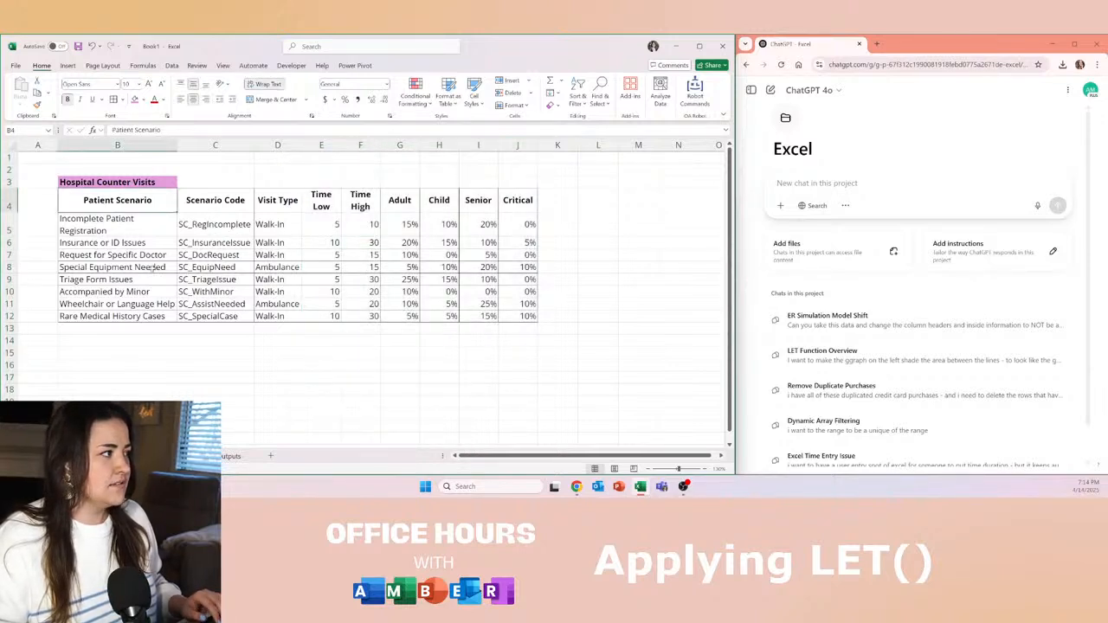
- Look through the patient scenarios listed in the Hospital Counter Visits table
{"action": "key", "text": "ctrl+shift+Down"}
{"action": "key", "text": "shift+Down"}
{"action": "key", "text": "shift+Up"}
{"action": "key", "text": "shift+Up"}
{"action": "key", "text": "shift+Up"}
{"action": "key", "text": "shift+Up"}
{"action": "key", "text": "shift+Up"}
{"action": "key", "text": "shift+Up"}
{"action": "key", "text": "shift+Up"}
{"action": "key", "text": "shift+Up"}
{"action": "key", "text": "shift+Up"}
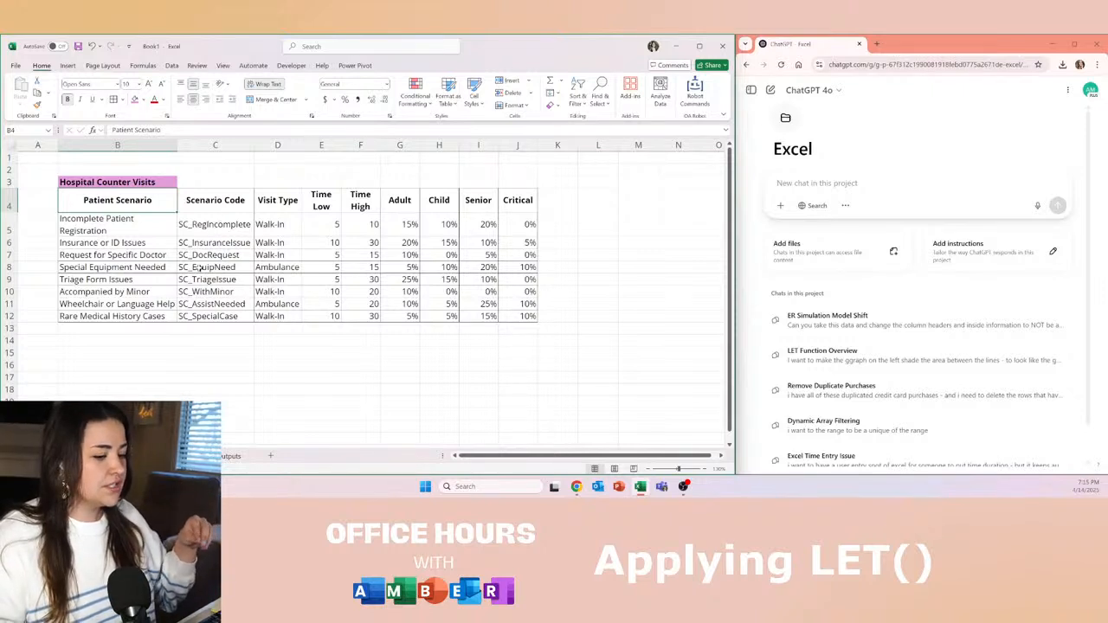
{"action": "key", "text": "Down"}
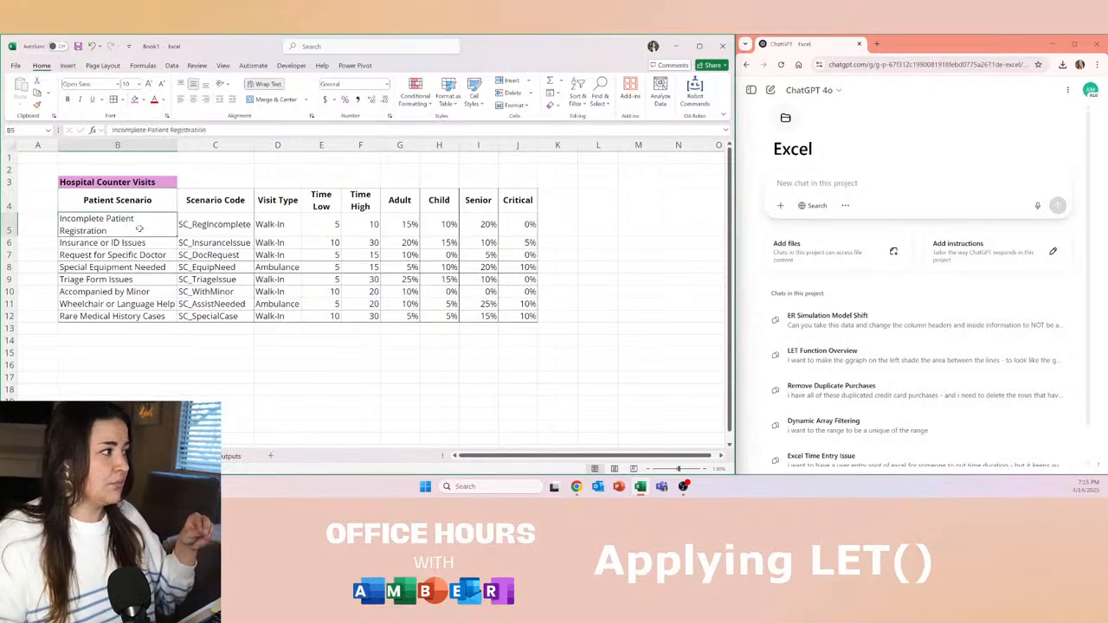
{"action": "key", "text": "Down"}
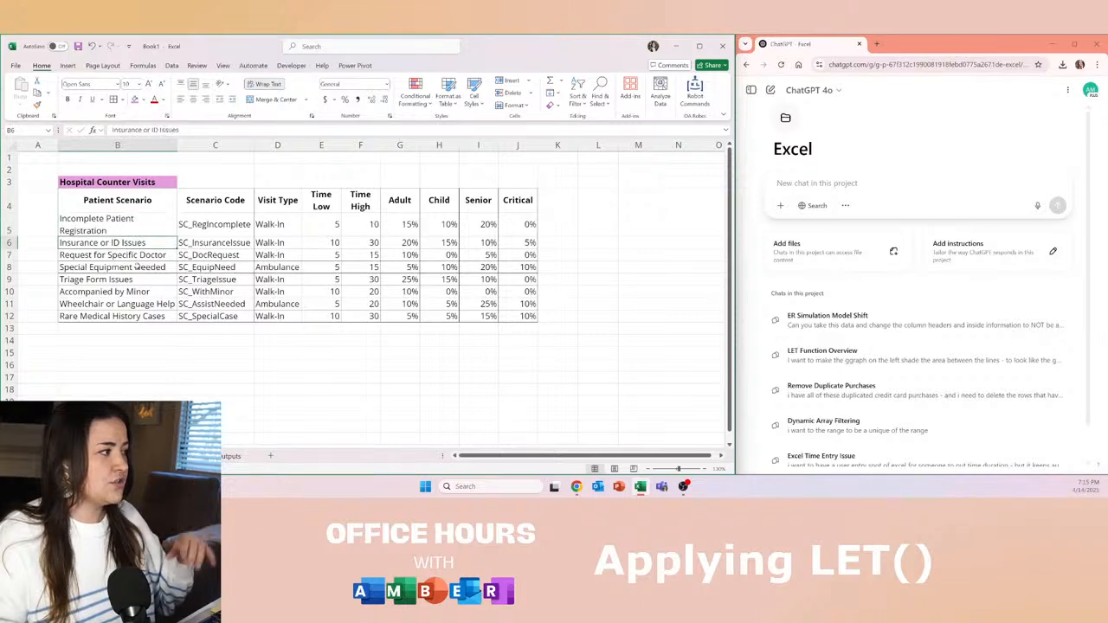
{"action": "left_click", "coordinate": [136, 281]}
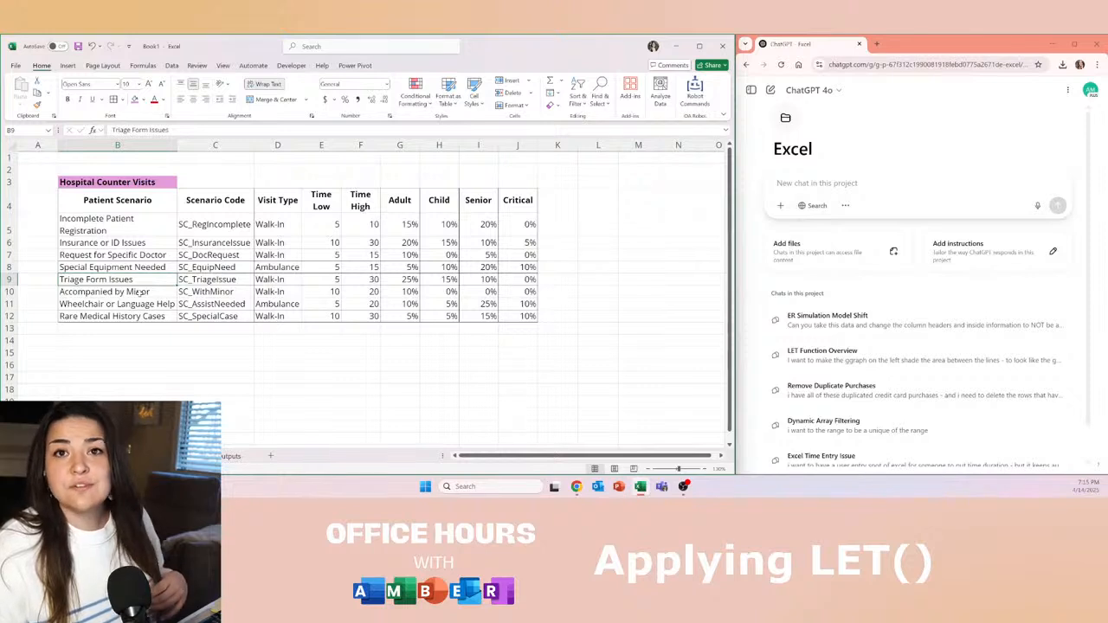
- Fill the input range E5:J12 of the Hospital Counter Visits table with a custom light yellow
{"action": "left_click_drag", "start_coordinate": [325, 224], "coordinate": [514, 317]}
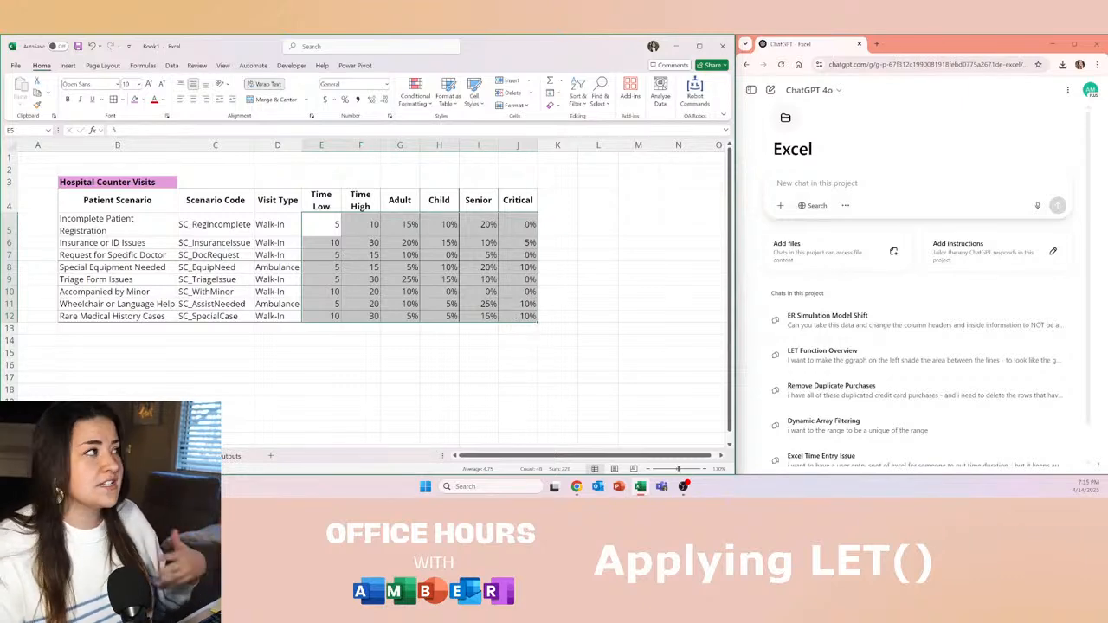
{"action": "left_click", "coordinate": [143, 100]}
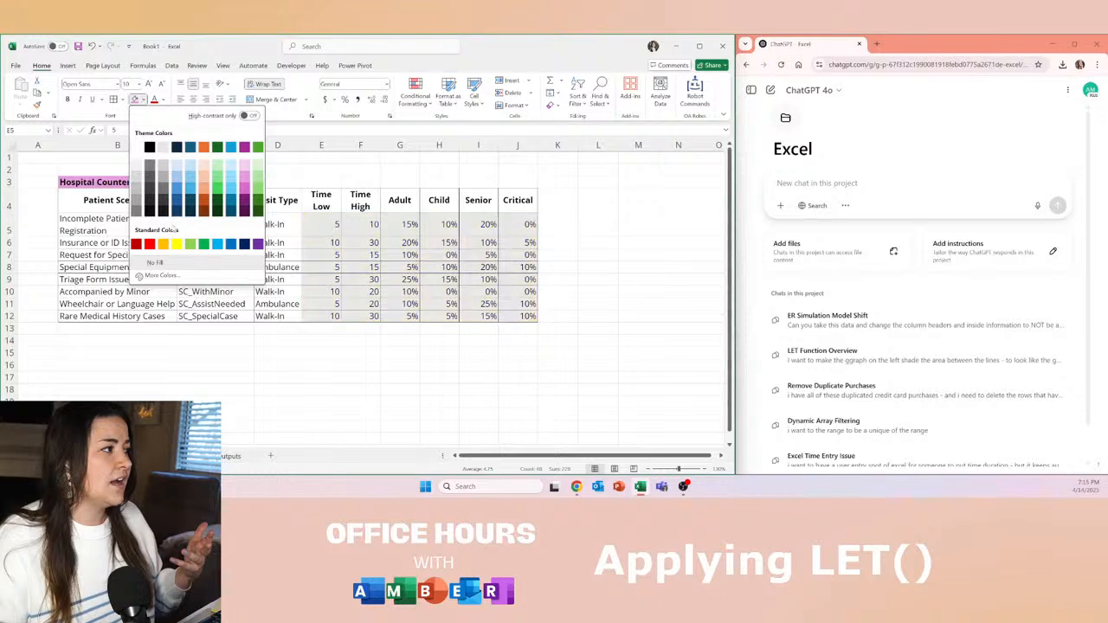
{"action": "left_click", "coordinate": [177, 243]}
{"action": "left_click", "coordinate": [143, 99]}
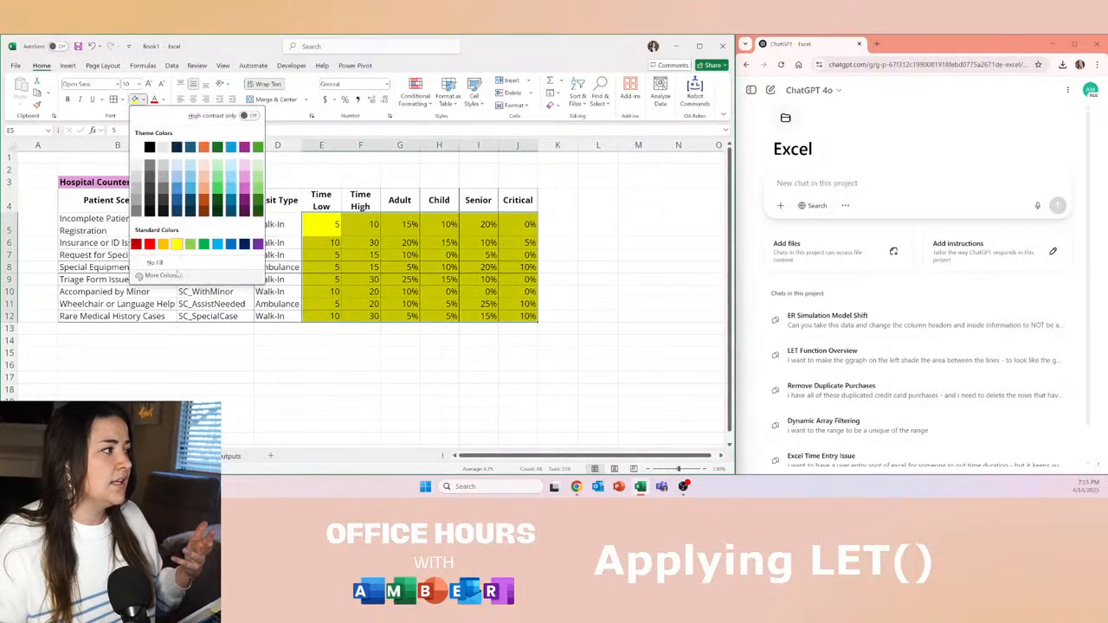
{"action": "left_click", "coordinate": [162, 275]}
{"action": "left_click", "coordinate": [444, 392]}
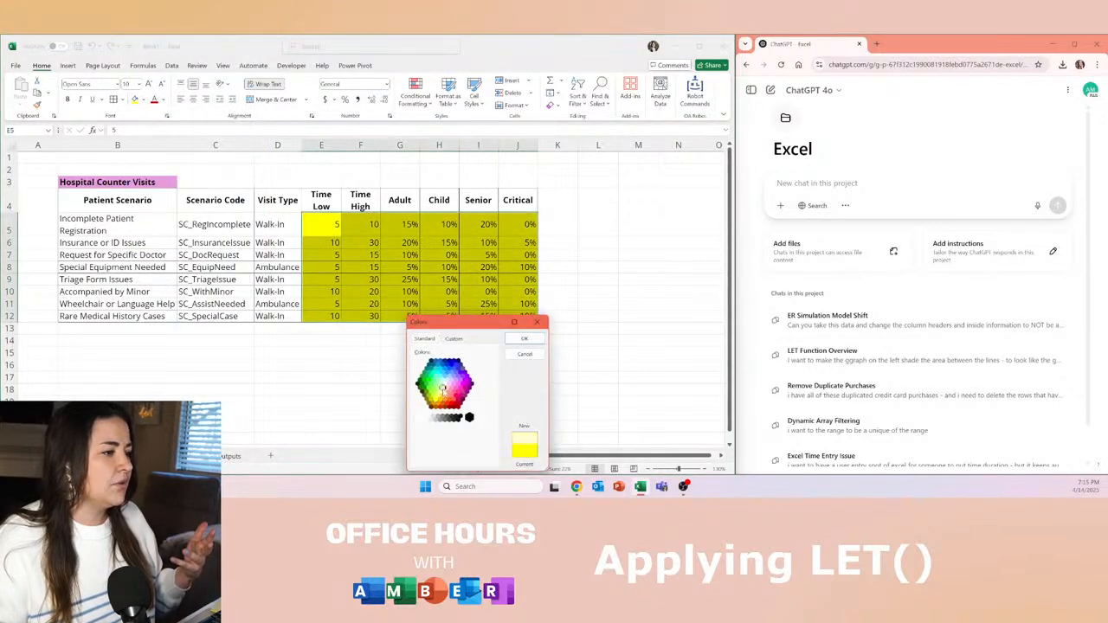
{"action": "left_click", "coordinate": [524, 338]}
{"action": "left_click", "coordinate": [363, 224]}
- Fill the table's header row B4:J4 with the purple theme colour and make its text white
{"action": "left_click_drag", "start_coordinate": [503, 200], "coordinate": [87, 200]}
{"action": "left_click", "coordinate": [143, 99]}
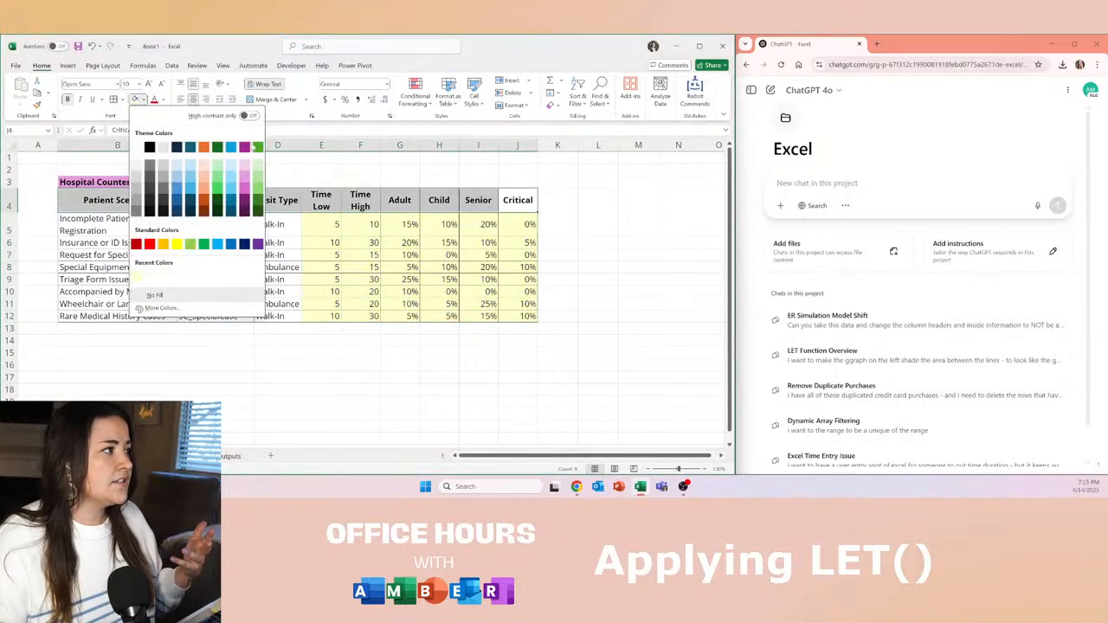
{"action": "left_click", "coordinate": [247, 148]}
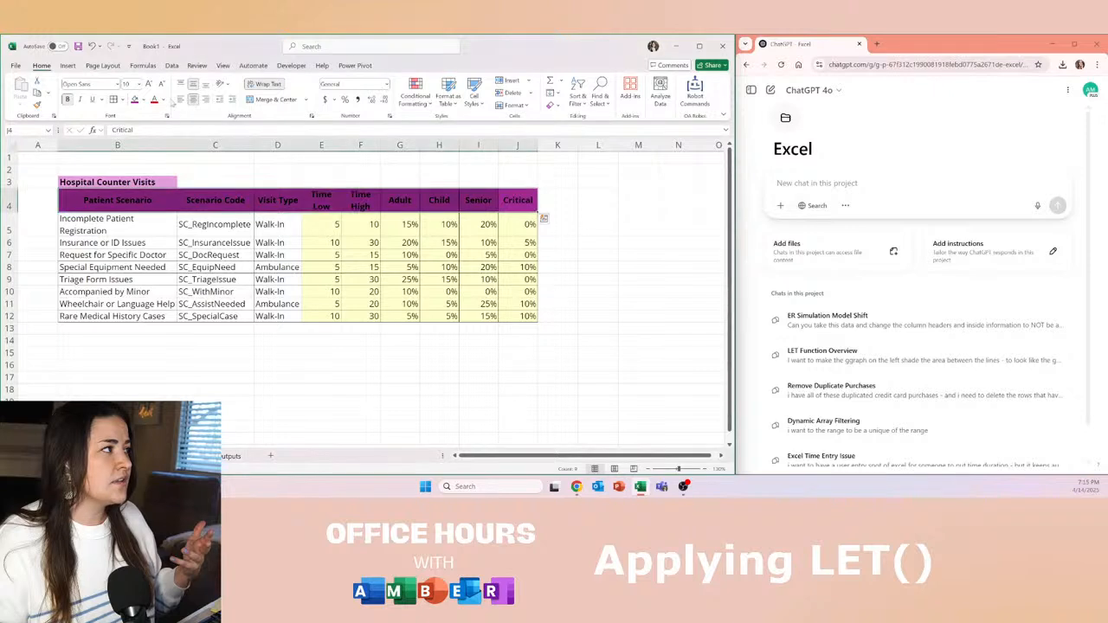
{"action": "left_click", "coordinate": [164, 101]}
{"action": "left_click", "coordinate": [156, 162]}
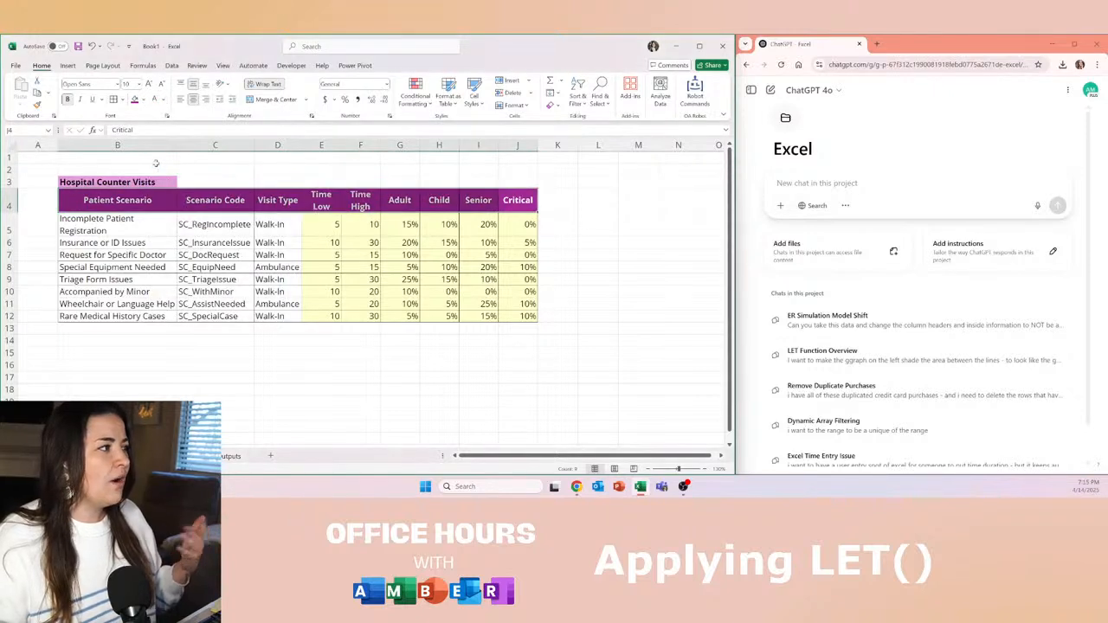
- Fit the table's column widths to their contents and narrow the empty column A to a thin margin
{"action": "left_click_drag", "start_coordinate": [325, 144], "coordinate": [525, 146]}
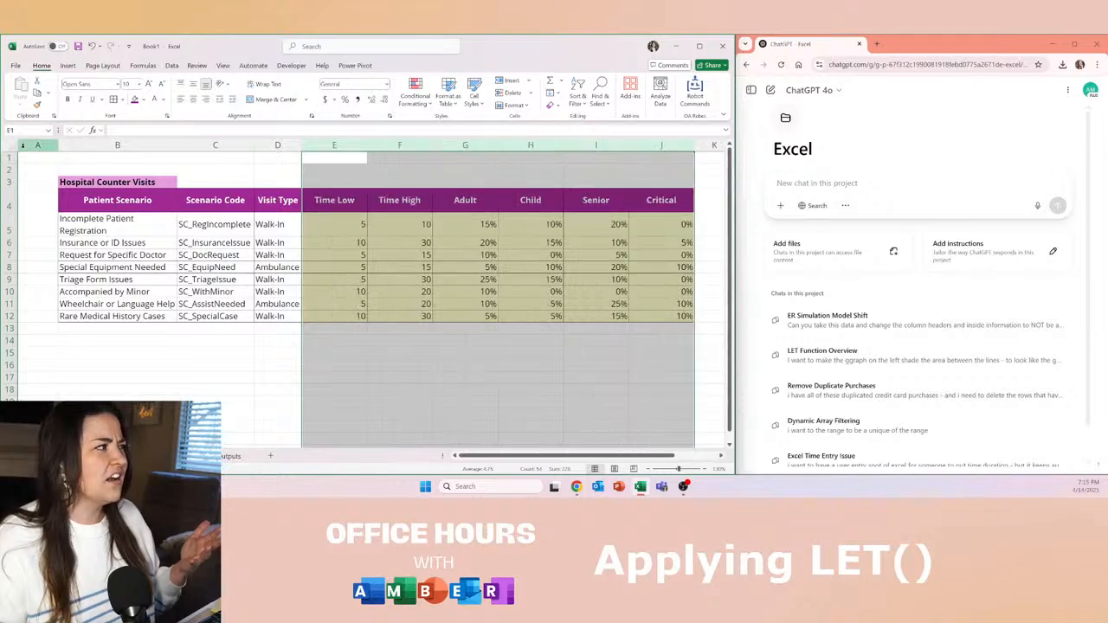
{"action": "left_click", "coordinate": [12, 145]}
{"action": "double_click", "coordinate": [53, 144]}
{"action": "left_click_drag", "start_coordinate": [54, 144], "coordinate": [26, 145]}
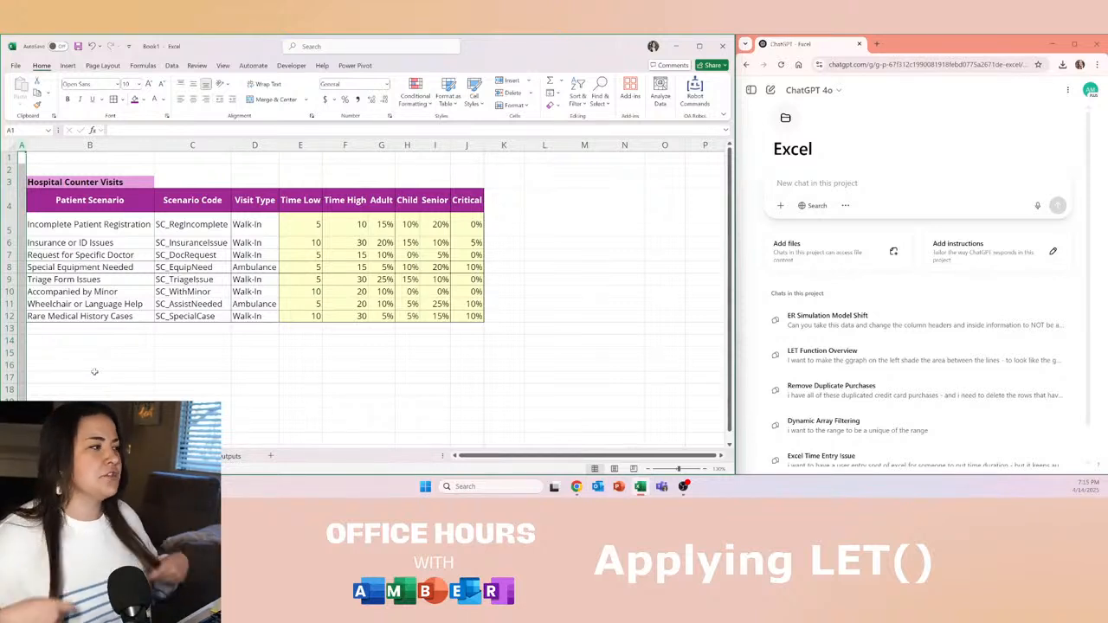
- Hide the gridlines on the Hospital Counter Visits sheet
{"action": "left_click", "coordinate": [223, 65]}
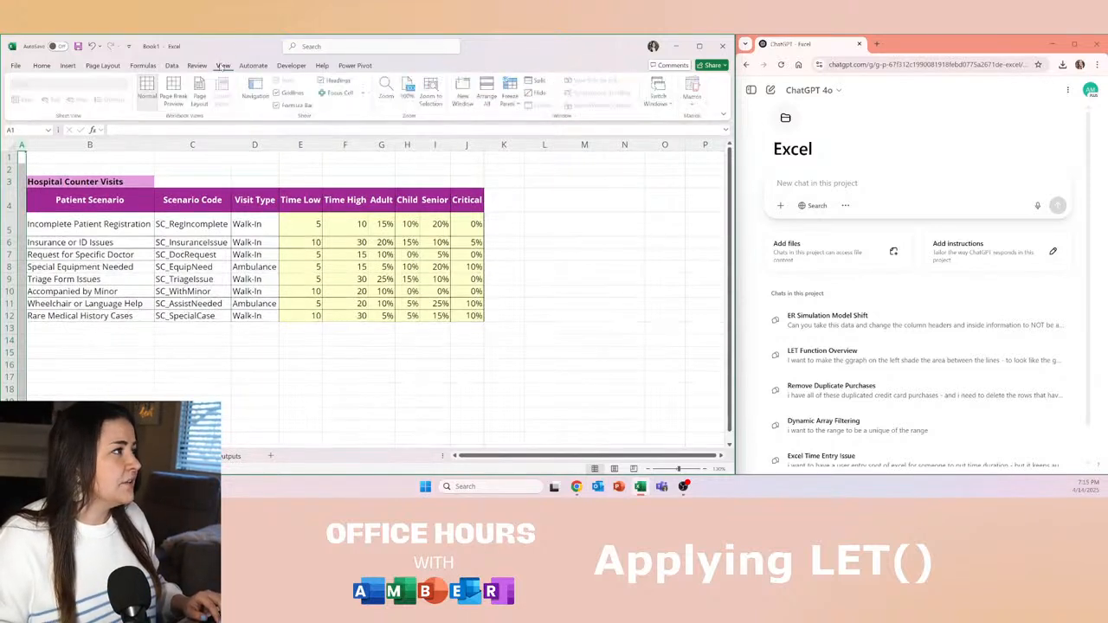
{"action": "left_click", "coordinate": [214, 391]}
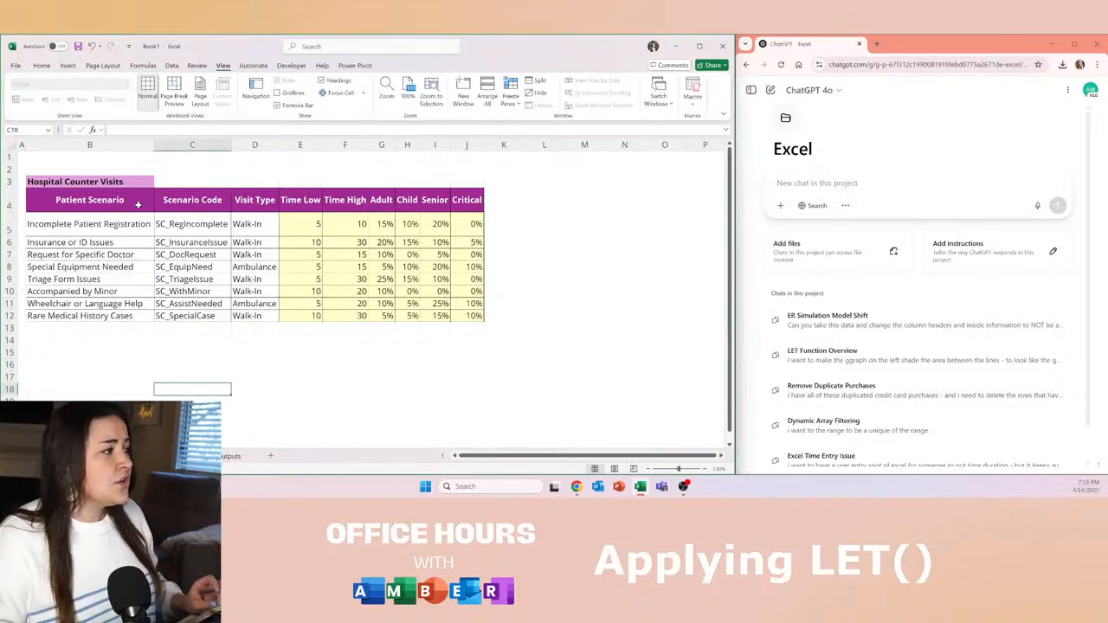
- Add the label "Patient Types" in G3 and "Duration" in E3 above the matching header columns
{"action": "left_click_drag", "start_coordinate": [390, 205], "coordinate": [468, 199]}
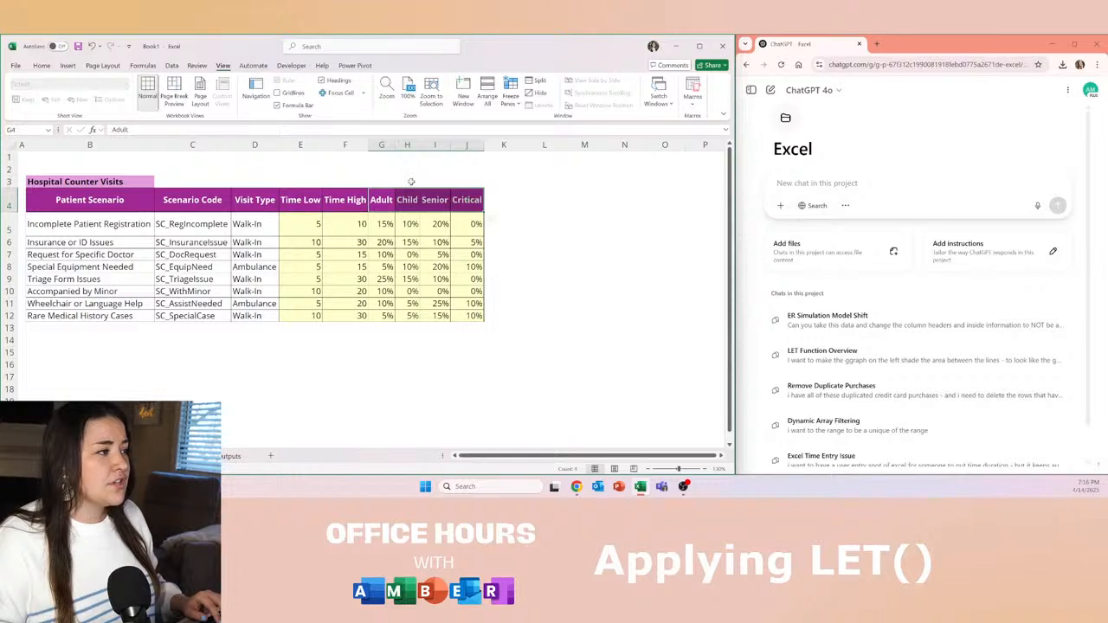
{"action": "left_click", "coordinate": [381, 184]}
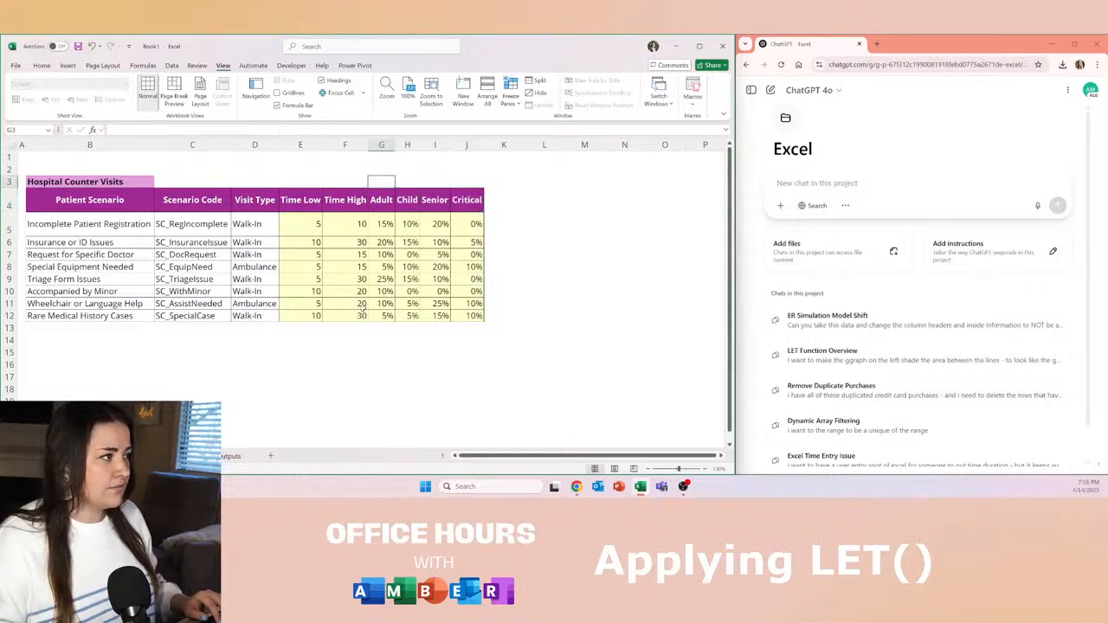
{"action": "type", "text": "Patient Types"}
{"action": "key", "text": "ctrl+Return"}
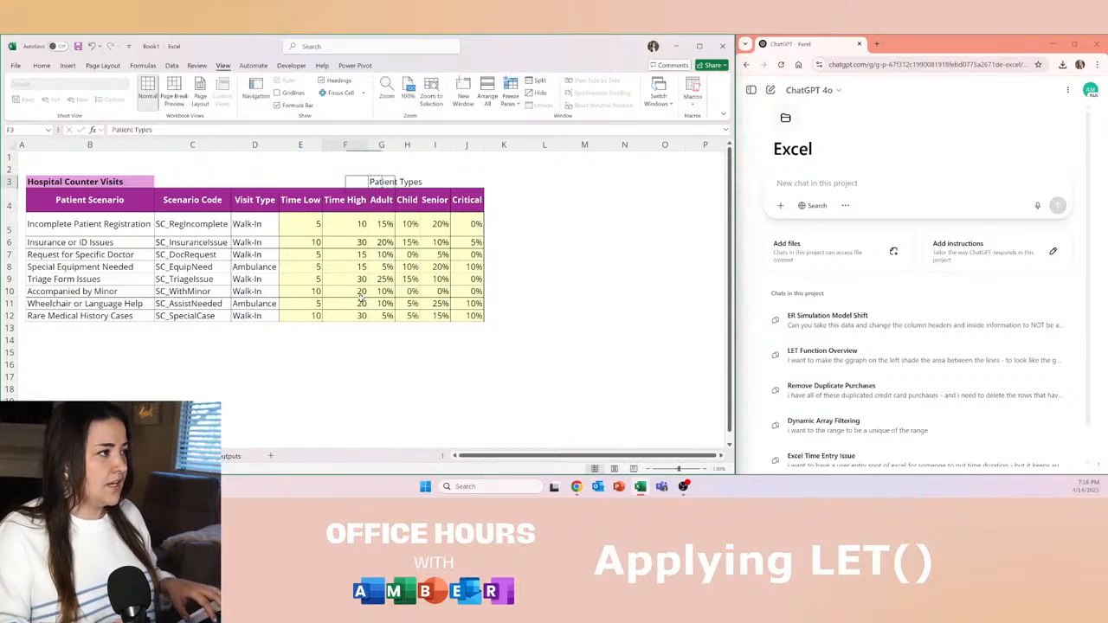
{"action": "key", "text": "Left"}
{"action": "key", "text": "Left"}
{"action": "type", "text": "Patient Types"}
{"action": "type", "text": "Duration"}
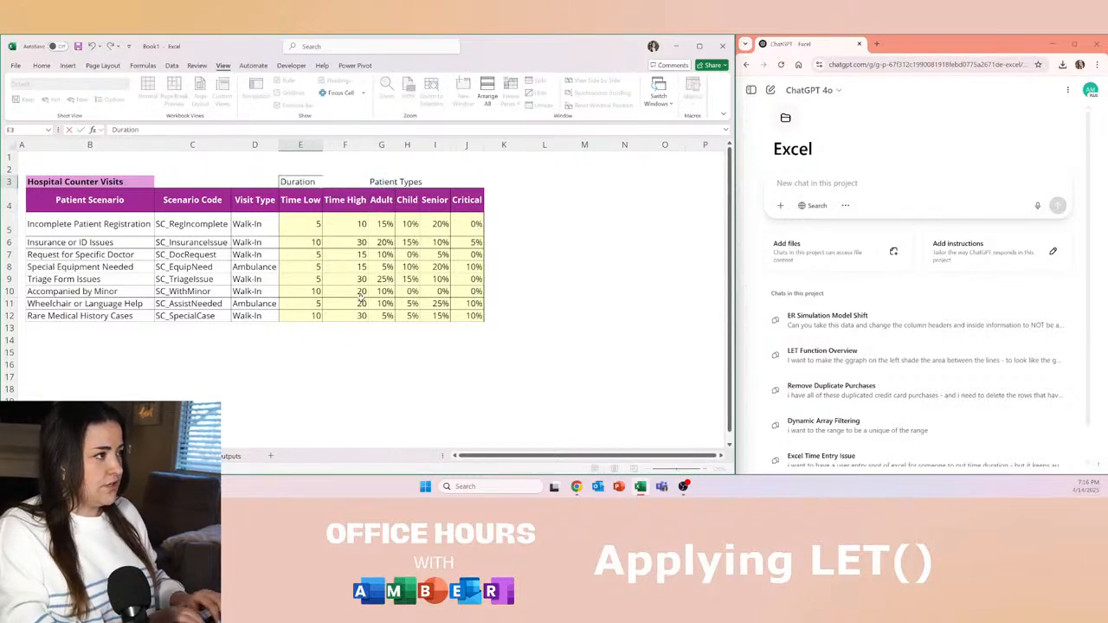
{"action": "key", "text": "ctrl+Return"}
- Examine the low and high durations, the group labels, and the scenario names with their codes
{"action": "left_click", "coordinate": [303, 206]}
{"action": "left_click", "coordinate": [302, 221]}
{"action": "left_click_drag", "start_coordinate": [309, 219], "coordinate": [356, 315]}
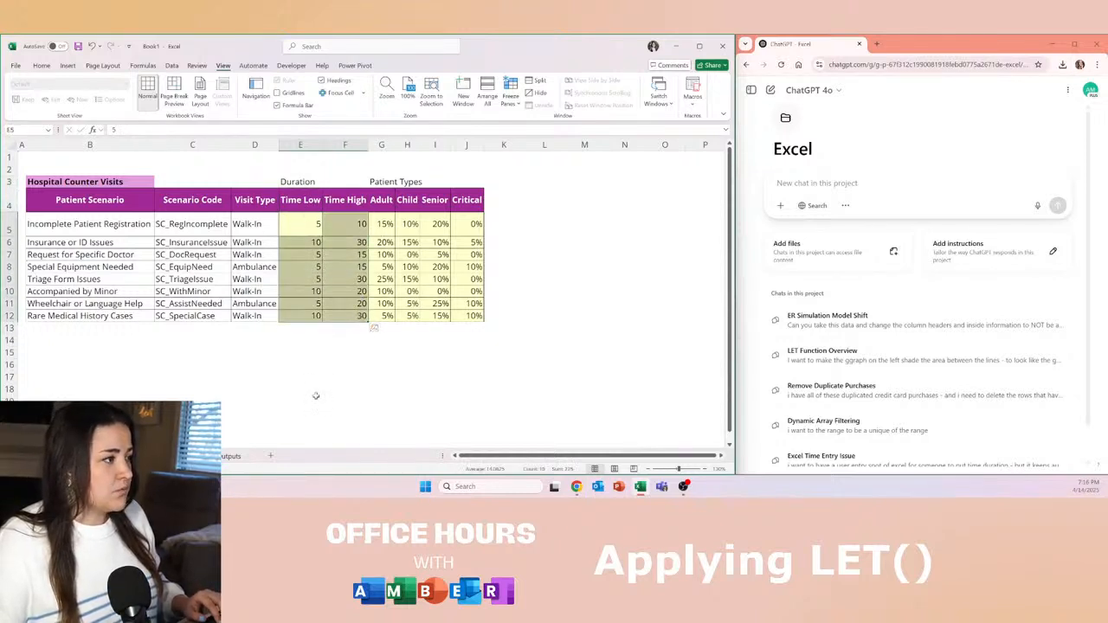
{"action": "left_click", "coordinate": [109, 251]}
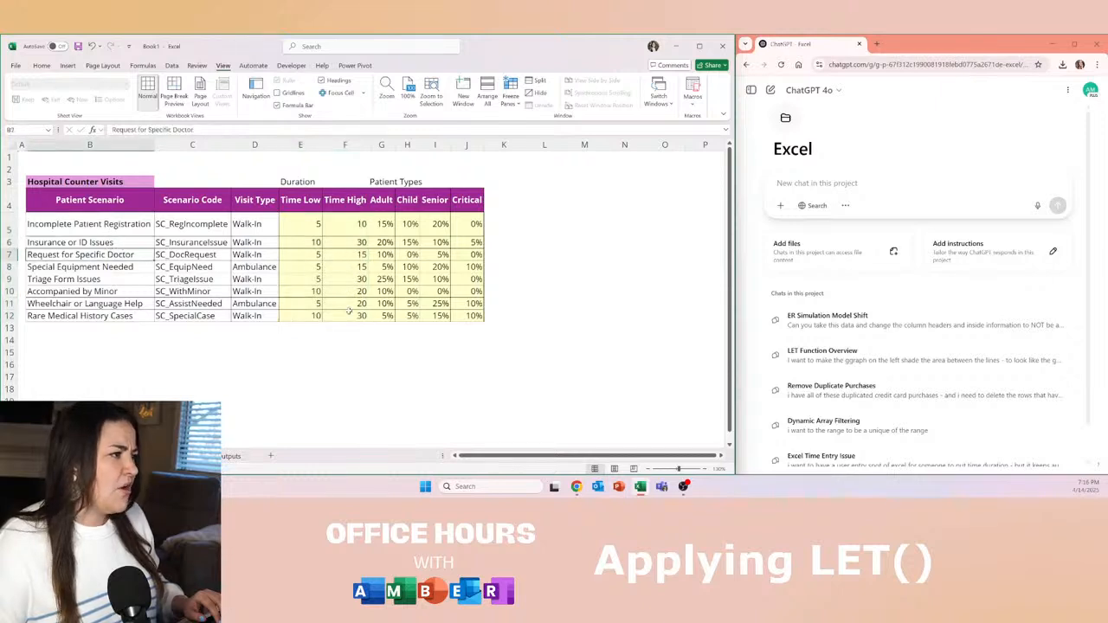
{"action": "left_click_drag", "start_coordinate": [349, 313], "coordinate": [349, 222]}
{"action": "left_click", "coordinate": [349, 220]}
{"action": "left_click", "coordinate": [317, 218]}
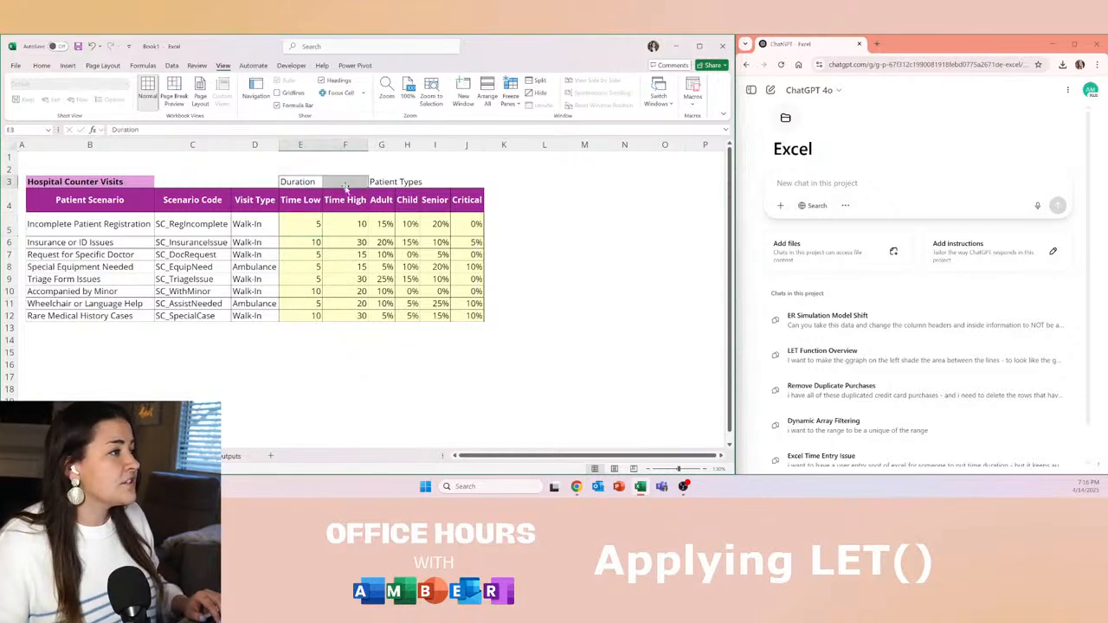
{"action": "left_click", "coordinate": [379, 182]}
{"action": "left_click_drag", "start_coordinate": [106, 220], "coordinate": [187, 312]}
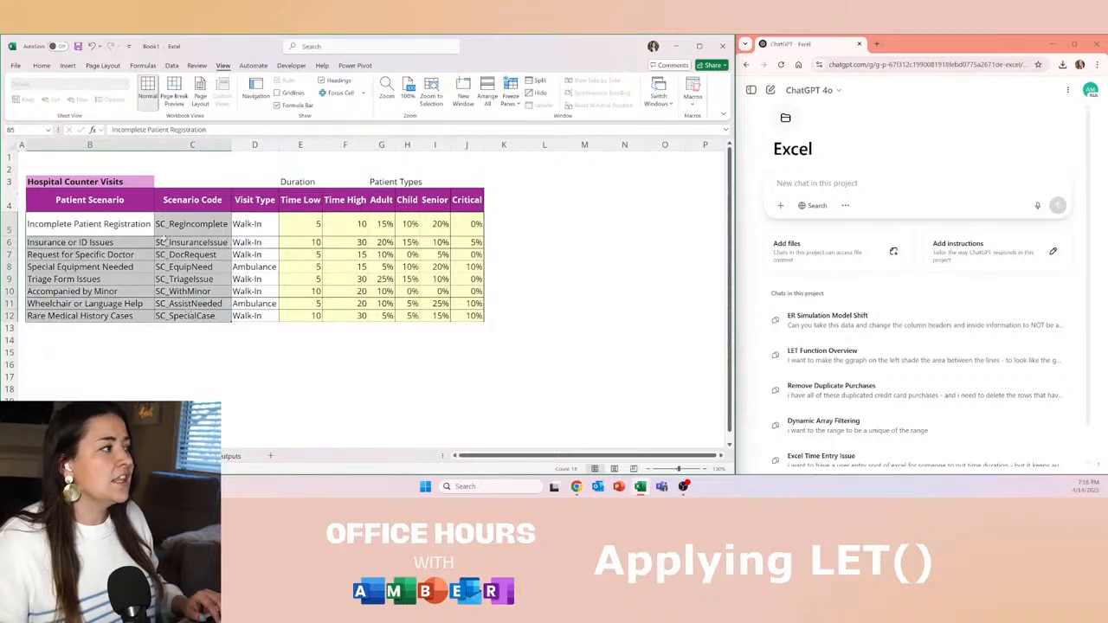
{"action": "left_click_drag", "start_coordinate": [195, 225], "coordinate": [211, 315]}
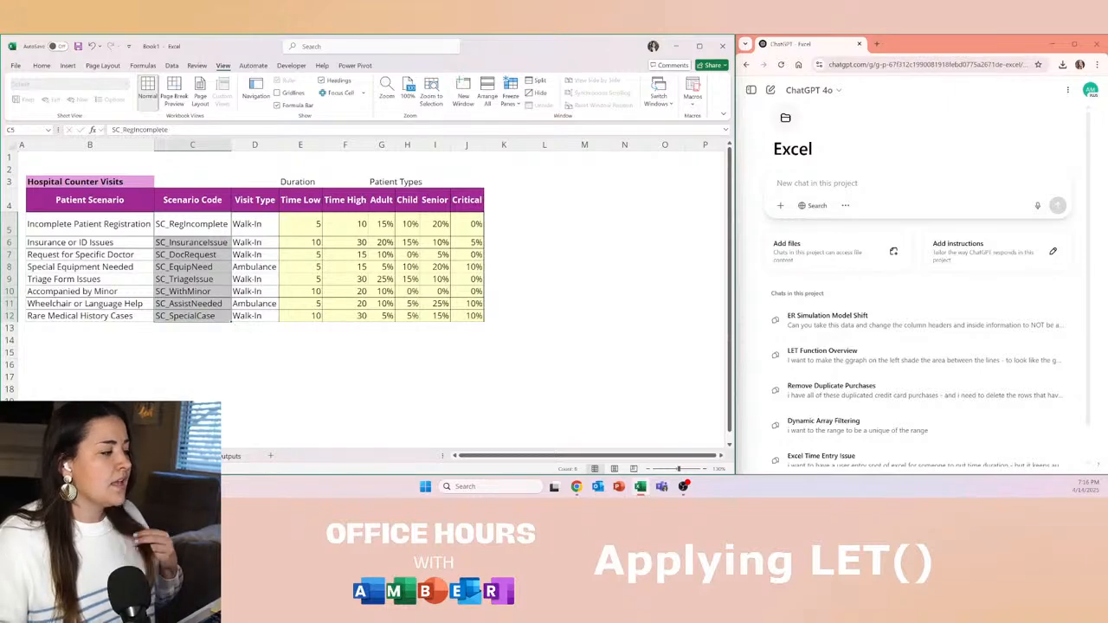
- Delete the empty first column and empty first row on the patient records sheet so the table starts at A1
{"action": "key", "text": "ctrl+Page_Down"}
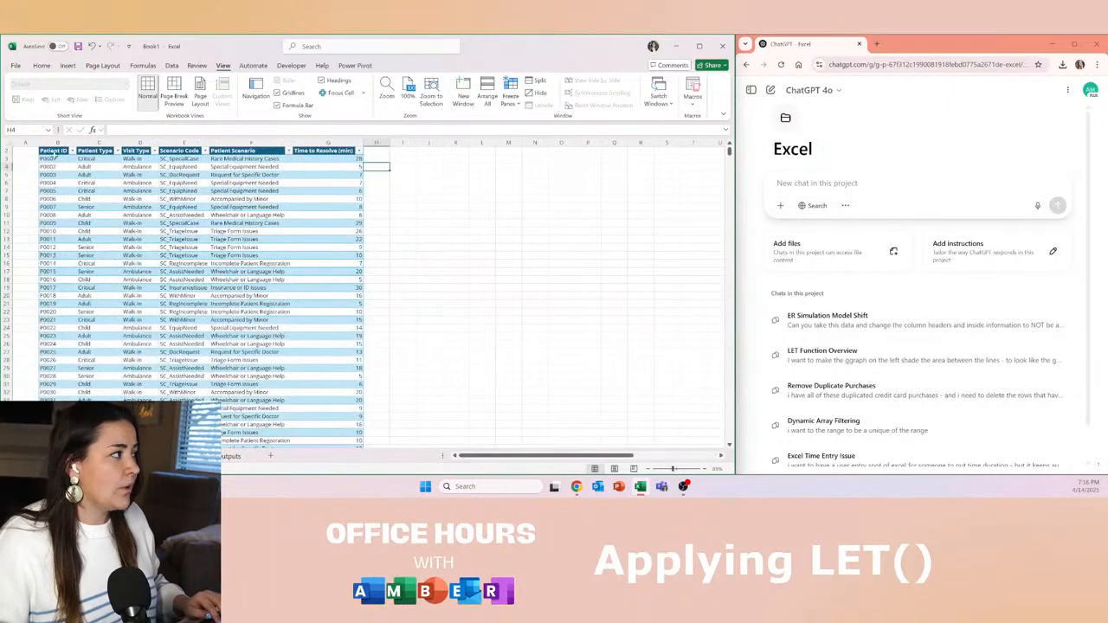
{"action": "right_click", "coordinate": [22, 142]}
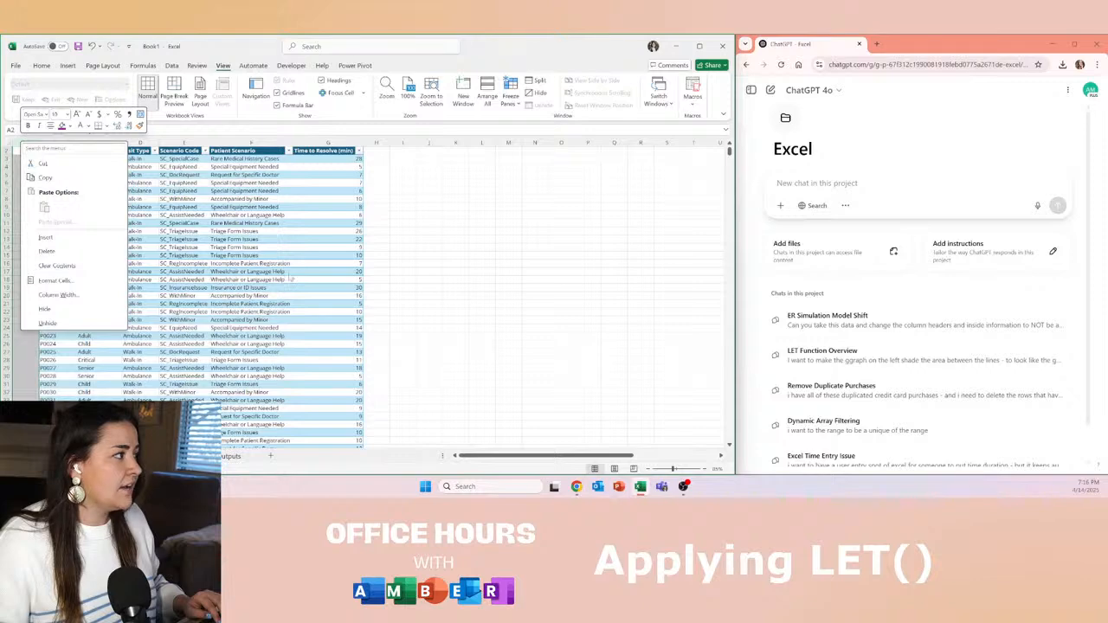
{"action": "scroll", "coordinate": [163, 225], "scroll_direction": "up", "scroll_amount": 1}
{"action": "left_click", "coordinate": [163, 225]}
{"action": "left_click", "coordinate": [24, 142]}
{"action": "right_click", "coordinate": [24, 142]}
{"action": "left_click", "coordinate": [52, 252]}
{"action": "left_click", "coordinate": [6, 151]}
{"action": "right_click", "coordinate": [6, 151]}
{"action": "left_click", "coordinate": [52, 255]}
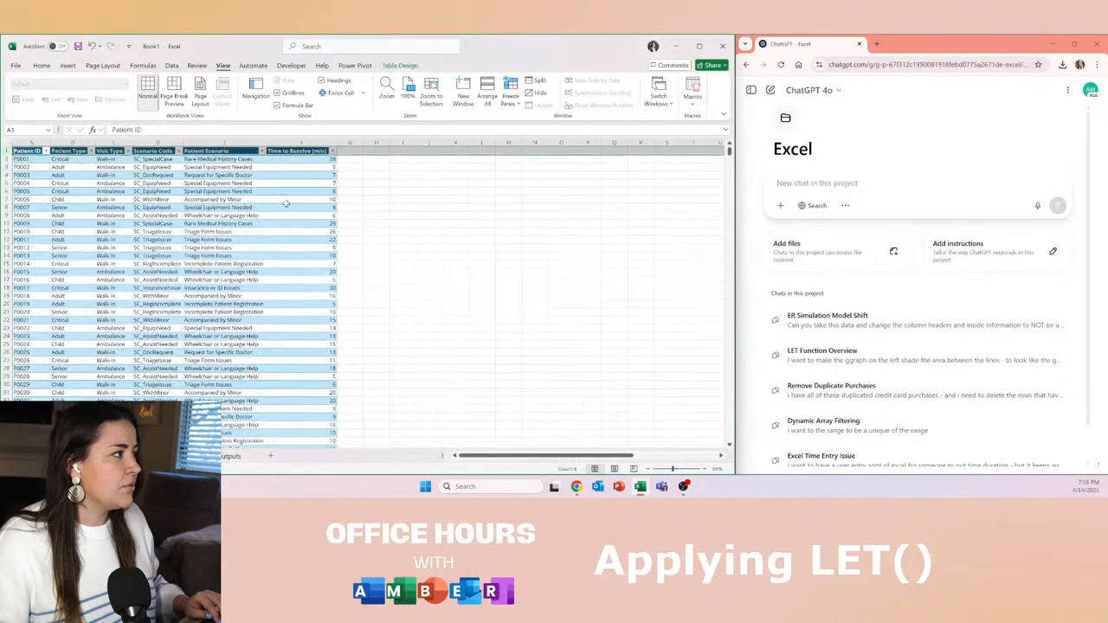
{"action": "left_click", "coordinate": [285, 207]}
{"action": "scroll", "coordinate": [388, 289], "scroll_direction": "up", "scroll_amount": 1}
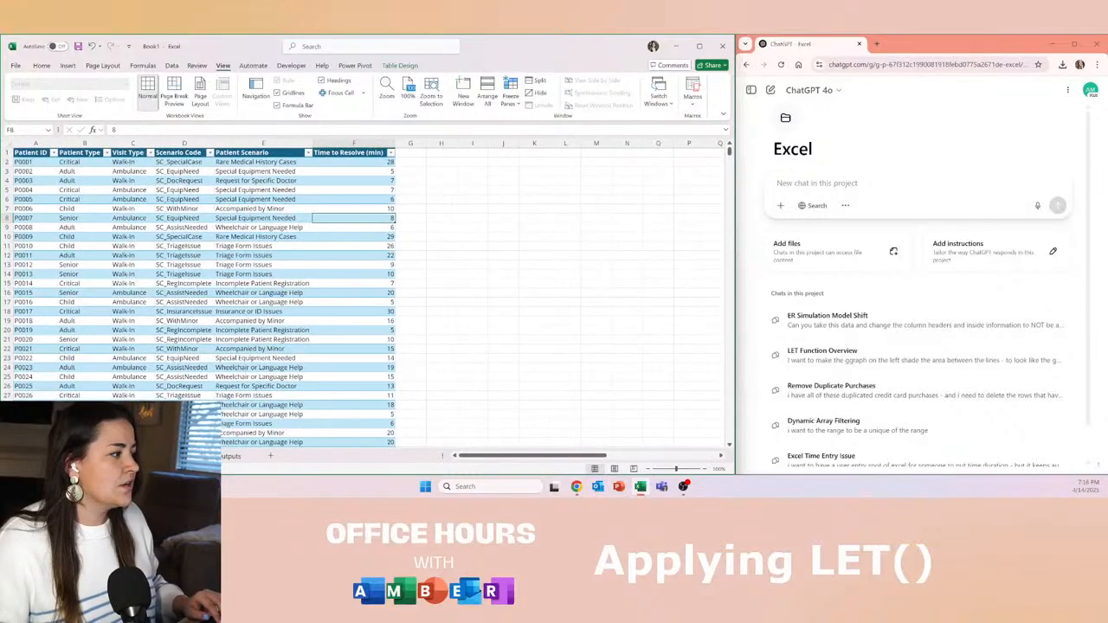
- On the Inputs + Outputs sheet, fill the header rows of the Output KPIs, Scenarios and Input Variables tables with purple
{"action": "left_click", "coordinate": [97, 457]}
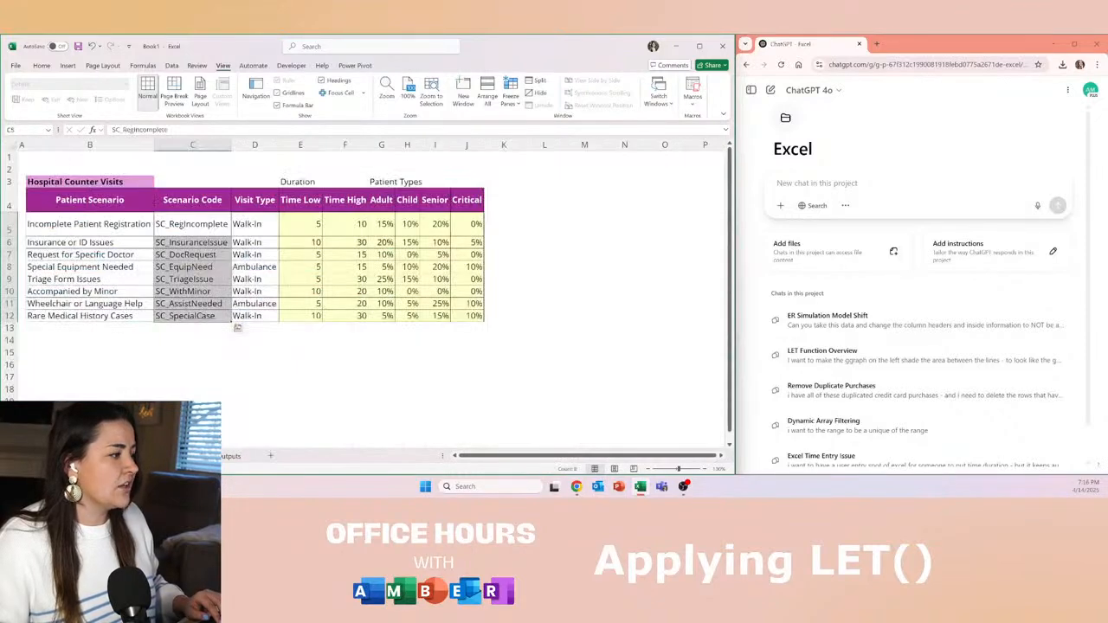
{"action": "key", "text": "ctrl+Page_Down"}
{"action": "key", "text": "ctrl+Page_Down"}
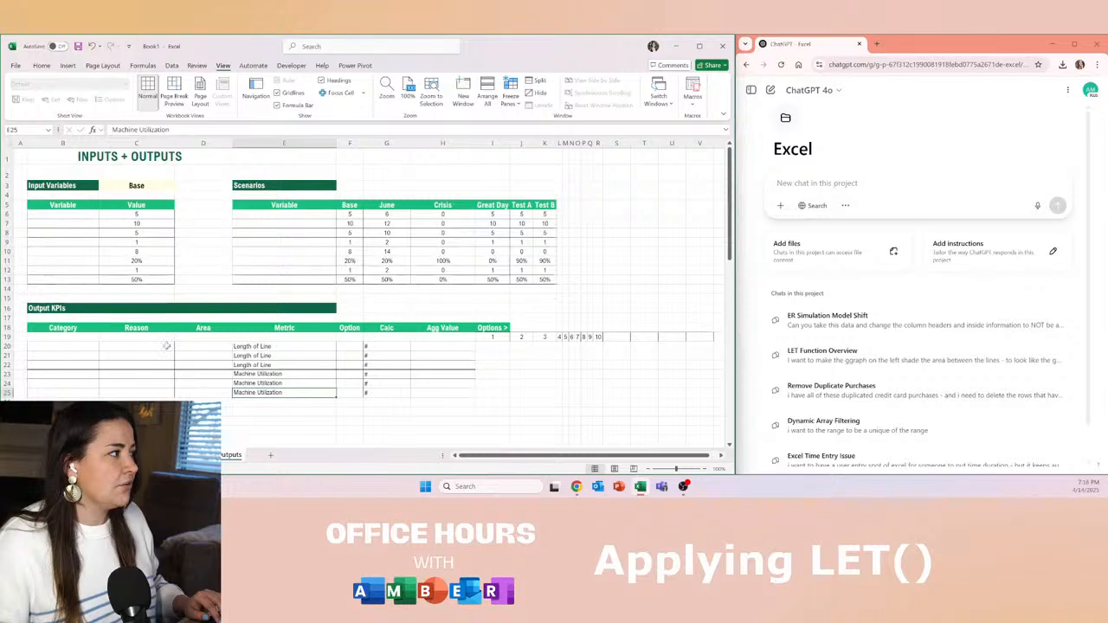
{"action": "left_click_drag", "start_coordinate": [490, 328], "coordinate": [46, 332]}
{"action": "left_click", "coordinate": [41, 65]}
{"action": "left_click", "coordinate": [135, 100]}
{"action": "left_click_drag", "start_coordinate": [541, 205], "coordinate": [284, 205]}
{"action": "left_click_drag", "start_coordinate": [136, 206], "coordinate": [84, 206]}
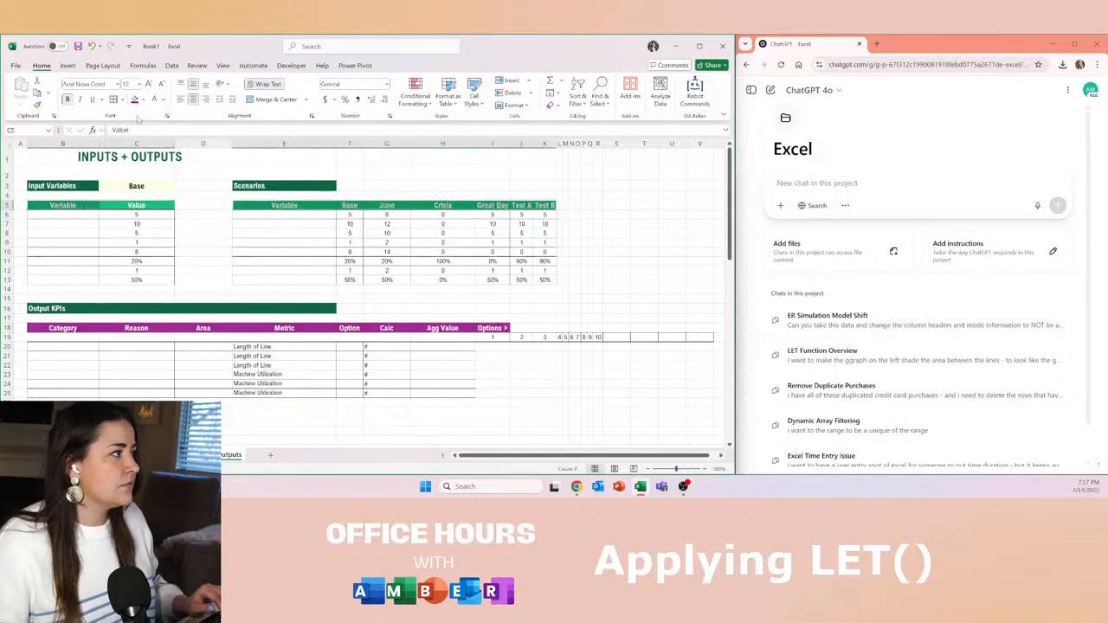
{"action": "left_click", "coordinate": [134, 99]}
- Fill the Input Variables, Scenarios and Output KPIs section title bars with the same purple
{"action": "left_click", "coordinate": [254, 186]}
{"action": "left_click", "coordinate": [49, 187], "text": "ctrl"}
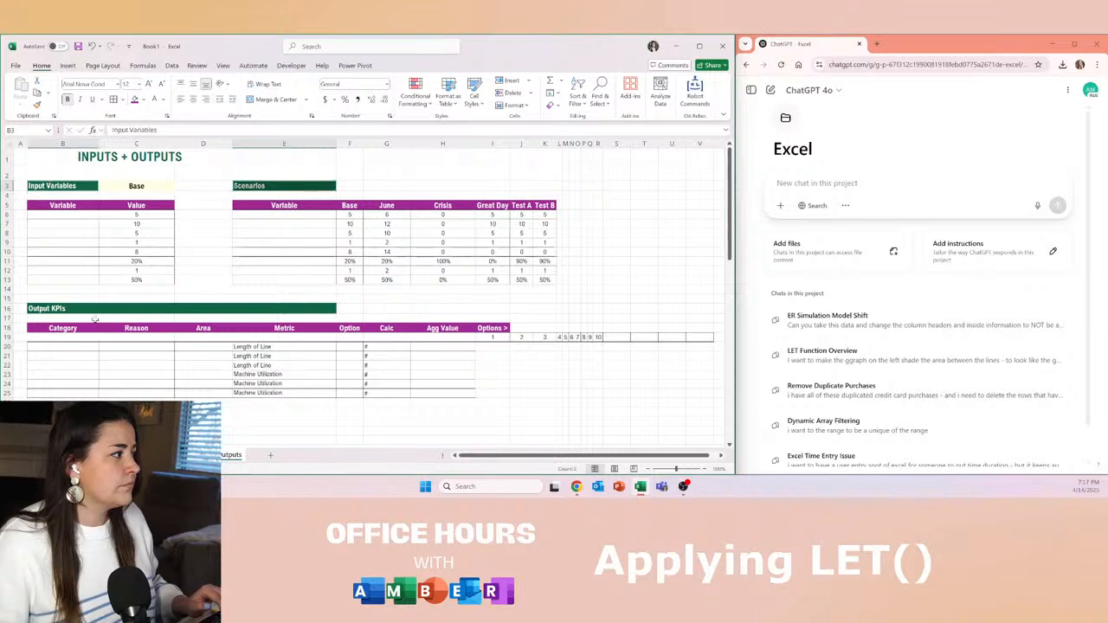
{"action": "left_click", "coordinate": [60, 308]}
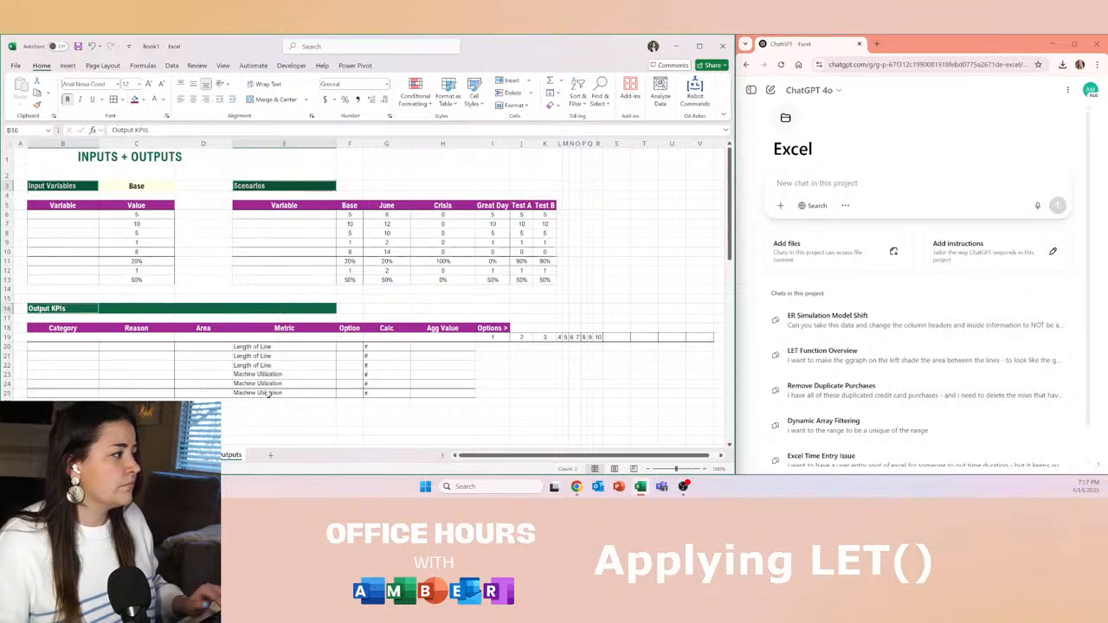
{"action": "left_click_drag", "start_coordinate": [284, 309], "coordinate": [62, 308]}
{"action": "left_click", "coordinate": [134, 100]}
{"action": "left_click", "coordinate": [189, 346]}
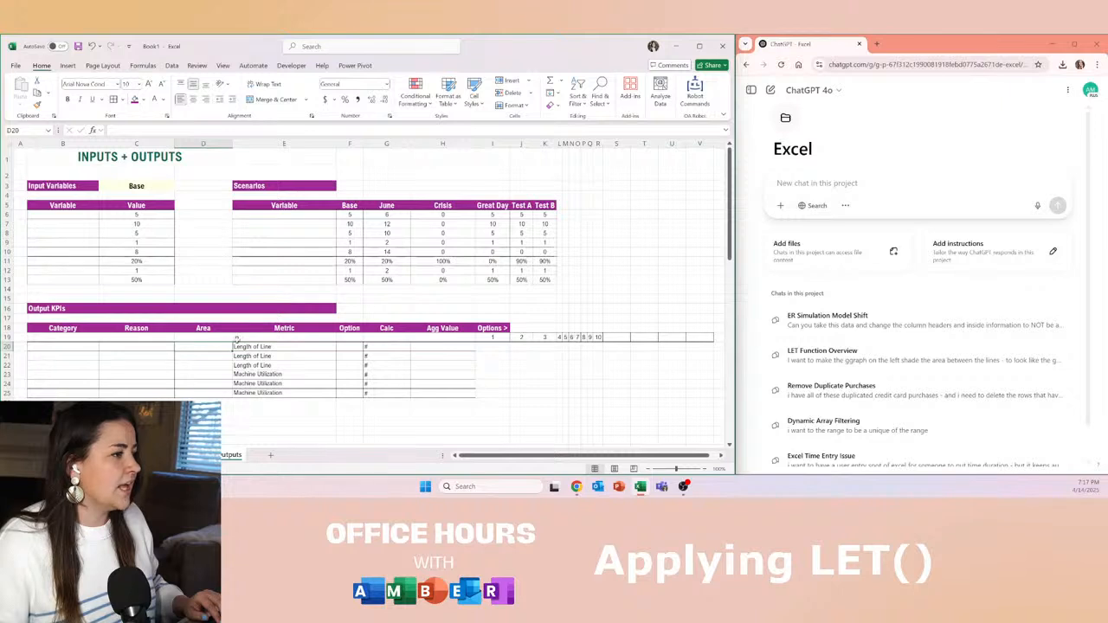
{"action": "left_click", "coordinate": [442, 330]}
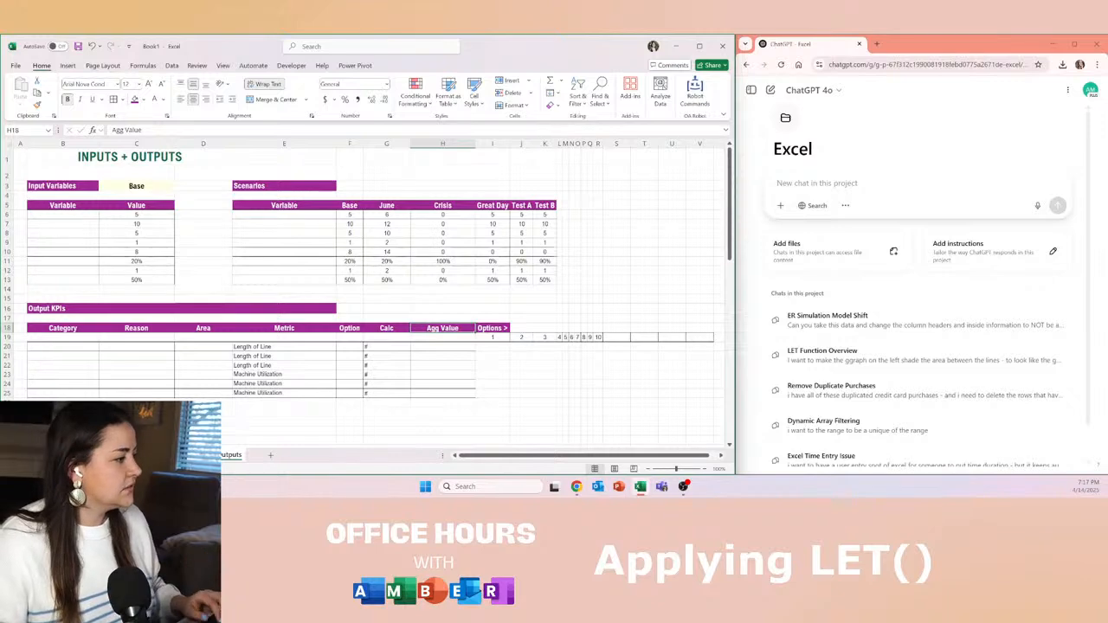
- Examine the patient IDs and patient types in the patient records, and compare them with the scenario sheet's patient type headers
{"action": "key", "text": "ctrl+Page_Up"}
{"action": "left_click", "coordinate": [31, 162]}
{"action": "left_click_drag", "start_coordinate": [31, 162], "coordinate": [35, 377]}
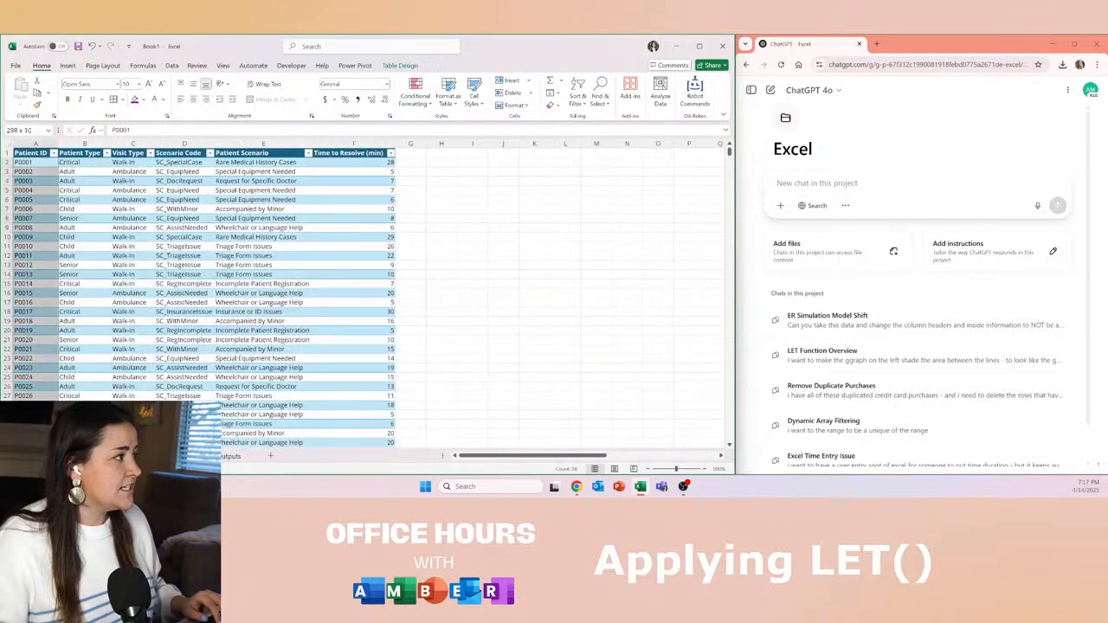
{"action": "left_click_drag", "start_coordinate": [79, 162], "coordinate": [82, 359]}
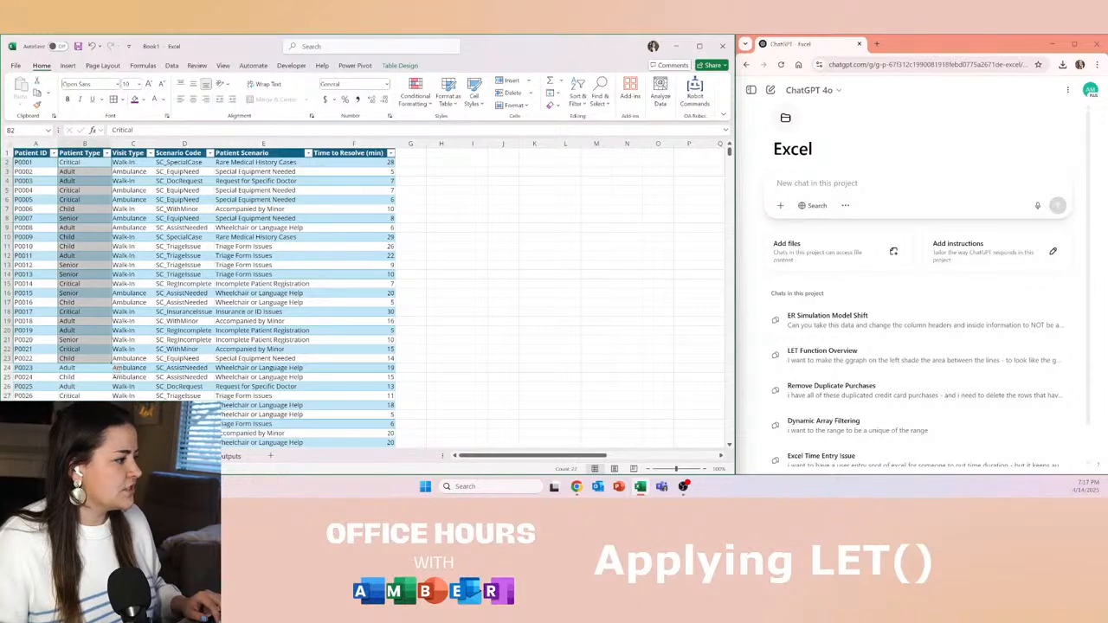
{"action": "left_click", "coordinate": [121, 457]}
{"action": "left_click_drag", "start_coordinate": [382, 200], "coordinate": [476, 200]}
{"action": "key", "text": "ctrl+c"}
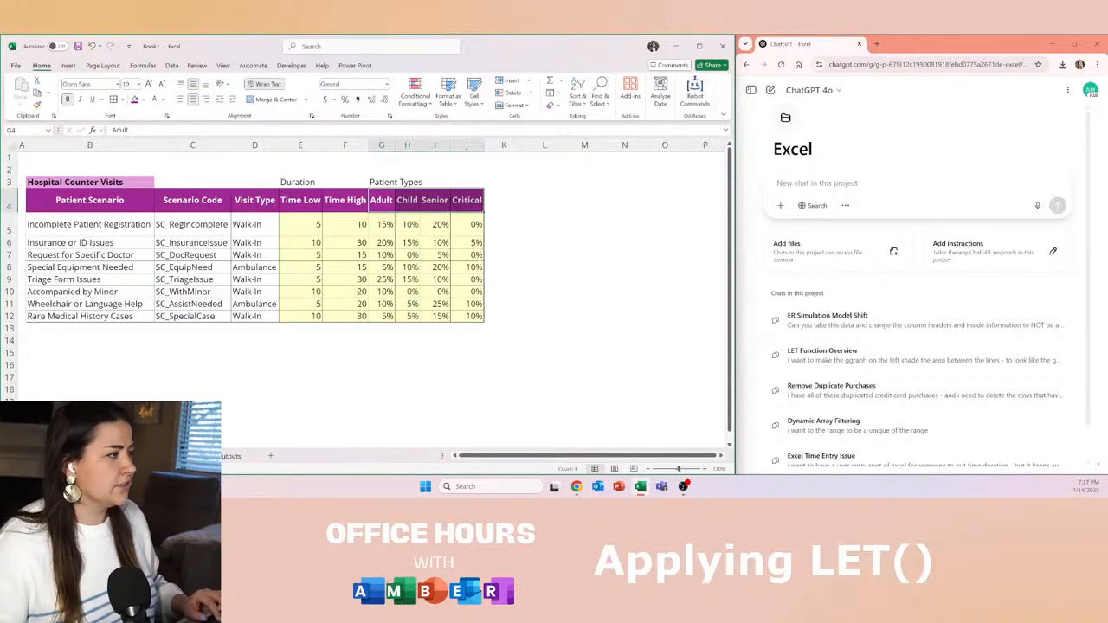
{"action": "left_click", "coordinate": [177, 456]}
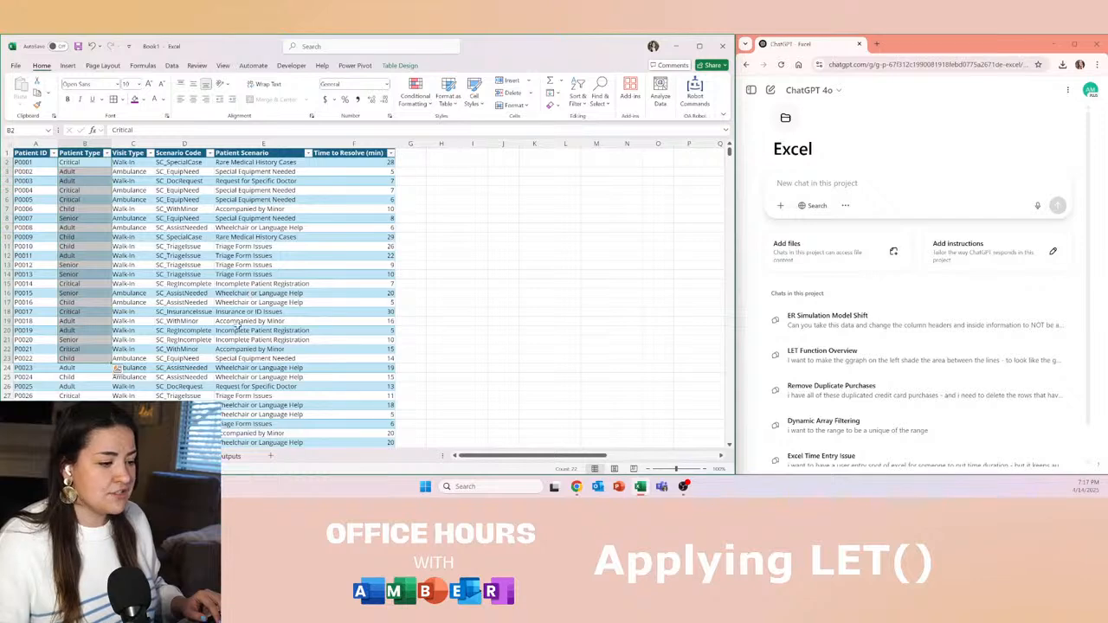
- Widen the spreadsheet window and clear the Critical column on the scenario sheet by copying blank cell J3 over J3:J13
{"action": "left_click_drag", "start_coordinate": [734, 251], "coordinate": [776, 252]}
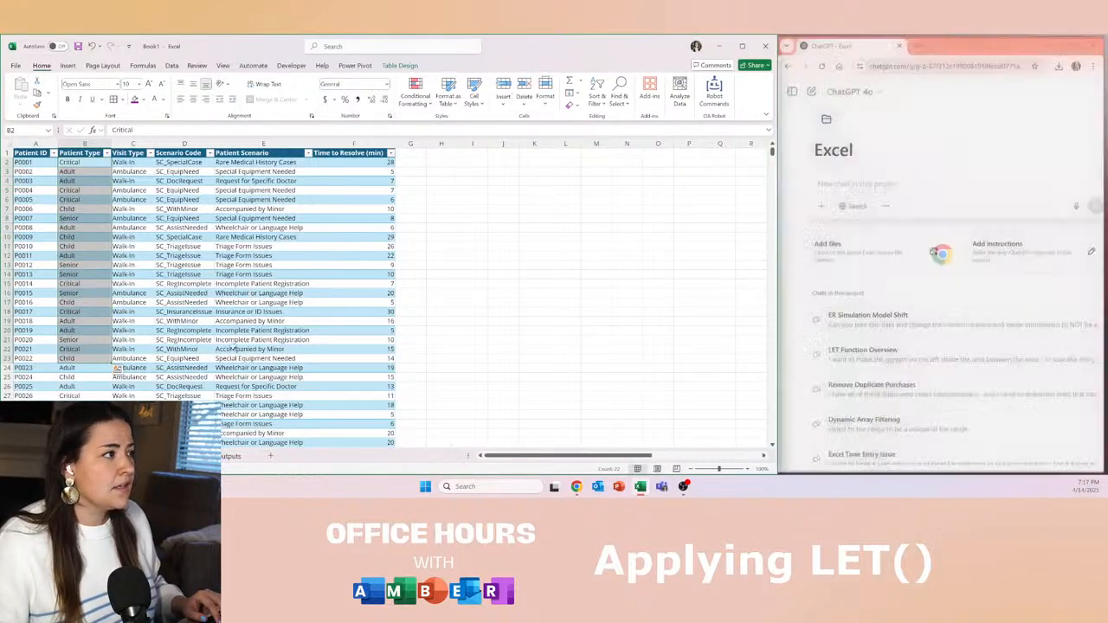
{"action": "key", "text": "ctrl+Page_Up"}
{"action": "left_click_drag", "start_coordinate": [258, 243], "coordinate": [268, 313]}
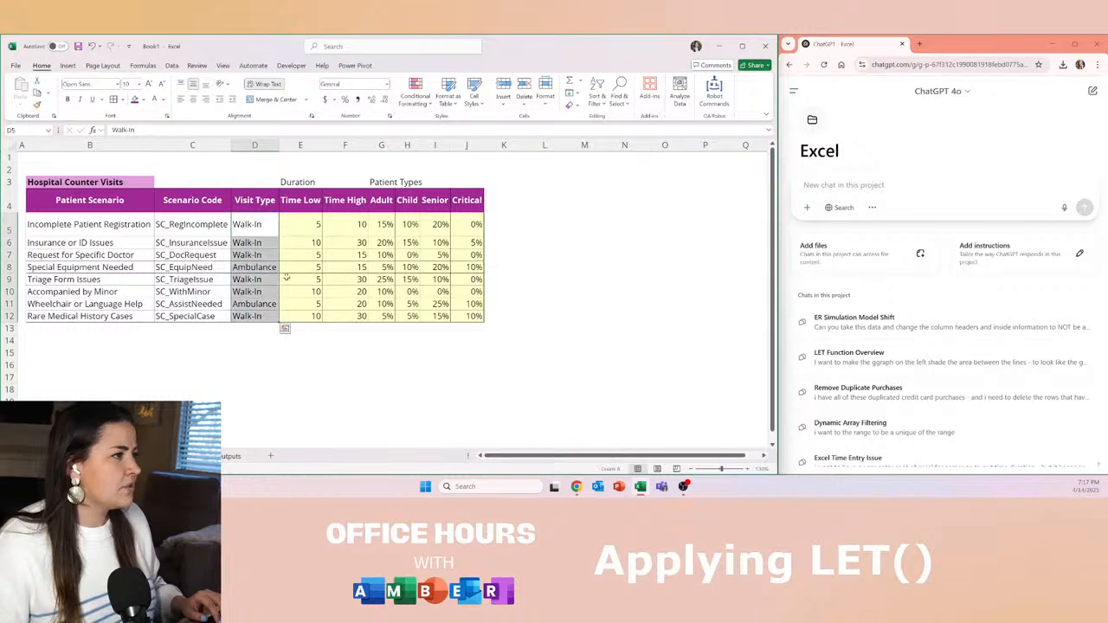
{"action": "left_click", "coordinate": [464, 178]}
{"action": "key", "text": "ctrl+c"}
{"action": "key", "text": "ctrl+z"}
{"action": "key", "text": "ctrl+z"}
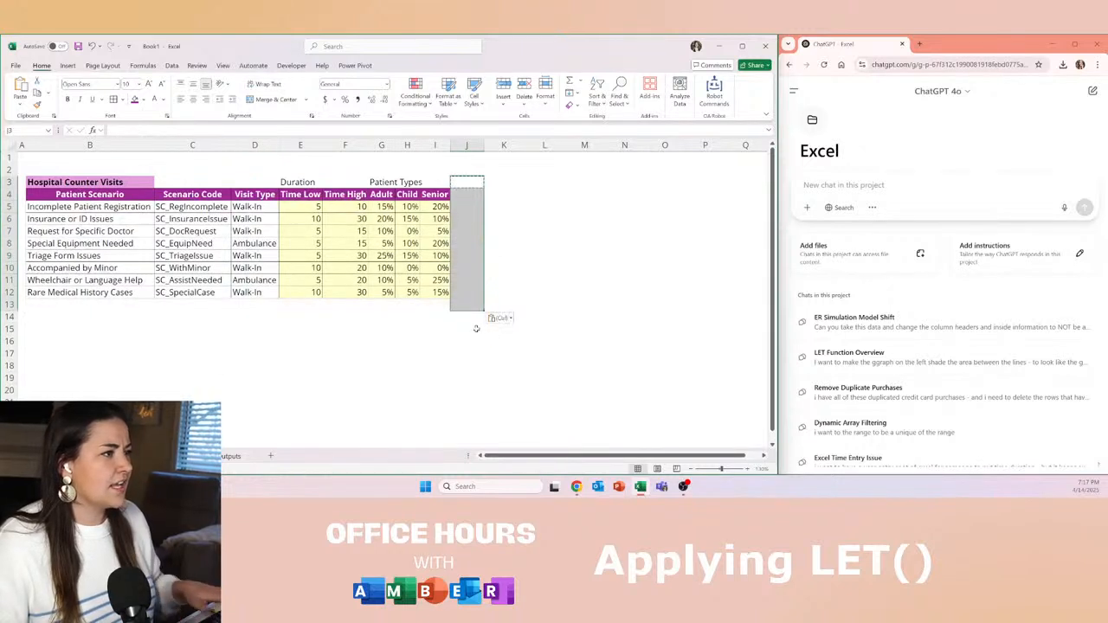
- Examine the patient type headings and the walk-in and ambulance visit types in the Hospital Counter Visits table
{"action": "left_click", "coordinate": [395, 183]}
{"action": "left_click", "coordinate": [409, 198]}
{"action": "left_click", "coordinate": [389, 206]}
{"action": "left_click_drag", "start_coordinate": [433, 205], "coordinate": [390, 206]}
{"action": "left_click", "coordinate": [276, 212]}
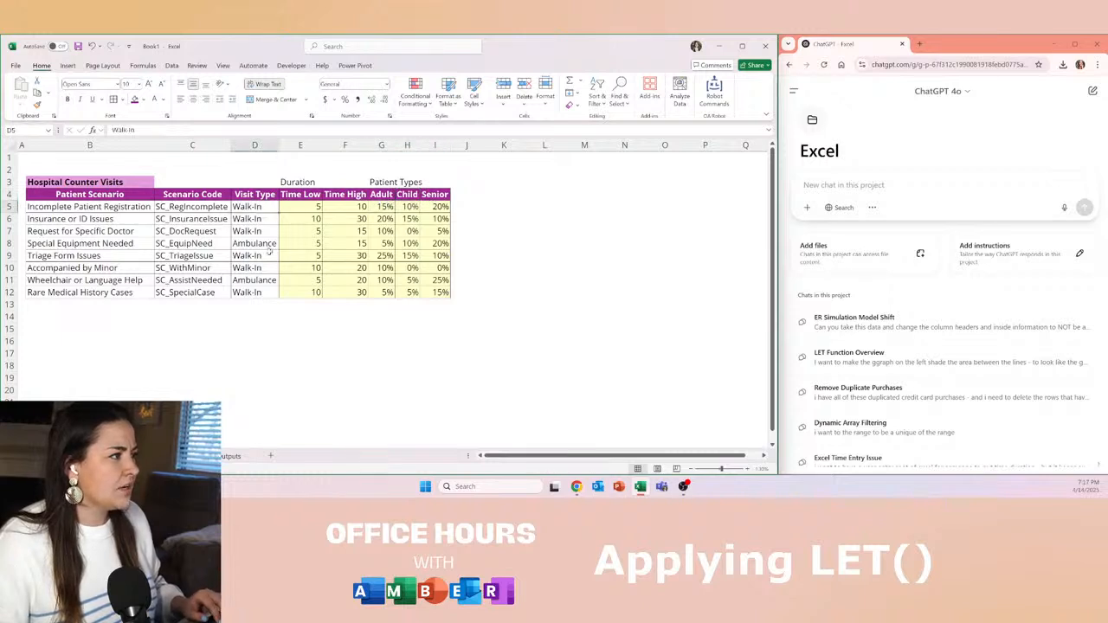
{"action": "left_click_drag", "start_coordinate": [263, 207], "coordinate": [261, 280]}
{"action": "left_click", "coordinate": [261, 279]}
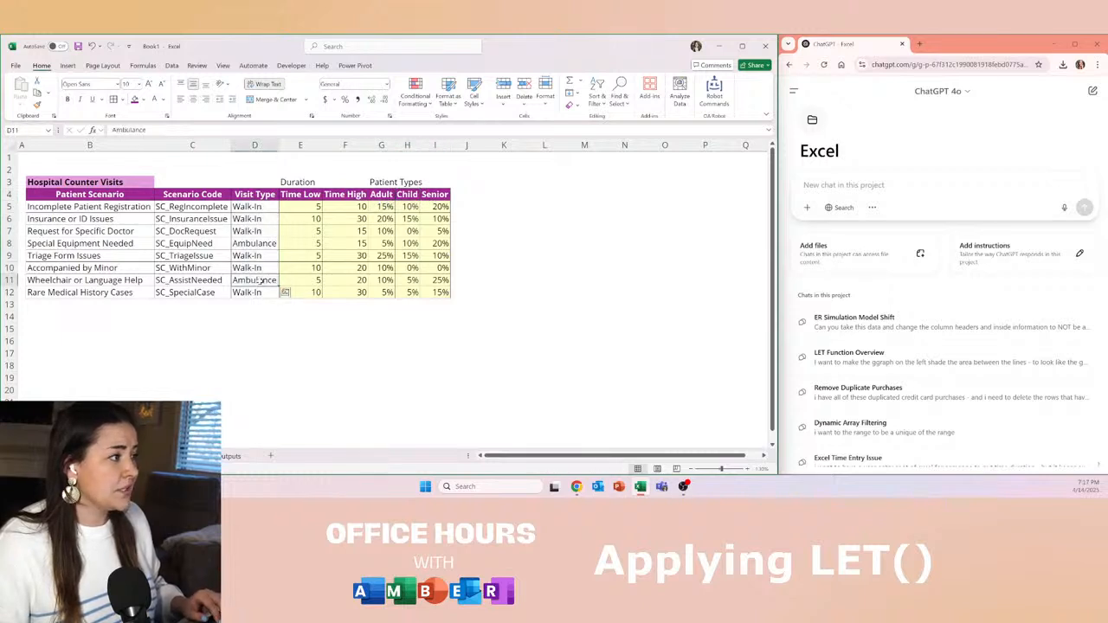
{"action": "left_click", "coordinate": [258, 245], "text": "ctrl"}
{"action": "left_click", "coordinate": [400, 243]}
- Examine the Adult, Child and Senior percentages in the Incomplete Patient Registration row
{"action": "left_click", "coordinate": [385, 208]}
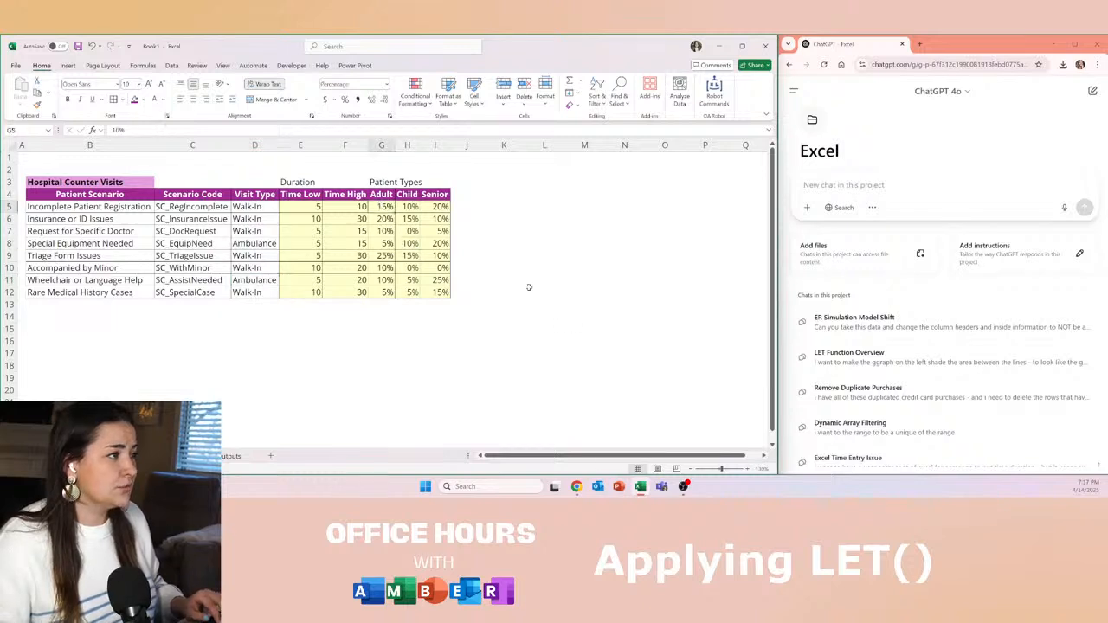
{"action": "key", "text": "shift+Right"}
{"action": "key", "text": "shift+Right"}
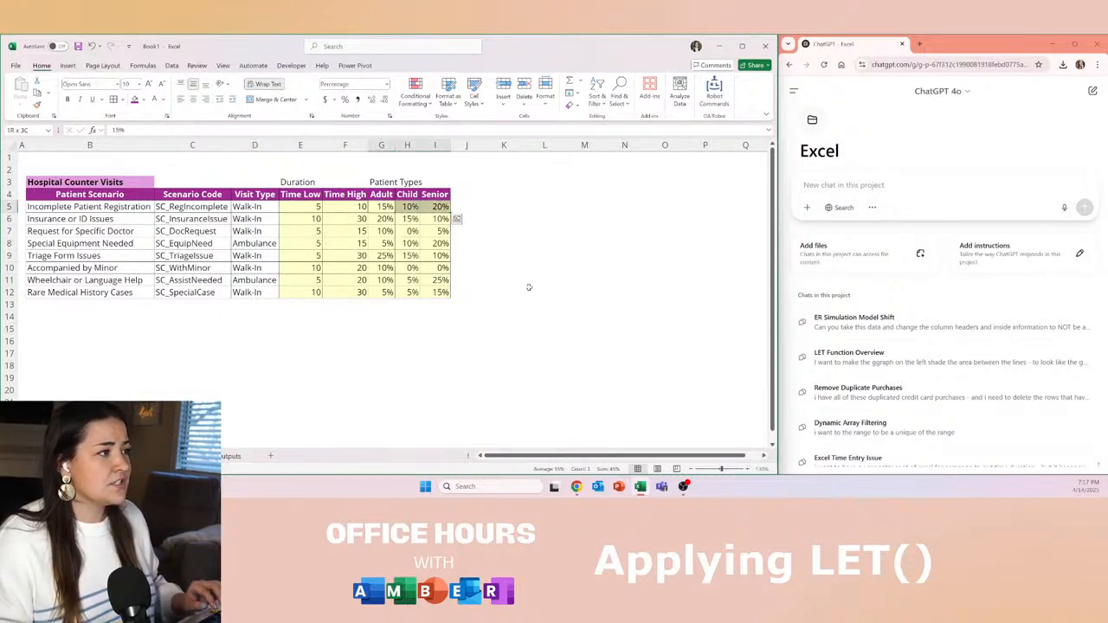
{"action": "key", "text": "Left"}
{"action": "key", "text": "Right"}
{"action": "key", "text": "Right"}
{"action": "key", "text": "Right"}
{"action": "key", "text": "shift+Left"}
{"action": "key", "text": "shift+Left"}
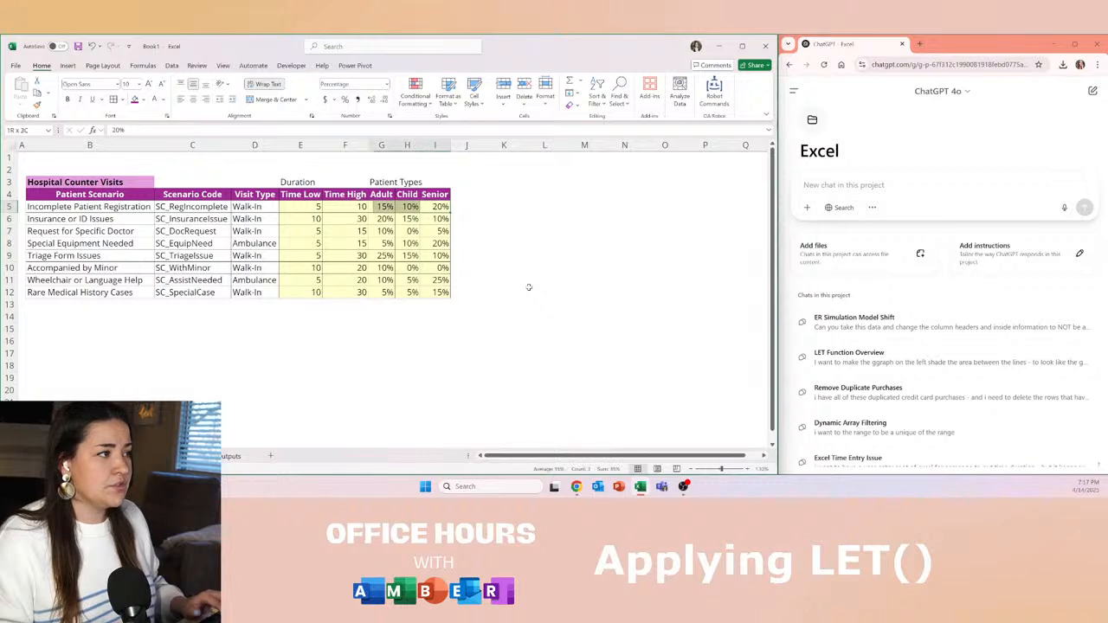
{"action": "key", "text": "Left"}
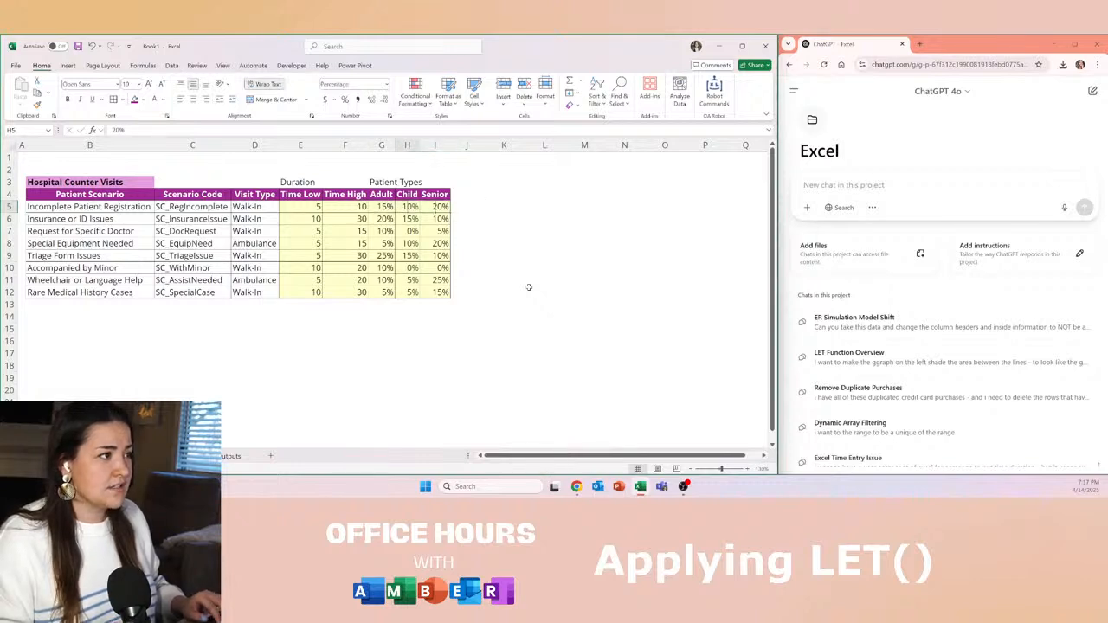
{"action": "key", "text": "Left"}
{"action": "key", "text": "Right"}
- Set the Incomplete Patient Registration percentages to 30% for Adult, 30% for Child and 40% for Senior
{"action": "key", "text": "ctrl+z"}
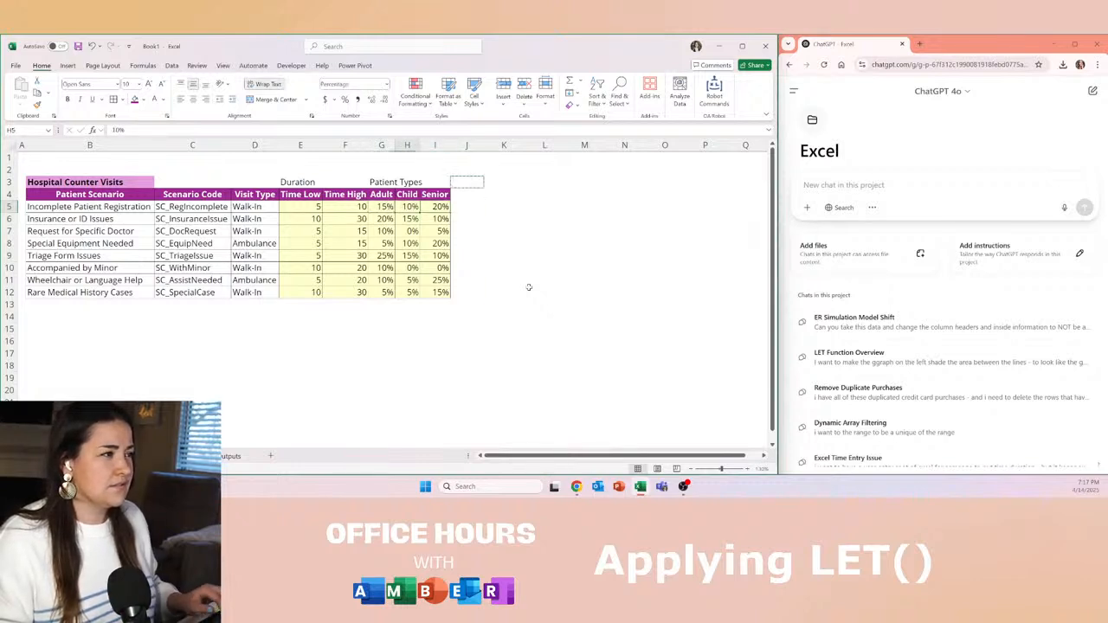
{"action": "key", "text": "ctrl+z"}
{"action": "key", "text": "ctrl+z"}
{"action": "key", "text": "ctrl+z"}
{"action": "key", "text": "Left"}
{"action": "key", "text": "Left"}
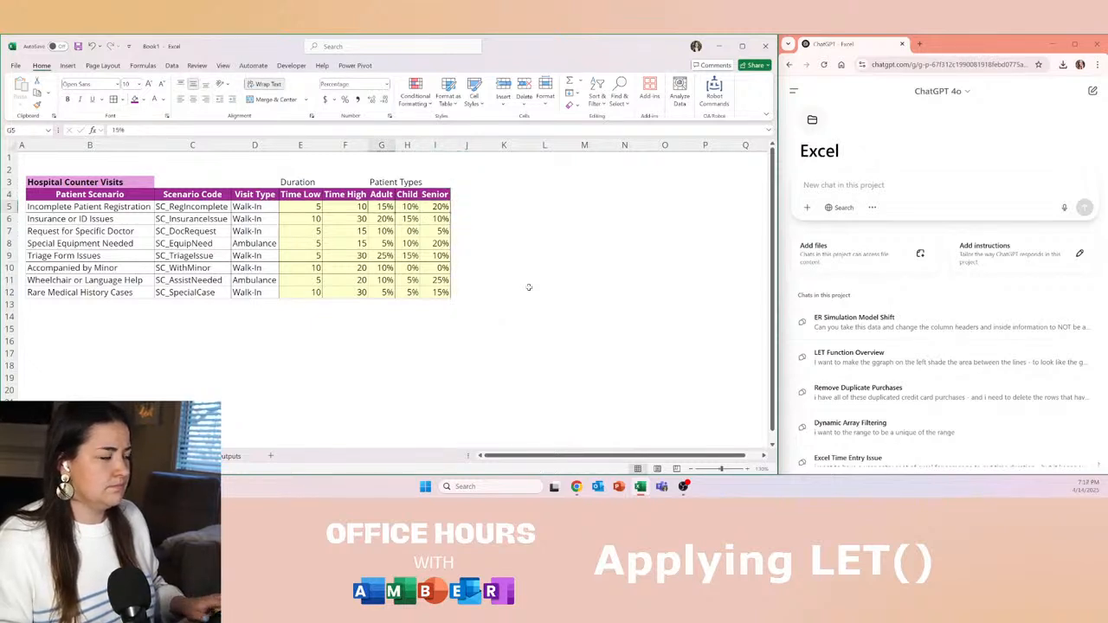
{"action": "type", "text": "30"}
{"action": "key", "text": "Tab"}
{"action": "type", "text": "30"}
{"action": "key", "text": "Tab"}
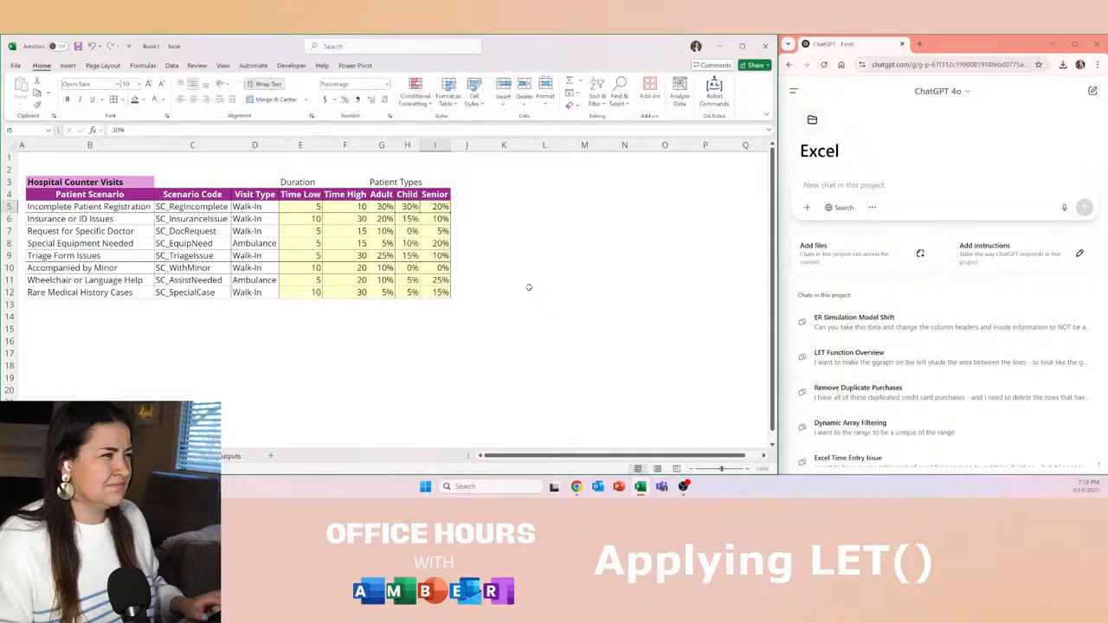
{"action": "type", "text": "40"}
{"action": "key", "text": "Return"}
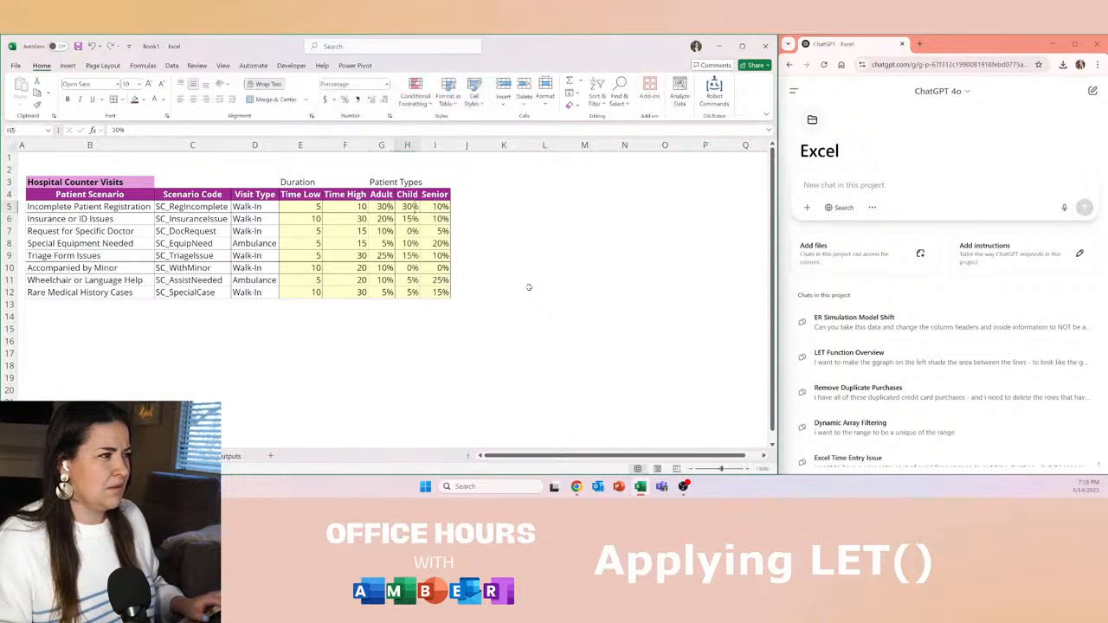
{"action": "key", "text": "Up"}
{"action": "key", "text": "Left"}
{"action": "key", "text": "Left"}
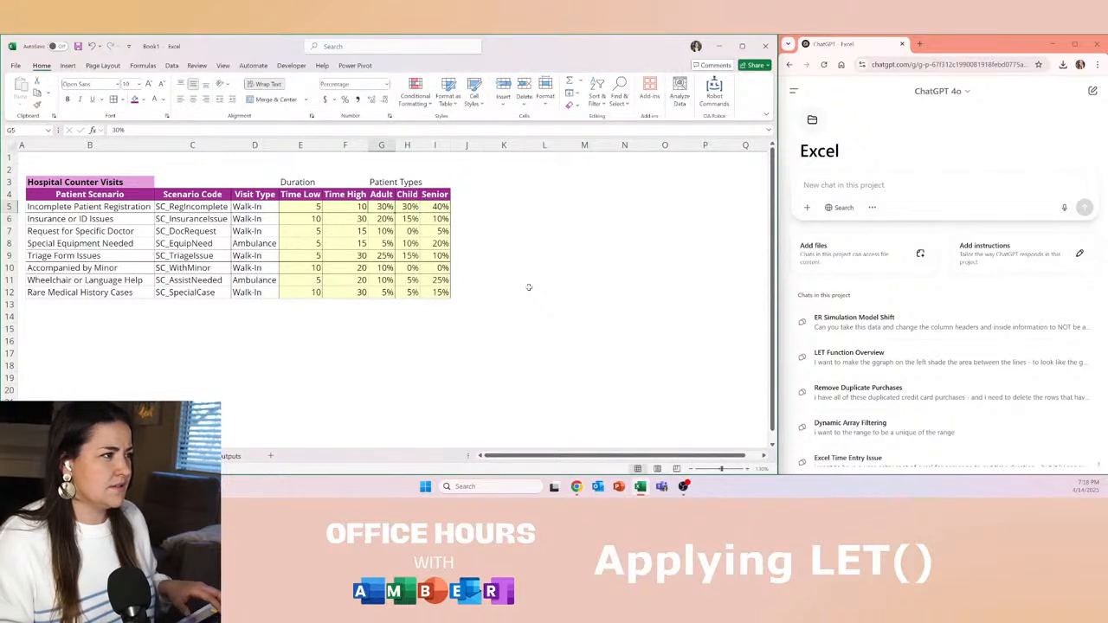
{"action": "key", "text": "Down"}
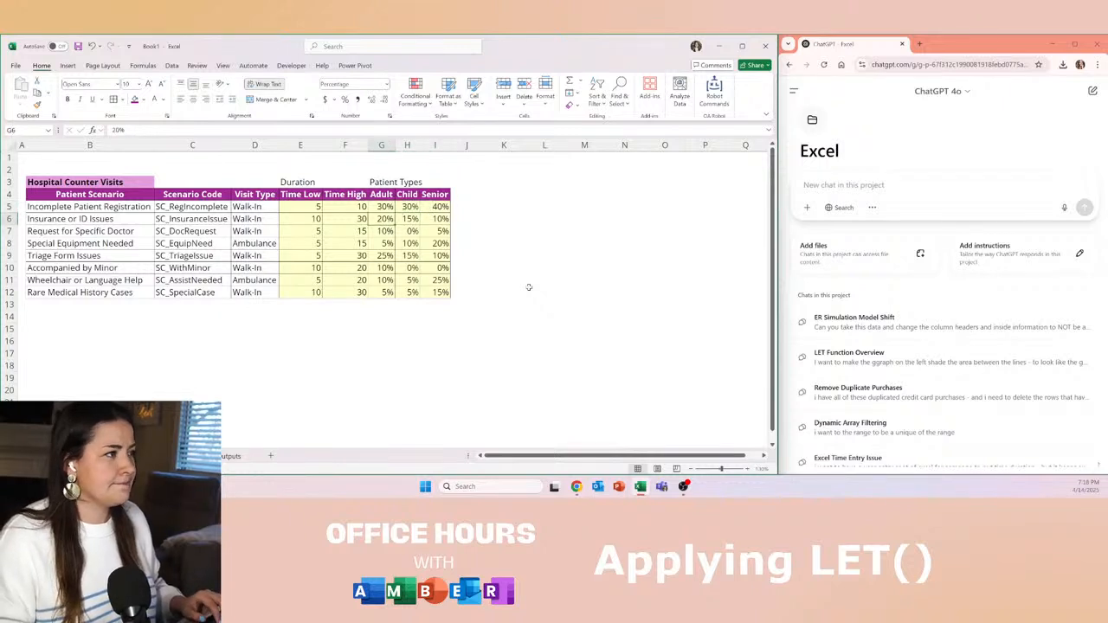
- Copy the Hospital Counter Visits table into a new ChatGPT message, keeping the image attachment and removing the pasted text
{"action": "left_click_drag", "start_coordinate": [451, 292], "coordinate": [87, 182]}
{"action": "key", "text": "ctrl+c"}
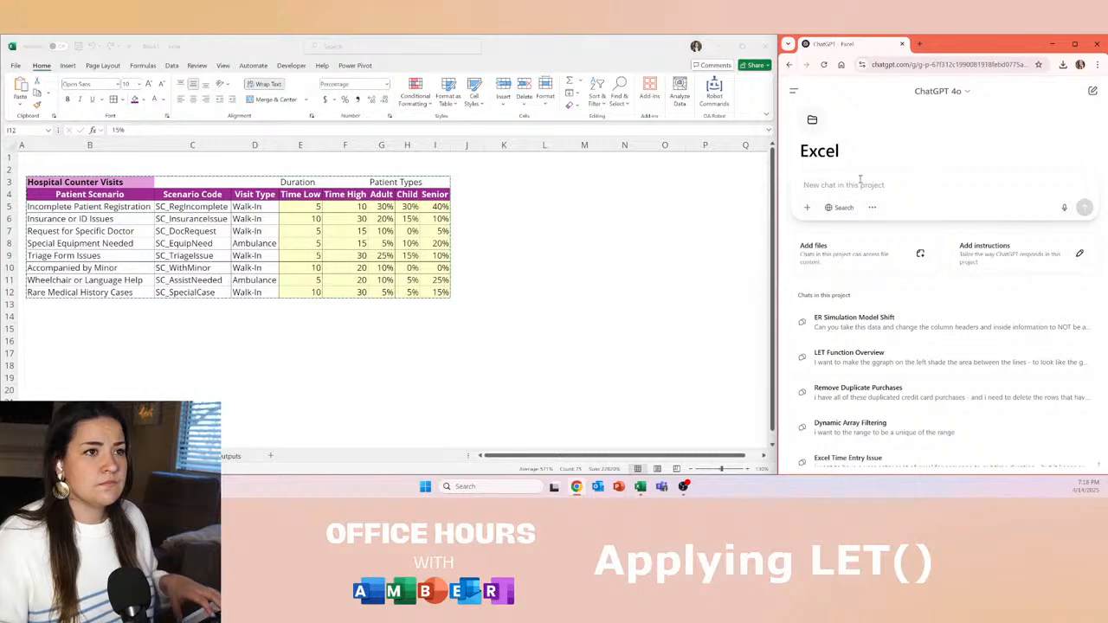
{"action": "key", "text": "ctrl+v"}
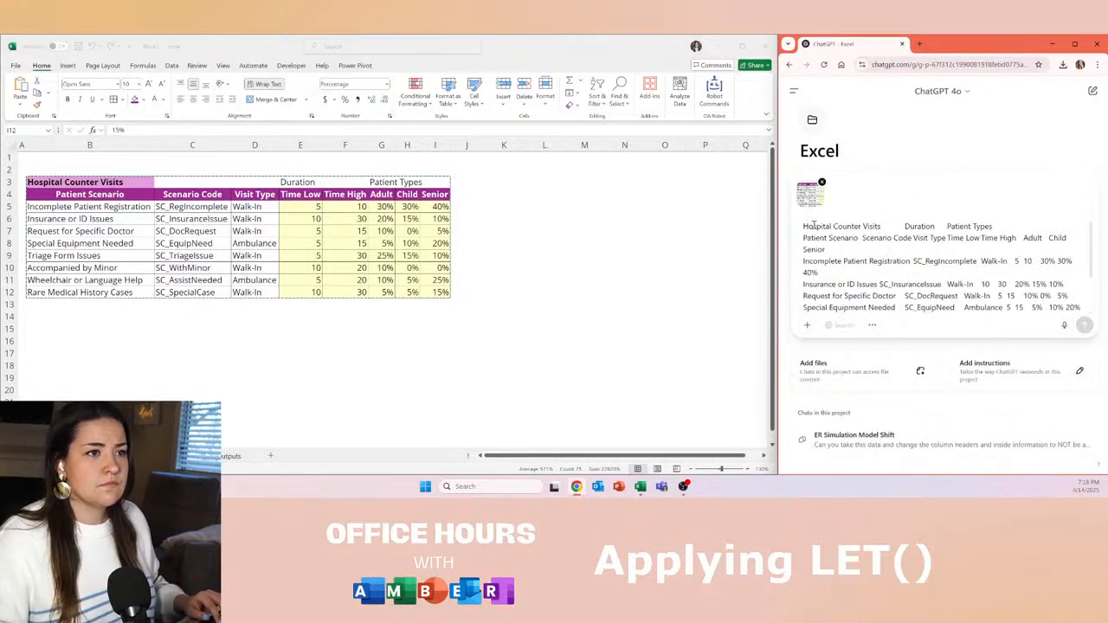
{"action": "left_click_drag", "start_coordinate": [814, 225], "coordinate": [1105, 310]}
{"action": "key", "text": "BackSpace"}
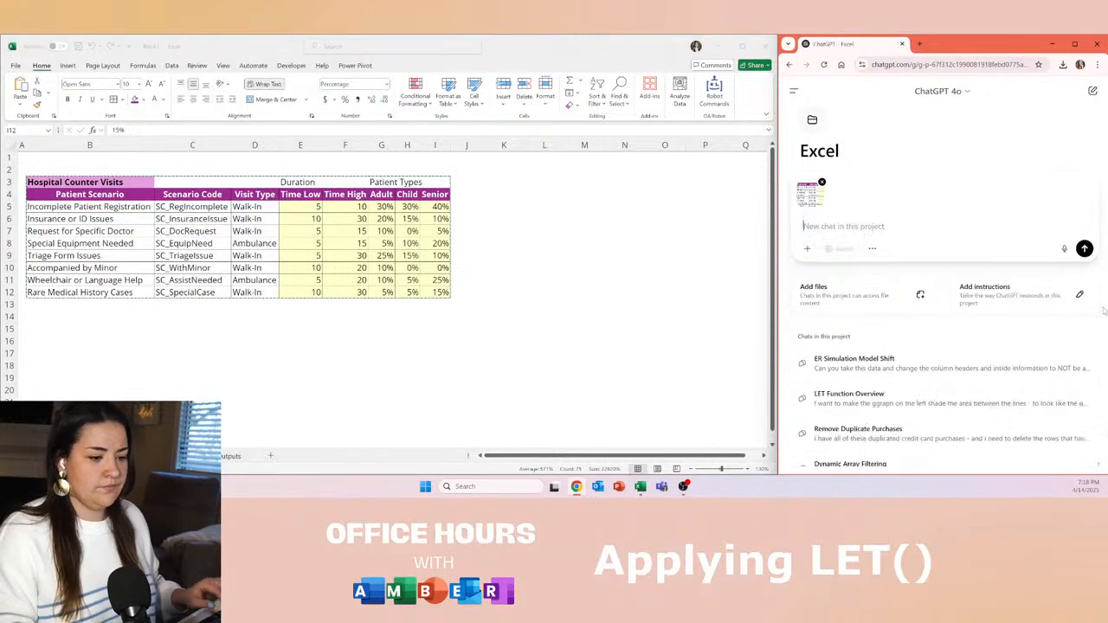
- Draft the ChatGPT prompt "Can you give me percentages that add to 100%" without sending it
{"action": "type", "text": "Can you give me"}
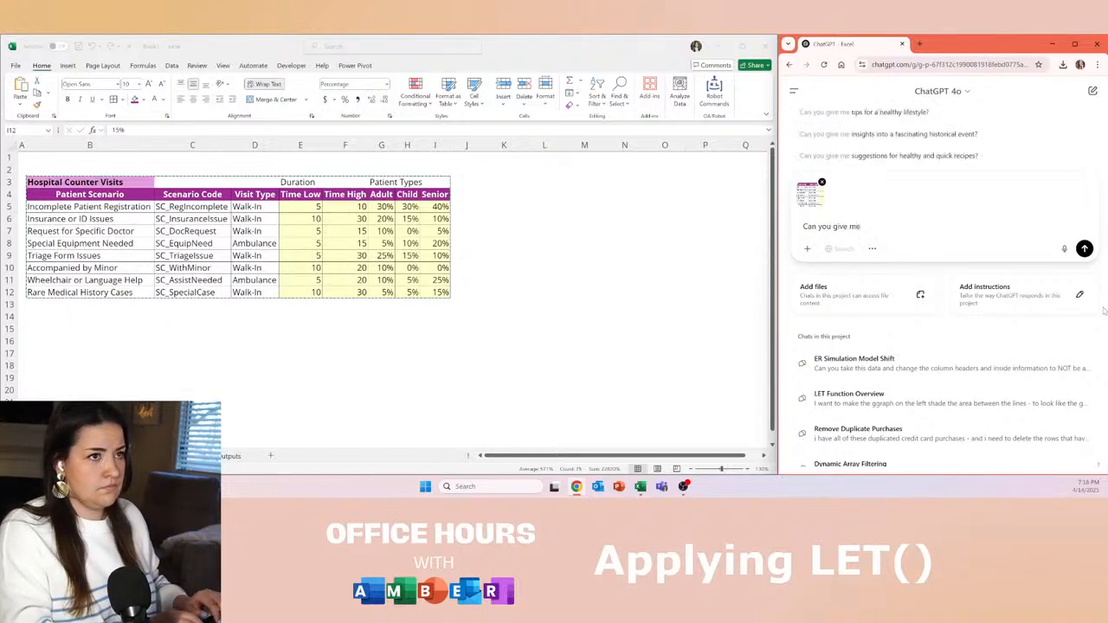
{"action": "type", "text": " percentages "}
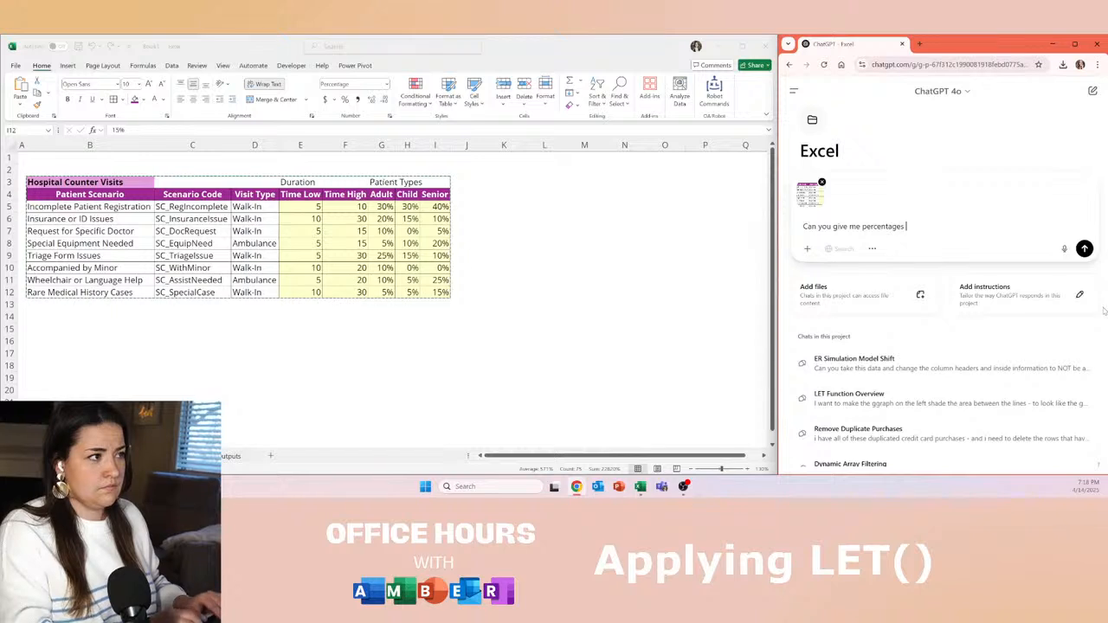
{"action": "type", "text": "that add to 1"}
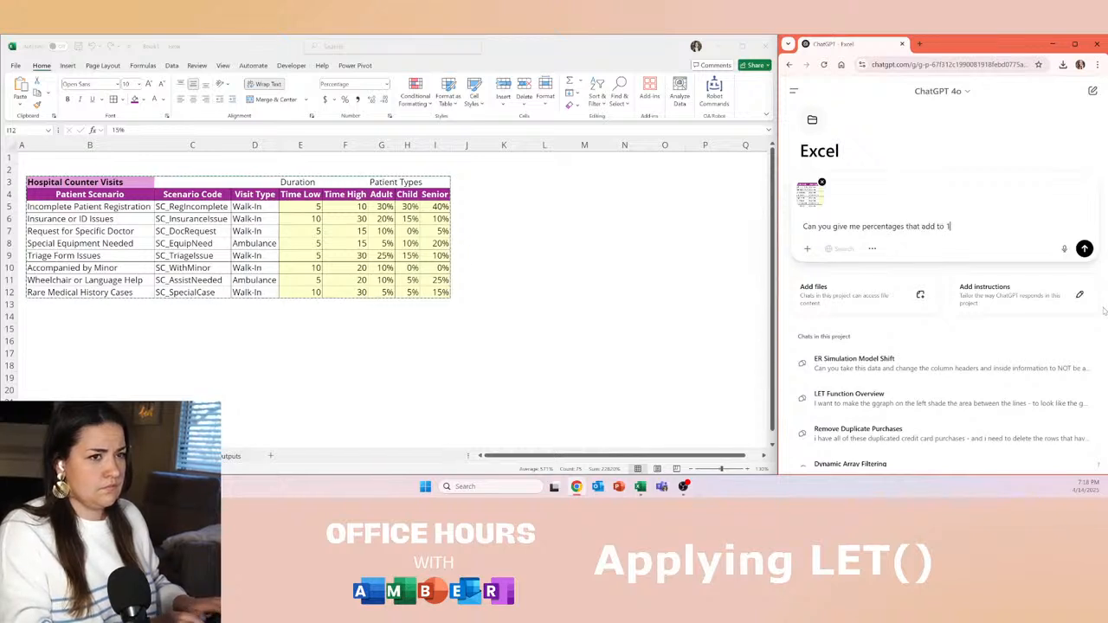
{"action": "type", "text": "00%"}
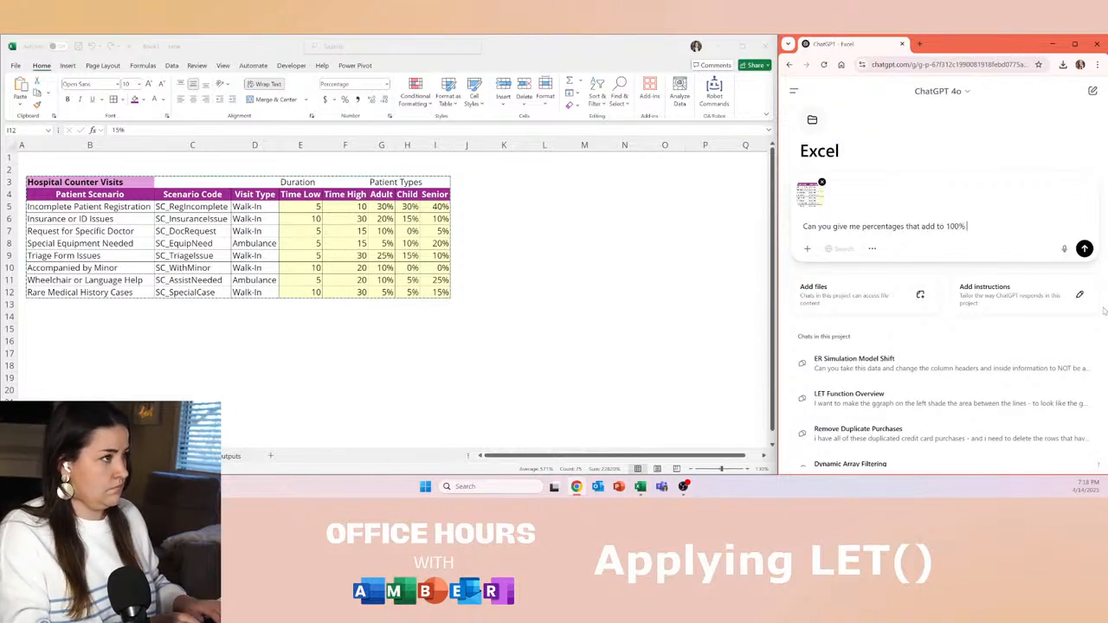
{"action": "key", "text": "ctrl+a"}
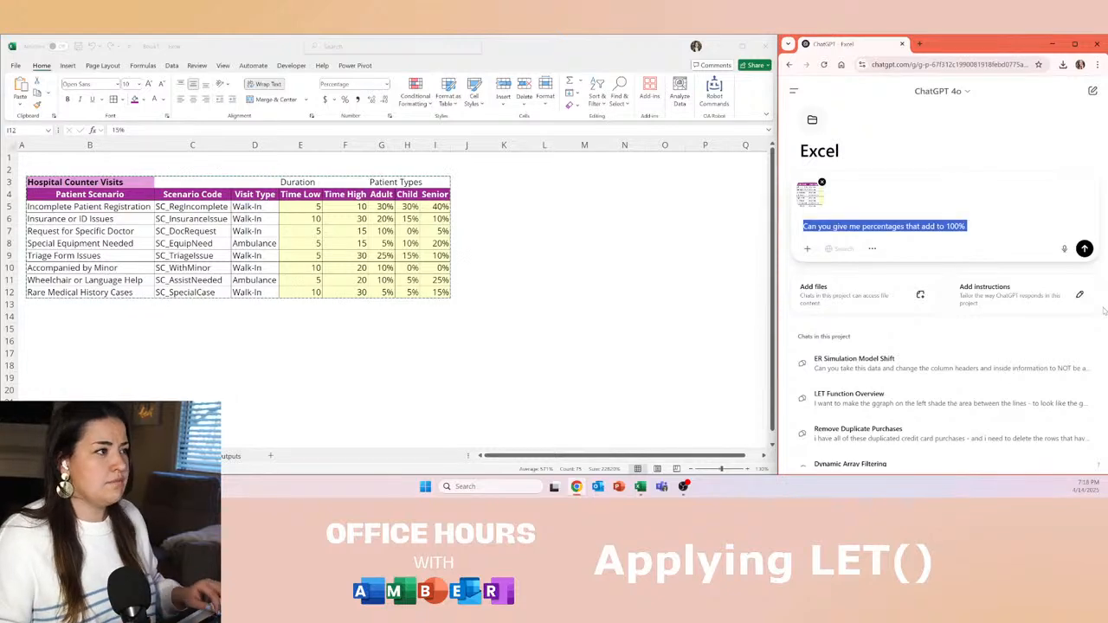
- Back in the workbook, check the total of the Adult percentages across all eight scenarios
{"action": "left_click", "coordinate": [384, 182]}
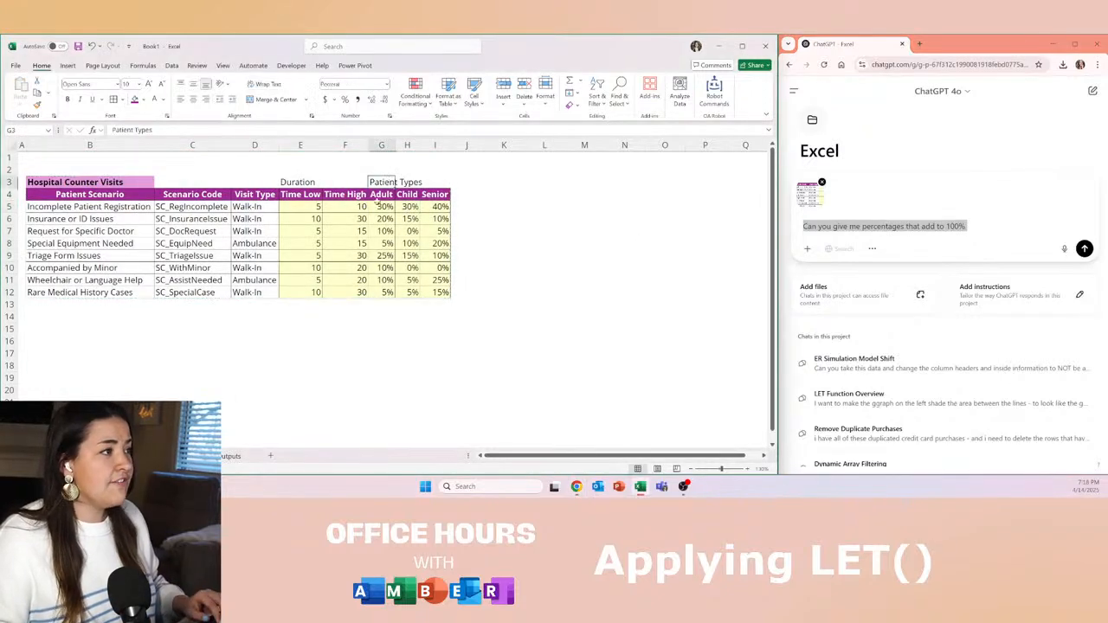
{"action": "left_click_drag", "start_coordinate": [381, 206], "coordinate": [381, 293]}
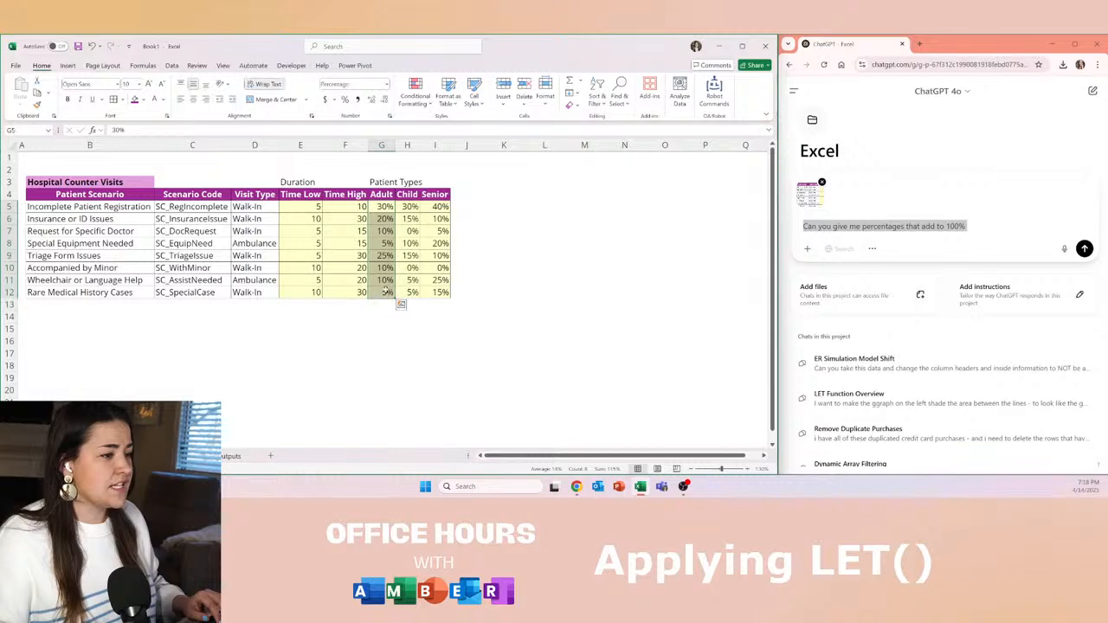
{"action": "left_click", "coordinate": [535, 350]}
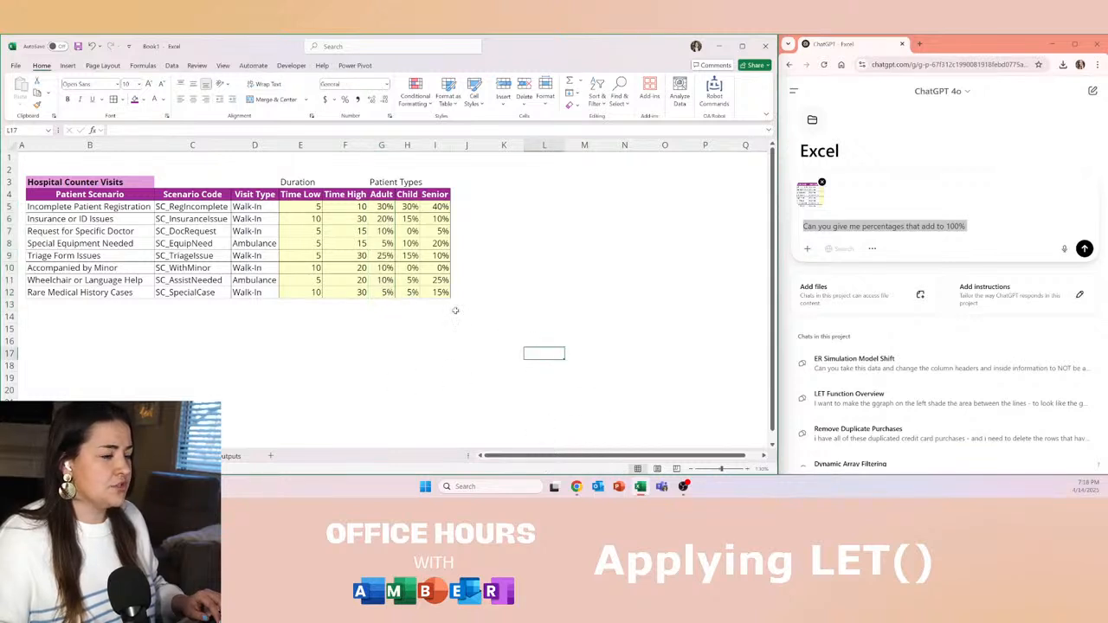
- Undo the Adult, Child and Senior percentage entries in the Incomplete Patient Registration row and recheck the Adult column's total
{"action": "key", "text": "ctrl+z"}
{"action": "key", "text": "ctrl+z"}
{"action": "key", "text": "ctrl+z"}
{"action": "key", "text": "ctrl+z"}
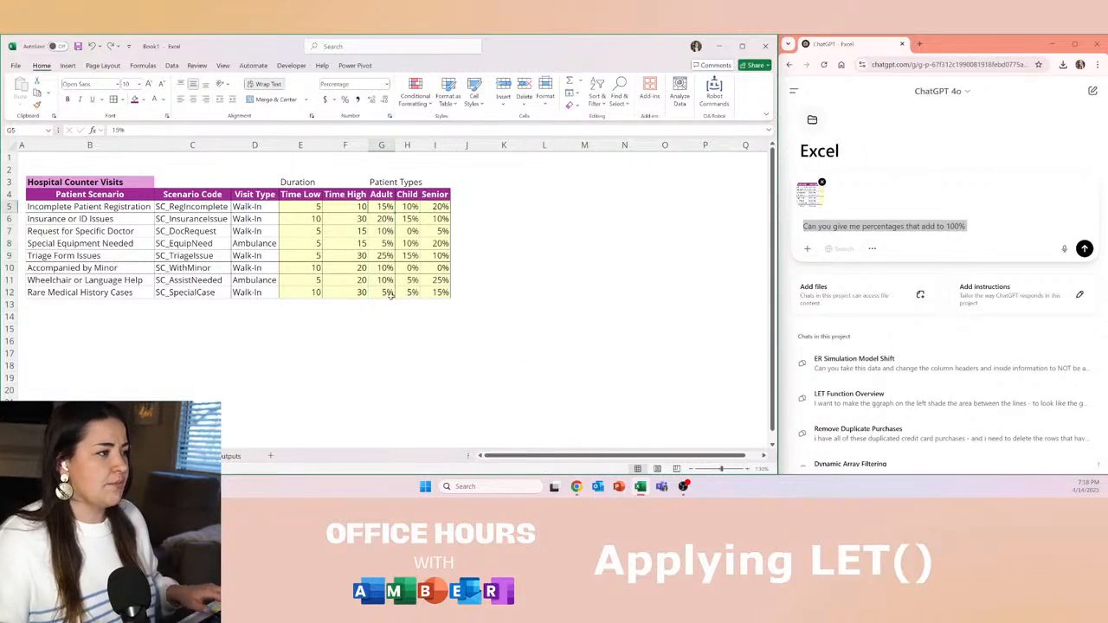
{"action": "left_click", "coordinate": [395, 294], "text": "shift"}
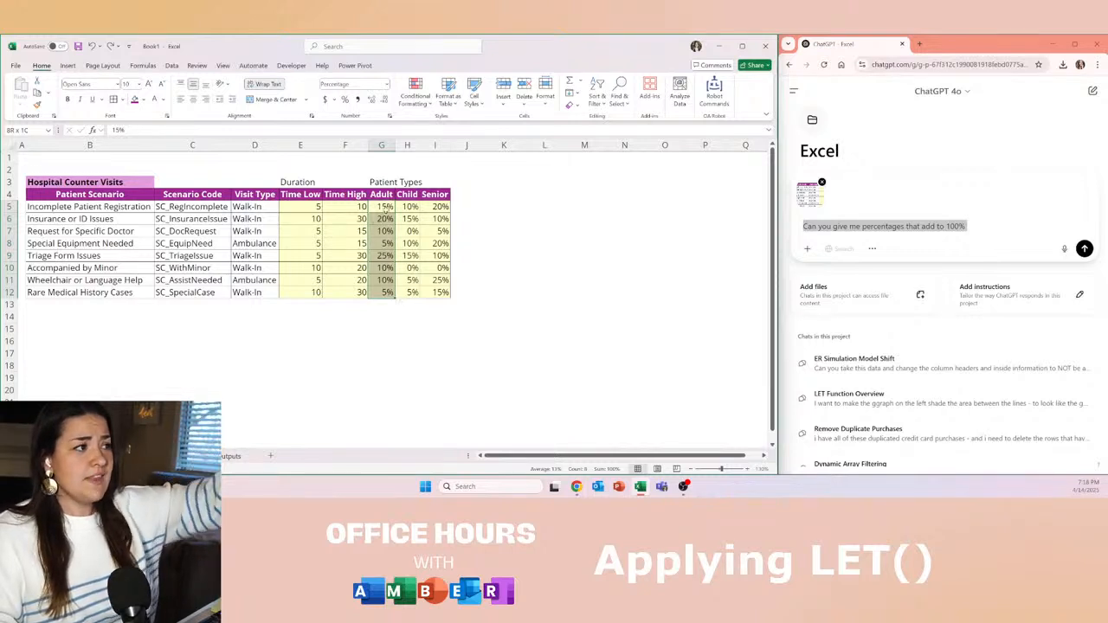
- Fill J5:J12, beside the Senior percentages in the Hospital Counter Visits table, with the formula =RAND()
{"action": "left_click", "coordinate": [388, 206]}
{"action": "left_click", "coordinate": [418, 200]}
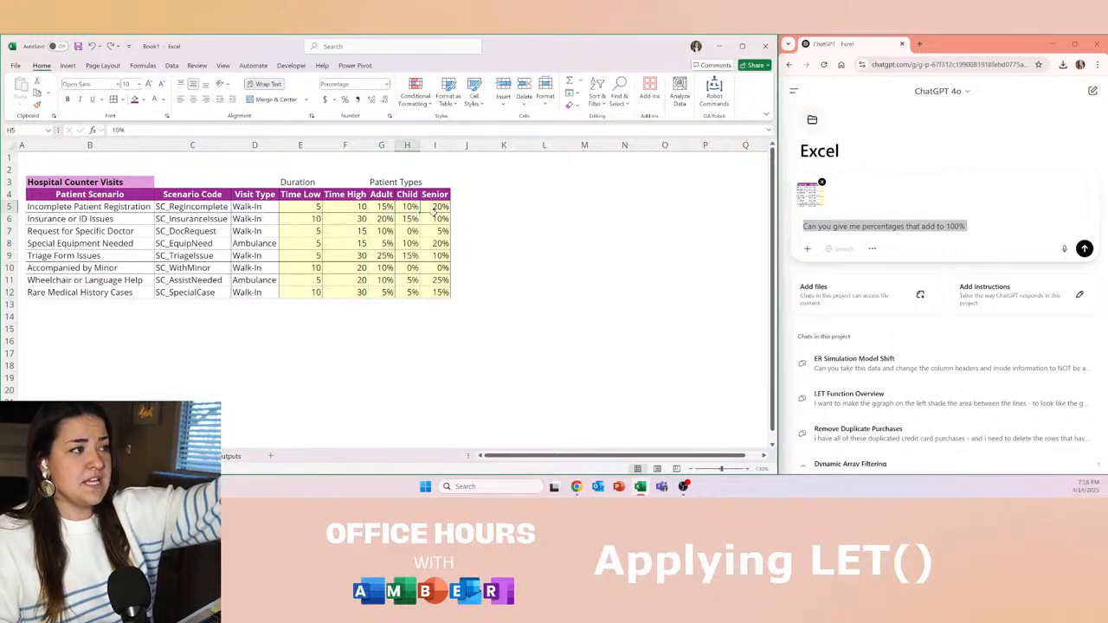
{"action": "left_click", "coordinate": [444, 206]}
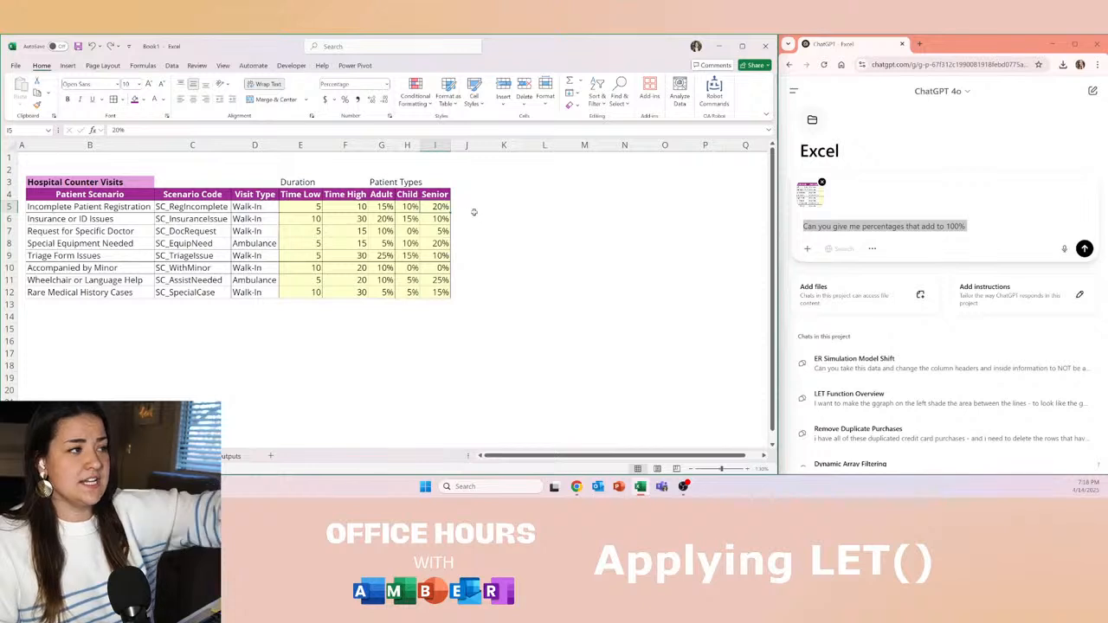
{"action": "left_click", "coordinate": [472, 208]}
{"action": "type", "text": "=rand()"}
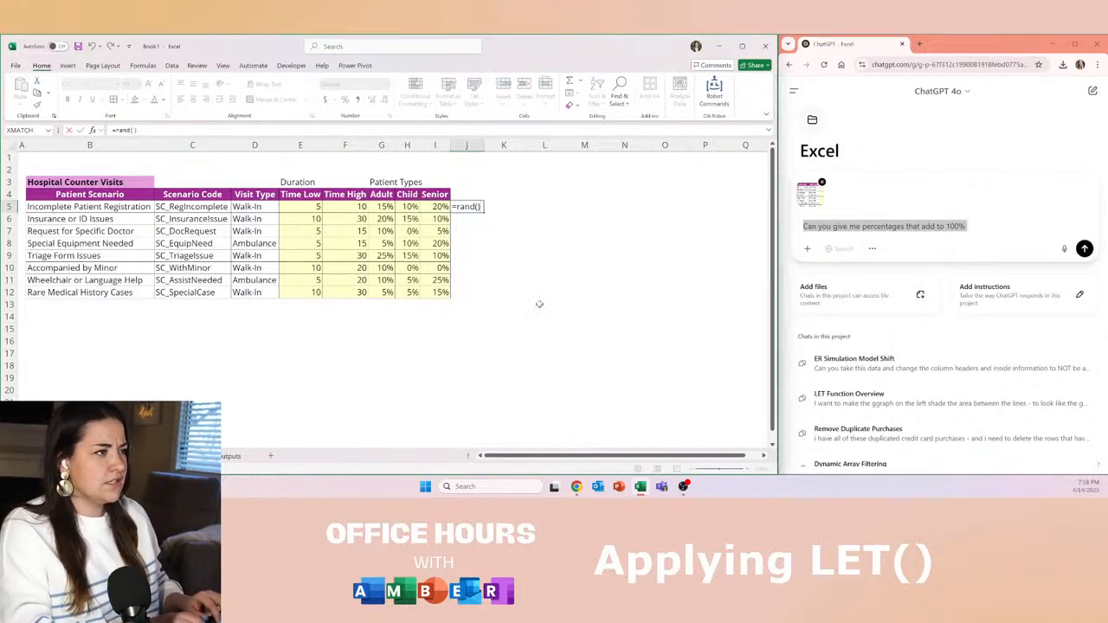
{"action": "key", "text": "ctrl+Return"}
{"action": "key", "text": "shift+Down"}
{"action": "key", "text": "shift+Down"}
{"action": "key", "text": "shift+Down"}
{"action": "key", "text": "shift+Down"}
{"action": "key", "text": "shift+Down"}
{"action": "key", "text": "shift+Down"}
{"action": "key", "text": "shift+Down"}
{"action": "key", "text": "ctrl+d"}
- Head column J with RAND and column K with Choice in row 4 of the Hospital Counter Visits table
{"action": "key", "text": "Up"}
{"action": "type", "text": "RAND"}
{"action": "key", "text": "Tab"}
{"action": "type", "text": "Chho"}
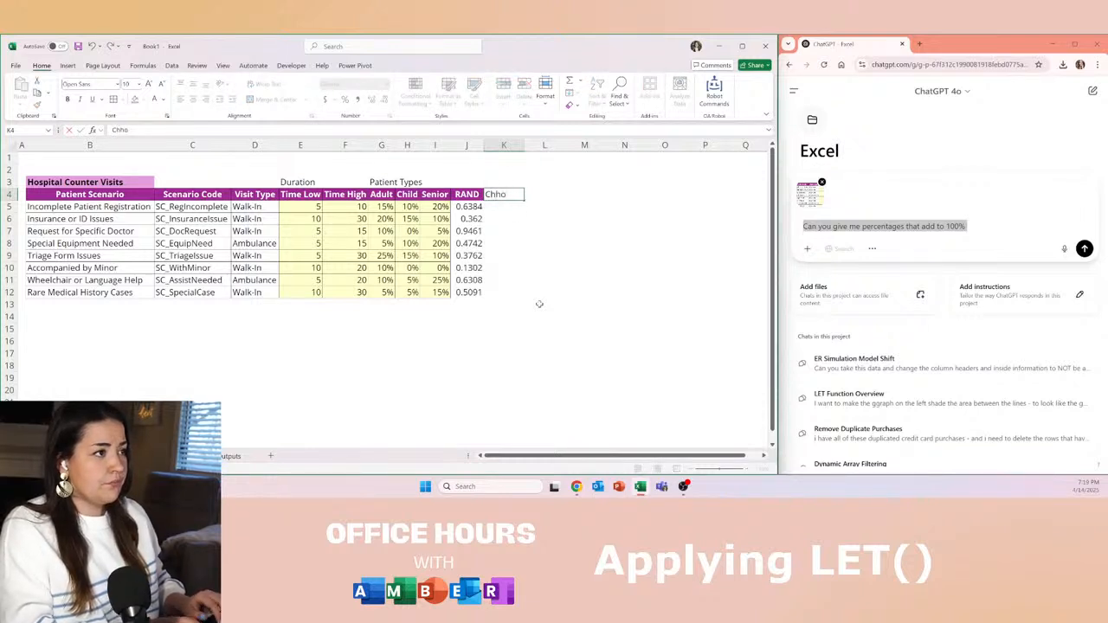
{"action": "type", "text": "iice"}
{"action": "key", "text": "shift+Tab"}
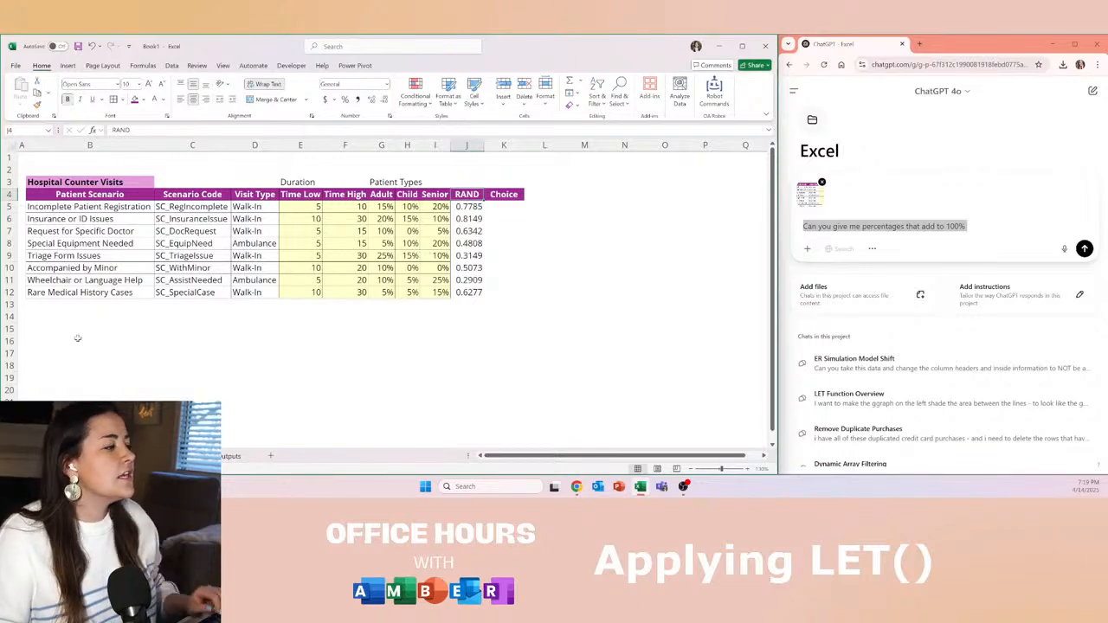
- Copy the patient table's headers and rows P0001 to P0013 to M4 on the Hospital Counter Visits sheet
{"action": "left_click", "coordinate": [91, 456]}
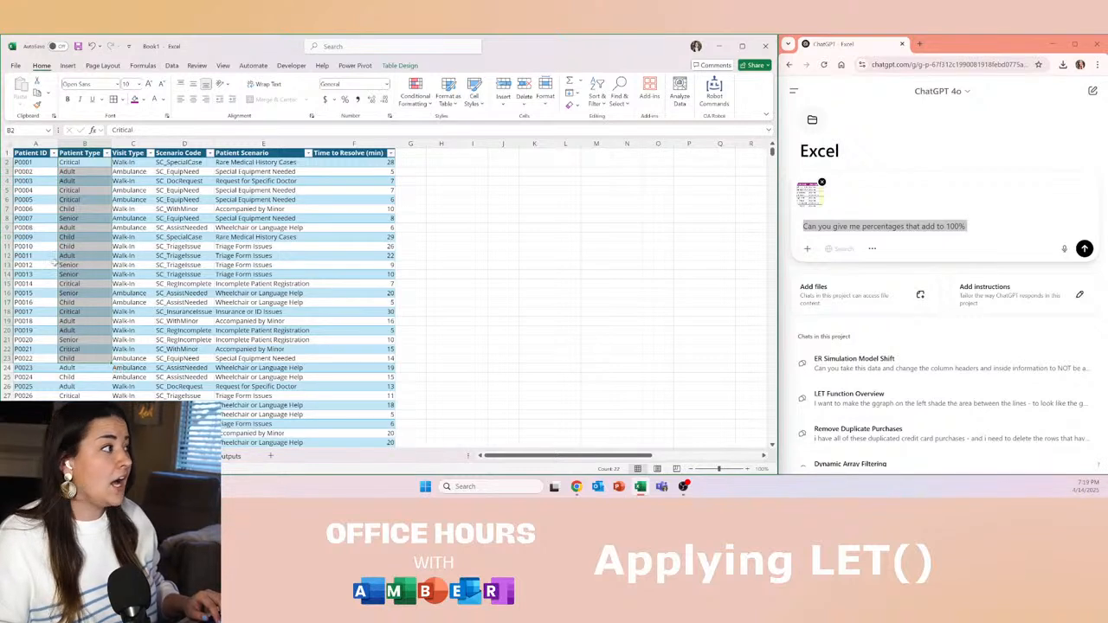
{"action": "left_click_drag", "start_coordinate": [26, 162], "coordinate": [34, 312]}
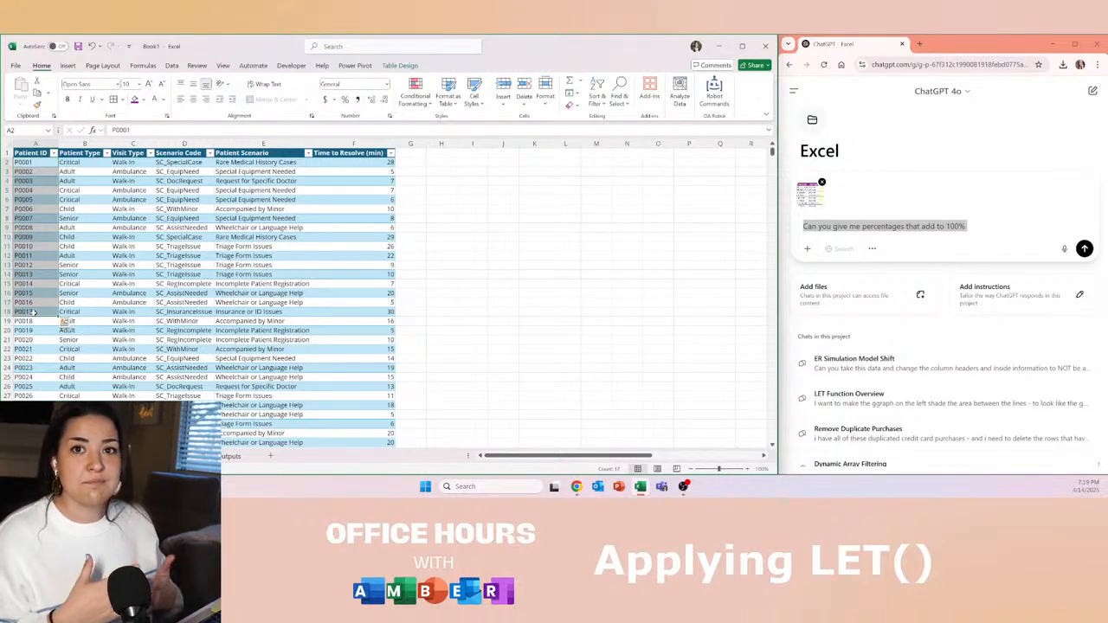
{"action": "left_click", "coordinate": [65, 322]}
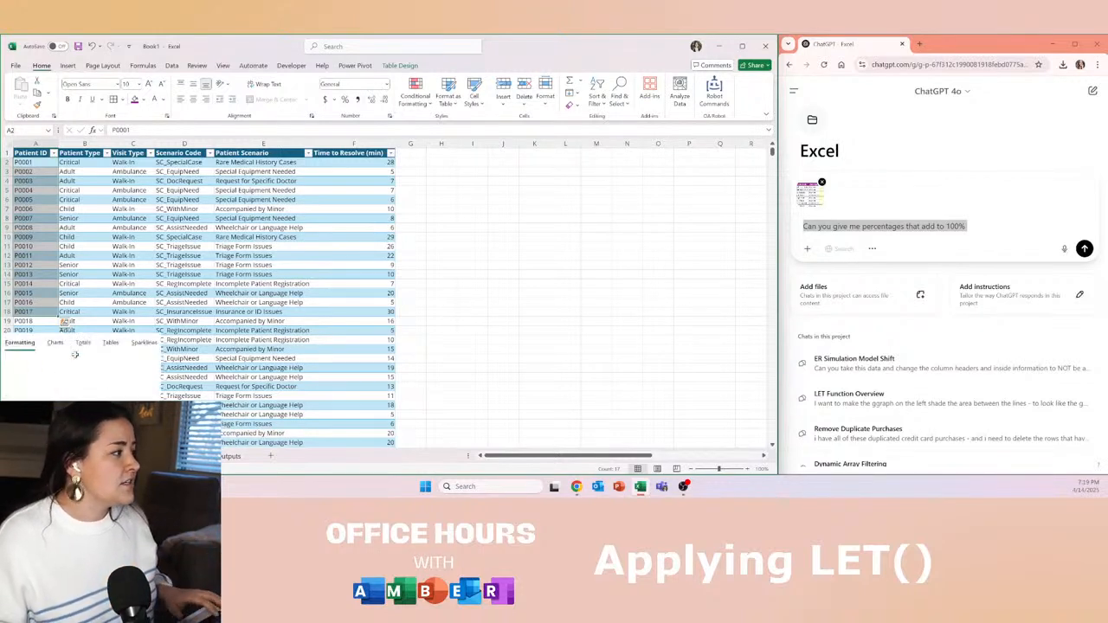
{"action": "left_click", "coordinate": [309, 229]}
{"action": "left_click", "coordinate": [35, 154]}
{"action": "left_click_drag", "start_coordinate": [36, 153], "coordinate": [381, 274]}
{"action": "key", "text": "ctrl+c"}
{"action": "left_click", "coordinate": [165, 456]}
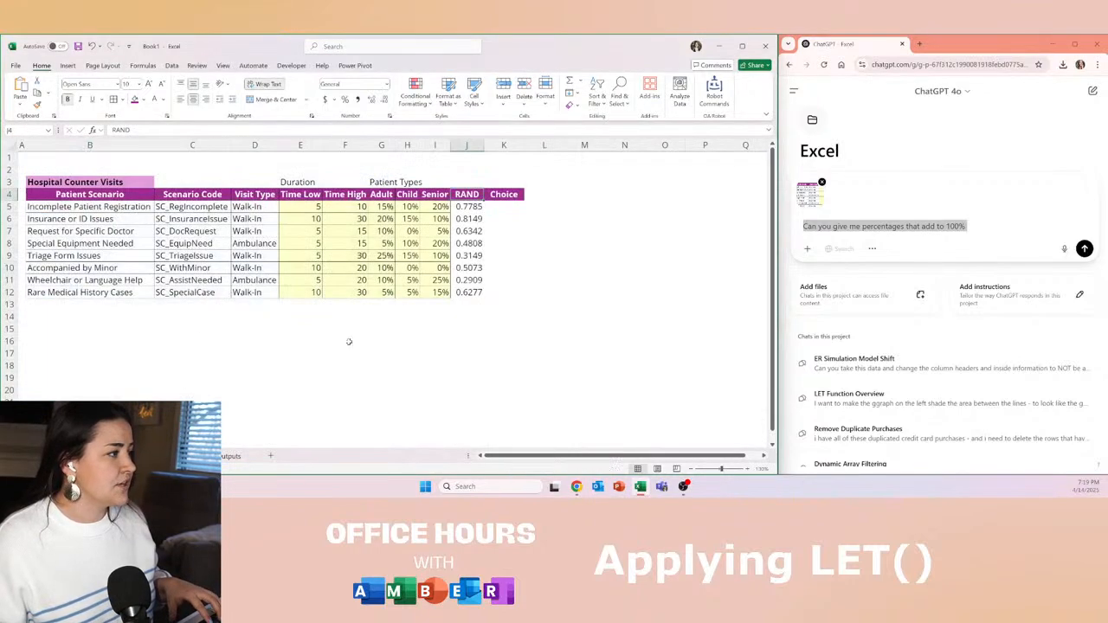
{"action": "left_click", "coordinate": [585, 193]}
{"action": "key", "text": "ctrl+v"}
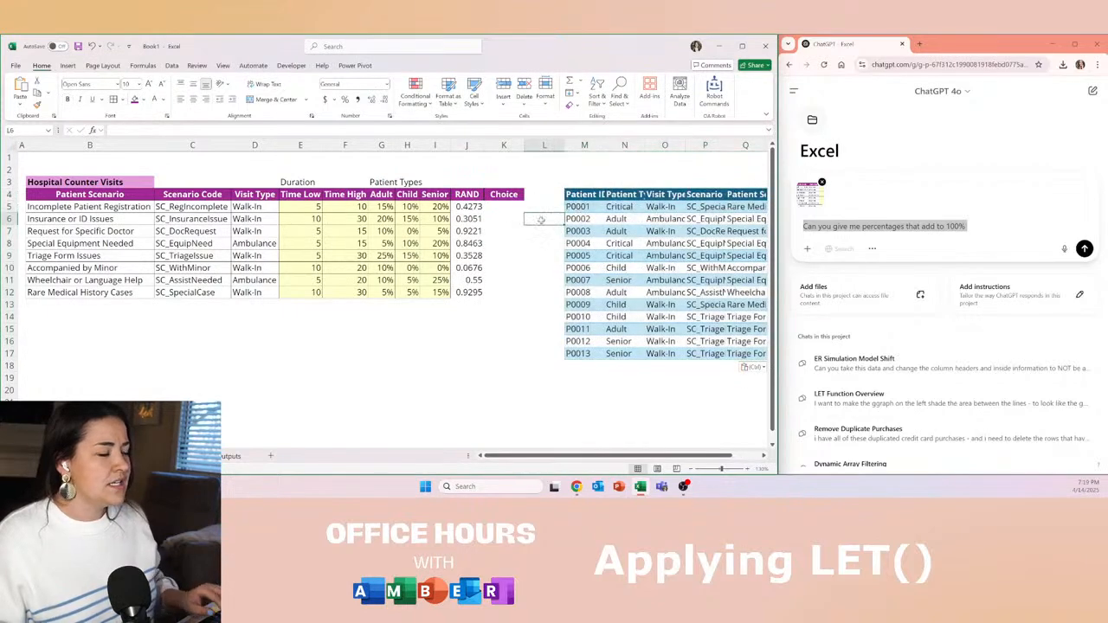
- Clear the pasted patient rows in N5:R17, keeping the headers and the Patient ID column
{"action": "scroll", "coordinate": [546, 218], "scroll_direction": "down", "scroll_amount": 1, "text": "ctrl"}
{"action": "left_click", "coordinate": [552, 201]}
{"action": "key", "text": "ctrl+shift+Right"}
{"action": "key", "text": "ctrl+shift+Down"}
{"action": "key", "text": "Delete"}
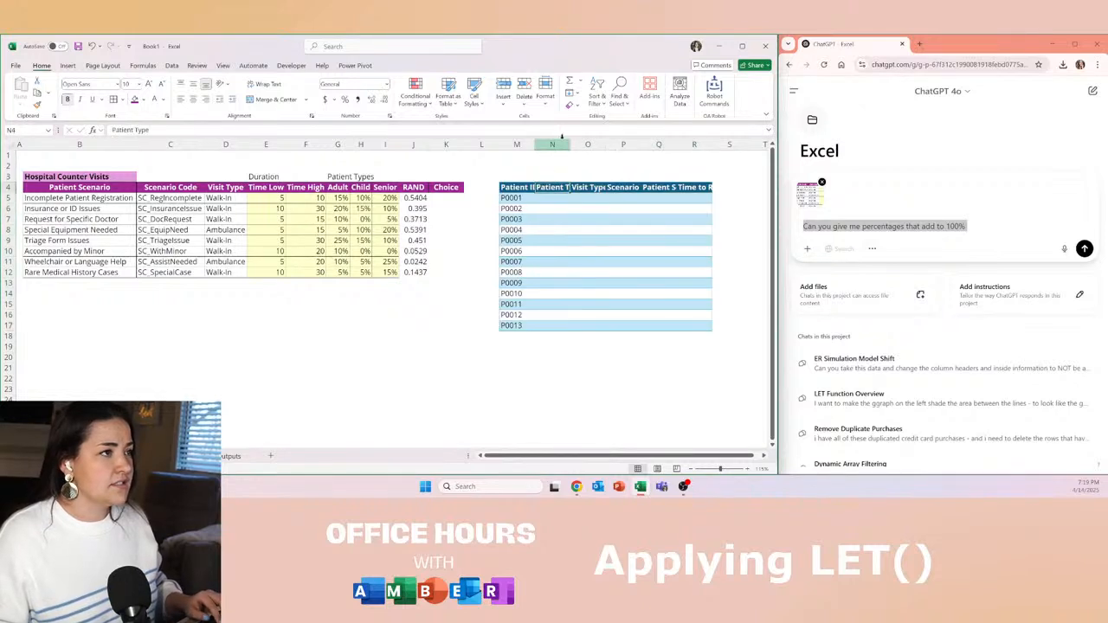
- Fit the pasted patient table's columns to their headers and narrow the spacer column L
{"action": "left_click_drag", "start_coordinate": [692, 144], "coordinate": [474, 145]}
{"action": "double_click", "coordinate": [534, 144]}
{"action": "left_click", "coordinate": [507, 159]}
{"action": "left_click", "coordinate": [486, 144]}
{"action": "left_click", "coordinate": [514, 198]}
{"action": "left_click", "coordinate": [521, 198]}
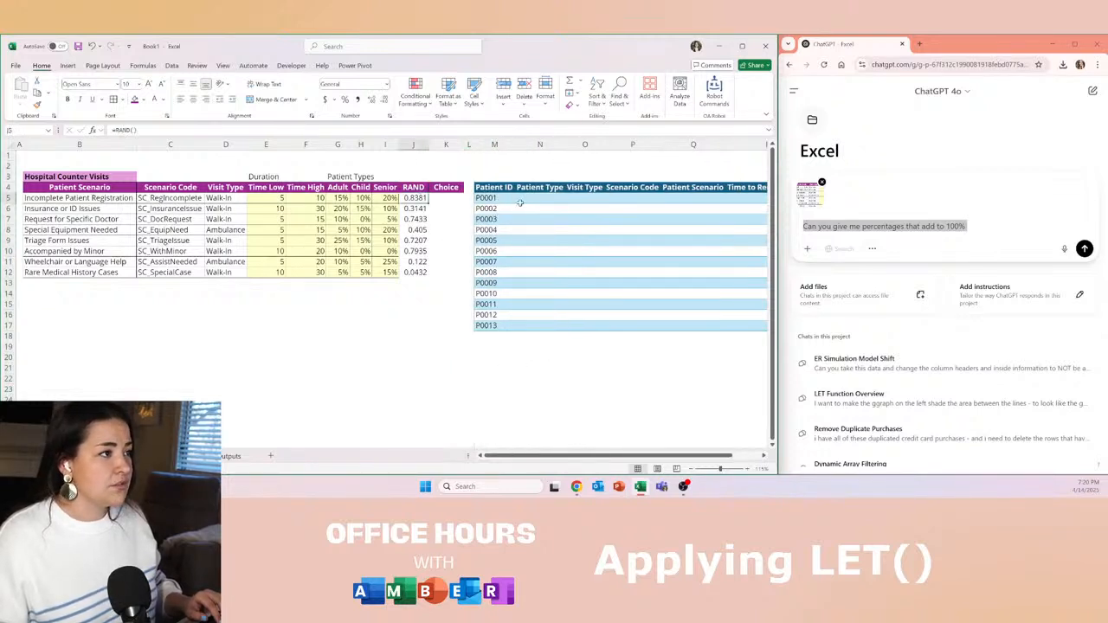
- Shift the Patient Type through Time to Resolve columns one column over, leaving column N empty beside Patient ID
{"action": "left_click", "coordinate": [530, 188]}
{"action": "key", "text": "ctrl+shift+Right"}
{"action": "key", "text": "ctrl+shift+End"}
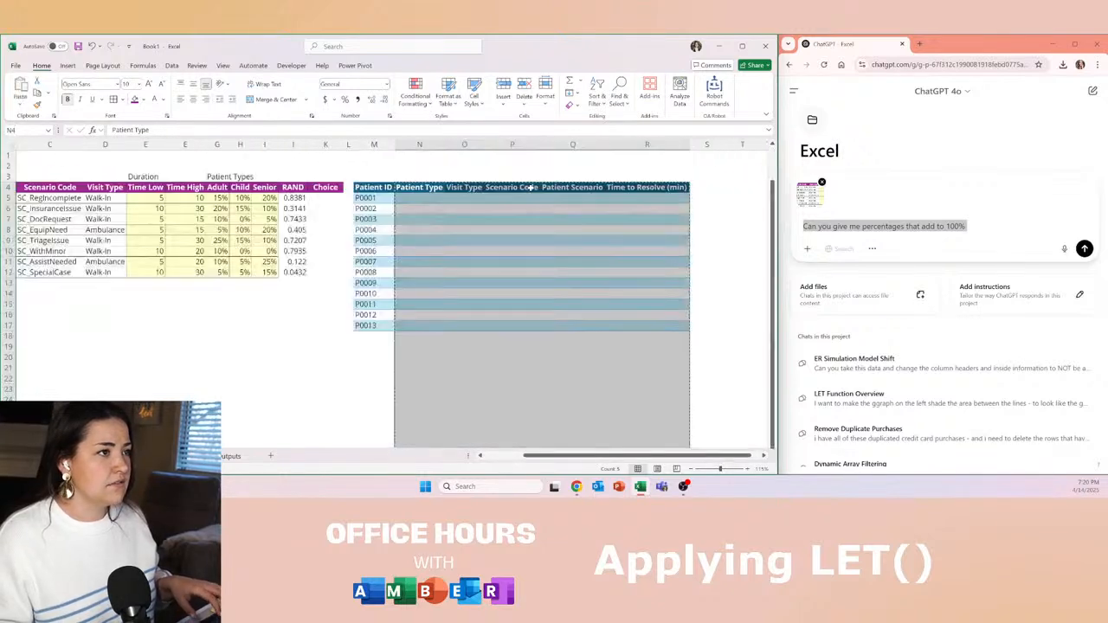
{"action": "key", "text": "Up"}
{"action": "key", "text": "Right"}
{"action": "key", "text": "Down"}
{"action": "key", "text": "ctrl+shift+End"}
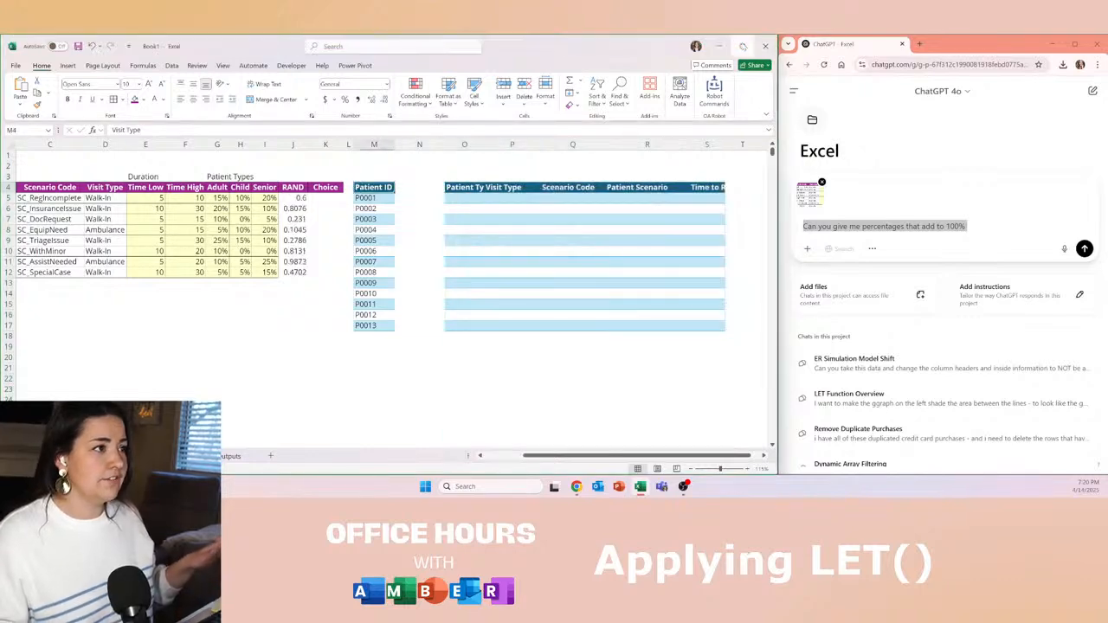
- Maximize the workbook window and head the empty column N with RAND in N4
{"action": "left_click", "coordinate": [743, 42]}
{"action": "left_click", "coordinate": [401, 207]}
{"action": "left_click", "coordinate": [474, 218]}
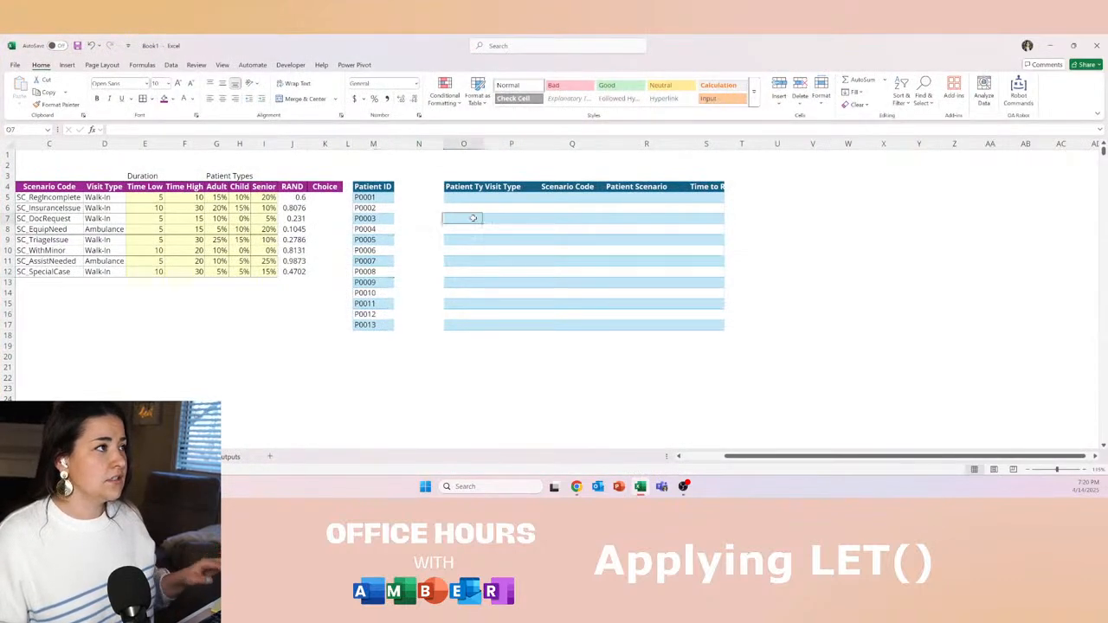
{"action": "left_click", "coordinate": [419, 199]}
{"action": "left_click", "coordinate": [428, 185]}
{"action": "type", "text": "RAN"}
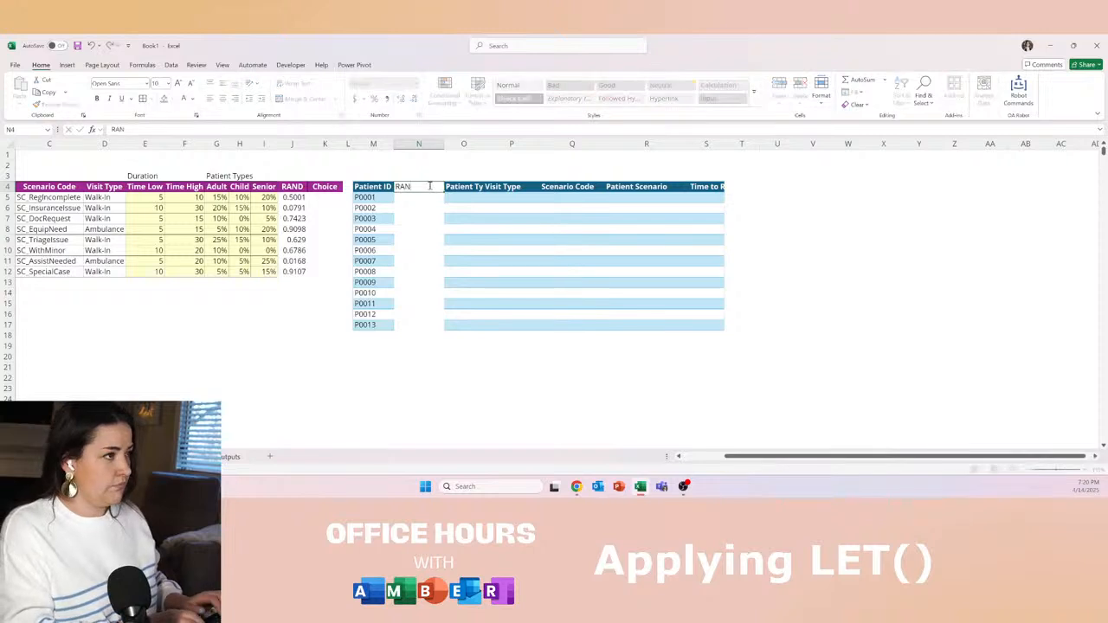
{"action": "type", "text": "D"}
{"action": "key", "text": "Tab"}
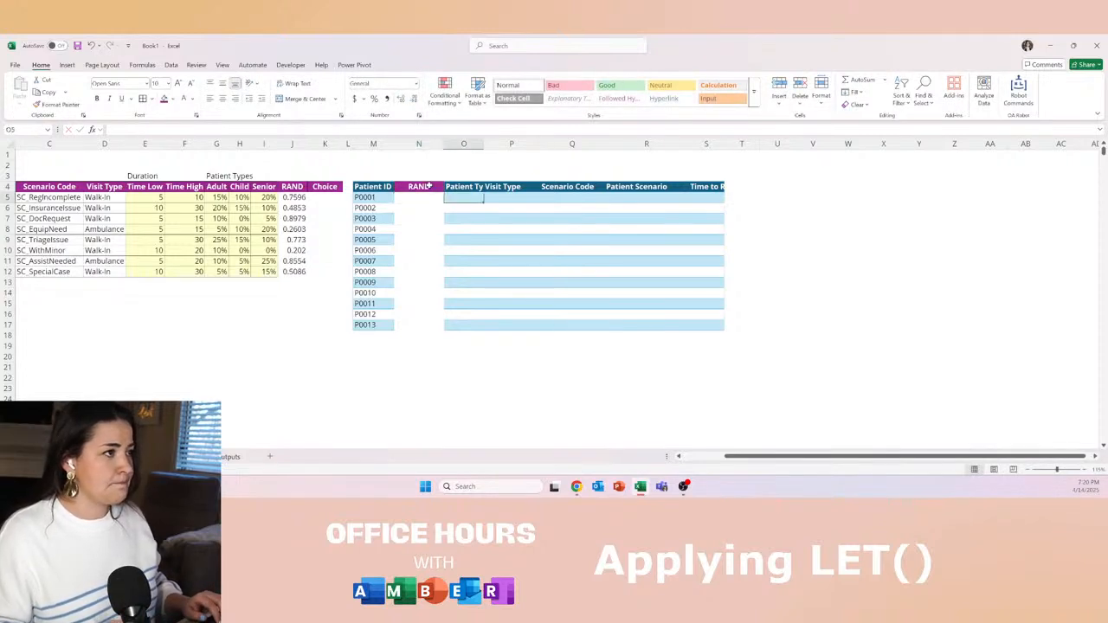
- Autofit columns M to S so the whole patient table fits its headers
{"action": "left_click_drag", "start_coordinate": [373, 144], "coordinate": [421, 144]}
{"action": "left_click_drag", "start_coordinate": [719, 164], "coordinate": [724, 164]}
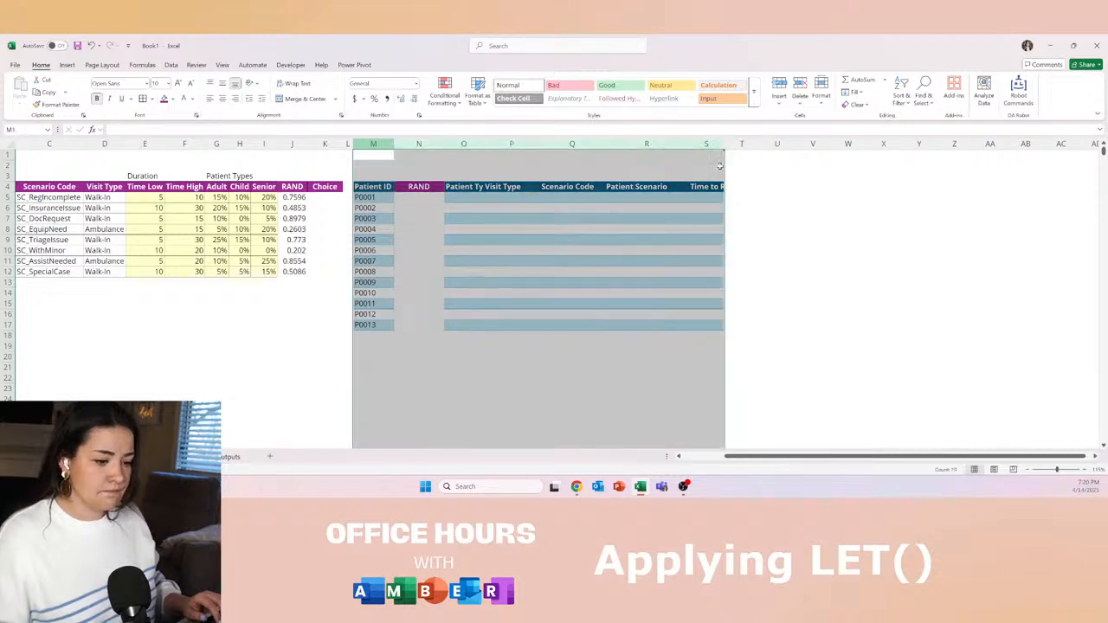
{"action": "double_click", "coordinate": [725, 144]}
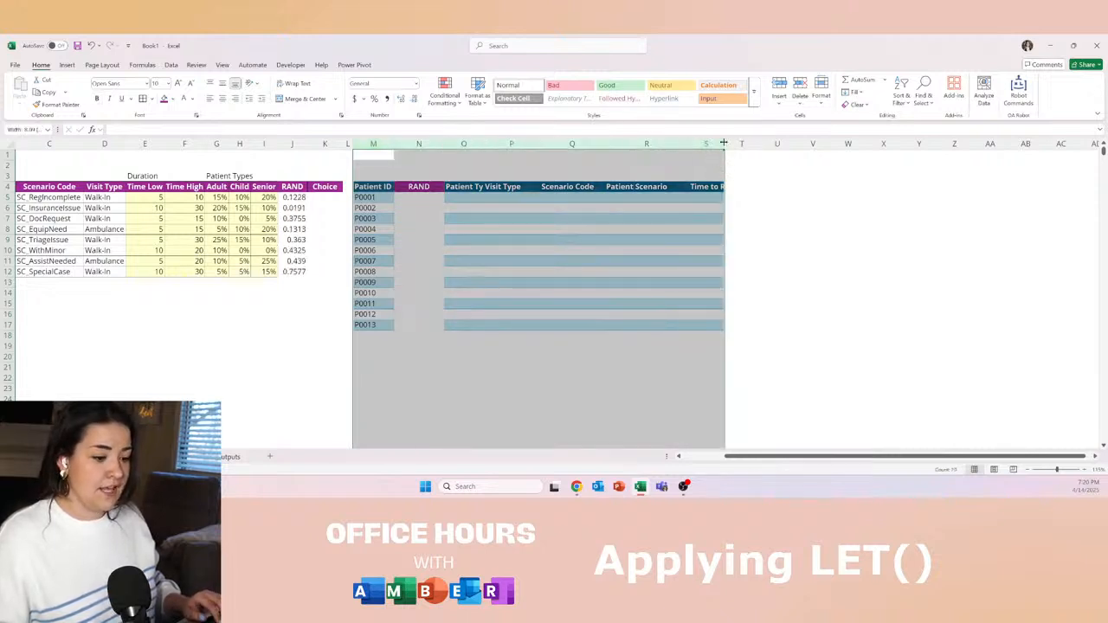
{"action": "left_click", "coordinate": [597, 368]}
- Clear the random number formulas from J5:J12 in the Hospital Counter Visits table
{"action": "left_click", "coordinate": [489, 272]}
{"action": "left_click", "coordinate": [348, 198]}
{"action": "left_click", "coordinate": [301, 198]}
{"action": "double_click", "coordinate": [306, 198]}
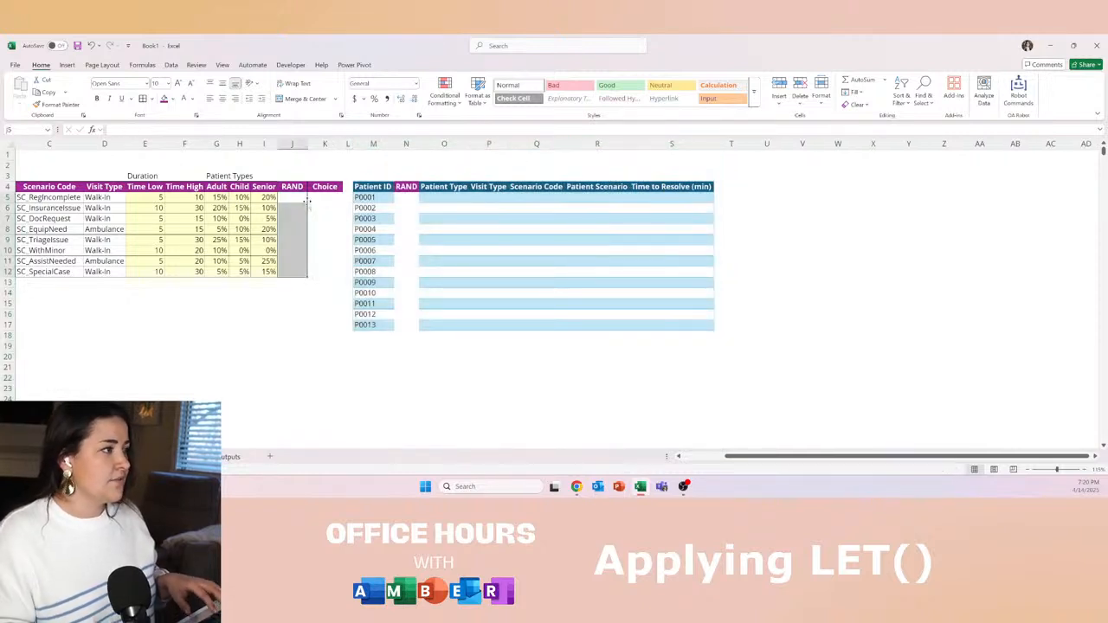
{"action": "key", "text": "Delete"}
- Enter =RAND() in N5 and fill it down to N17 for patients P0001 to P0013
{"action": "key", "text": "Right"}
{"action": "key", "text": "Right"}
{"action": "key", "text": "Right"}
{"action": "key", "text": "Right"}
{"action": "key", "text": "Right"}
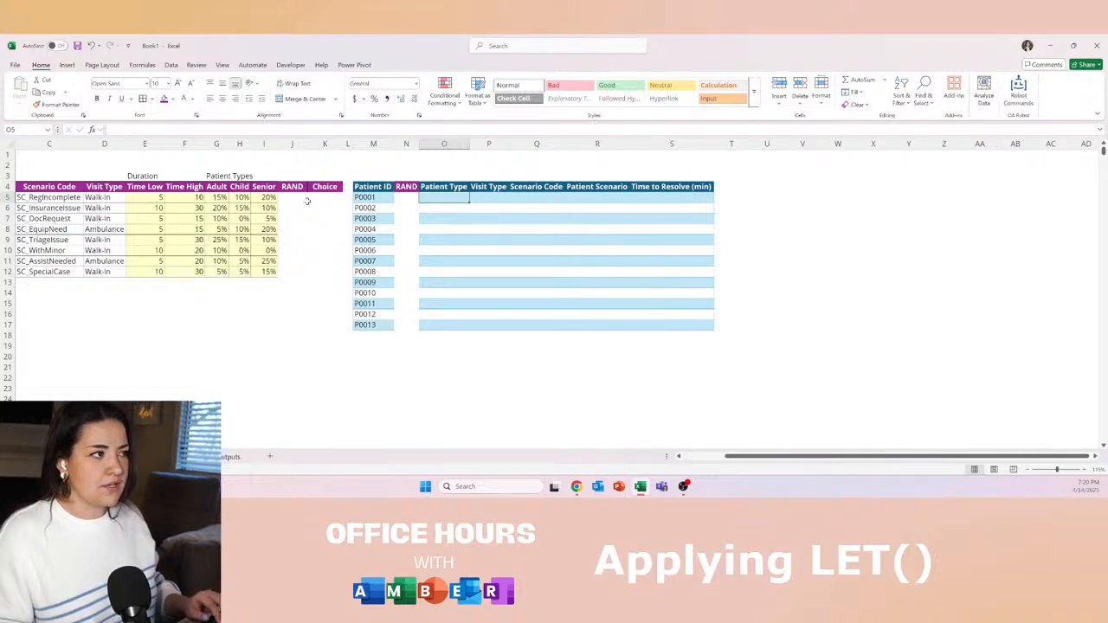
{"action": "key", "text": "Left"}
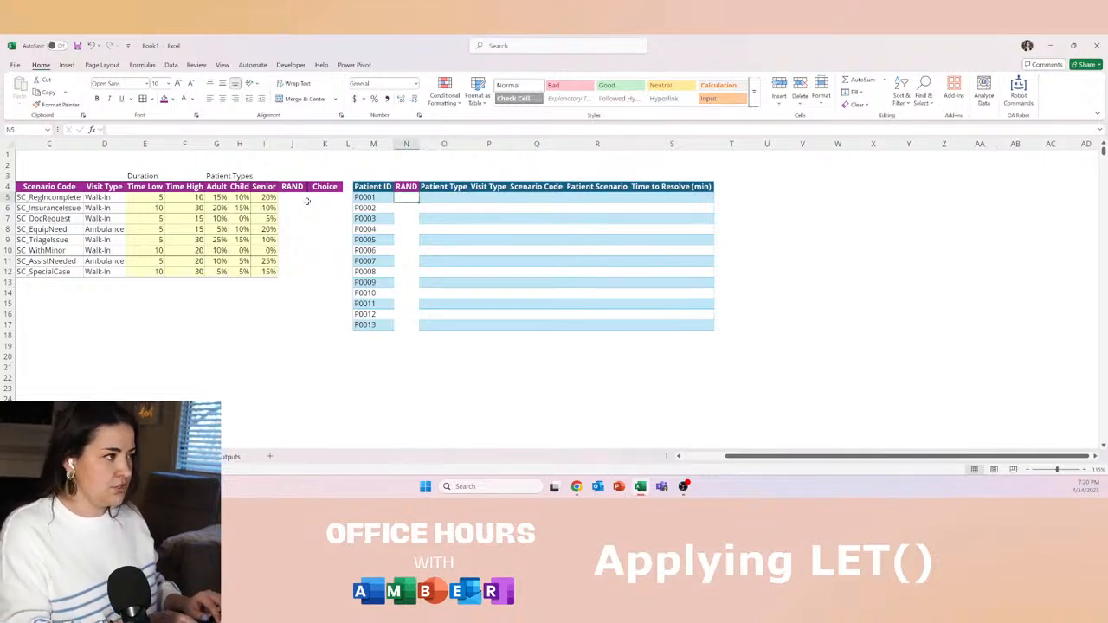
{"action": "type", "text": "=rand("}
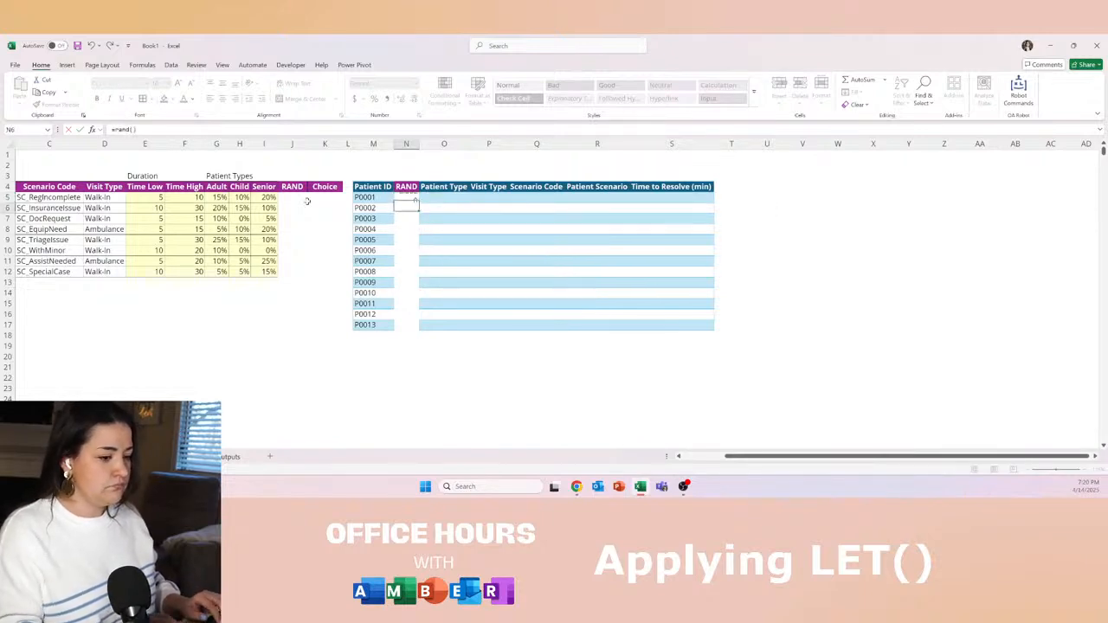
{"action": "key", "text": "Return"}
{"action": "key", "text": "ctrl+Down"}
{"action": "key", "text": "ctrl+shift+Up"}
{"action": "key", "text": "ctrl+d"}
- Start a LET formula in the first Patient Type cell, O5, defining a as the Adult percentage in G5
{"action": "key", "text": "Right"}
{"action": "key", "text": "ctrl+Up"}
{"action": "key", "text": "Down"}
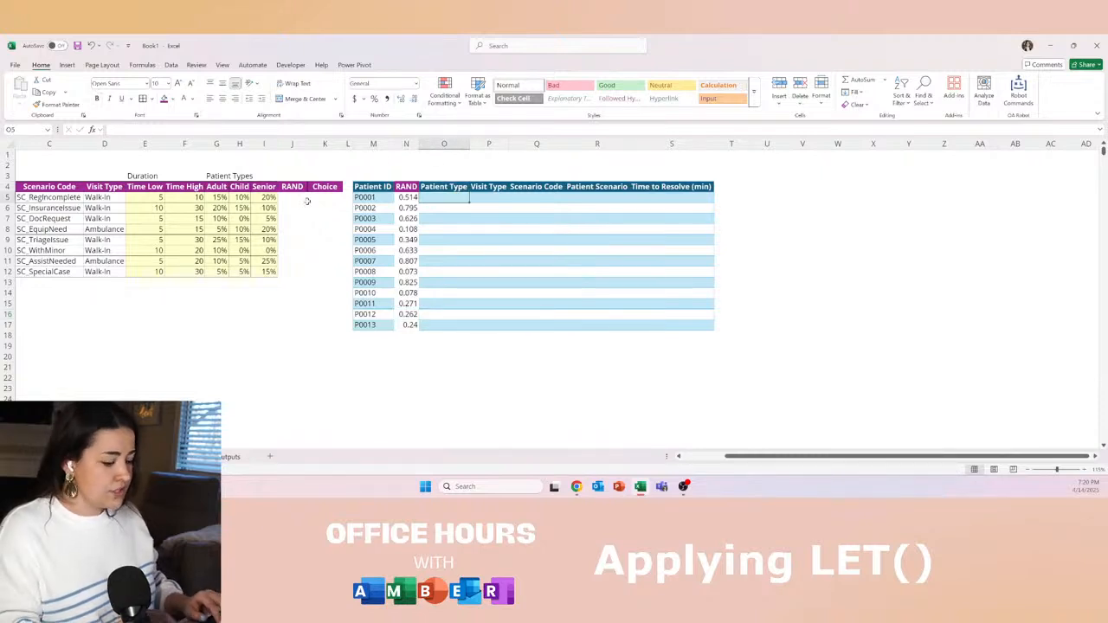
{"action": "type", "text": "="}
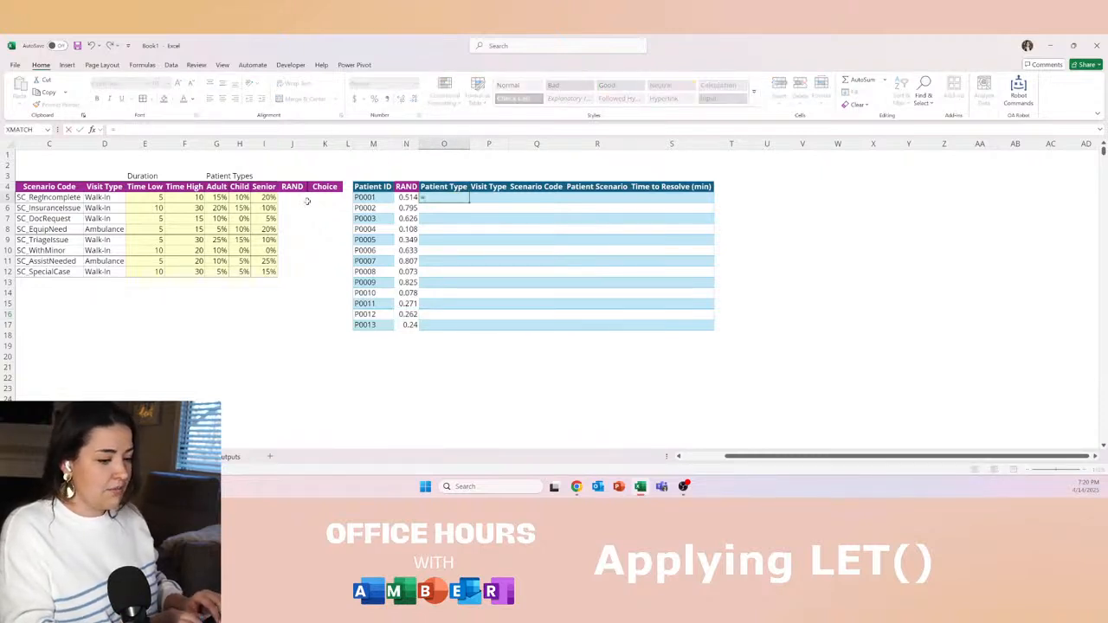
{"action": "type", "text": "let("}
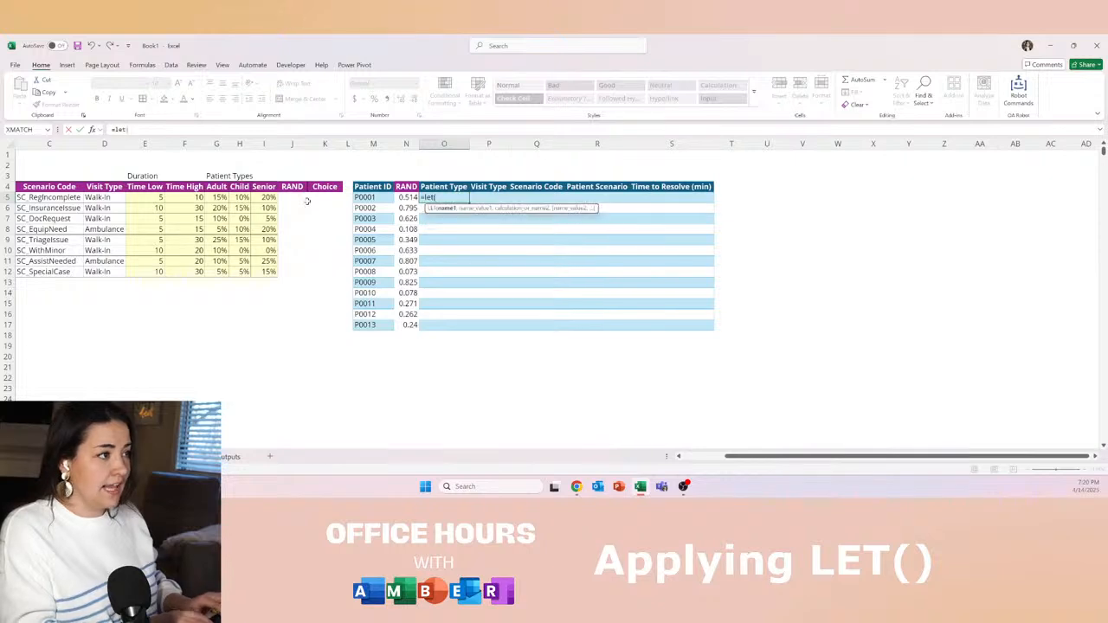
{"action": "type", "text": "a,"}
{"action": "key", "text": "Left"}
{"action": "key", "text": "Left"}
{"action": "key", "text": "Left"}
{"action": "key", "text": "Left"}
{"action": "key", "text": "Left"}
{"action": "key", "text": "Left"}
{"action": "key", "text": "Left"}
{"action": "key", "text": "Left"}
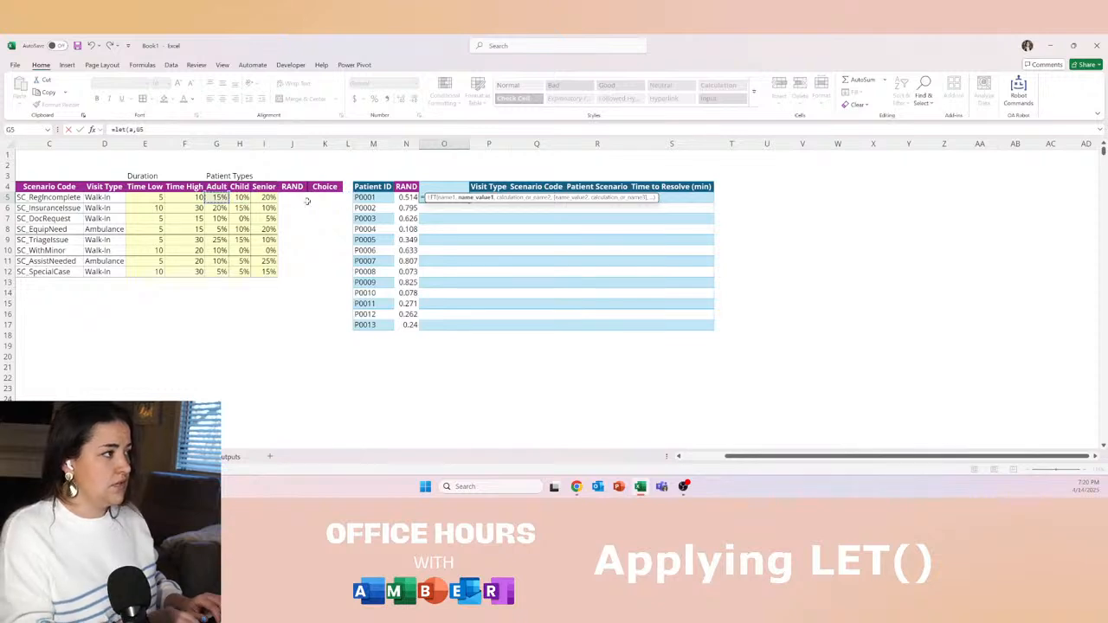
- Extend the LET formula in O5 by defining b as the Child percentage in H5 and c as the Senior percentage in I5, ending with a line break
{"action": "type", "text": ",b"}
{"action": "key", "text": "Return"}
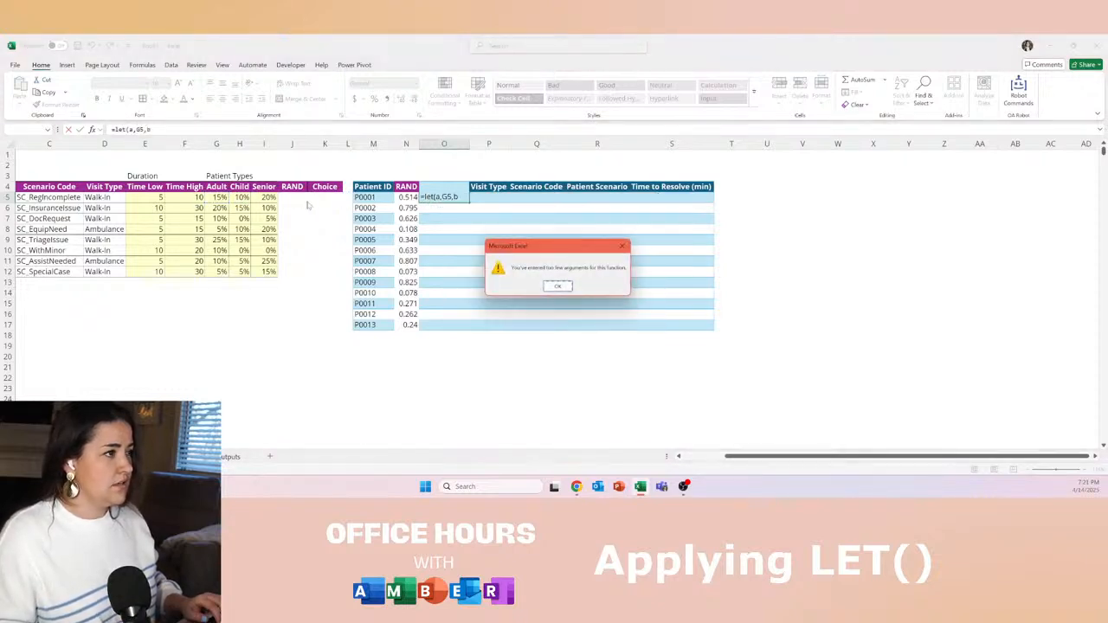
{"action": "key", "text": "Return"}
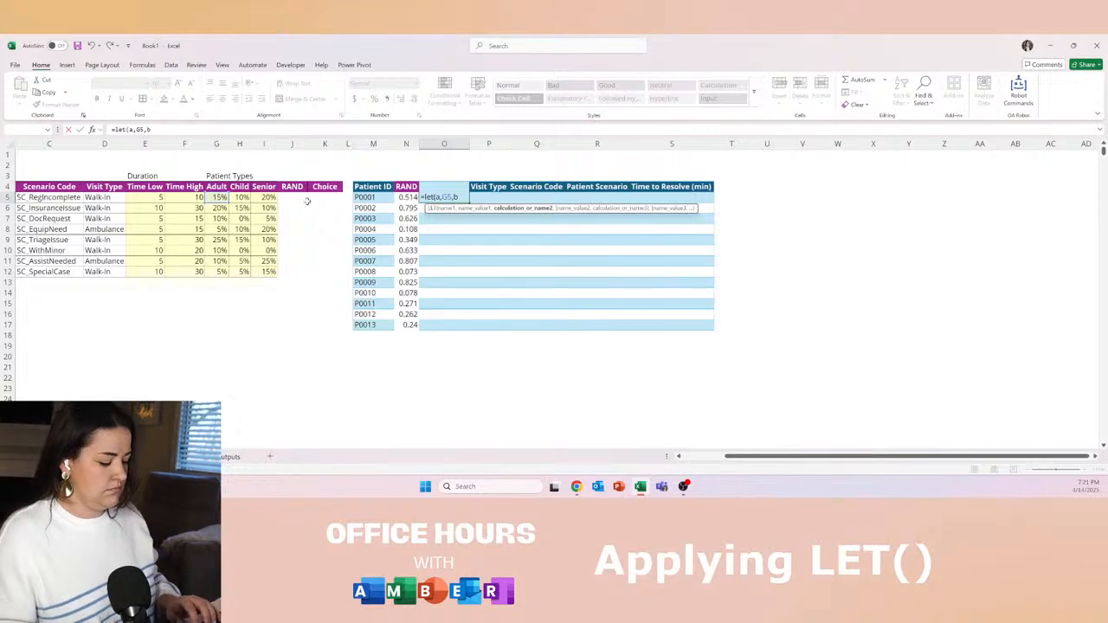
{"action": "type", "text": ","}
{"action": "left_click", "coordinate": [243, 197]}
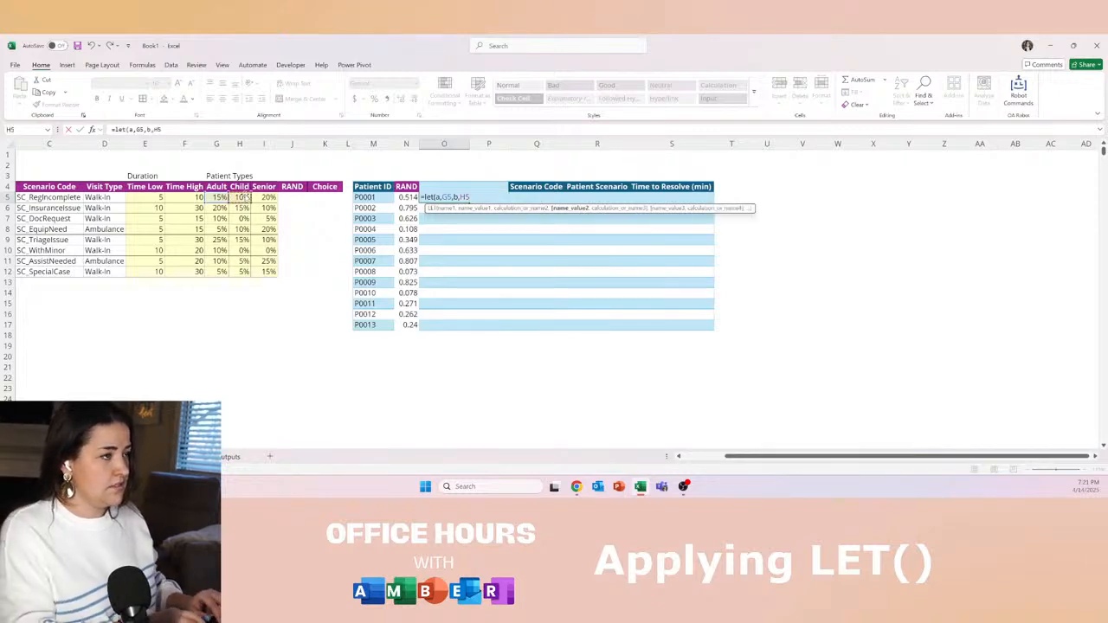
{"action": "type", "text": ",c,"}
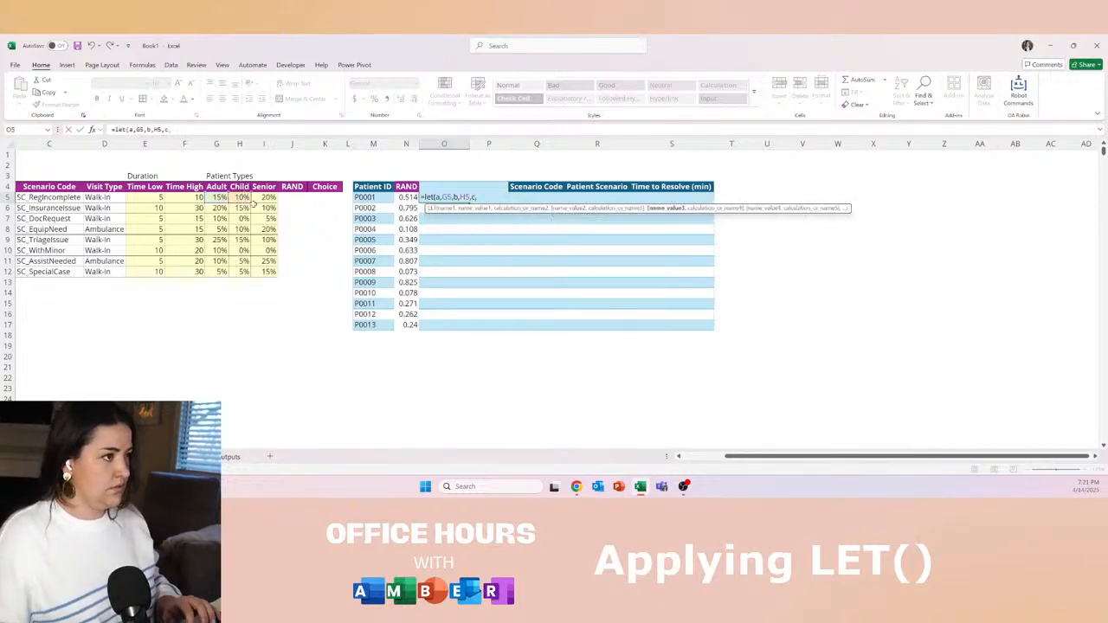
{"action": "left_click", "coordinate": [259, 198]}
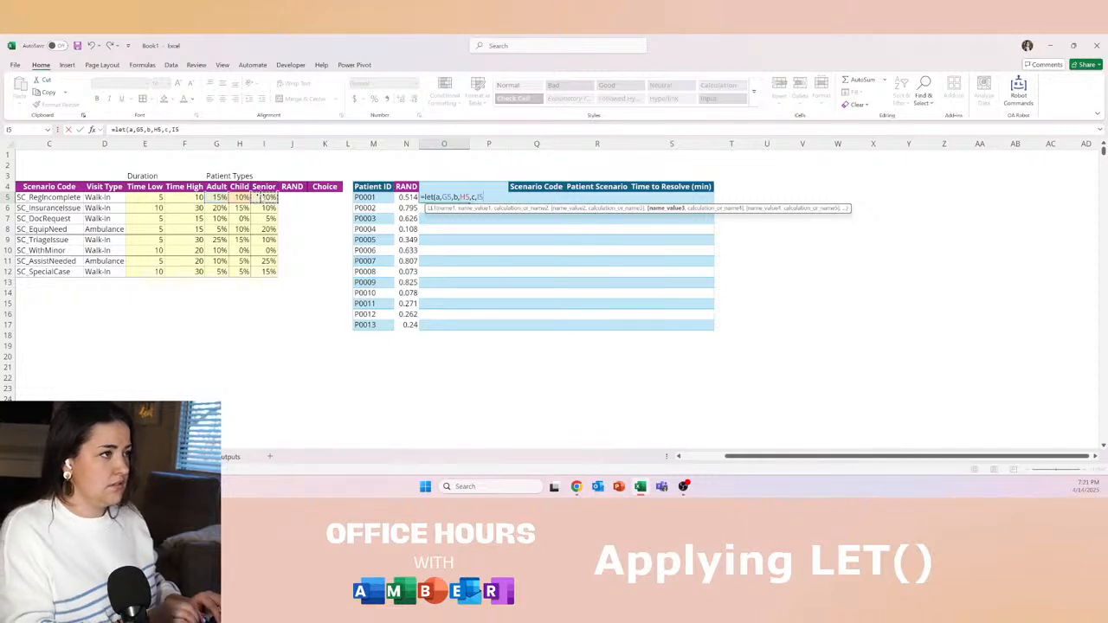
{"action": "type", "text": ","}
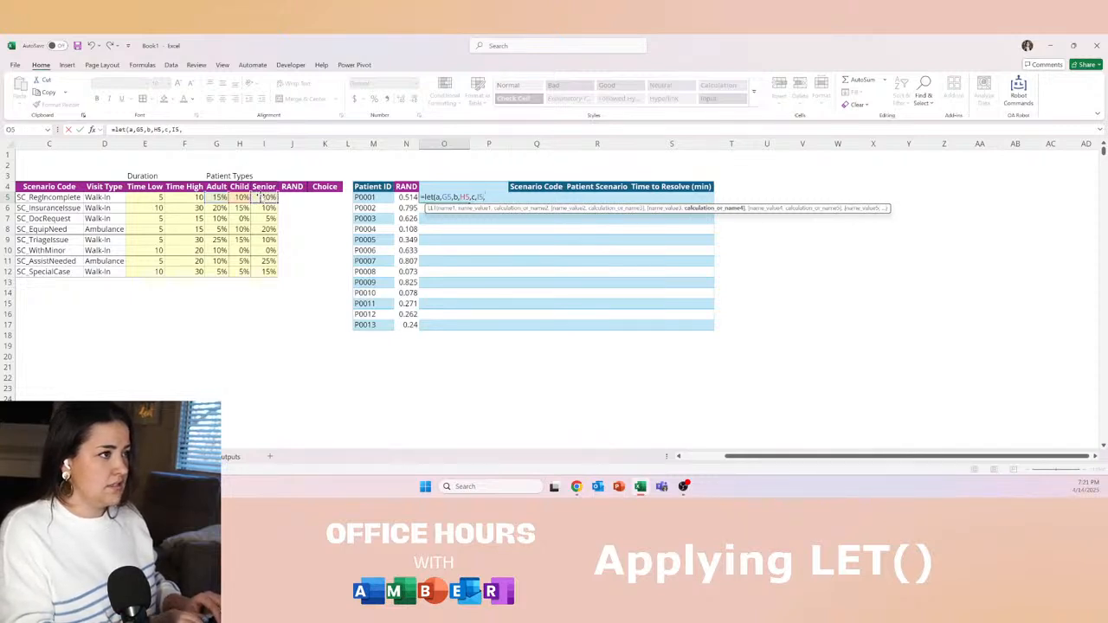
{"action": "key", "text": "alt+Return"}
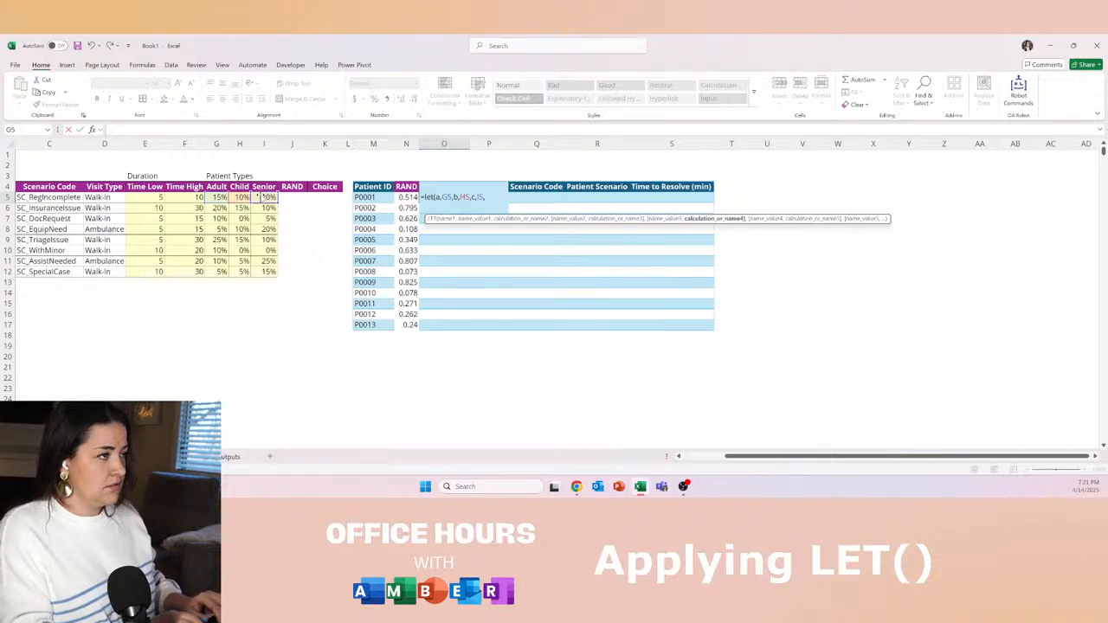
{"action": "type", "text": "if"}
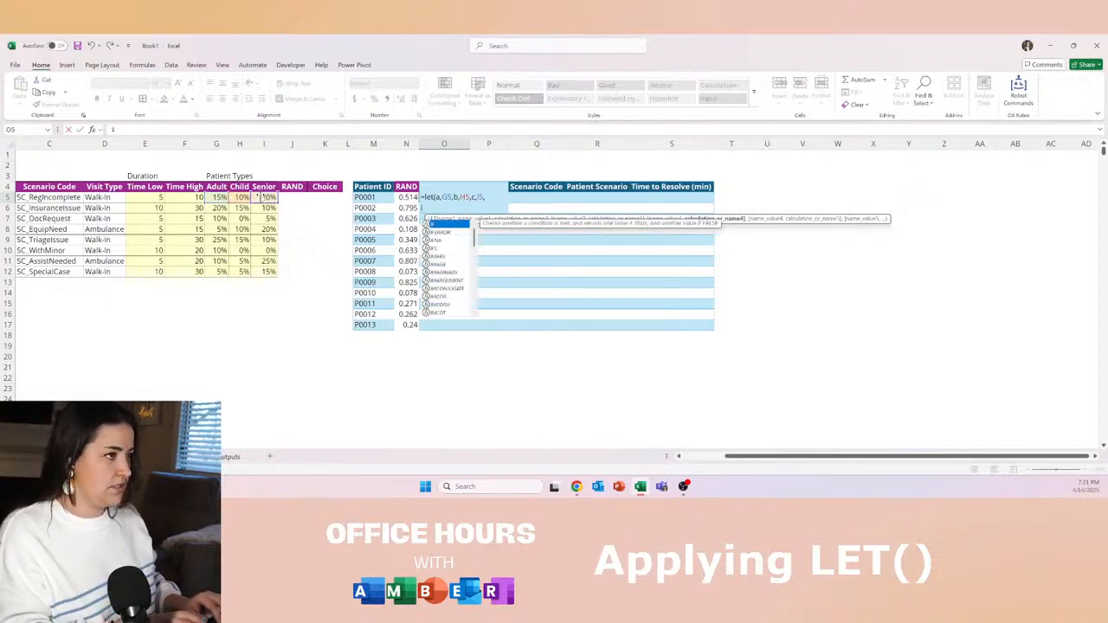
{"action": "key", "text": "BackSpace"}
{"action": "key", "text": "BackSpace"}
- Switch to the ChatGPT browser window and clear the attached image and old draft text from the prompt
{"action": "key", "text": "super"}
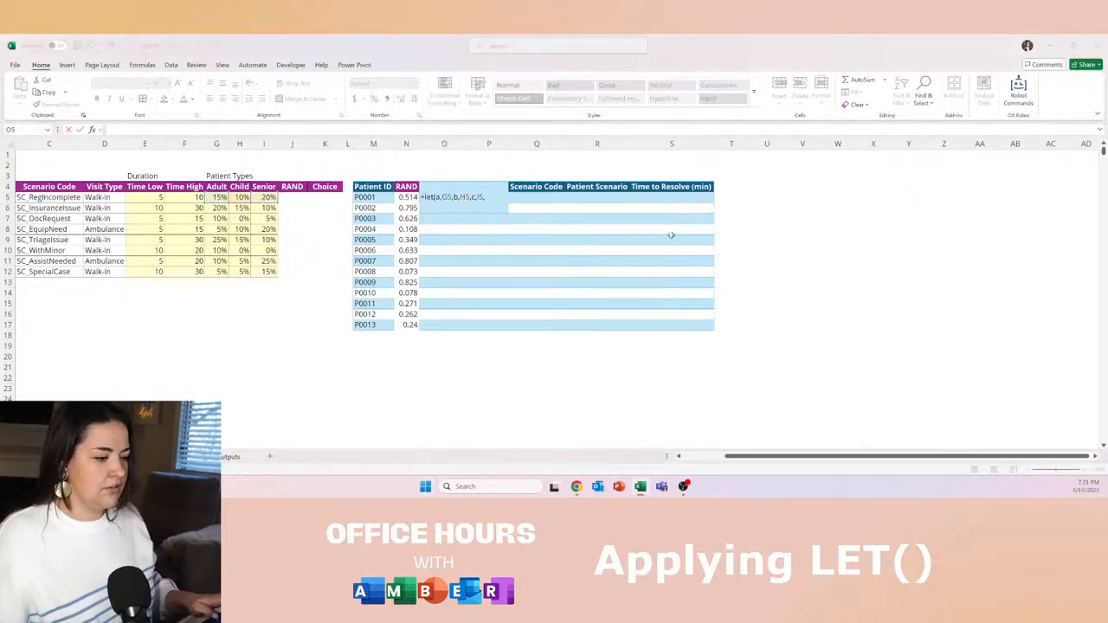
{"action": "key", "text": "alt+Tab"}
{"action": "left_click", "coordinate": [878, 198]}
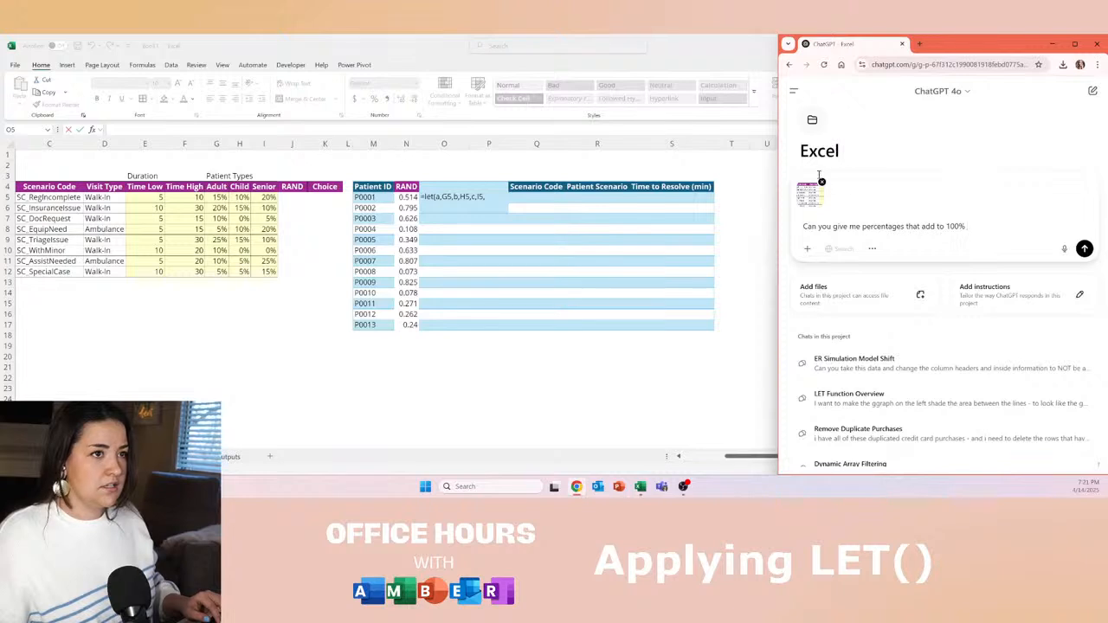
{"action": "left_click", "coordinate": [823, 183]}
{"action": "triple_click", "coordinate": [983, 183]}
- Ask ChatGPT "can you write me a let statement that compares a random() number to 3 % probabilities to choose a patient type"
{"action": "type", "text": "can you write me a let stat"}
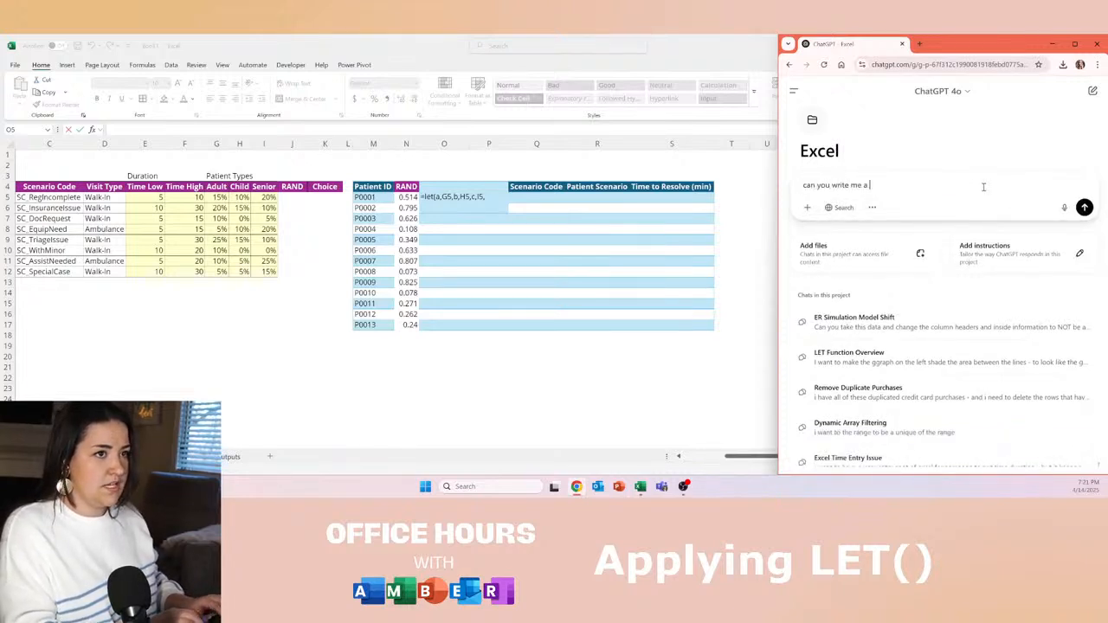
{"action": "type", "text": "ement that"}
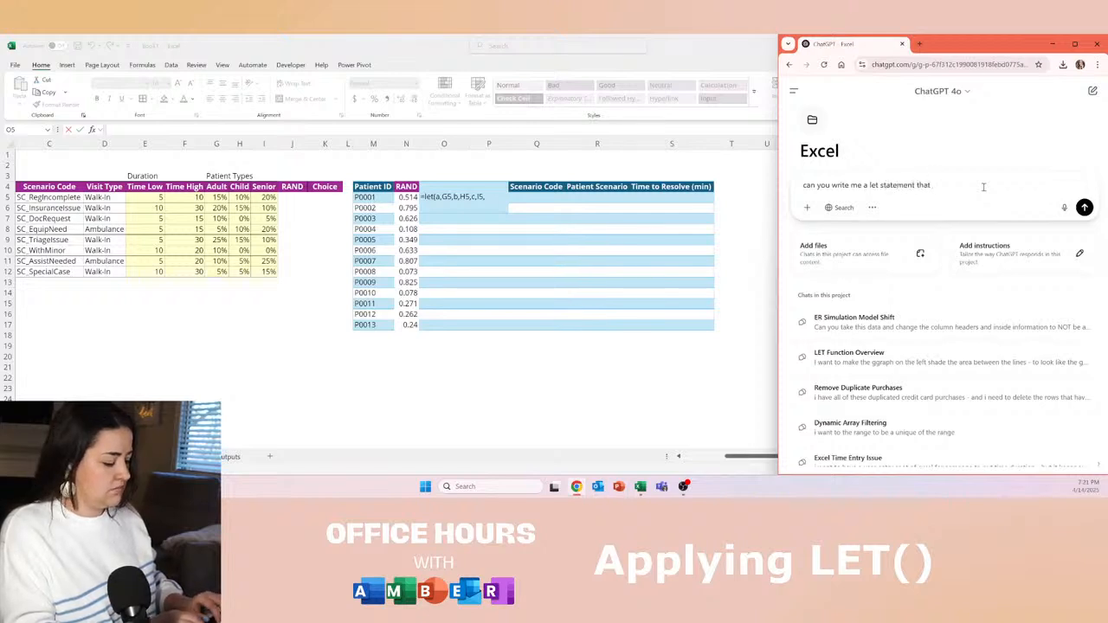
{"action": "type", "text": "mpates"}
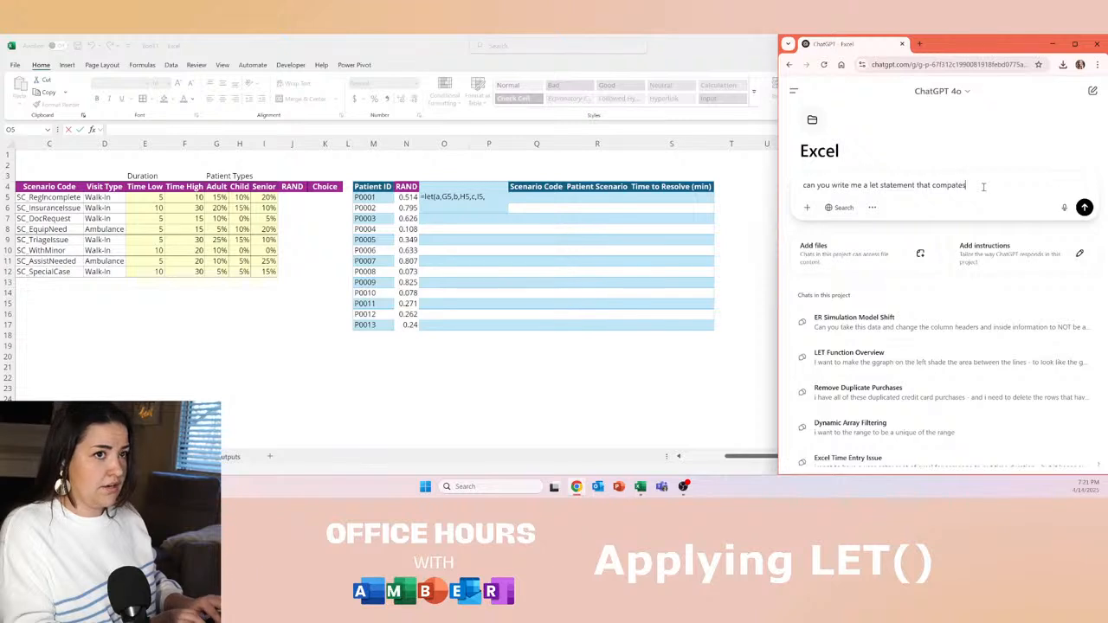
{"action": "key", "text": "BackSpace"}
{"action": "key", "text": "BackSpace"}
{"action": "key", "text": "BackSpace"}
{"action": "type", "text": "res a"}
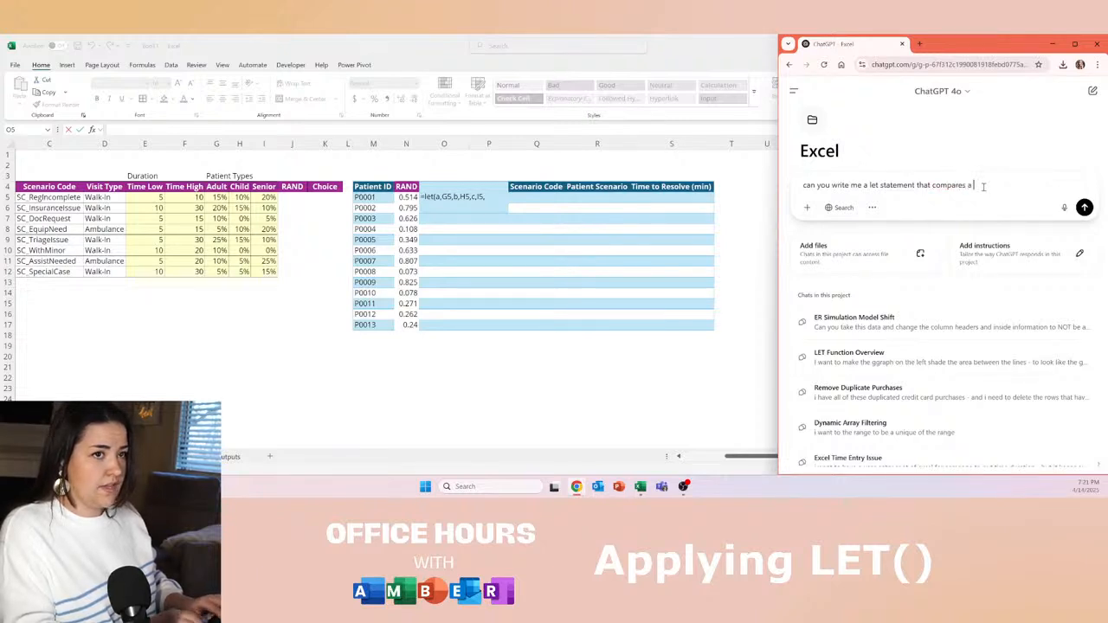
{"action": "type", "text": " random() number to "}
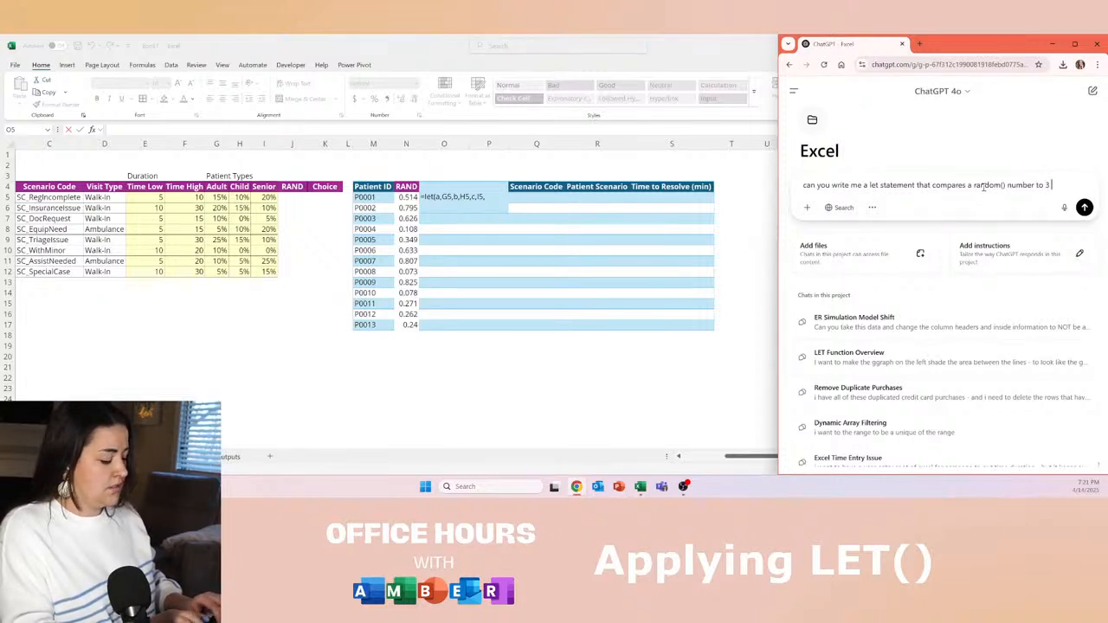
{"action": "type", "text": "3 % probabilities"}
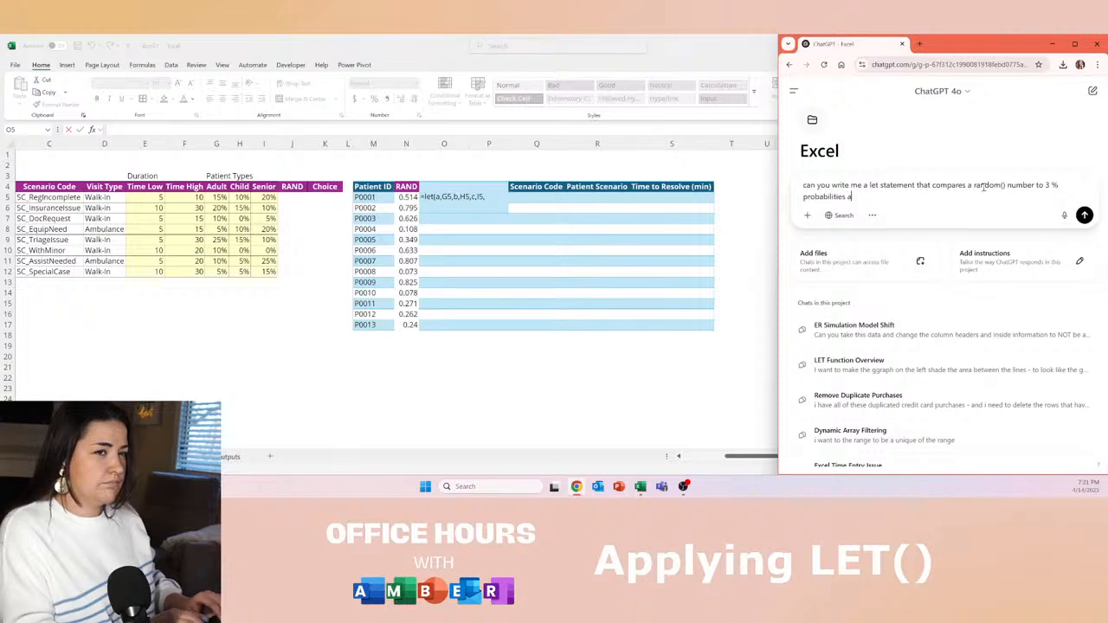
{"action": "type", "text": "a"}
{"action": "key", "text": "BackSpace"}
{"action": "type", "text": "to chosese a patient type"}
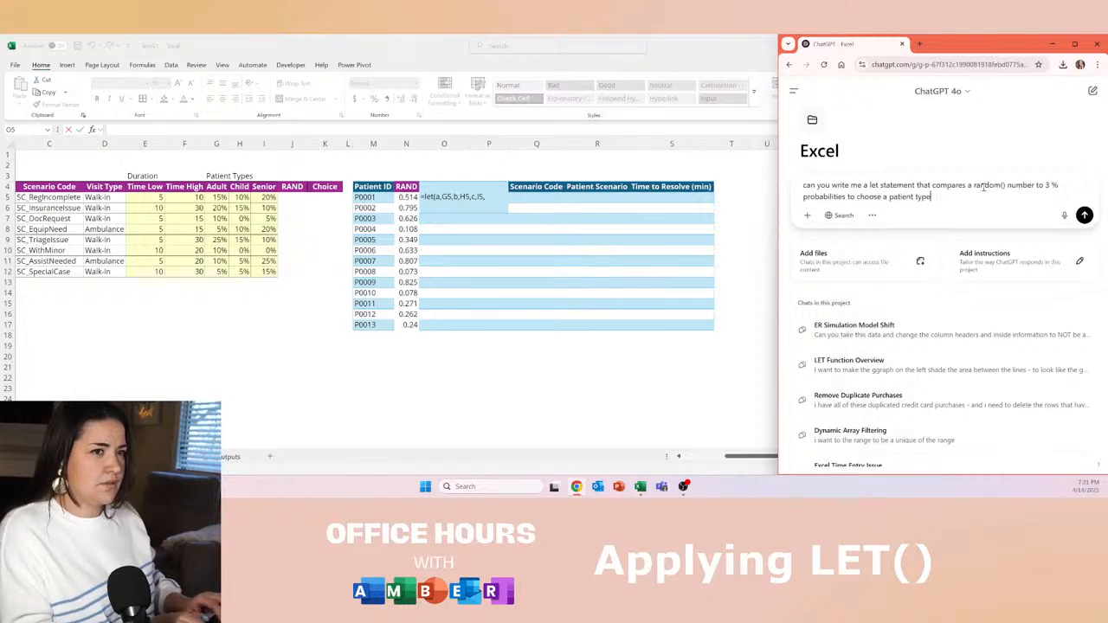
{"action": "left_click", "coordinate": [1084, 226]}
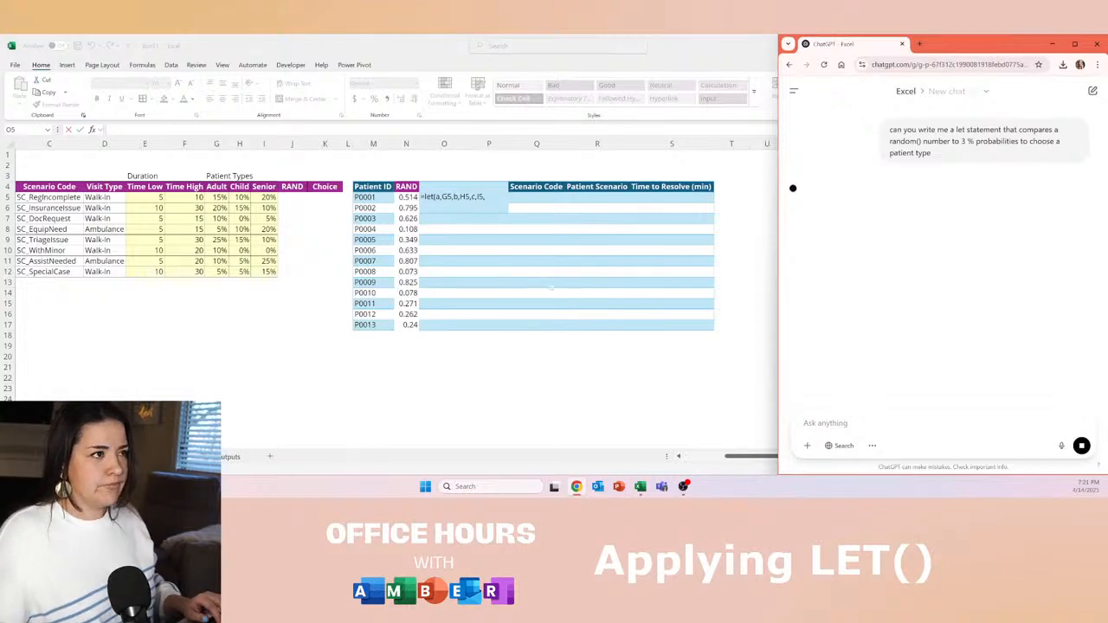
- Return to the Excel workbook and copy the Adult, Child and Senior headers from G4:I4 to F15:H15
{"action": "left_click", "coordinate": [336, 299]}
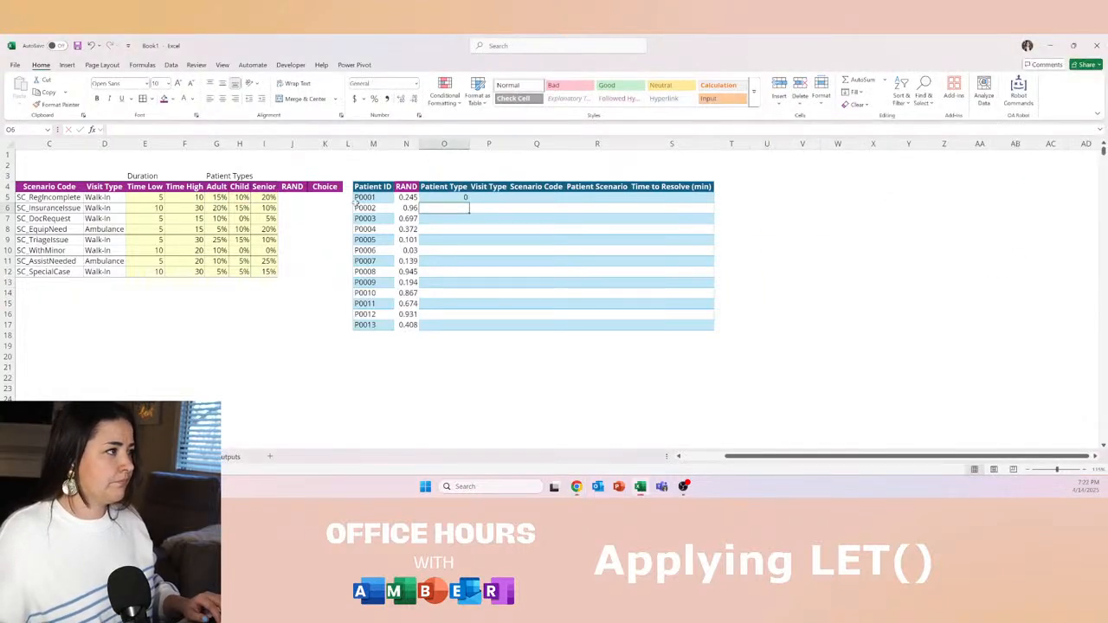
{"action": "left_click_drag", "start_coordinate": [264, 187], "coordinate": [216, 187]}
{"action": "key", "text": "ctrl+c"}
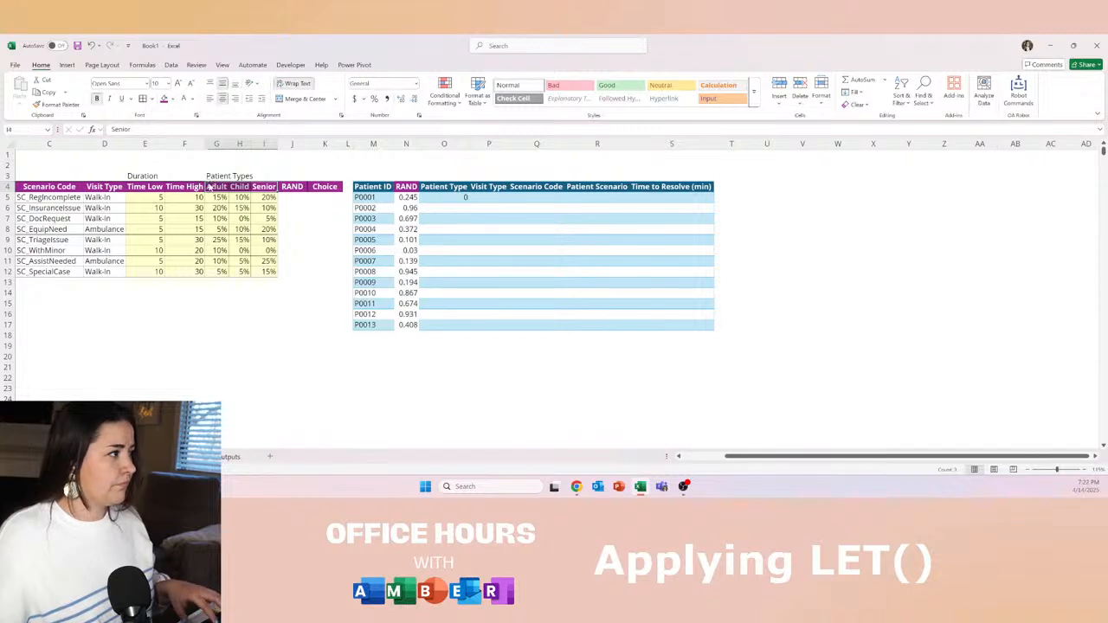
{"action": "left_click", "coordinate": [182, 304]}
{"action": "key", "text": "ctrl+v"}
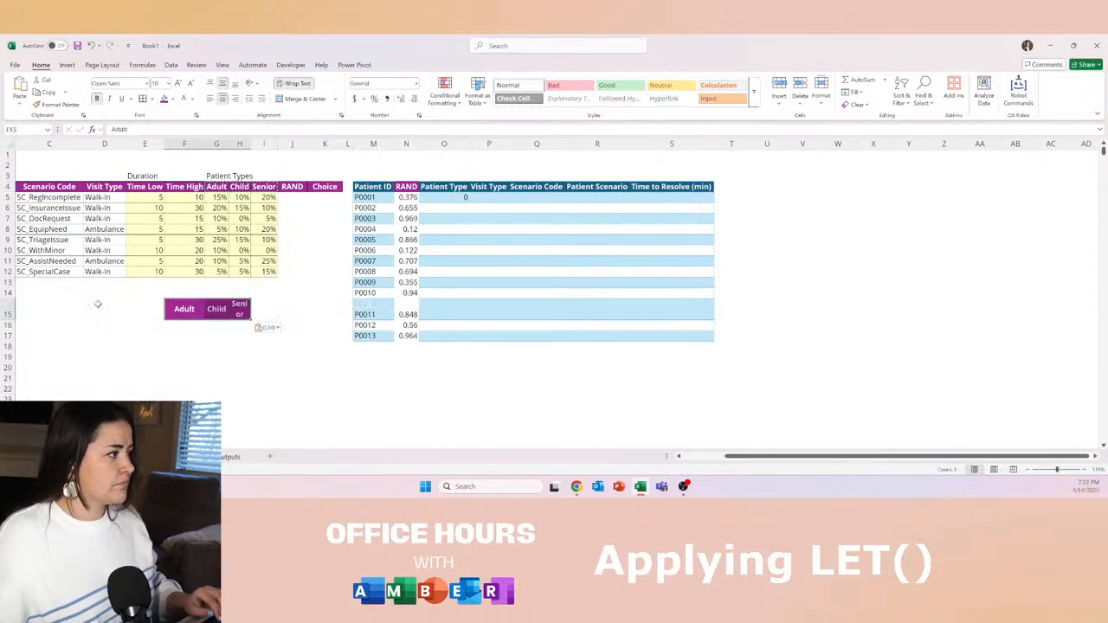
- Enter 30, 50 and 20 in F16:H16 beneath the copied Adult, Child and Senior headers
{"action": "left_click", "coordinate": [98, 305]}
{"action": "left_click", "coordinate": [144, 308]}
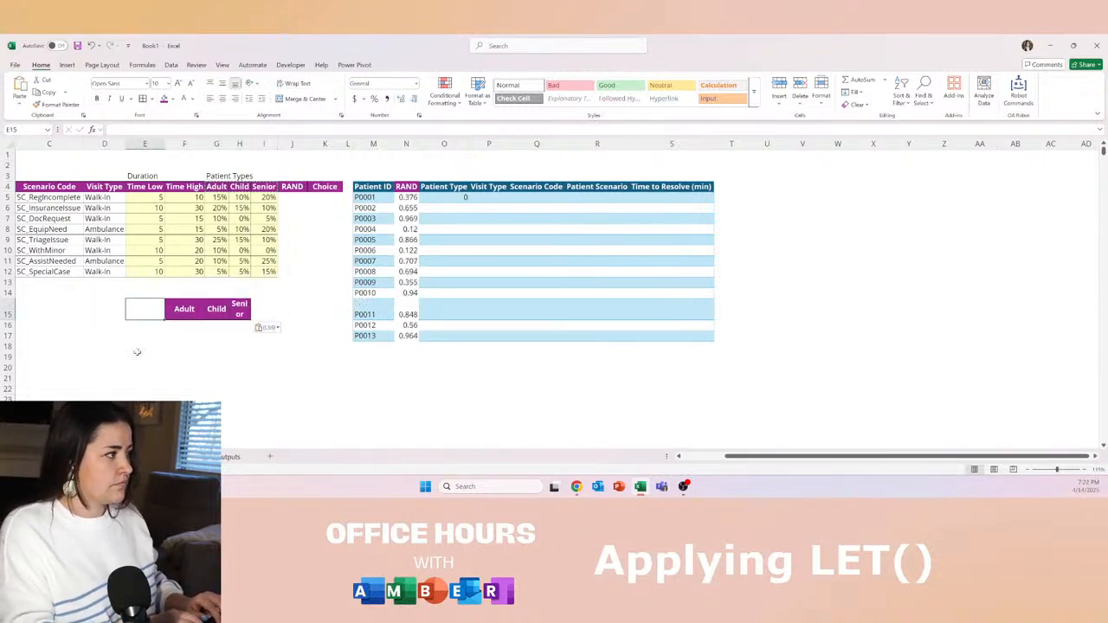
{"action": "key", "text": "Right"}
{"action": "key", "text": "ctrl+shift+Right"}
{"action": "key", "text": "Left"}
{"action": "key", "text": "Down"}
{"action": "key", "text": "Right"}
{"action": "type", "text": "30"}
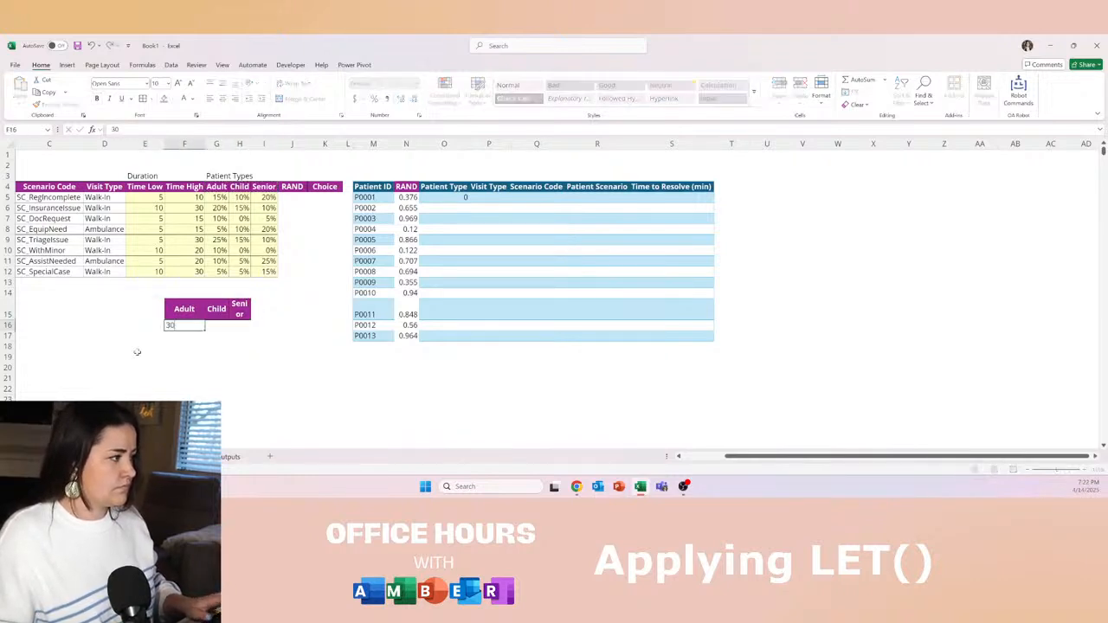
{"action": "key", "text": "Tab"}
{"action": "type", "text": "50"}
{"action": "key", "text": "Tab"}
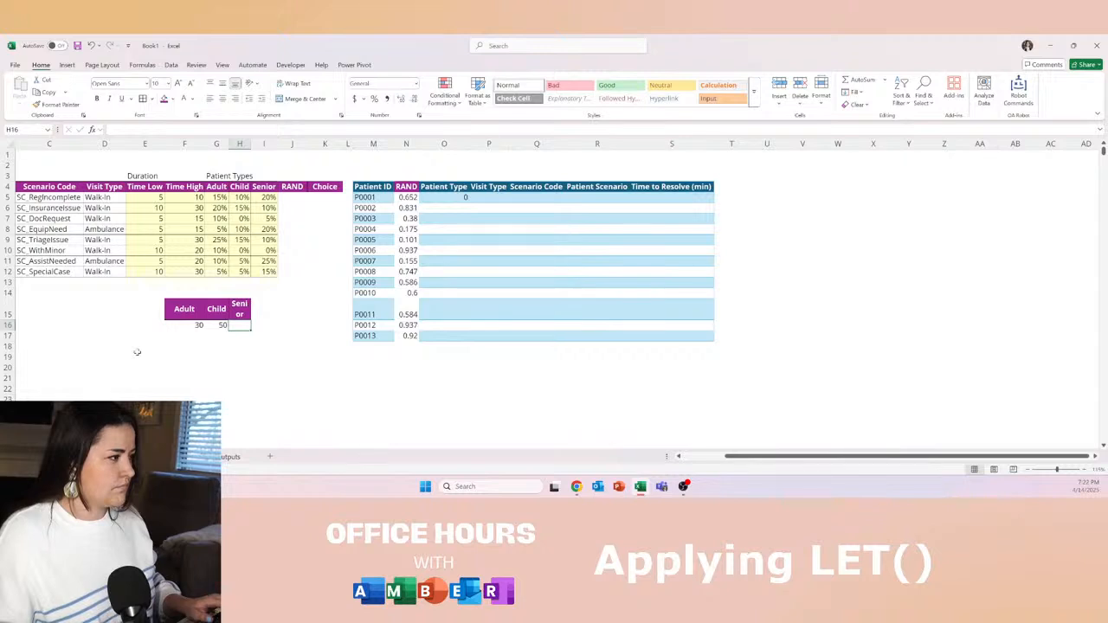
{"action": "type", "text": "20"}
- Label E16 as CLIENT and E15 as % PROB, and widen column H so the copied Senior header fits on one line
{"action": "key", "text": "Up"}
{"action": "key", "text": "Left"}
{"action": "key", "text": "Left"}
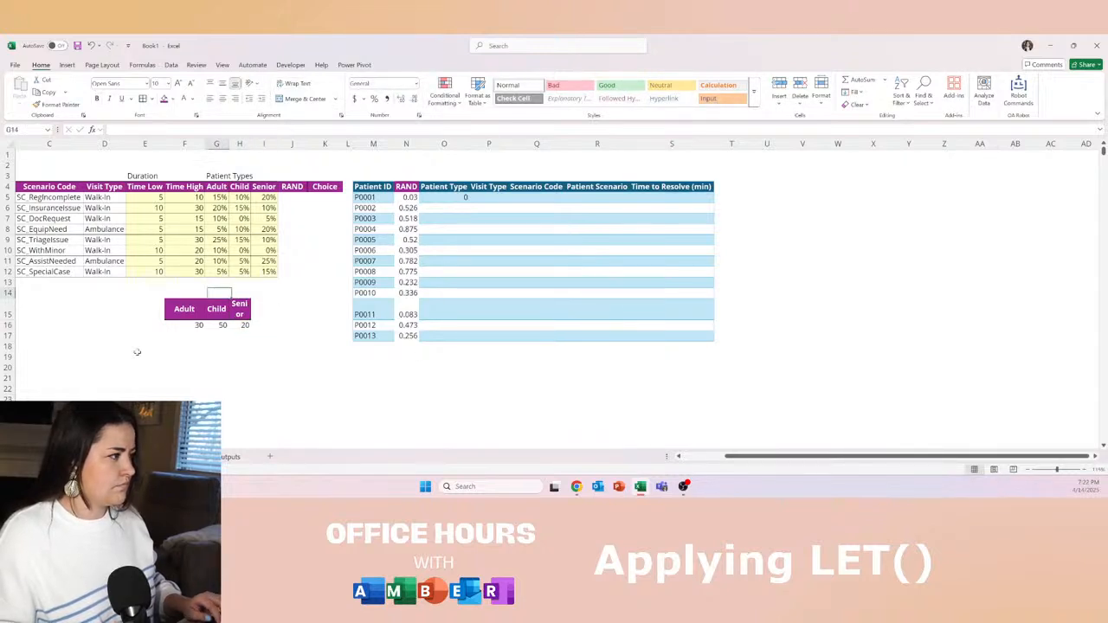
{"action": "key", "text": "Down"}
{"action": "key", "text": "Left"}
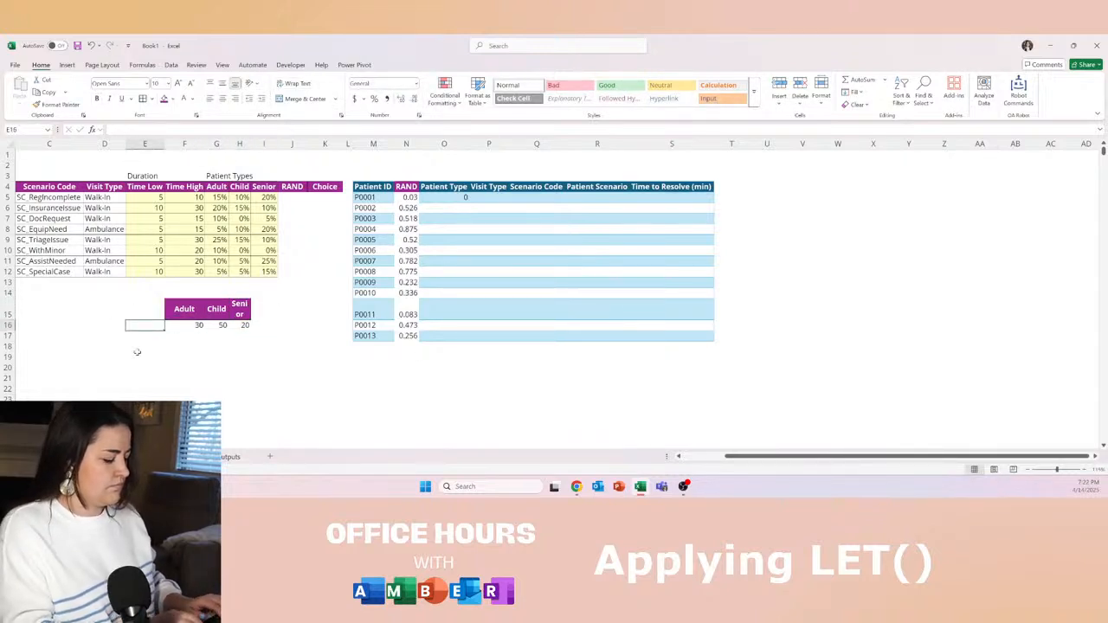
{"action": "type", "text": "CLIENT"}
{"action": "key", "text": "Return"}
{"action": "key", "text": "Up"}
{"action": "key", "text": "Up"}
{"action": "type", "text": "% PROB"}
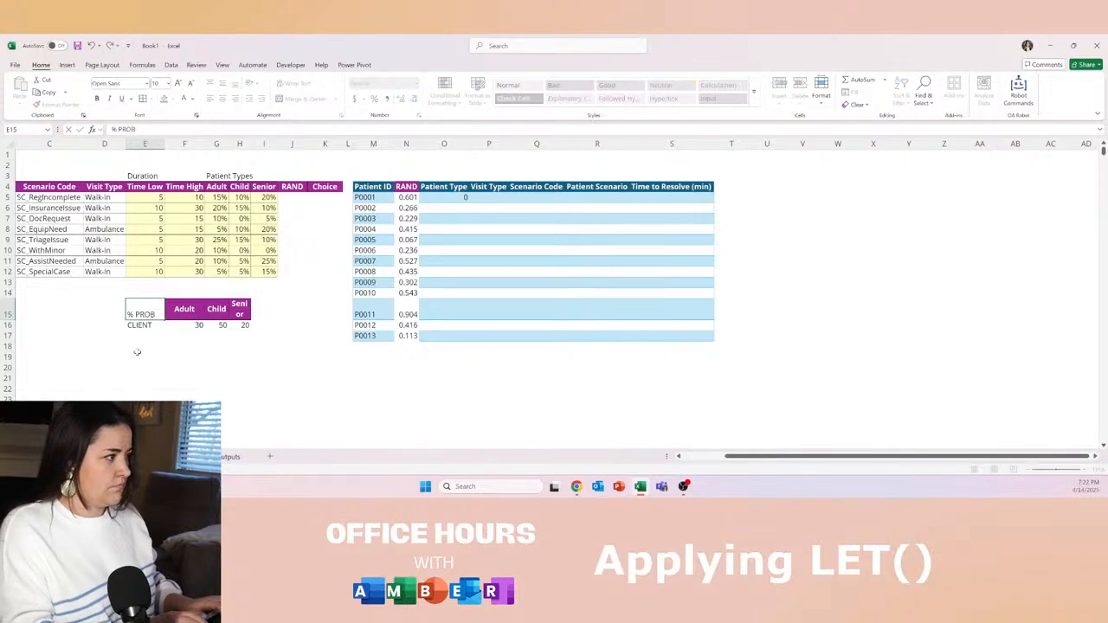
{"action": "key", "text": "Return"}
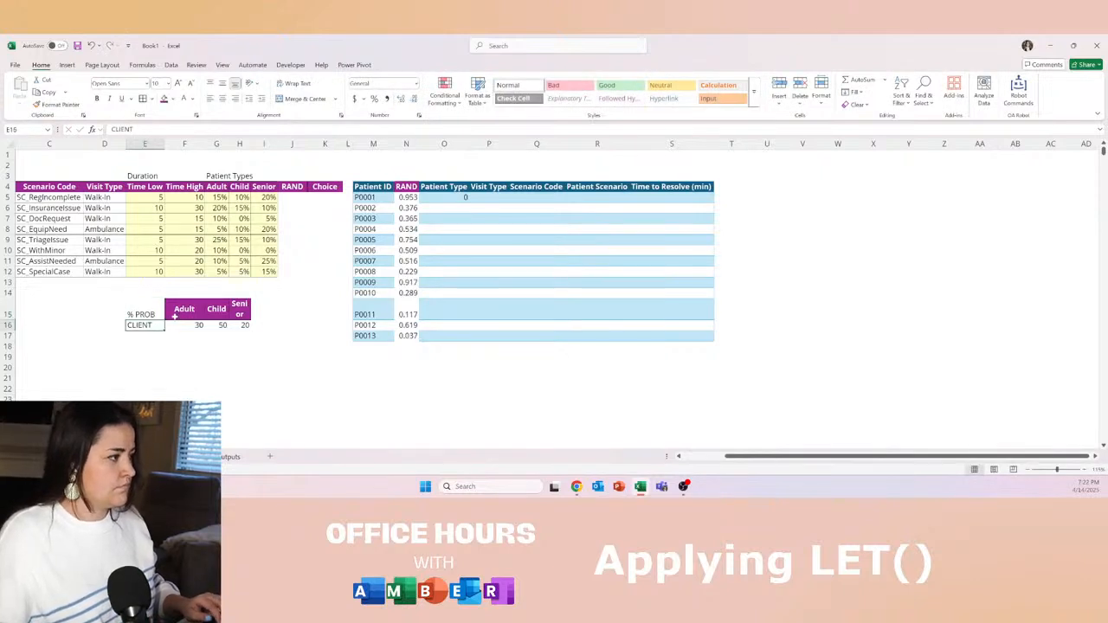
{"action": "left_click_drag", "start_coordinate": [252, 143], "coordinate": [264, 145]}
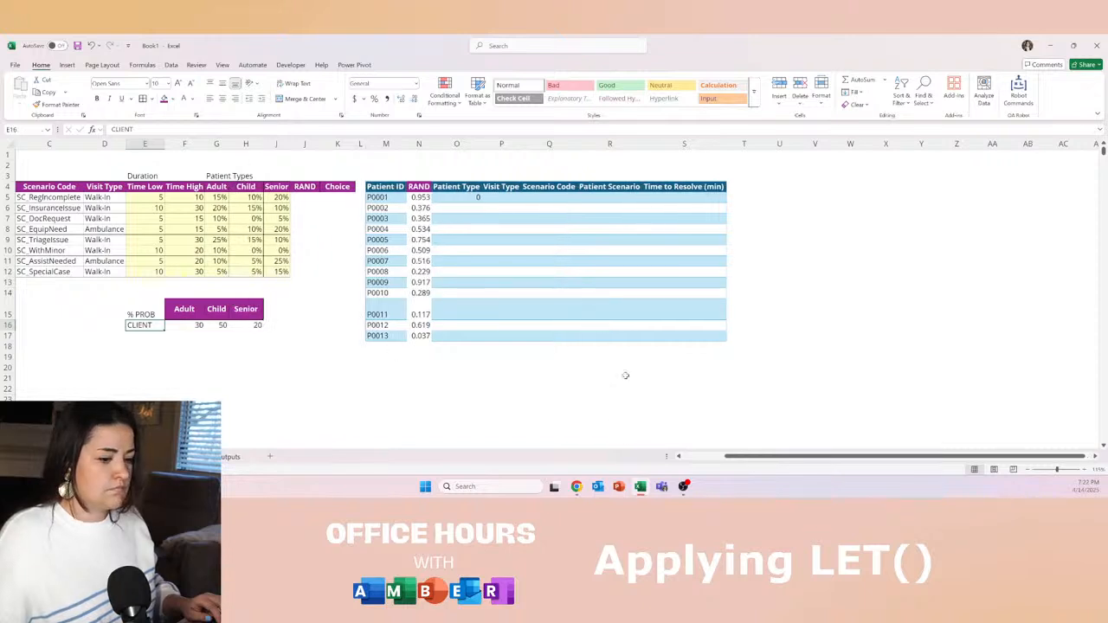
- Copy the LET statement from ChatGPT's answer and paste it into the worksheet starting at O20, below the patient table
{"action": "left_click", "coordinate": [570, 260]}
{"action": "left_click", "coordinate": [471, 200]}
{"action": "key", "text": "alt+Tab"}
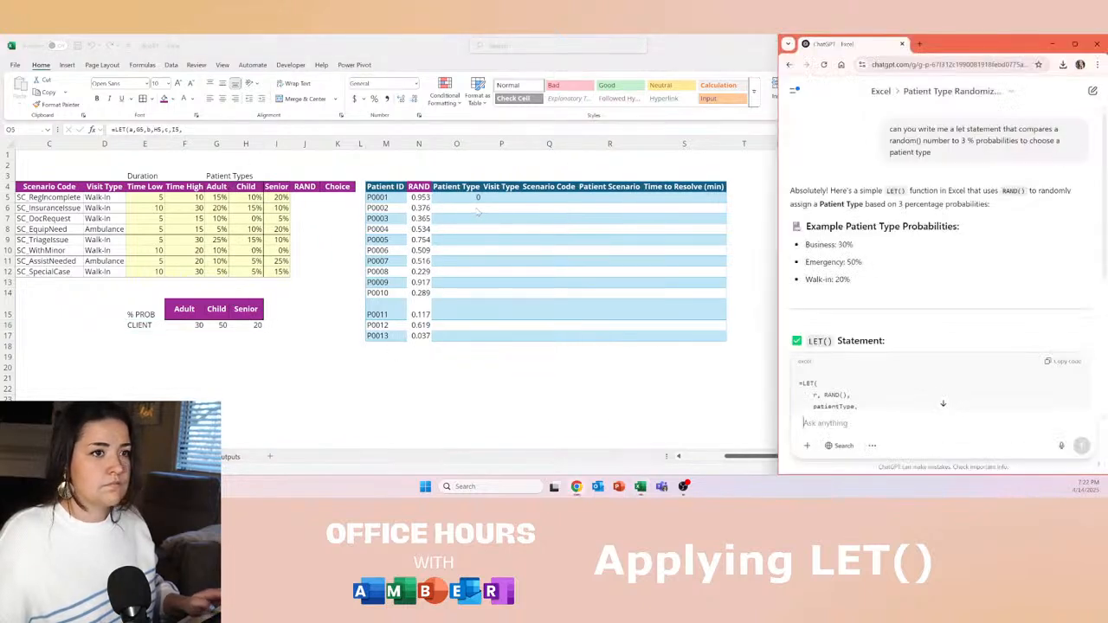
{"action": "scroll", "coordinate": [941, 265], "scroll_direction": "down", "scroll_amount": 3}
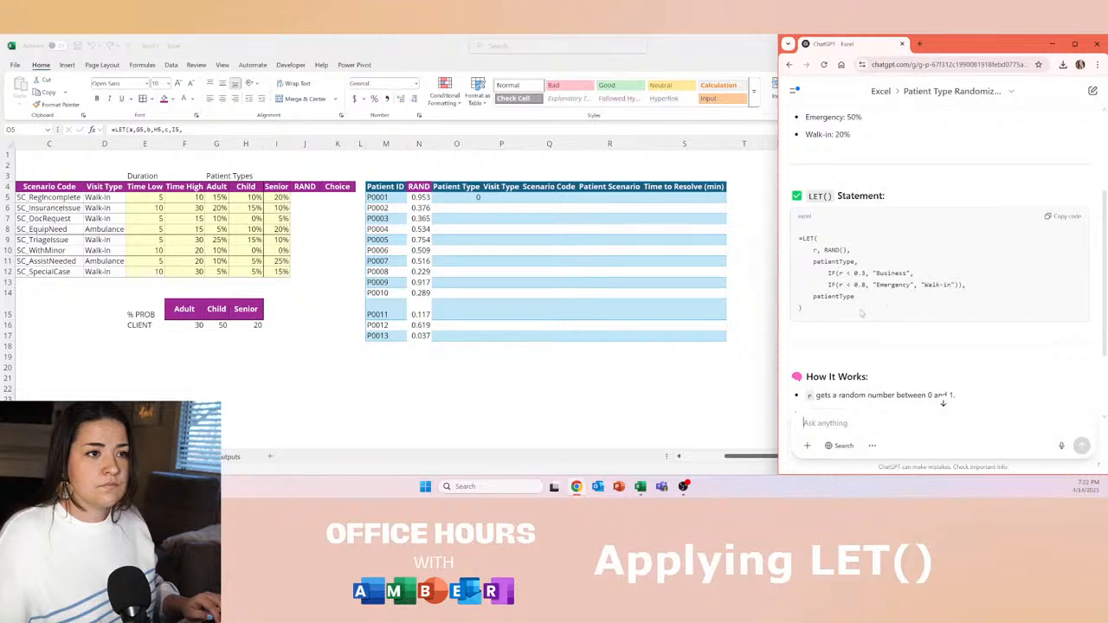
{"action": "left_click_drag", "start_coordinate": [828, 313], "coordinate": [772, 238]}
{"action": "key", "text": "ctrl+c"}
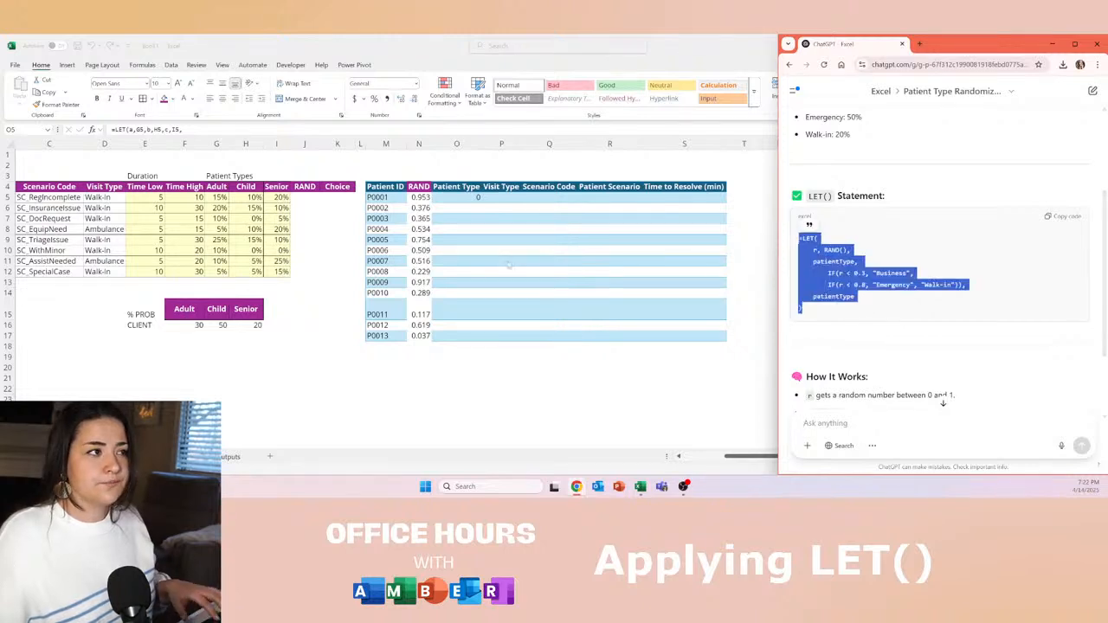
{"action": "key", "text": "alt+Tab"}
{"action": "left_click", "coordinate": [457, 367]}
{"action": "key", "text": "ctrl+v"}
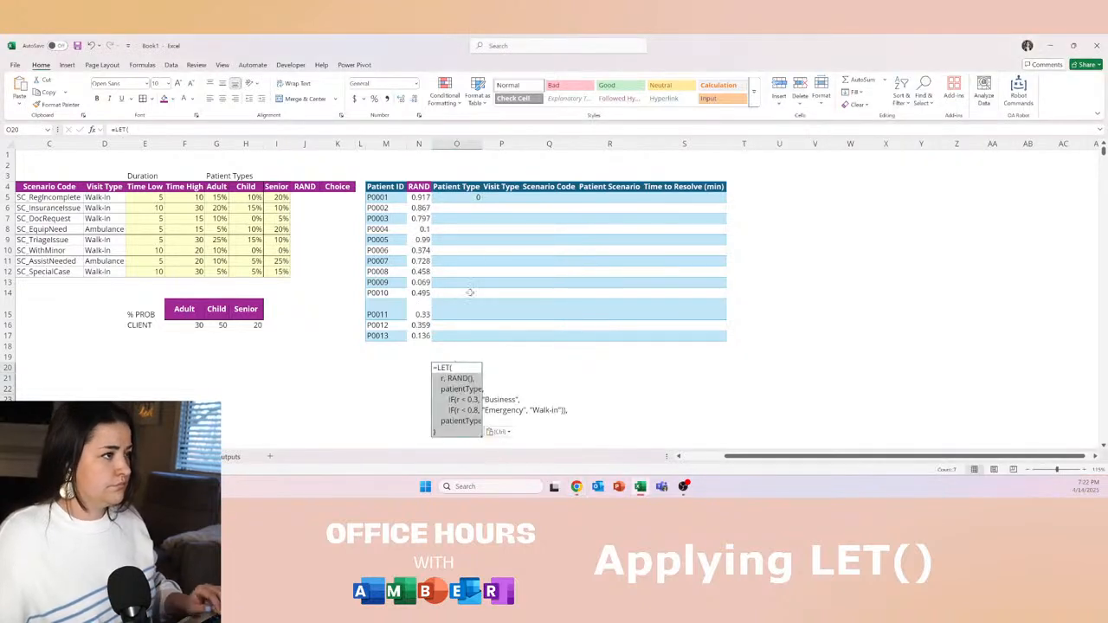
- Repoint the LET variables a, b and c in O5 to the client probabilities in F16, G16 and H16
{"action": "left_click", "coordinate": [459, 200]}
{"action": "left_click", "coordinate": [145, 129]}
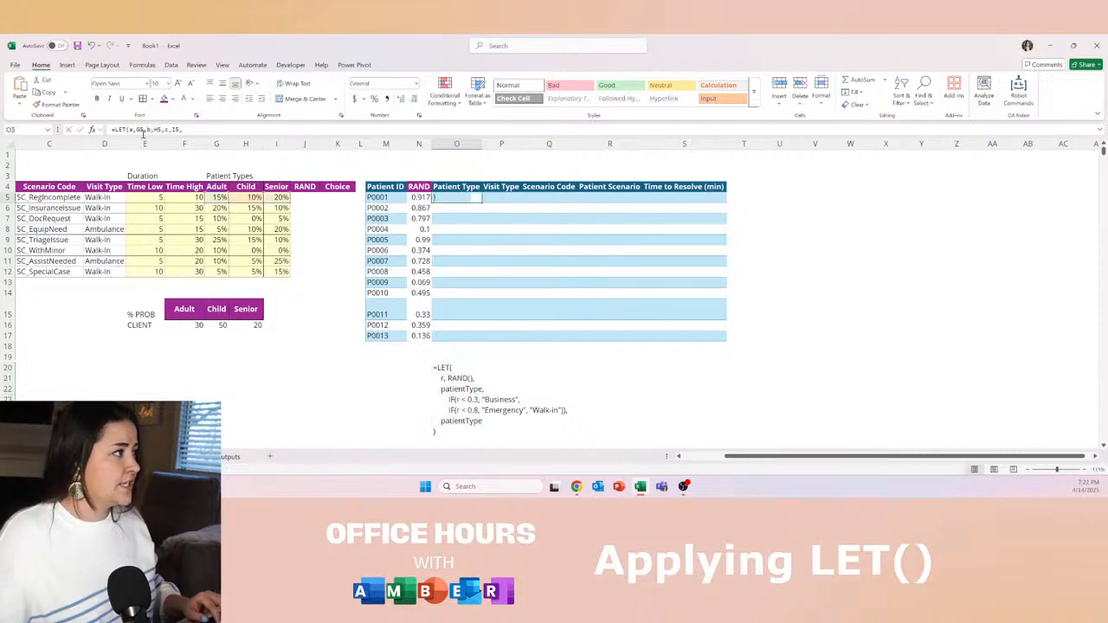
{"action": "left_click_drag", "start_coordinate": [215, 202], "coordinate": [189, 326]}
{"action": "left_click_drag", "start_coordinate": [250, 208], "coordinate": [224, 322]}
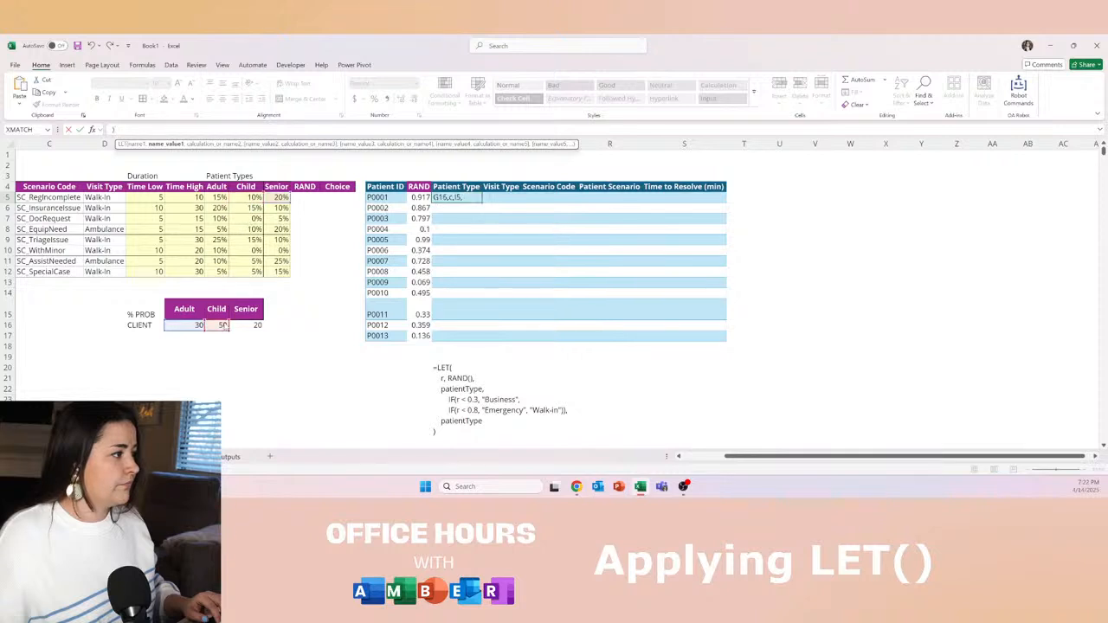
{"action": "left_click_drag", "start_coordinate": [270, 203], "coordinate": [252, 325]}
{"action": "key", "text": "ctrl+Return"}
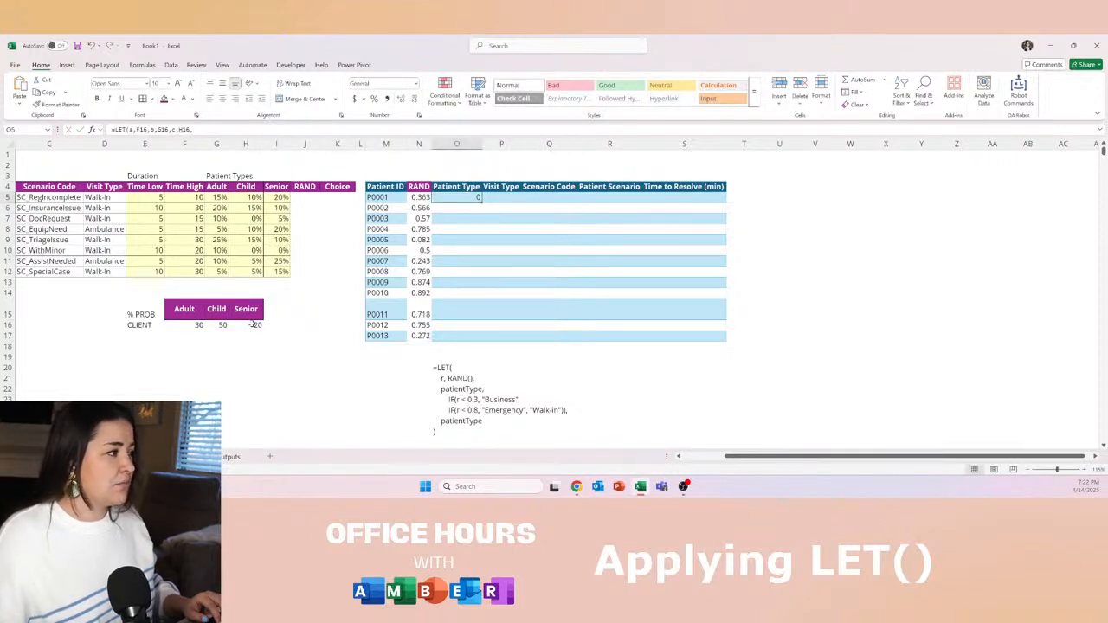
- Change the client probabilities in F16:H16 to the percentages 30%, 50% and 20%
{"action": "left_click", "coordinate": [177, 327]}
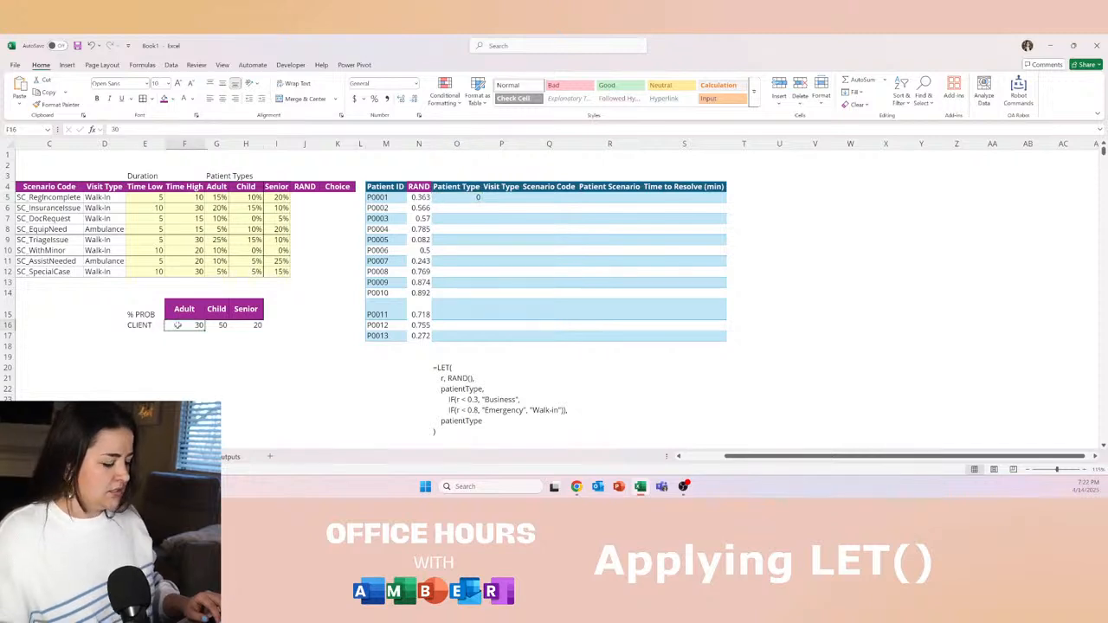
{"action": "double_click", "coordinate": [178, 325]}
{"action": "type", "text": "%"}
{"action": "key", "text": "Tab"}
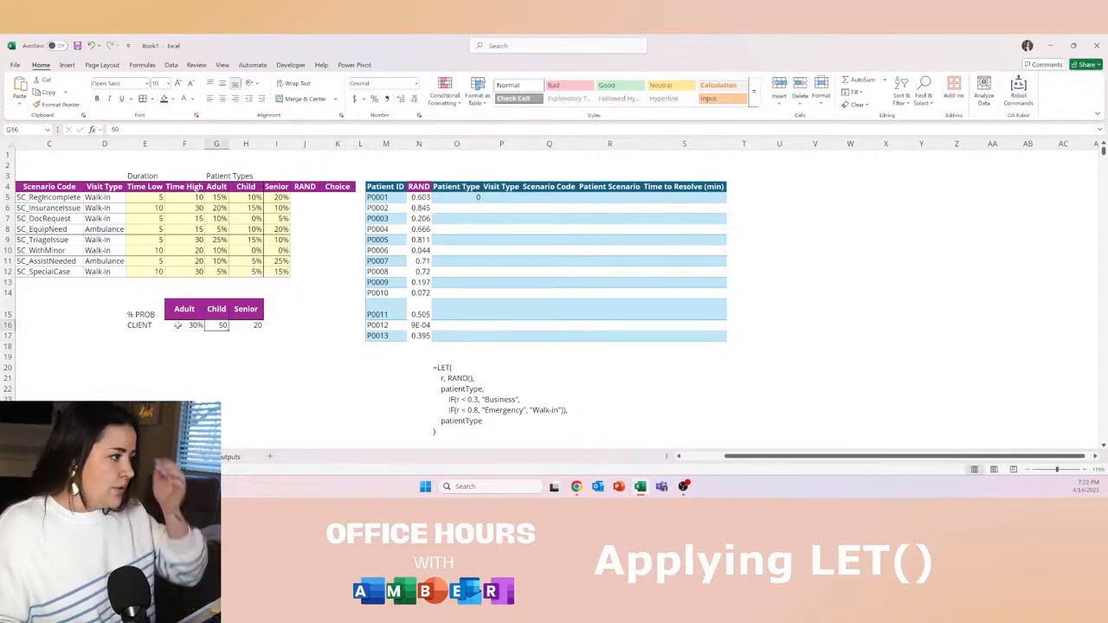
{"action": "key", "text": "F2"}
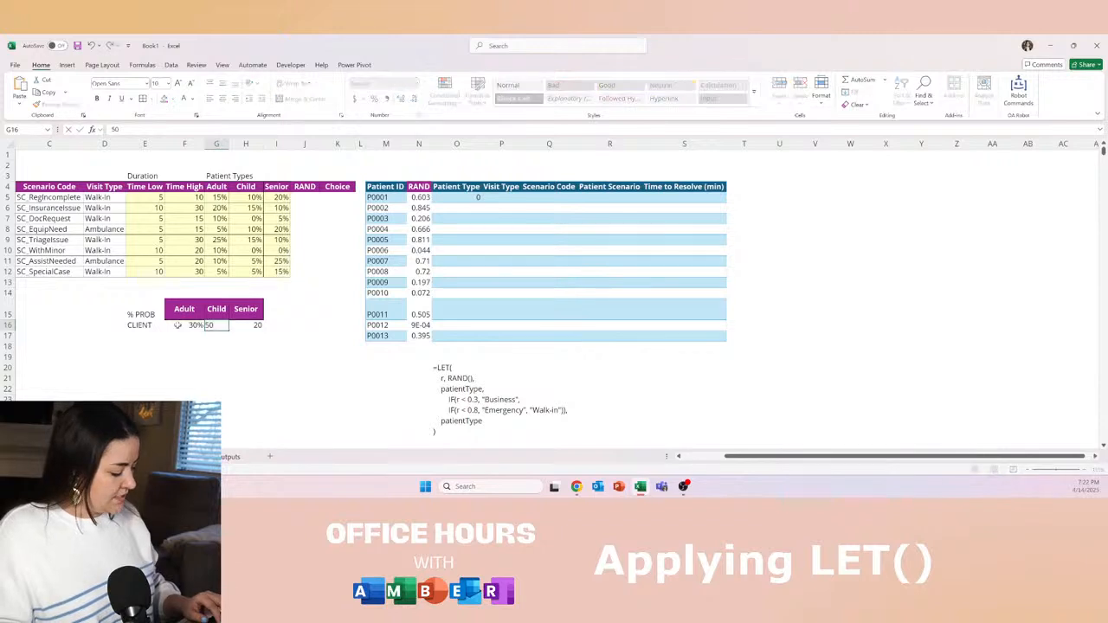
{"action": "type", "text": "%"}
{"action": "key", "text": "Tab"}
{"action": "key", "text": "F2"}
{"action": "type", "text": "%"}
{"action": "key", "text": "shift+Tab"}
{"action": "key", "text": "Left"}
{"action": "key", "text": "Right"}
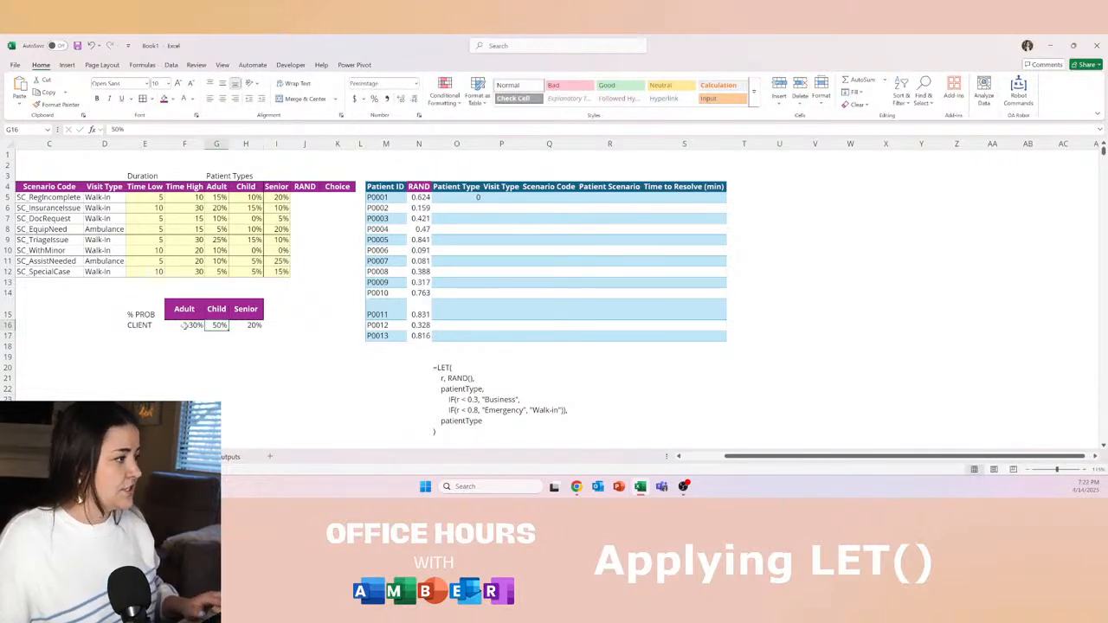
- Copy the yellow input-cell formatting from H12 onto the client probabilities in F16:H16
{"action": "left_click_drag", "start_coordinate": [250, 325], "coordinate": [178, 325]}
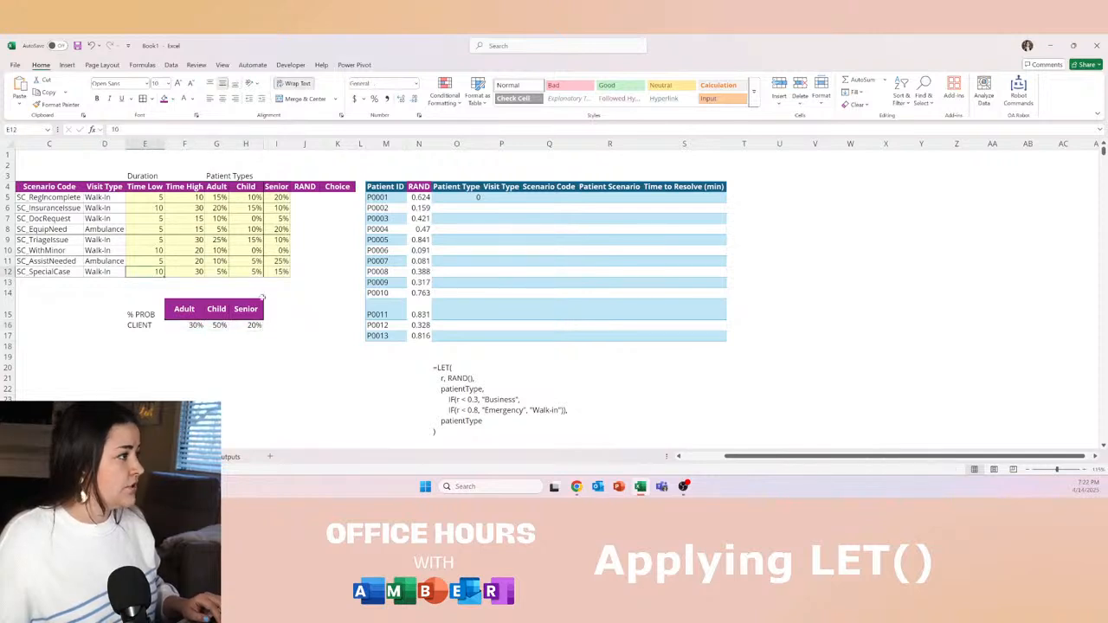
{"action": "left_click", "coordinate": [260, 275]}
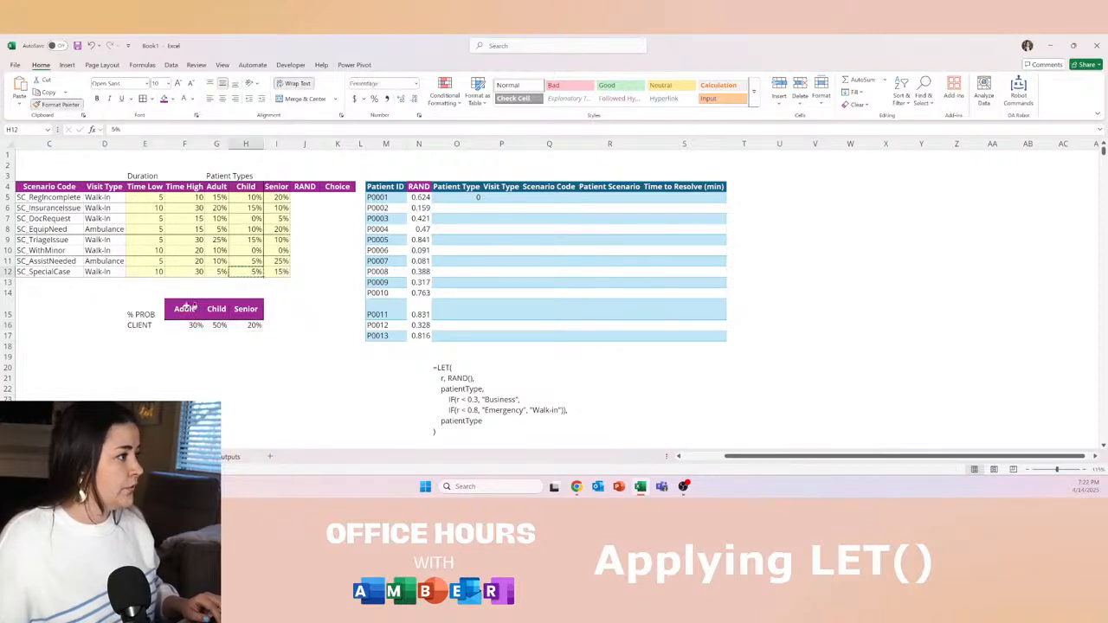
{"action": "left_click_drag", "start_coordinate": [191, 325], "coordinate": [258, 325]}
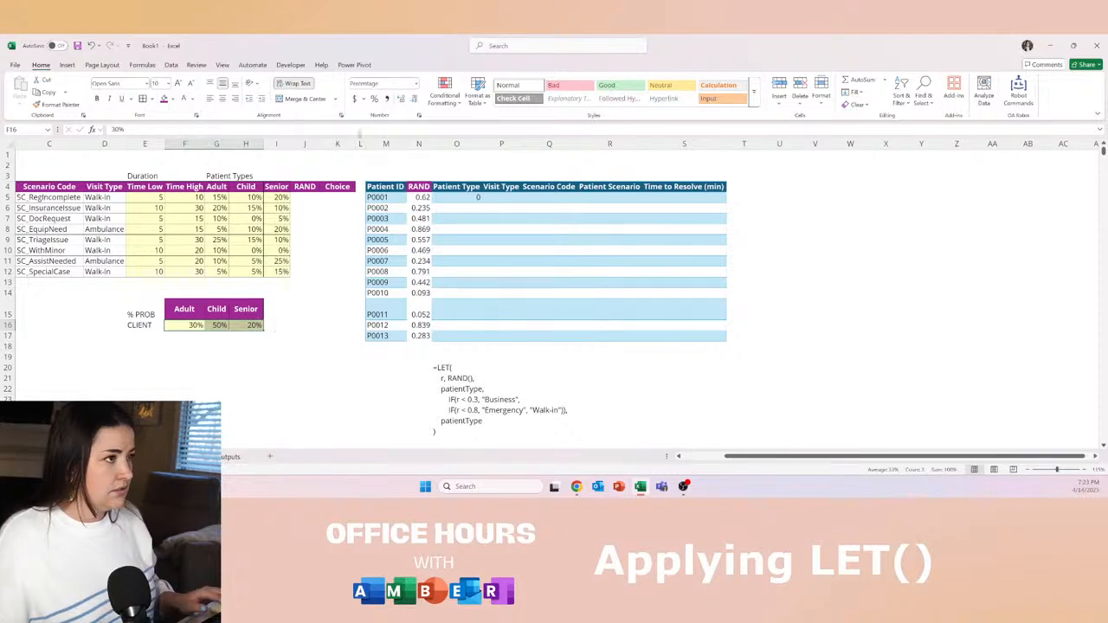
- Make the % PROB and CLIENT labels in E15:E16 bold and reduce row 15 to the height of its neighbours
{"action": "scroll", "coordinate": [589, 230], "scroll_direction": "up", "scroll_amount": 1}
{"action": "scroll", "coordinate": [630, 242], "scroll_direction": "down", "scroll_amount": 1}
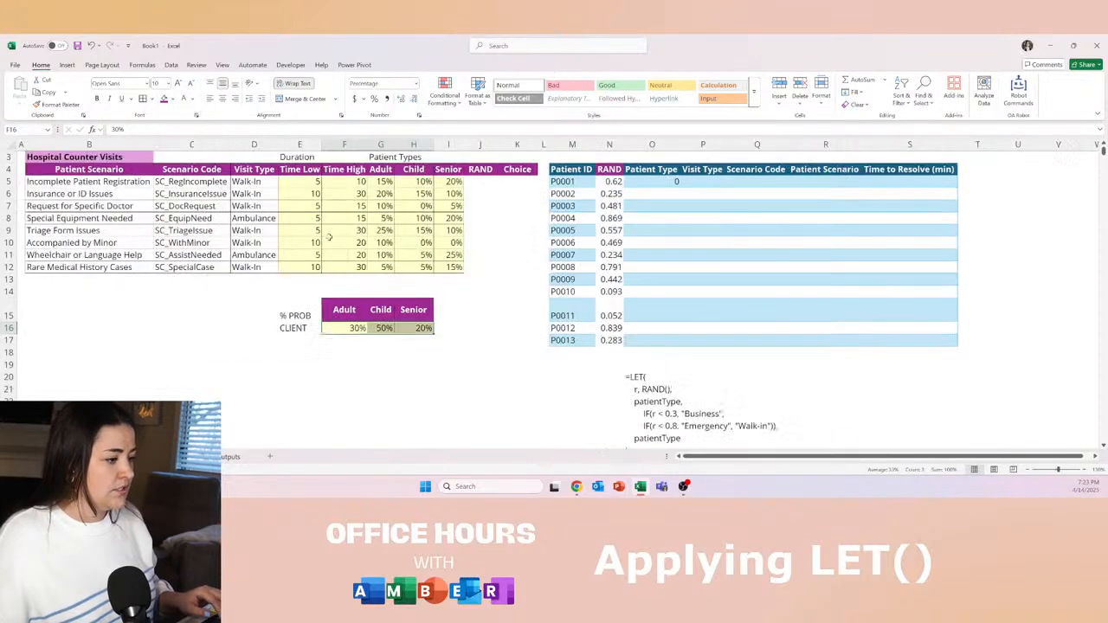
{"action": "scroll", "coordinate": [328, 238], "scroll_direction": "up", "scroll_amount": 1}
{"action": "scroll", "coordinate": [328, 237], "scroll_direction": "up", "scroll_amount": 1}
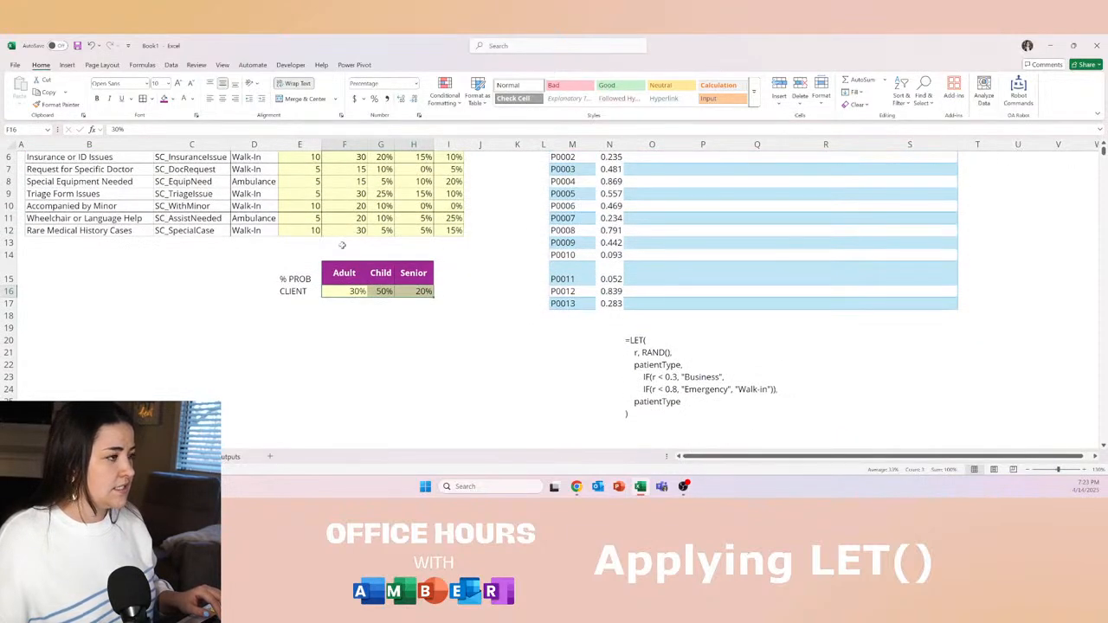
{"action": "scroll", "coordinate": [417, 299], "scroll_direction": "up", "scroll_amount": 1}
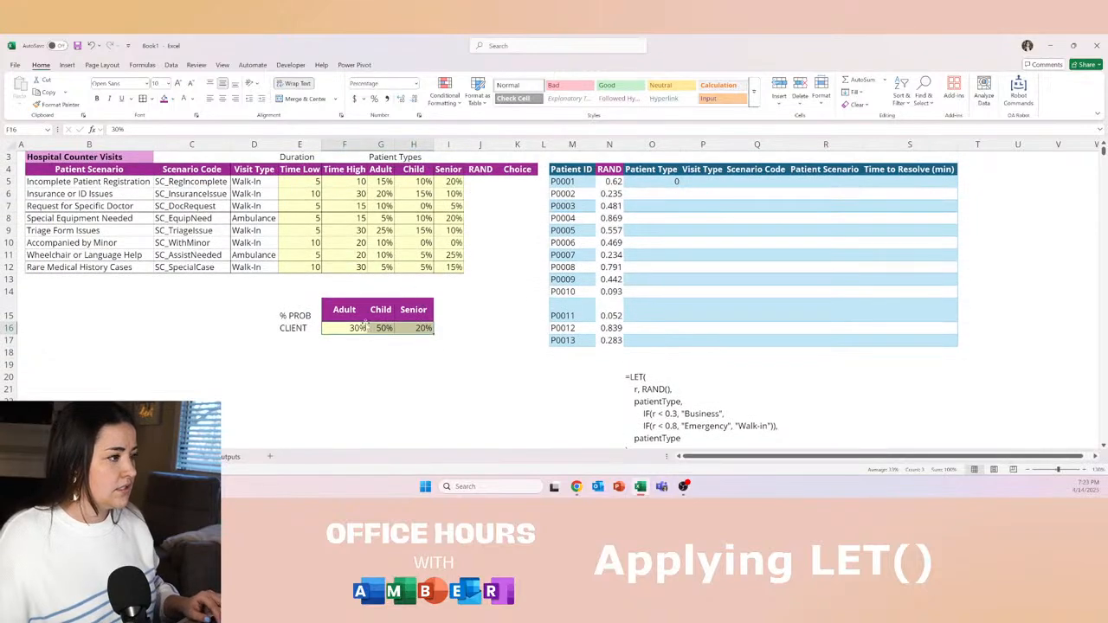
{"action": "left_click", "coordinate": [301, 317]}
{"action": "left_click", "coordinate": [302, 330]}
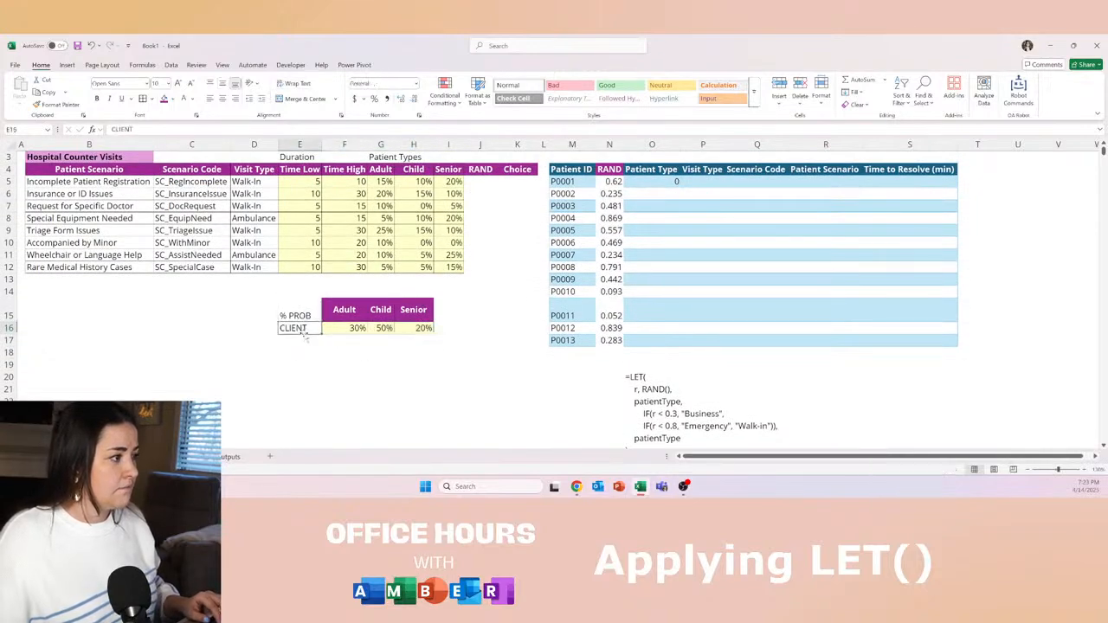
{"action": "key", "text": "ctrl+b"}
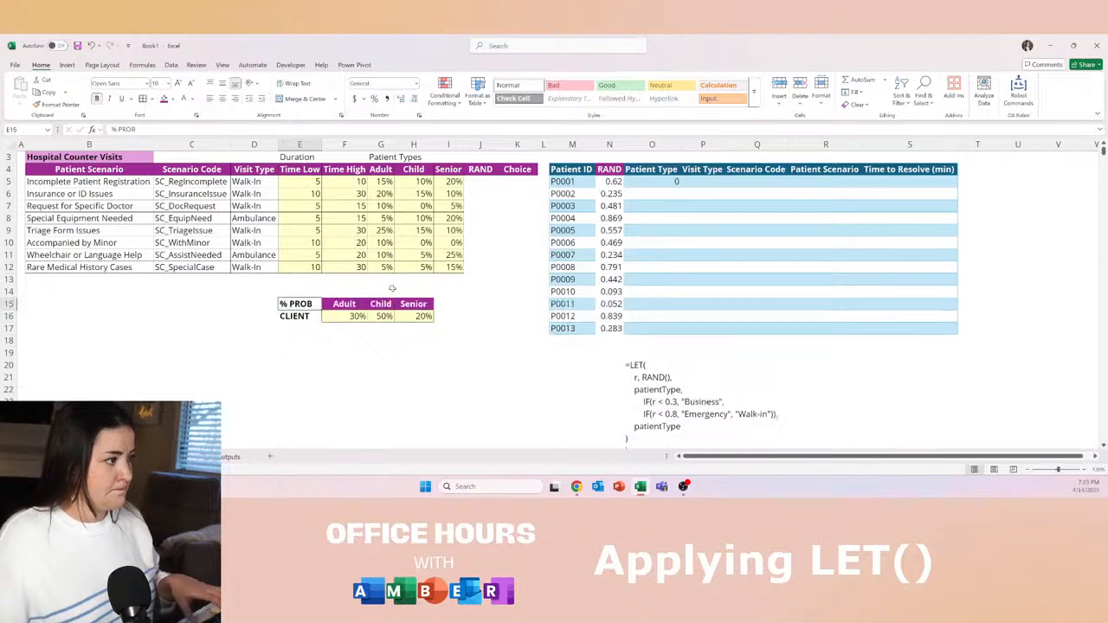
{"action": "left_click", "coordinate": [545, 266]}
- Insert a variable r with the value N5 before variable a in the LET formula in O5
{"action": "left_click", "coordinate": [675, 183]}
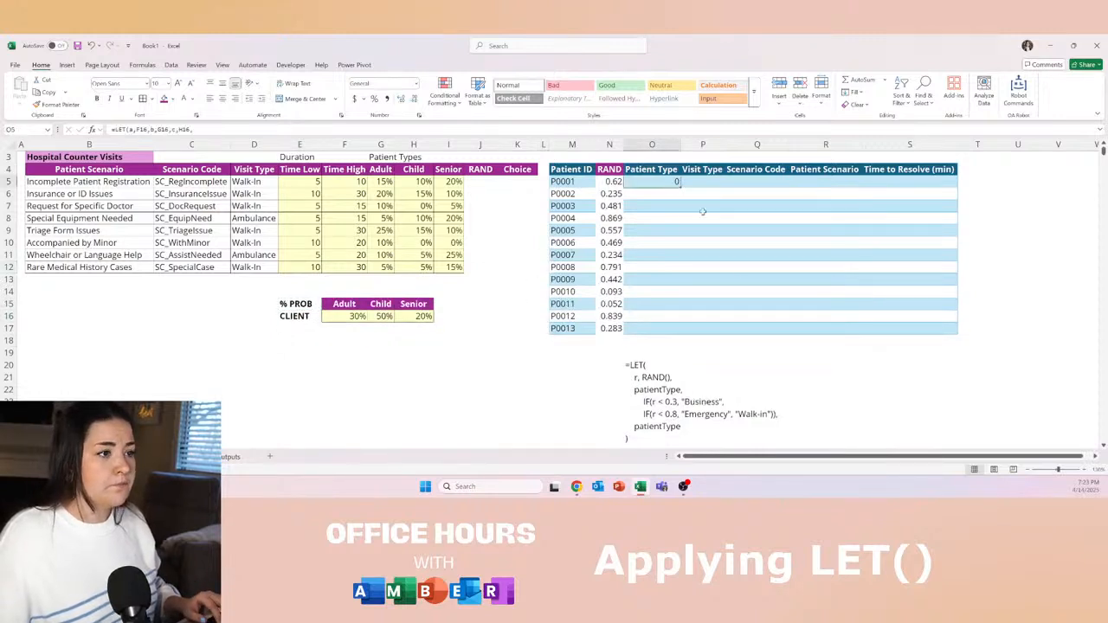
{"action": "left_click", "coordinate": [129, 130]}
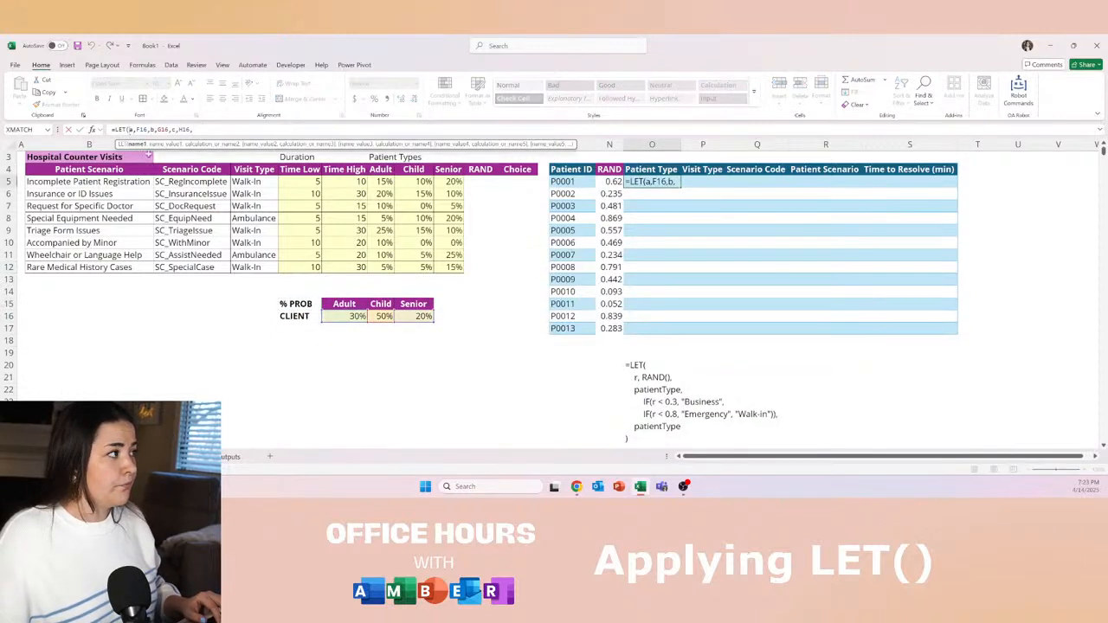
{"action": "type", "text": "r,"}
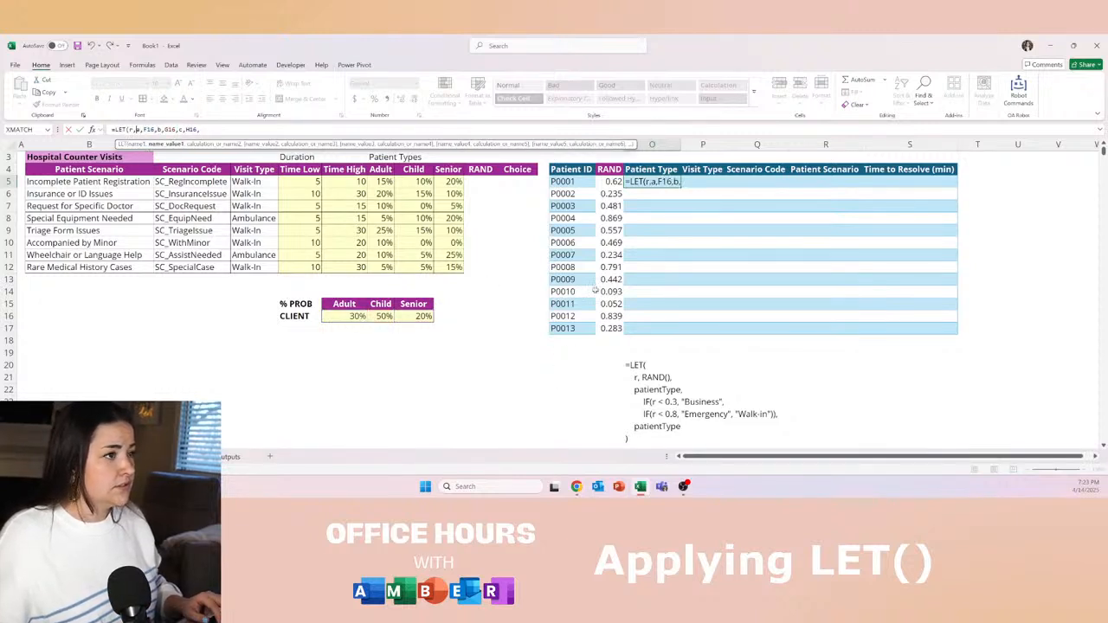
{"action": "left_click", "coordinate": [615, 182]}
{"action": "type", "text": ","}
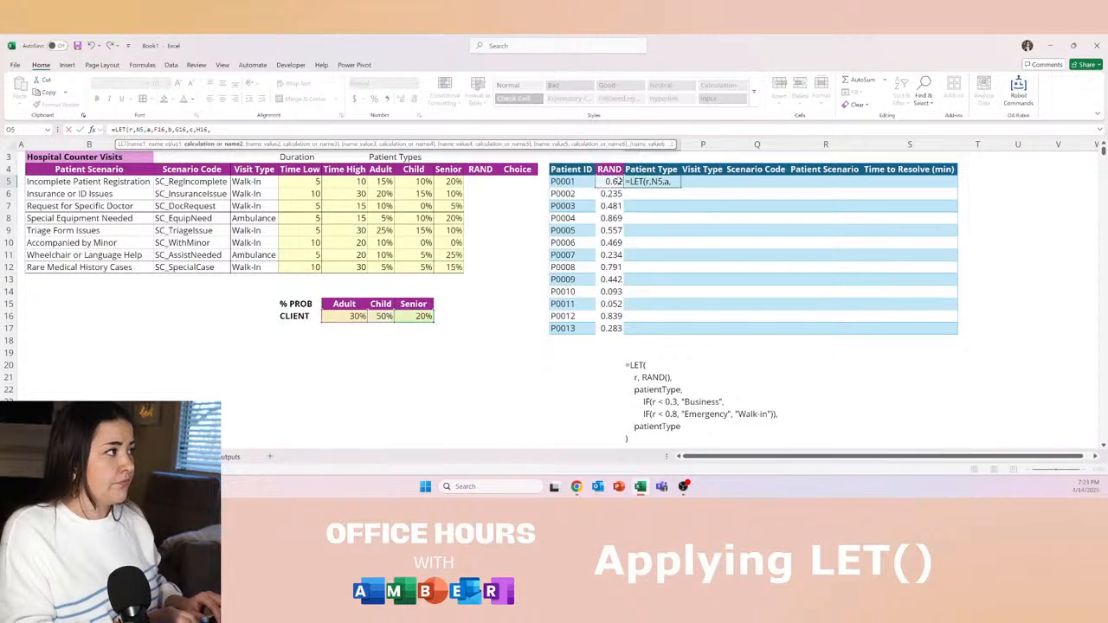
- Add the name patienttype after H16 in the LET formula and begin its value with If(r<a,"Adult",
{"action": "left_click", "coordinate": [214, 128]}
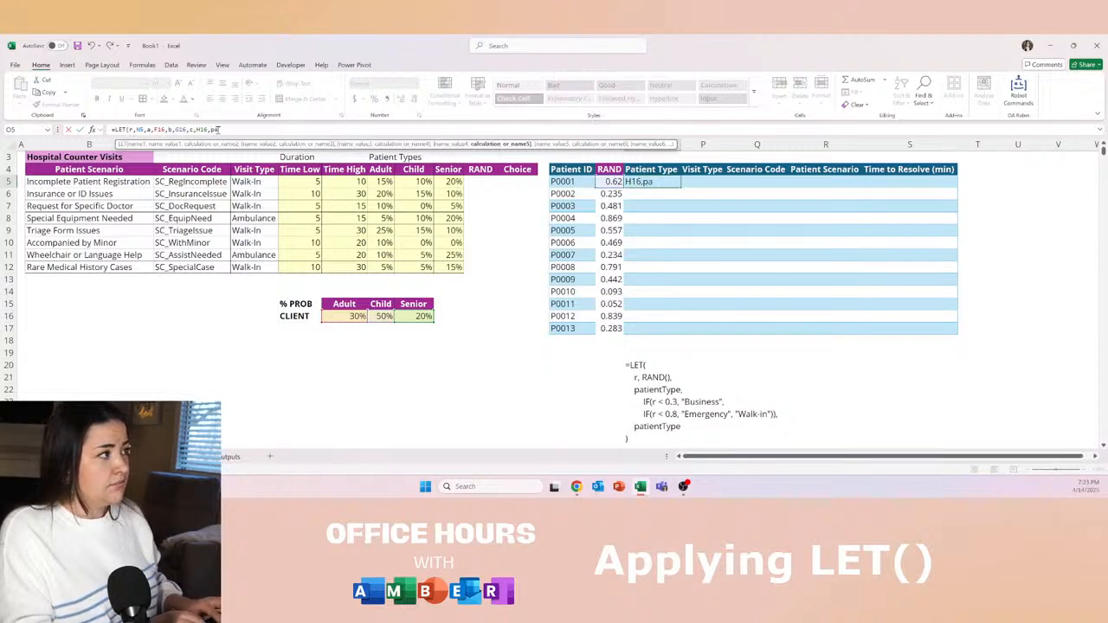
{"action": "type", "text": "patienttype"}
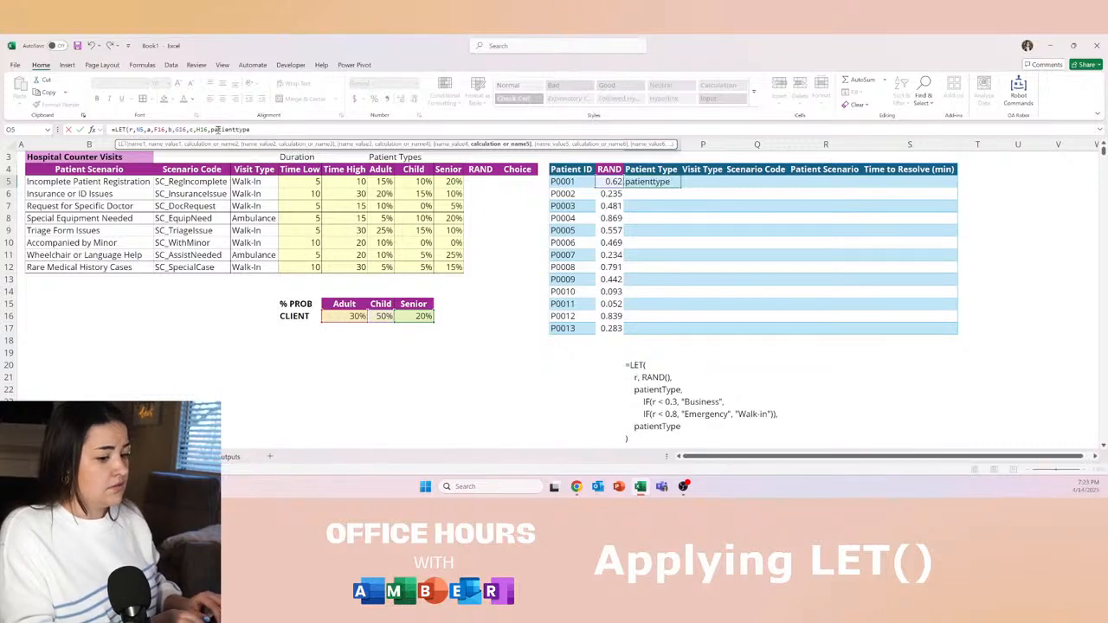
{"action": "type", "text": ", If"}
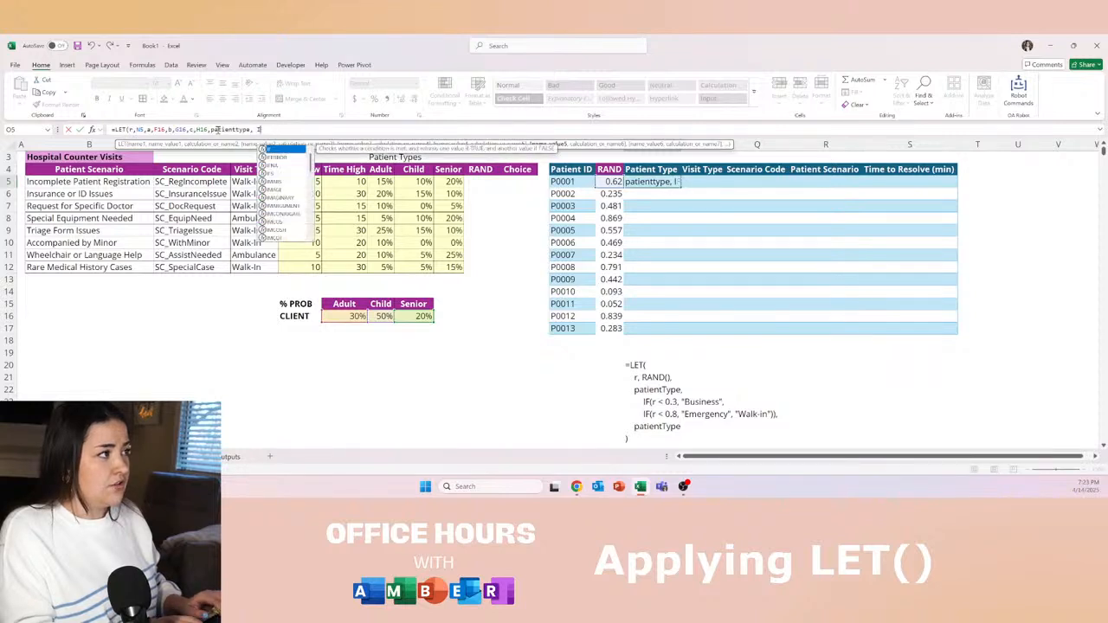
{"action": "type", "text": "("}
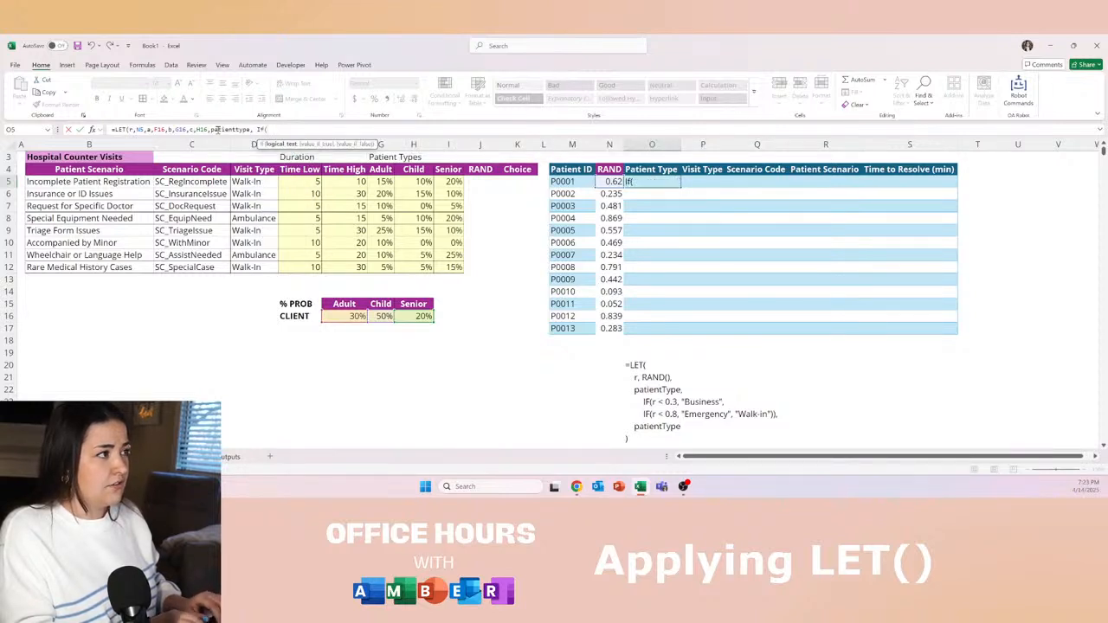
{"action": "type", "text": "r<"}
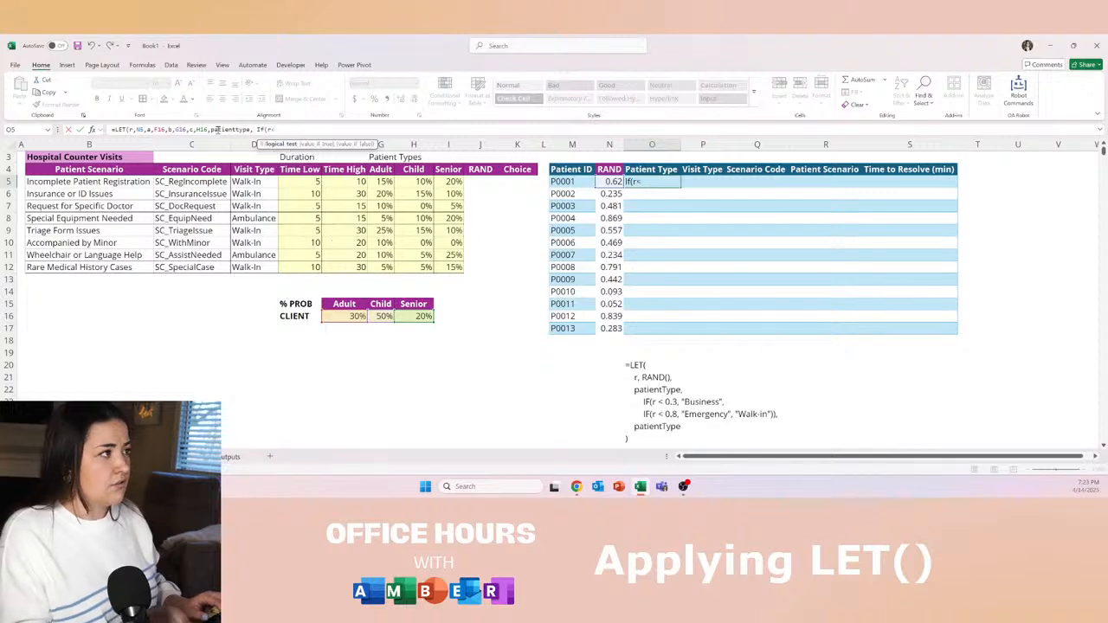
{"action": "type", "text": "a"}
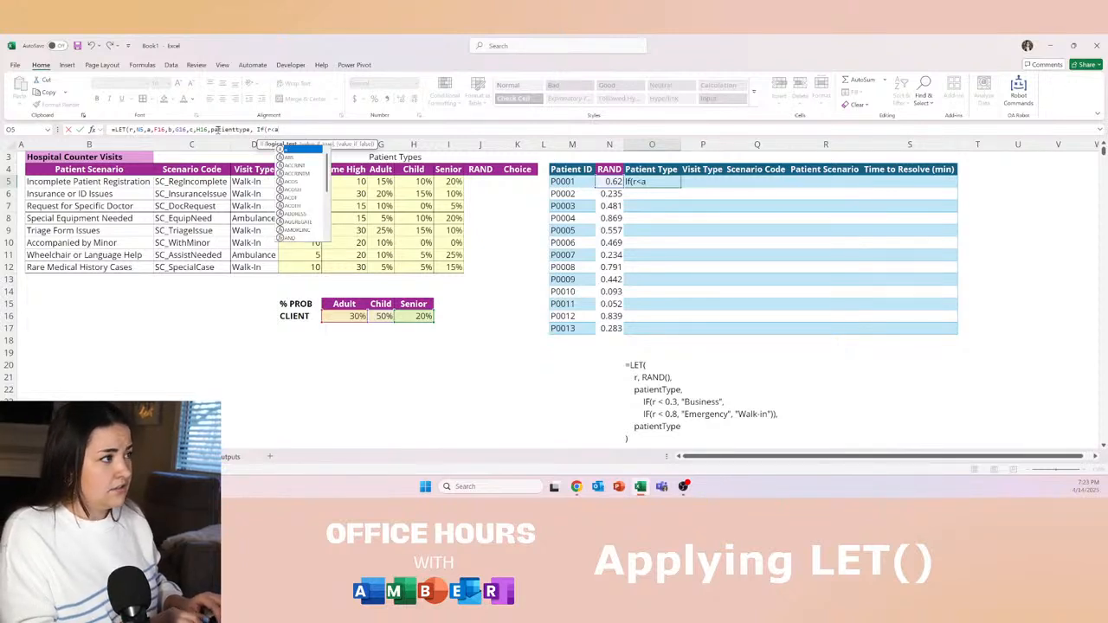
{"action": "type", "text": ","}
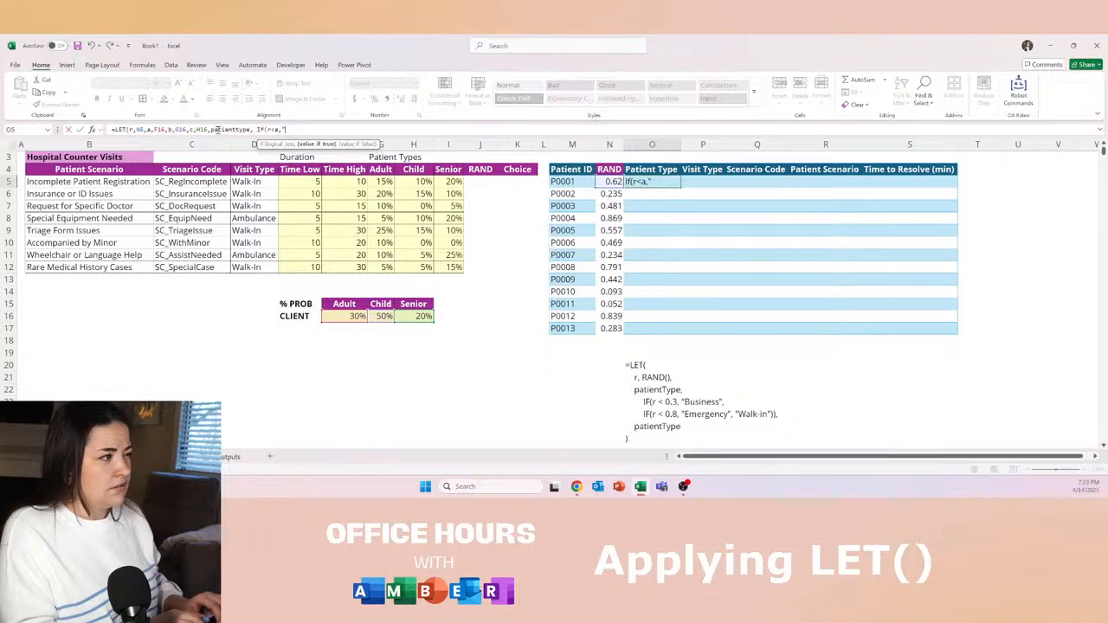
{"action": "type", "text": "\"Adult\""}
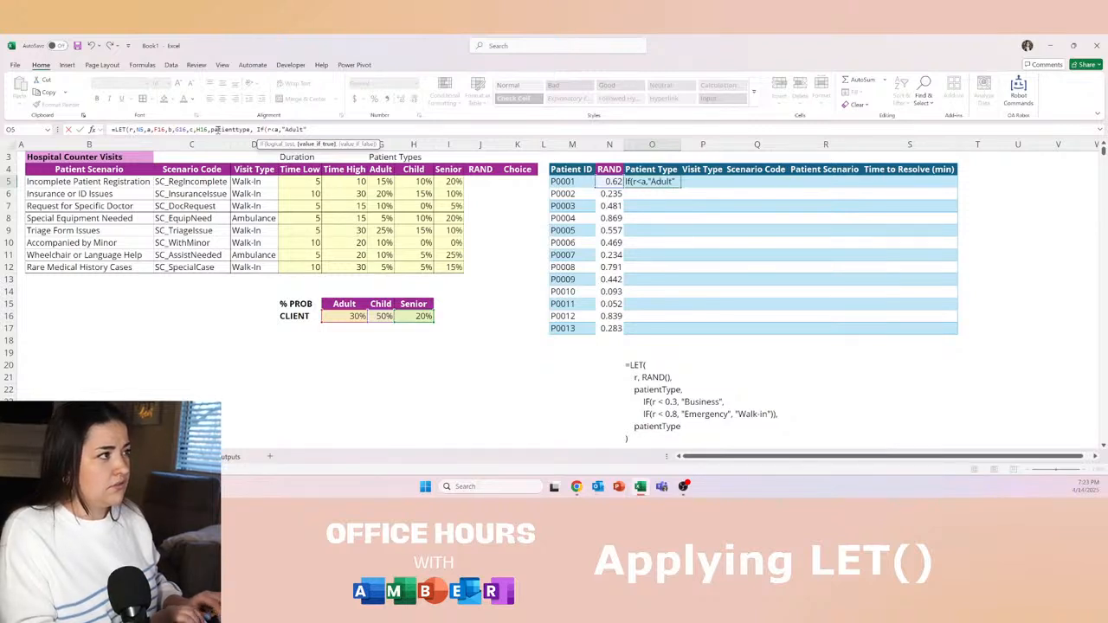
{"action": "type", "text": ","}
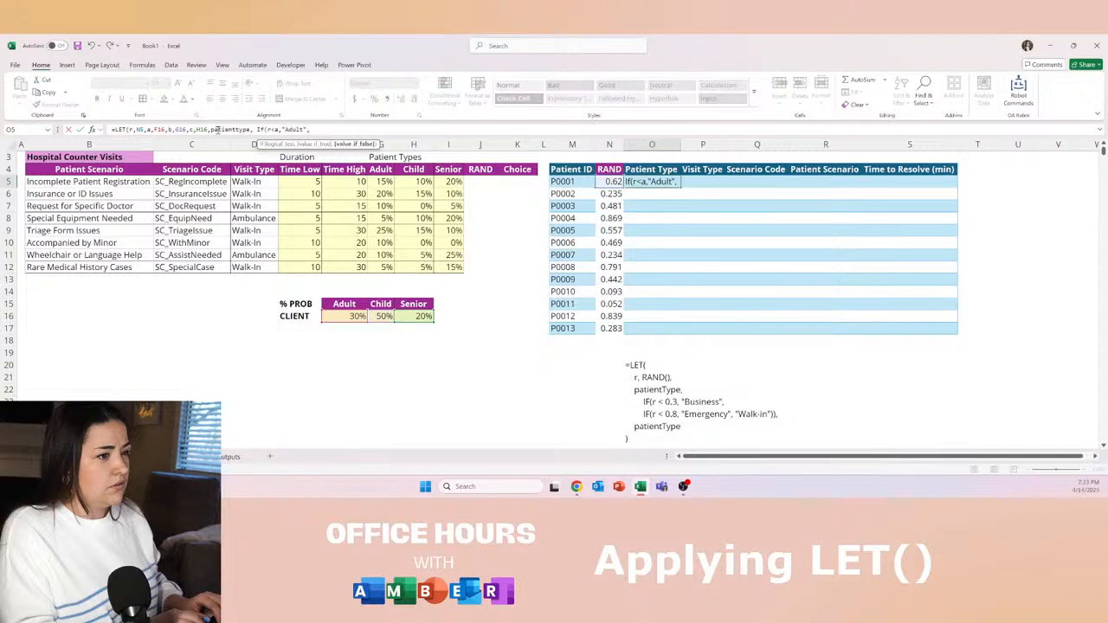
- Nest if(r<b, "Child", as the false branch of the Adult test
{"action": "type", "text": " if("}
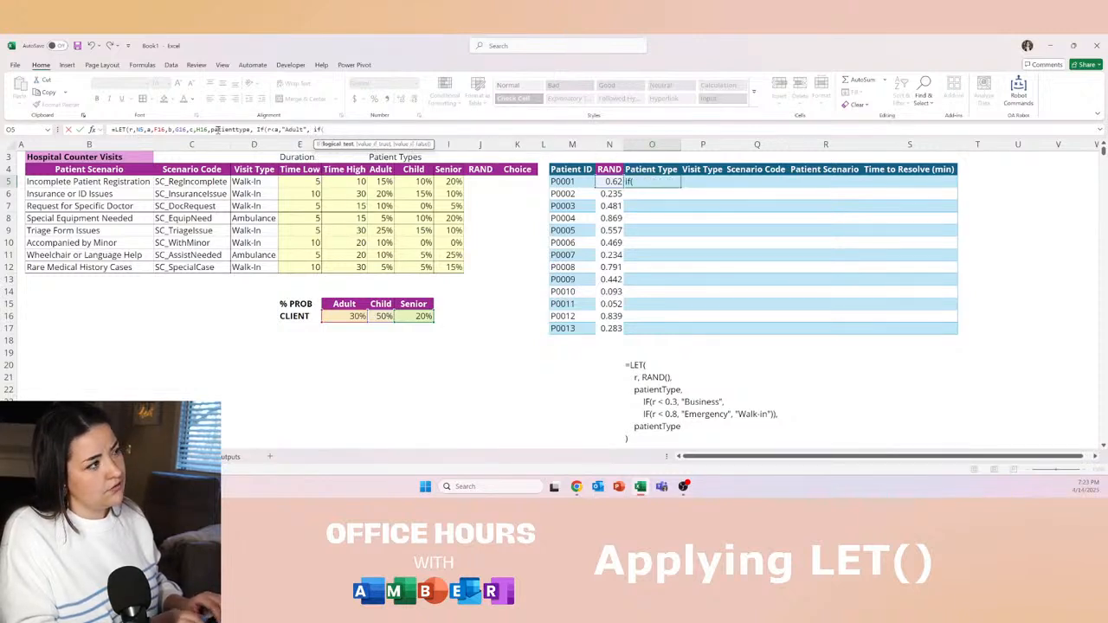
{"action": "type", "text": "r<b, \"Child\", if("}
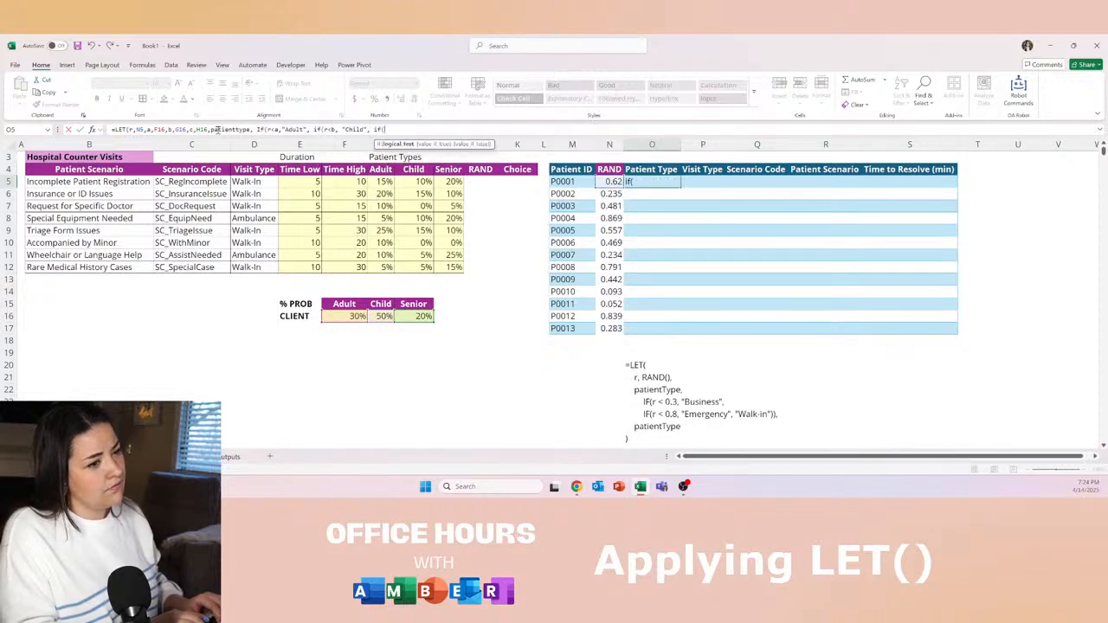
{"action": "key", "text": "BackSpace"}
{"action": "key", "text": "BackSpace"}
{"action": "key", "text": "BackSpace"}
{"action": "key", "text": "BackSpace"}
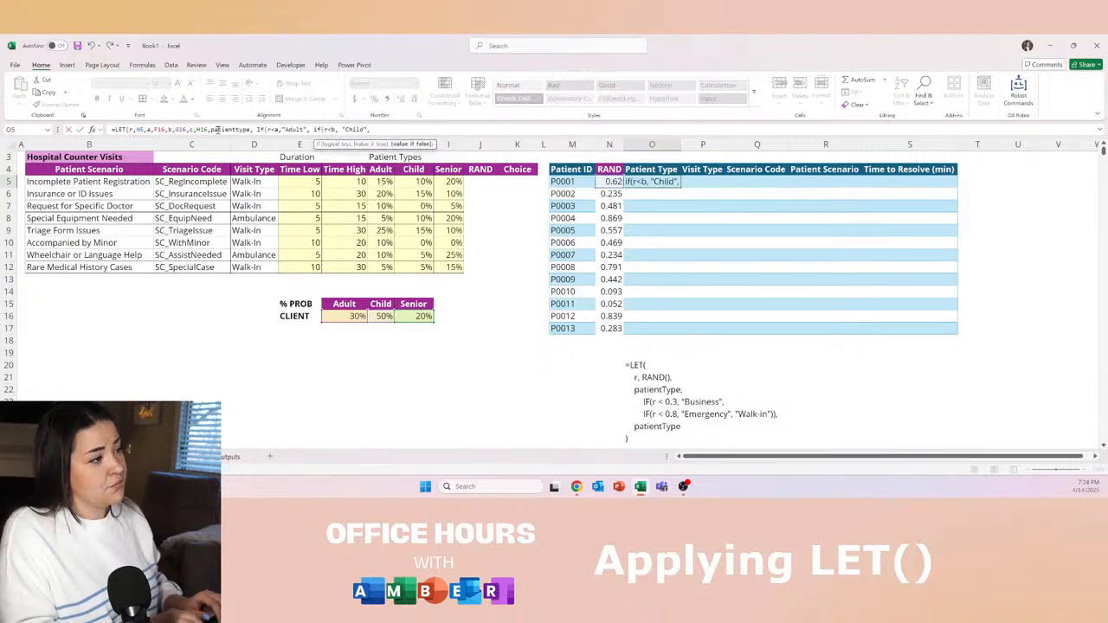
- Enter "senior" as the false result of the Child test and close the brackets of the LET formula
{"action": "key", "text": "shift+space"}
{"action": "type", "text": "S"}
{"action": "key", "text": "BackSpace"}
{"action": "key", "text": "BackSpace"}
{"action": "key", "text": "BackSpace"}
{"action": "key", "text": "BackSpace"}
{"action": "key", "text": "shift+space"}
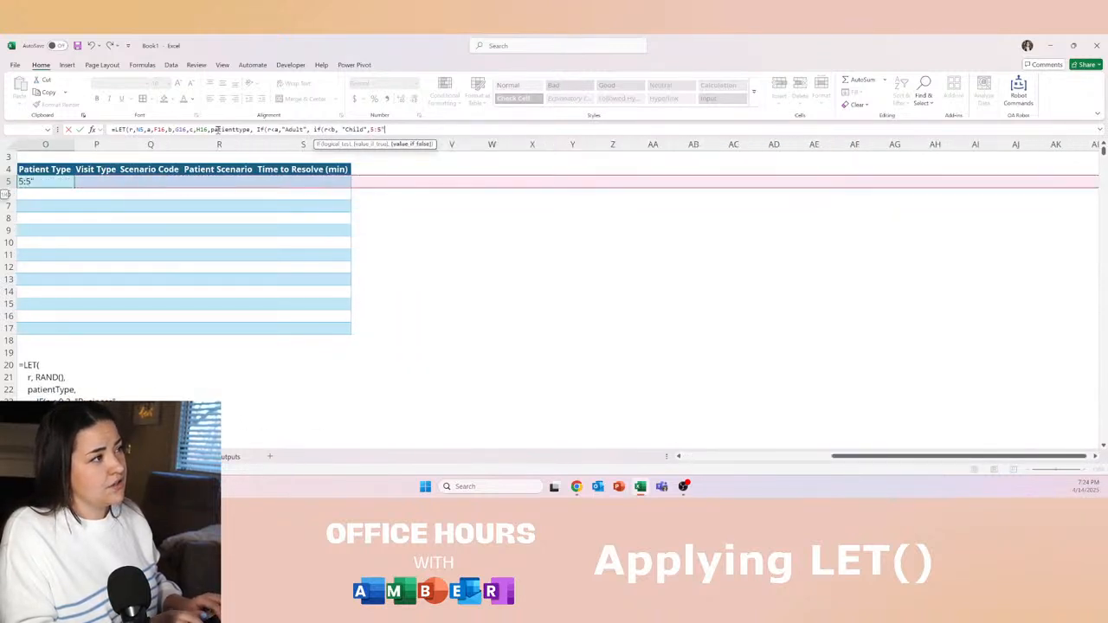
{"action": "key", "text": "BackSpace"}
{"action": "key", "text": "BackSpace"}
{"action": "key", "text": "BackSpace"}
{"action": "type", "text": "\"senior"}
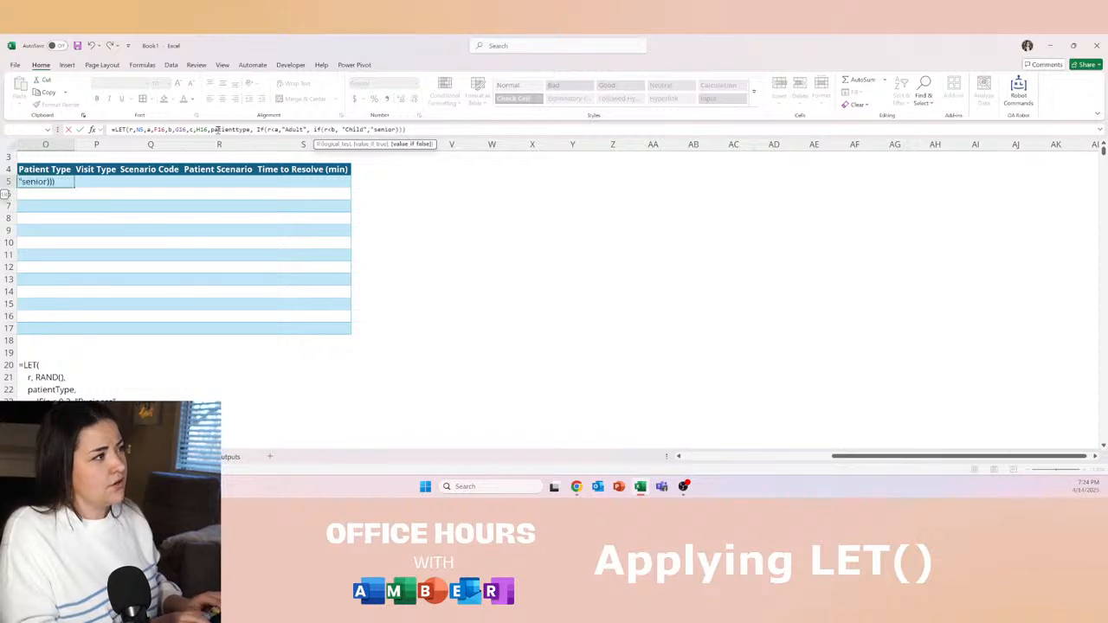
{"action": "key", "text": "Return"}
{"action": "key", "text": "Return"}
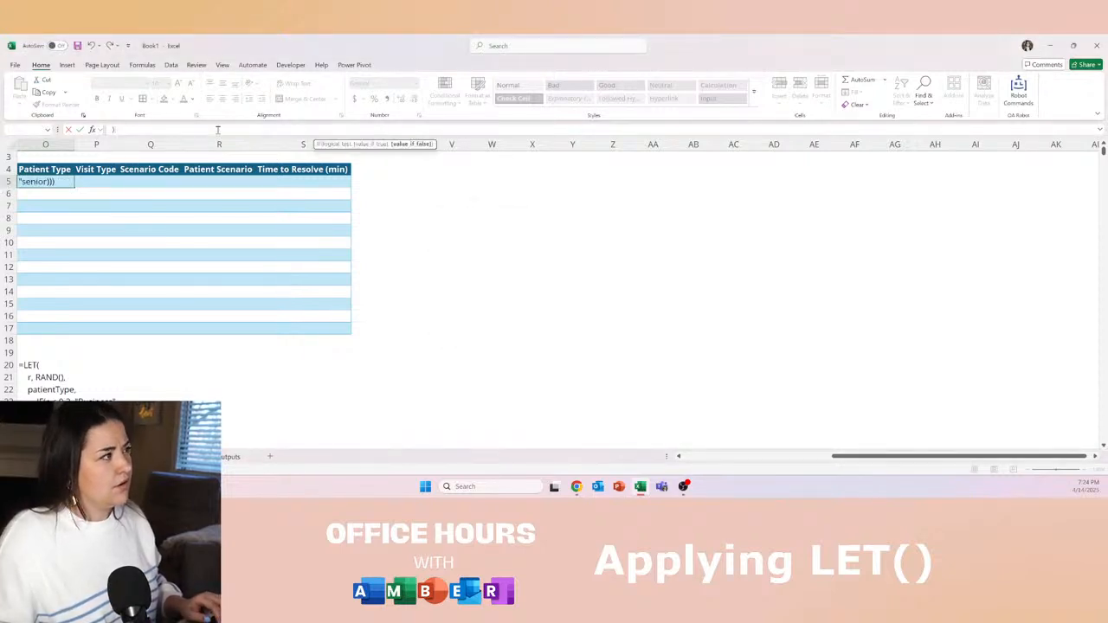
{"action": "scroll", "coordinate": [247, 161], "scroll_direction": "left", "scroll_amount": 5}
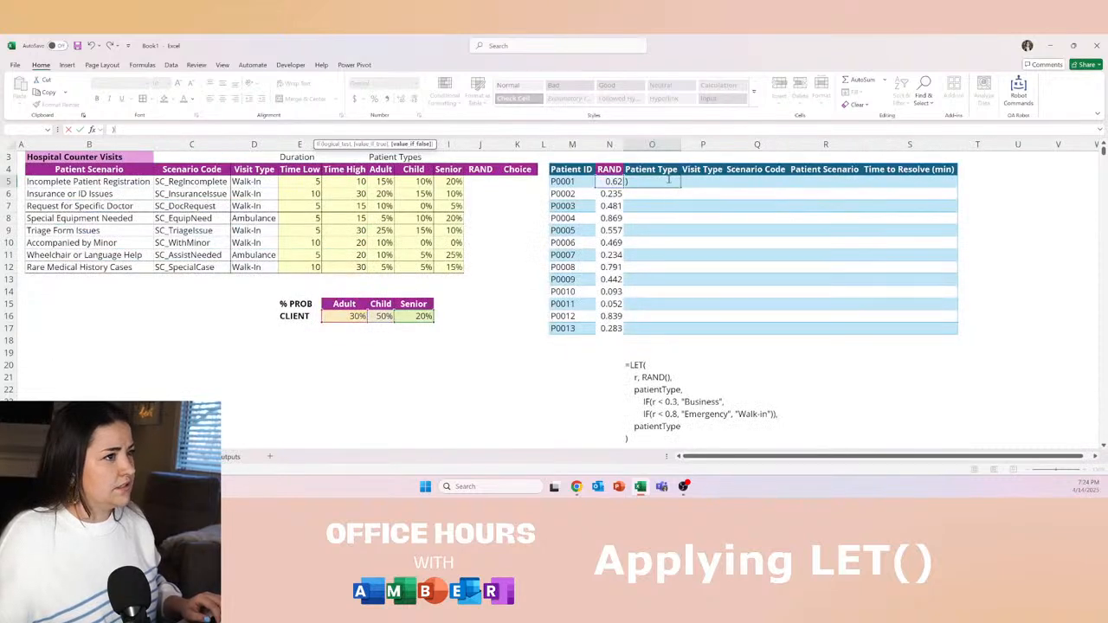
{"action": "key", "text": "Return"}
{"action": "key", "text": "Return"}
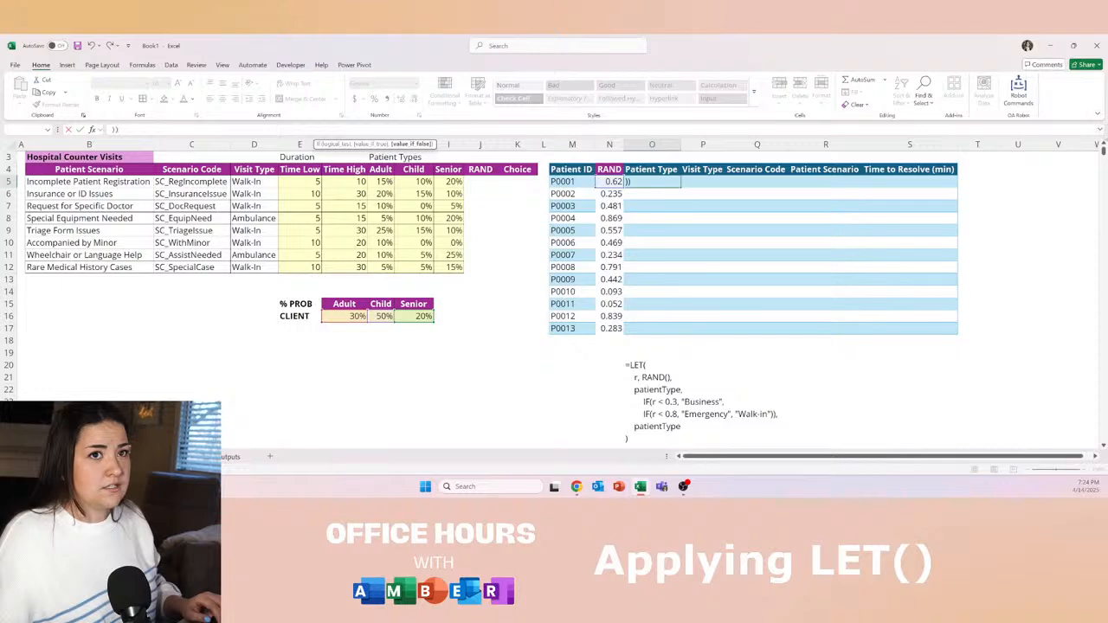
- Remove the patienttype name so the nested IF follows H16 directly as the LET calculation, and commit the formula in O5
{"action": "left_click", "coordinate": [1097, 129]}
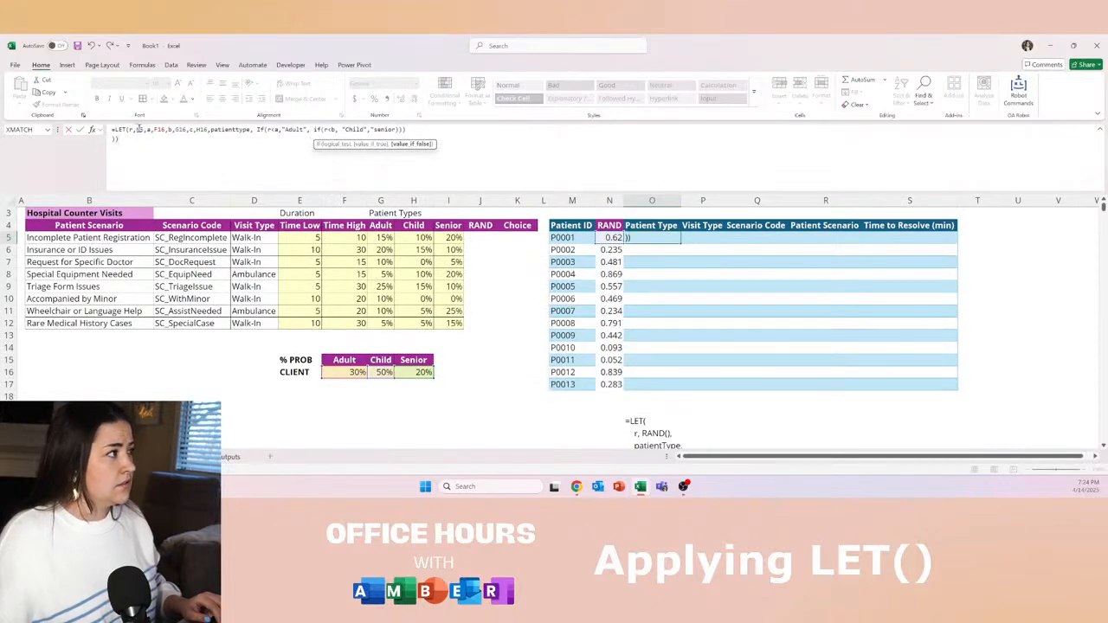
{"action": "left_click", "coordinate": [203, 129]}
{"action": "key", "text": "Right"}
{"action": "key", "text": "BackSpace"}
{"action": "key", "text": "BackSpace"}
{"action": "key", "text": "BackSpace"}
{"action": "key", "text": "BackSpace"}
{"action": "key", "text": "BackSpace"}
{"action": "key", "text": "BackSpace"}
{"action": "key", "text": "BackSpace"}
{"action": "key", "text": "BackSpace"}
{"action": "key", "text": "BackSpace"}
{"action": "key", "text": "BackSpace"}
{"action": "key", "text": "BackSpace"}
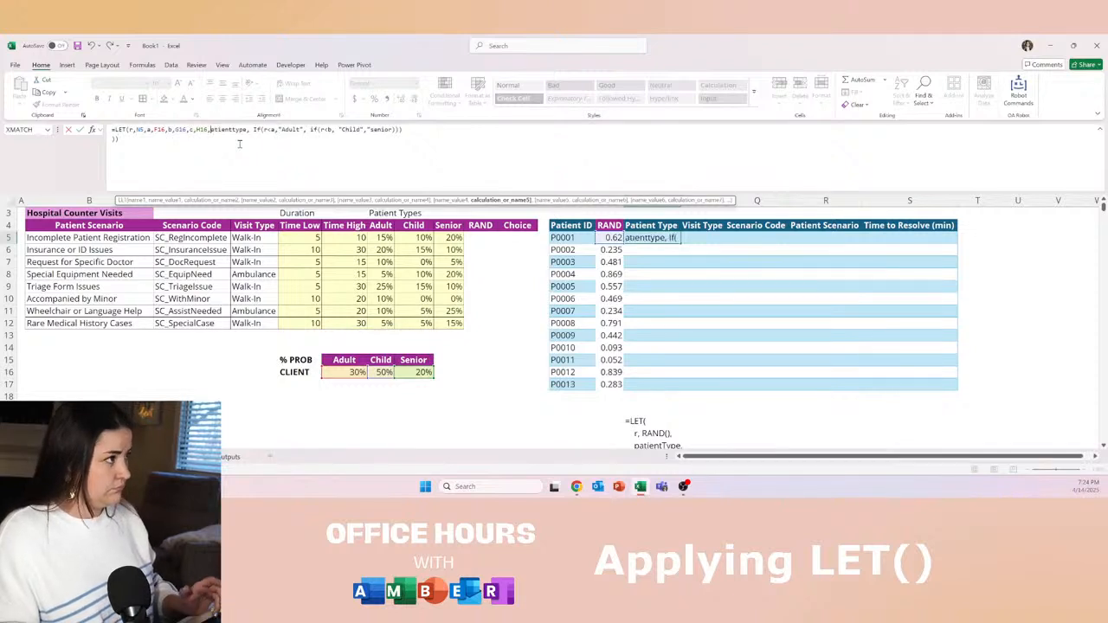
{"action": "type", "text": "e"}
{"action": "key", "text": "Delete"}
{"action": "key", "text": "Delete"}
{"action": "key", "text": "Delete"}
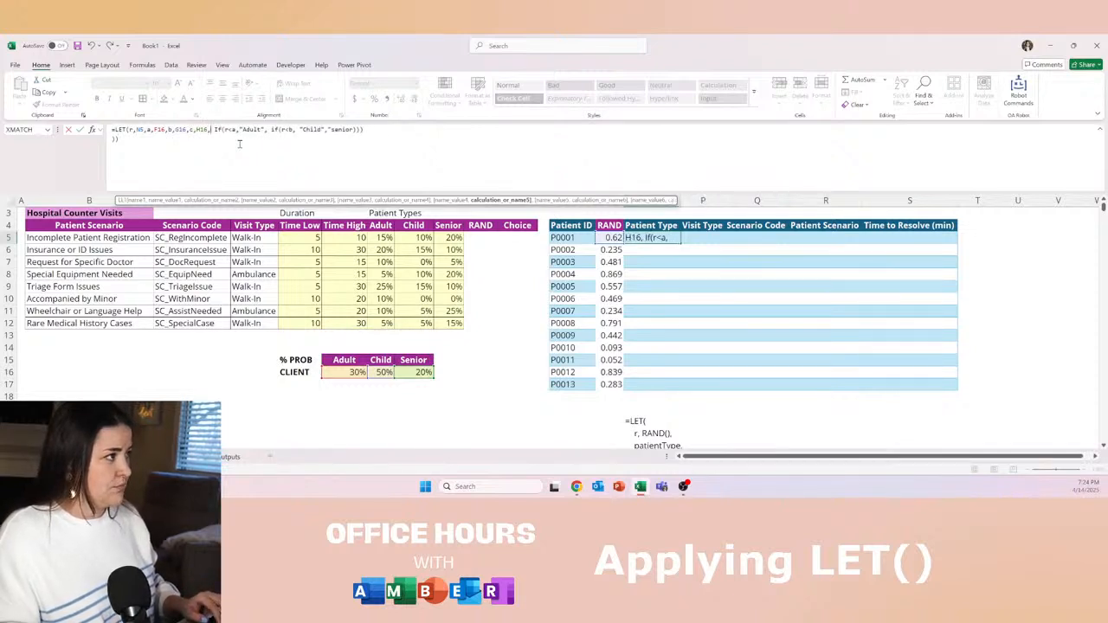
{"action": "key", "text": "Return"}
{"action": "key", "text": "Return"}
- Copy the LET formula from O5 down the Patient Type column to O17
{"action": "key", "text": "Up"}
{"action": "key", "text": "ctrl+c"}
{"action": "key", "text": "Left"}
{"action": "key", "text": "ctrl+Down"}
{"action": "key", "text": "Right"}
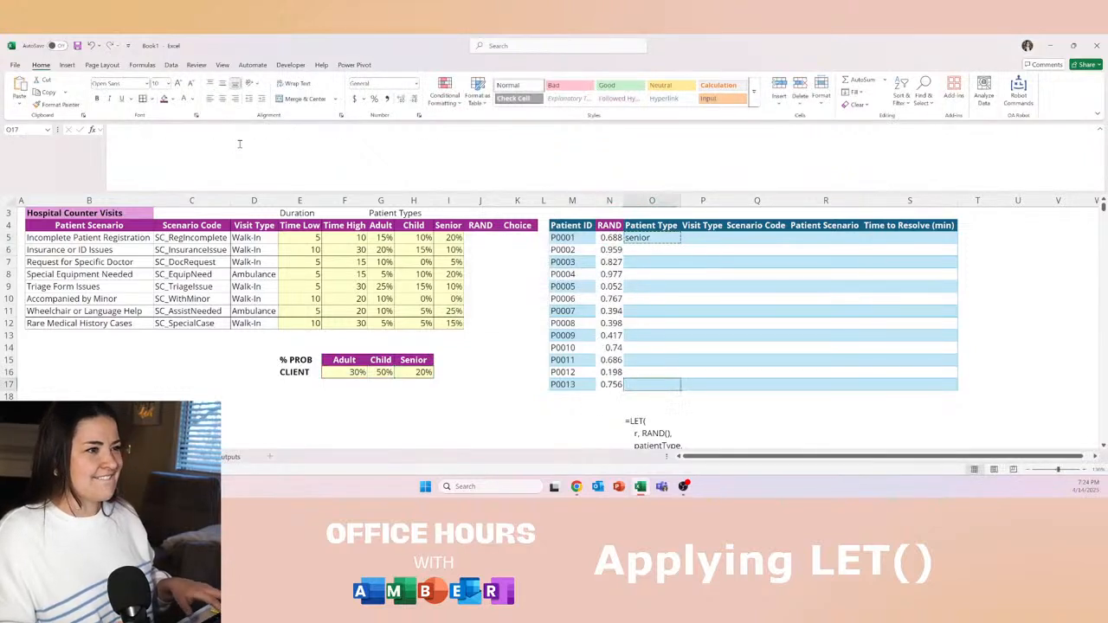
{"action": "key", "text": "ctrl+shift+Up"}
{"action": "key", "text": "ctrl+v"}
{"action": "key", "text": "Escape"}
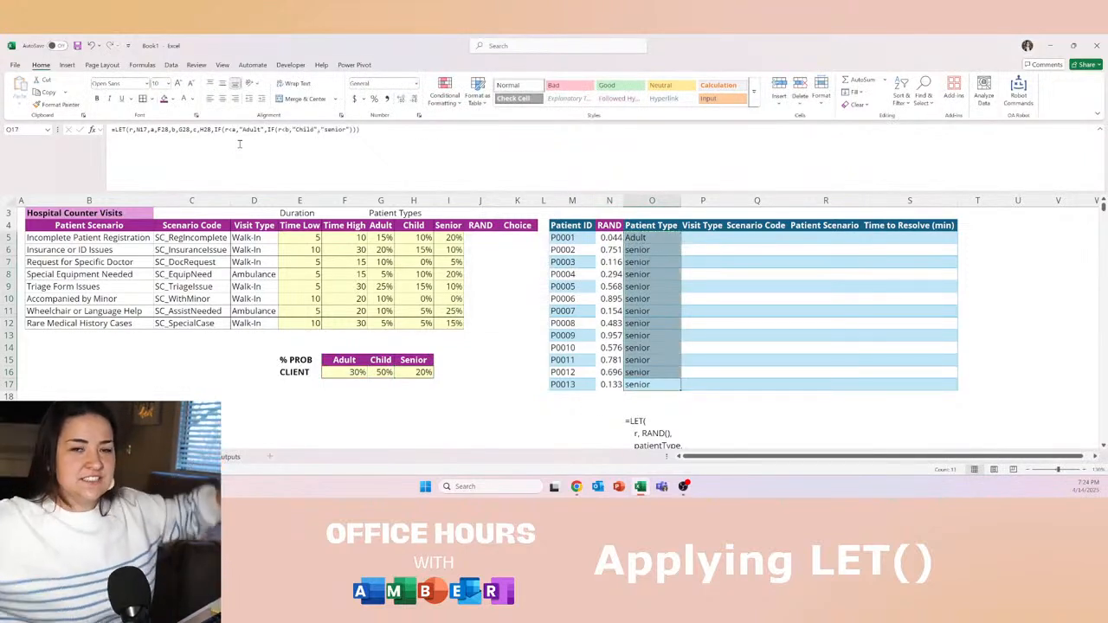
- Make the F16, G16 and H16 references absolute in O5's LET formula and fill it down to O17
{"action": "left_click", "coordinate": [652, 238]}
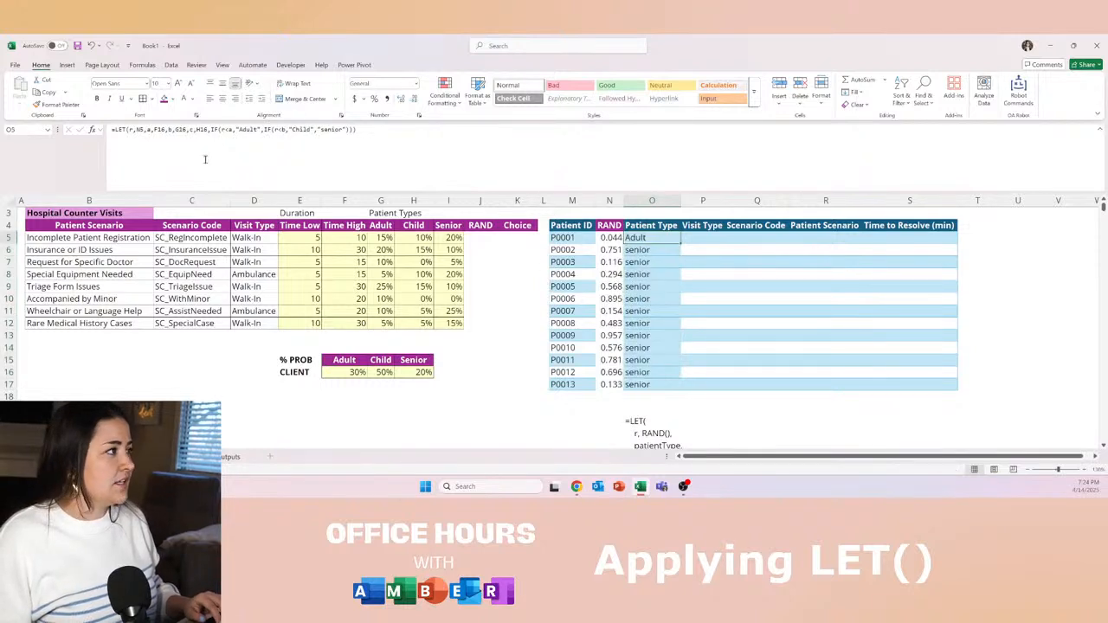
{"action": "left_click", "coordinate": [141, 130]}
{"action": "left_click", "coordinate": [158, 130]}
{"action": "key", "text": "F4"}
{"action": "left_click", "coordinate": [181, 130]}
{"action": "key", "text": "F4"}
{"action": "left_click", "coordinate": [214, 130]}
{"action": "key", "text": "F4"}
{"action": "key", "text": "ctrl+Return"}
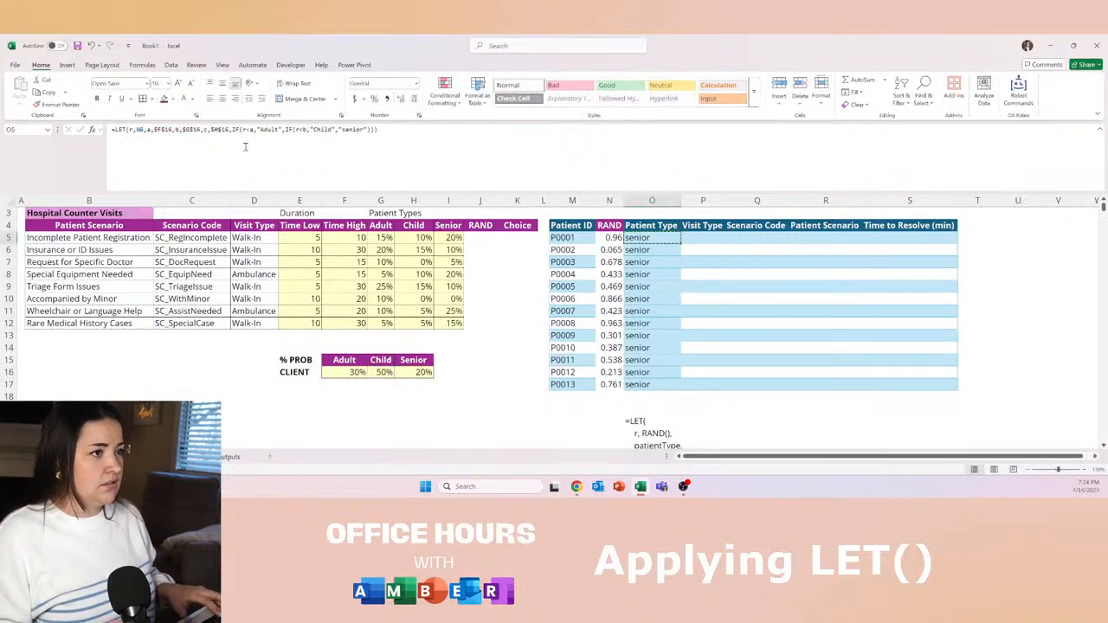
{"action": "key", "text": "ctrl+shift+Down"}
{"action": "key", "text": "ctrl+d"}
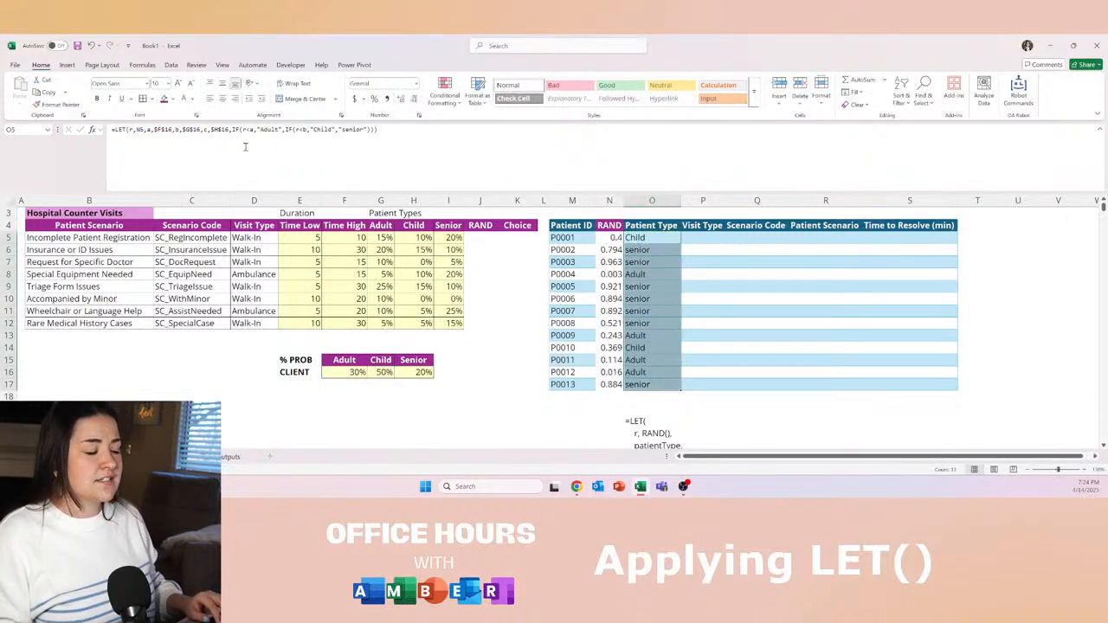
{"action": "left_click", "coordinate": [650, 236]}
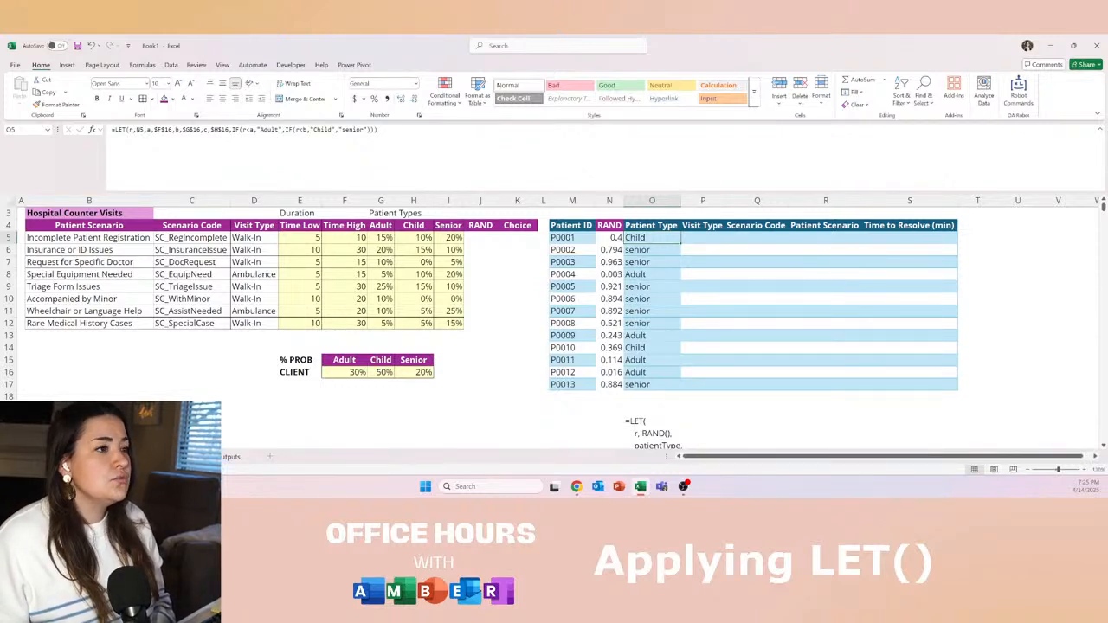
{"action": "left_click", "coordinate": [617, 237]}
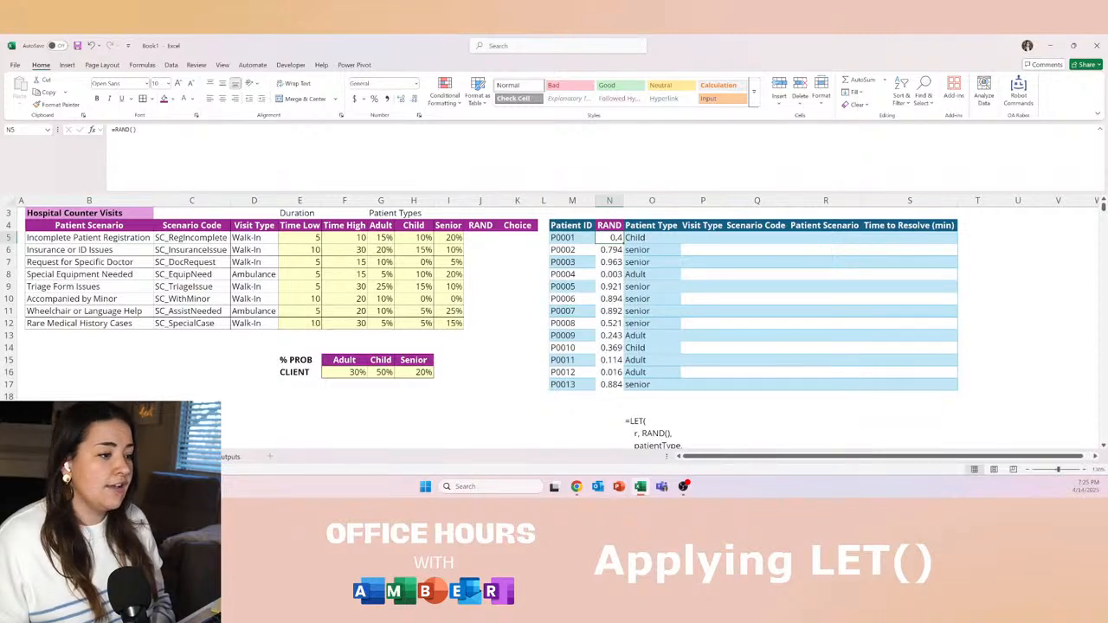
- Switch to Chrome, search Google Images for "statistical distributions" and preview the Medium picture of distribution types
{"action": "left_click", "coordinate": [579, 489]}
{"action": "left_click", "coordinate": [924, 43]}
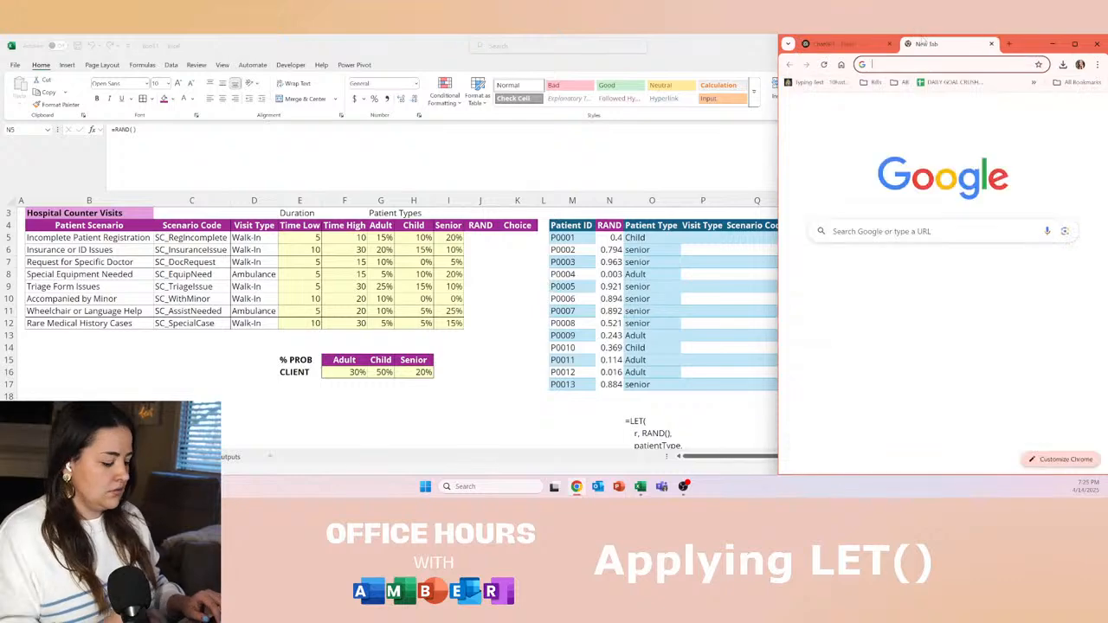
{"action": "type", "text": "distri"}
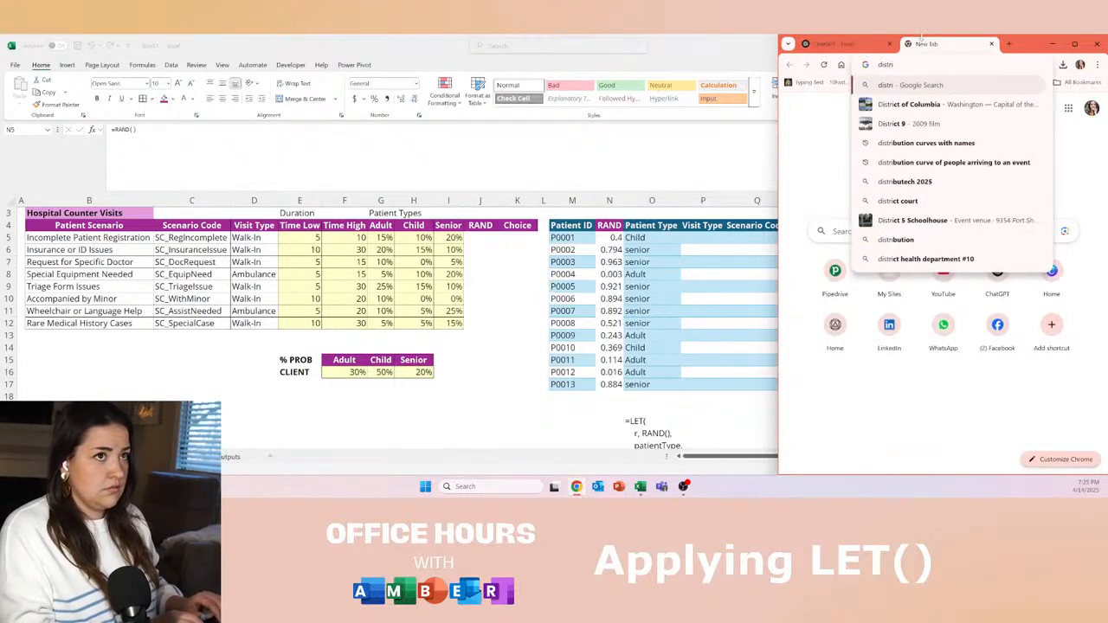
{"action": "type", "text": "statistical "}
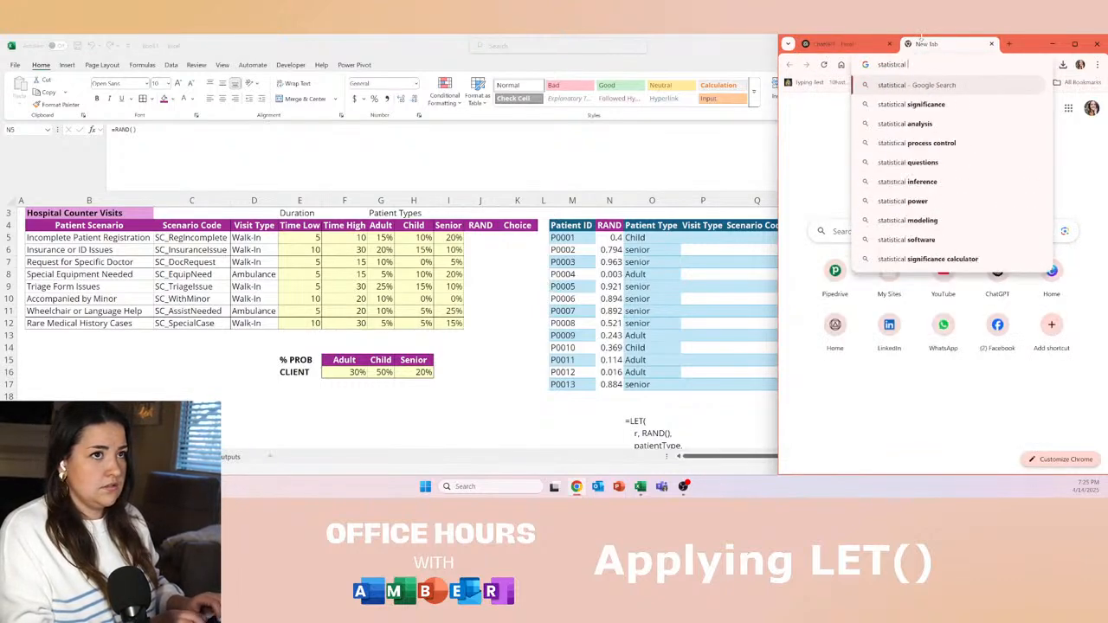
{"action": "type", "text": "distributions"}
{"action": "key", "text": "Return"}
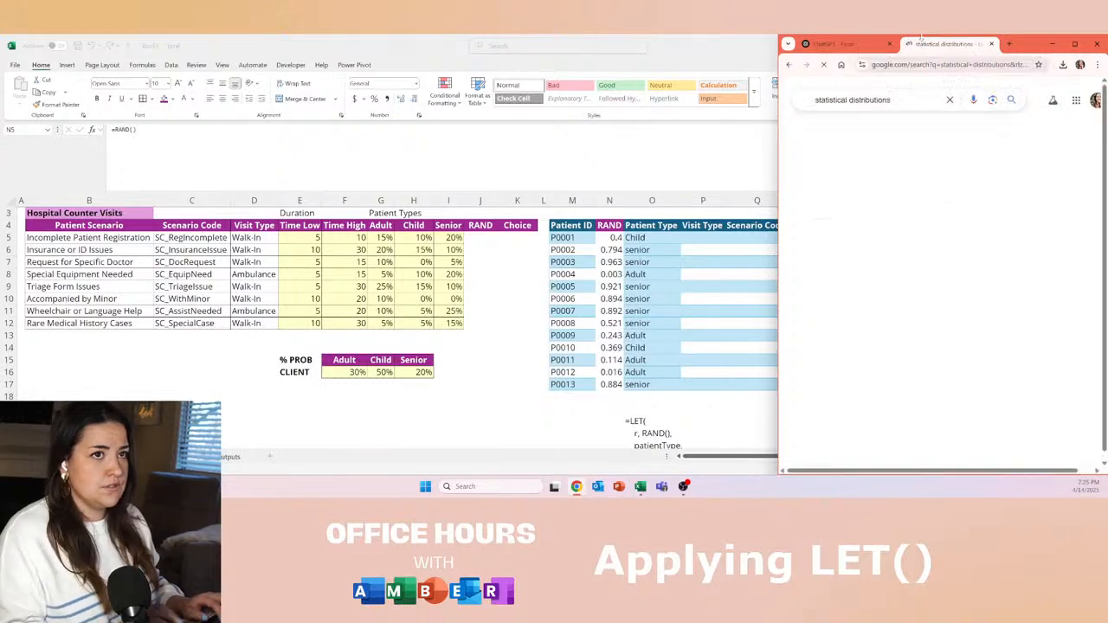
{"action": "left_click", "coordinate": [821, 130]}
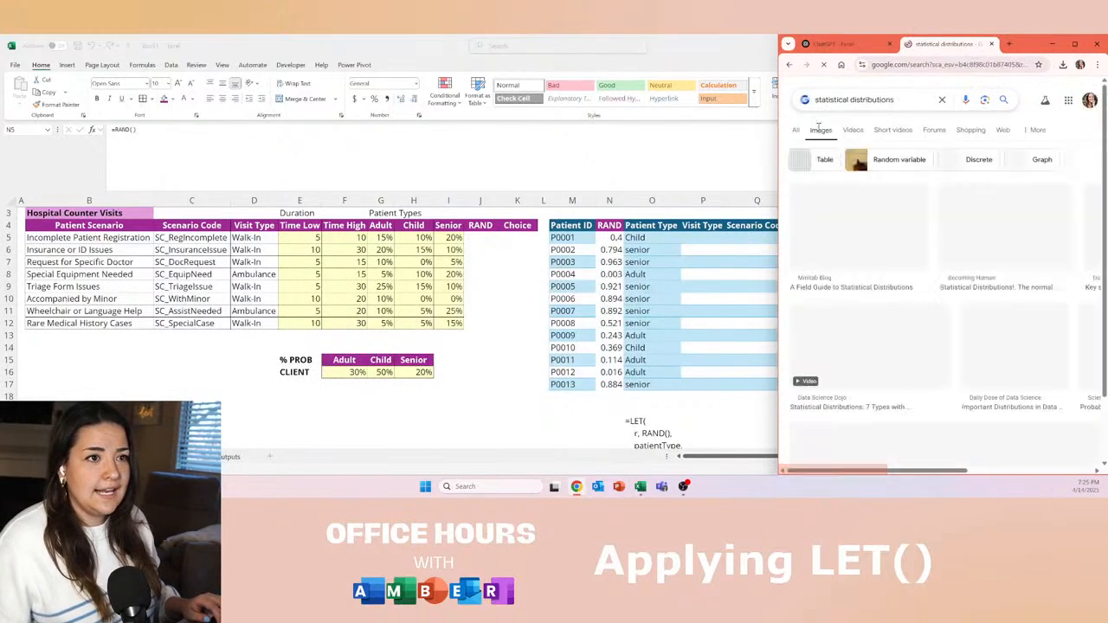
{"action": "left_click", "coordinate": [1075, 43]}
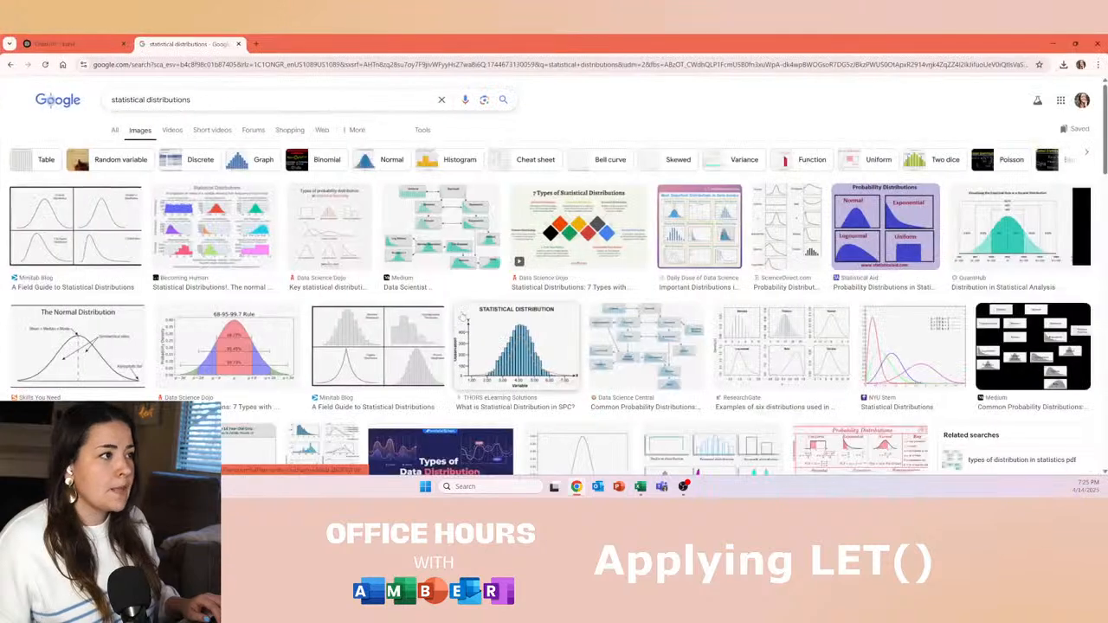
{"action": "left_click", "coordinate": [442, 229]}
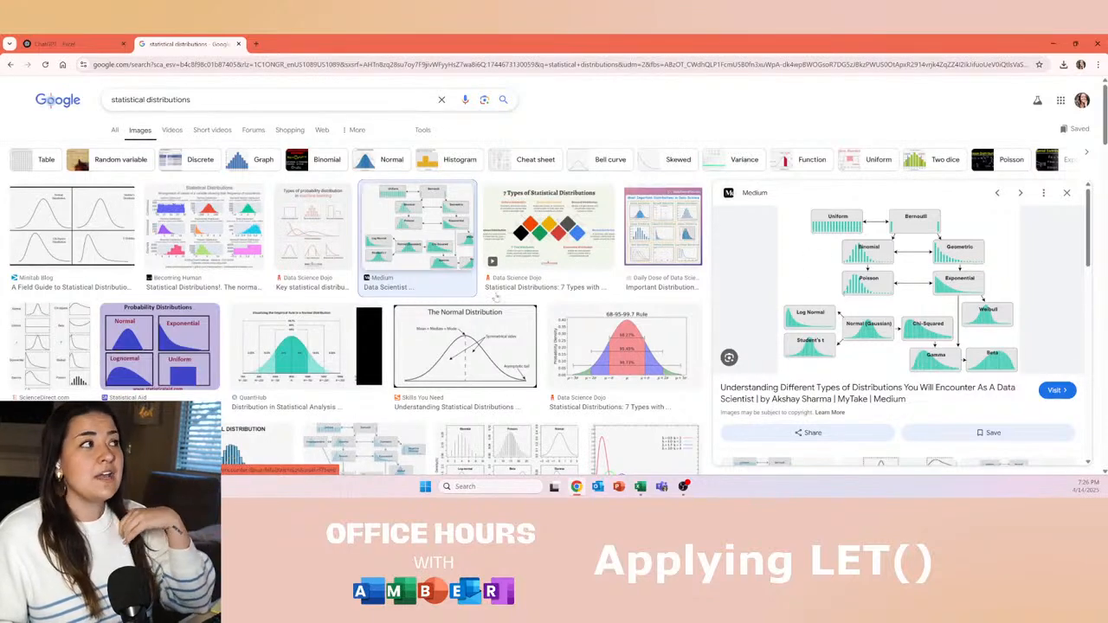
{"action": "left_click_drag", "start_coordinate": [666, 35], "coordinate": [632, 287]}
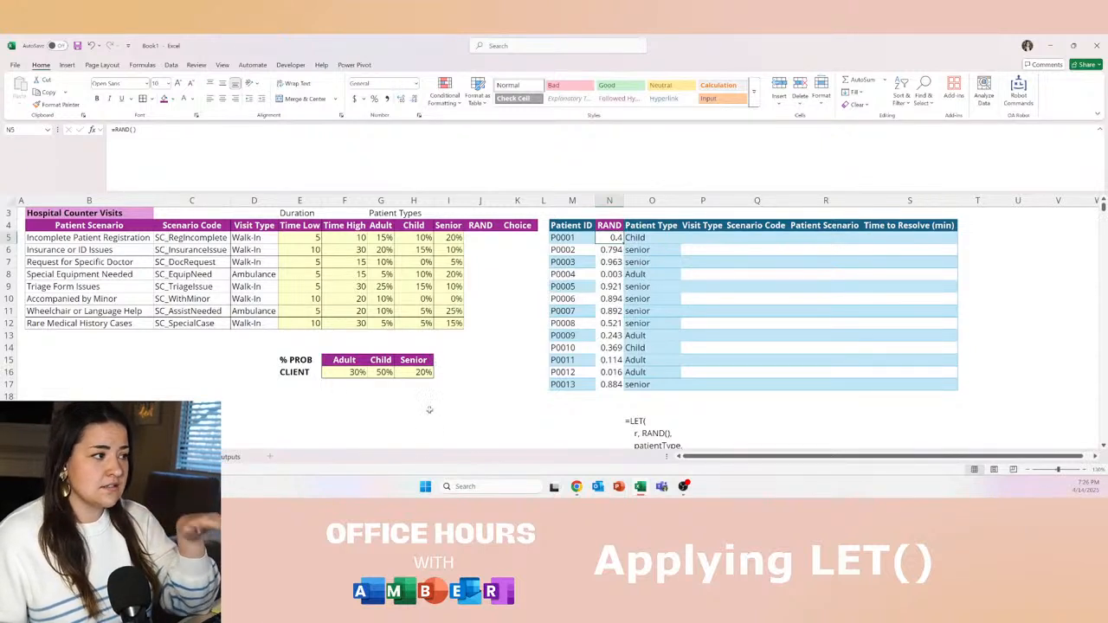
- Review the client probabilities in row 16, the LET formula in O5 and the generated Patient Type column
{"action": "left_click_drag", "start_coordinate": [351, 373], "coordinate": [455, 374]}
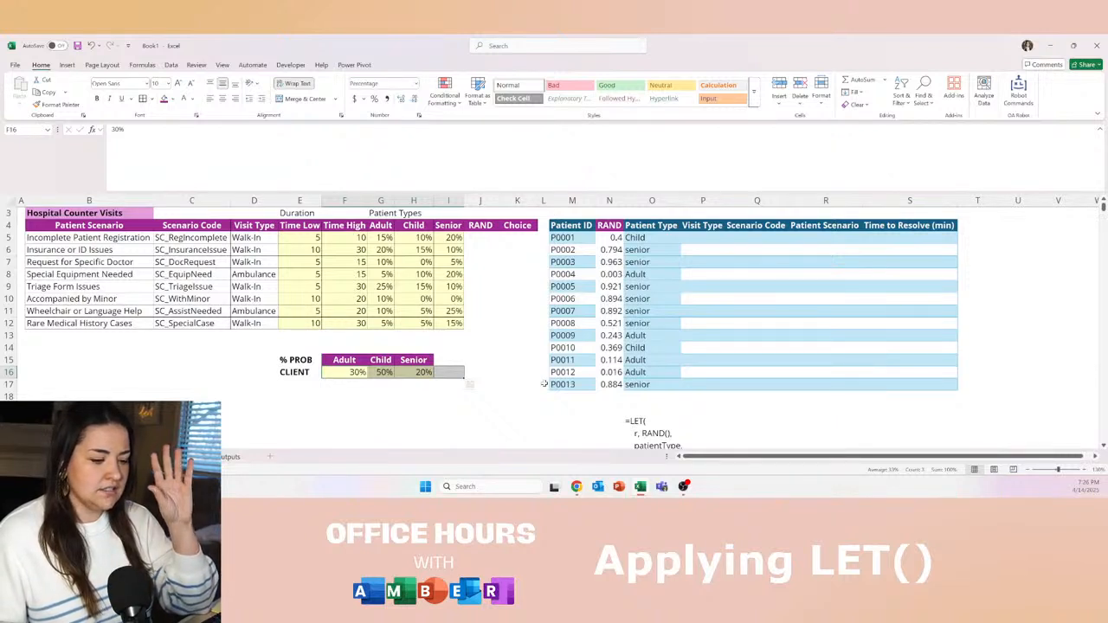
{"action": "left_click", "coordinate": [658, 237]}
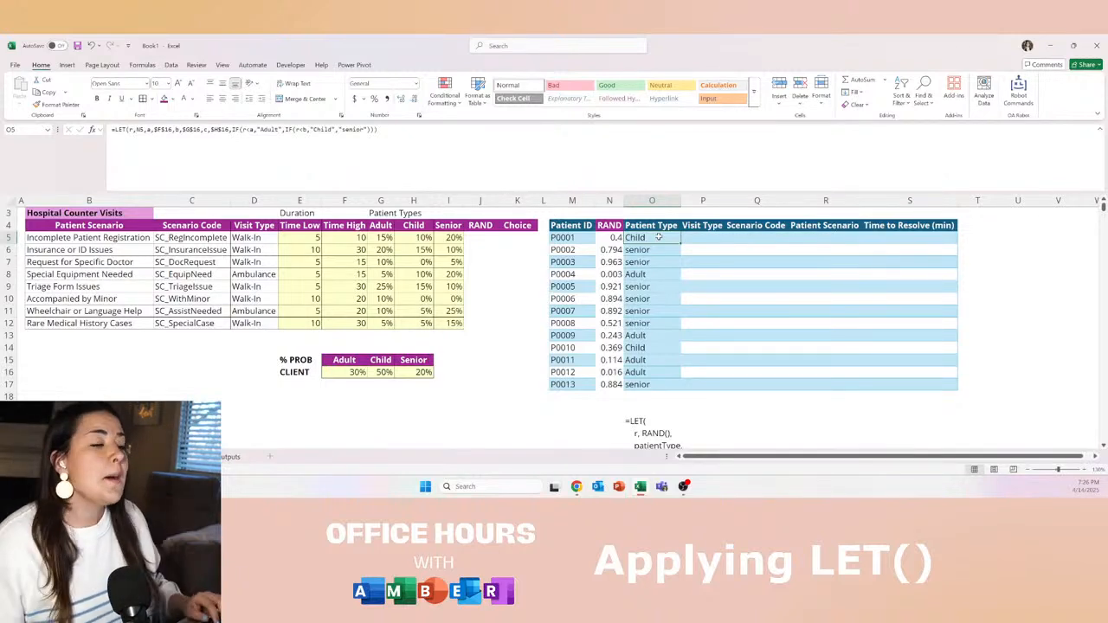
{"action": "left_click", "coordinate": [237, 130]}
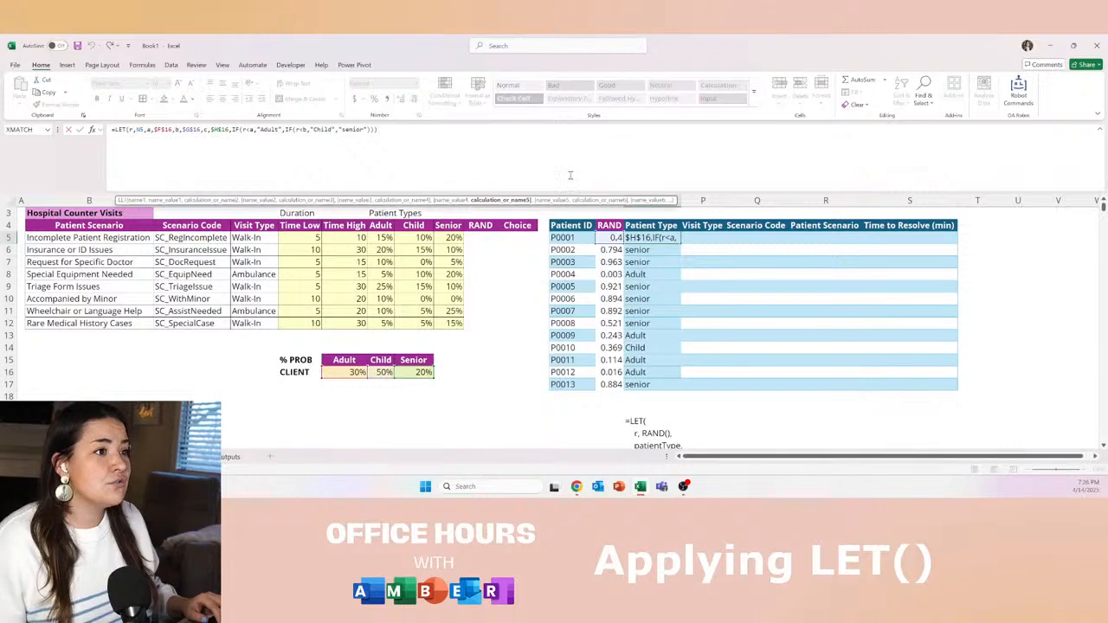
{"action": "key", "text": "Return"}
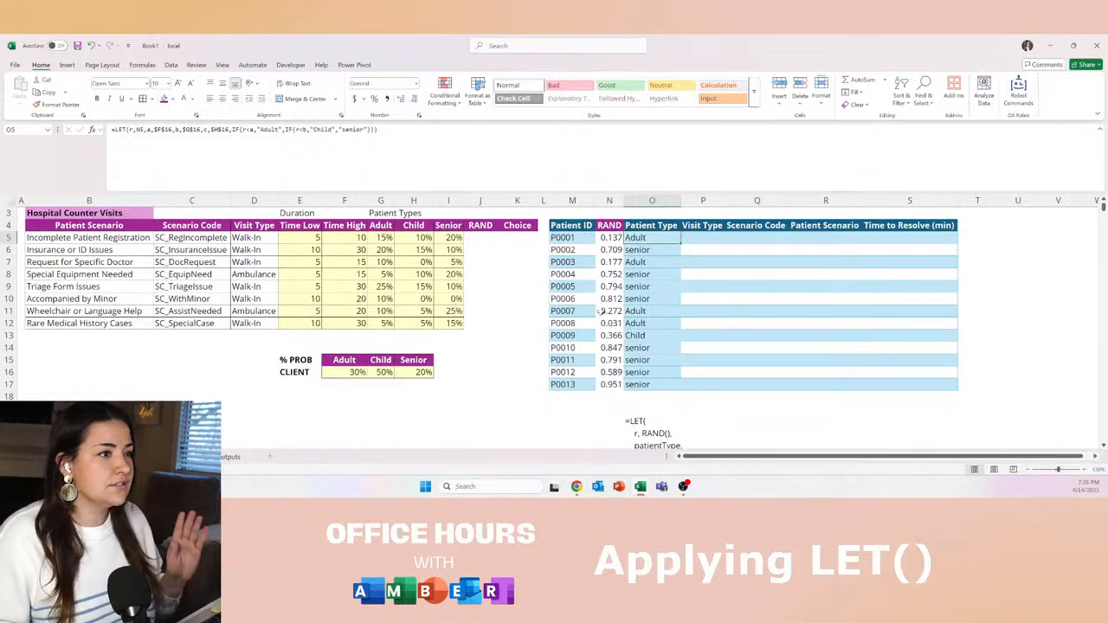
{"action": "left_click", "coordinate": [713, 234]}
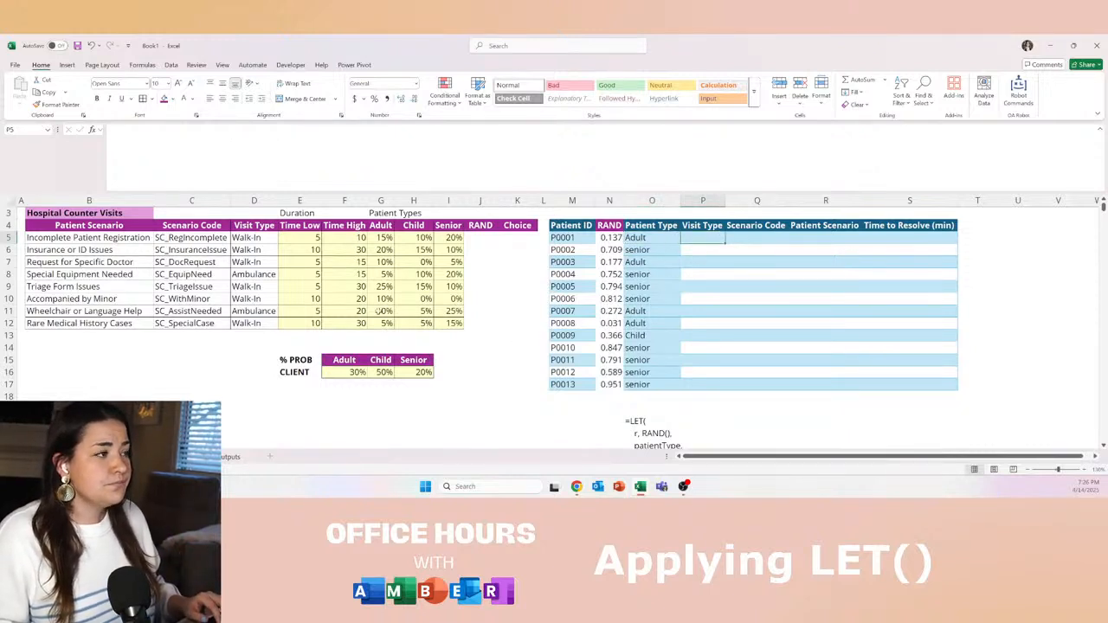
{"action": "left_click_drag", "start_coordinate": [656, 236], "coordinate": [654, 385]}
{"action": "left_click_drag", "start_coordinate": [611, 228], "coordinate": [671, 227]}
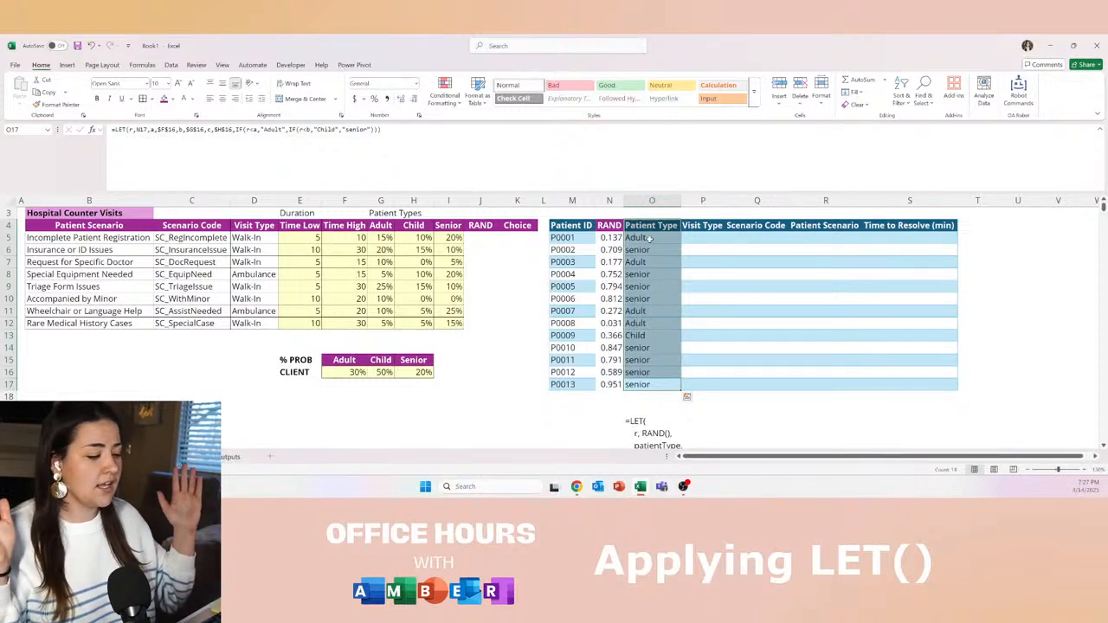
{"action": "key", "text": "Right"}
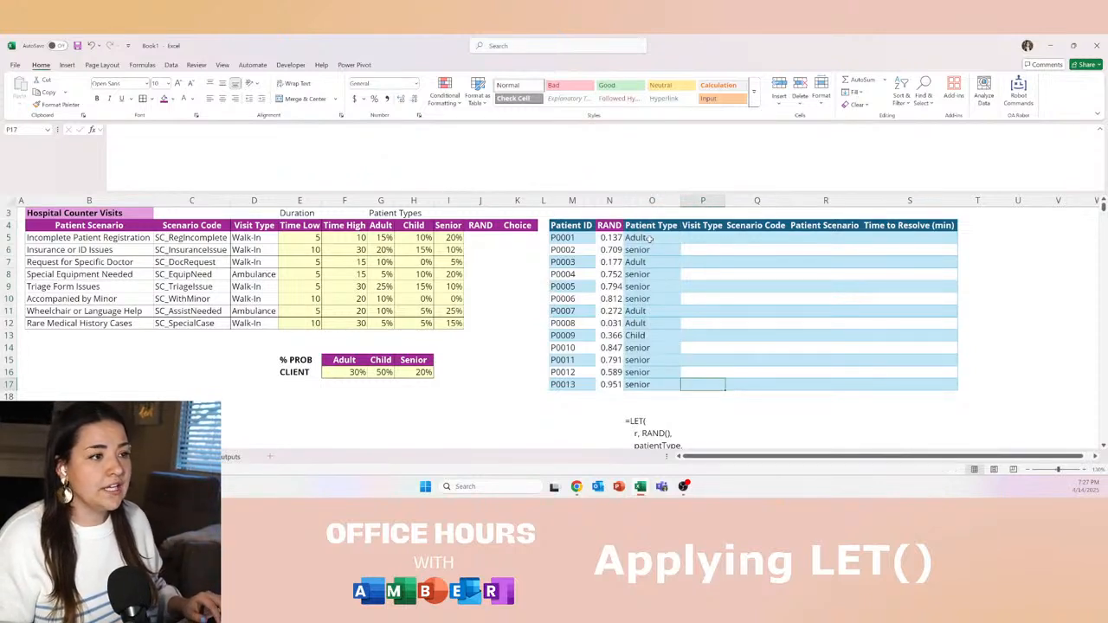
- Replace the formulas in the Patient Type column O4:O17 with their values
{"action": "left_click_drag", "start_coordinate": [651, 225], "coordinate": [643, 387]}
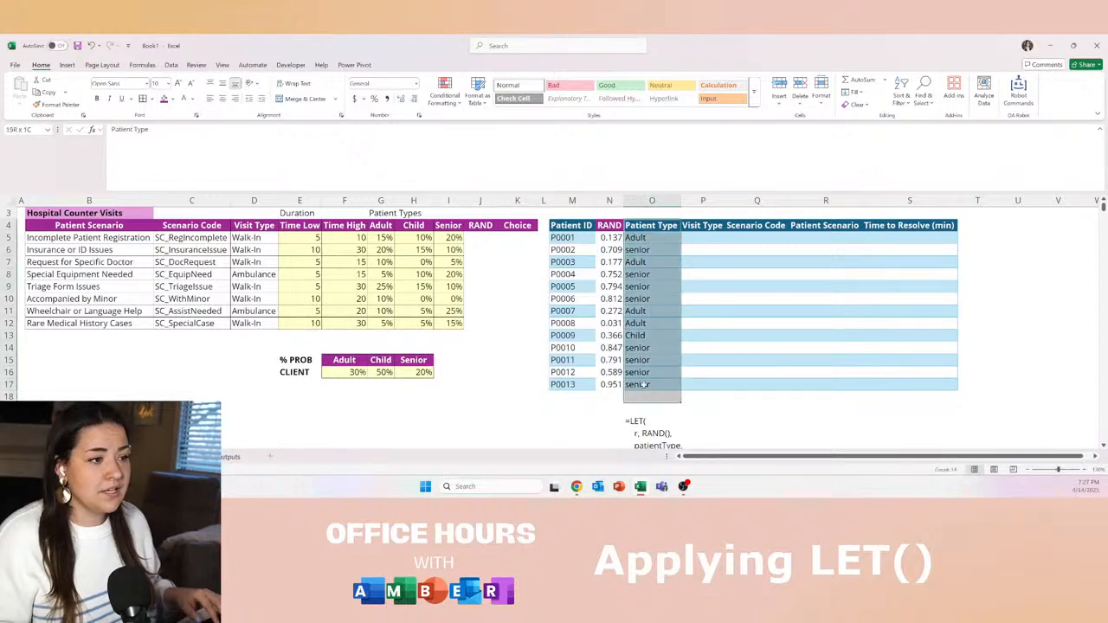
{"action": "key", "text": "ctrl+c"}
{"action": "key", "text": "ctrl+shift+v"}
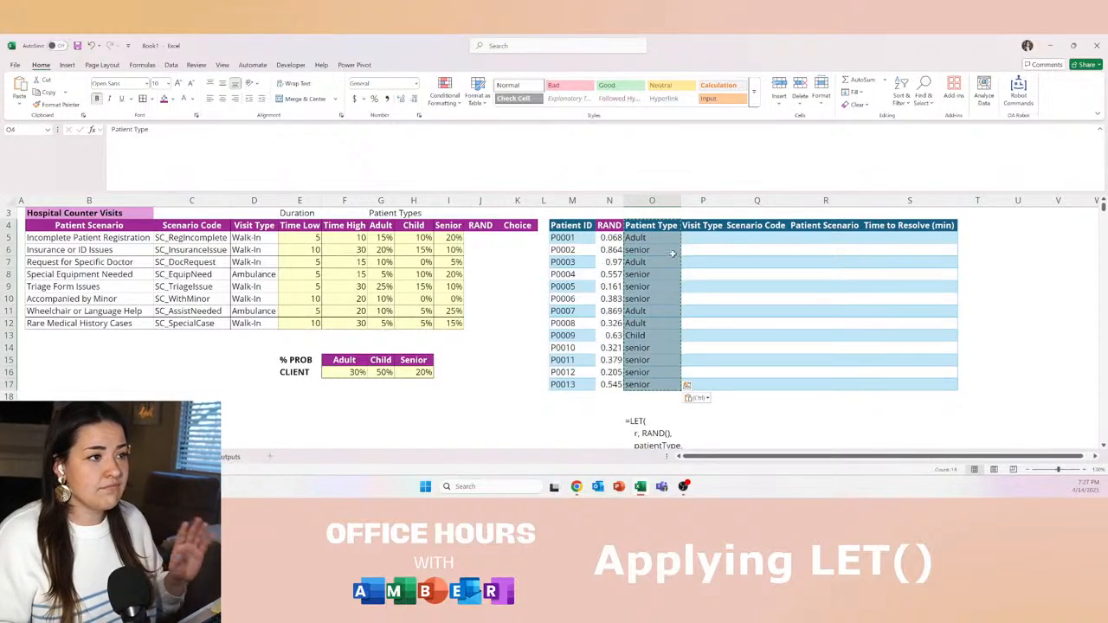
{"action": "key", "text": "Down"}
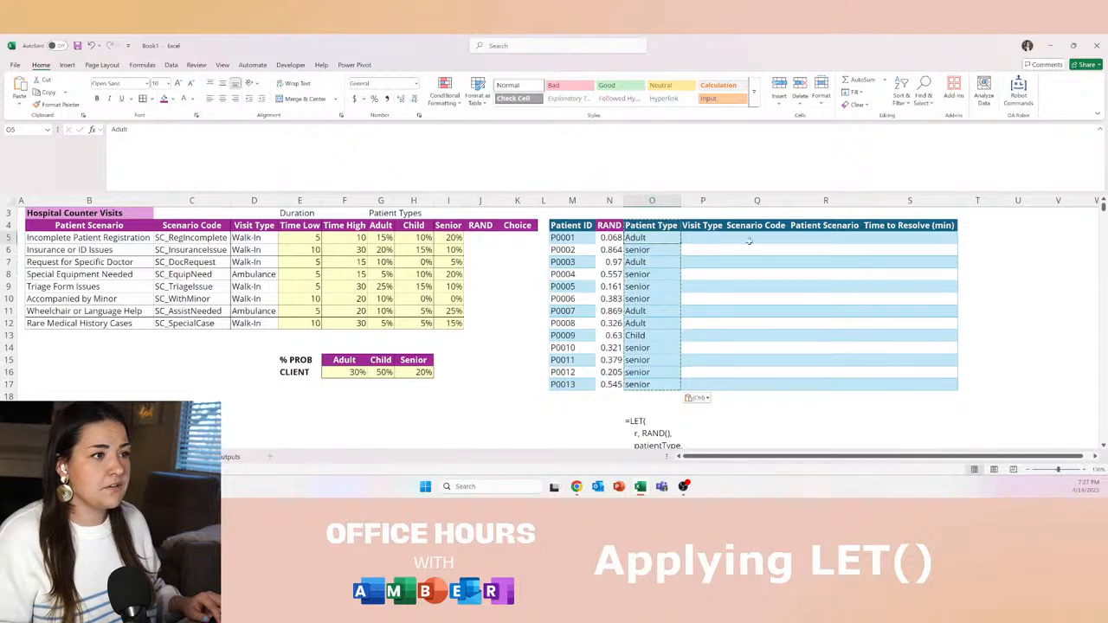
- Move the empty Visit Type through Time to Resolve block, P4:S17, so that it starts at AA4
{"action": "left_click", "coordinate": [707, 226]}
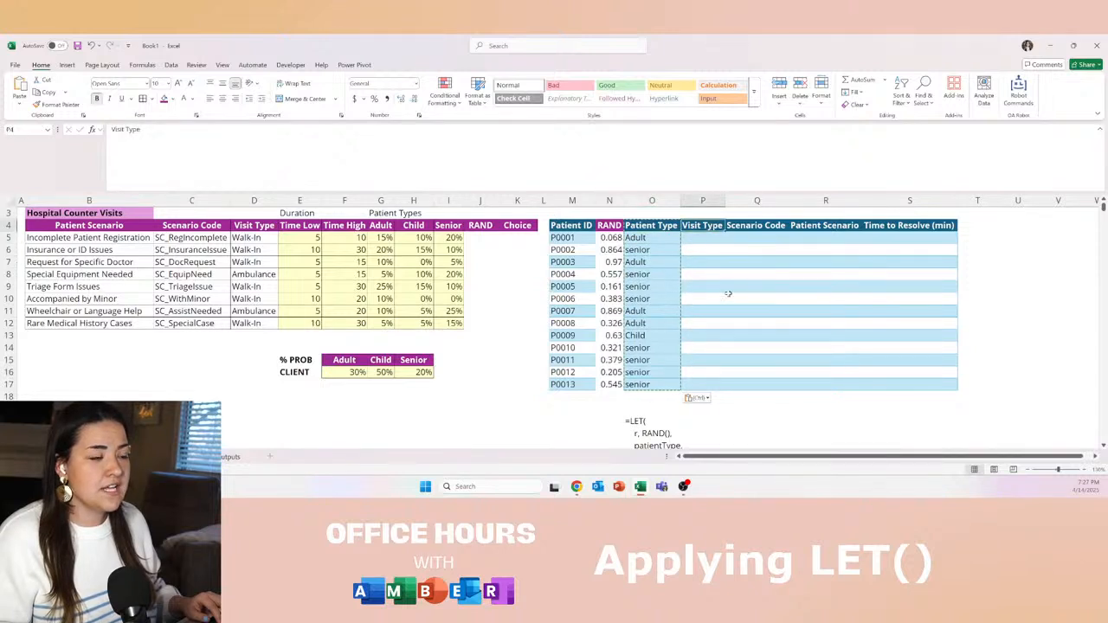
{"action": "left_click", "coordinate": [641, 227]}
{"action": "key", "text": "ctrl+shift+Down"}
{"action": "left_click_drag", "start_coordinate": [698, 227], "coordinate": [913, 387]}
{"action": "key", "text": "ctrl+c"}
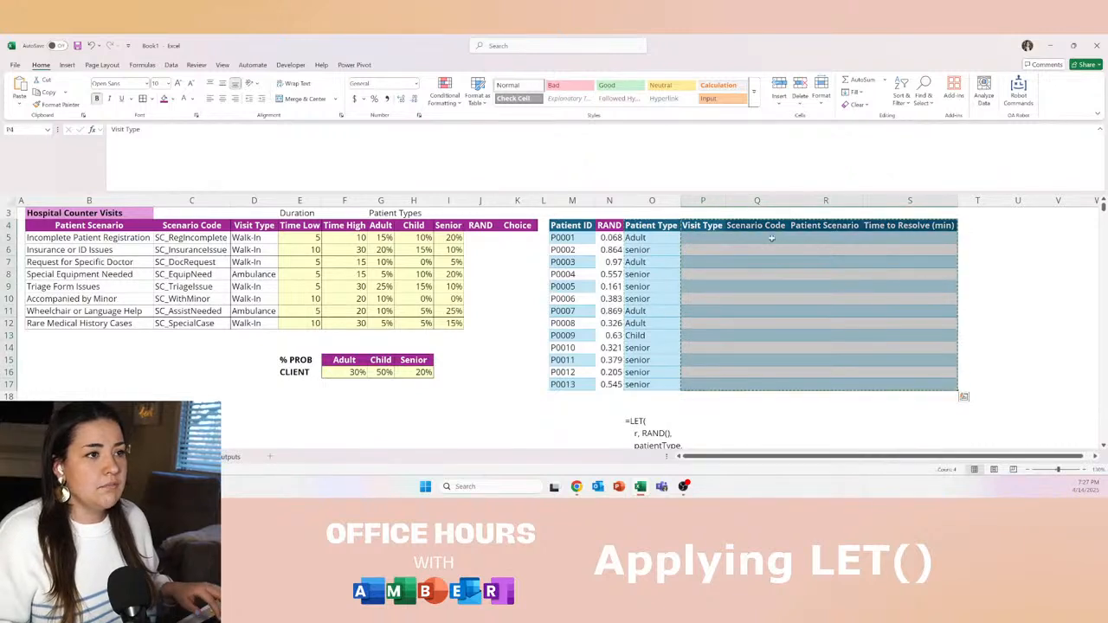
{"action": "left_click_drag", "start_coordinate": [100, 239], "coordinate": [113, 328]}
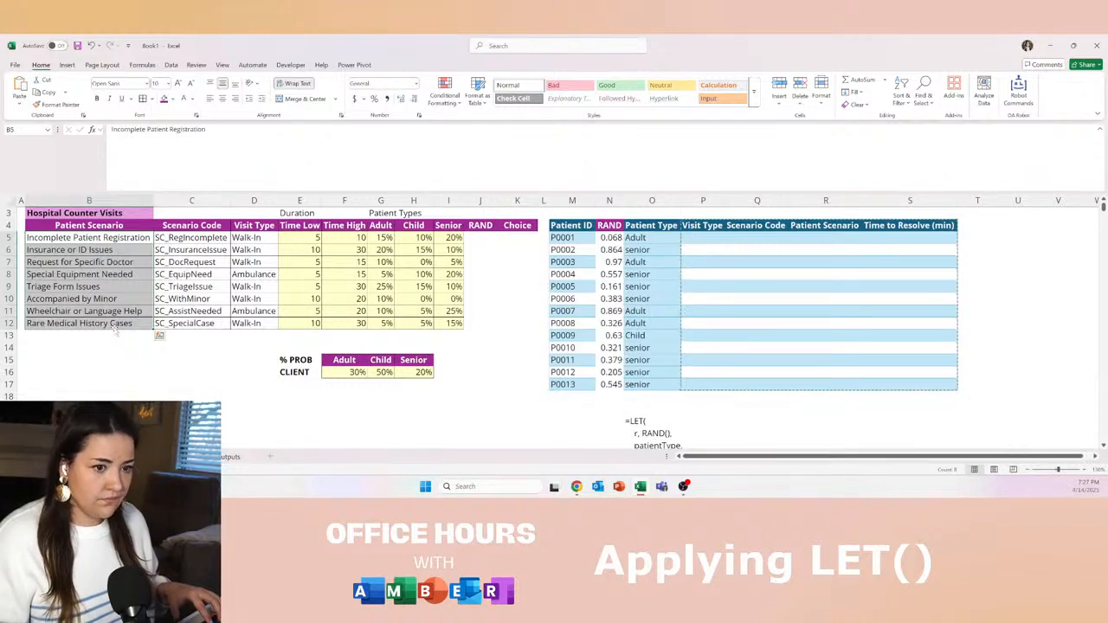
{"action": "left_click", "coordinate": [704, 226]}
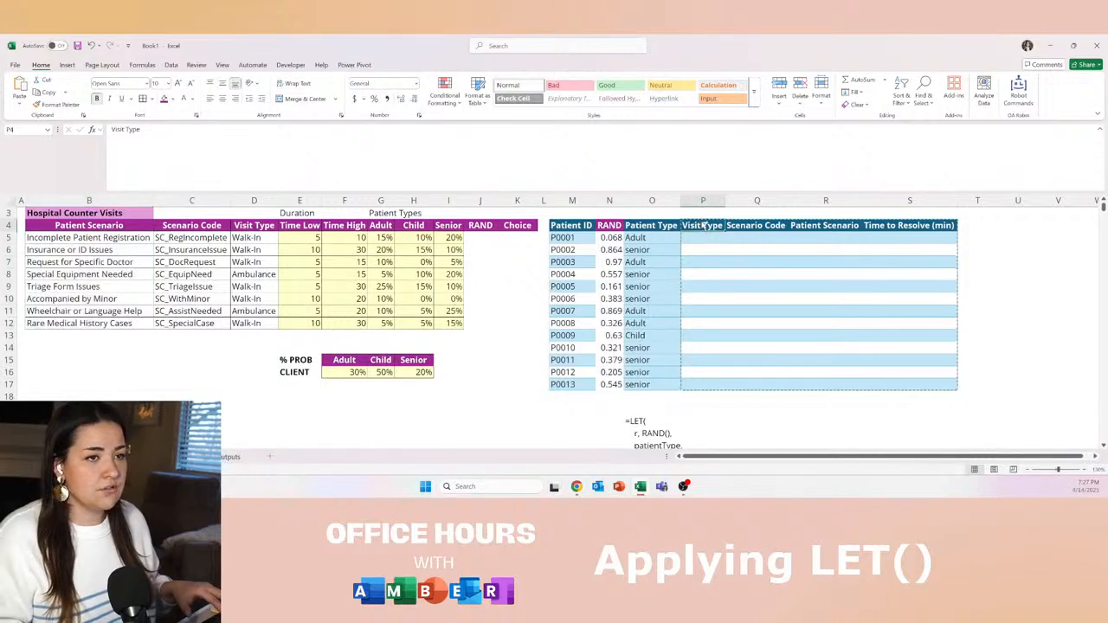
{"action": "key", "text": "shift+Right"}
{"action": "key", "text": "shift+Right"}
{"action": "key", "text": "shift+Right"}
{"action": "key", "text": "shift+Down"}
{"action": "key", "text": "shift+Down"}
{"action": "key", "text": "shift+Down"}
{"action": "key", "text": "shift+Down"}
{"action": "key", "text": "shift+Down"}
{"action": "key", "text": "shift+Down"}
{"action": "key", "text": "shift+Down"}
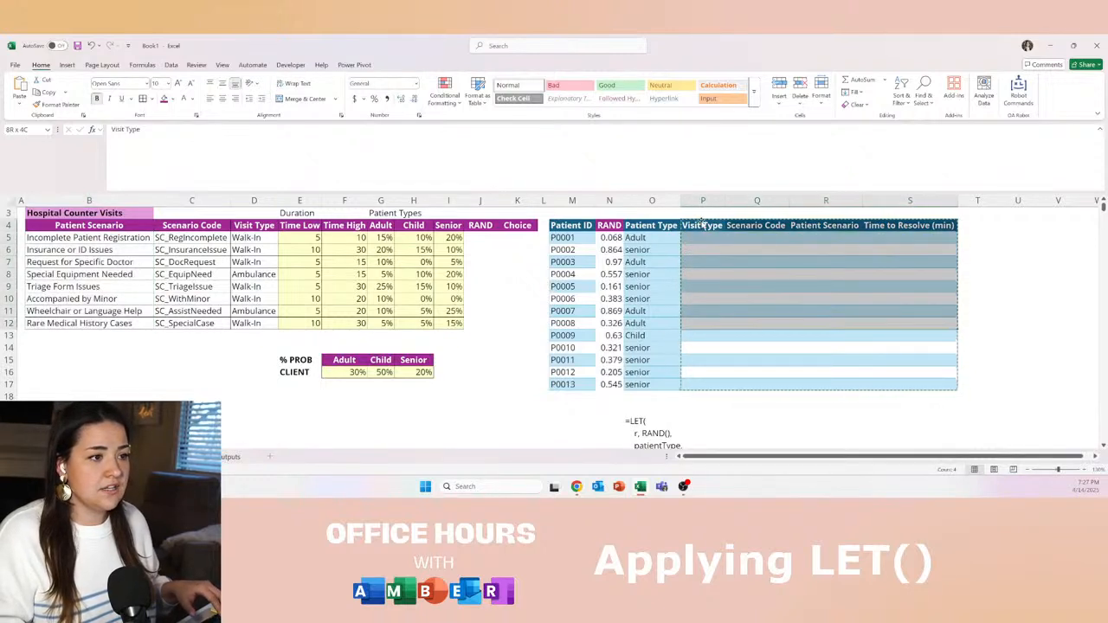
{"action": "key", "text": "shift+Down"}
{"action": "key", "text": "shift+Down"}
{"action": "key", "text": "shift+Down"}
{"action": "key", "text": "shift+Down"}
{"action": "key", "text": "shift+Down"}
{"action": "key", "text": "shift+Down"}
{"action": "key", "text": "ctrl+Right"}
{"action": "key", "text": "Right"}
{"action": "key", "text": "Right"}
{"action": "key", "text": "Right"}
{"action": "key", "text": "Right"}
{"action": "key", "text": "Right"}
{"action": "key", "text": "Right"}
{"action": "key", "text": "Right"}
{"action": "key", "text": "Right"}
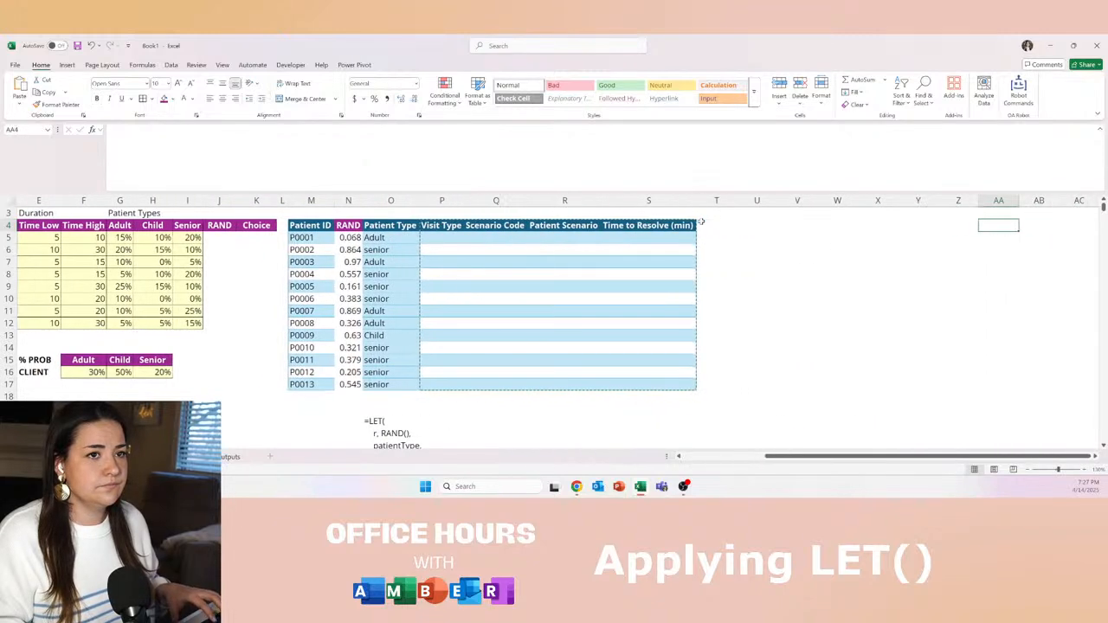
{"action": "key", "text": "ctrl+v"}
- Enter =TRANSPOSE(C5:C12) in P4 to lay the scenario codes across the row beside Patient Type
{"action": "key", "text": "ctrl+Left"}
{"action": "key", "text": "ctrl+Left"}
{"action": "key", "text": "ctrl+Left"}
{"action": "key", "text": "ctrl+Right"}
{"action": "key", "text": "ctrl+Right"}
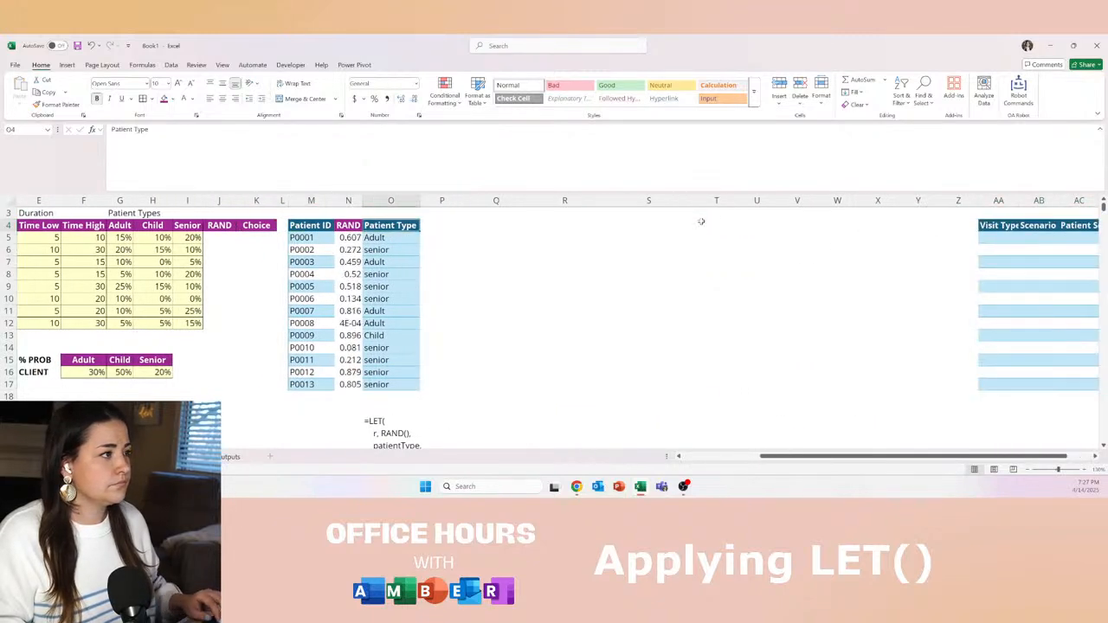
{"action": "key", "text": "Right"}
{"action": "type", "text": "=transpose("}
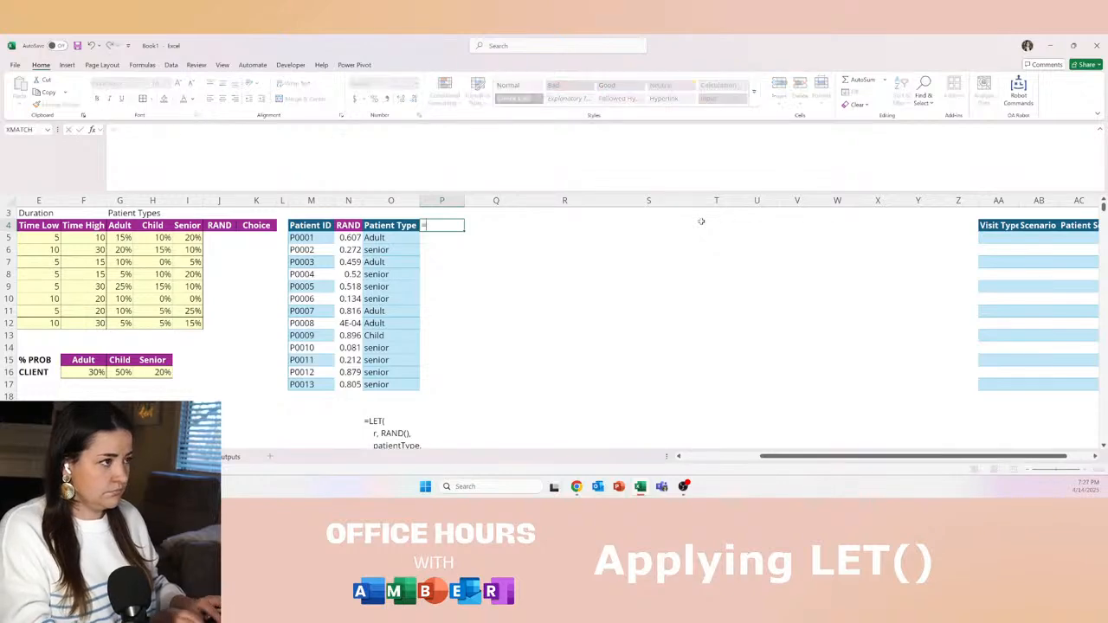
{"action": "key", "text": "ctrl+Left"}
{"action": "key", "text": "ctrl+Left"}
{"action": "key", "text": "ctrl+Left"}
{"action": "key", "text": "ctrl+Left"}
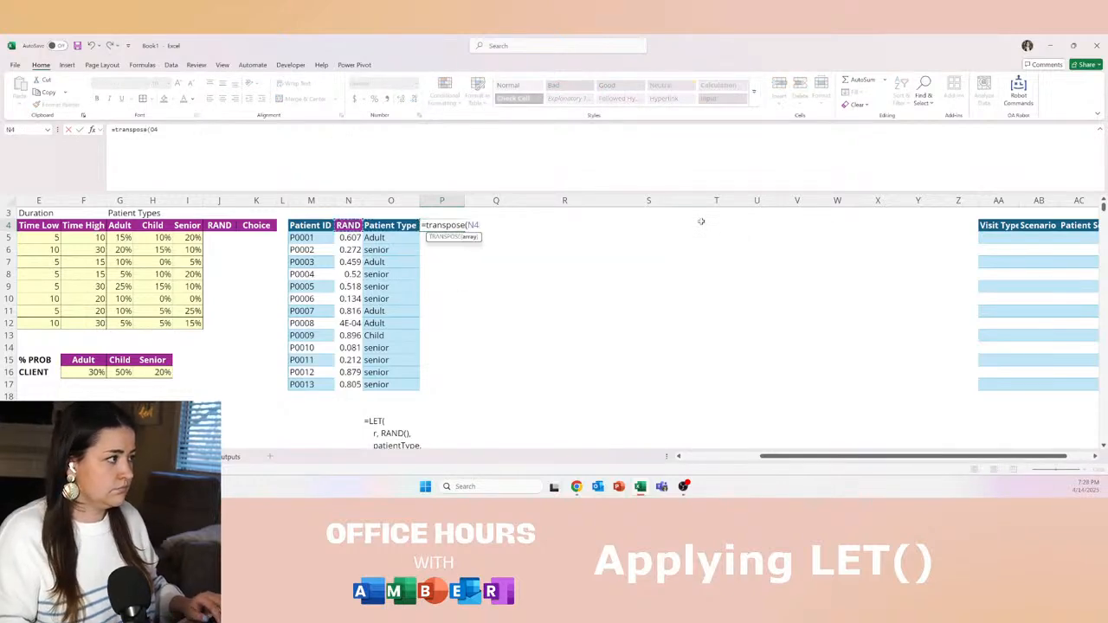
{"action": "key", "text": "Down"}
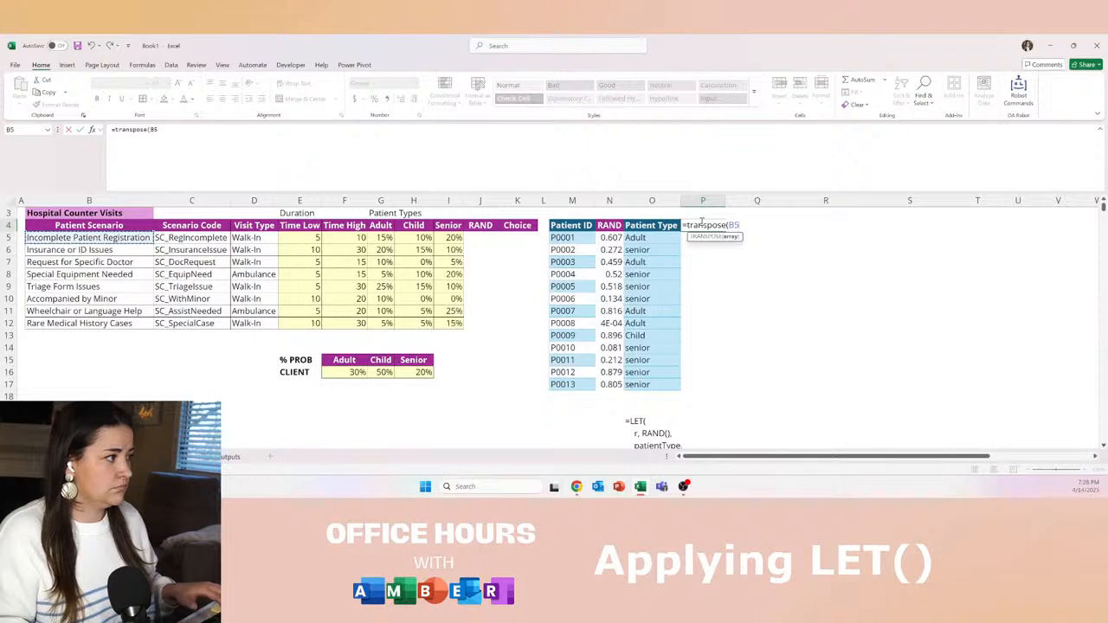
{"action": "key", "text": "Right"}
{"action": "key", "text": "ctrl+shift+Down"}
{"action": "key", "text": "Left"}
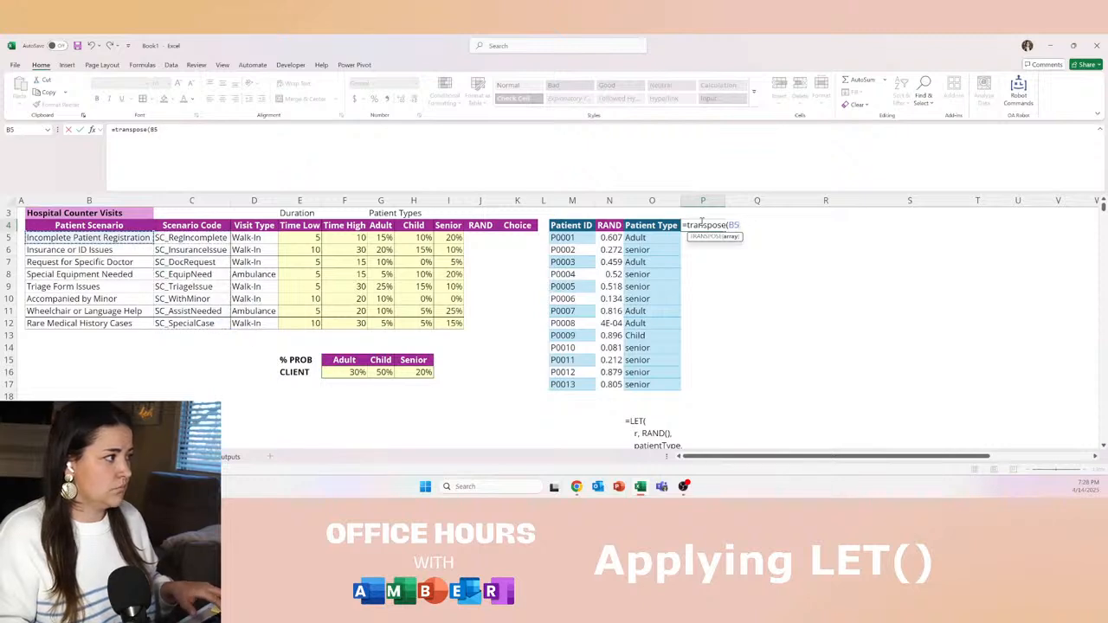
{"action": "key", "text": "ctrl+shift+Up"}
{"action": "key", "text": "Right"}
{"action": "key", "text": "ctrl+shift+Down"}
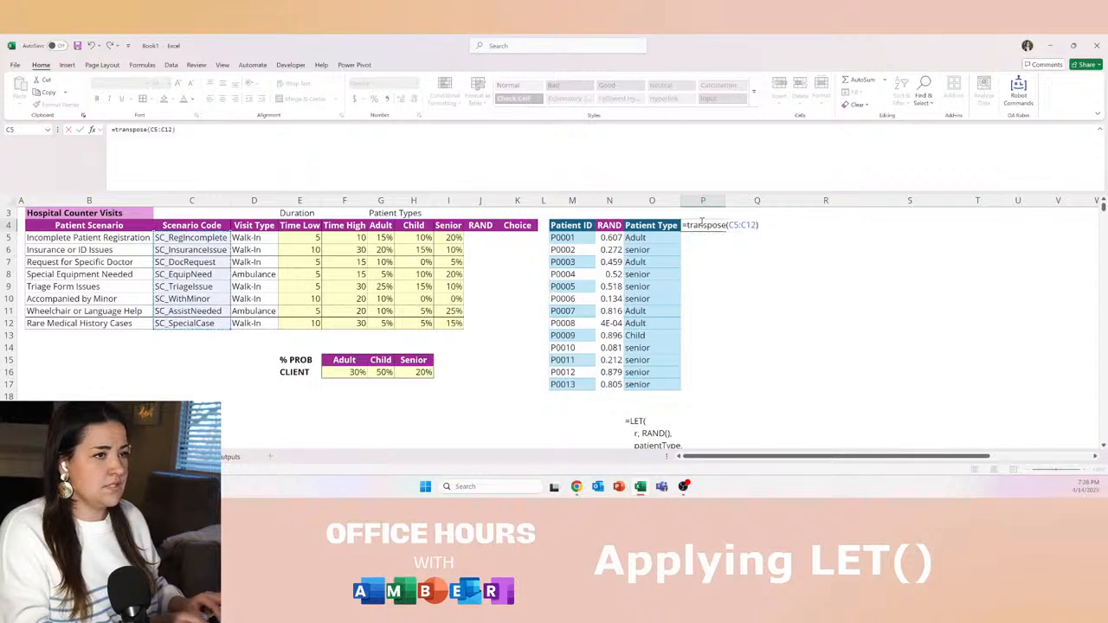
{"action": "key", "text": "ctrl+Return"}
- Replace the transposed scenario codes in P4:W4 with their plain values
{"action": "key", "text": "ctrl+shift+Right"}
{"action": "key", "text": "ctrl+c"}
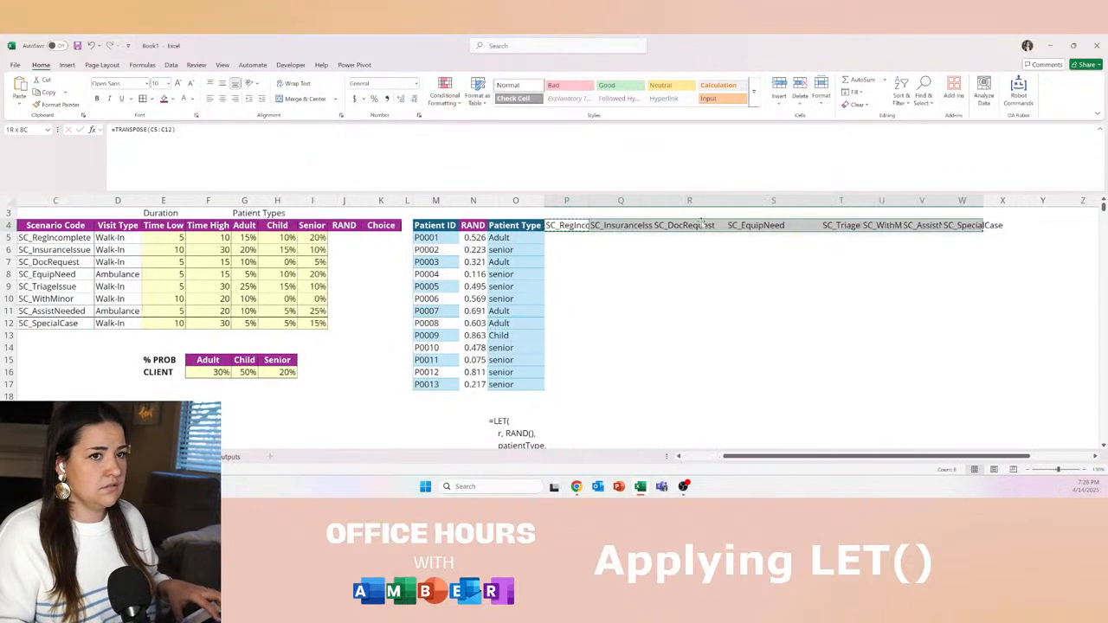
{"action": "key", "text": "ctrl+shift+v"}
{"action": "key", "text": "Down"}
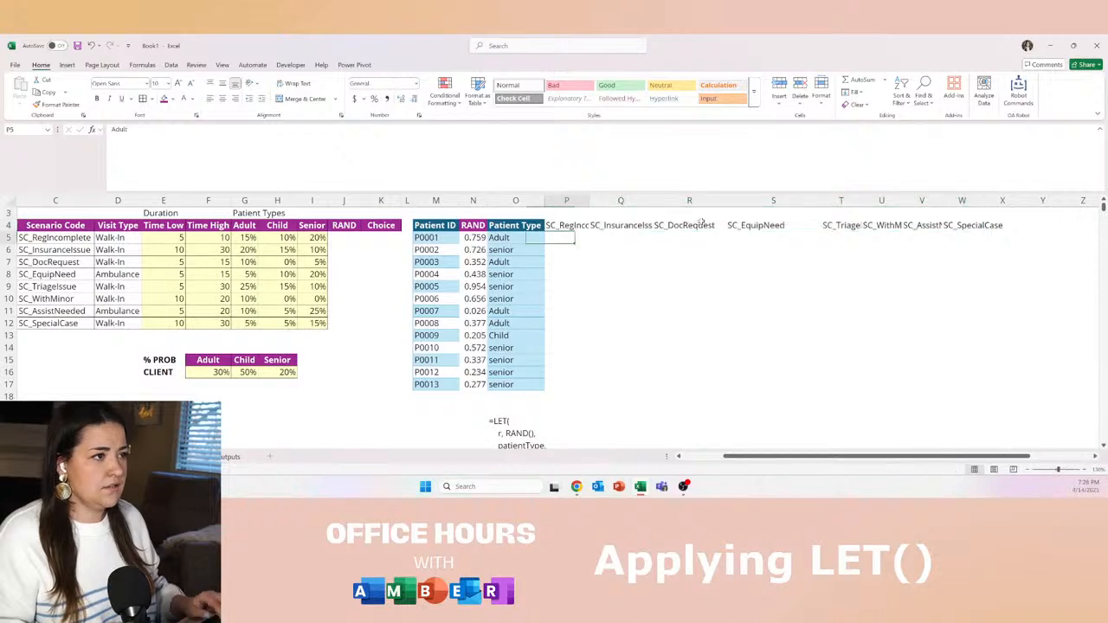
{"action": "type", "text": "="}
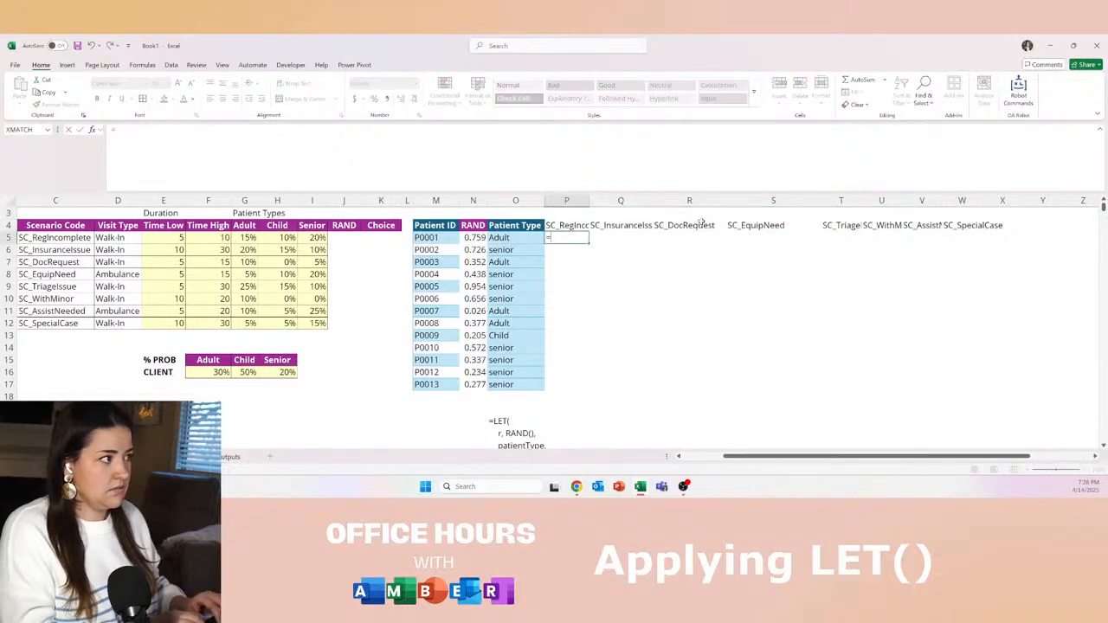
{"action": "type", "text": "xlookkup("}
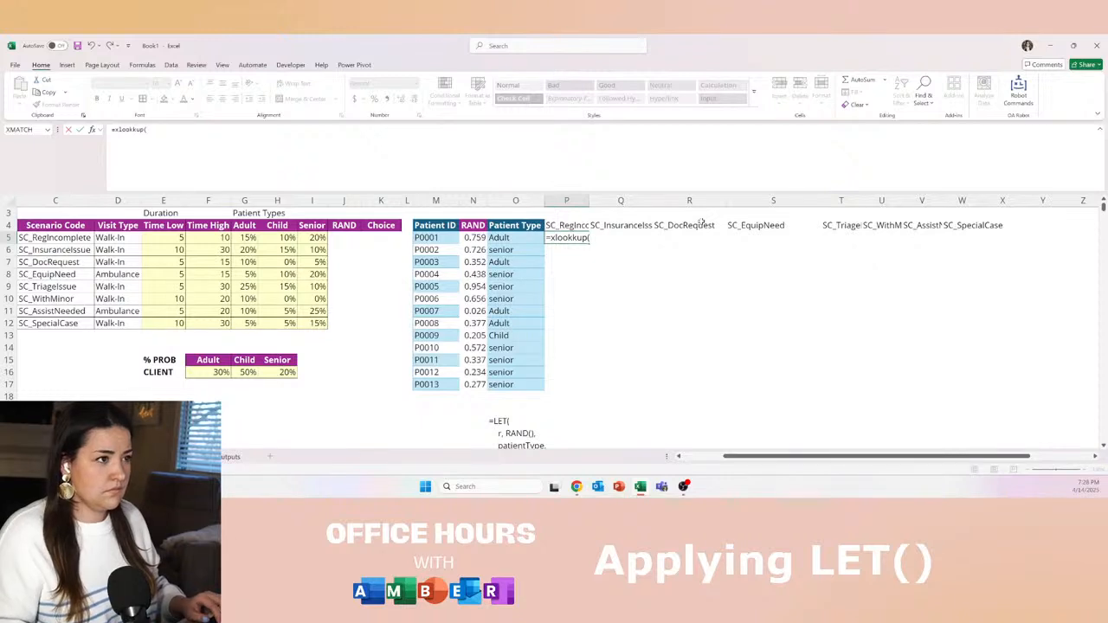
{"action": "key", "text": "Escape"}
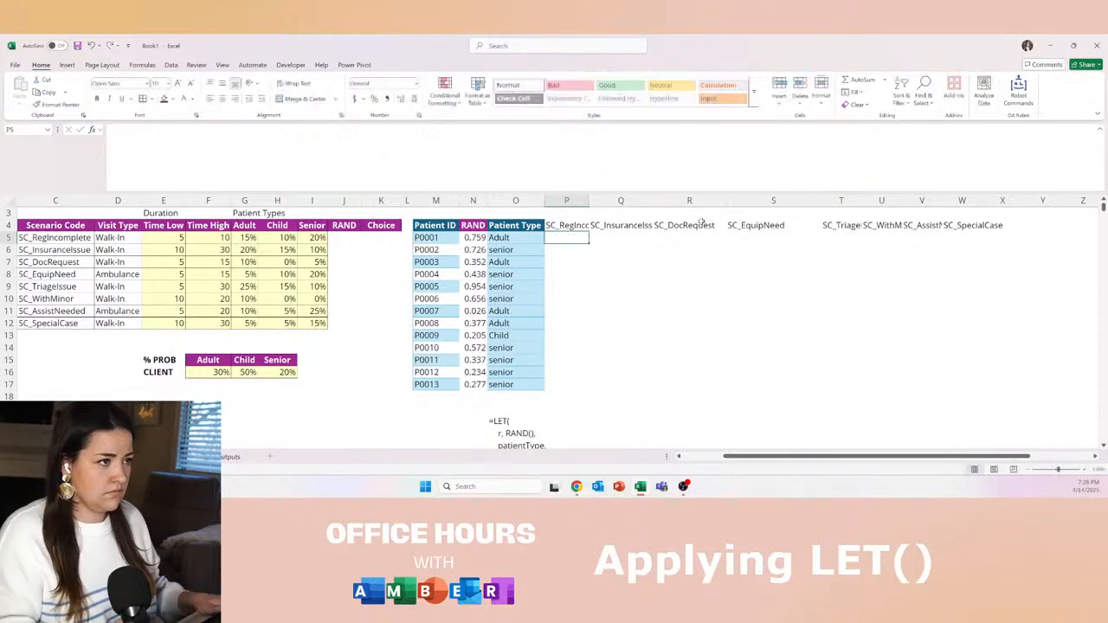
{"action": "type", "text": "=xlookup("}
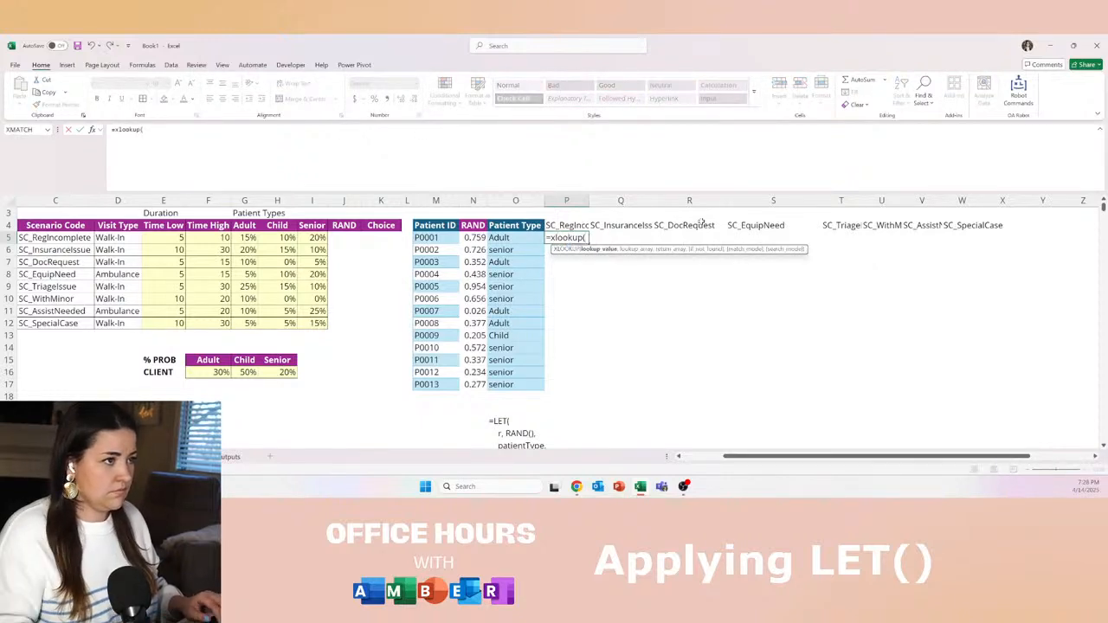
{"action": "key", "text": "Up"}
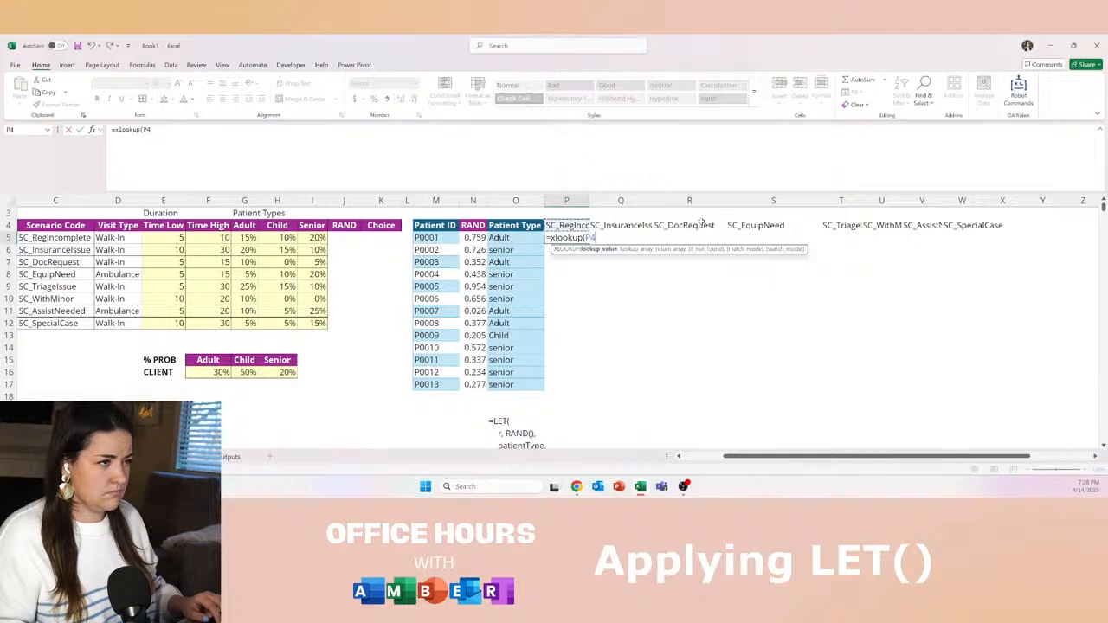
{"action": "key", "text": "Escape"}
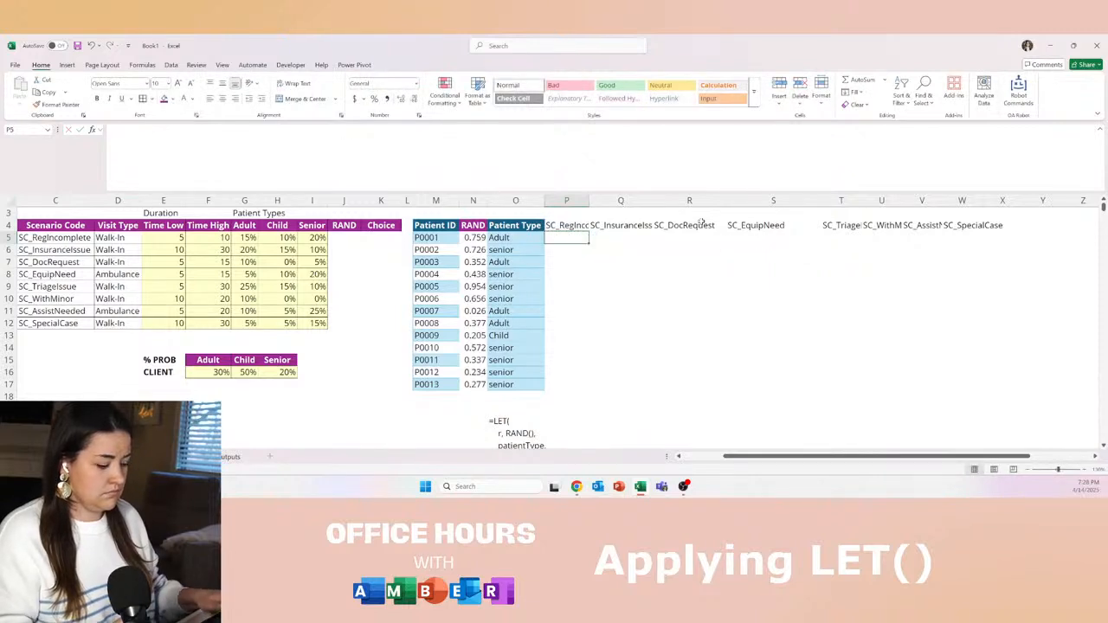
{"action": "type", "text": "="}
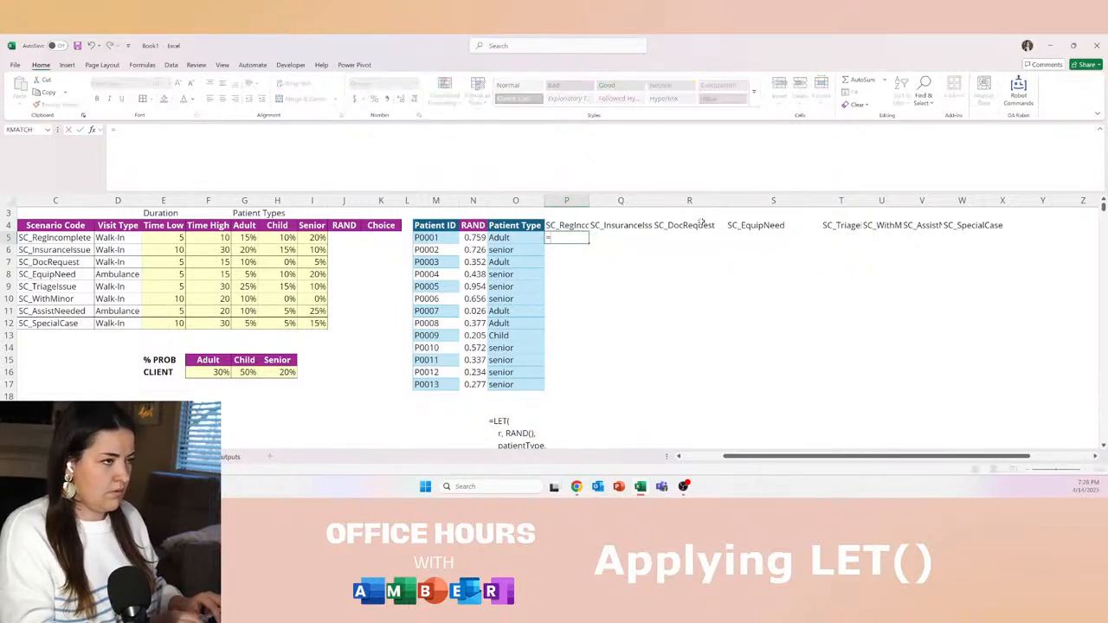
{"action": "type", "text": "sumifs("}
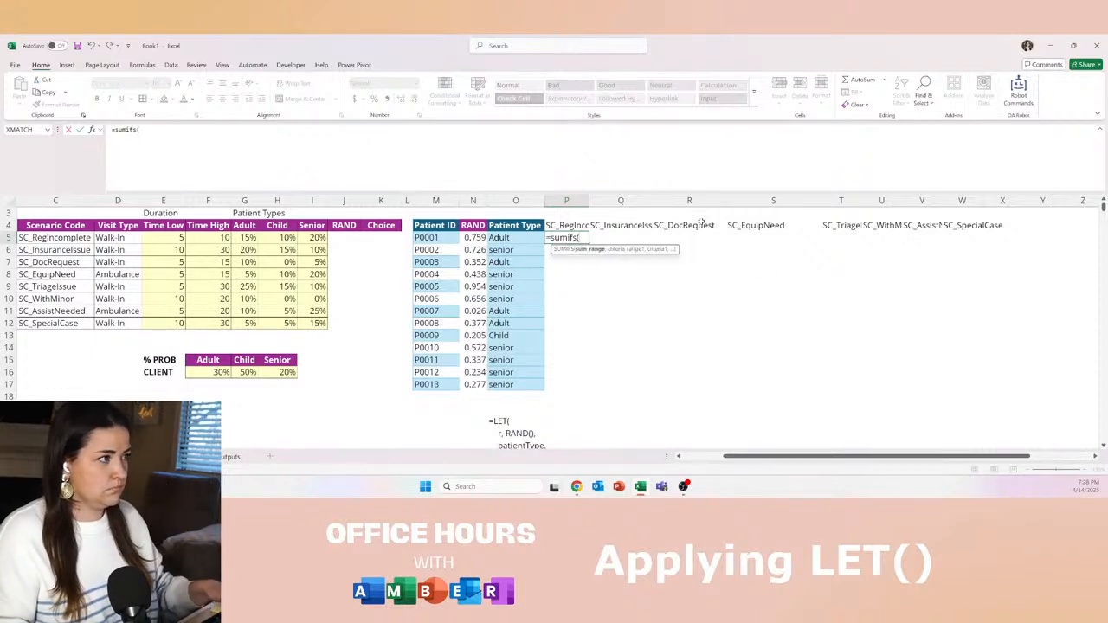
{"action": "key", "text": "Escape"}
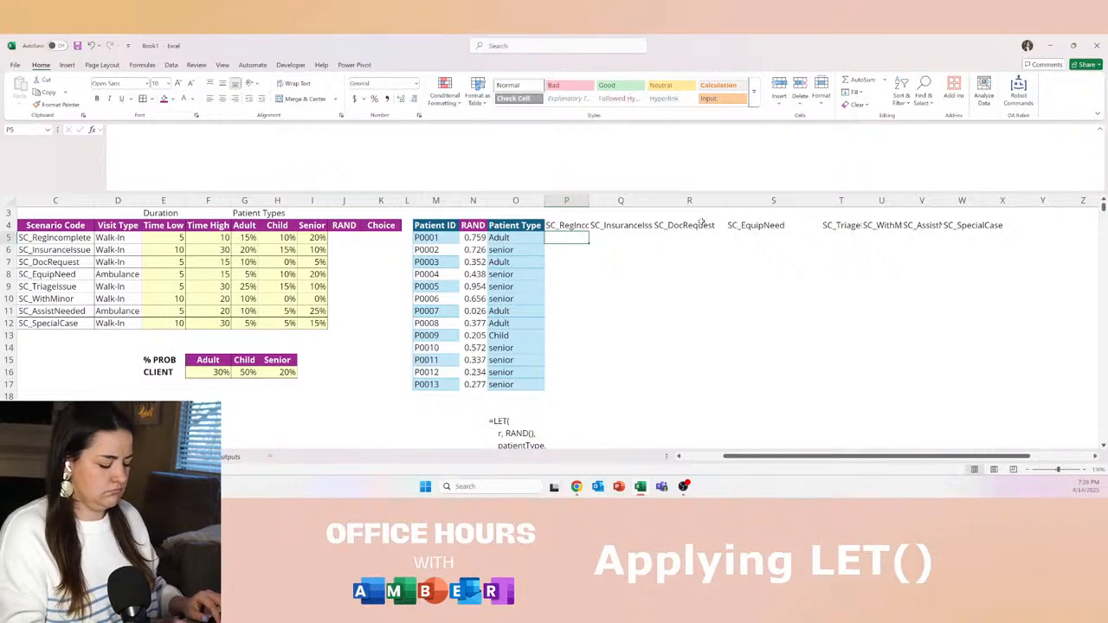
{"action": "type", "text": "="}
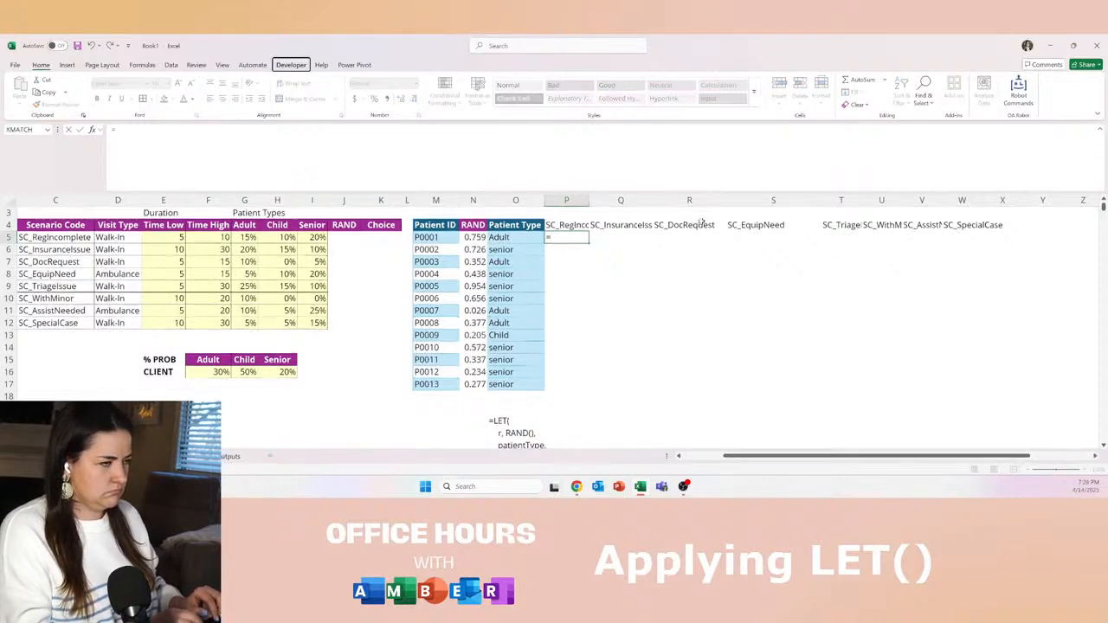
{"action": "key", "text": "alt+l"}
{"action": "key", "text": "Escape"}
{"action": "key", "text": "Escape"}
{"action": "type", "text": "=in"}
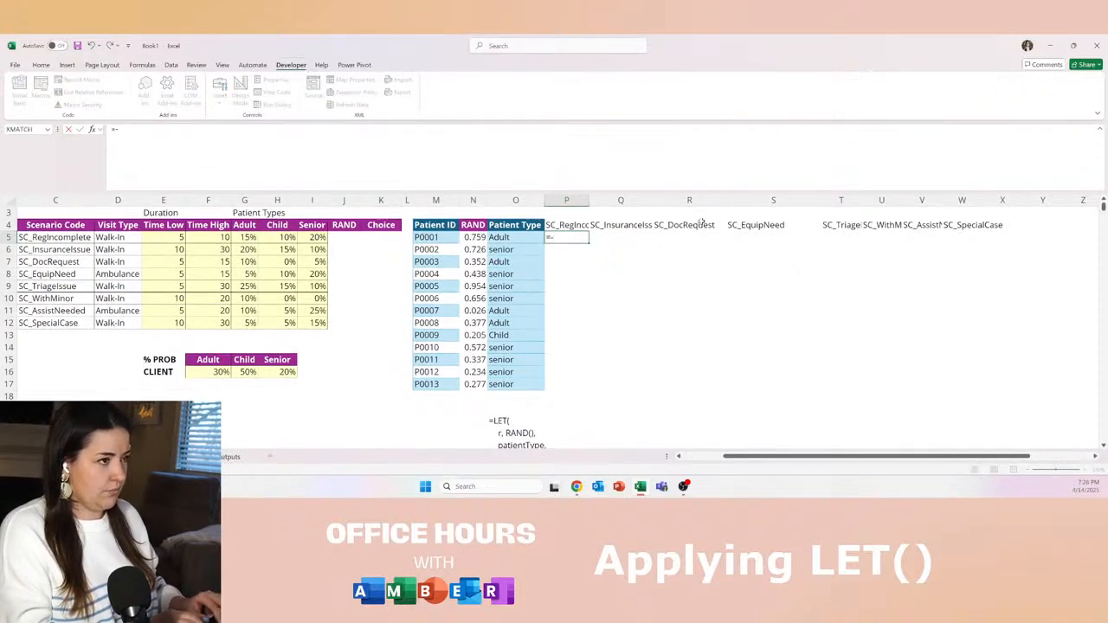
{"action": "key", "text": "Escape"}
{"action": "key", "text": "Escape"}
{"action": "type", "text": "=index"}
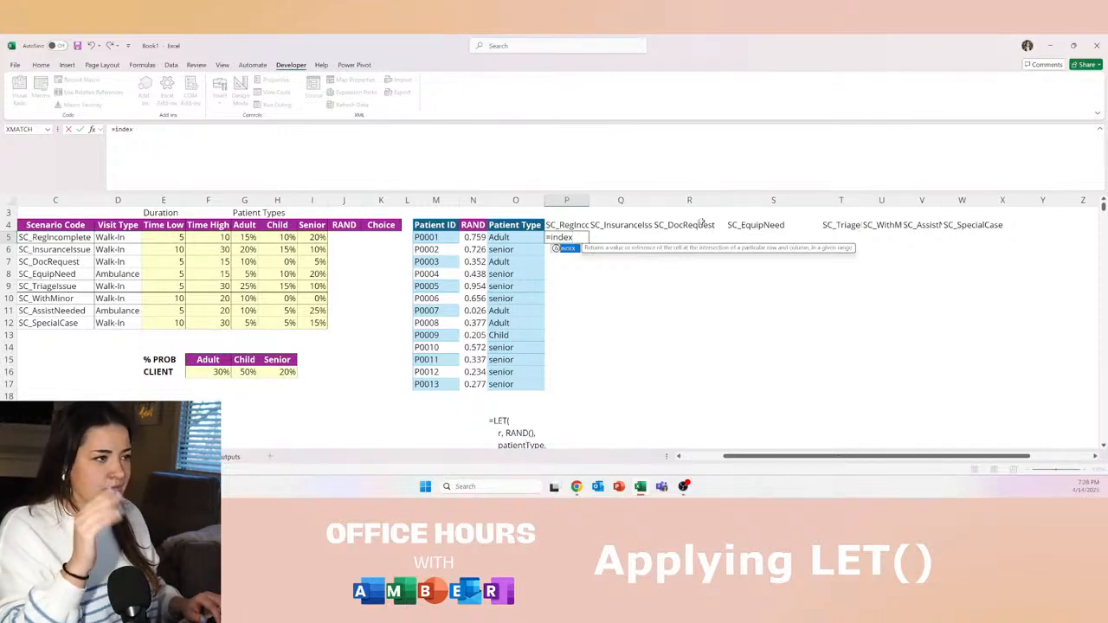
{"action": "key", "text": "BackSpace"}
{"action": "key", "text": "BackSpace"}
{"action": "key", "text": "BackSpace"}
{"action": "key", "text": "BackSpace"}
{"action": "key", "text": "BackSpace"}
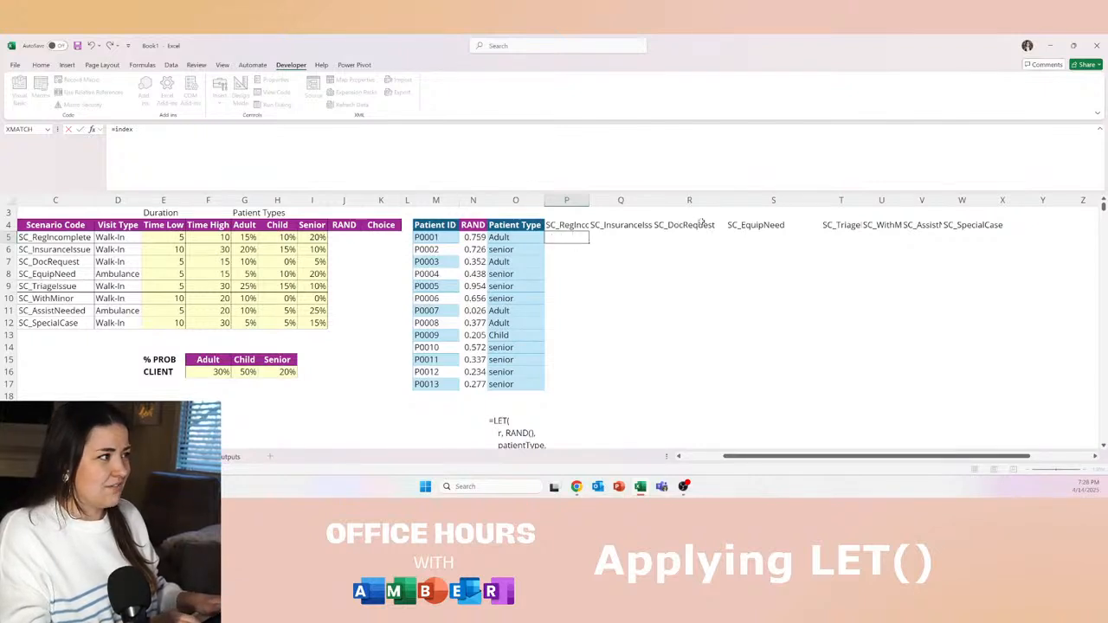
{"action": "type", "text": "xl"}
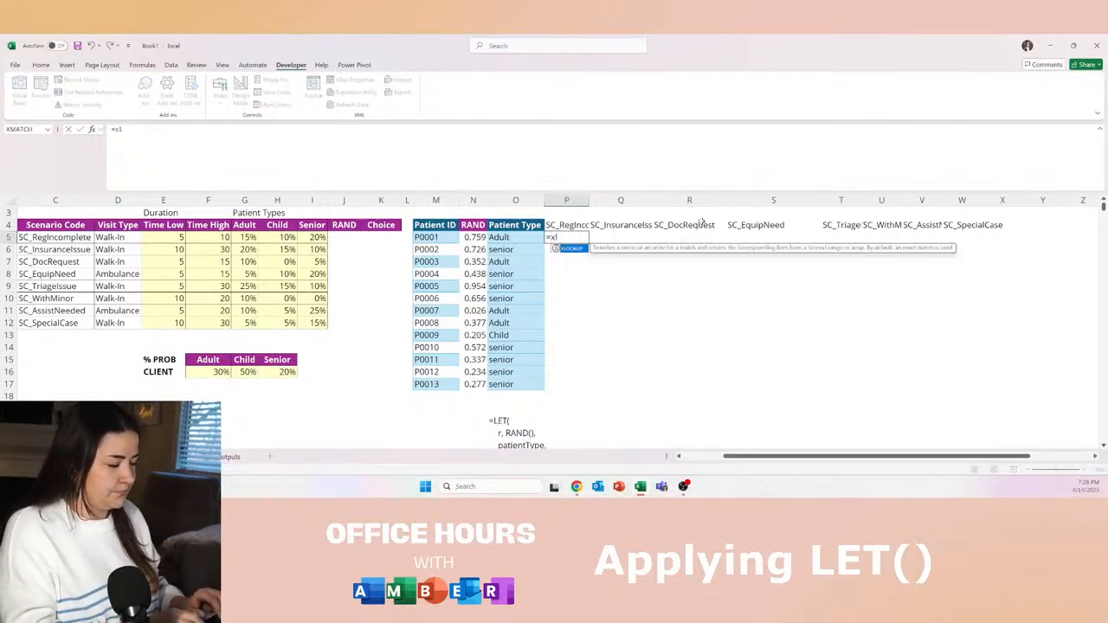
{"action": "key", "text": "BackSpace"}
{"action": "key", "text": "BackSpace"}
{"action": "key", "text": "BackSpace"}
- Start an INDEX formula in P5 with the patient type percentages, $G$5:$I$12, as its absolute array
{"action": "type", "text": "index("}
{"action": "key", "text": "Left"}
{"action": "key", "text": "Left"}
{"action": "key", "text": "Left"}
{"action": "key", "text": "Left"}
{"action": "key", "text": "Left"}
{"action": "key", "text": "Left"}
{"action": "key", "text": "Left"}
{"action": "key", "text": "Left"}
{"action": "key", "text": "Left"}
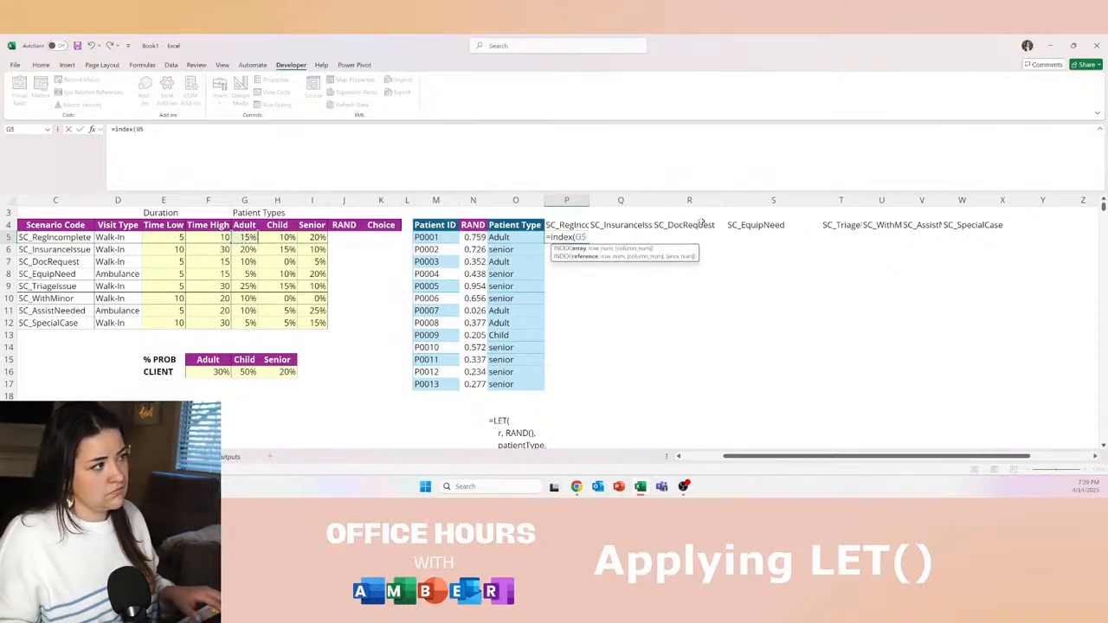
{"action": "key", "text": "ctrl+shift+Right"}
{"action": "key", "text": "ctrl+shift+Down"}
{"action": "key", "text": "F4"}
- Add a MATCH function as the INDEX row number, with the scenario code in P4 as its lookup value
{"action": "type", "text": ",match("}
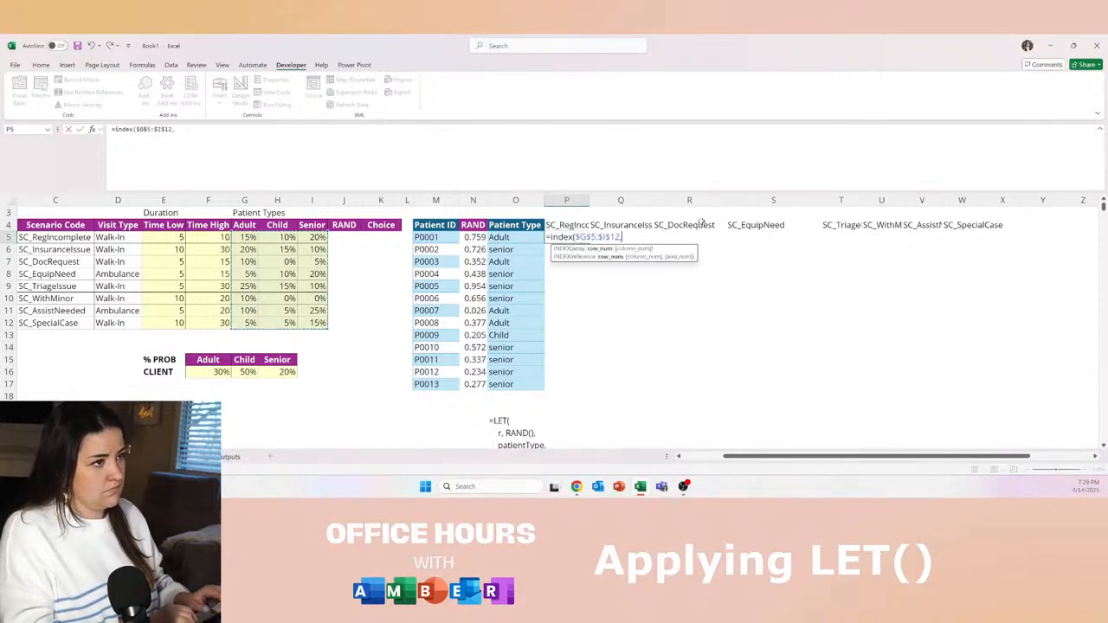
{"action": "key", "text": "Up"}
{"action": "key", "text": "BackSpace"}
{"action": "key", "text": "BackSpace"}
{"action": "key", "text": "BackSpace"}
{"action": "key", "text": "BackSpace"}
{"action": "key", "text": "BackSpace"}
{"action": "type", "text": "che("}
{"action": "key", "text": "BackSpace"}
{"action": "key", "text": "BackSpace"}
{"action": "type", "text": "("}
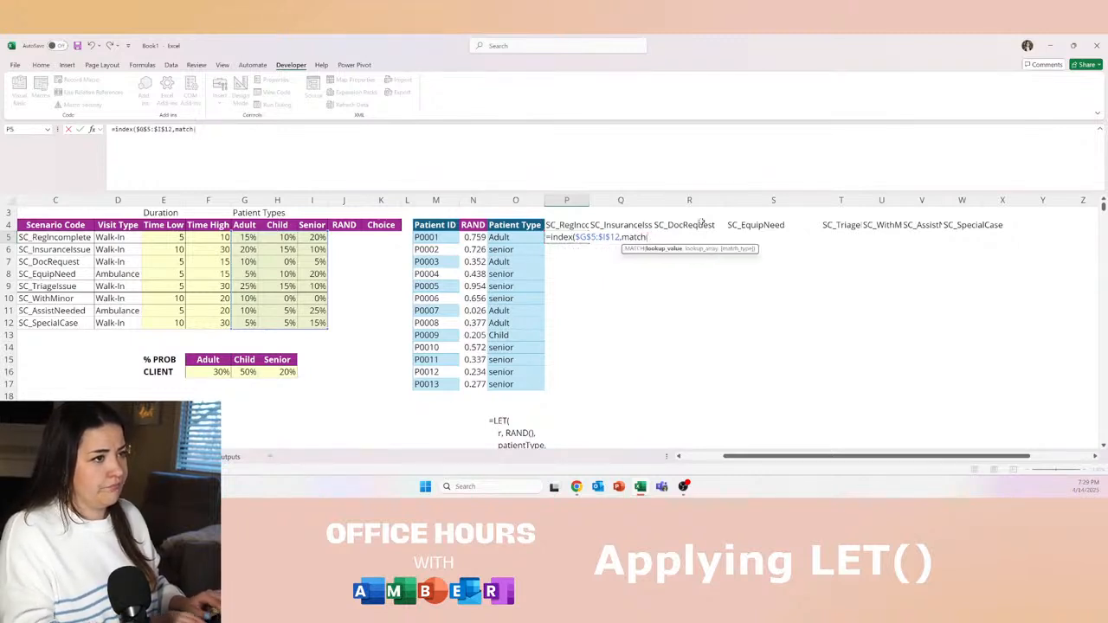
{"action": "key", "text": "Up"}
{"action": "type", "text": ","}
- Complete the row MATCH with the absolute scenario codes $C$5:$C$12 as lookup array and match type 0
{"action": "key", "text": "Left"}
{"action": "key", "text": "Left"}
{"action": "key", "text": "Left"}
{"action": "key", "text": "Left"}
{"action": "key", "text": "Left"}
{"action": "key", "text": "Left"}
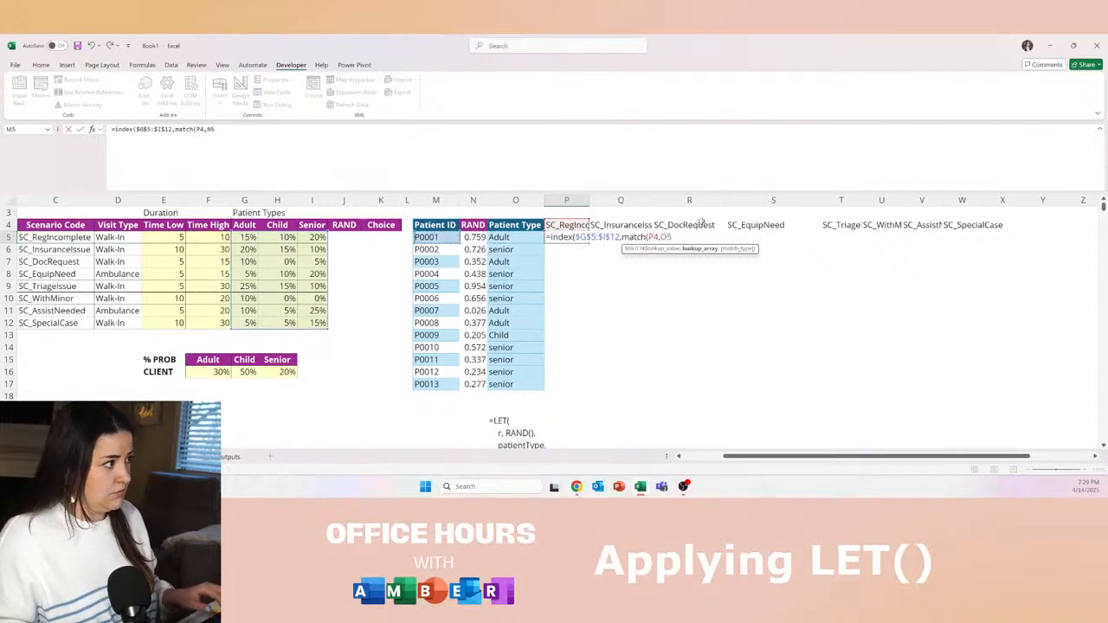
{"action": "key", "text": "Left"}
{"action": "key", "text": "Left"}
{"action": "key", "text": "Left"}
{"action": "key", "text": "Left"}
{"action": "key", "text": "Left"}
{"action": "key", "text": "Left"}
{"action": "key", "text": "Left"}
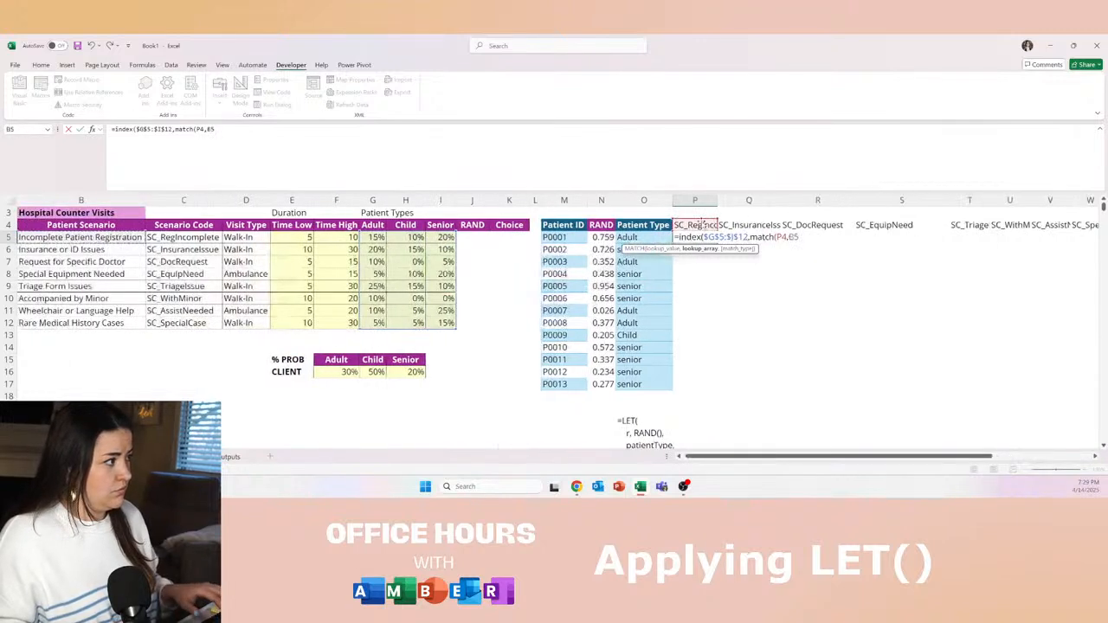
{"action": "key", "text": "ctrl+shift+Down"}
{"action": "key", "text": "F4"}
{"action": "type", "text": ","}
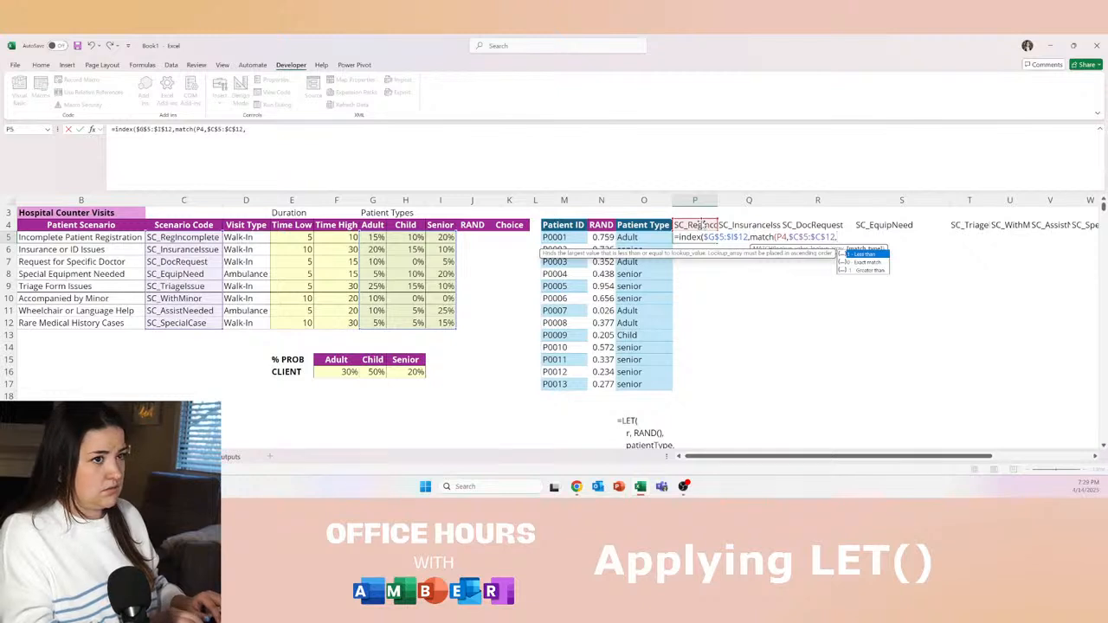
{"action": "type", "text": "0),mat"}
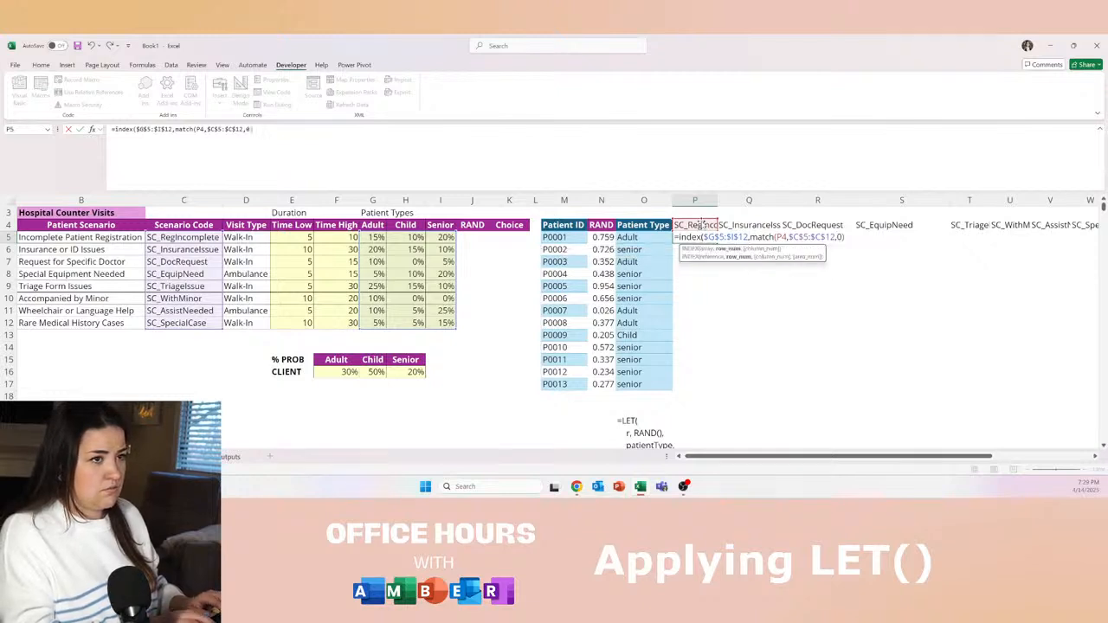
- Add MATCH(O5,$G$4:$K$4,0) as the INDEX column number and enter the finished formula in P5
{"action": "type", "text": "ch("}
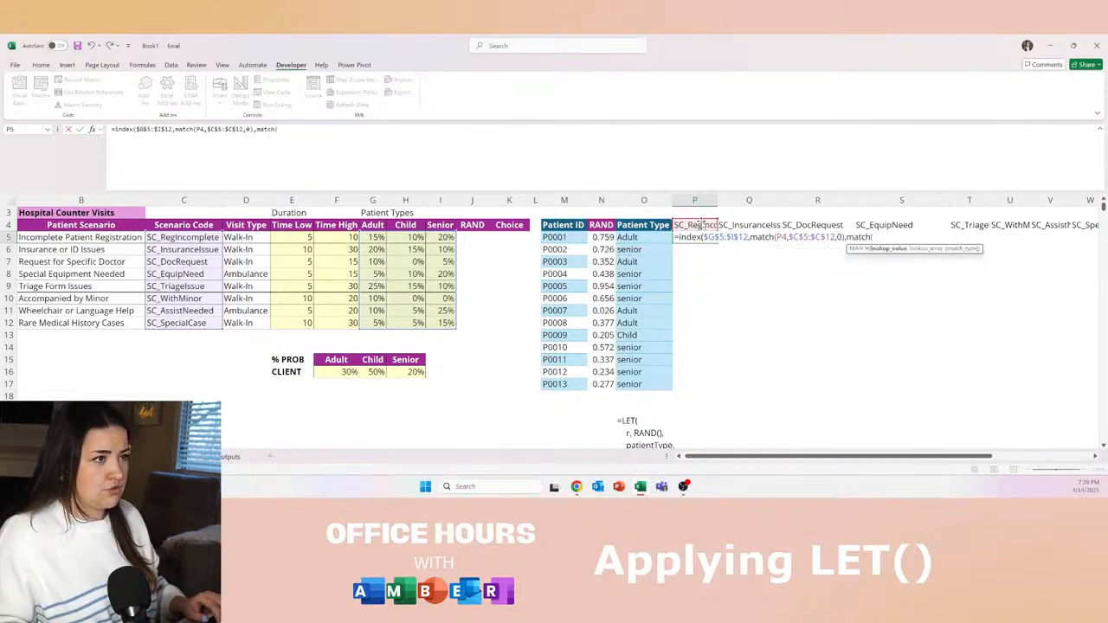
{"action": "key", "text": "Left"}
{"action": "key", "text": "Left"}
{"action": "key", "text": "Right"}
{"action": "type", "text": ",G4:I4"}
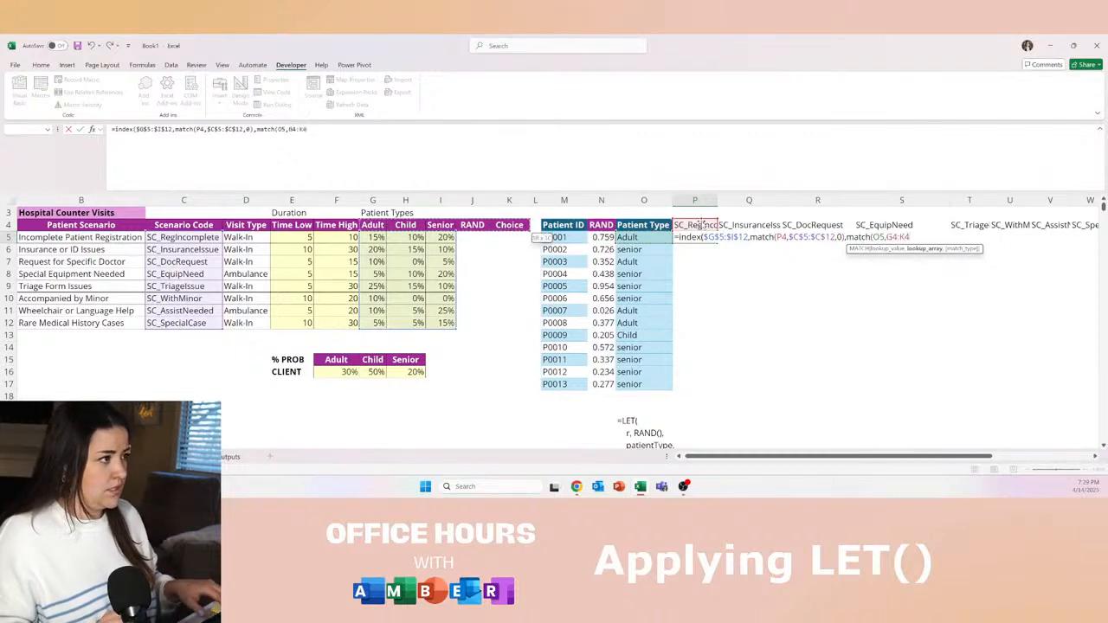
{"action": "key", "text": "F4"}
{"action": "type", "text": ",0))"}
{"action": "key", "text": "ctrl+Return"}
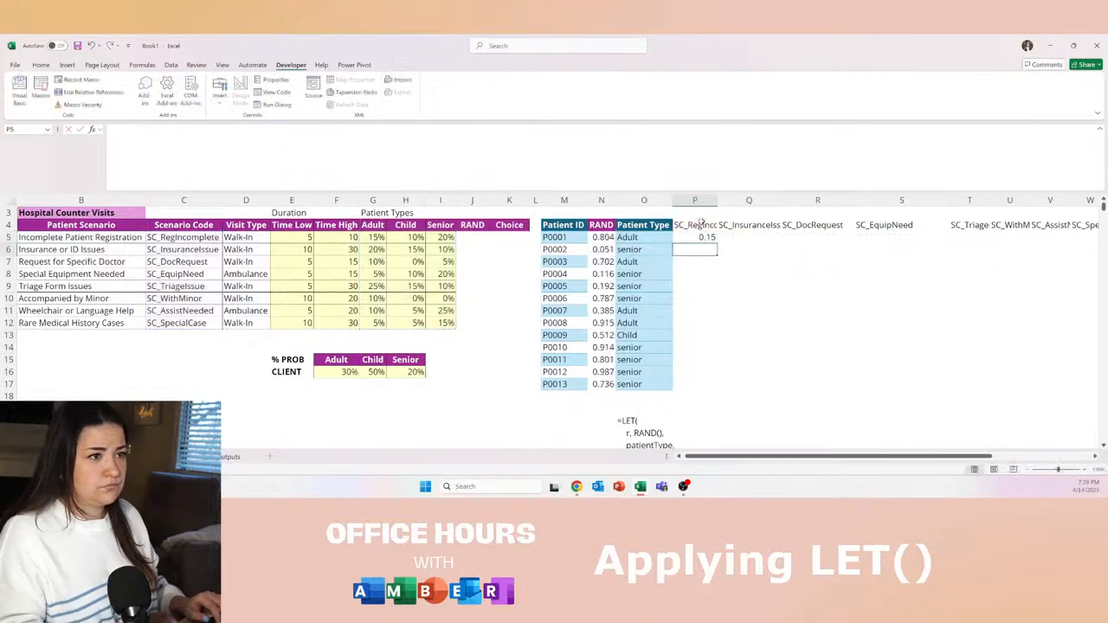
- Change the lookup values in P5's two MATCH functions to the mixed references P$4 and $O5
{"action": "left_click", "coordinate": [228, 129]}
{"action": "left_click", "coordinate": [202, 129]}
{"action": "key", "text": "F4"}
{"action": "key", "text": "F4"}
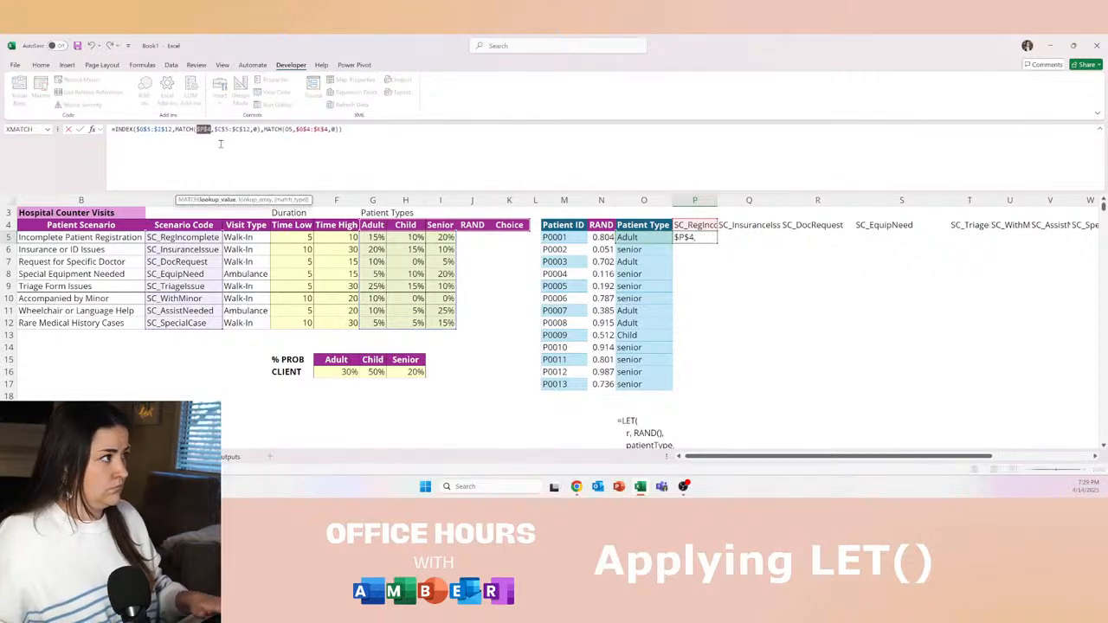
{"action": "left_click", "coordinate": [296, 129]}
{"action": "key", "text": "F4"}
{"action": "key", "text": "F4"}
{"action": "key", "text": "F4"}
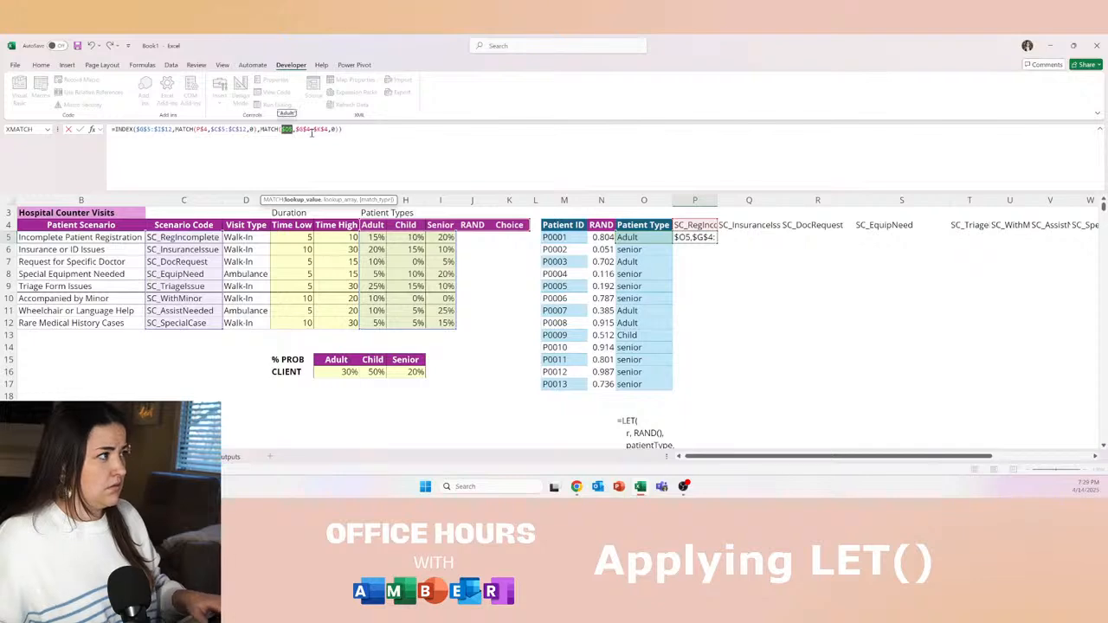
{"action": "key", "text": "ctrl+Return"}
{"action": "key", "text": "Up"}
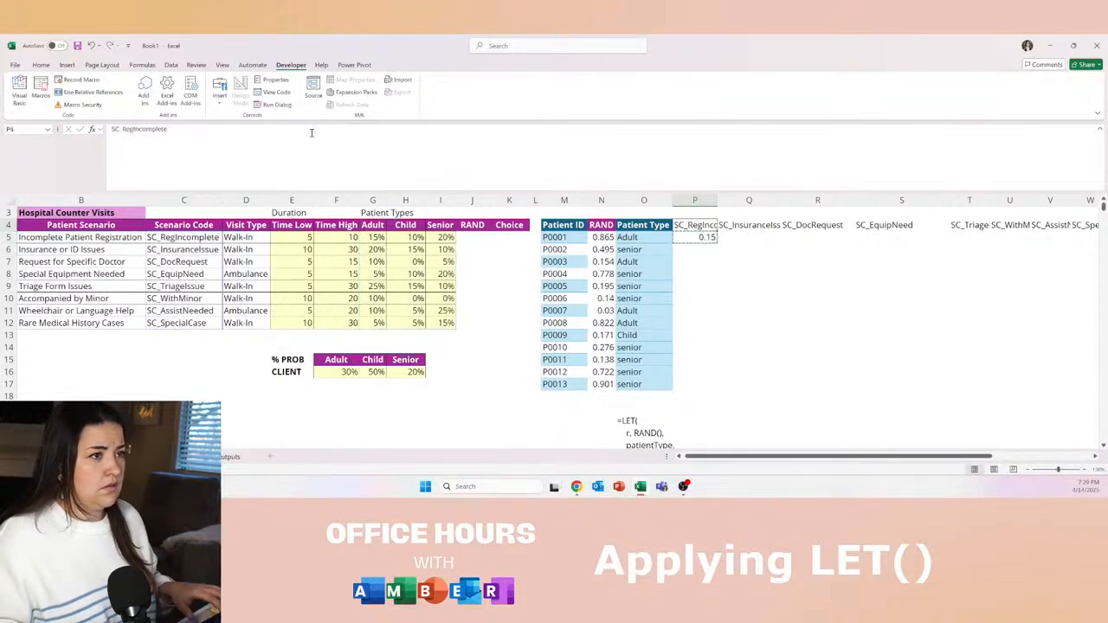
- Clear the pasted scenario codes from P4:W4
{"action": "scroll", "coordinate": [767, 346], "scroll_direction": "right", "scroll_amount": 2}
{"action": "scroll", "coordinate": [767, 345], "scroll_direction": "left", "scroll_amount": 2}
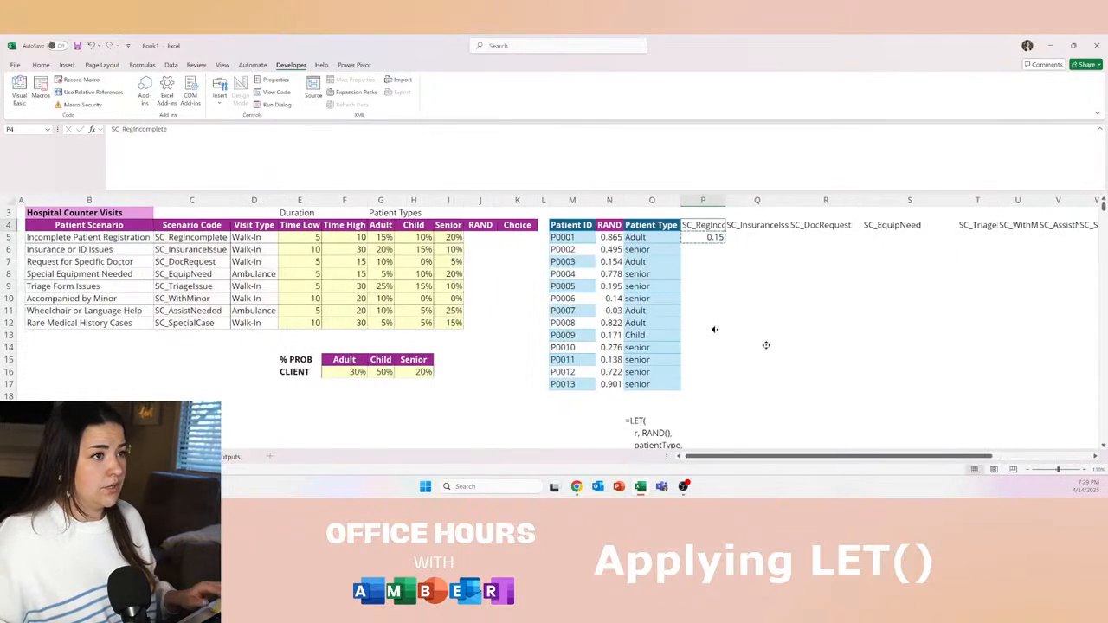
{"action": "scroll", "coordinate": [669, 344], "scroll_direction": "right", "scroll_amount": 3}
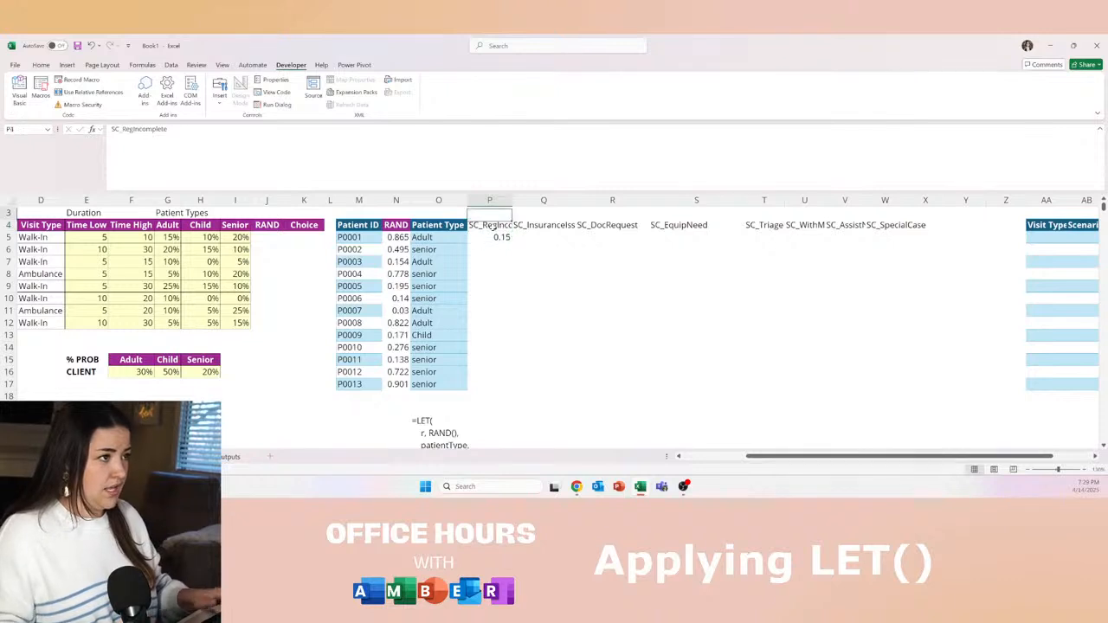
{"action": "key", "text": "ctrl+shift+Right"}
{"action": "key", "text": "Delete"}
{"action": "left_click", "coordinate": [493, 226]}
{"action": "type", "text": "=transpose("}
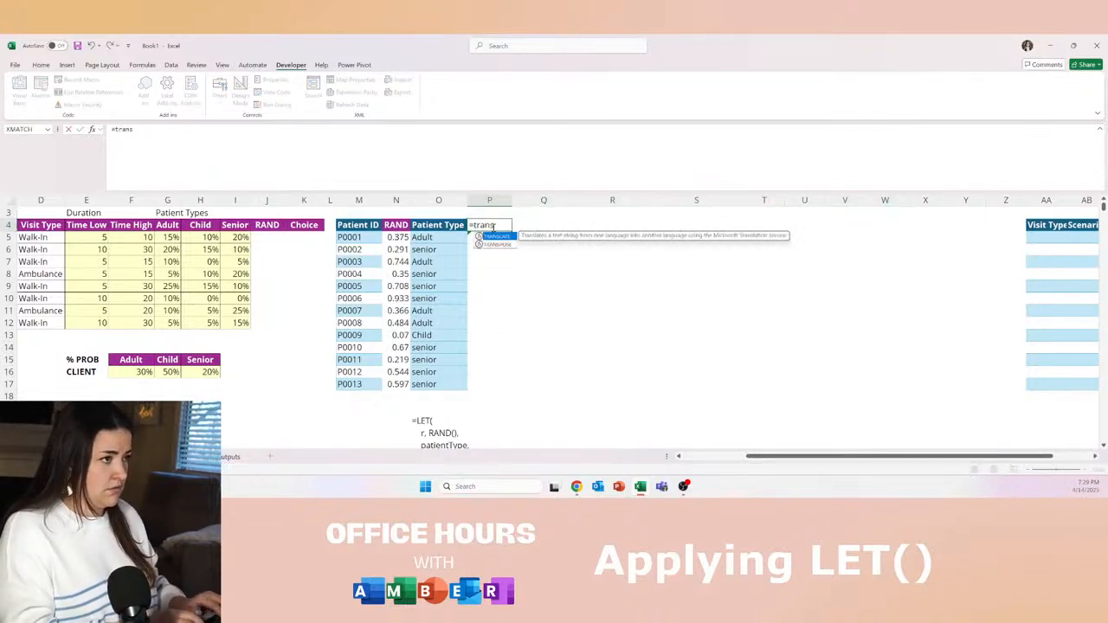
{"action": "key", "text": "Escape"}
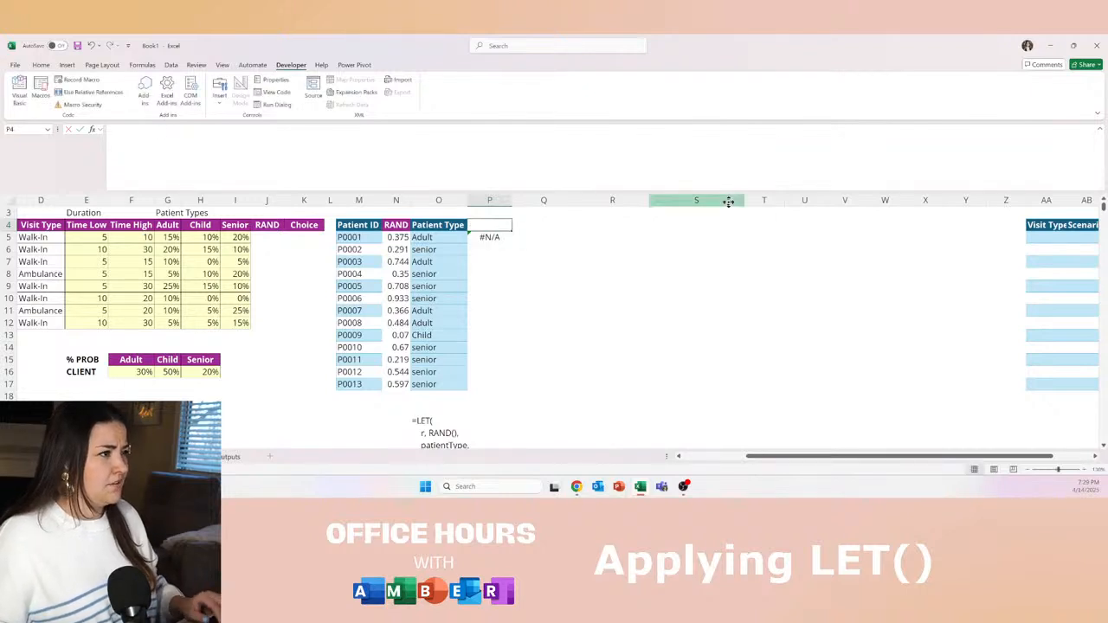
- Convert the Hospital Counter Visits range B4:I12 into a table with headers
{"action": "scroll", "coordinate": [730, 200], "scroll_direction": "left", "scroll_amount": 3}
{"action": "left_click_drag", "start_coordinate": [93, 229], "coordinate": [448, 326]}
{"action": "key", "text": "ctrl+t"}
{"action": "key", "text": "Return"}
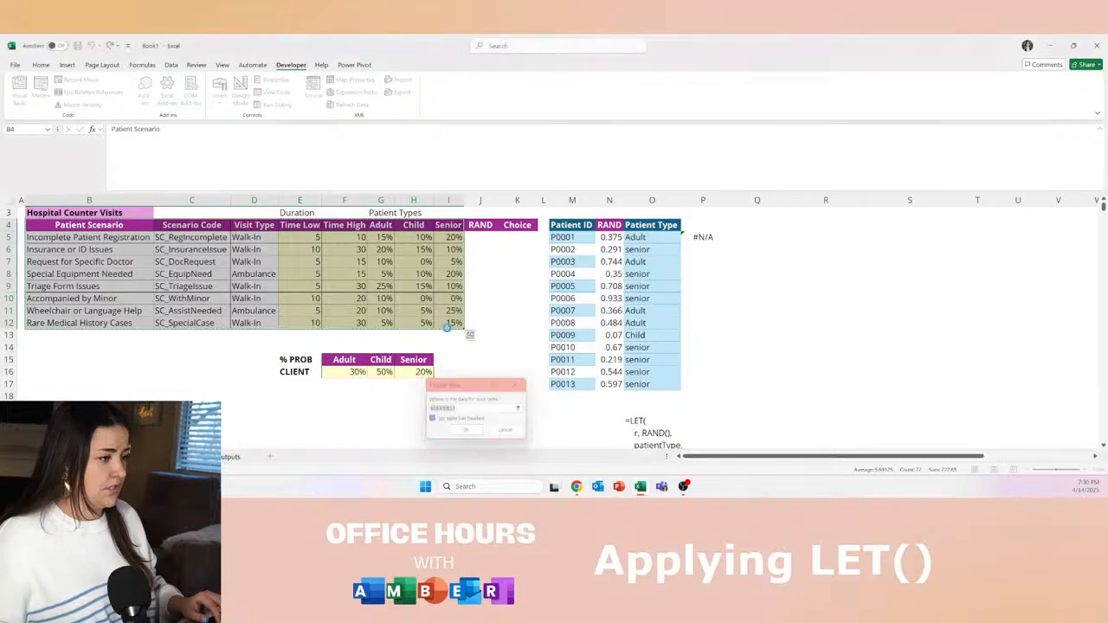
{"action": "left_click", "coordinate": [731, 228]}
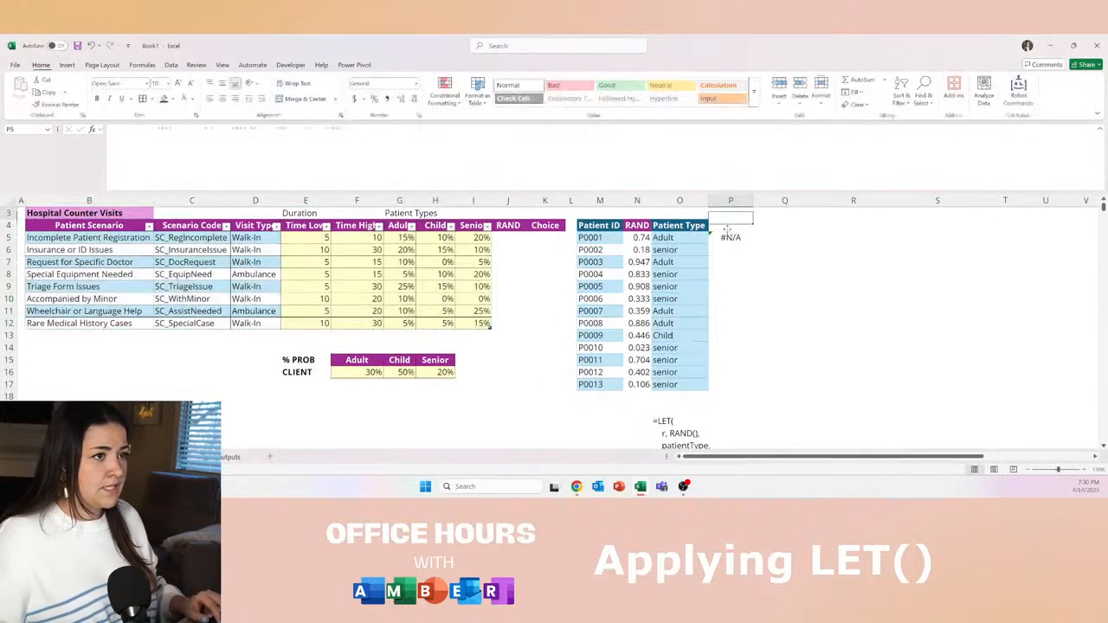
{"action": "type", "text": "=tra"}
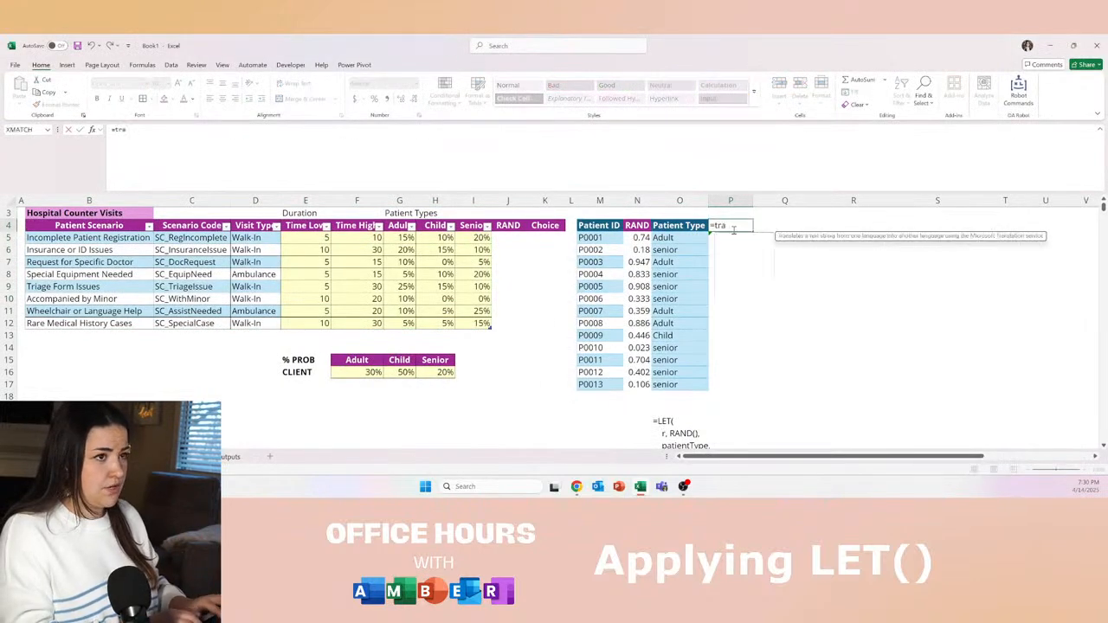
{"action": "type", "text": "nspose(pat"}
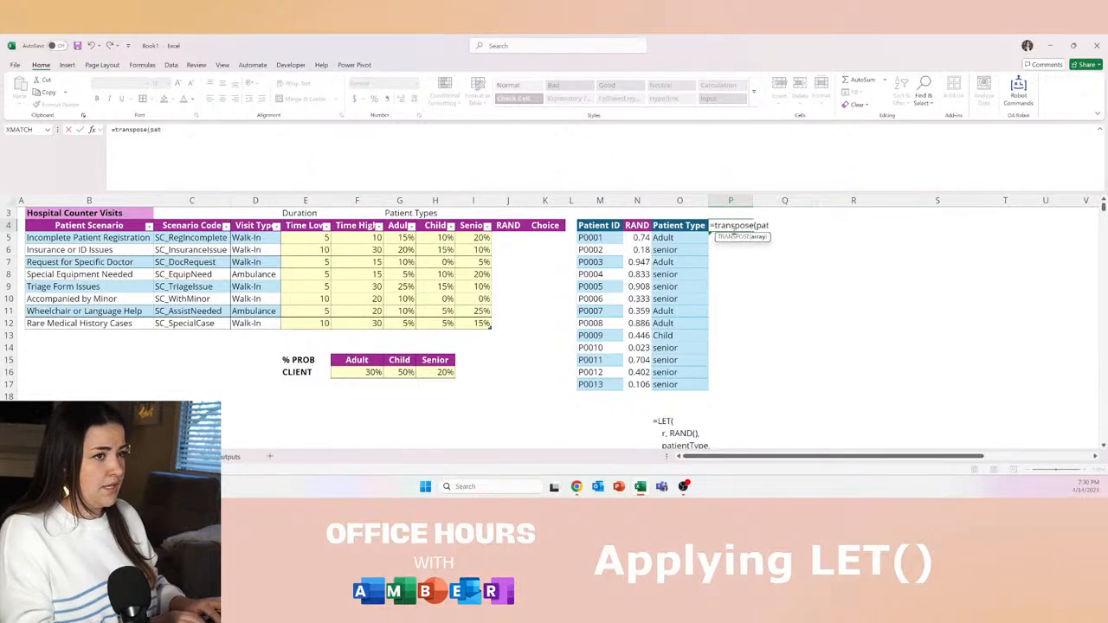
{"action": "key", "text": "BackSpace"}
{"action": "key", "text": "BackSpace"}
{"action": "key", "text": "BackSpace"}
{"action": "key", "text": "Escape"}
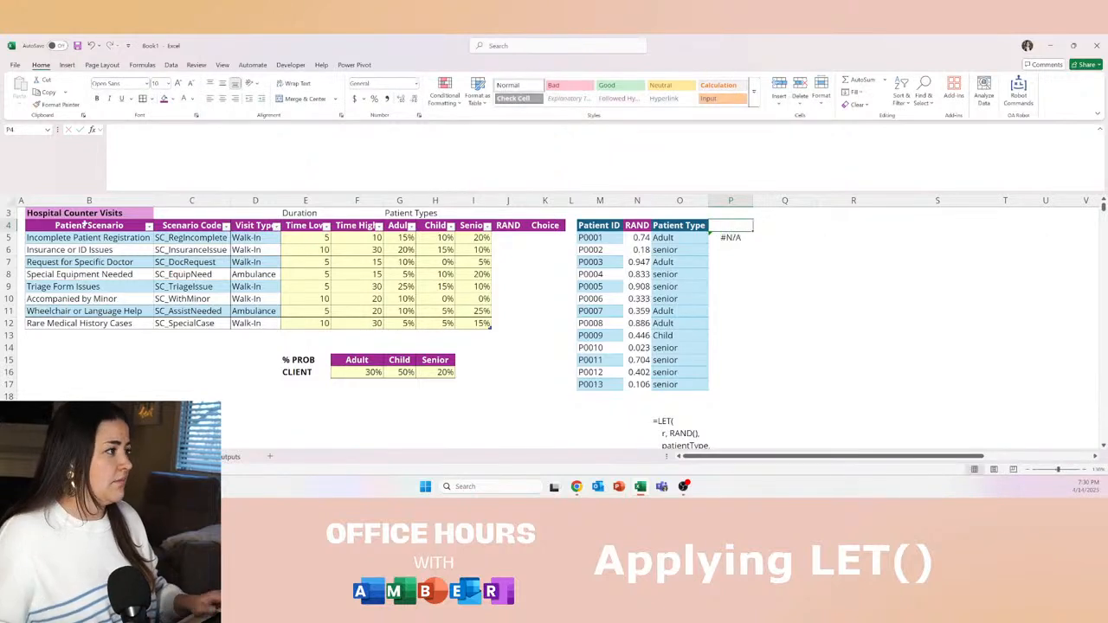
- Rename the new scenario table as deskvisits
{"action": "left_click", "coordinate": [162, 251]}
{"action": "left_click", "coordinate": [399, 65]}
{"action": "left_click", "coordinate": [31, 91]}
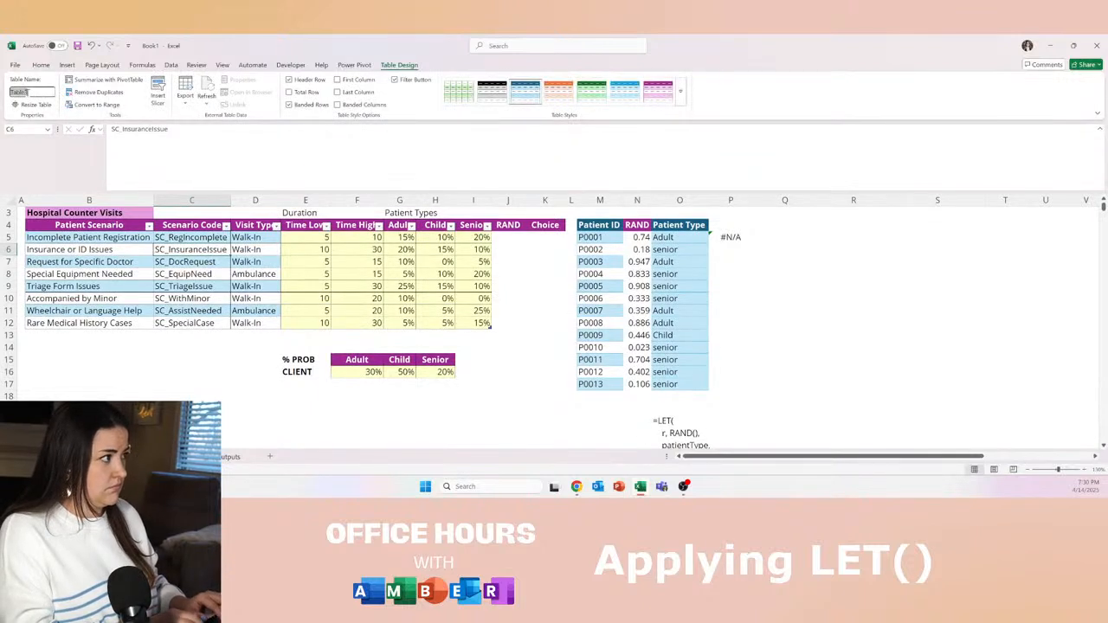
{"action": "type", "text": "ts"}
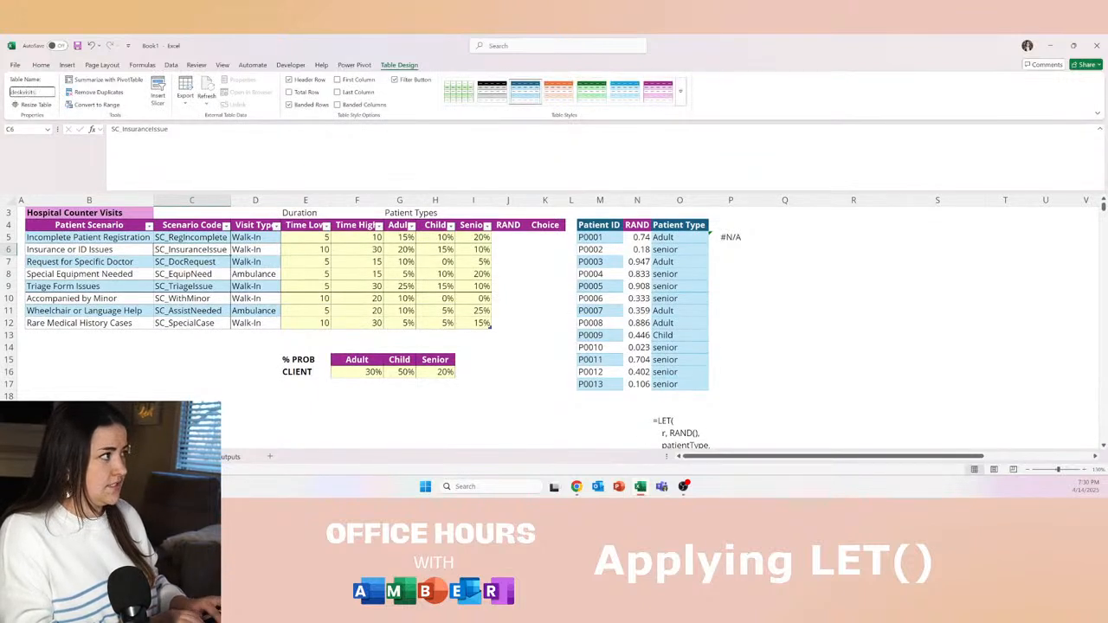
- Enter =TRANSPOSE(deskvisits[Scenario Code]) in P4 to spill the scenario codes across the row
{"action": "left_click", "coordinate": [734, 224]}
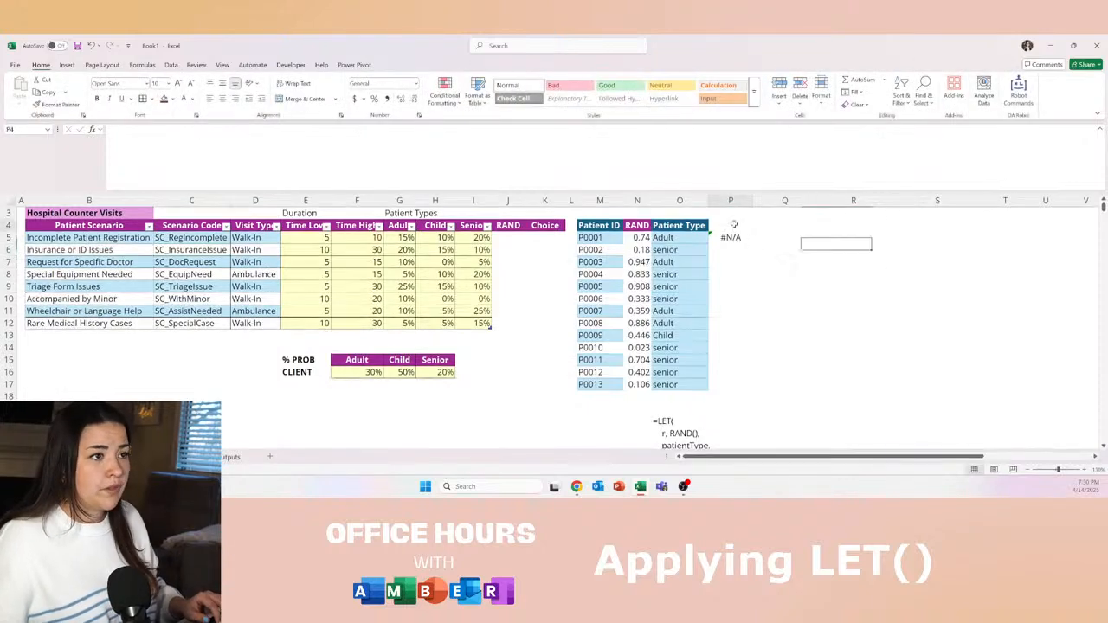
{"action": "type", "text": "=transpose"}
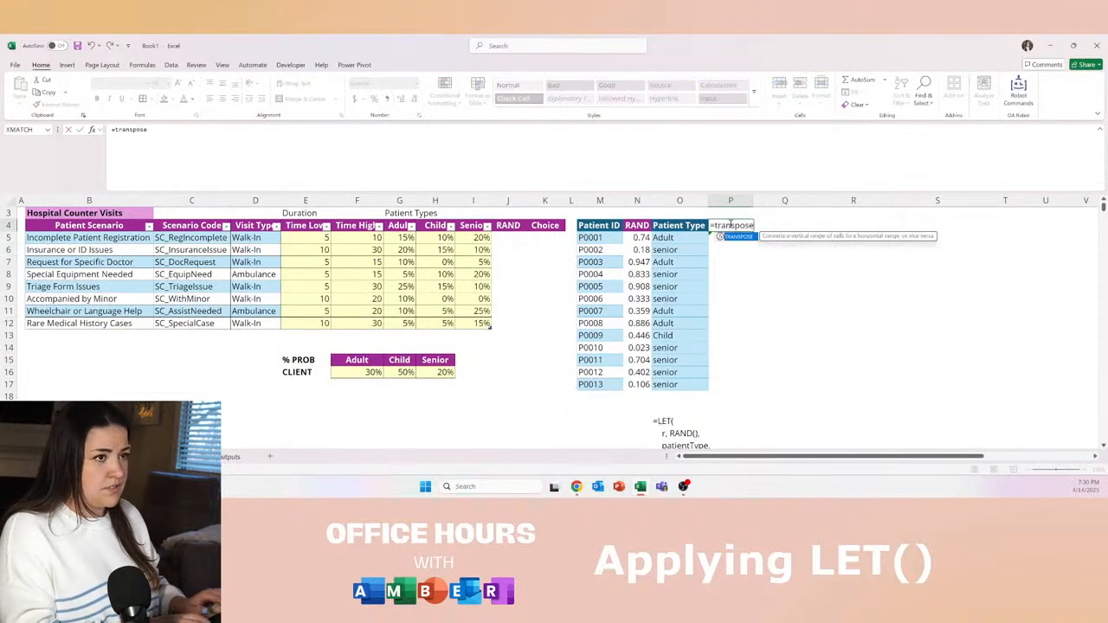
{"action": "type", "text": "(deskvisits["}
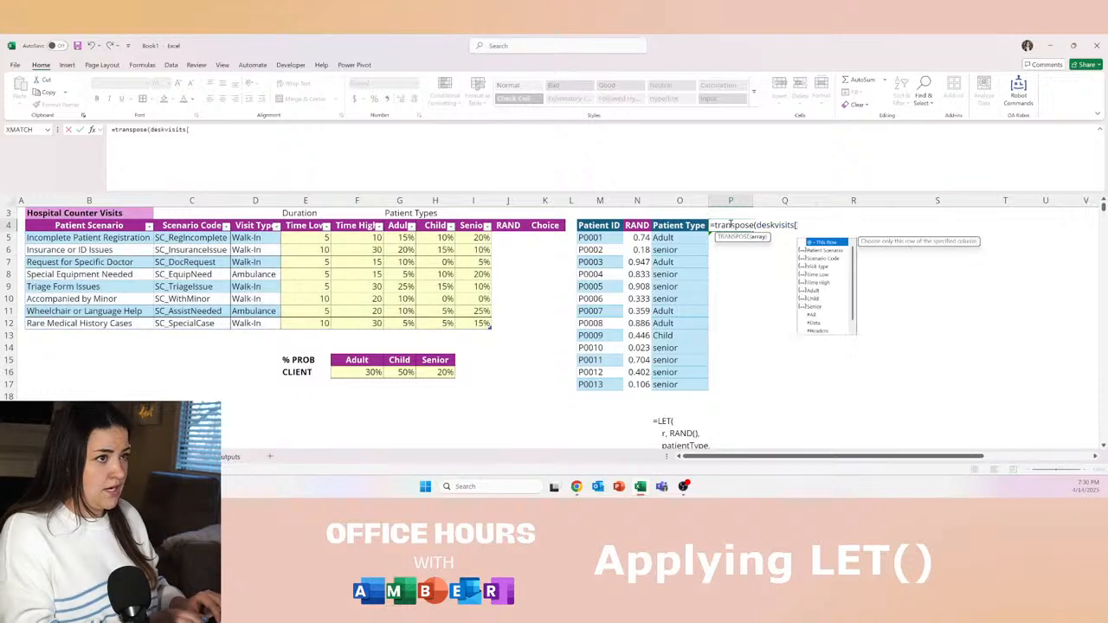
{"action": "type", "text": "pat"}
{"action": "key", "text": "BackSpace"}
{"action": "key", "text": "BackSpace"}
{"action": "key", "text": "BackSpace"}
{"action": "type", "text": "sc"}
{"action": "key", "text": "Tab"}
{"action": "type", "text": "]"}
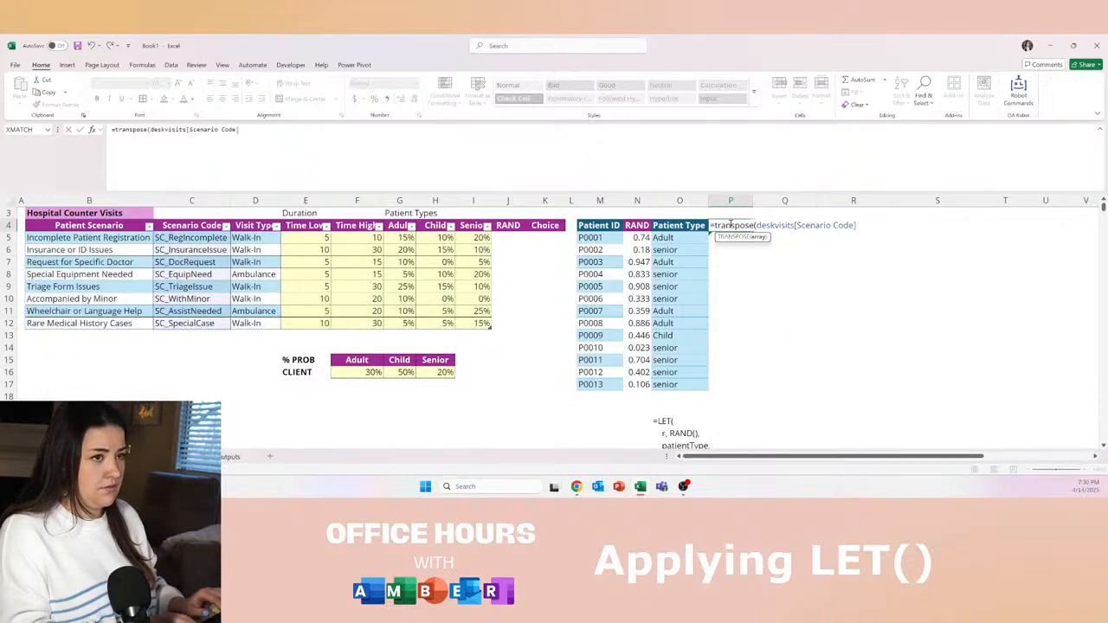
{"action": "type", "text": ")"}
{"action": "key", "text": "Return"}
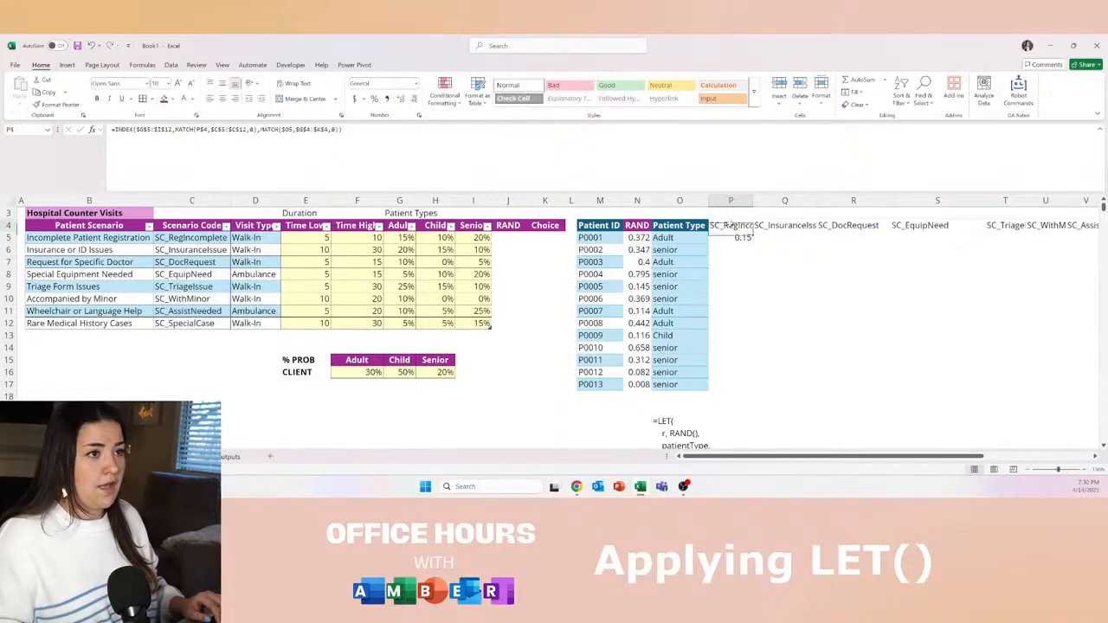
- Wrap the text of the scenario code headers in P4:W4
{"action": "scroll", "coordinate": [731, 224], "scroll_direction": "right", "scroll_amount": 3}
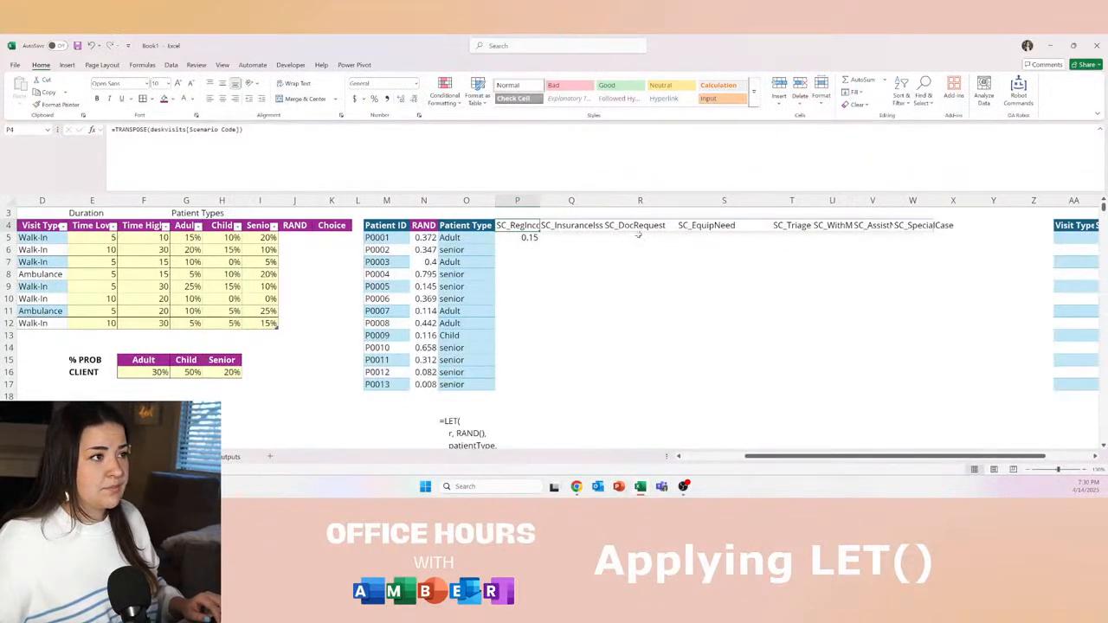
{"action": "left_click_drag", "start_coordinate": [528, 199], "coordinate": [833, 201]}
{"action": "mouse_move", "coordinate": [920, 227]}
{"action": "left_mouse_down"}
{"action": "mouse_move", "coordinate": [519, 227]}
{"action": "mouse_move", "coordinate": [931, 234]}
{"action": "left_mouse_up"}
{"action": "left_click", "coordinate": [293, 83]}
{"action": "left_click", "coordinate": [571, 230]}
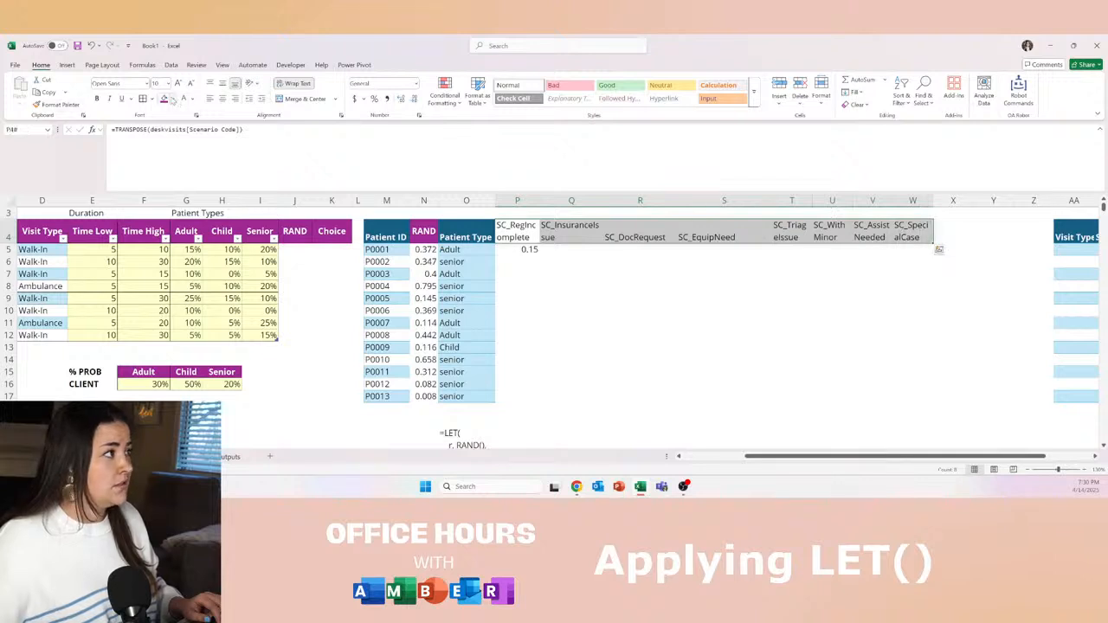
- Give P4:W4 a purple fill and white font, and centre the headers horizontally and vertically
{"action": "left_click", "coordinate": [163, 98]}
{"action": "left_click", "coordinate": [183, 98]}
{"action": "left_click", "coordinate": [222, 98]}
{"action": "left_click", "coordinate": [221, 83]}
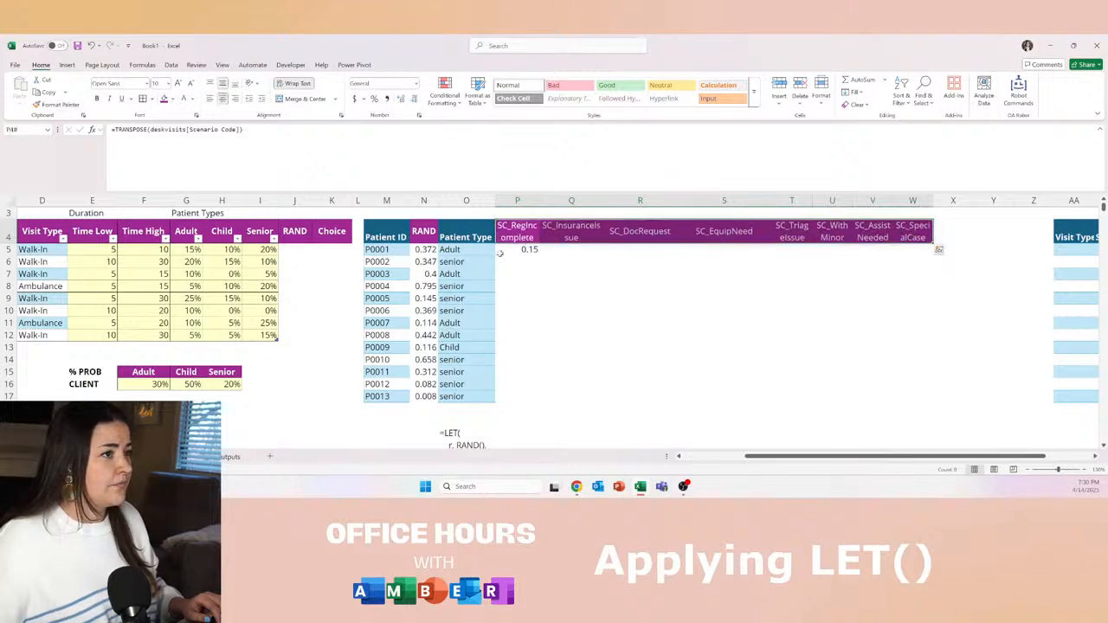
- Change P$4 to the spill reference P$4# in P5's formula so it covers every scenario code
{"action": "left_click", "coordinate": [519, 250]}
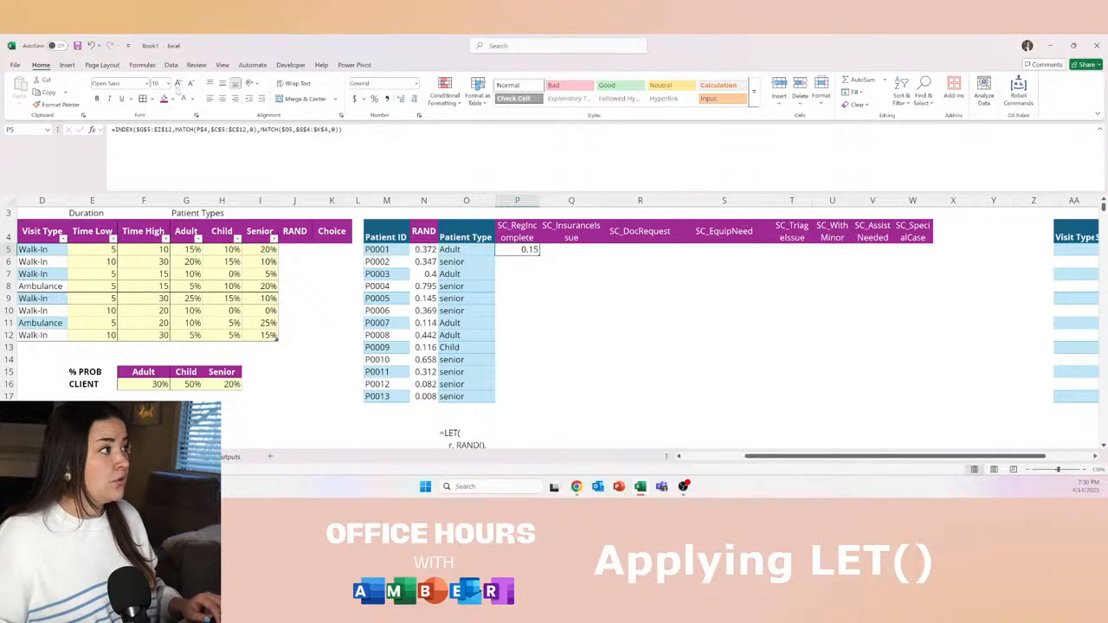
{"action": "left_click", "coordinate": [164, 130]}
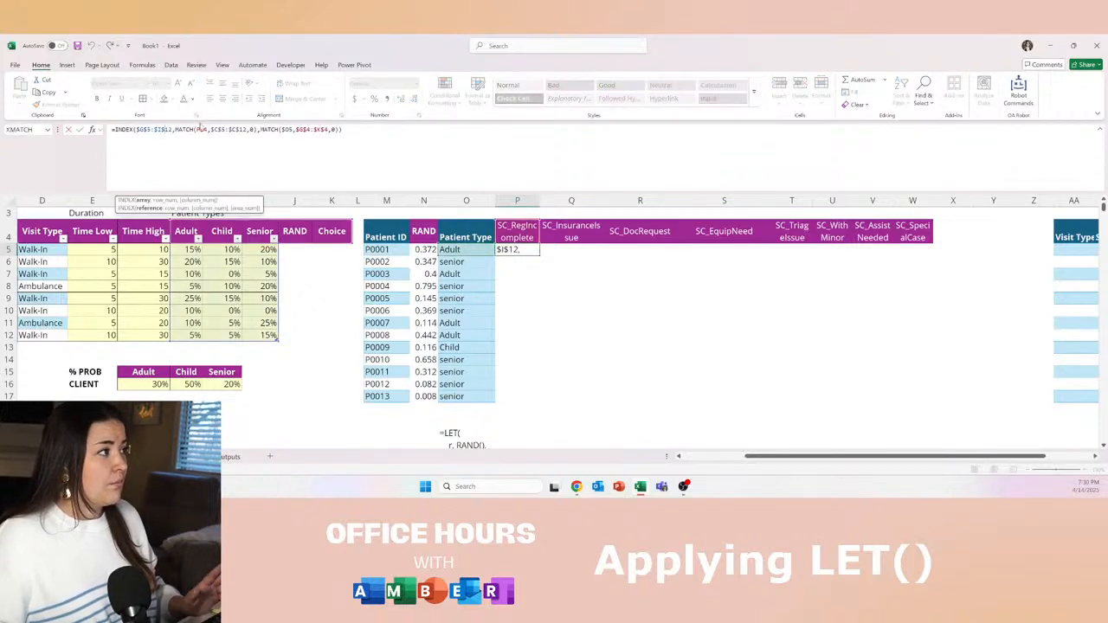
{"action": "left_click", "coordinate": [202, 129]}
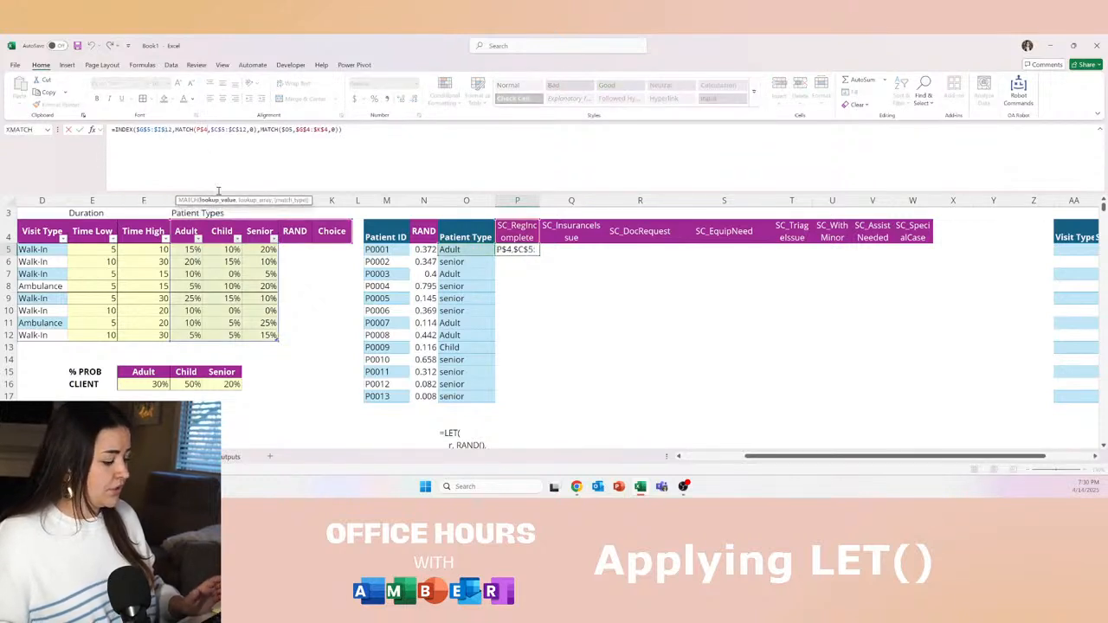
{"action": "type", "text": "#"}
{"action": "key", "text": "Return"}
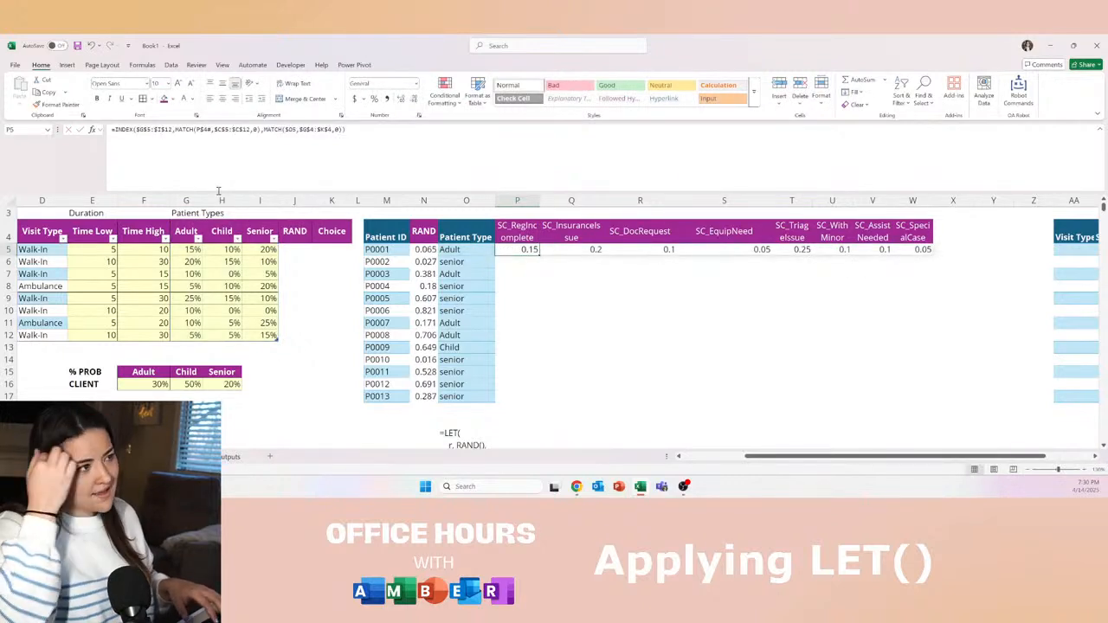
- Copy P5's INDEX/MATCH formula down through P17 so every patient row returns its scenario probabilities
{"action": "key", "text": "Left"}
{"action": "key", "text": "ctrl+shift+Down"}
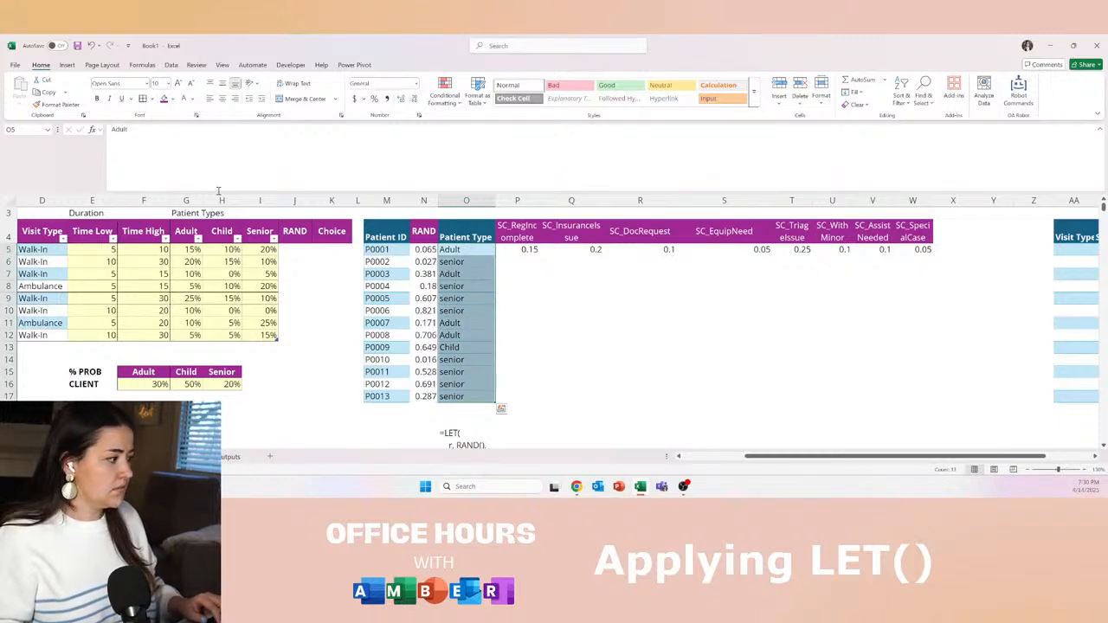
{"action": "key", "text": "Up"}
{"action": "key", "text": "Right"}
{"action": "key", "text": "Down"}
{"action": "key", "text": "ctrl+c"}
{"action": "key", "text": "Down"}
{"action": "key", "text": "Left"}
{"action": "key", "text": "Down"}
{"action": "key", "text": "Right"}
{"action": "key", "text": "Left"}
{"action": "key", "text": "ctrl+Down"}
{"action": "key", "text": "Right"}
{"action": "key", "text": "ctrl+shift+Up"}
{"action": "key", "text": "ctrl+v"}
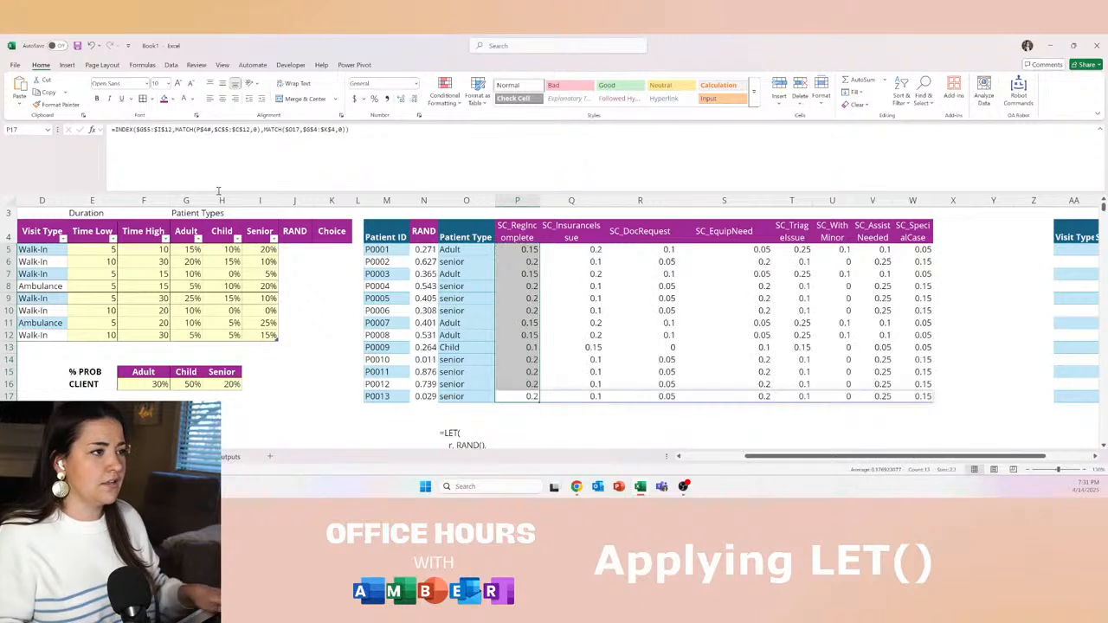
{"action": "key", "text": "Up"}
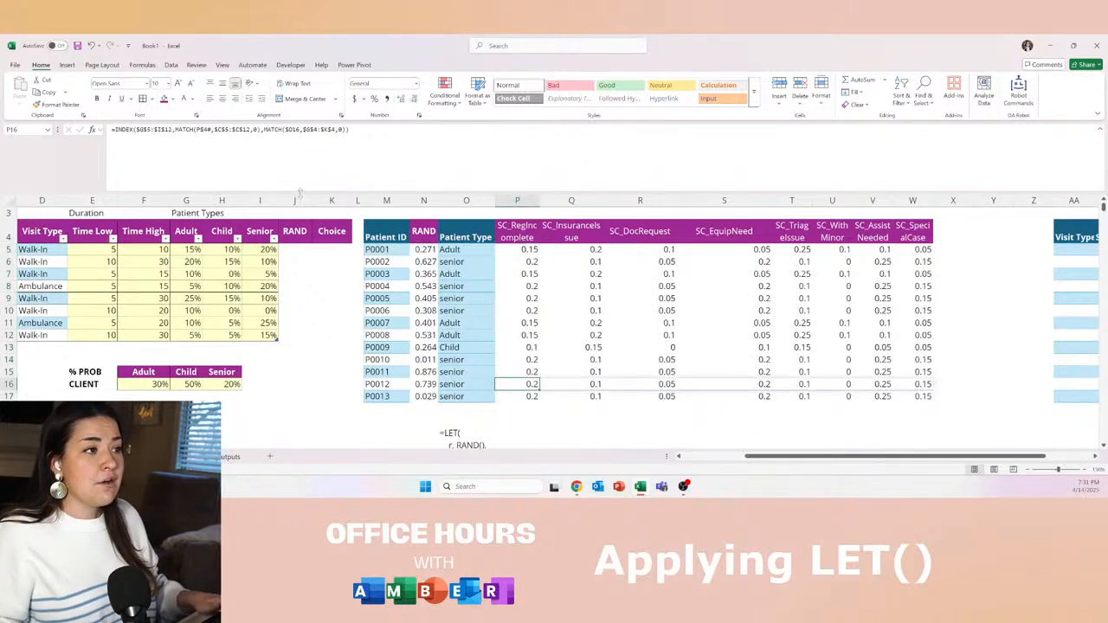
- Format P5:W17 as centred percentages with cell borders, and narrow columns P to W to one equal width
{"action": "left_click", "coordinate": [531, 250]}
{"action": "key", "text": "ctrl+shift+Right"}
{"action": "key", "text": "ctrl+shift+Down"}
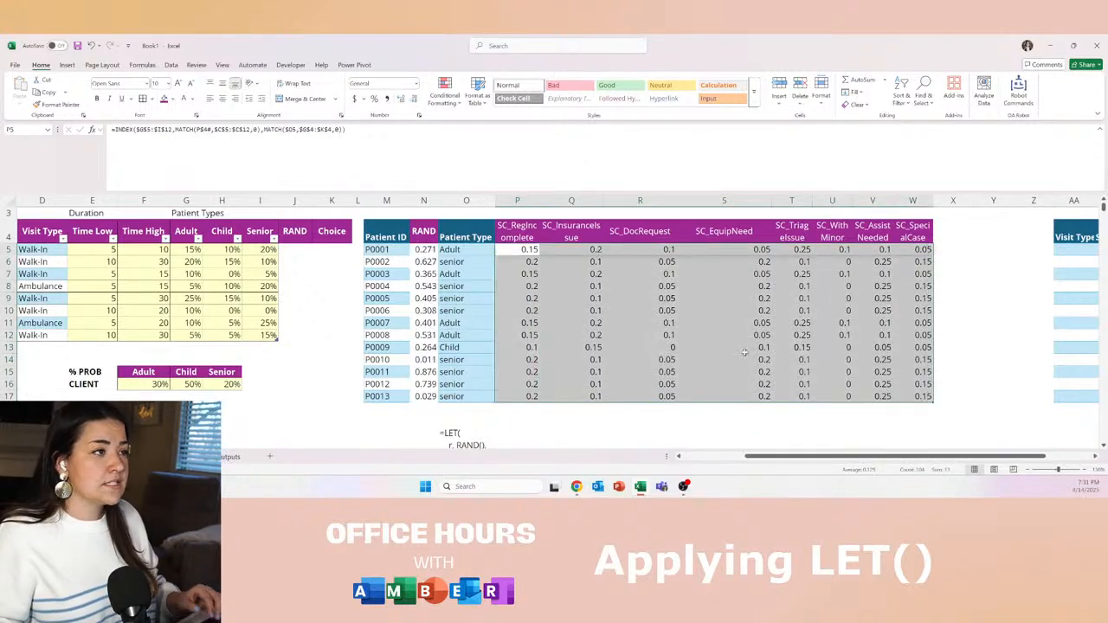
{"action": "left_click", "coordinate": [143, 99]}
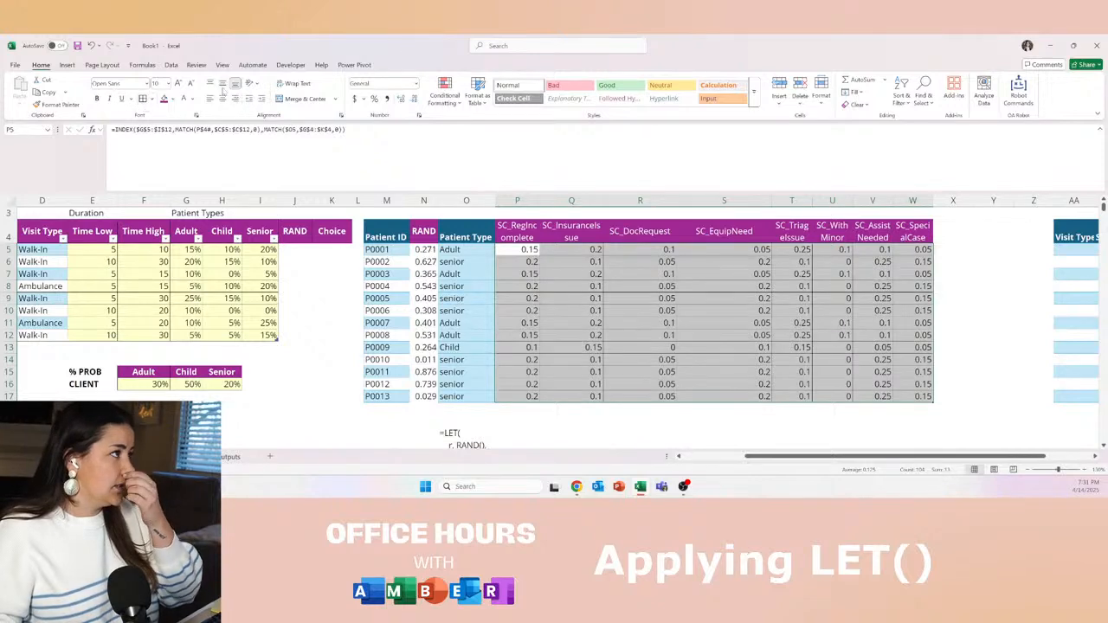
{"action": "left_click", "coordinate": [374, 99]}
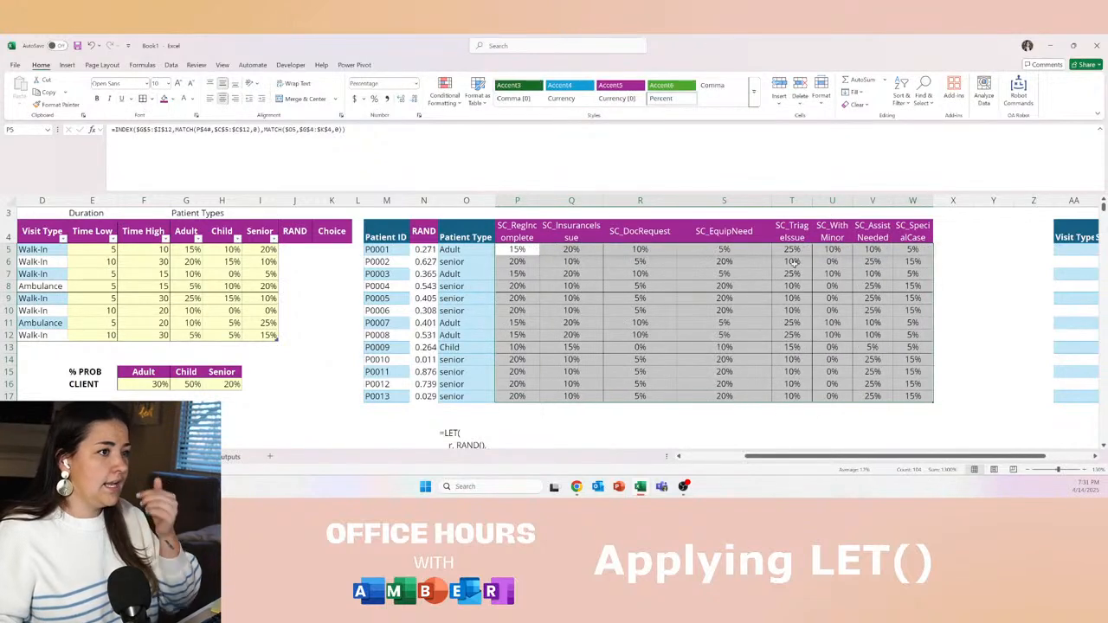
{"action": "left_click_drag", "start_coordinate": [912, 200], "coordinate": [530, 200]}
{"action": "left_click", "coordinate": [658, 310]}
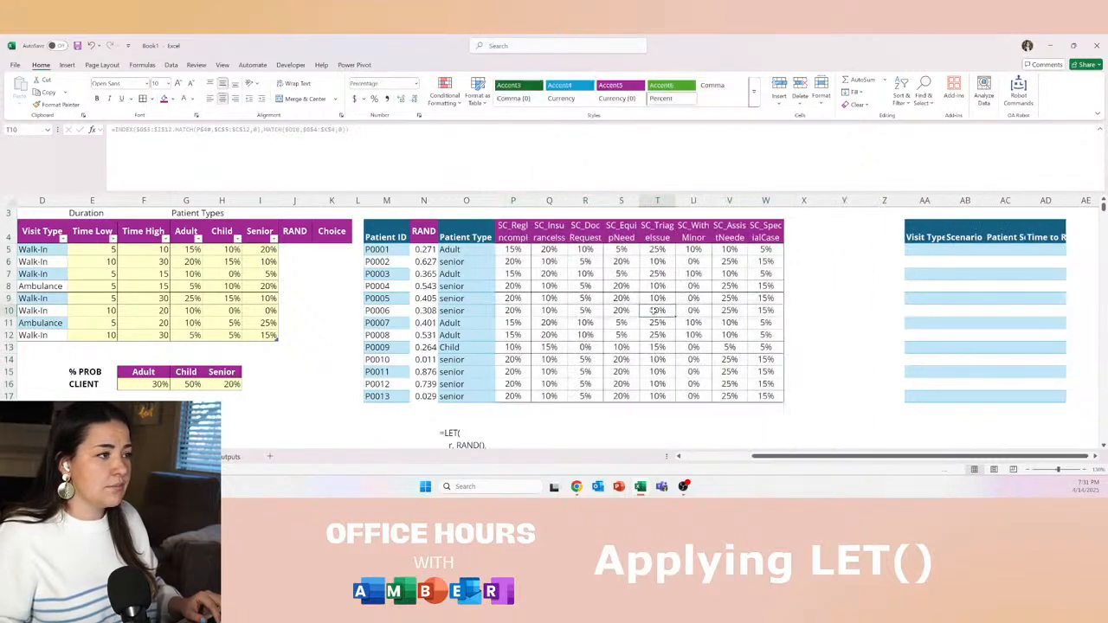
- Try squaring the first patient's random number by changing N5's formula to =RAND()^2
{"action": "left_click", "coordinate": [433, 252]}
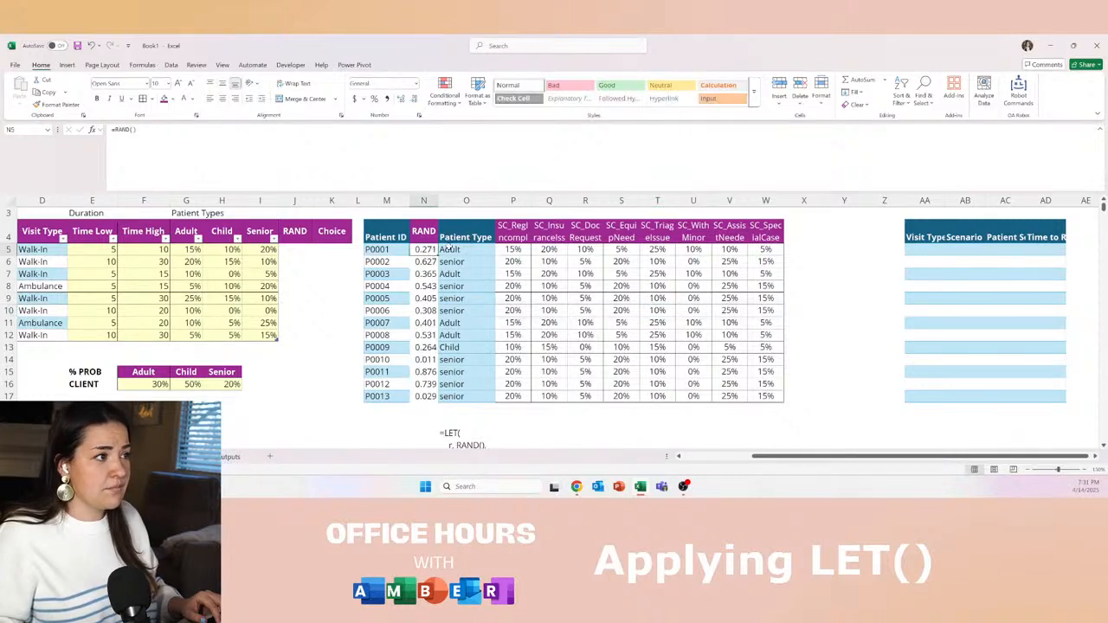
{"action": "left_click", "coordinate": [172, 140]}
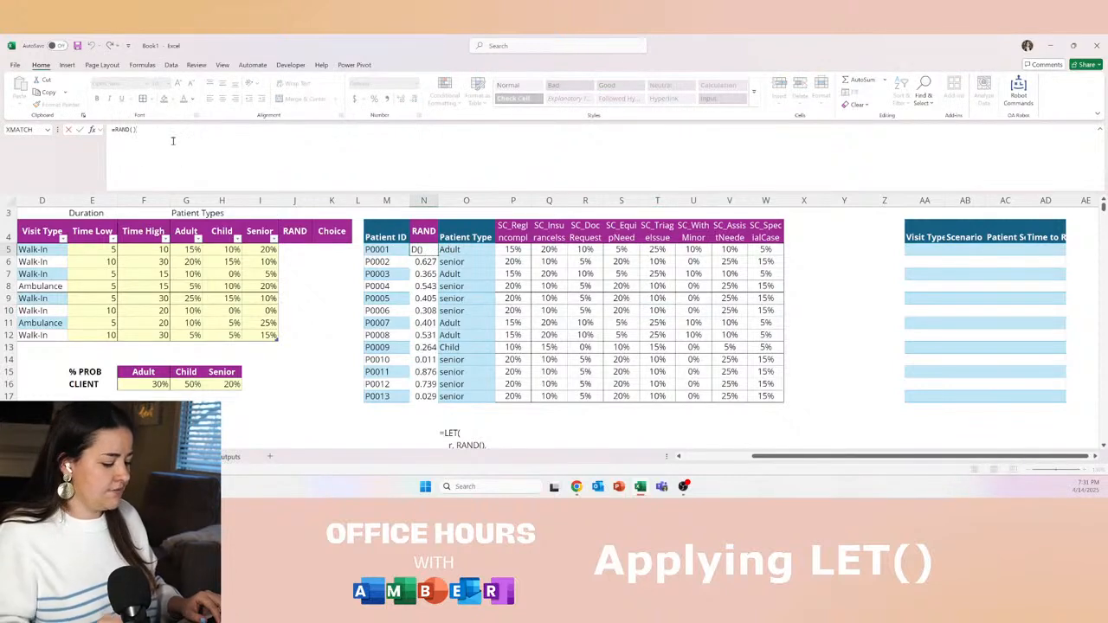
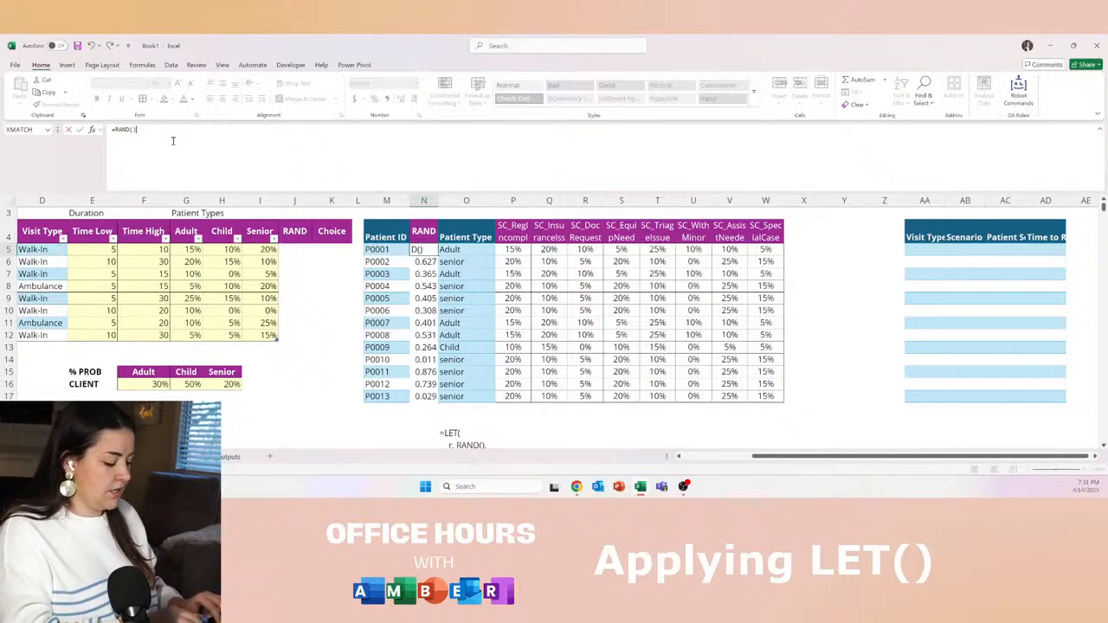
{"action": "type", "text": "^2"}
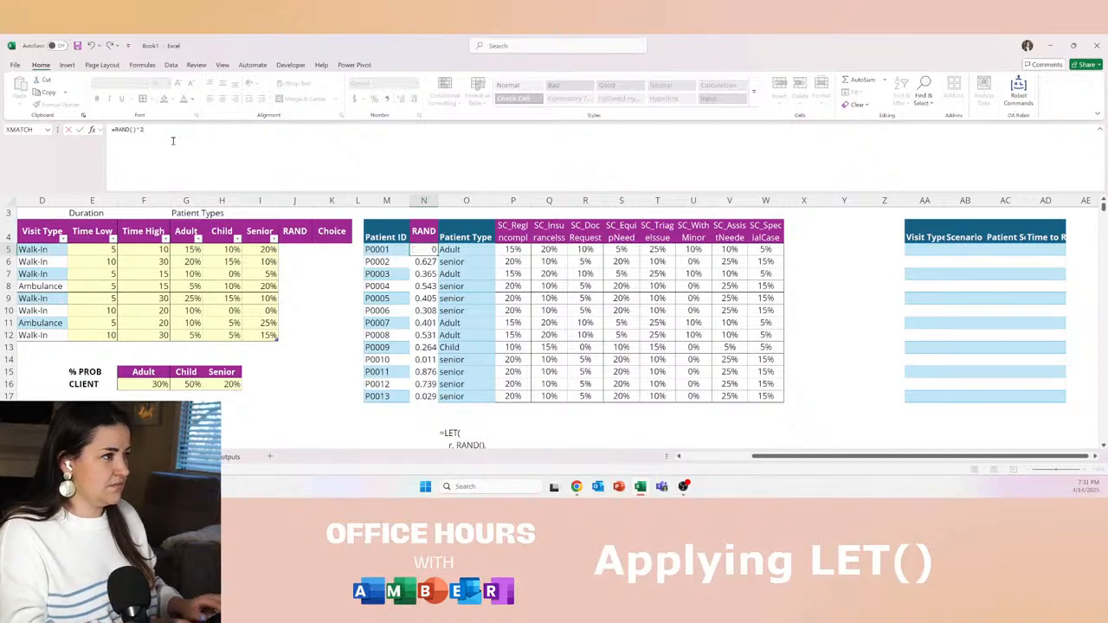
{"action": "key", "text": "Return"}
{"action": "key", "text": "Up"}
{"action": "key", "text": "ctrl+z"}
{"action": "key", "text": "ctrl+y"}
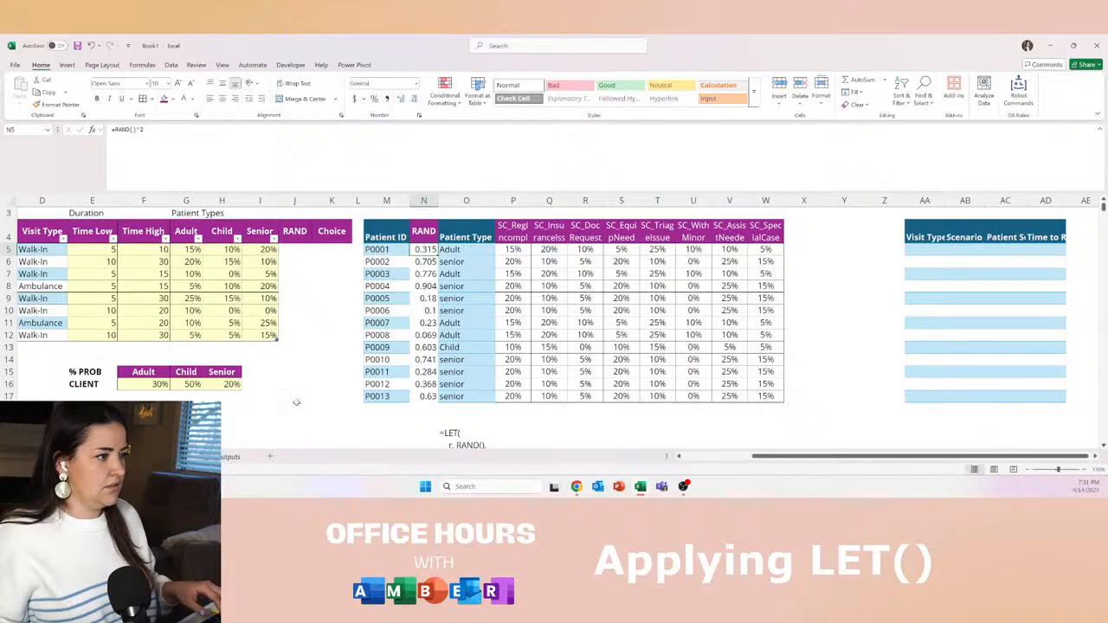
- Insert a clustered column chart of the random numbers in N5:N17 and move it clear of that column
{"action": "key", "text": "ctrl+shift+Down"}
{"action": "left_click", "coordinate": [67, 65]}
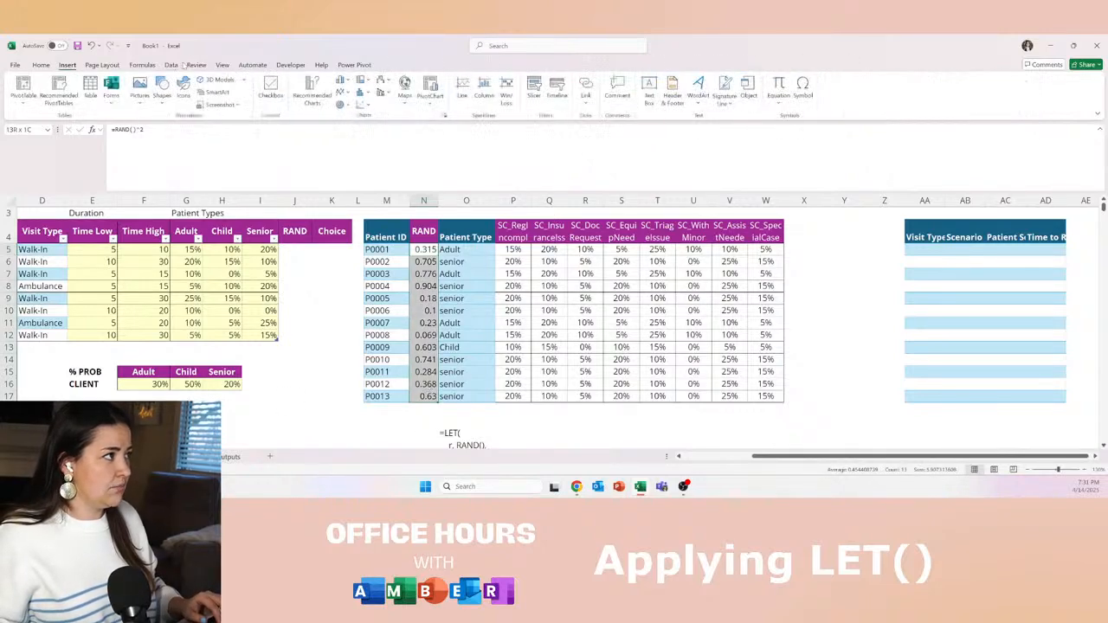
{"action": "left_click", "coordinate": [313, 91]}
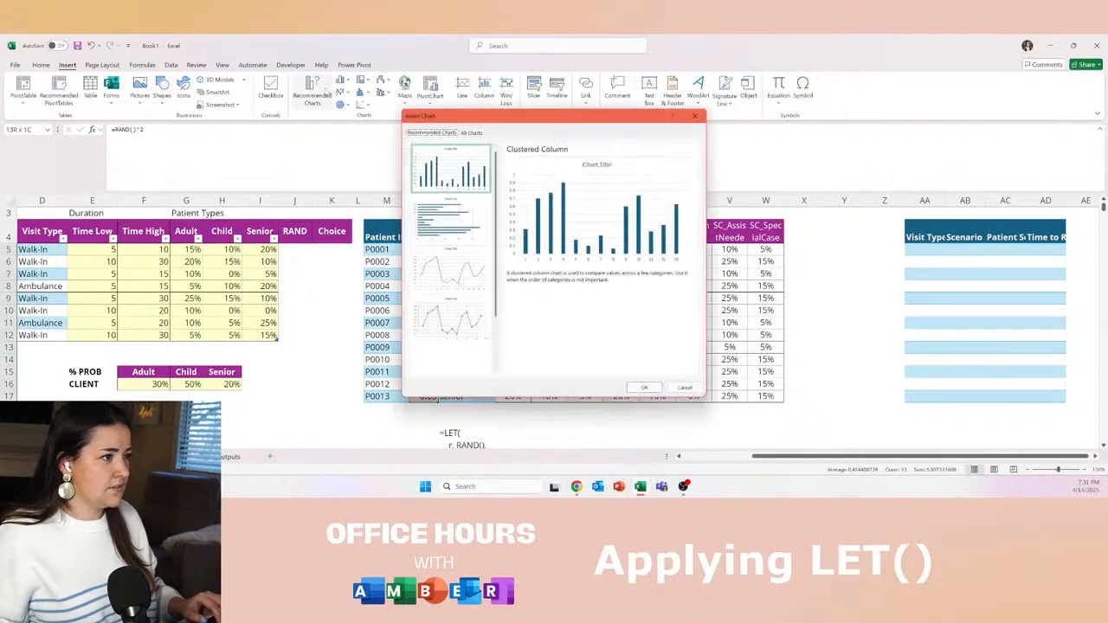
{"action": "left_click", "coordinate": [642, 388]}
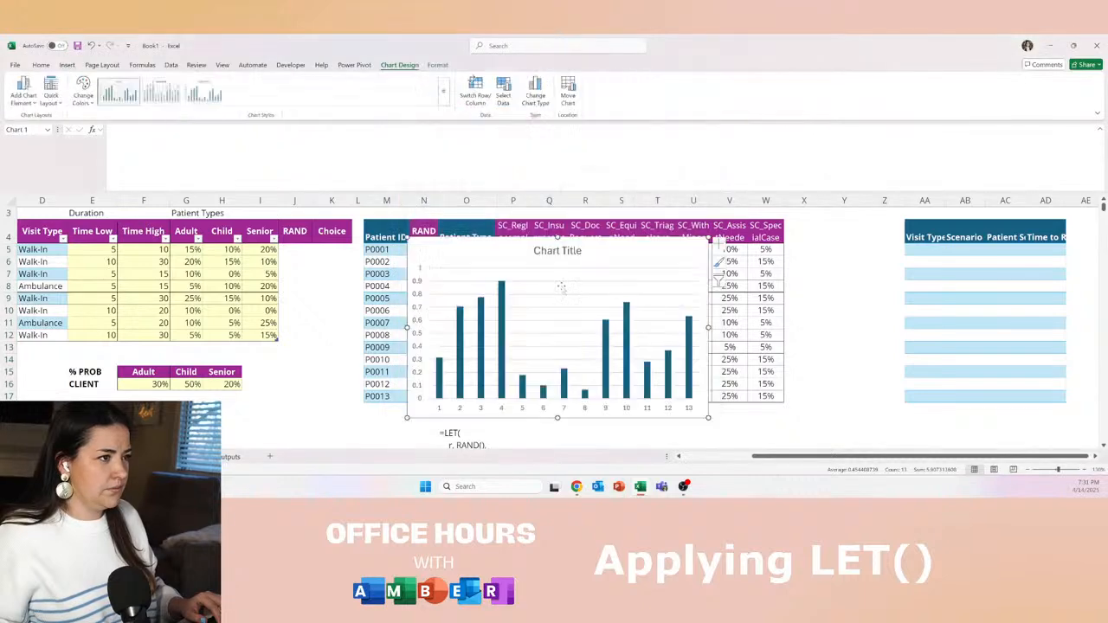
{"action": "left_click_drag", "start_coordinate": [511, 253], "coordinate": [611, 269]}
- Restore N5's formula to =RAND() and copy it down through N17
{"action": "left_click", "coordinate": [424, 249]}
{"action": "left_click", "coordinate": [142, 155]}
{"action": "key", "text": "BackSpace"}
{"action": "key", "text": "BackSpace"}
{"action": "key", "text": "Return"}
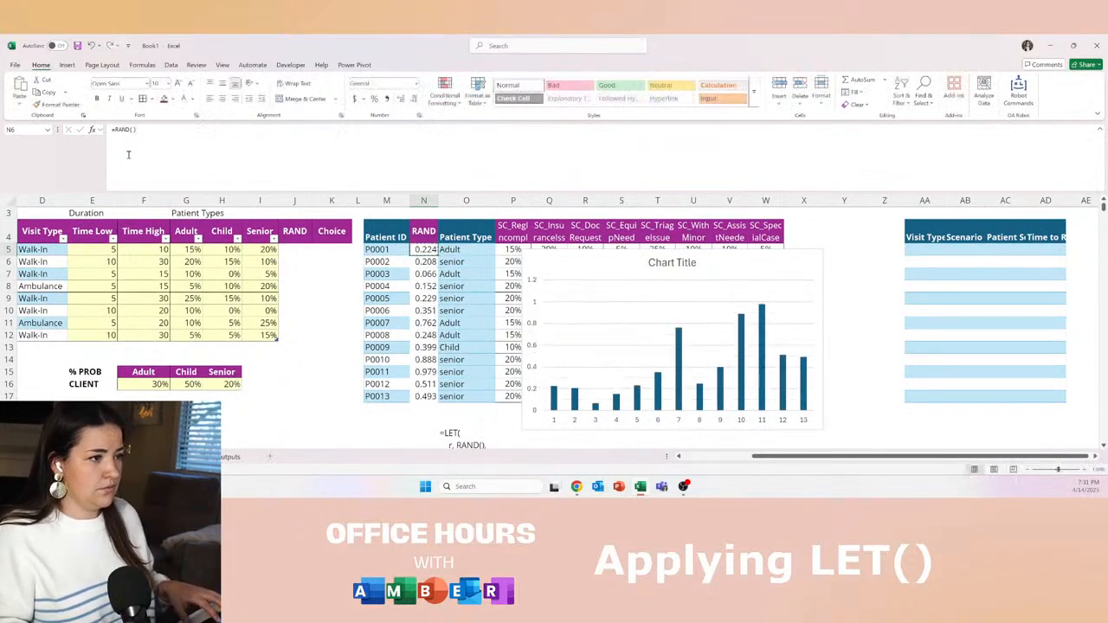
{"action": "key", "text": "ctrl+shift+Down"}
{"action": "type", "text": "0.457 0.687 0.795 0.127 0.734 0.096 0.135 0.711 0.457 0.113 0.919 0.295 0.38"}
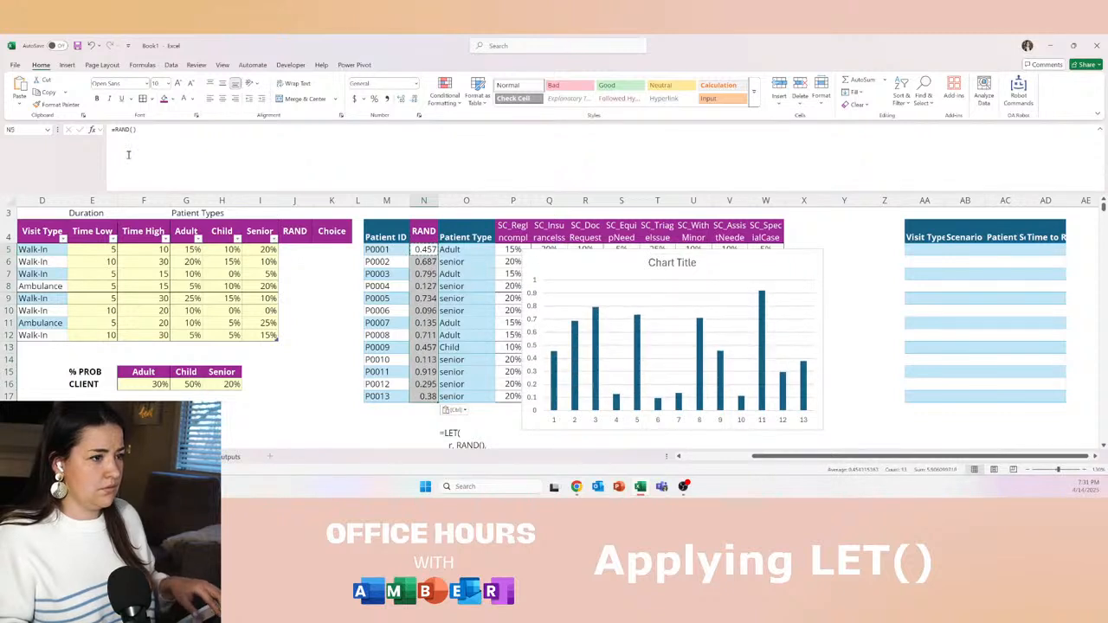
{"action": "key", "text": "ctrl"}
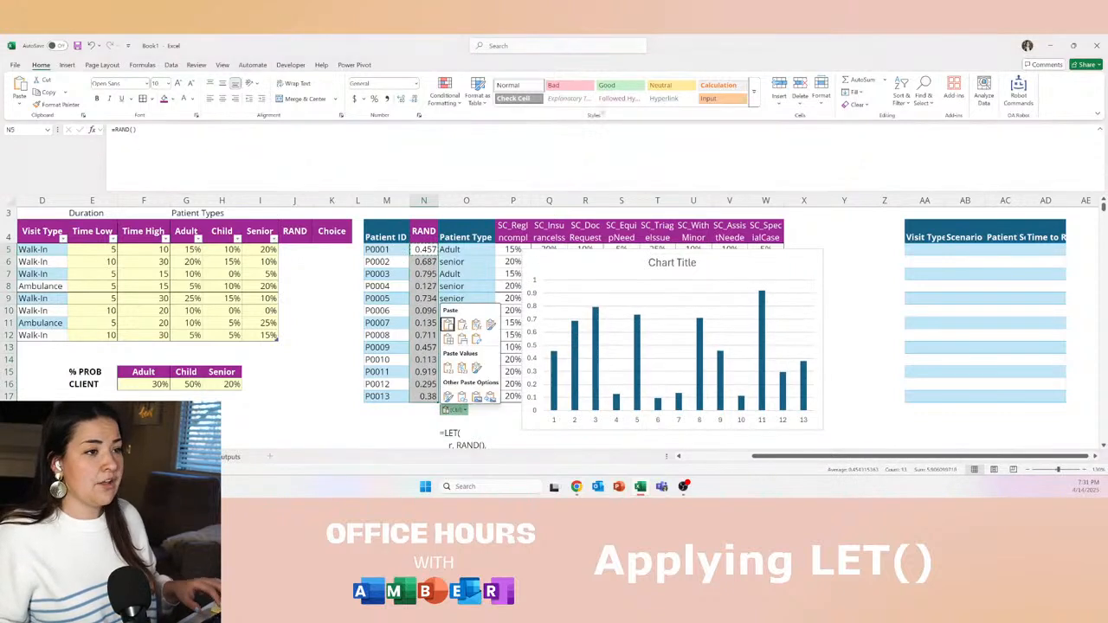
- Delete the column chart of the random numbers
{"action": "left_click", "coordinate": [736, 271]}
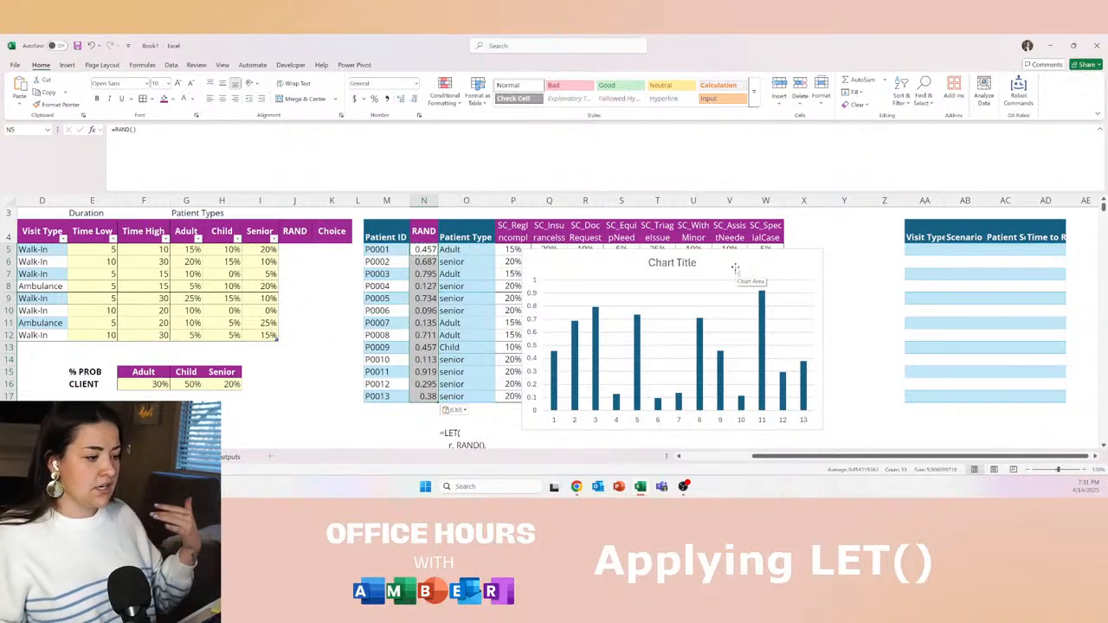
{"action": "left_click", "coordinate": [734, 274]}
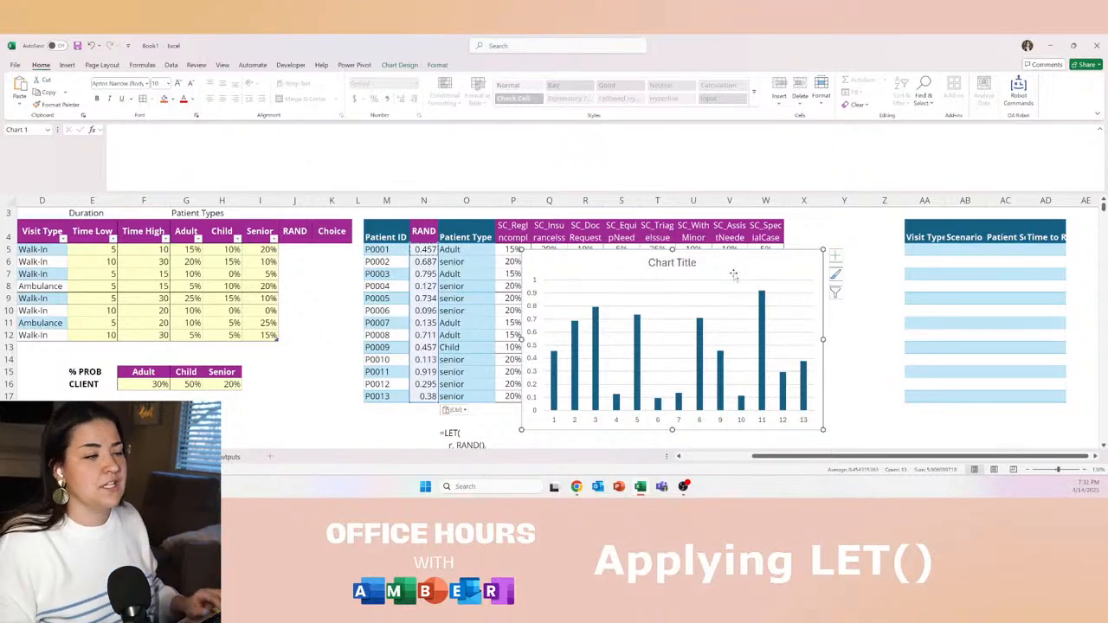
{"action": "key", "text": "Delete"}
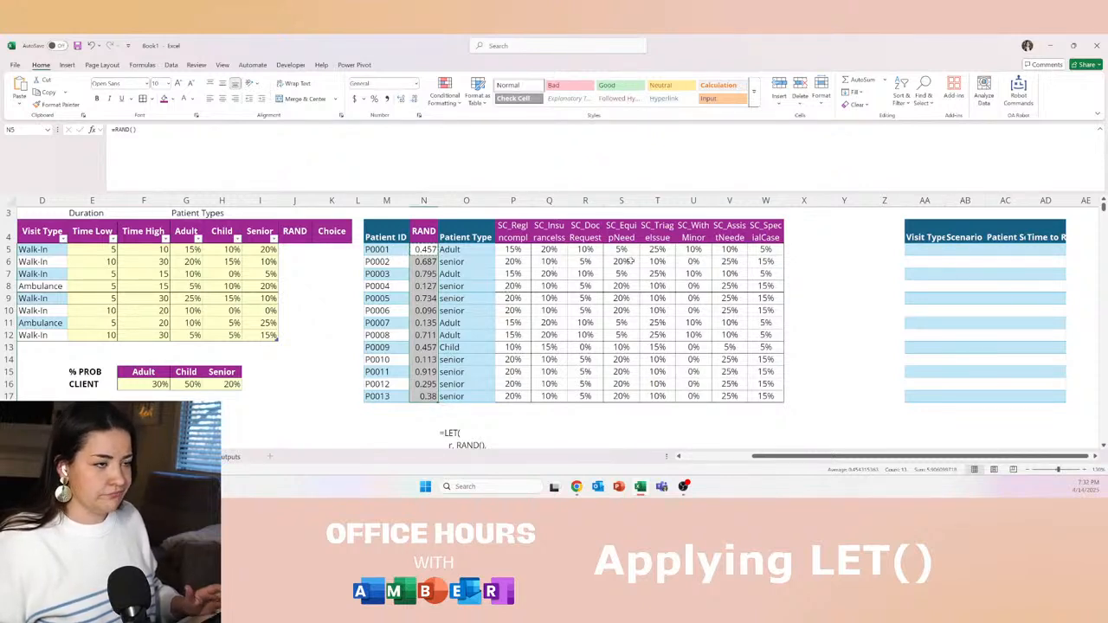
- Move the Visit Type column from AA4:AA17 to X4:X17, directly beside the scenario probabilities
{"action": "left_click", "coordinate": [465, 230]}
{"action": "left_click_drag", "start_coordinate": [921, 234], "coordinate": [922, 396]}
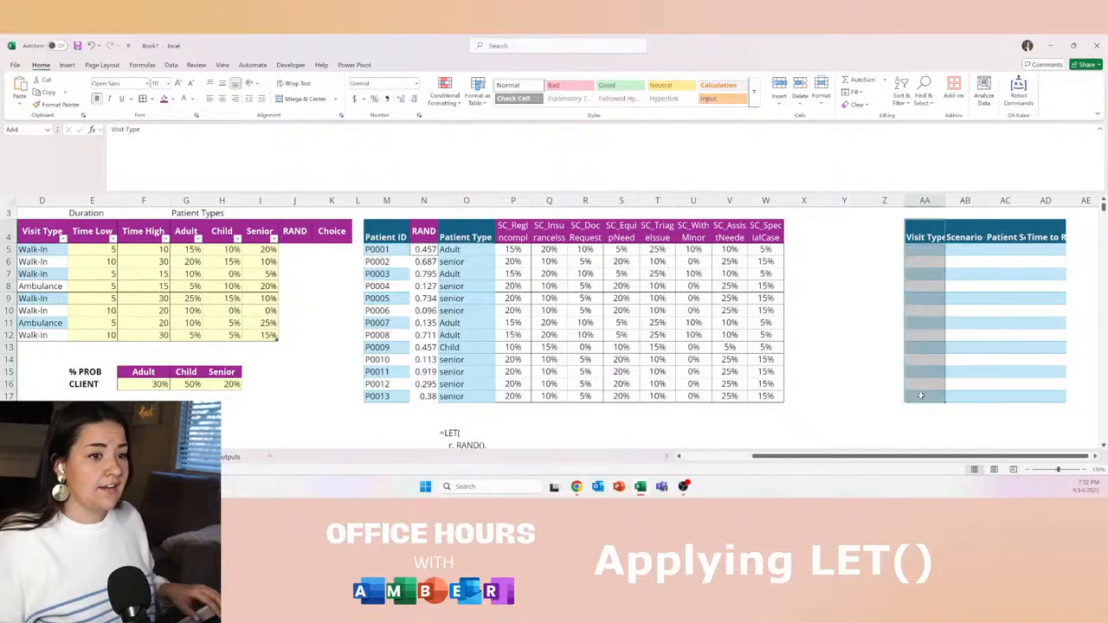
{"action": "left_click_drag", "start_coordinate": [908, 227], "coordinate": [801, 240]}
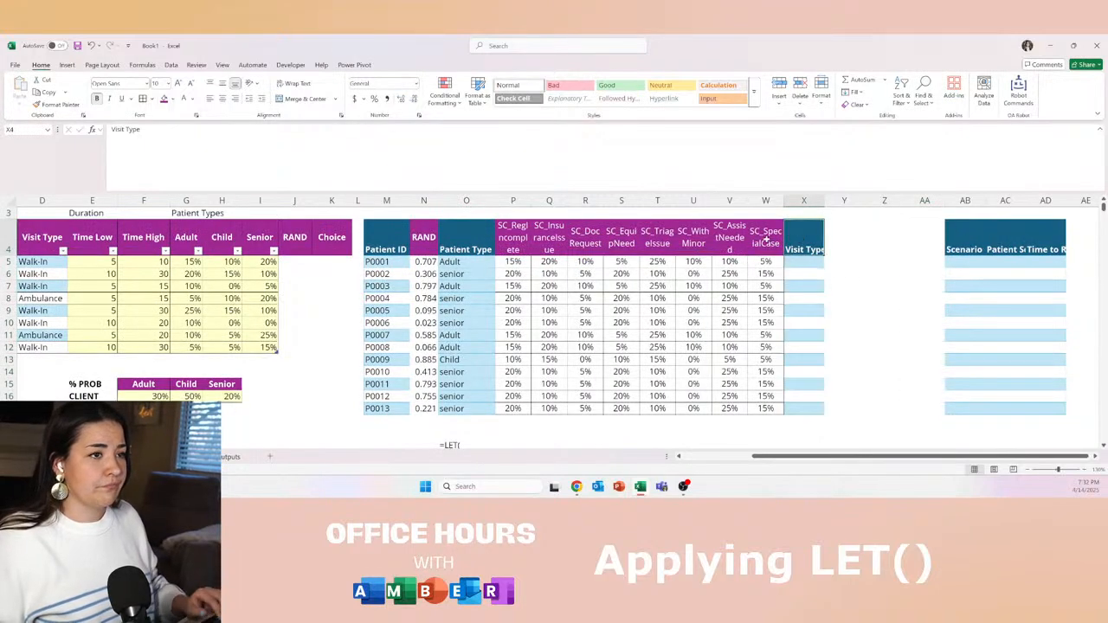
- Begin a LET formula in X5, the first Visit Type cell, with r as its first variable name
{"action": "left_click", "coordinate": [803, 265]}
{"action": "scroll", "coordinate": [658, 346], "scroll_direction": "down", "scroll_amount": 1}
{"action": "scroll", "coordinate": [532, 297], "scroll_direction": "up", "scroll_amount": 2}
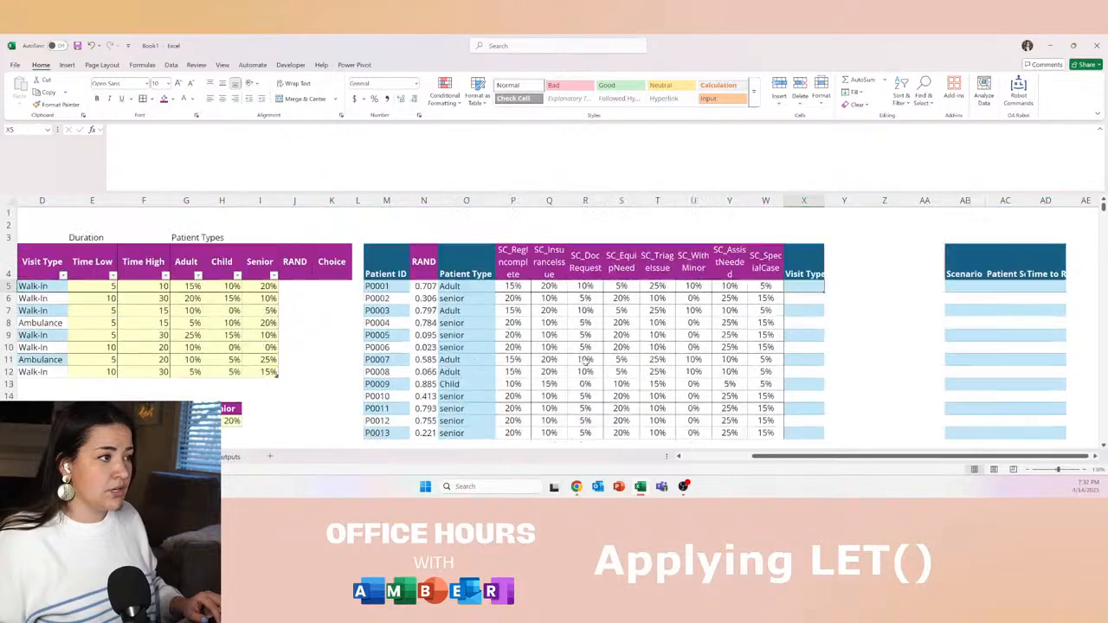
{"action": "scroll", "coordinate": [534, 292], "scroll_direction": "down", "scroll_amount": 1}
{"action": "type", "text": "=let("}
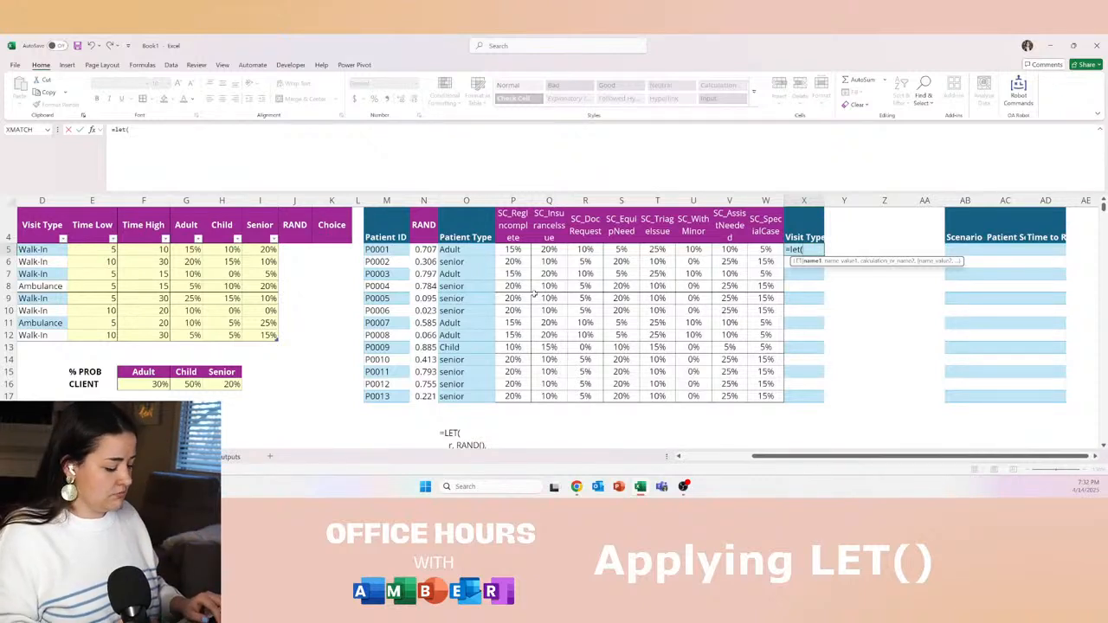
{"action": "type", "text": "ran"}
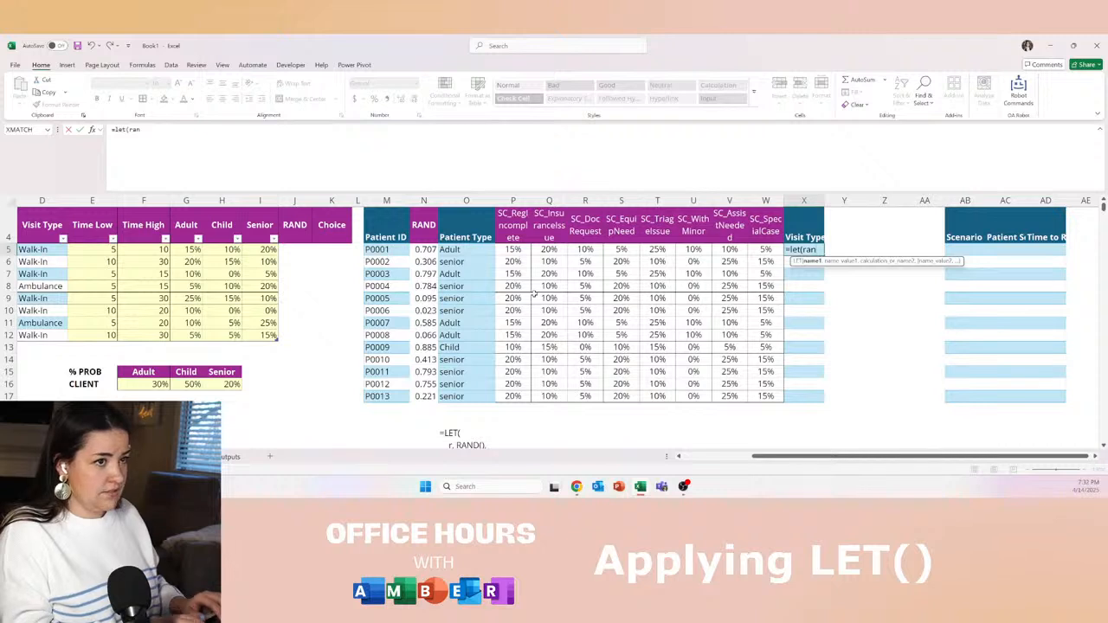
{"action": "type", "text": "d"}
{"action": "key", "text": "BackSpace"}
{"action": "key", "text": "BackSpace"}
{"action": "key", "text": "BackSpace"}
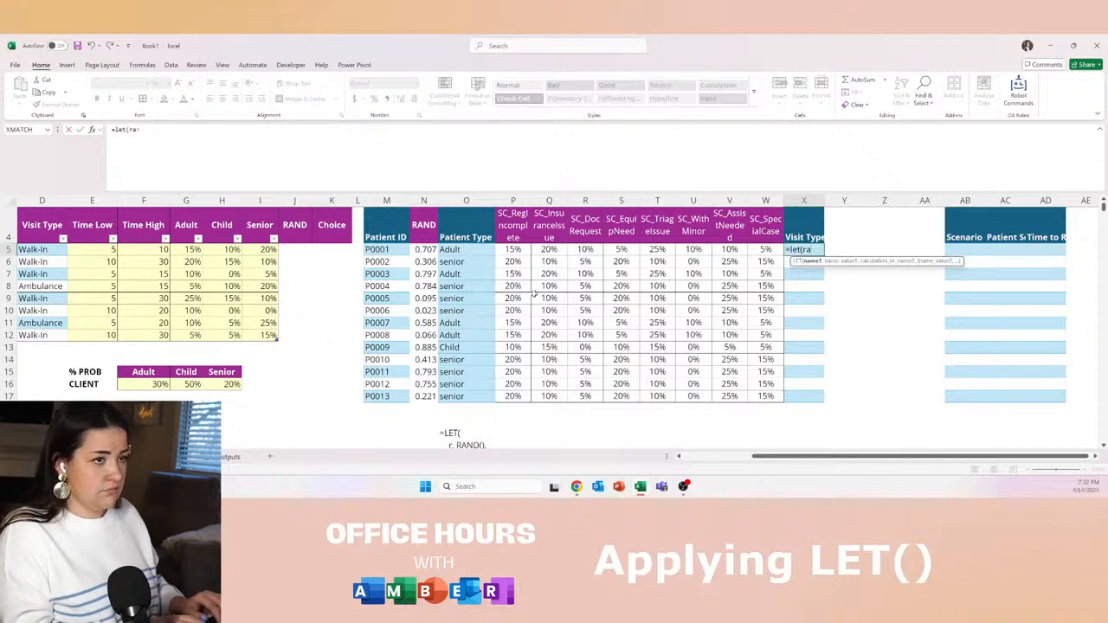
- Assign the patient's random number in N5 as the value of r in X5's LET formula
{"action": "type", "text": ","}
{"action": "key", "text": "Left"}
{"action": "key", "text": "Left"}
{"action": "key", "text": "ctrl+Left"}
{"action": "key", "text": "ctrl+Left"}
{"action": "key", "text": "Right"}
{"action": "key", "text": "Right"}
{"action": "key", "text": "Right"}
{"action": "key", "text": "Right"}
{"action": "key", "text": "Right"}
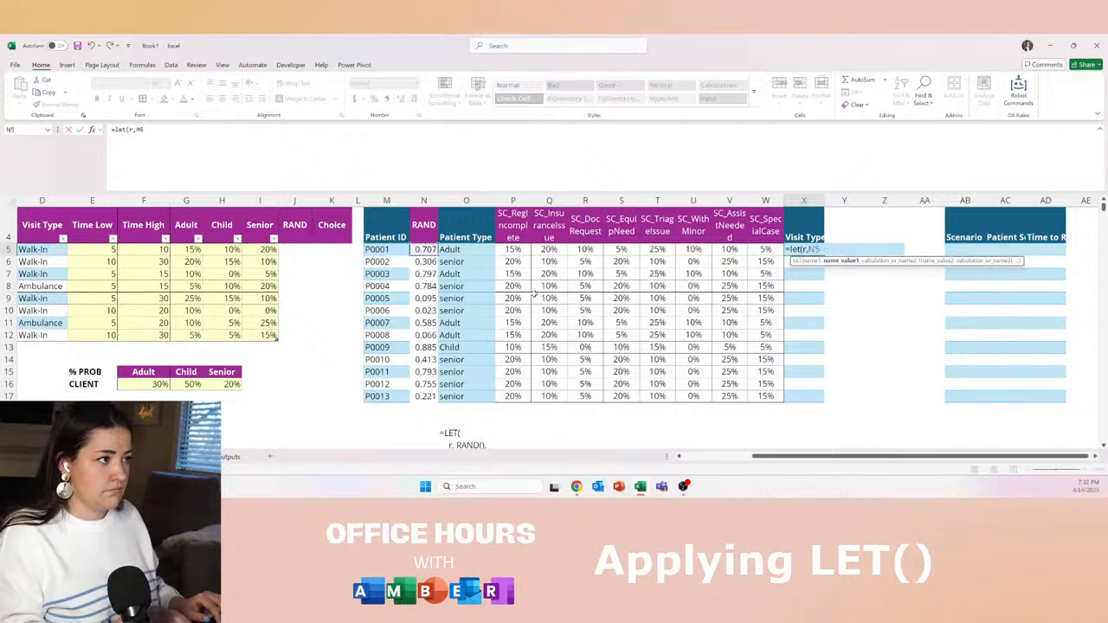
{"action": "type", "text": ","}
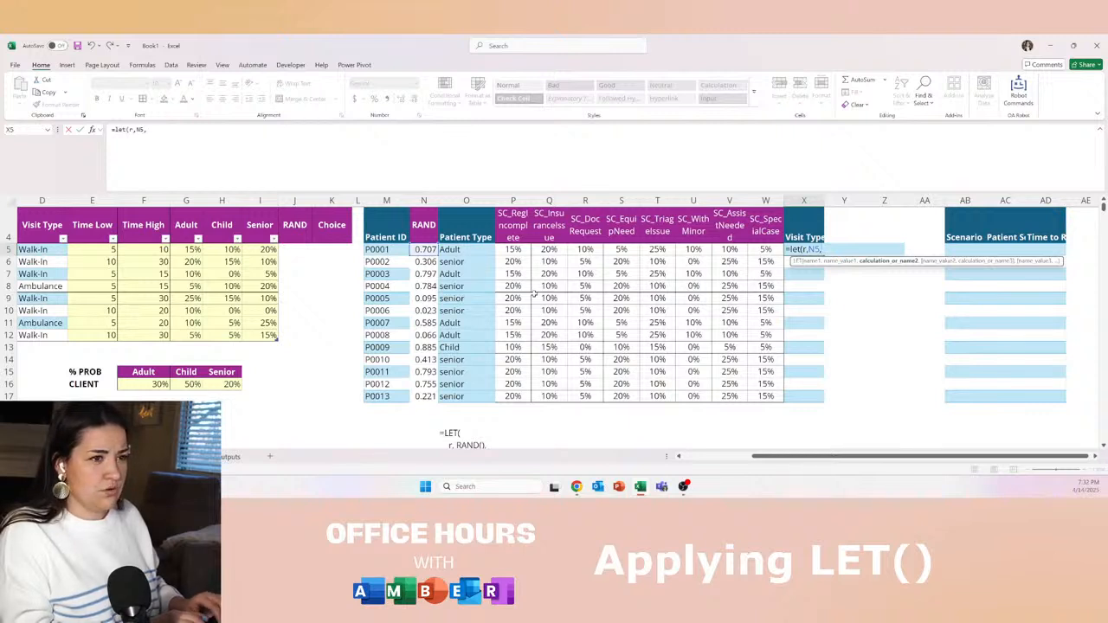
- Extend the LET formula in X5 with a variable reg that refers to the SC_RegIncomplete value in P5
{"action": "type", "text": "r"}
{"action": "key", "text": "BackSpace"}
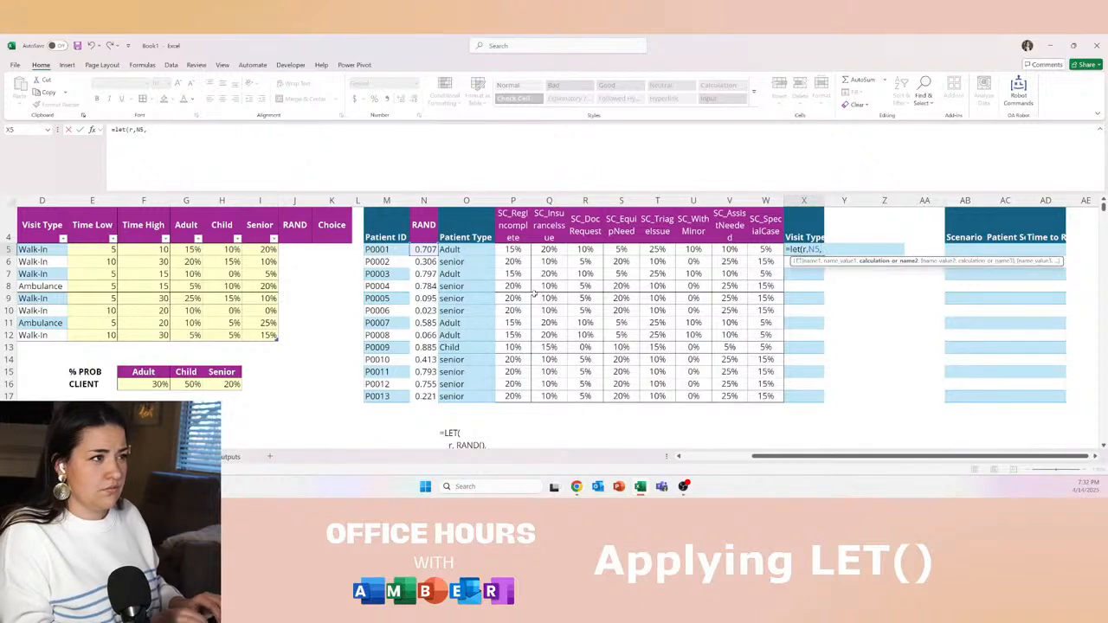
{"action": "type", "text": "eg,"}
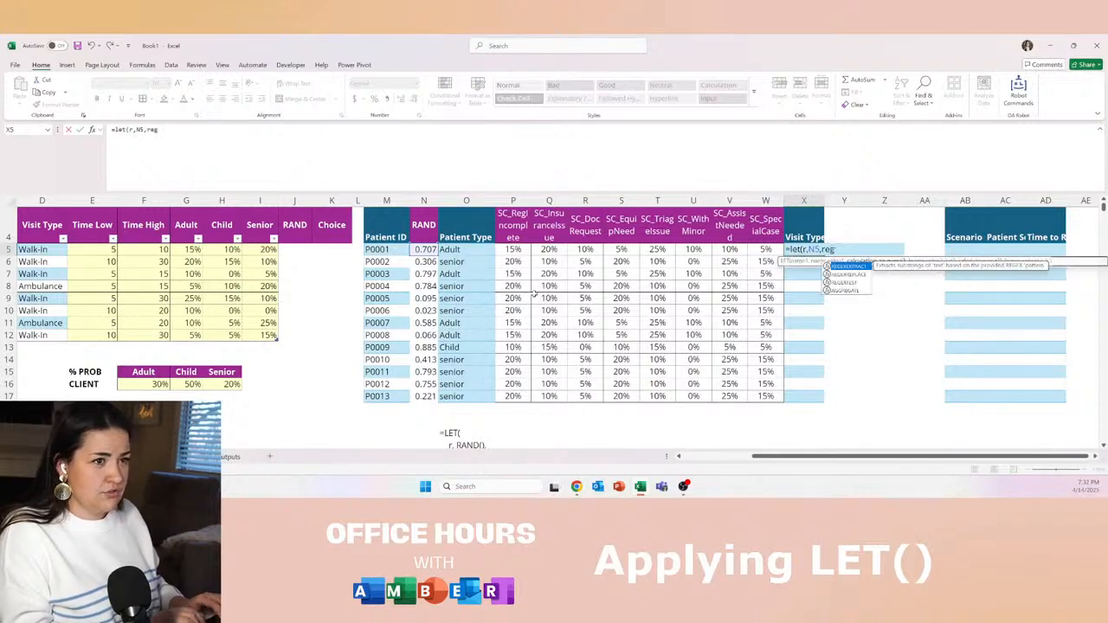
{"action": "key", "text": "Left"}
{"action": "key", "text": "Left"}
{"action": "key", "text": "Left"}
{"action": "key", "text": "Left"}
{"action": "key", "text": "Left"}
{"action": "key", "text": "Left"}
{"action": "key", "text": "Left"}
{"action": "key", "text": "Left"}
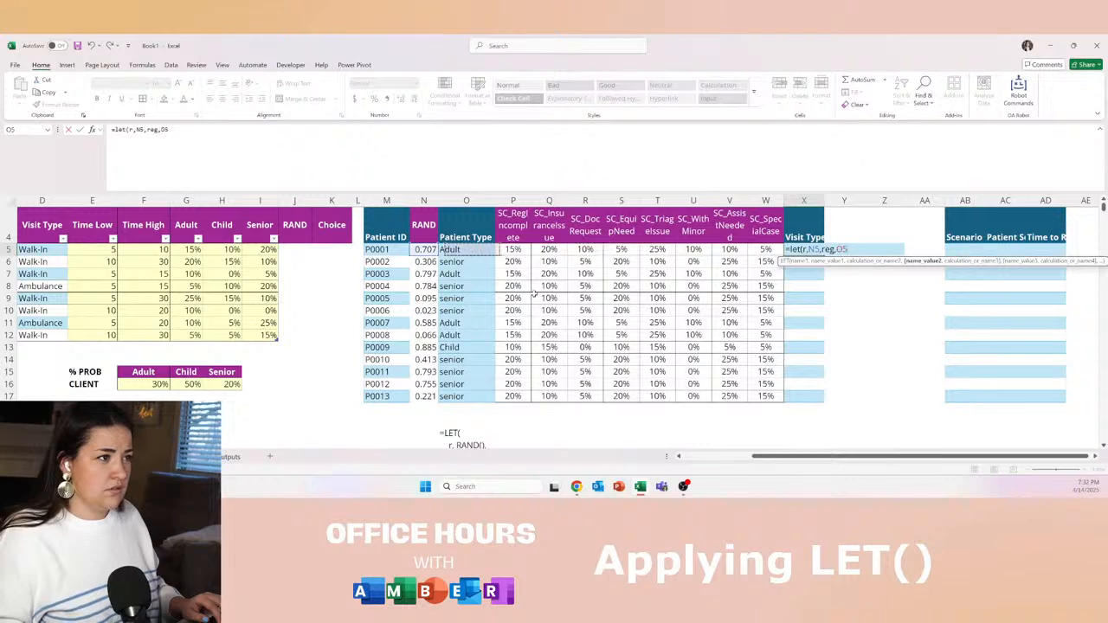
- Add the variables ins for Q5 and doc for R5 to the LET formula
{"action": "type", "text": ",ins"}
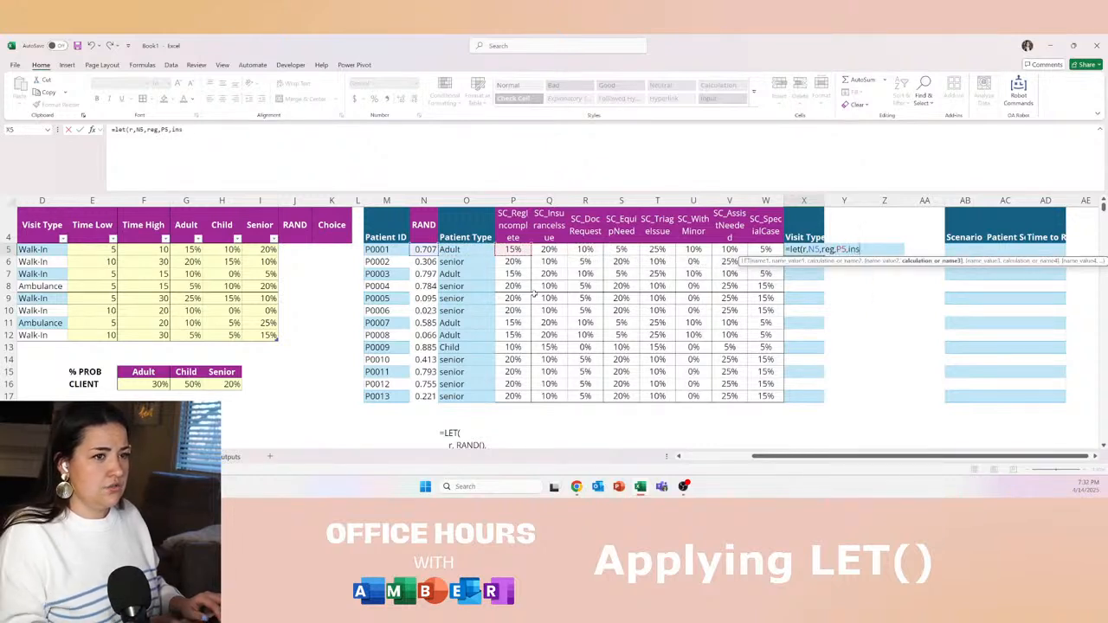
{"action": "key", "text": "Return"}
{"action": "key", "text": "Return"}
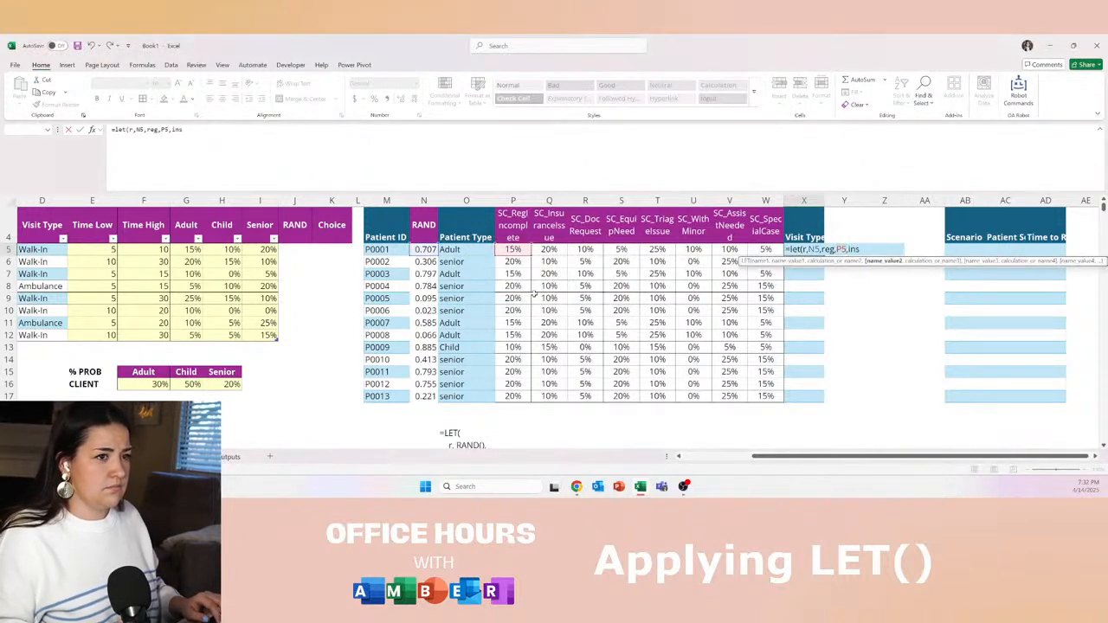
{"action": "type", "text": ","}
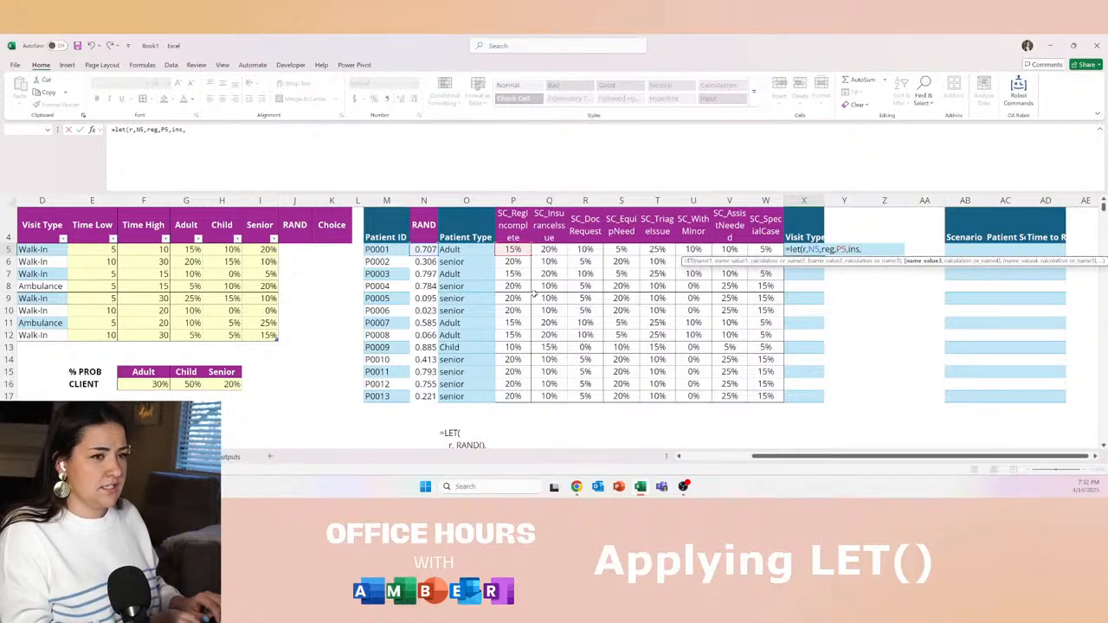
{"action": "left_click", "coordinate": [549, 249]}
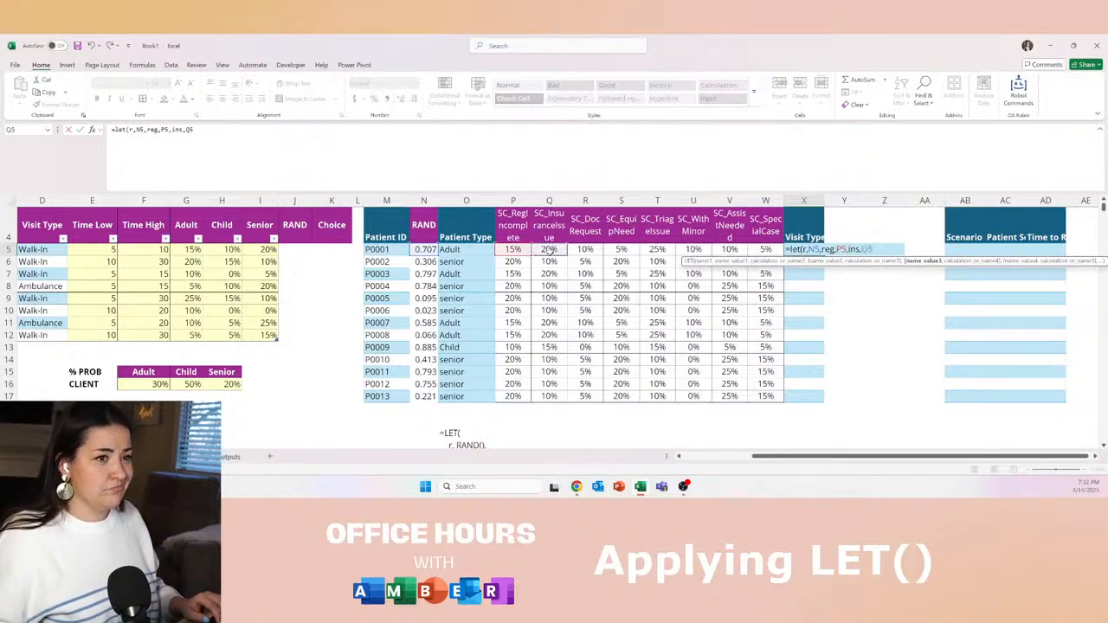
{"action": "type", "text": ",doc"}
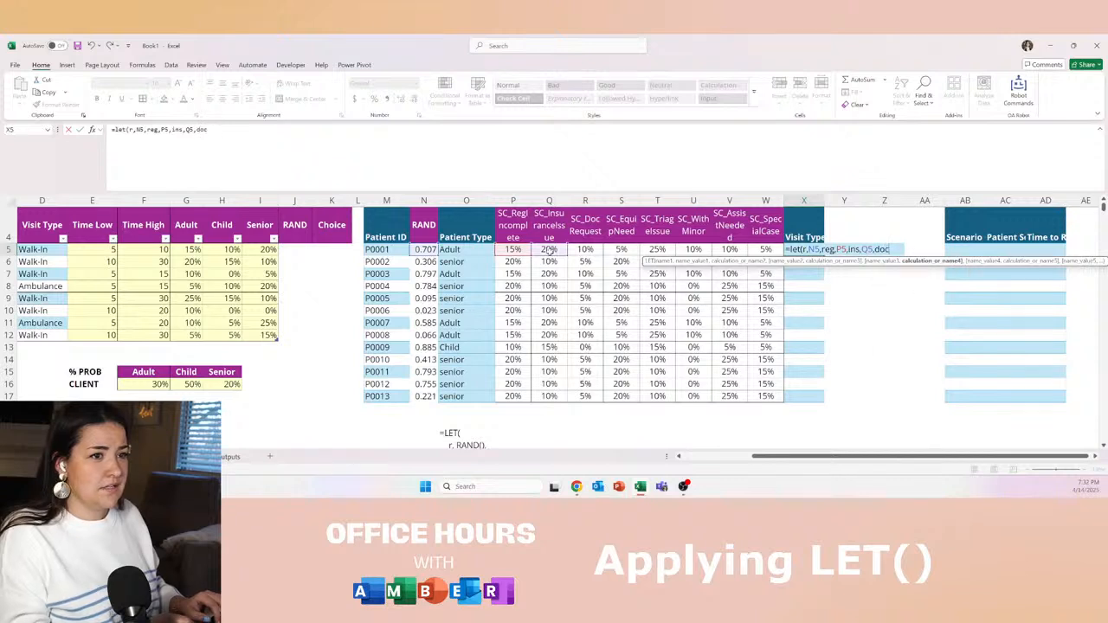
{"action": "type", "text": ","}
{"action": "left_click", "coordinate": [576, 251]}
{"action": "type", "text": ","}
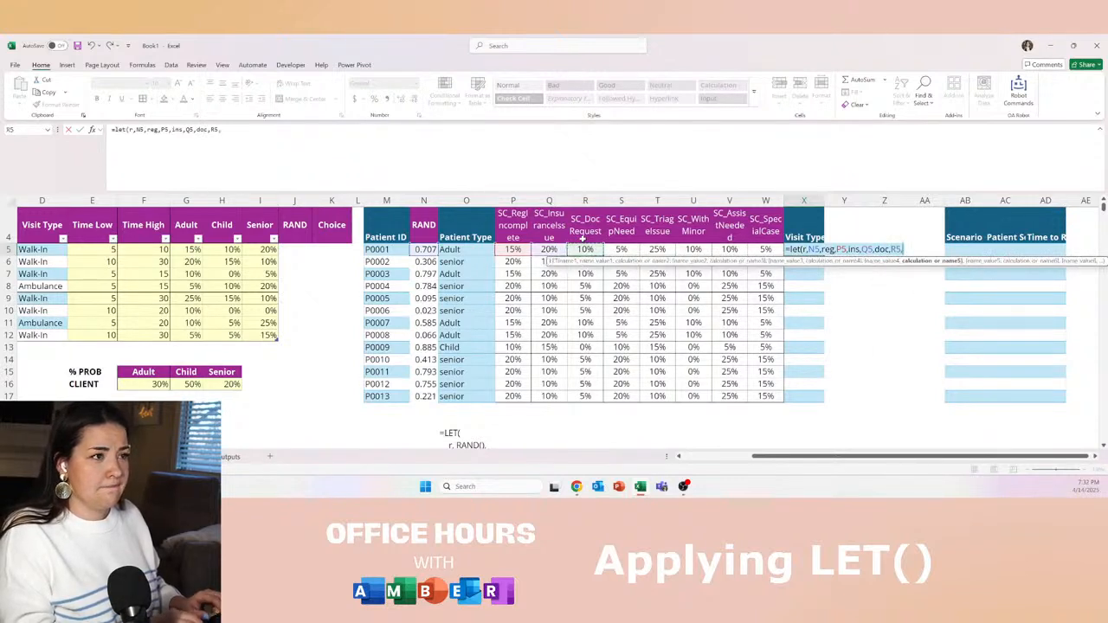
- Add the variables equip for S5 and triage for T5 to the LET formula
{"action": "type", "text": "equip,"}
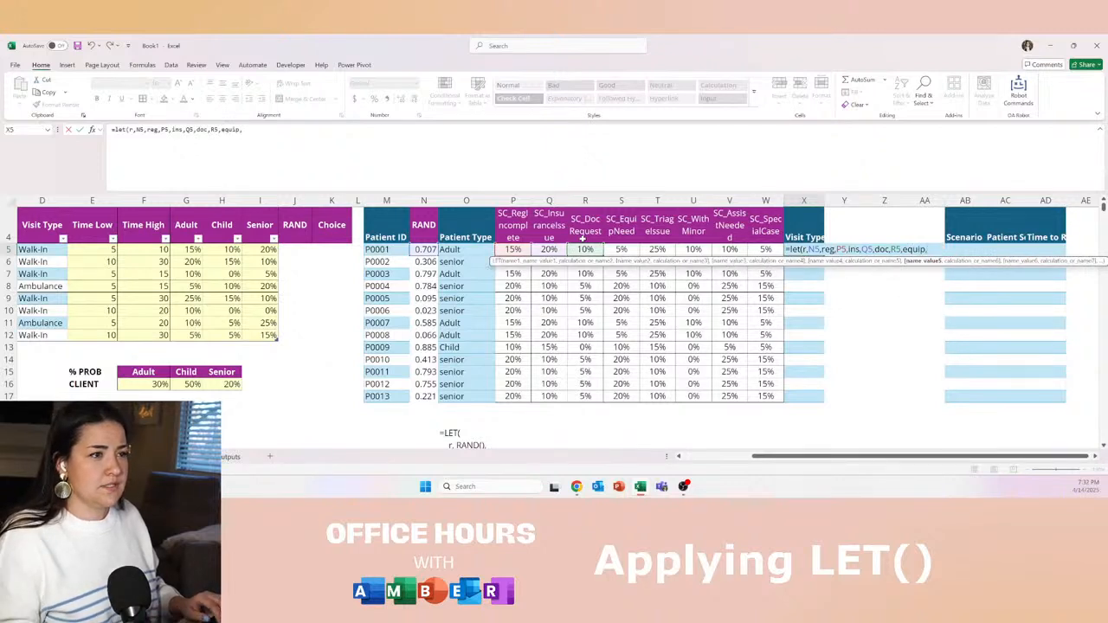
{"action": "left_click", "coordinate": [611, 248]}
{"action": "type", "text": ",triage,"}
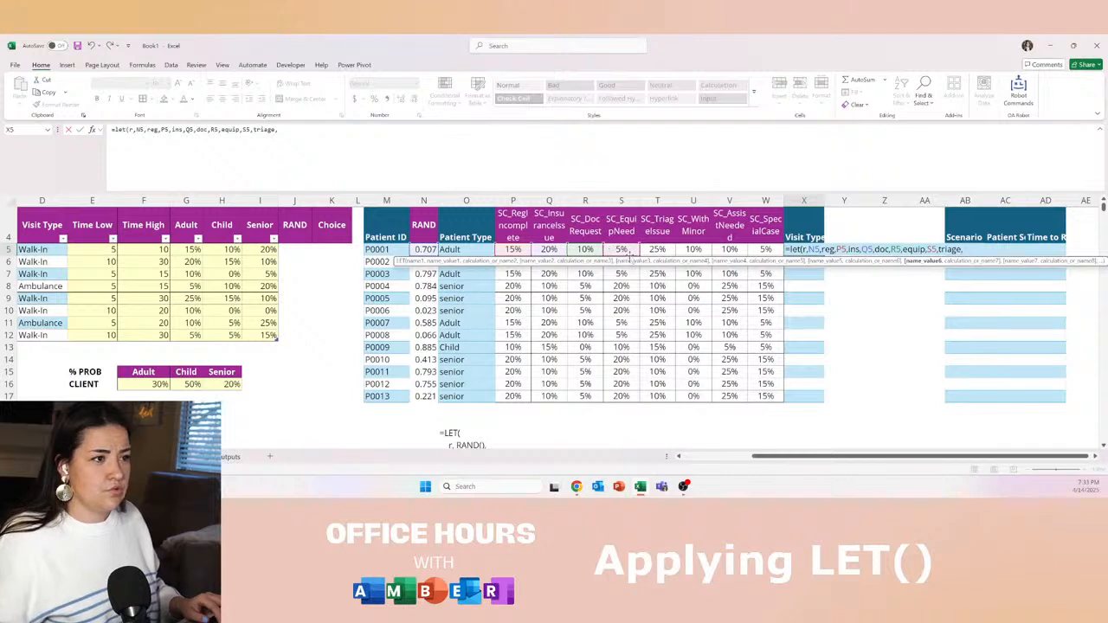
{"action": "left_click", "coordinate": [651, 250]}
{"action": "type", "text": ","}
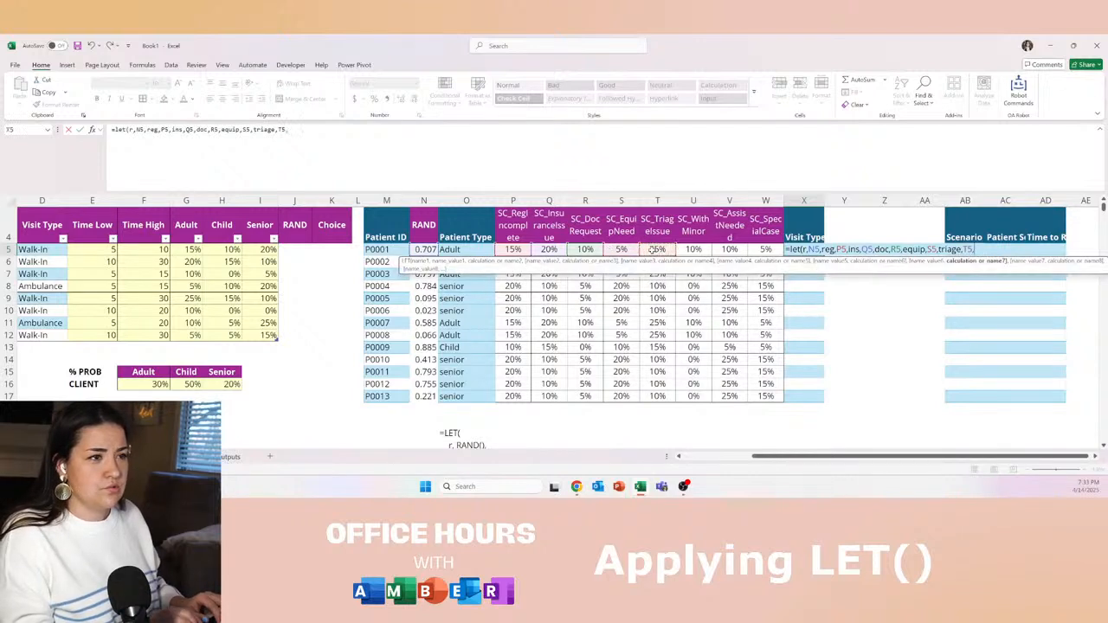
- Add a variable minor that refers to the SC_WithMinor value in U5 to the LET formula
{"action": "type", "text": "minork,"}
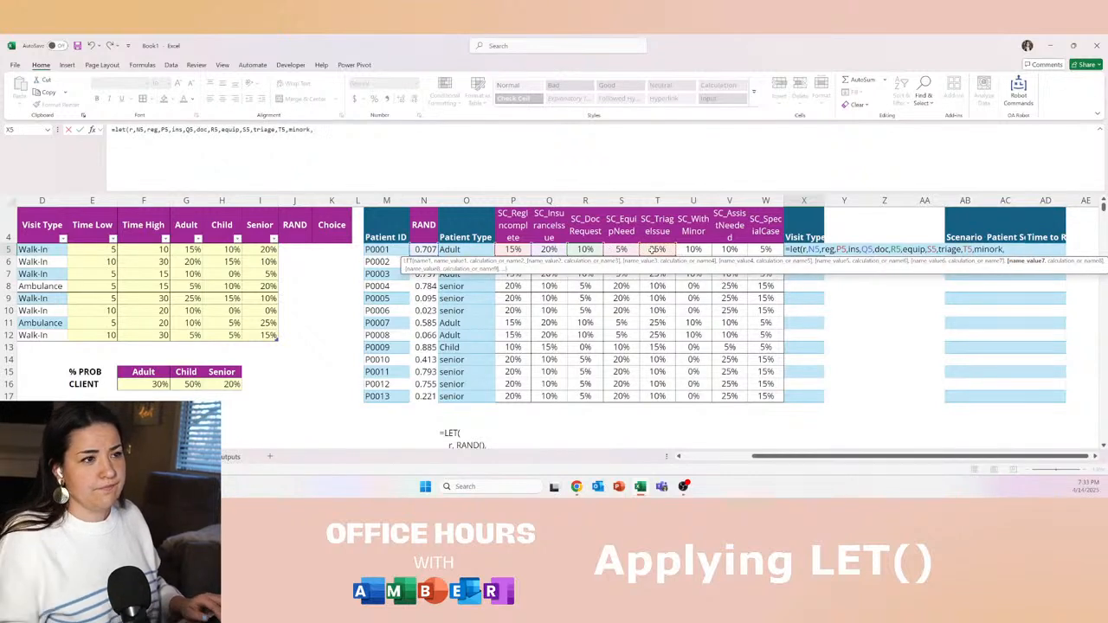
{"action": "key", "text": "BackSpace"}
{"action": "key", "text": "BackSpace"}
{"action": "type", "text": ","}
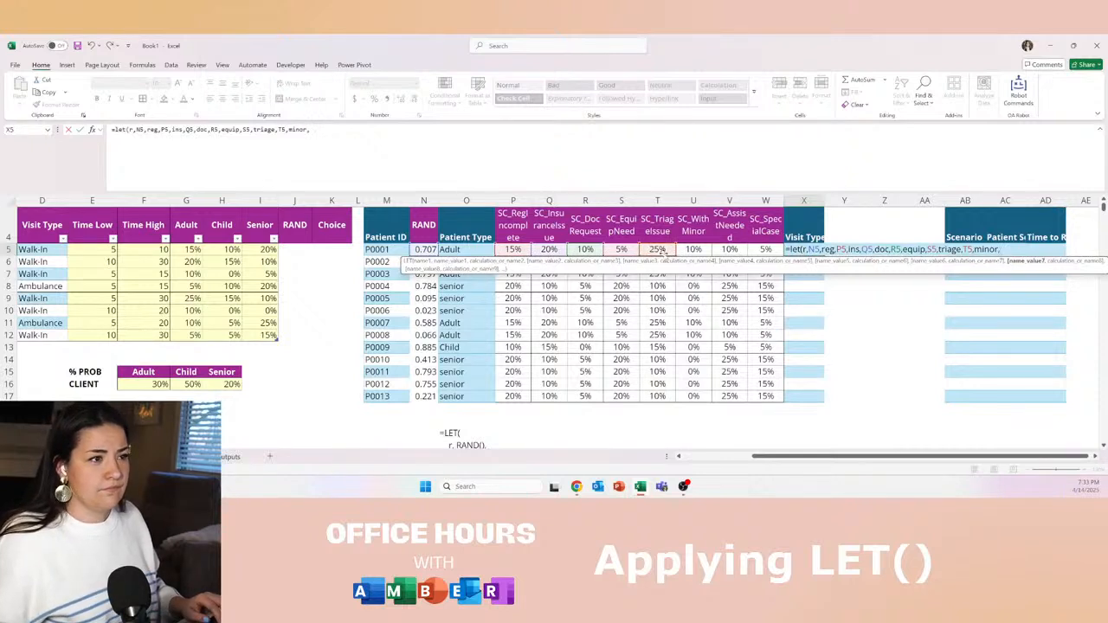
{"action": "left_click", "coordinate": [694, 249]}
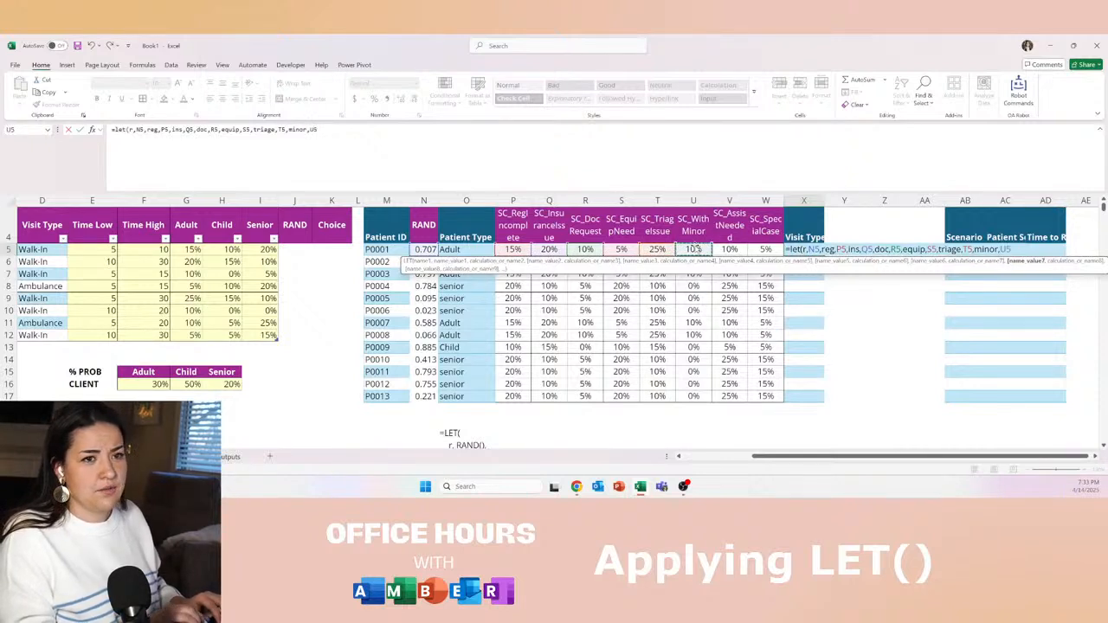
{"action": "type", "text": ","}
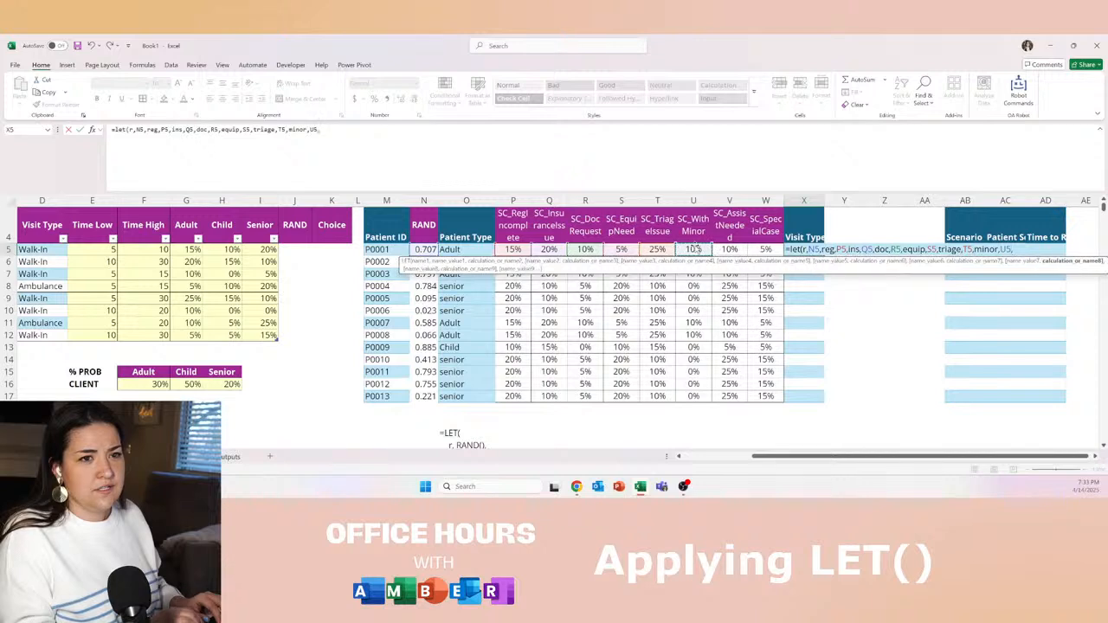
- Add the variables assist for V5 and special for W5 to the LET formula
{"action": "type", "text": "assist,"}
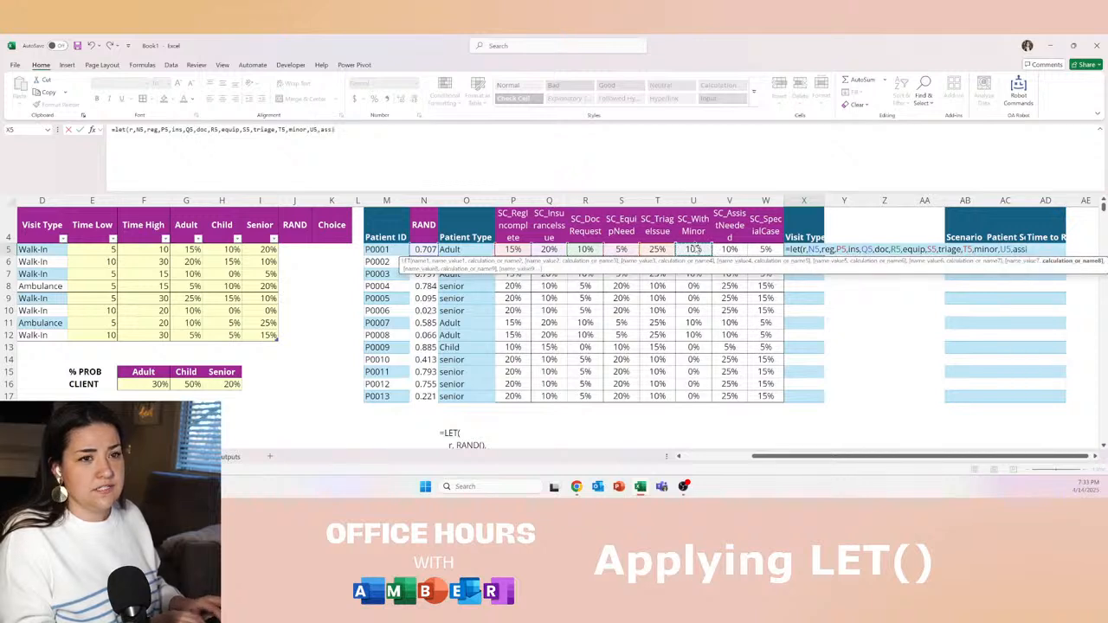
{"action": "left_click", "coordinate": [726, 249]}
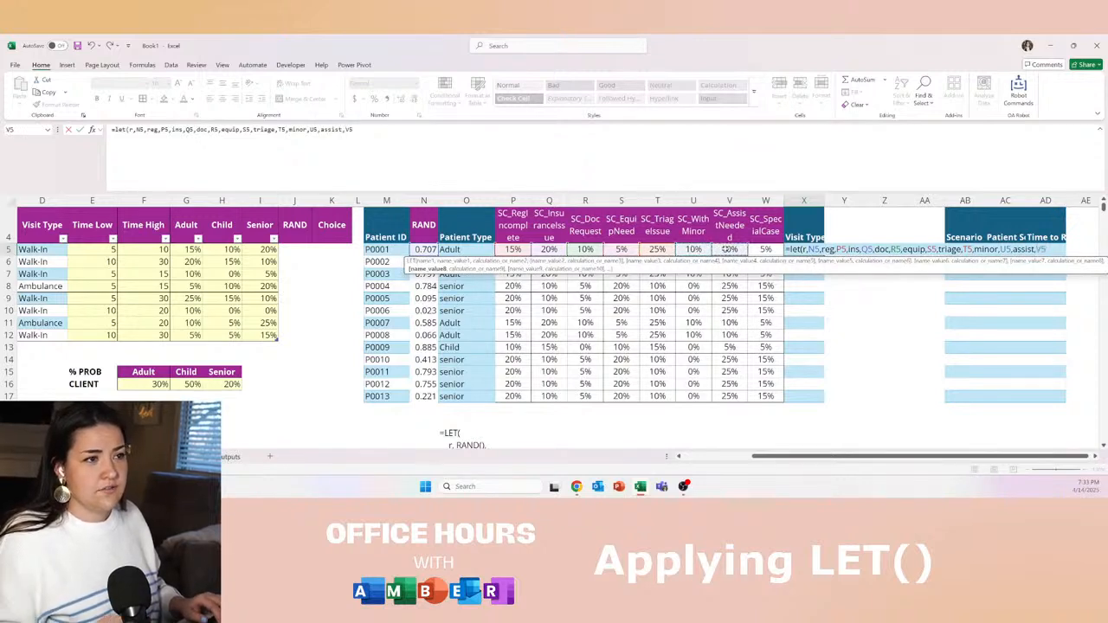
{"action": "type", "text": ",special,"}
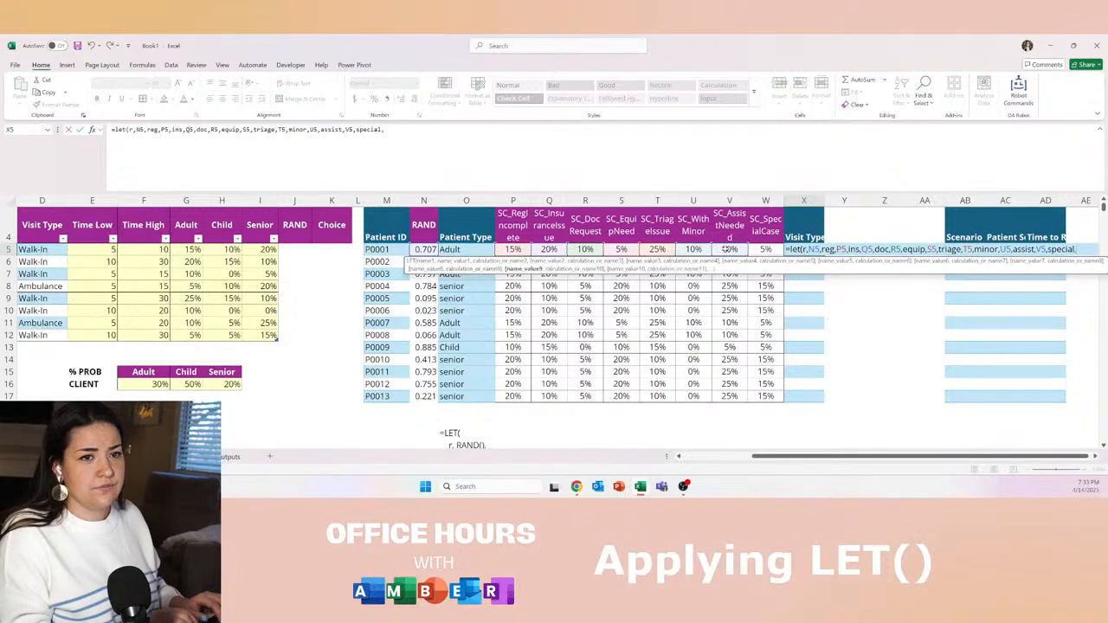
{"action": "left_click", "coordinate": [752, 249]}
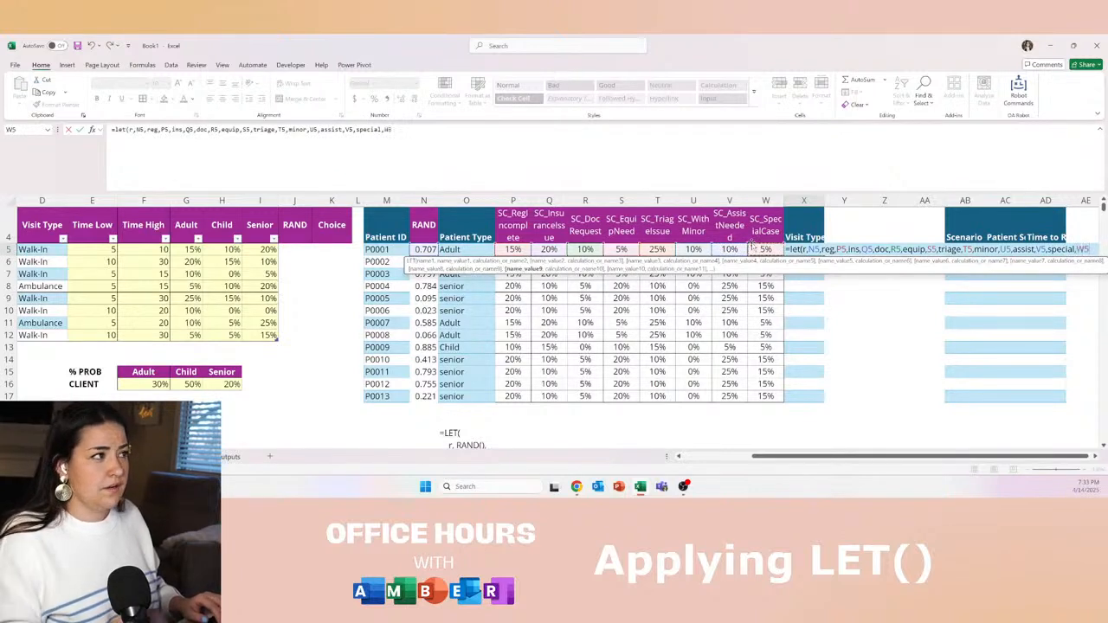
{"action": "type", "text": ","}
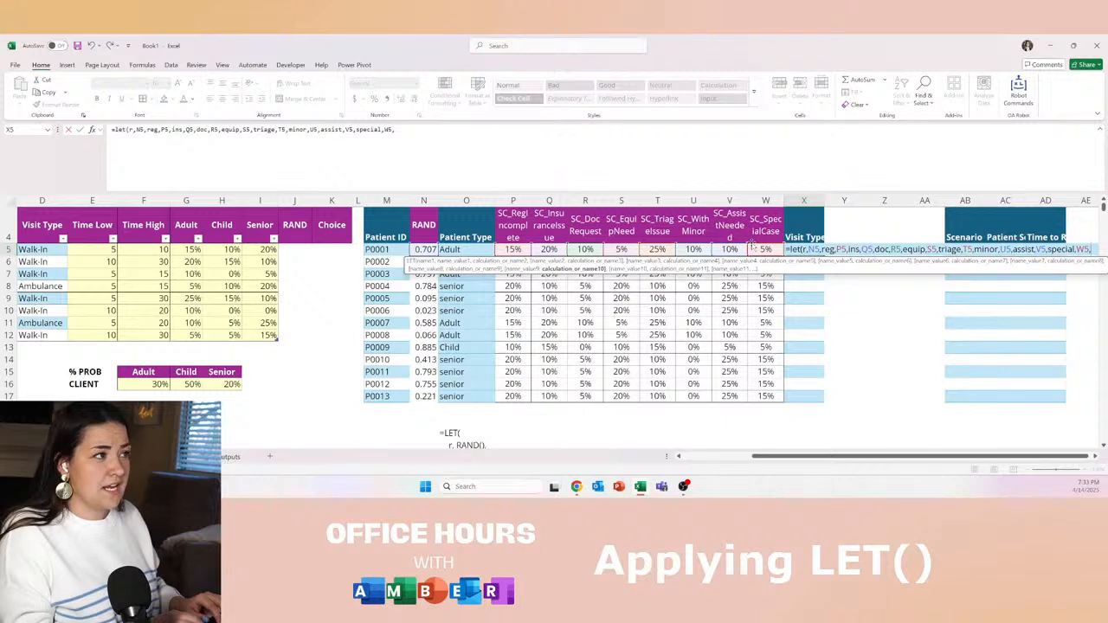
{"action": "key", "text": "alt+Return"}
{"action": "type", "text": "if("}
{"action": "key", "text": "BackSpace"}
{"action": "key", "text": "BackSpace"}
{"action": "key", "text": "BackSpace"}
{"action": "key", "text": "BackSpace"}
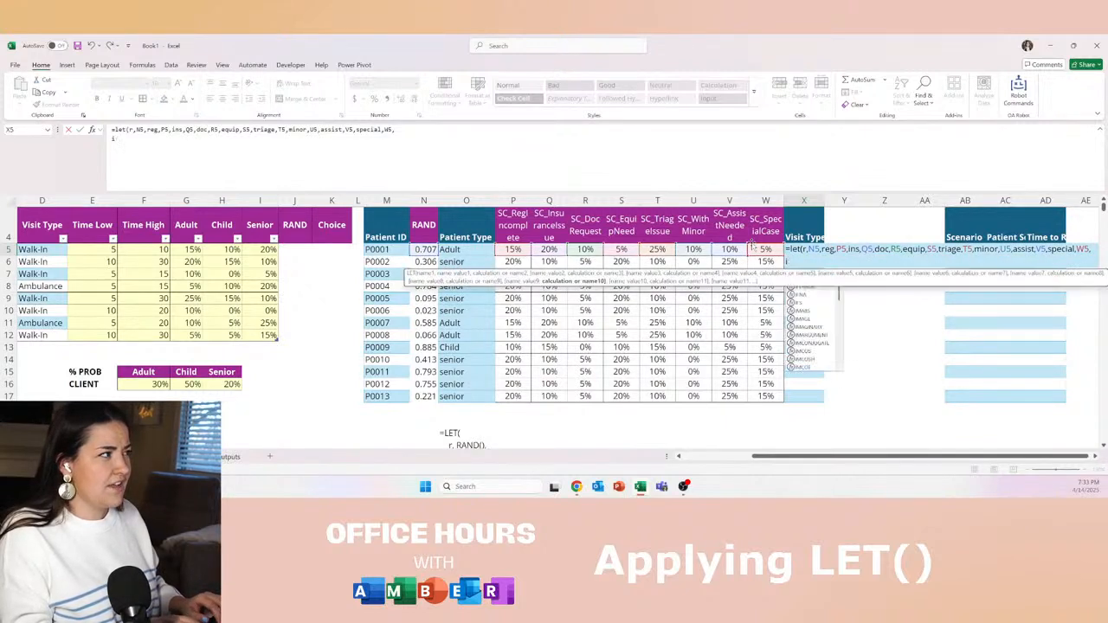
{"action": "key", "text": "BackSpace"}
- Try to close and enter the LET formula without a final calculation
{"action": "type", "text": ")"}
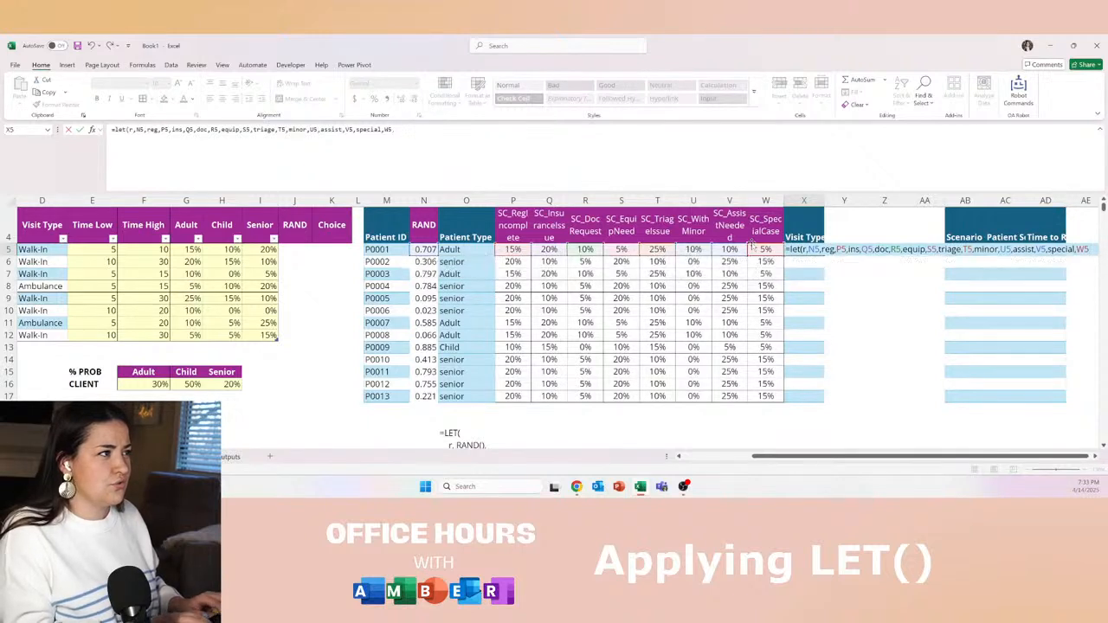
{"action": "key", "text": "Return"}
{"action": "key", "text": "Return"}
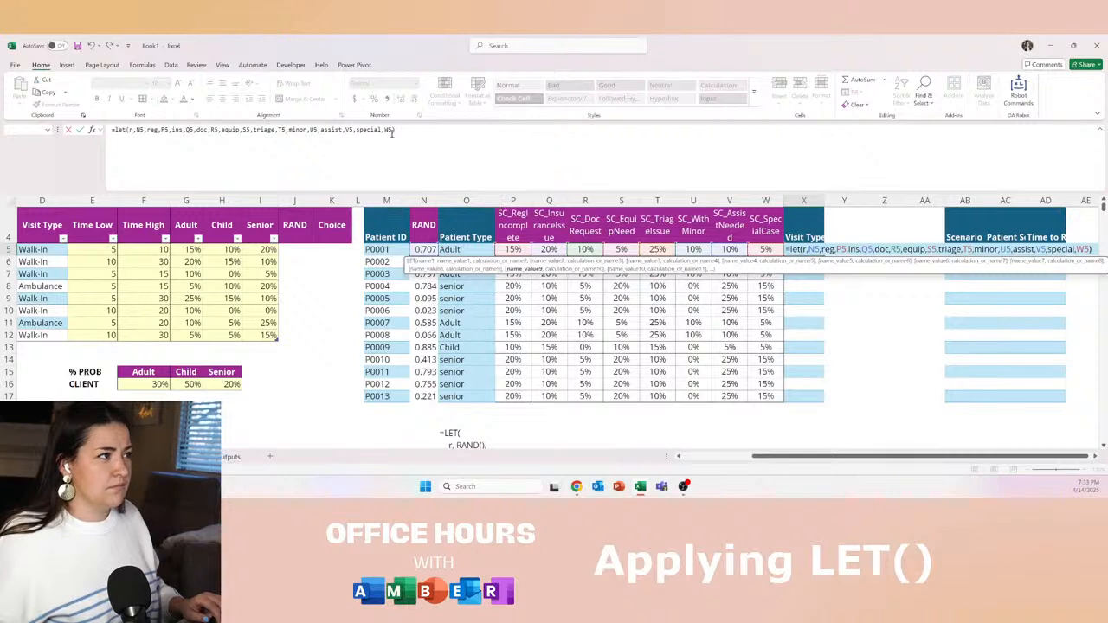
- End the LET formula with the placeholder result "hi" and enter it in X5, accepting the suggested formula correction
{"action": "left_click", "coordinate": [361, 162]}
{"action": "key", "text": "BackSpace"}
{"action": "type", "text": ",\"y\")"}
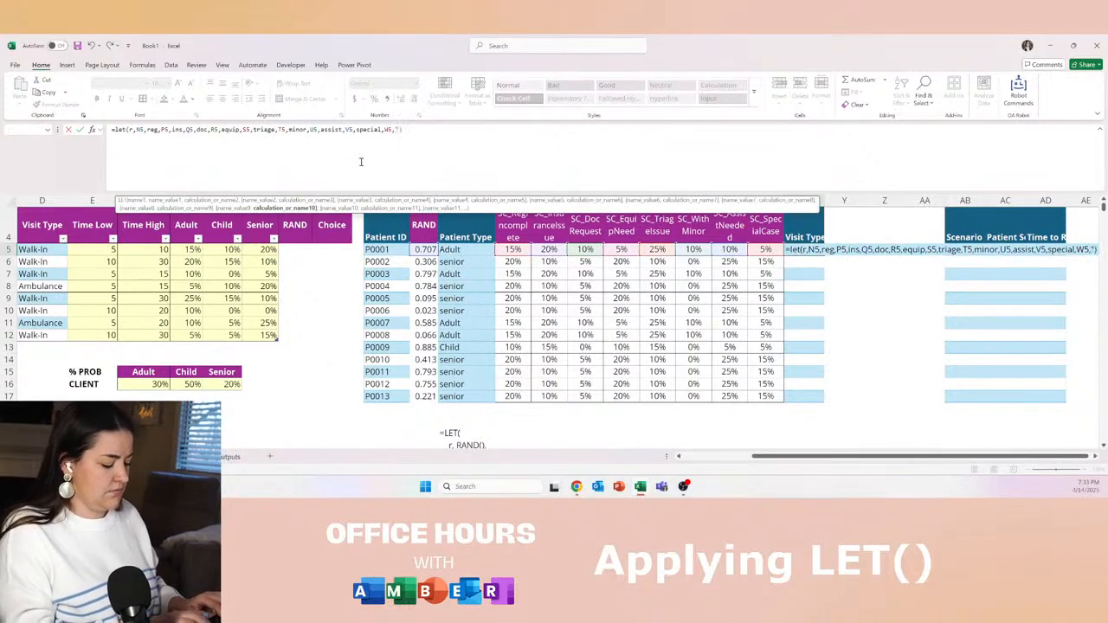
{"action": "key", "text": "BackSpace"}
{"action": "key", "text": "BackSpace"}
{"action": "key", "text": "BackSpace"}
{"action": "type", "text": "hi\"0)"}
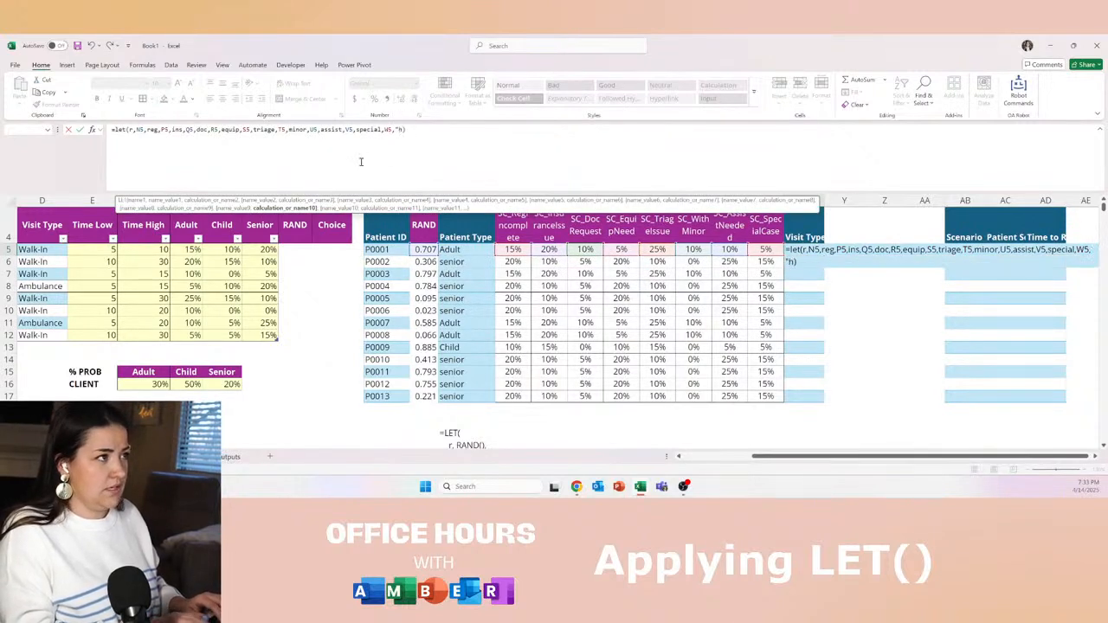
{"action": "key", "text": "Return"}
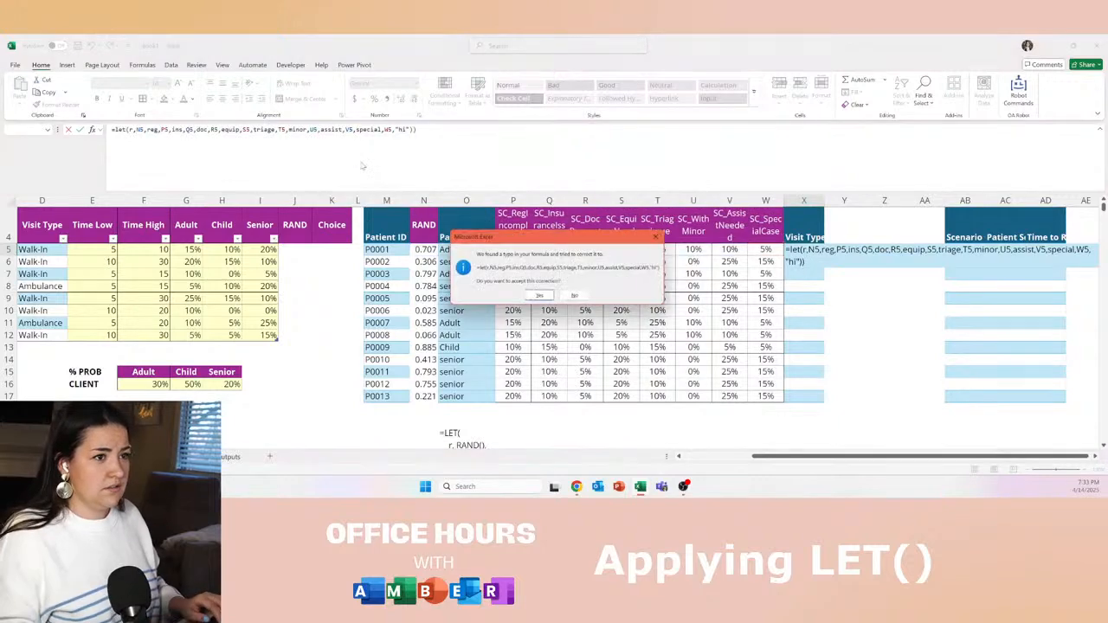
{"action": "key", "text": "Return"}
{"action": "key", "text": "Up"}
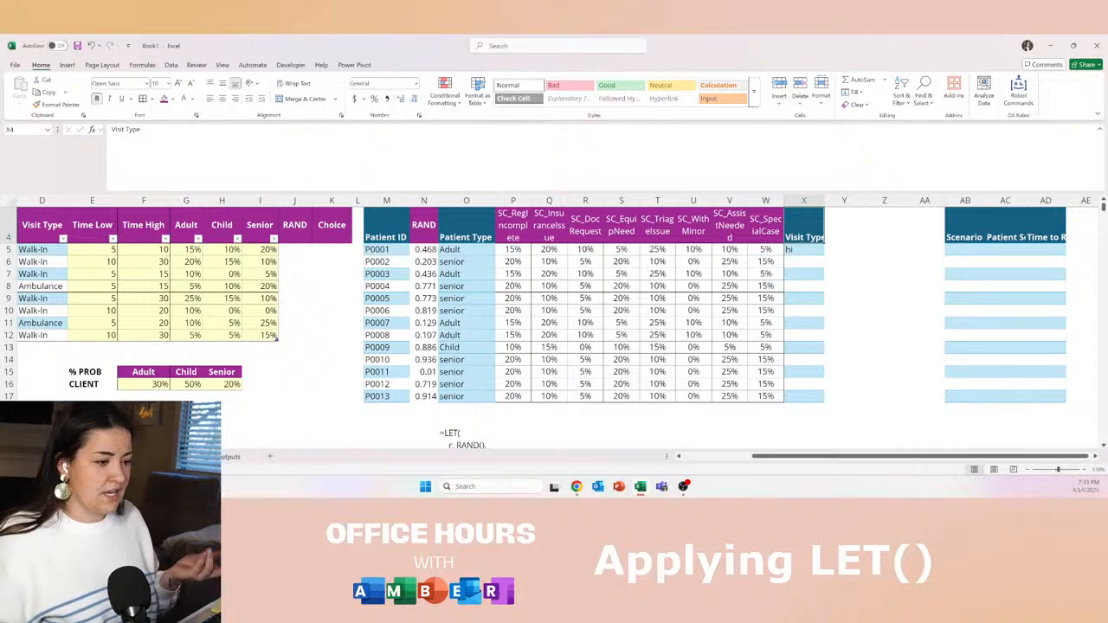
- Switch to the Chrome window and arrange it side by side with the Excel workbook
{"action": "key", "text": "alt+Tab"}
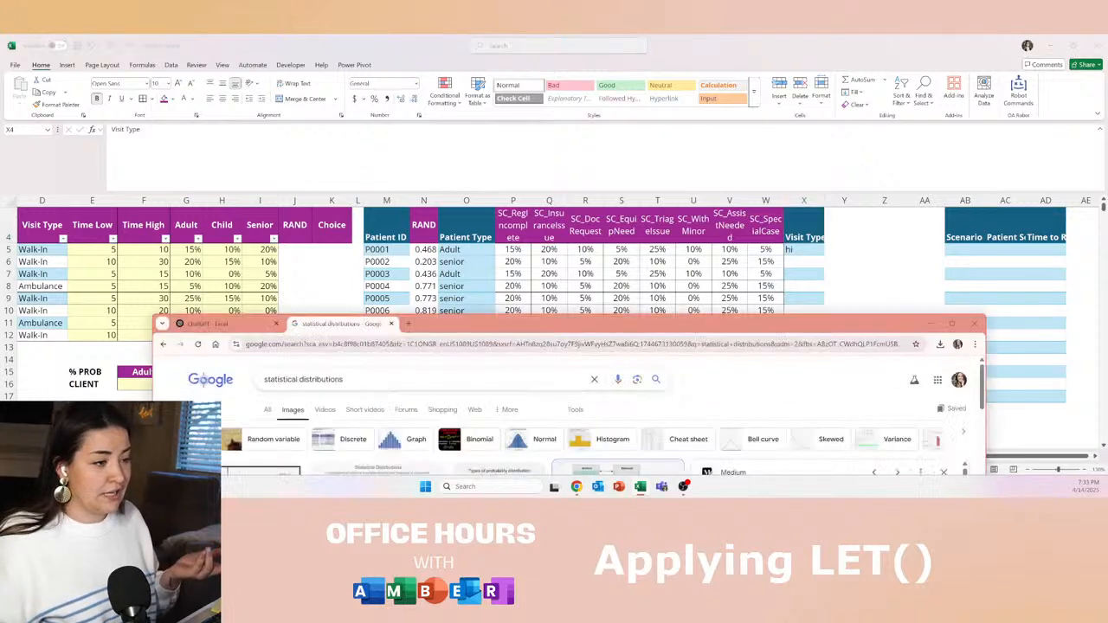
{"action": "left_click_drag", "start_coordinate": [672, 323], "coordinate": [1107, 286]}
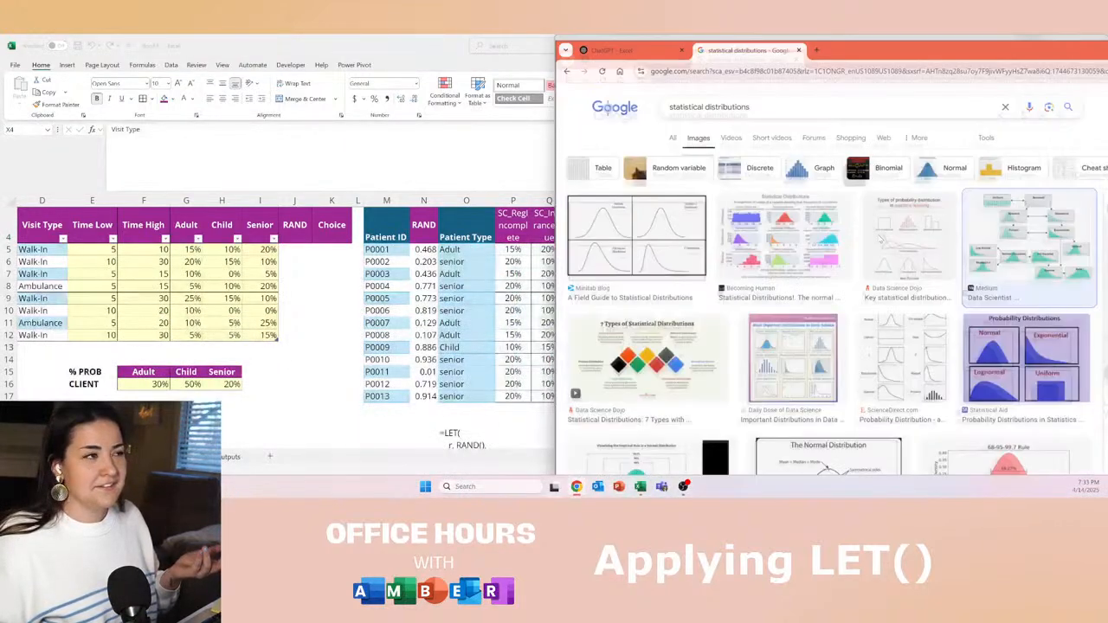
{"action": "left_click", "coordinate": [403, 208]}
{"action": "scroll", "coordinate": [388, 277], "scroll_direction": "right", "scroll_amount": 3}
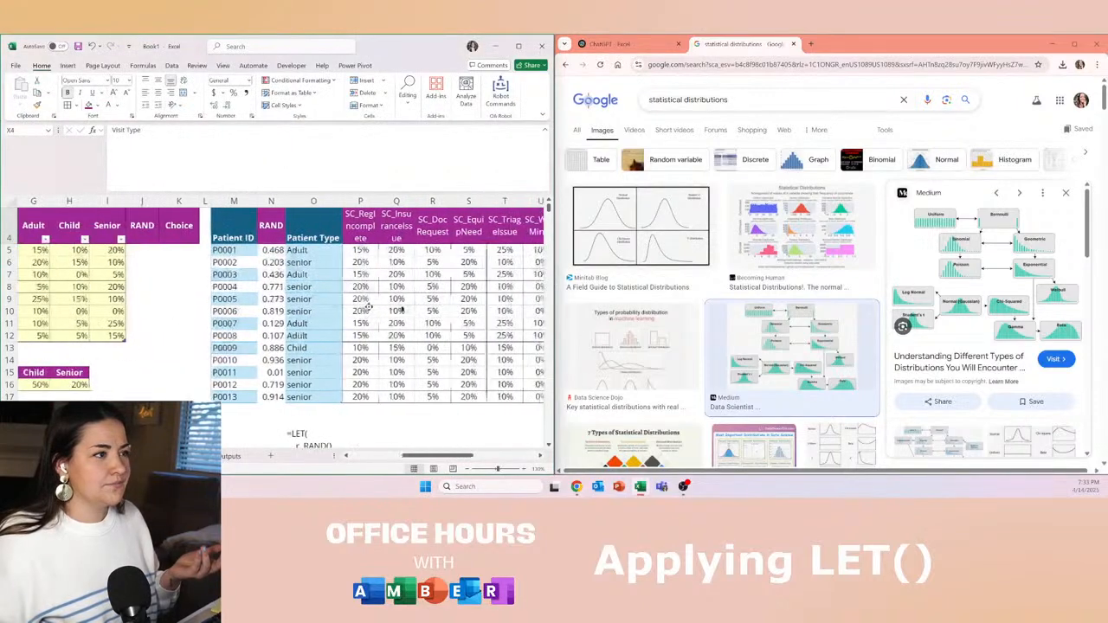
- Ask ChatGPT in the Patient Type Randomizer Formula chat: "is there a dynamic array or other function to choose the patient type"
{"action": "left_click", "coordinate": [641, 43]}
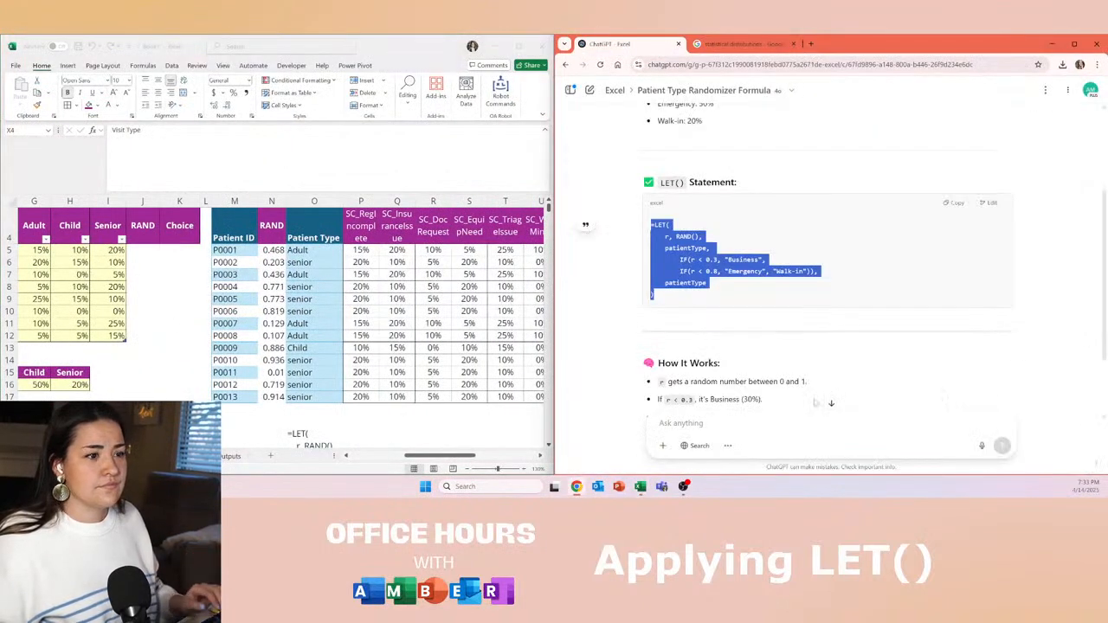
{"action": "scroll", "coordinate": [786, 372], "scroll_direction": "down", "scroll_amount": 2}
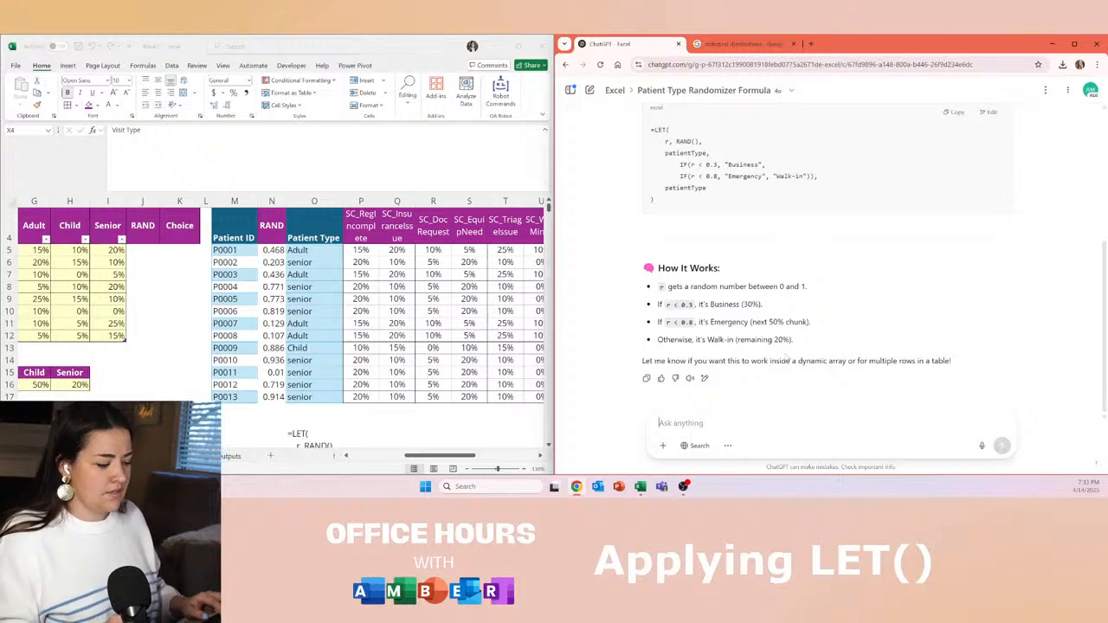
{"action": "type", "text": "is there a"}
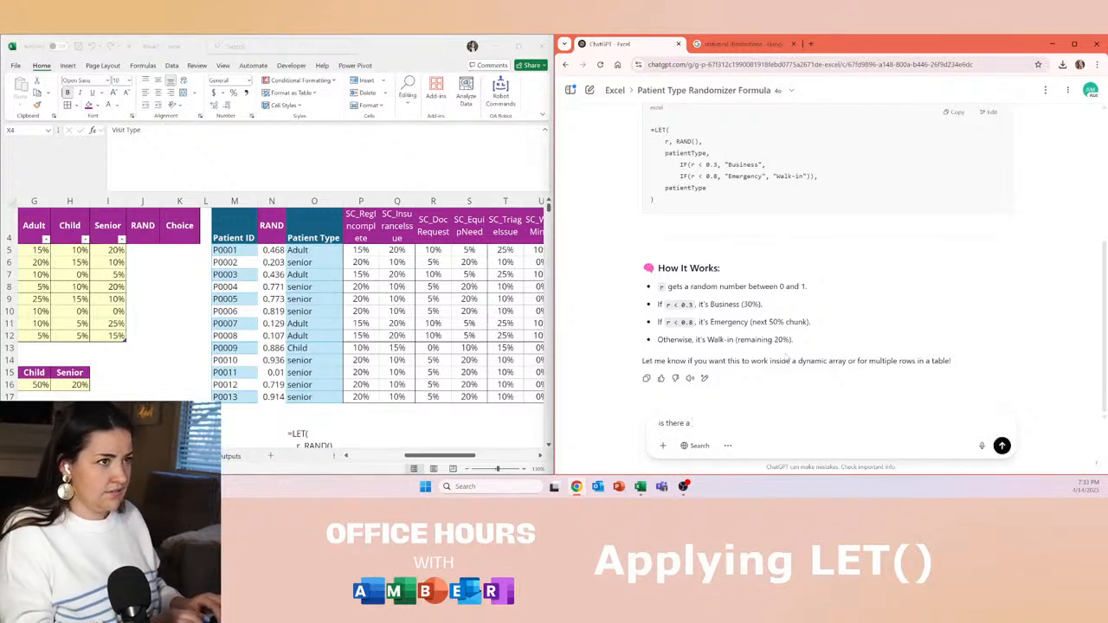
{"action": "type", "text": " dynamic a"}
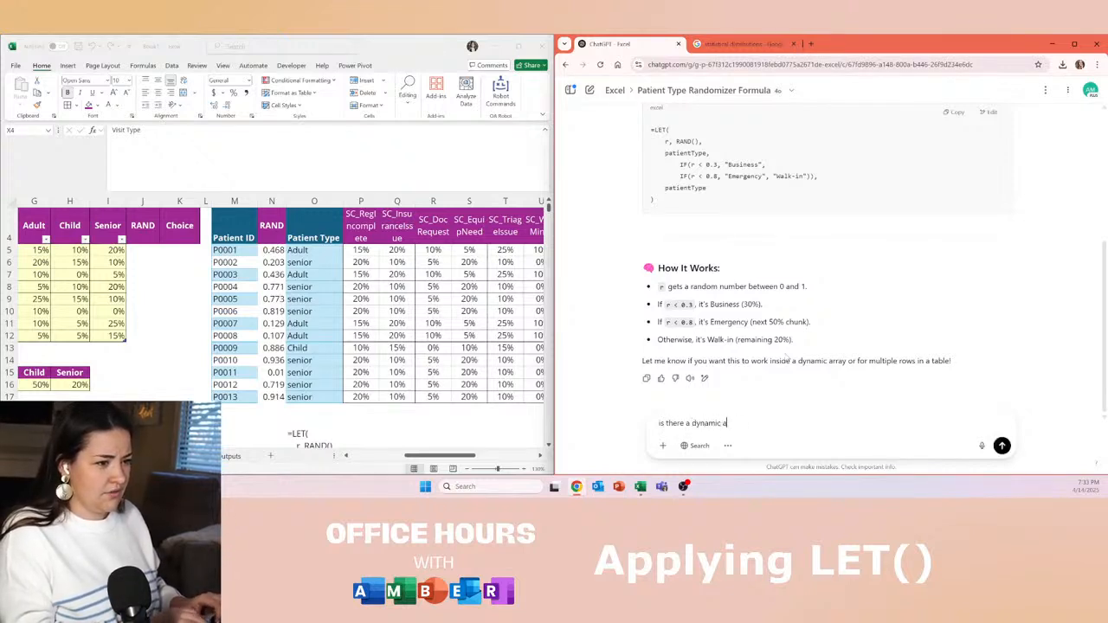
{"action": "type", "text": "rray or other "}
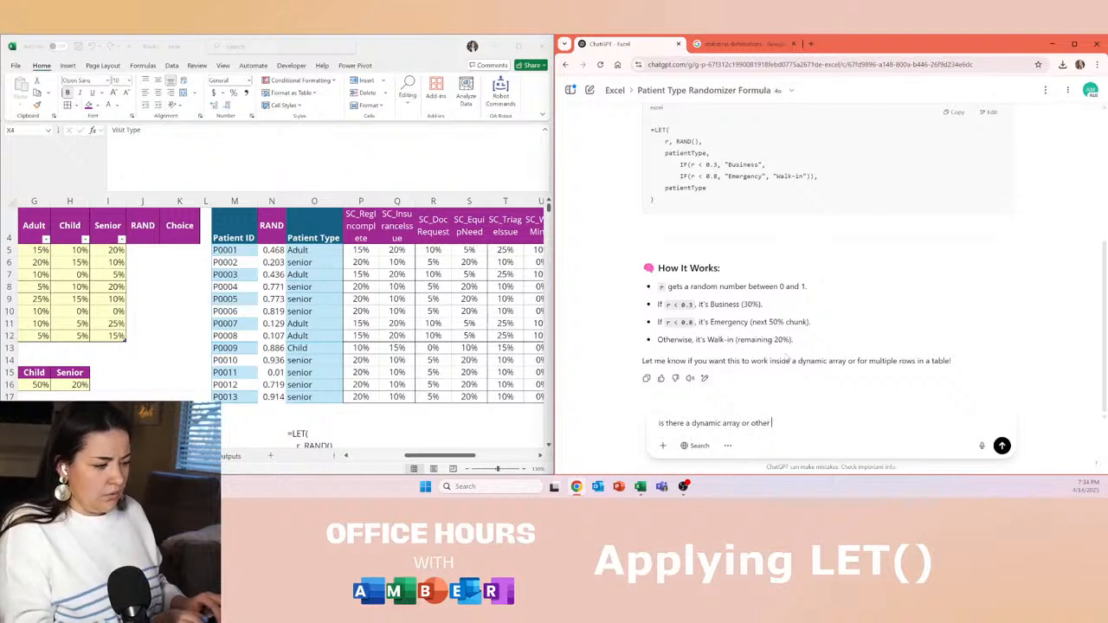
{"action": "type", "text": "method"}
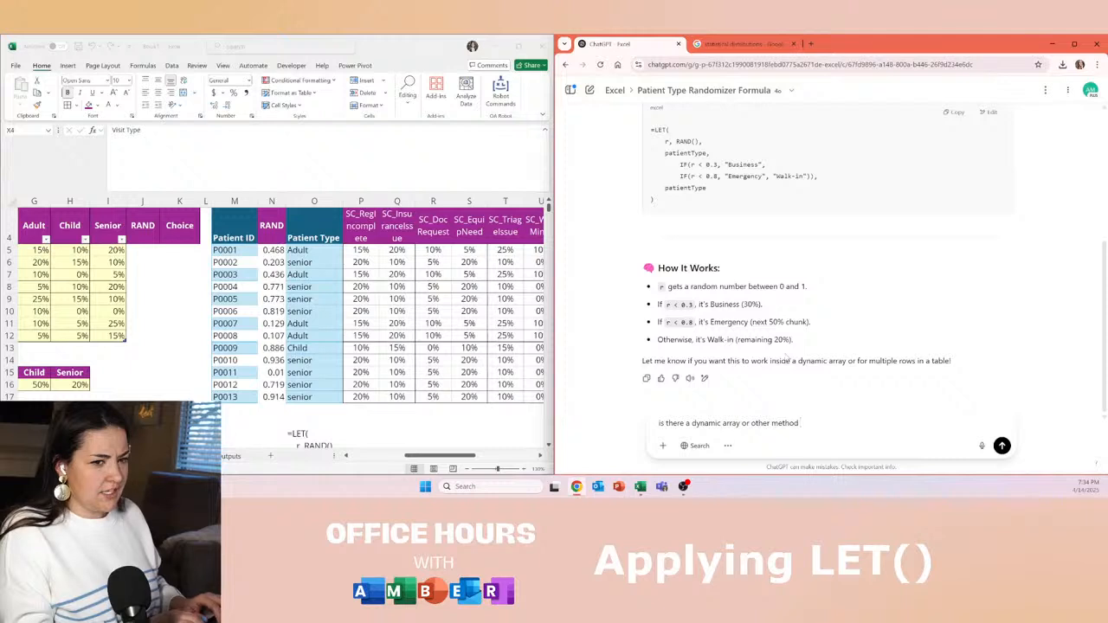
{"action": "key", "text": "BackSpace"}
{"action": "key", "text": "BackSpace"}
{"action": "key", "text": "BackSpace"}
{"action": "key", "text": "BackSpace"}
{"action": "key", "text": "BackSpace"}
{"action": "type", "text": "function to choose the patient type"}
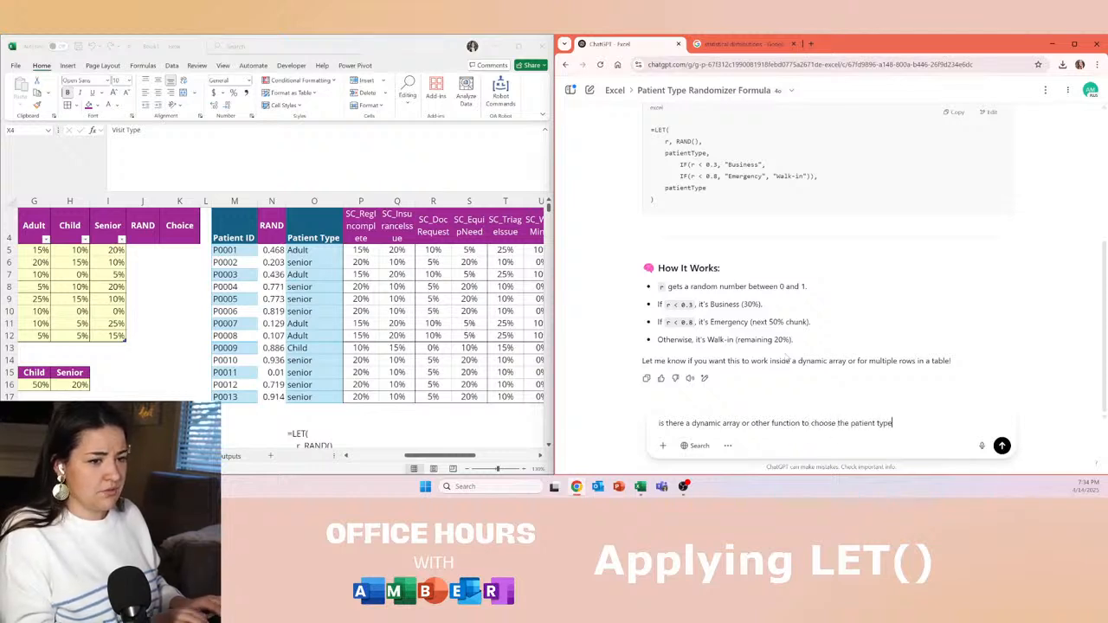
{"action": "key", "text": "Return"}
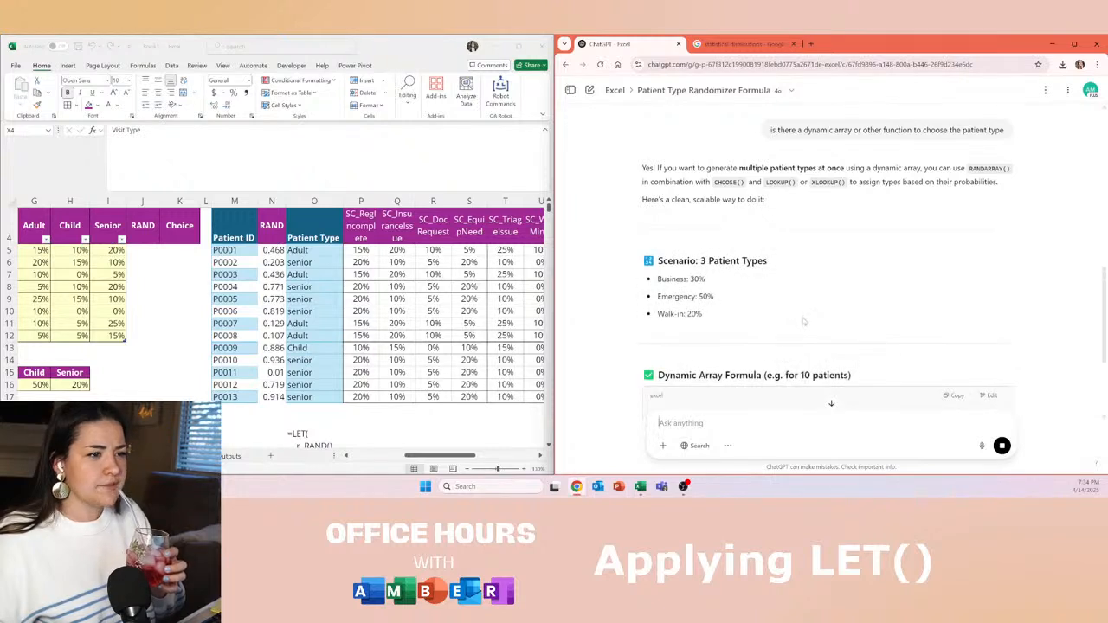
- Read through ChatGPT's answer, focusing on the dynamic array LET formula and the explanation of how it works
{"action": "scroll", "coordinate": [806, 295], "scroll_direction": "down", "scroll_amount": 5}
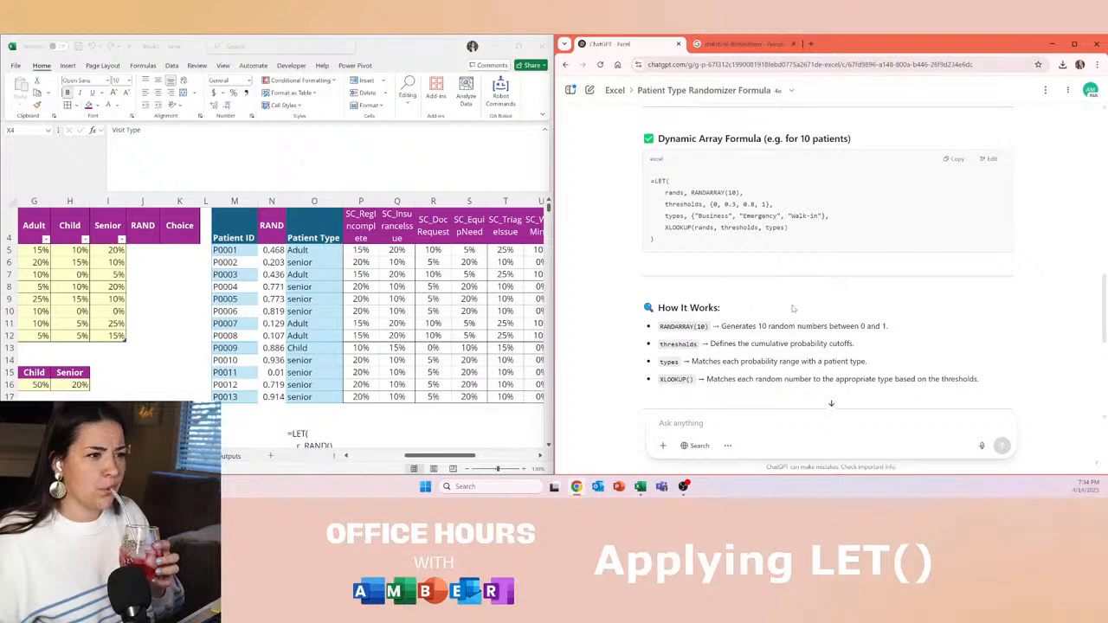
{"action": "scroll", "coordinate": [793, 308], "scroll_direction": "down", "scroll_amount": 2}
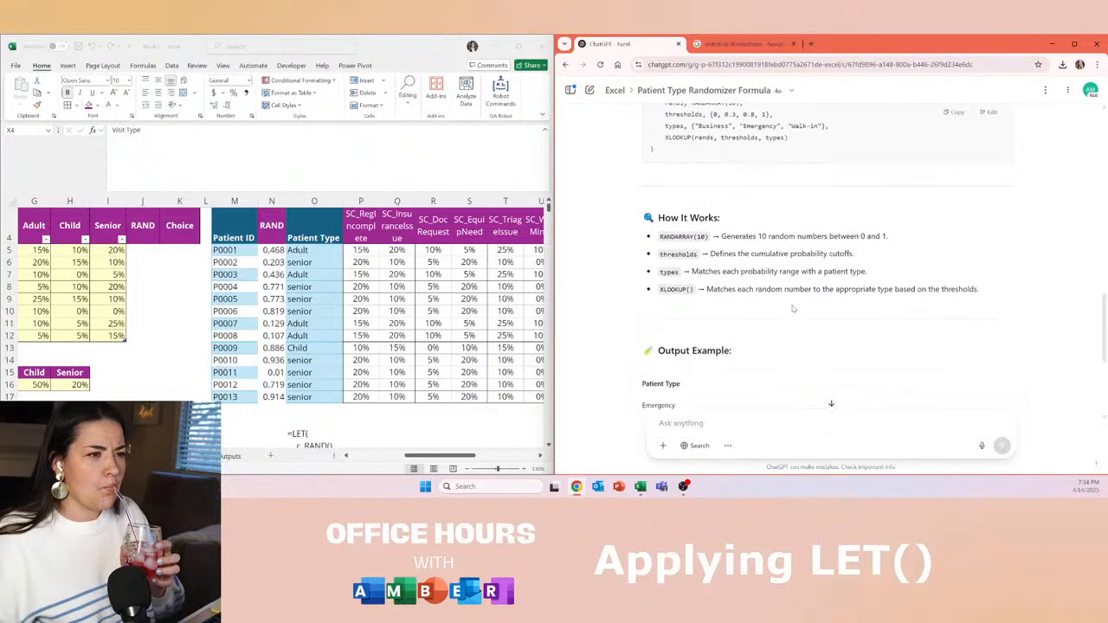
{"action": "scroll", "coordinate": [793, 309], "scroll_direction": "down", "scroll_amount": 4}
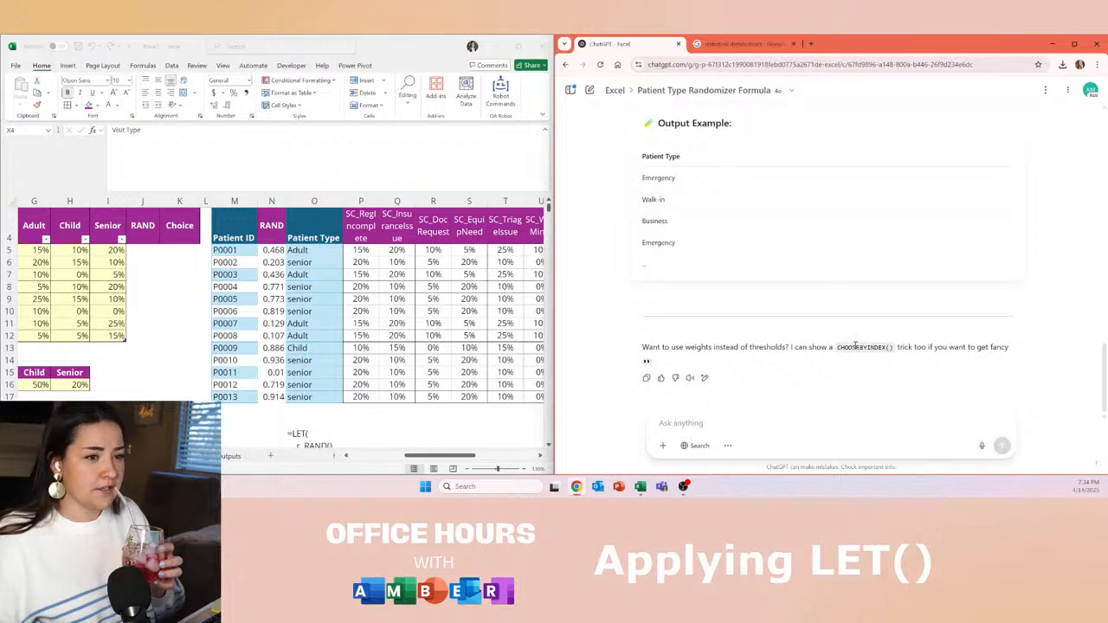
{"action": "scroll", "coordinate": [856, 346], "scroll_direction": "up", "scroll_amount": 6}
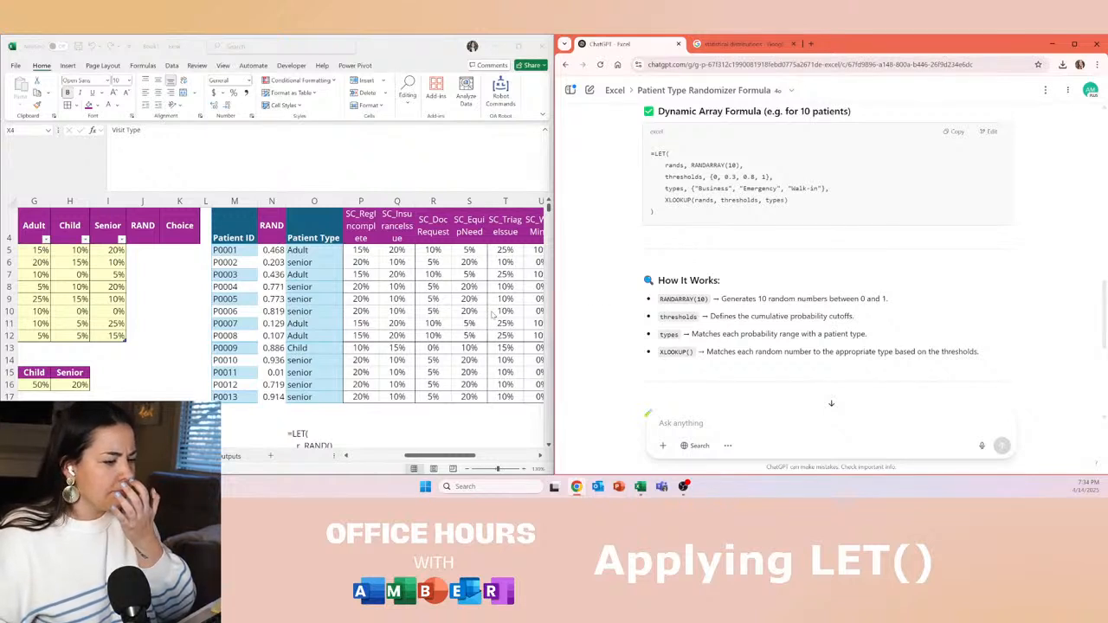
- Switch back to the Excel workbook at full-screen size and review the LET formula in X5
{"action": "left_click", "coordinate": [493, 314]}
{"action": "left_click", "coordinate": [484, 315]}
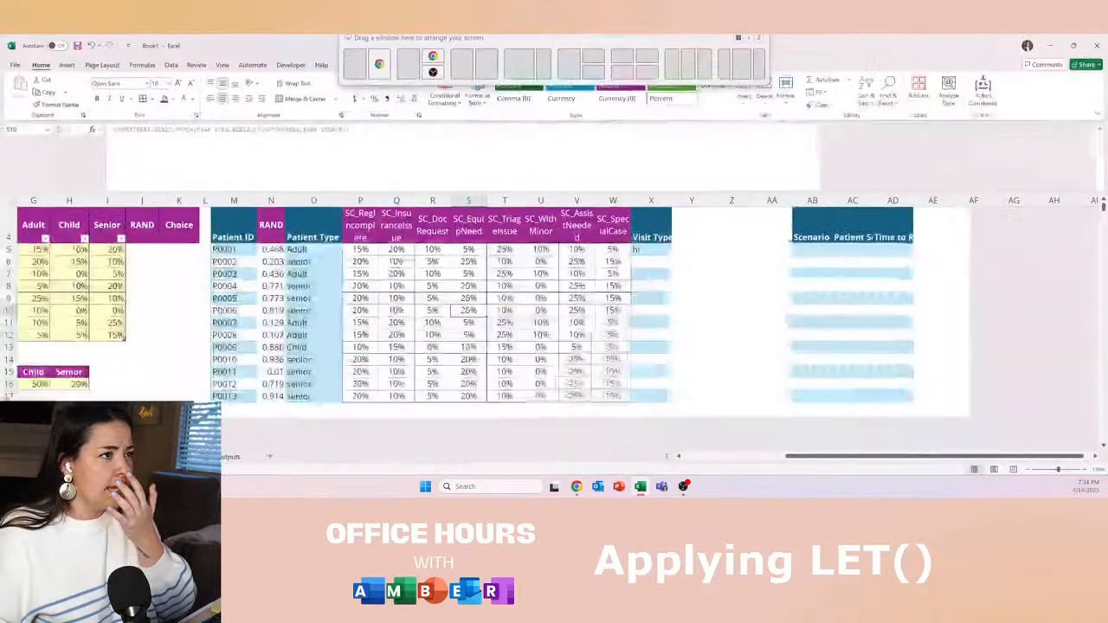
{"action": "left_click", "coordinate": [652, 249]}
{"action": "left_click", "coordinate": [378, 130]}
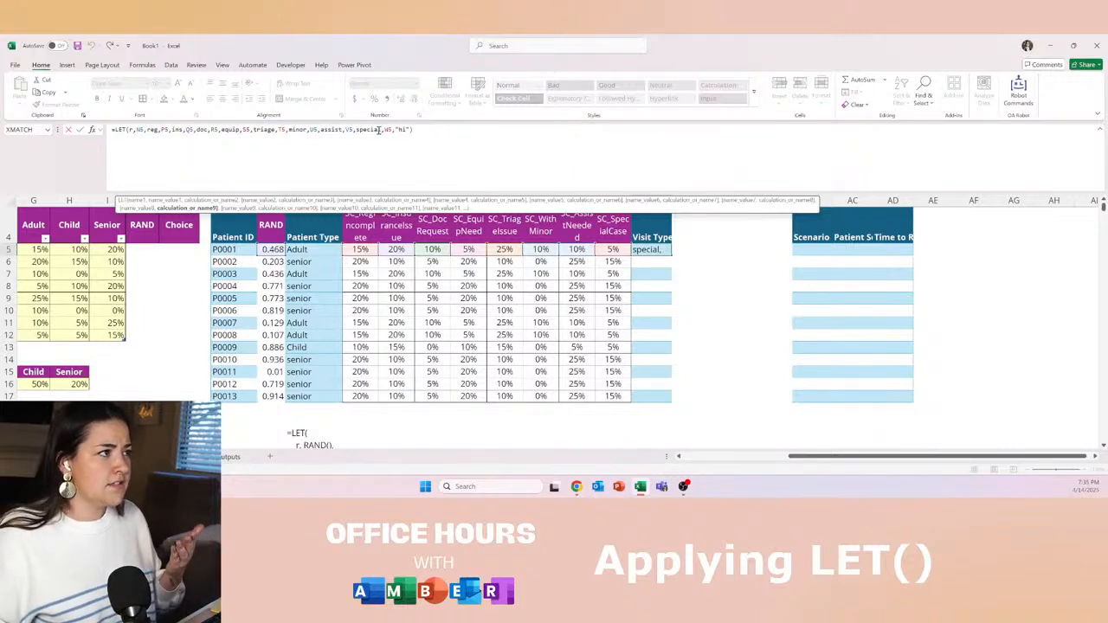
- Check the match mode options of XLOOKUP with a placeholder formula in Y5, discarding it without entering it
{"action": "left_click", "coordinate": [688, 249]}
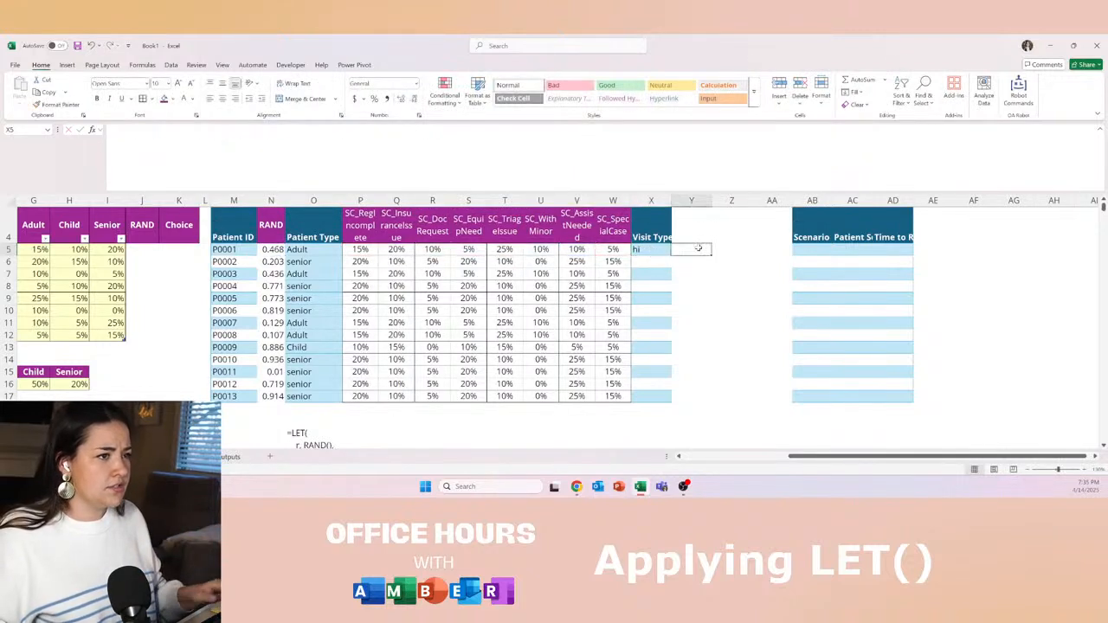
{"action": "type", "text": "=xlookup"}
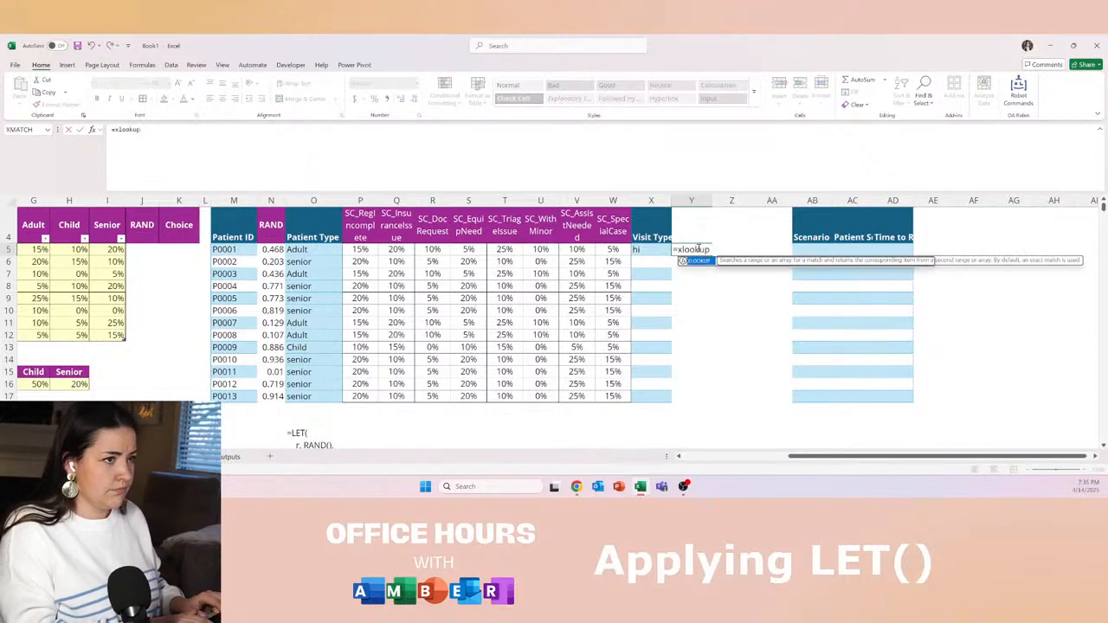
{"action": "type", "text": "(x,x,x"}
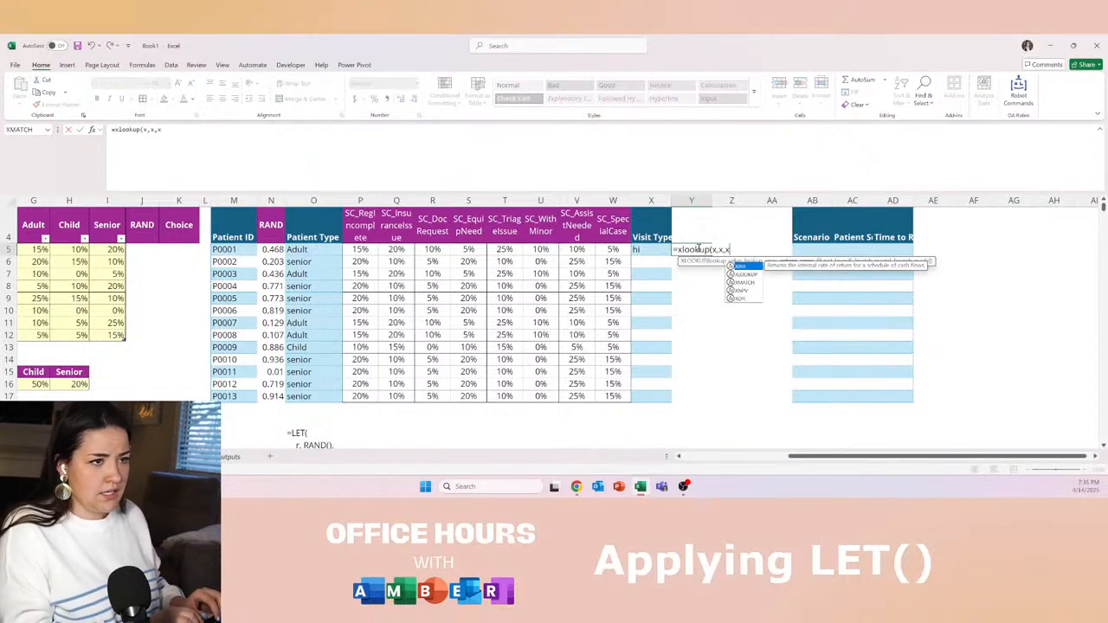
{"action": "type", "text": ",x,"}
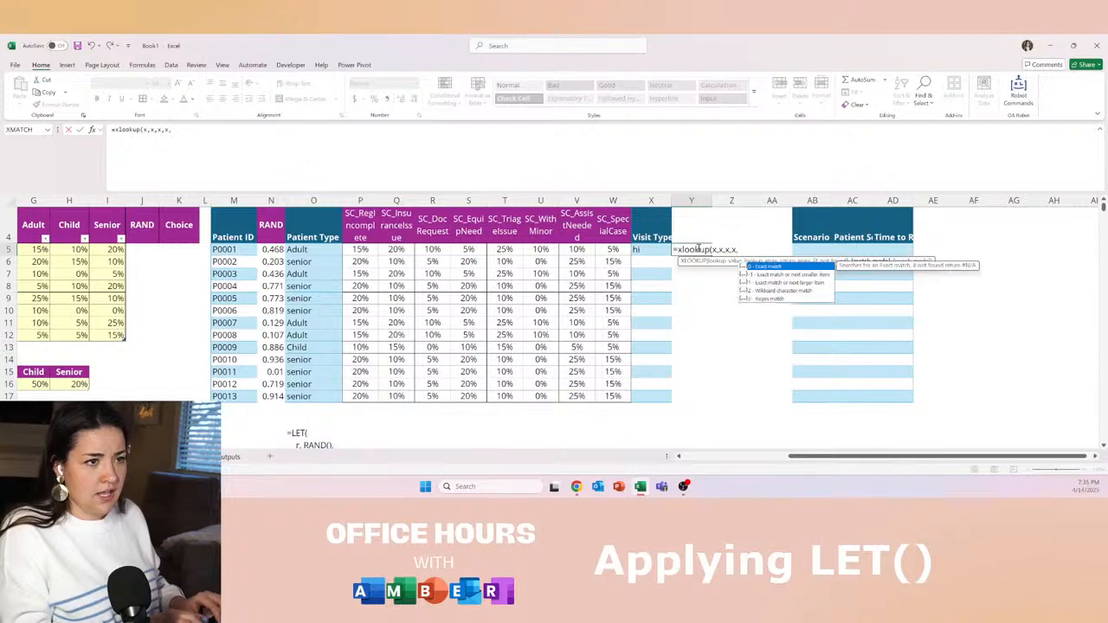
{"action": "key", "text": "Down"}
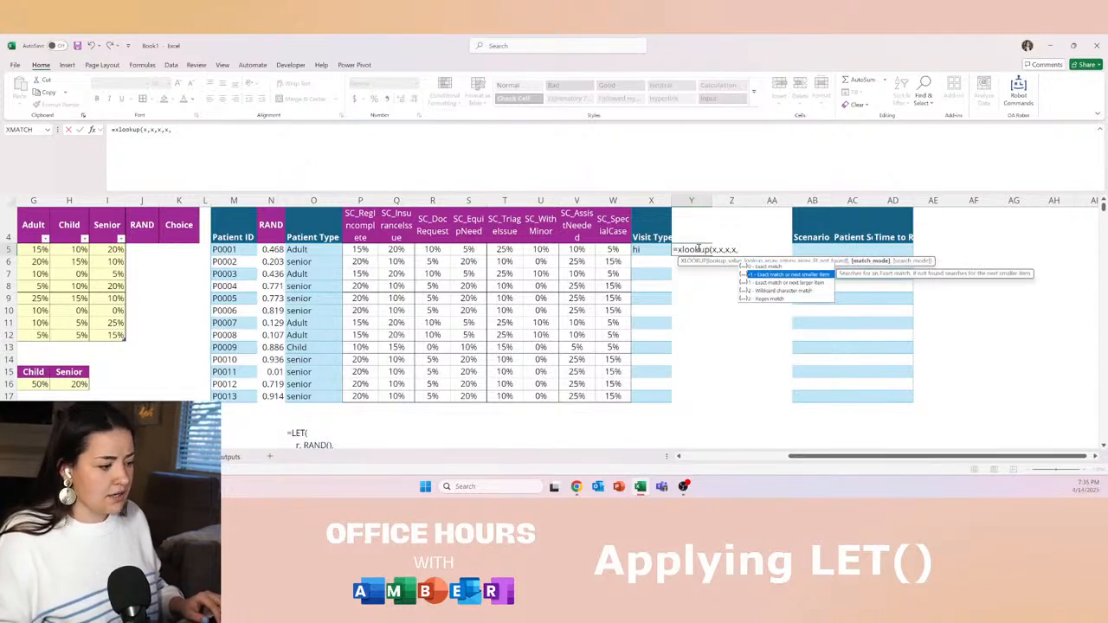
{"action": "key", "text": "Escape"}
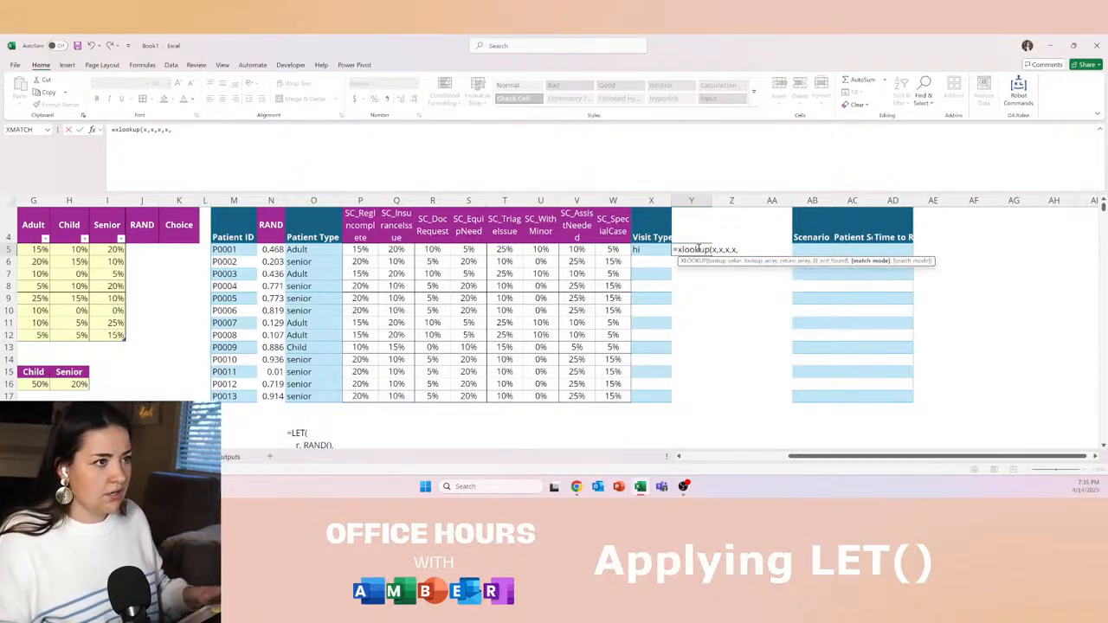
{"action": "key", "text": "Escape"}
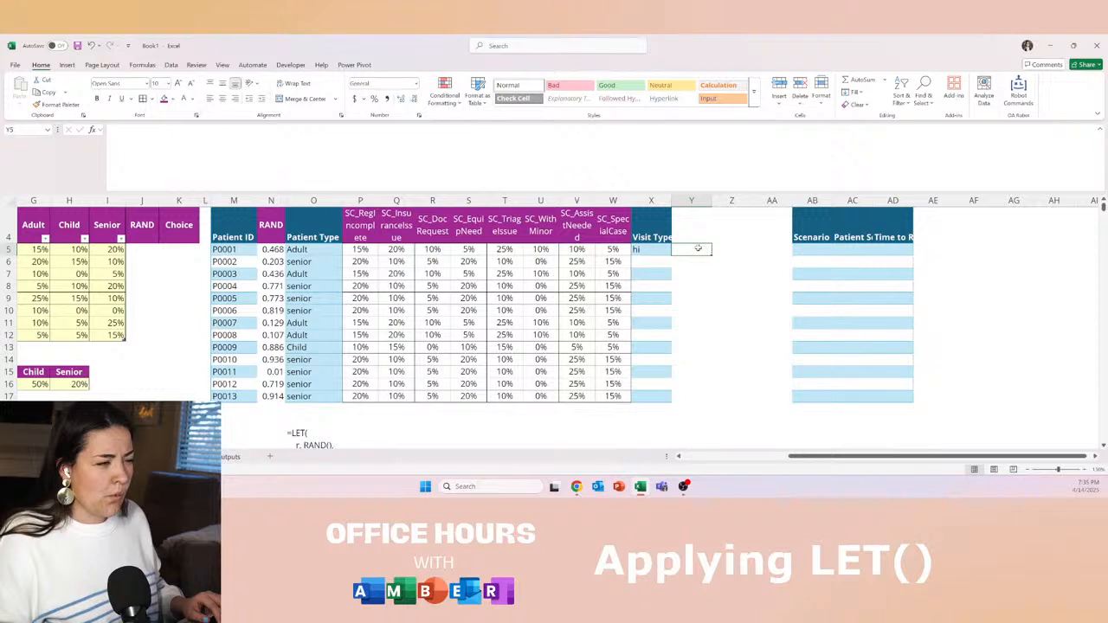
- Compare ChatGPT's thresholds array with the first patient's scenario probabilities in P5 and Q5
{"action": "key", "text": "Left"}
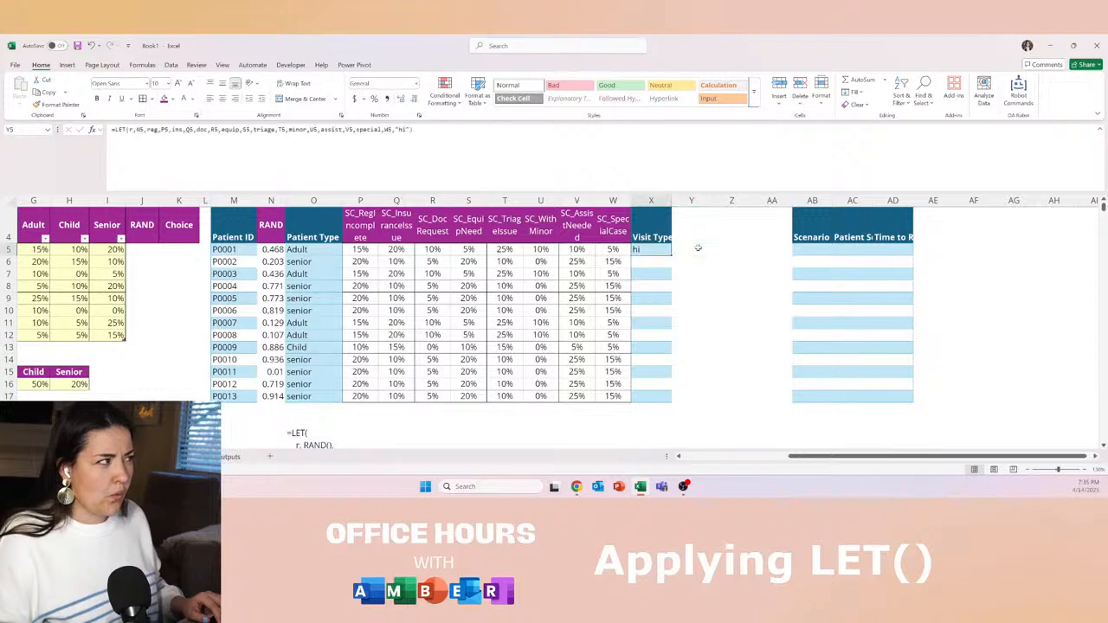
{"action": "key", "text": "alt+Tab"}
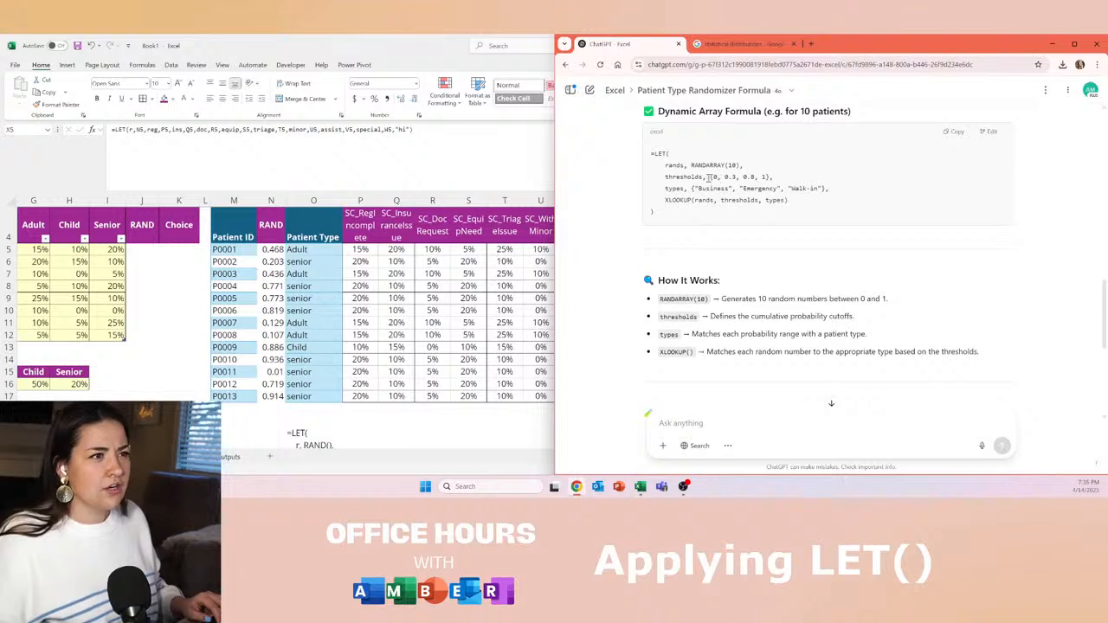
{"action": "key", "text": "alt+Tab"}
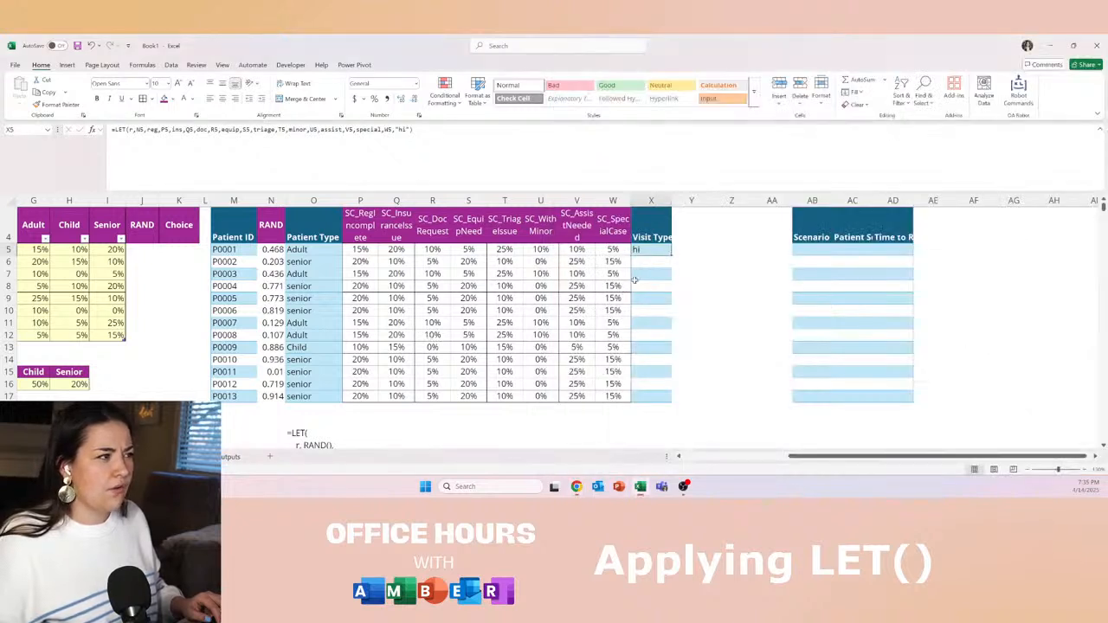
{"action": "left_click", "coordinate": [364, 248]}
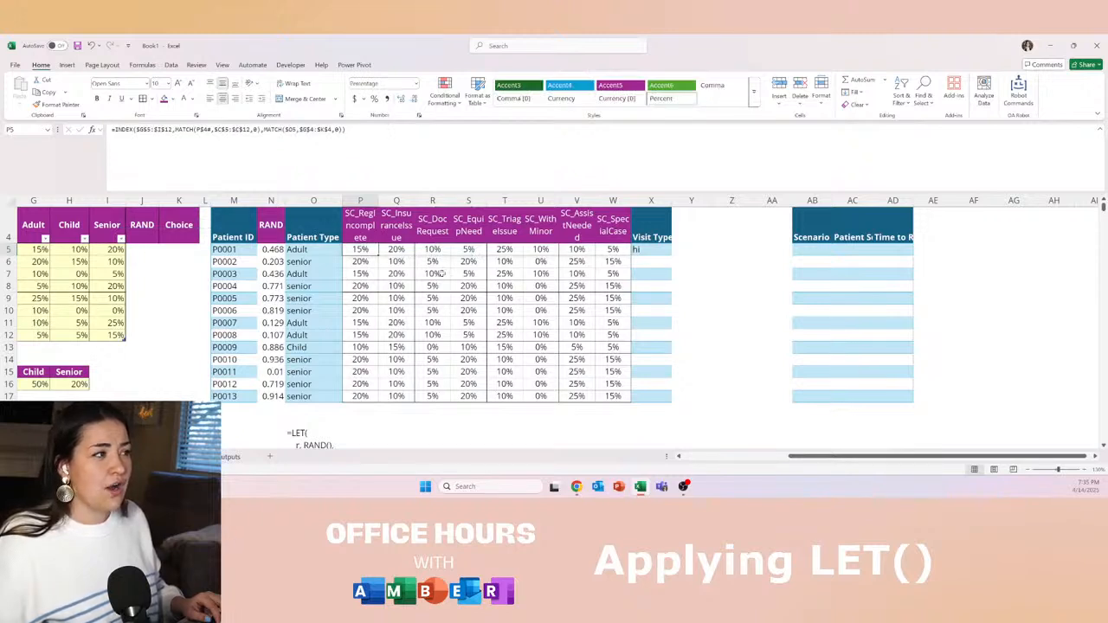
{"action": "left_click", "coordinate": [395, 249]}
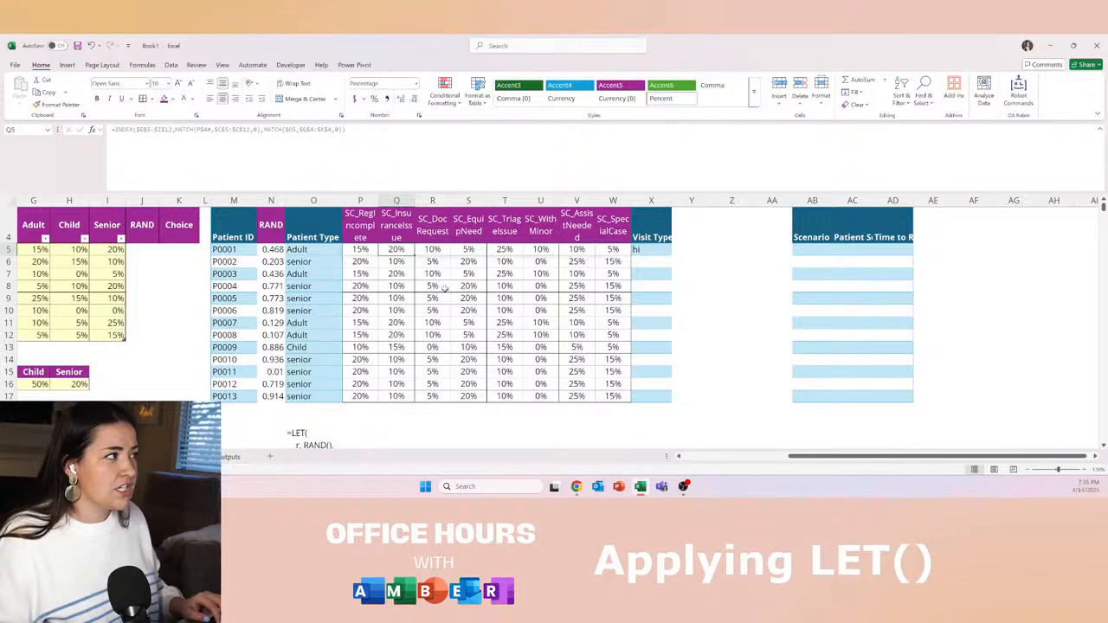
{"action": "key", "text": "Left"}
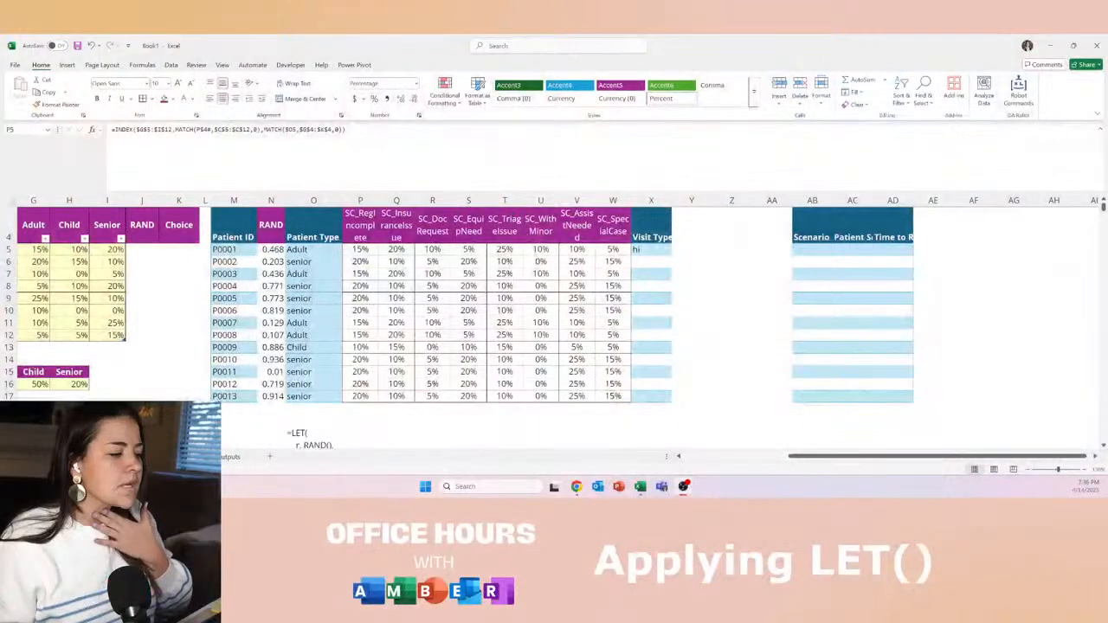
{"action": "left_click", "coordinate": [361, 251]}
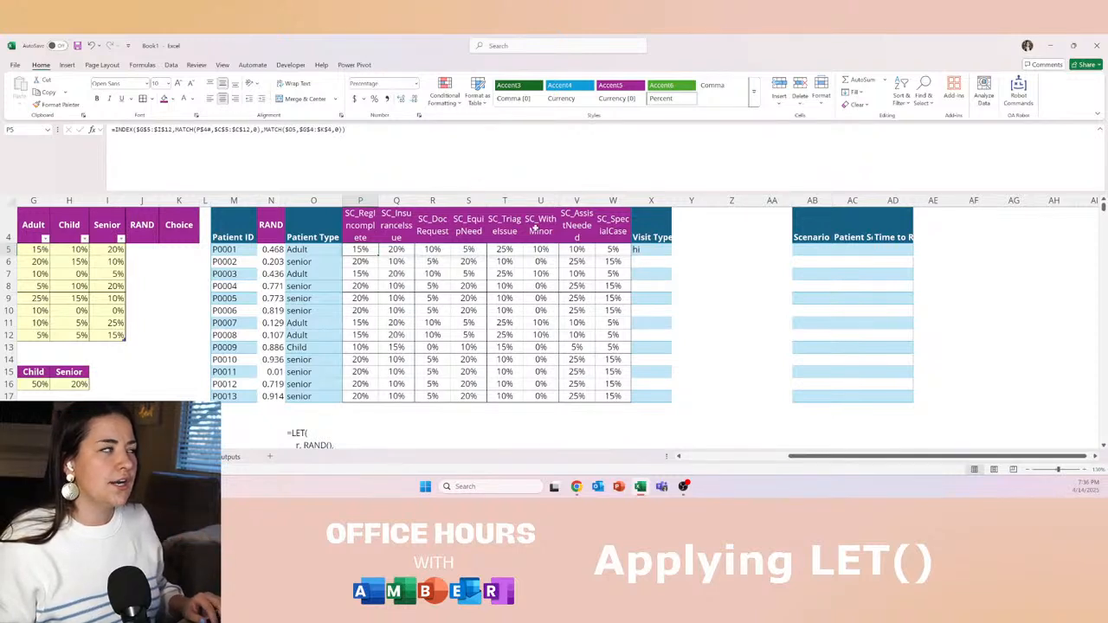
- Strip the LET formula in X5 back to its opening and the variable name r
{"action": "left_click", "coordinate": [660, 251]}
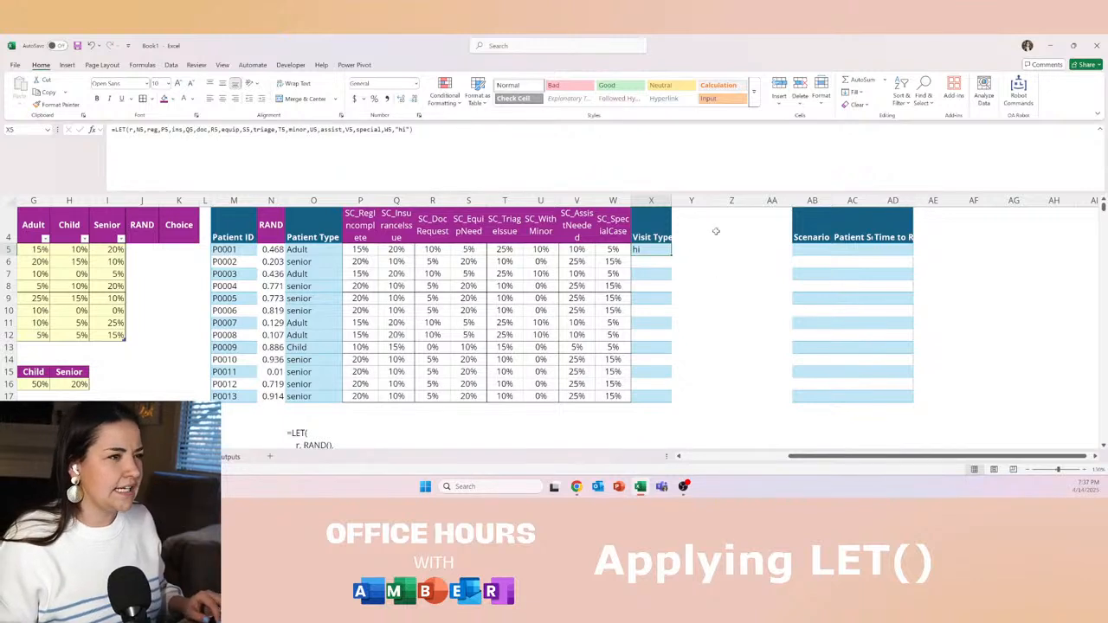
{"action": "left_click", "coordinate": [479, 159]}
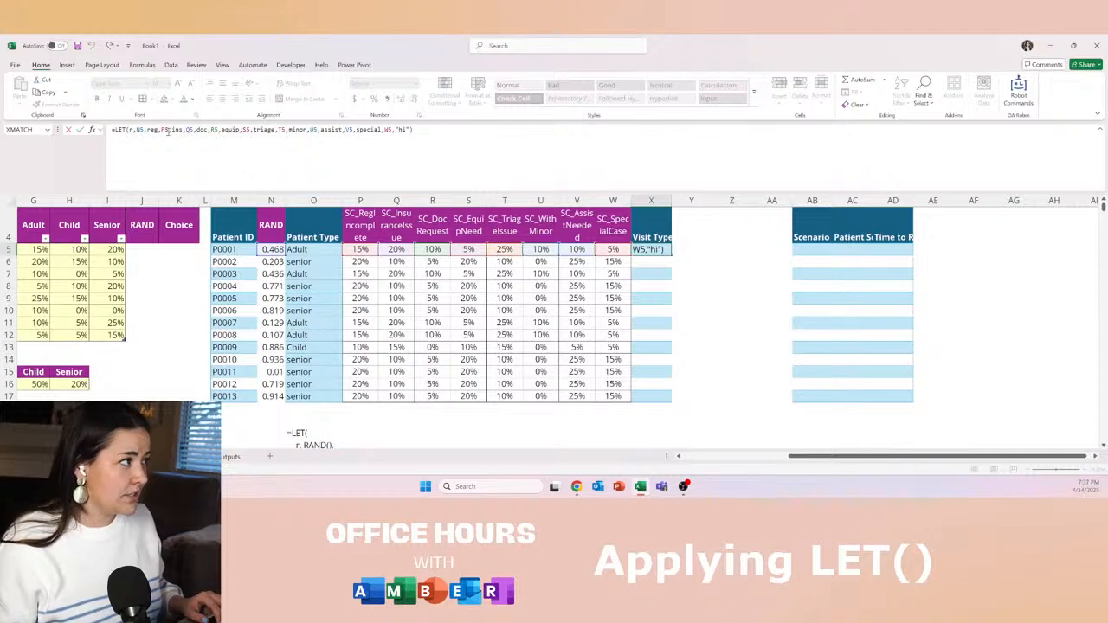
{"action": "left_click_drag", "start_coordinate": [152, 129], "coordinate": [514, 129]}
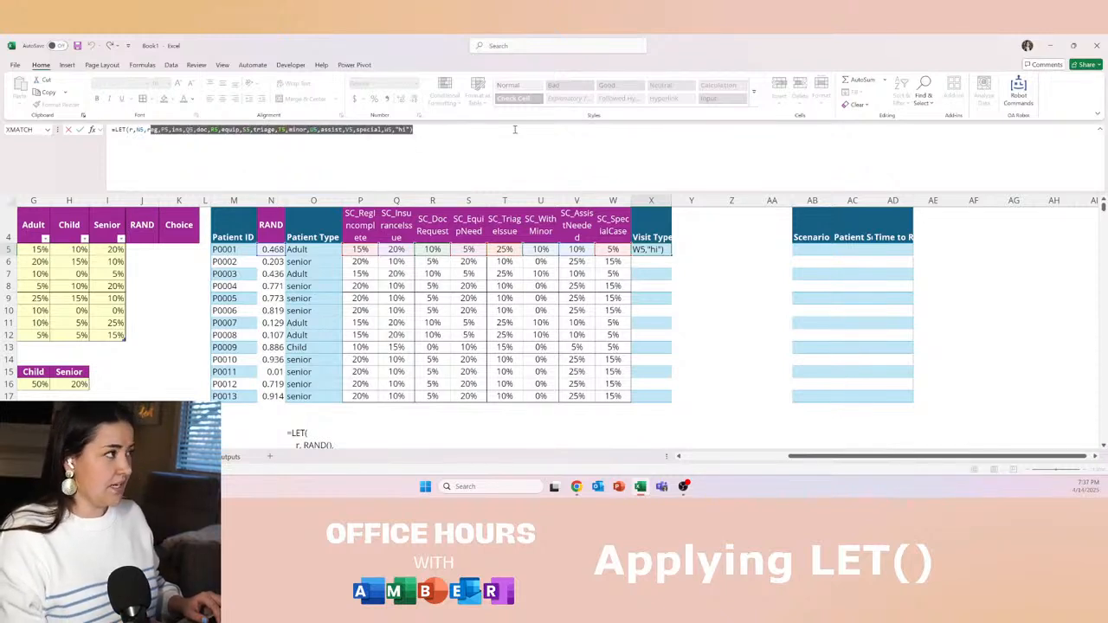
{"action": "key", "text": "BackSpace"}
{"action": "key", "text": "BackSpace"}
{"action": "key", "text": "BackSpace"}
{"action": "key", "text": "BackSpace"}
{"action": "key", "text": "BackSpace"}
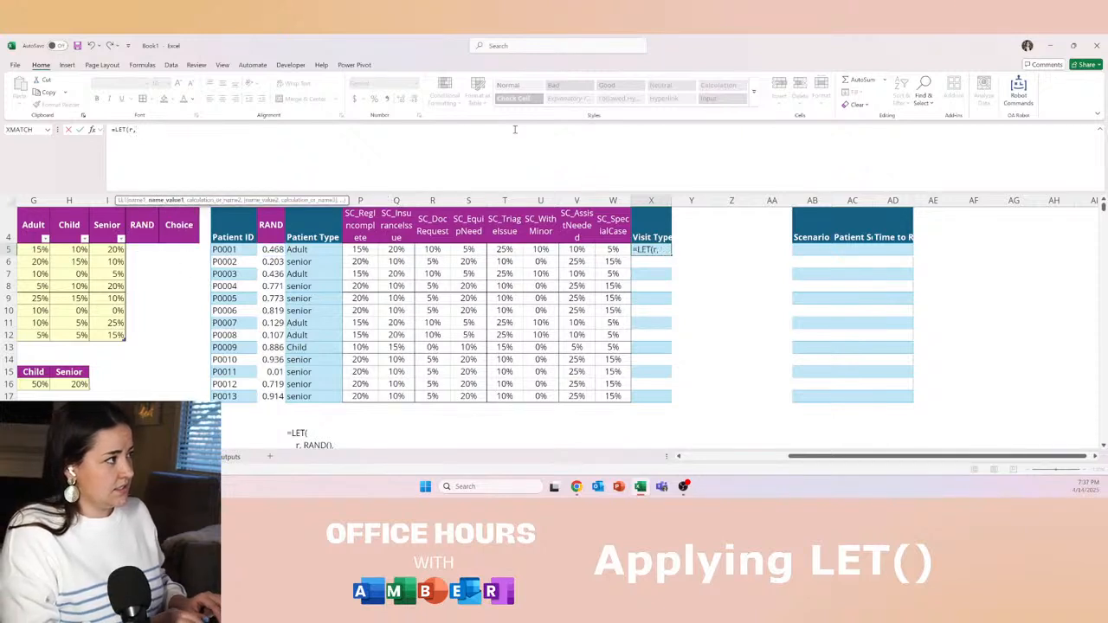
- Assign the first patient's random number in N5 to r in the LET formula and add the name thresholds with an opening brace
{"action": "left_click", "coordinate": [273, 250]}
{"action": "type", "text": ","}
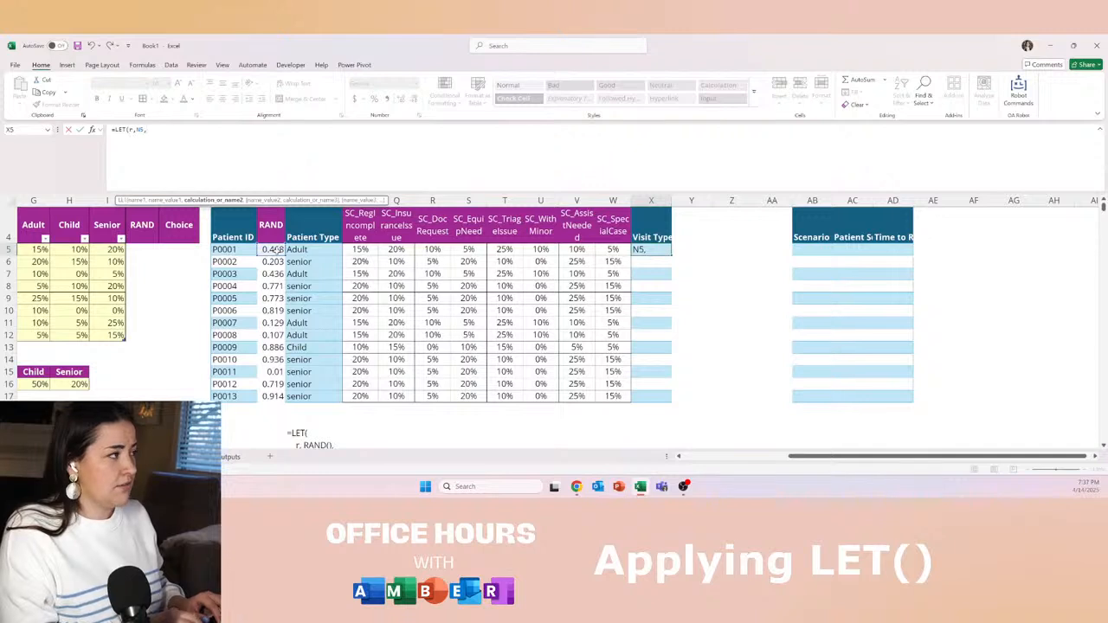
{"action": "type", "text": "thresholds,{"}
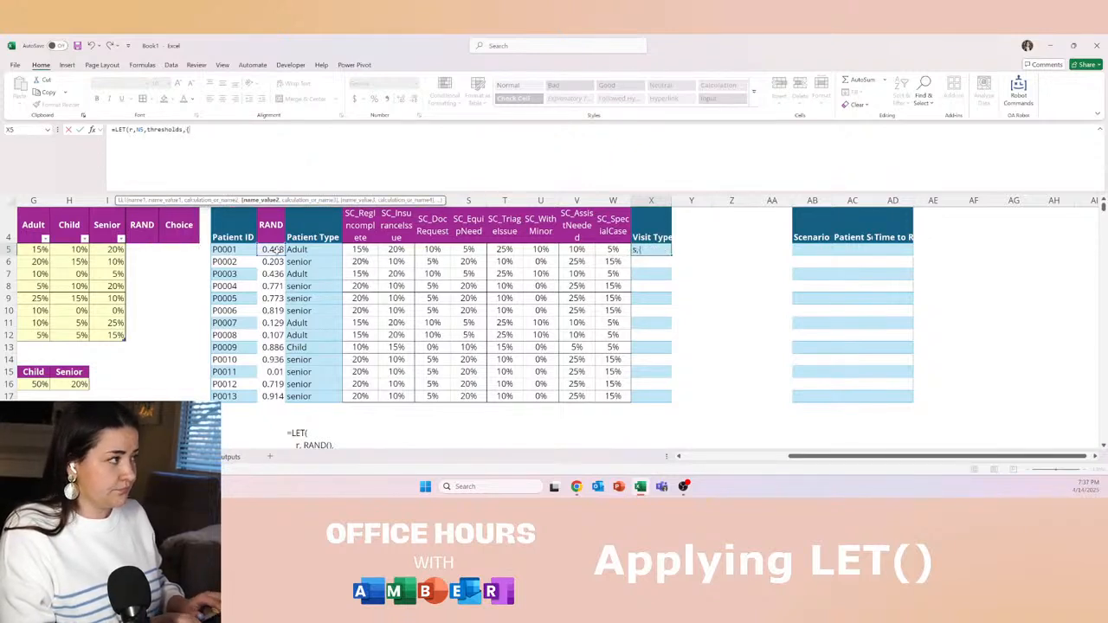
- Try to reference the first scenario probability in P5 inside the braces of the thresholds array
{"action": "left_click", "coordinate": [365, 250]}
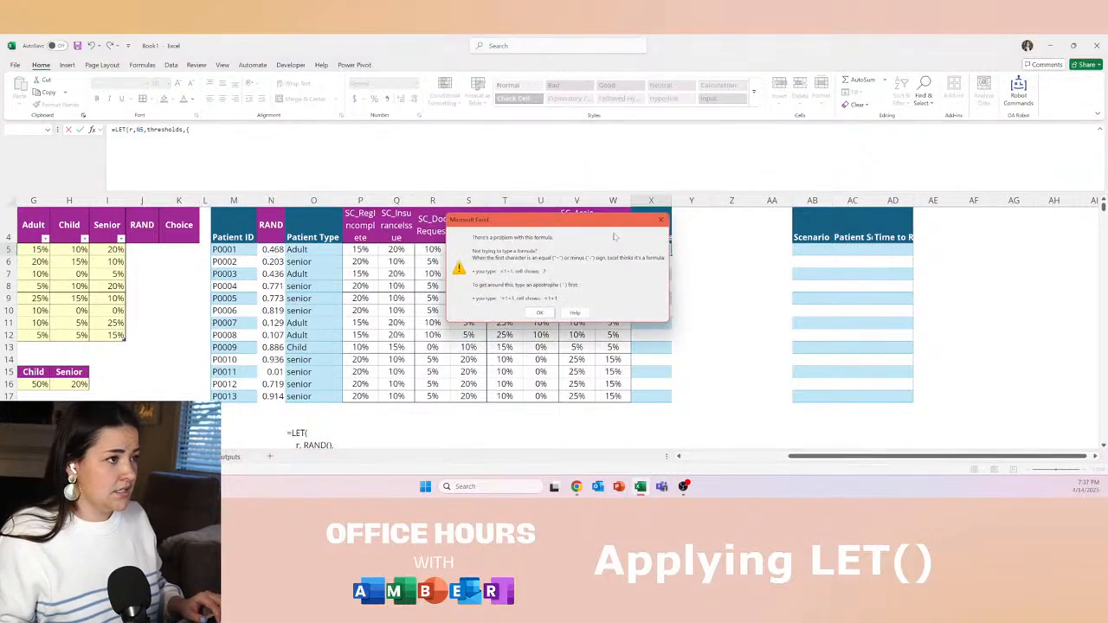
{"action": "left_click", "coordinate": [540, 314]}
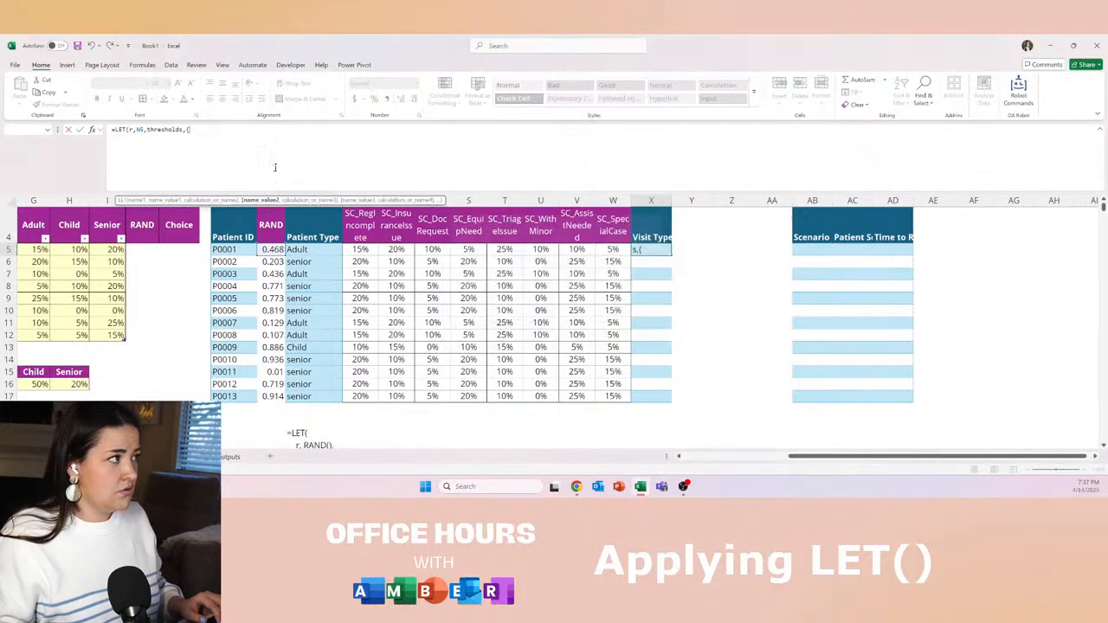
{"action": "left_click", "coordinate": [357, 250]}
{"action": "left_click", "coordinate": [545, 313]}
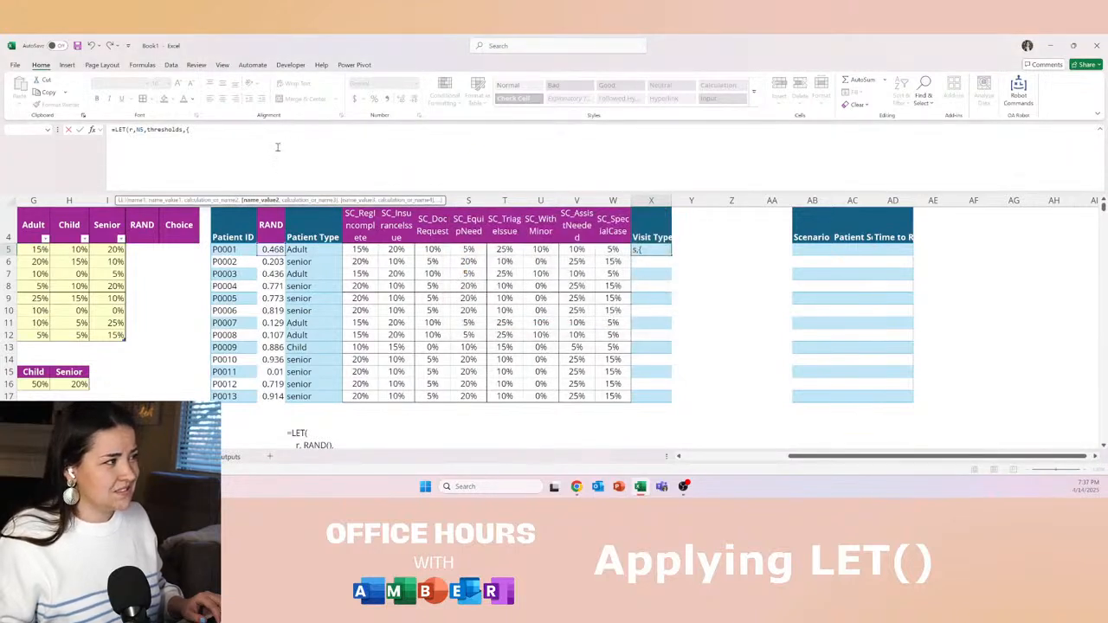
- Switch to ChatGPT, ask "can the thresholds be cell values?" and read the formula that uses cell references
{"action": "key", "text": "alt+Tab"}
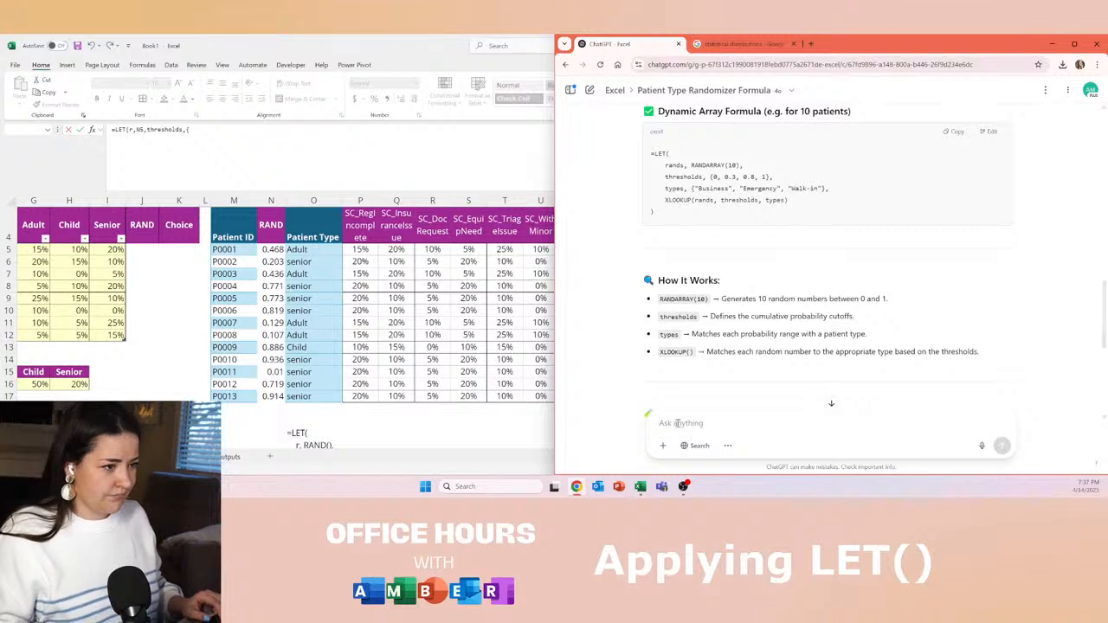
{"action": "type", "text": "can the thresho"}
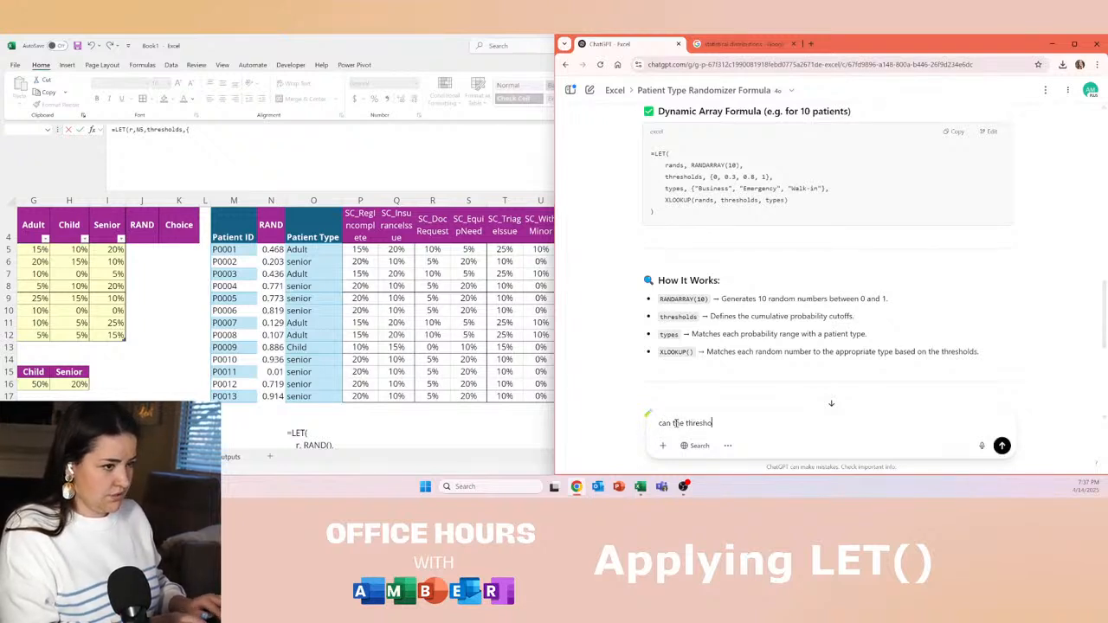
{"action": "type", "text": "lds be cell val"}
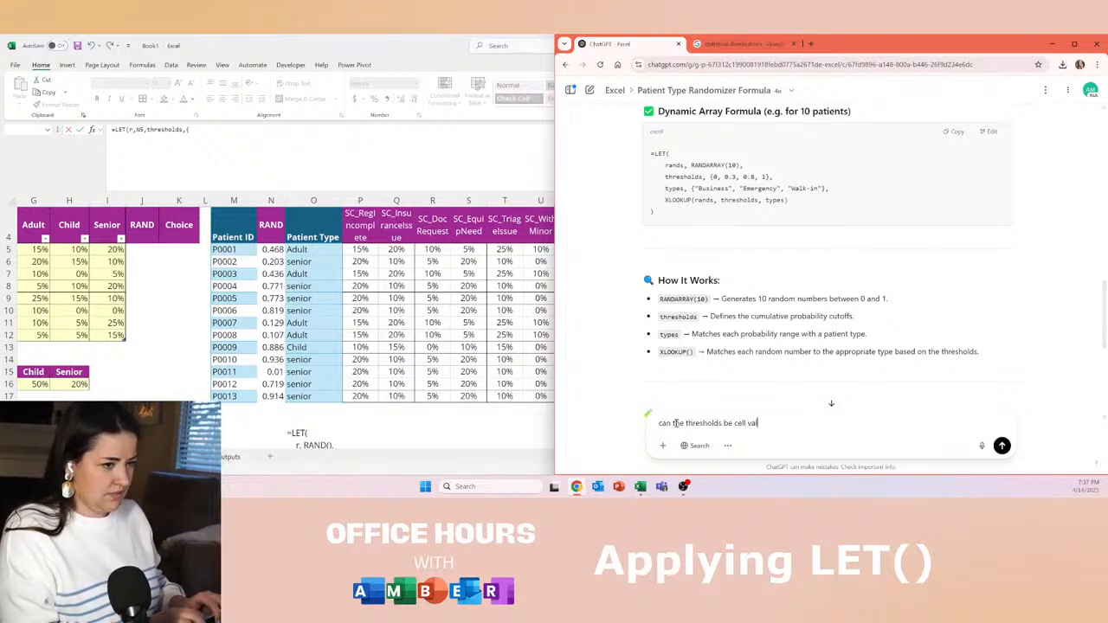
{"action": "type", "text": "ues?"}
{"action": "key", "text": "Return"}
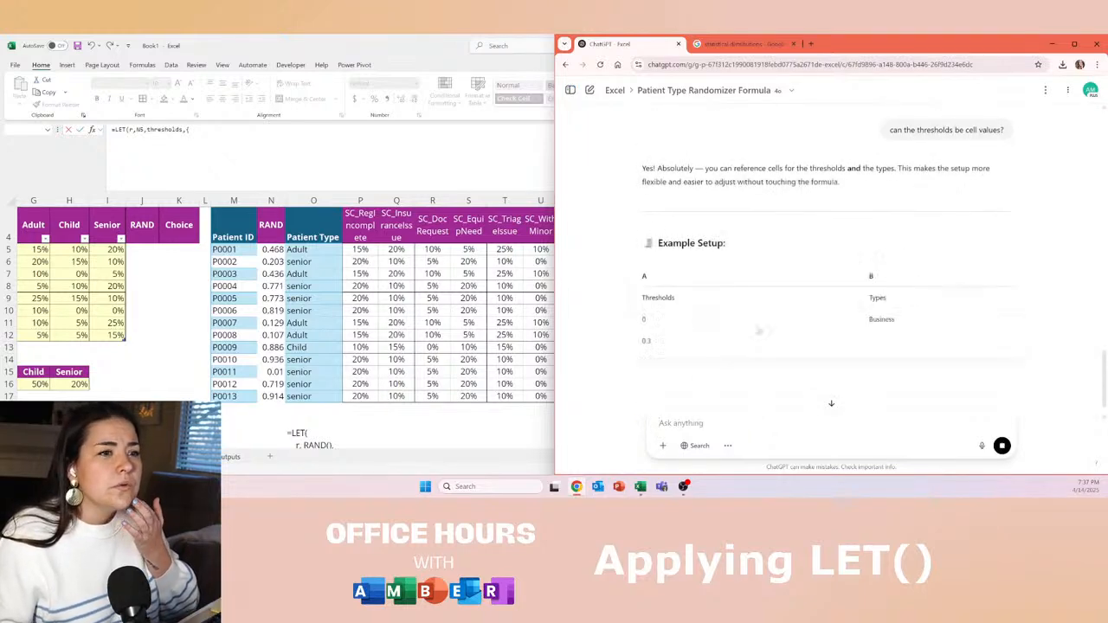
{"action": "scroll", "coordinate": [831, 294], "scroll_direction": "down", "scroll_amount": 4}
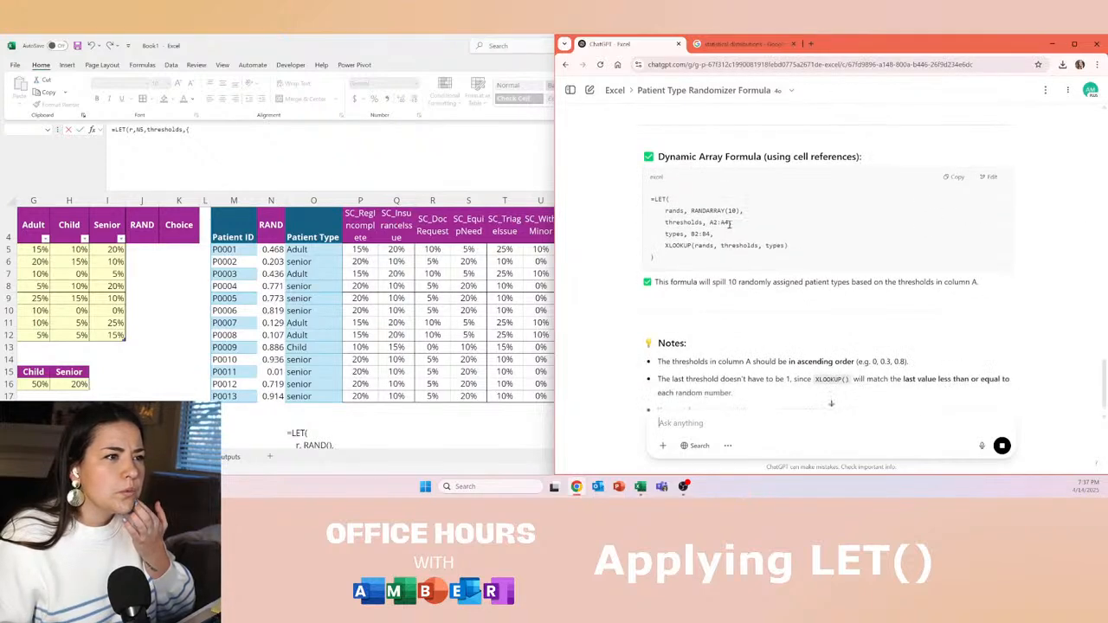
- Back in the Excel formula, remove the opening brace and assign the first patient's probability range P5# to thresholds
{"action": "left_click", "coordinate": [200, 138]}
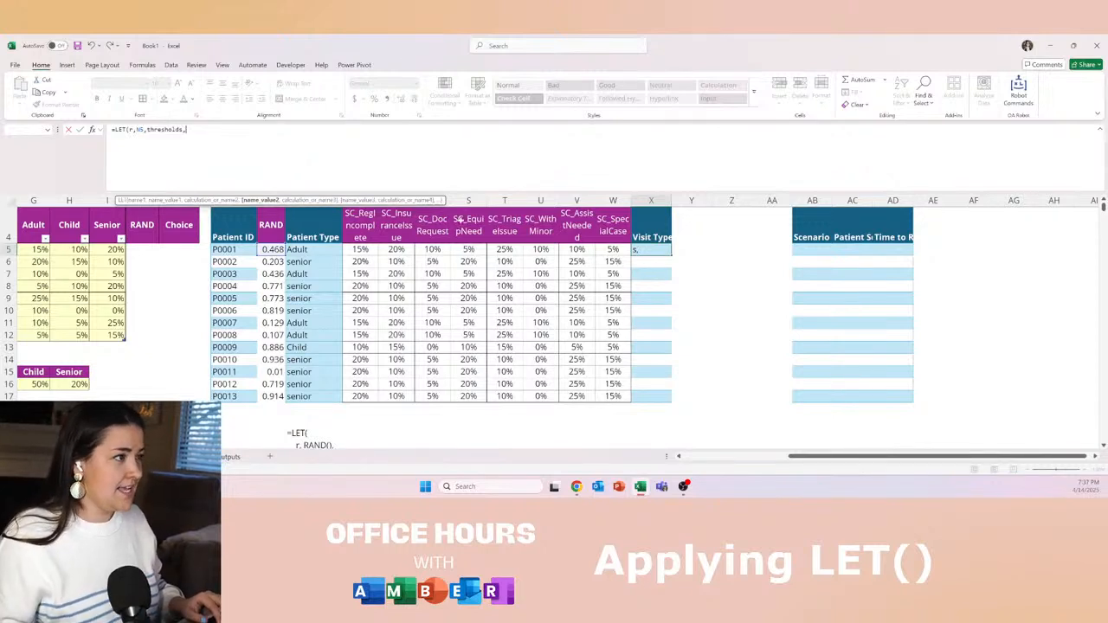
{"action": "left_click_drag", "start_coordinate": [349, 248], "coordinate": [623, 250]}
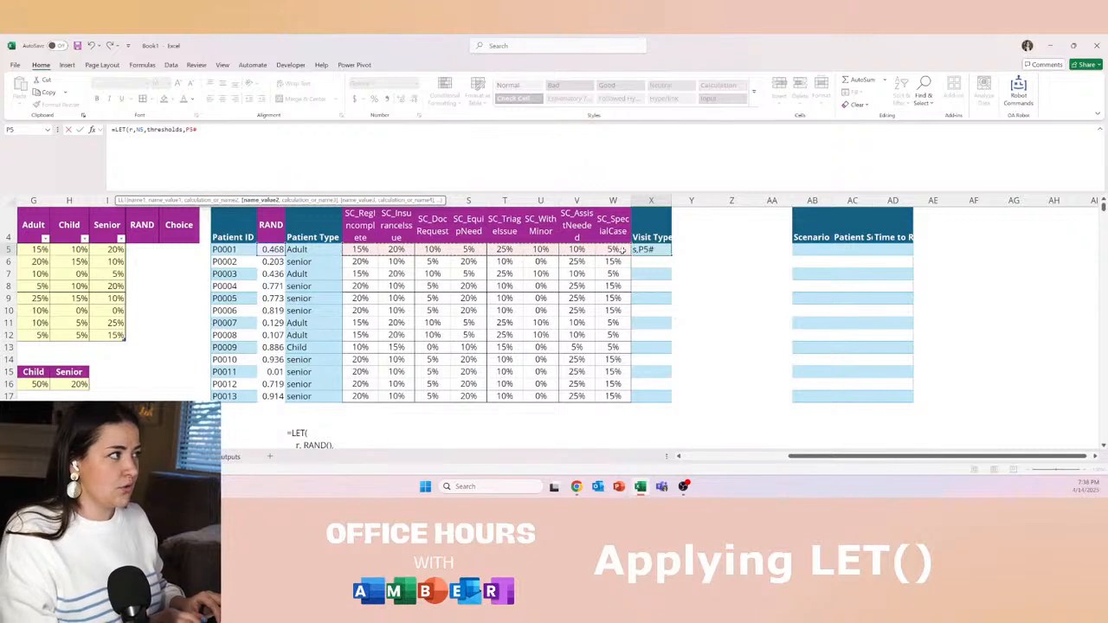
{"action": "type", "text": ","}
- Add an XLOOKUP to the LET formula with r as the lookup value and thresholds as the lookup array
{"action": "type", "text": "xl"}
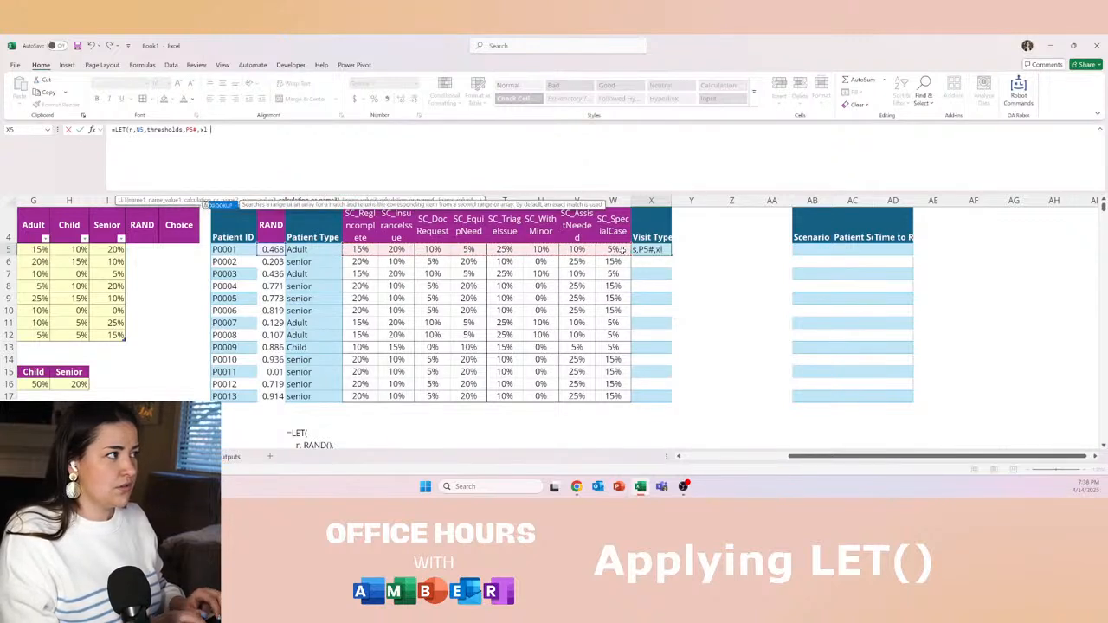
{"action": "type", "text": "ookup("}
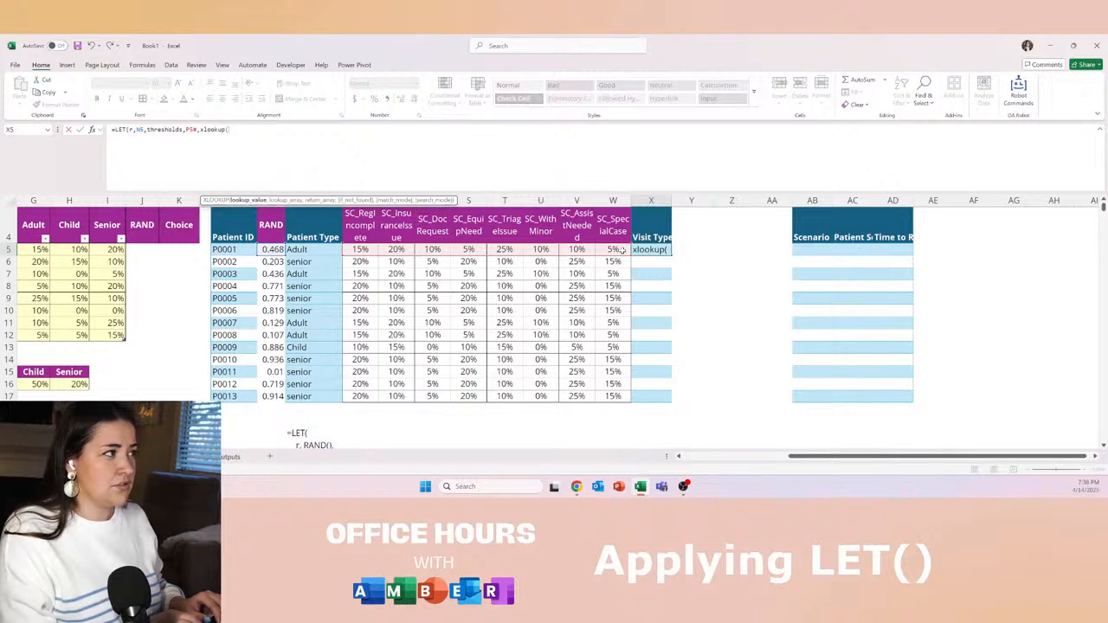
{"action": "type", "text": "r,"}
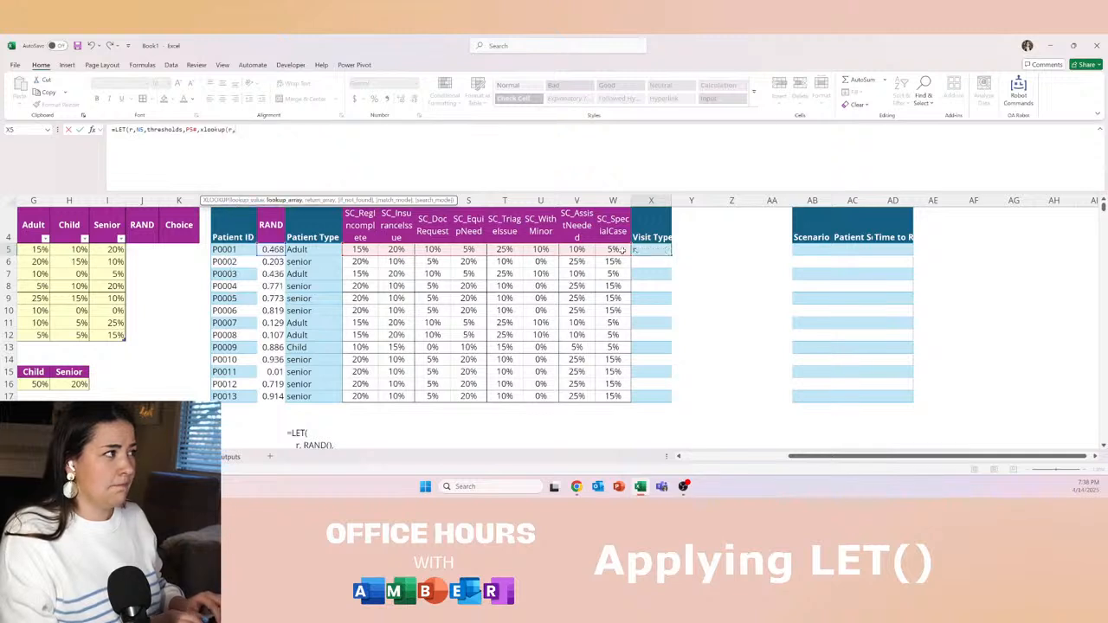
{"action": "type", "text": "t"}
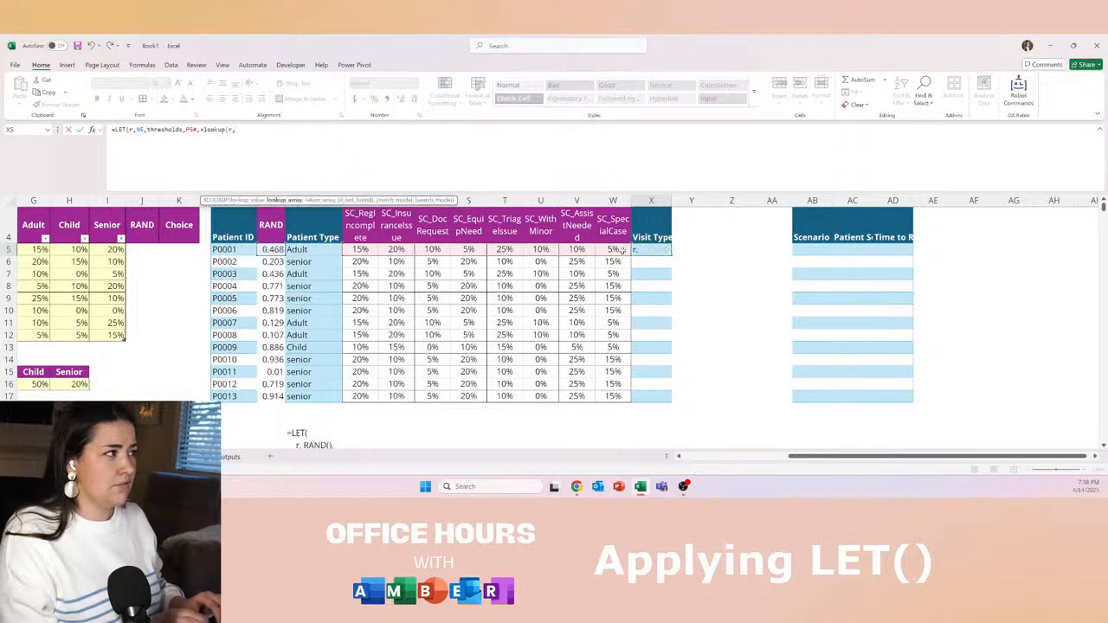
{"action": "type", "text": "hresholds"}
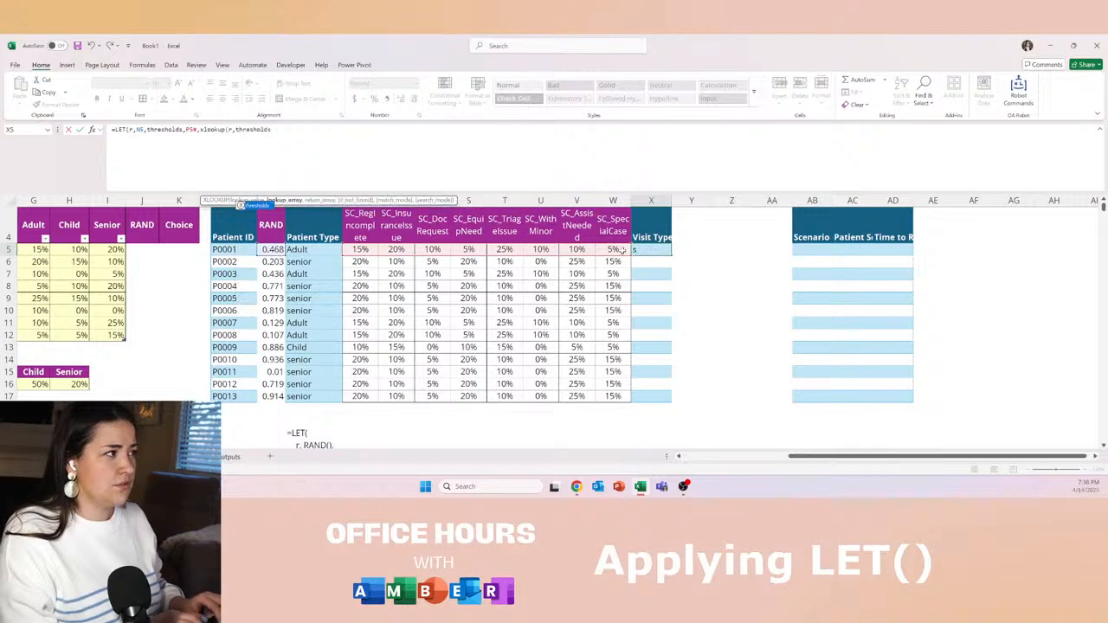
{"action": "type", "text": ","}
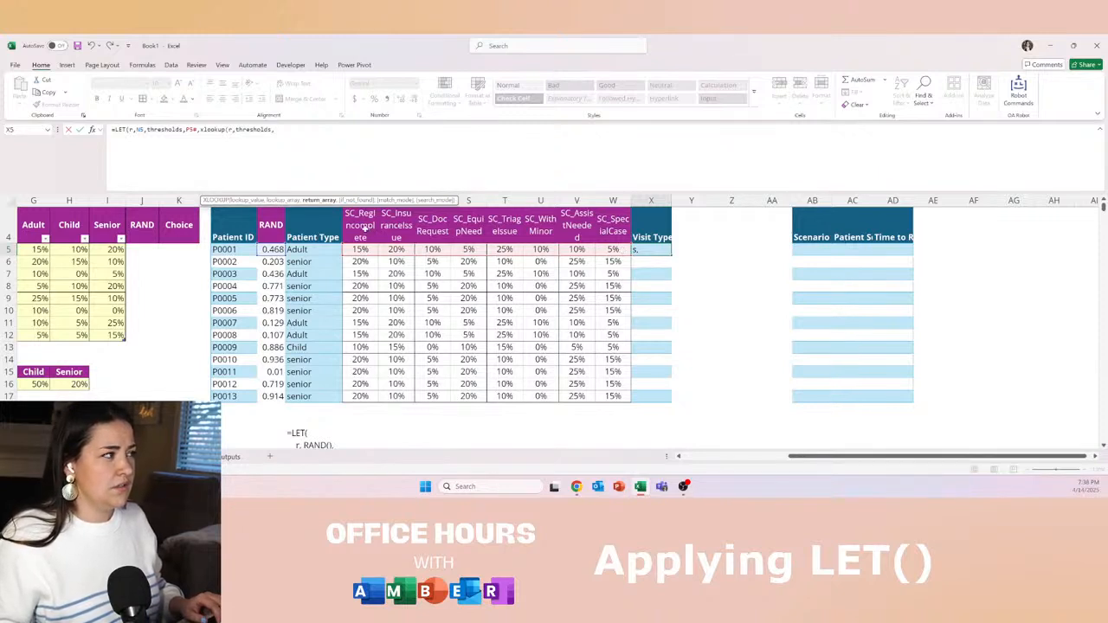
- Insert a variable named reason before the XLOOKUP and assign it the scenario header range P4#
{"action": "left_click", "coordinate": [199, 130]}
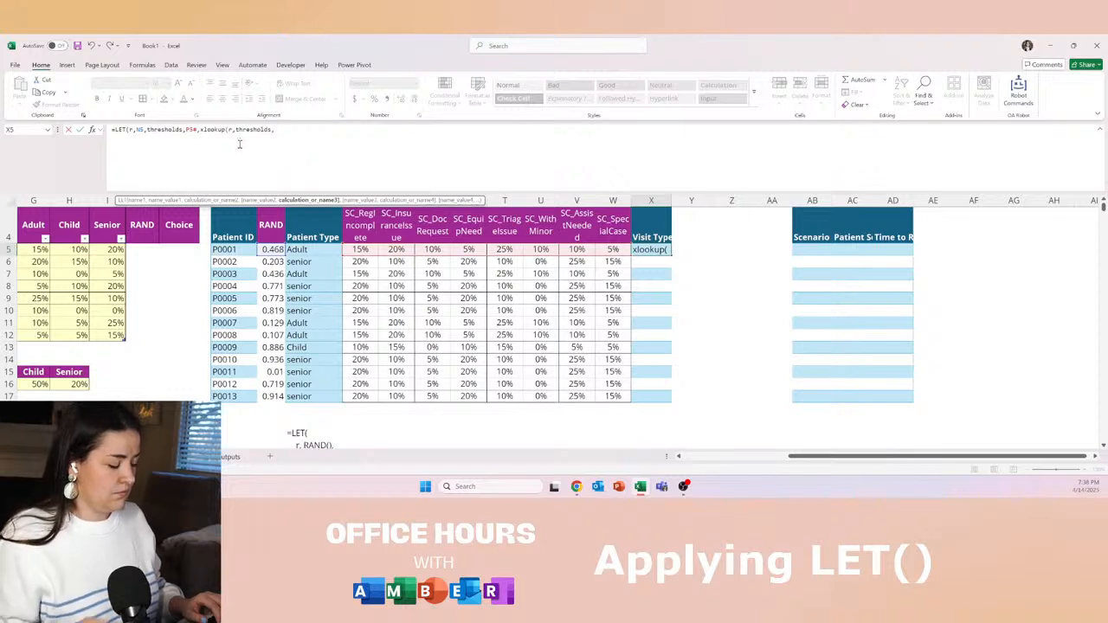
{"action": "type", "text": "reason"}
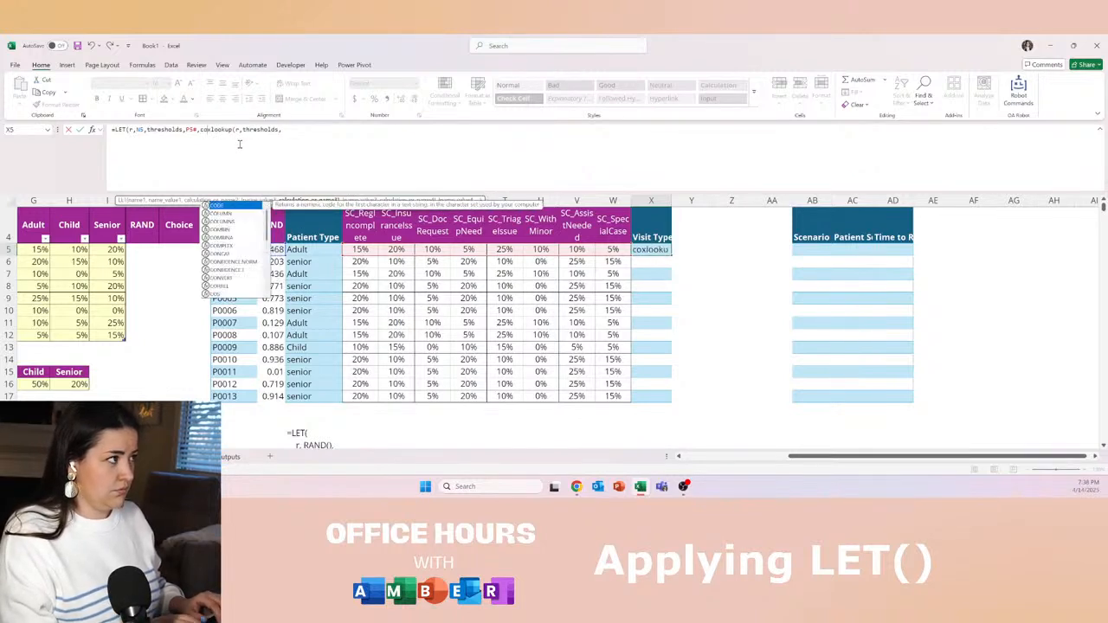
{"action": "type", "text": ","}
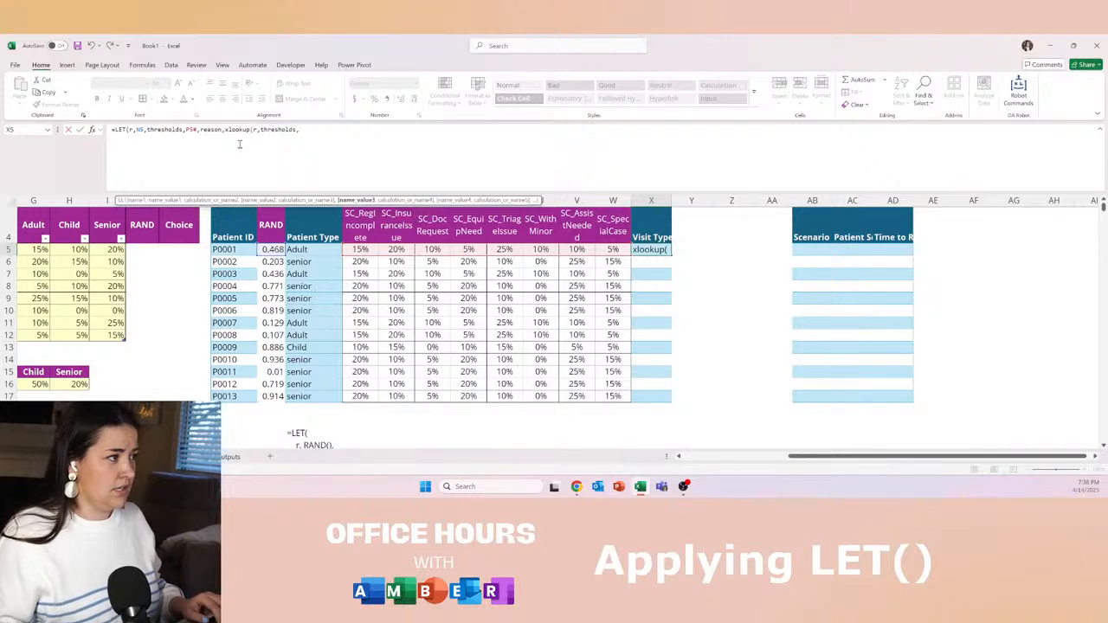
{"action": "left_click_drag", "start_coordinate": [362, 227], "coordinate": [611, 220]}
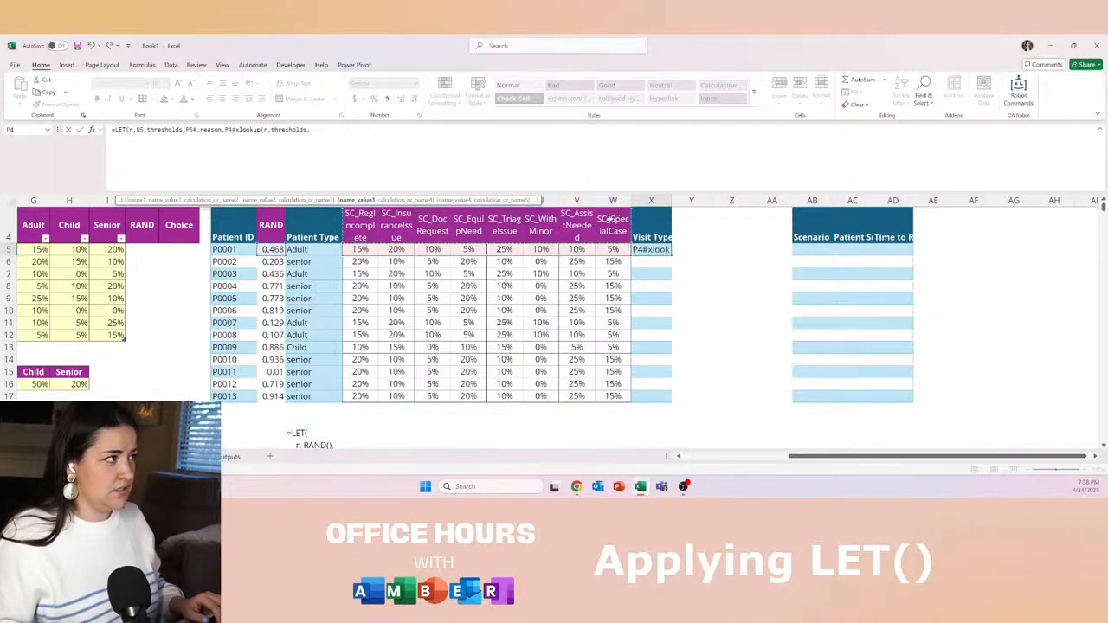
{"action": "type", "text": ","}
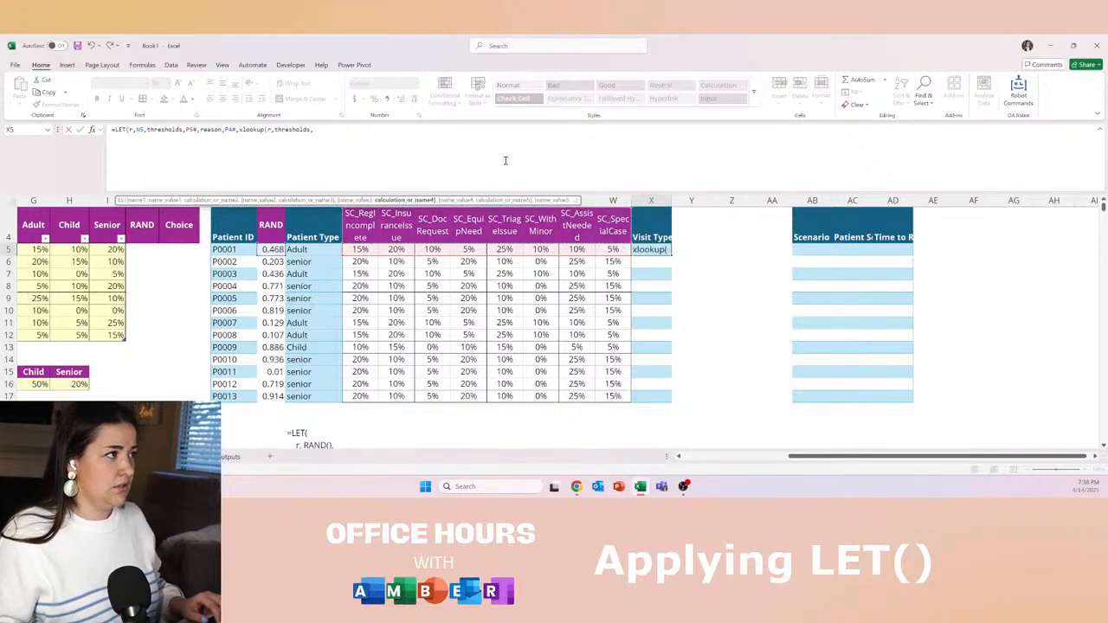
- Complete the XLOOKUP's return array with reason and its not-found value with "NA"
{"action": "type", "text": "res"}
{"action": "key", "text": "BackSpace"}
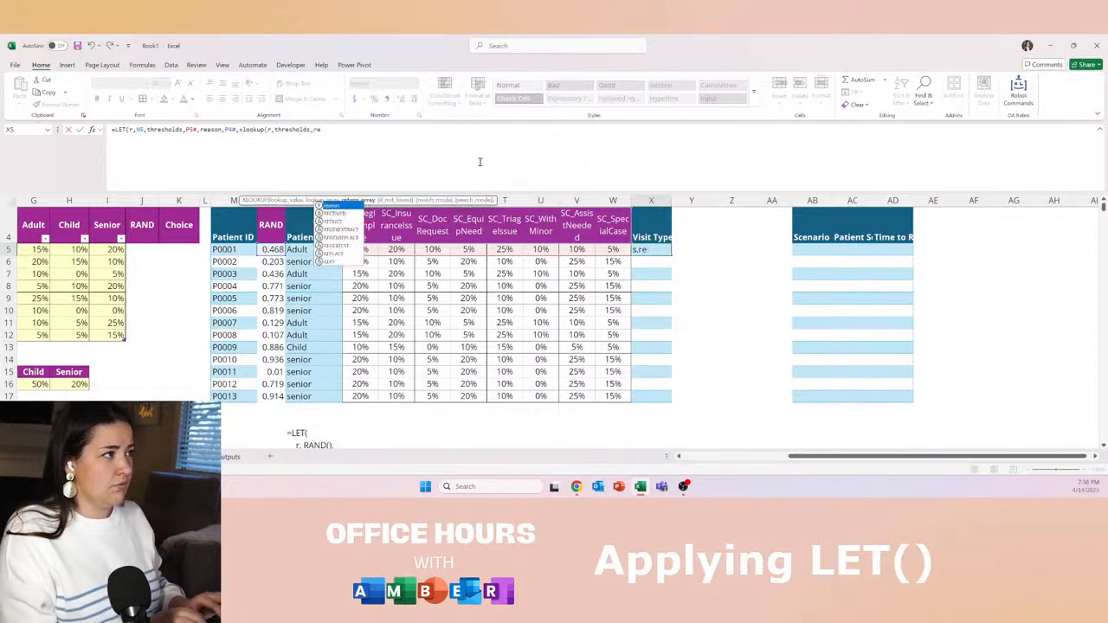
{"action": "type", "text": "ason,"}
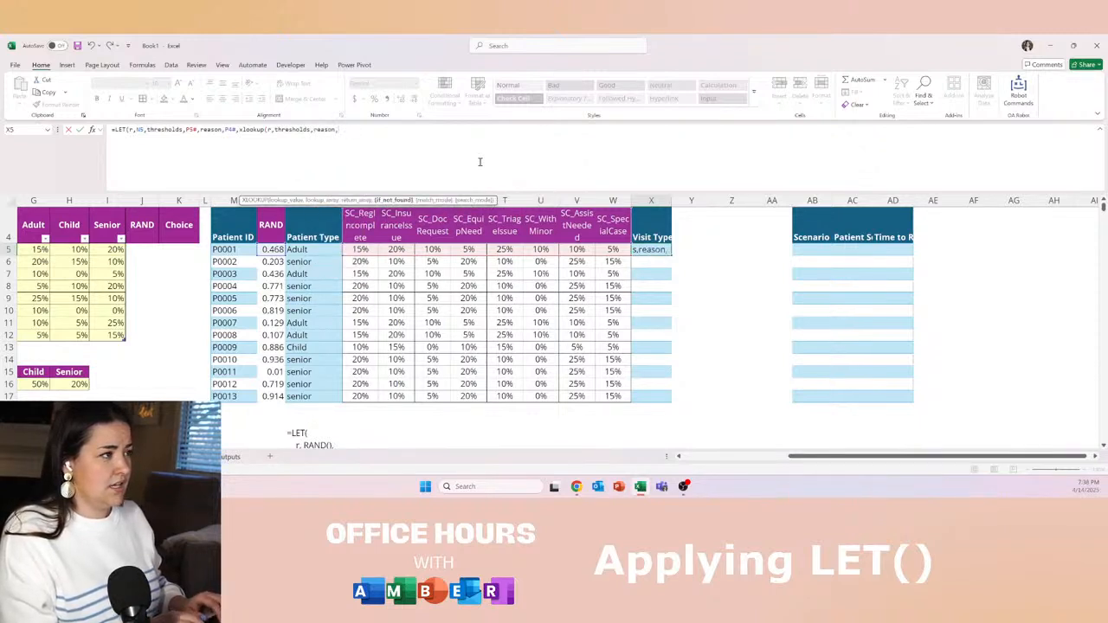
{"action": "type", "text": "\"NA\","}
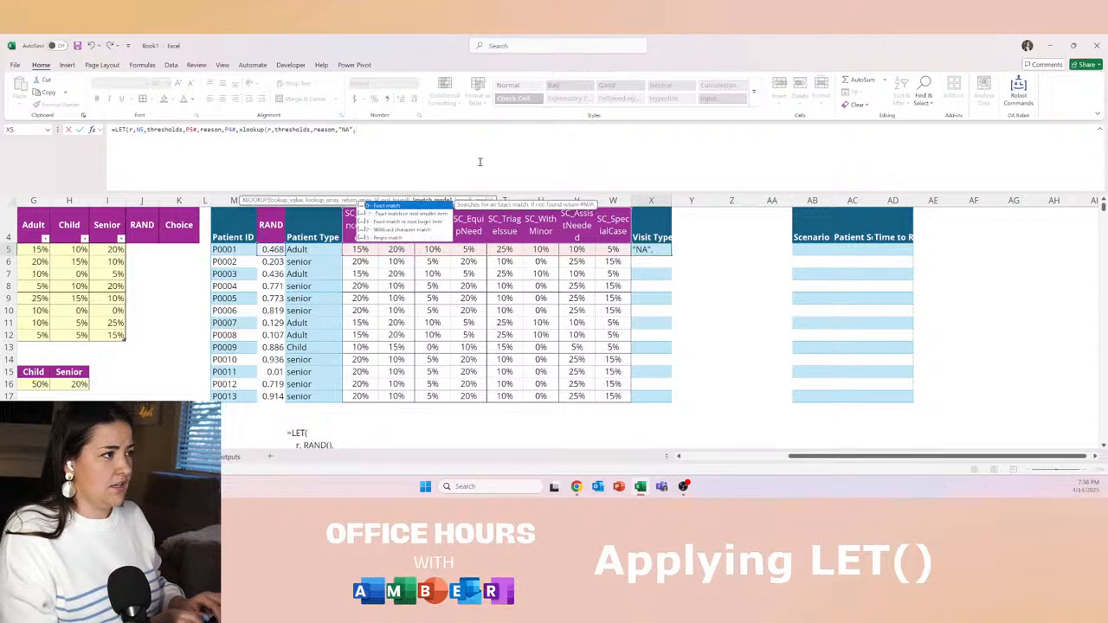
- Set the XLOOKUP match mode to 1 for exact match or next larger item and enter the LET formula in X5
{"action": "key", "text": "Down"}
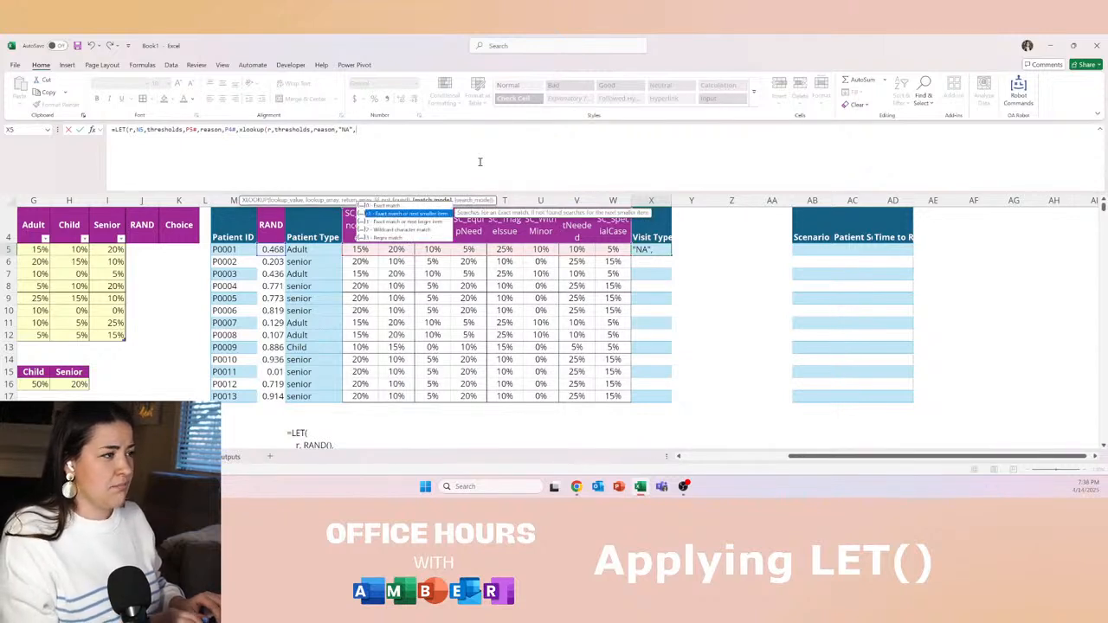
{"action": "key", "text": "Tab"}
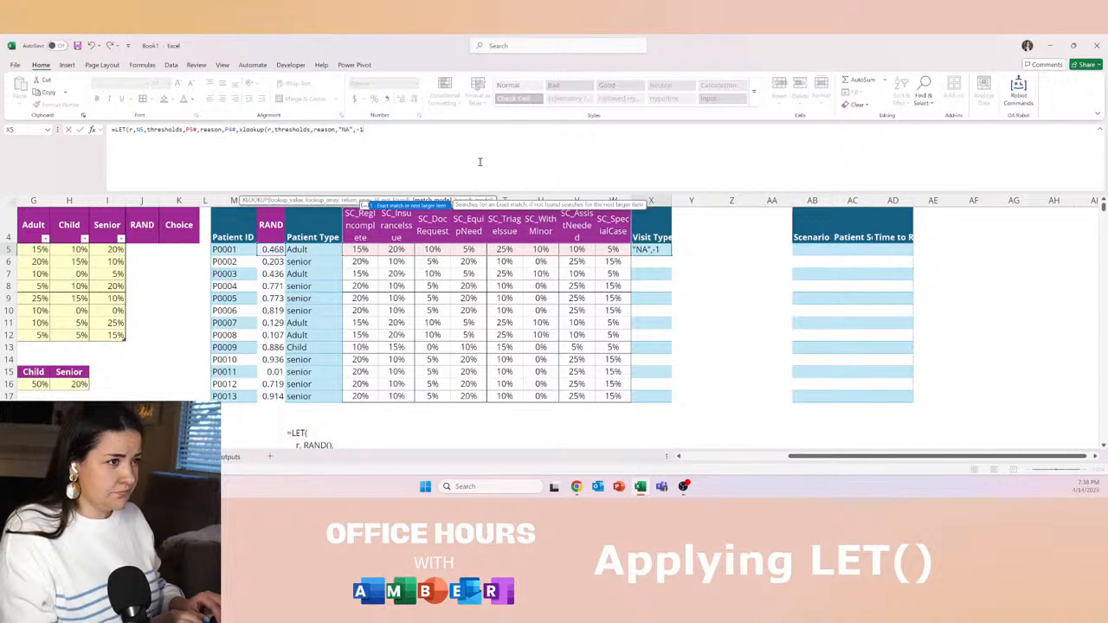
{"action": "key", "text": "BackSpace"}
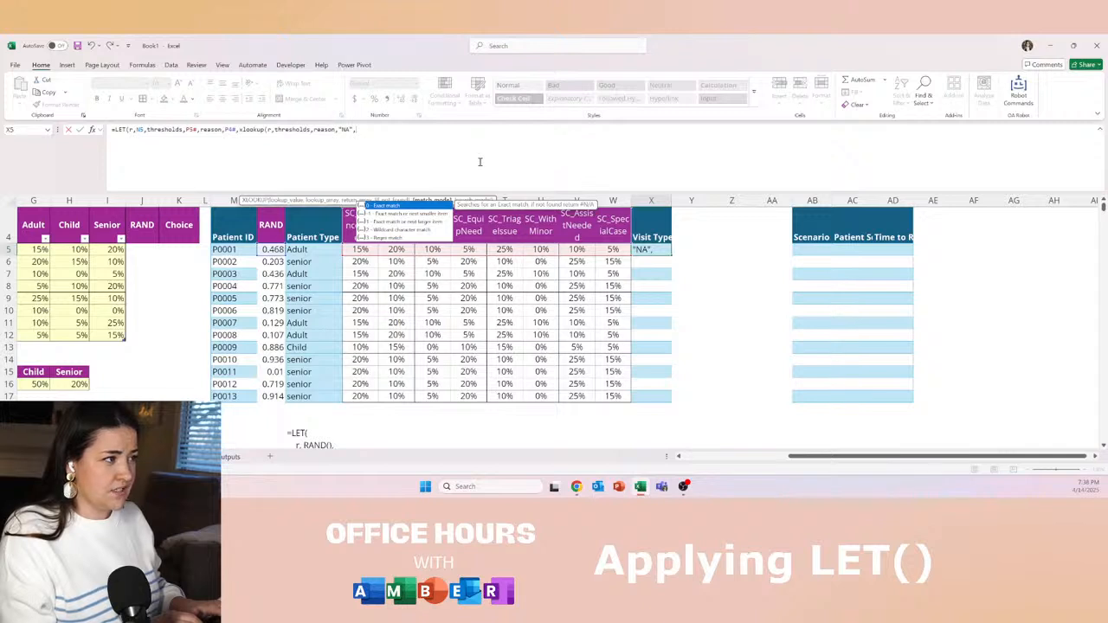
{"action": "type", "text": "1)"}
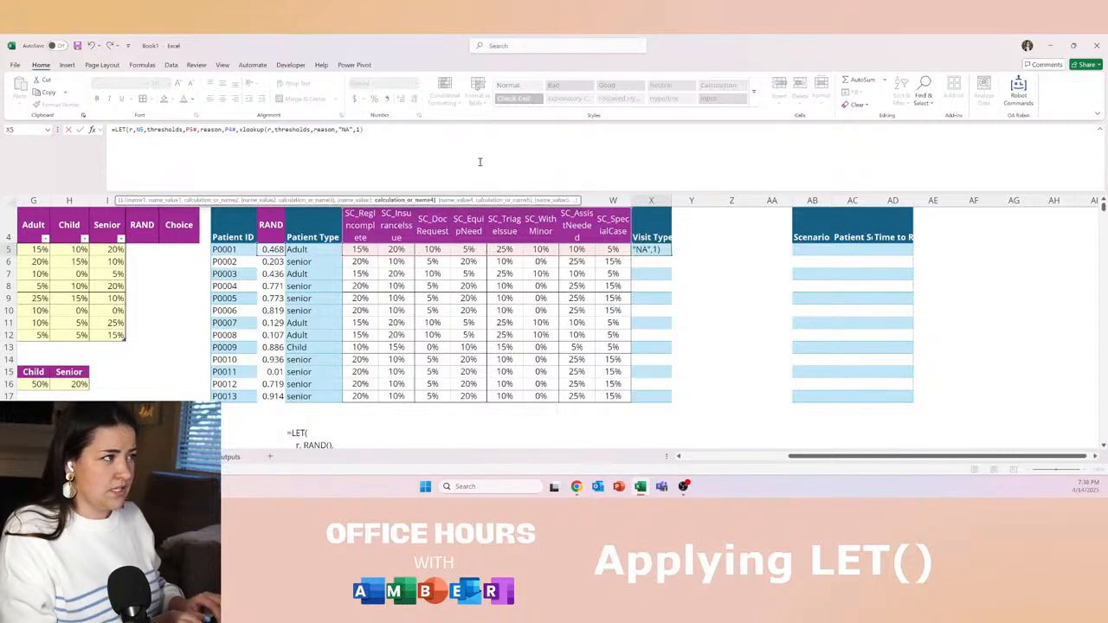
{"action": "key", "text": "Return"}
{"action": "key", "text": "Return"}
{"action": "key", "text": "Up"}
{"action": "scroll", "coordinate": [450, 251], "scroll_direction": "left", "scroll_amount": 2}
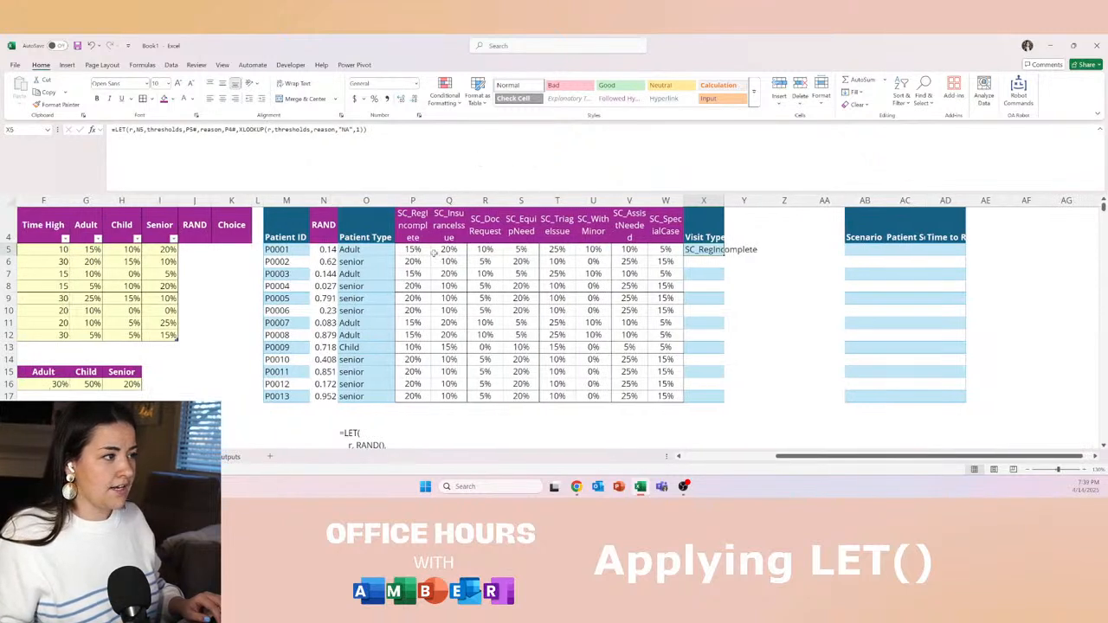
{"action": "left_click", "coordinate": [428, 253]}
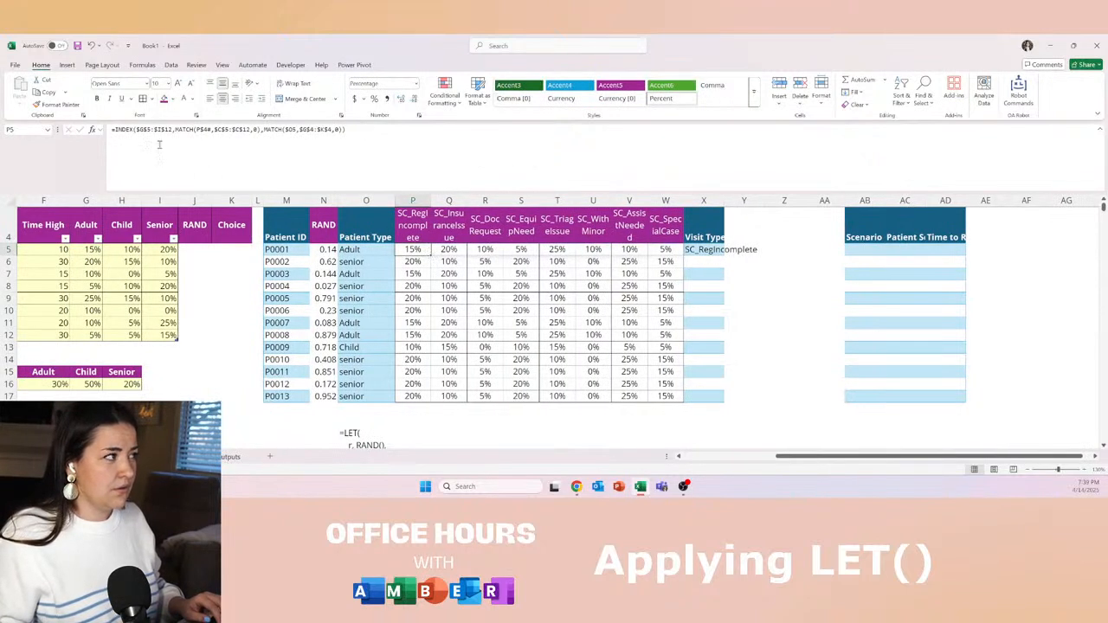
{"action": "left_click", "coordinate": [394, 131]}
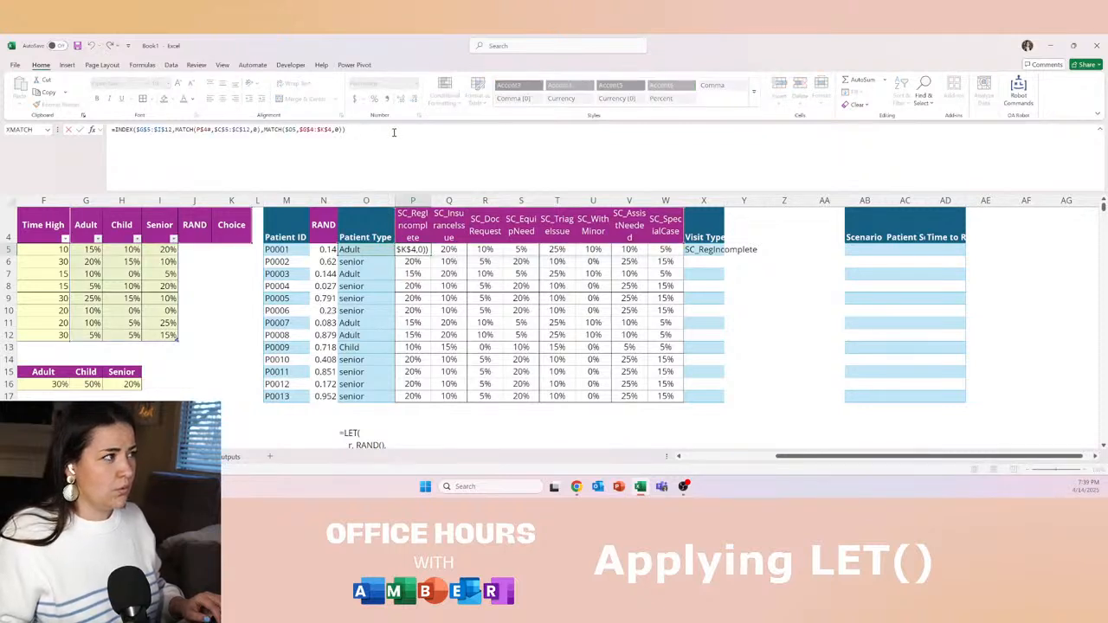
{"action": "key", "text": "Return"}
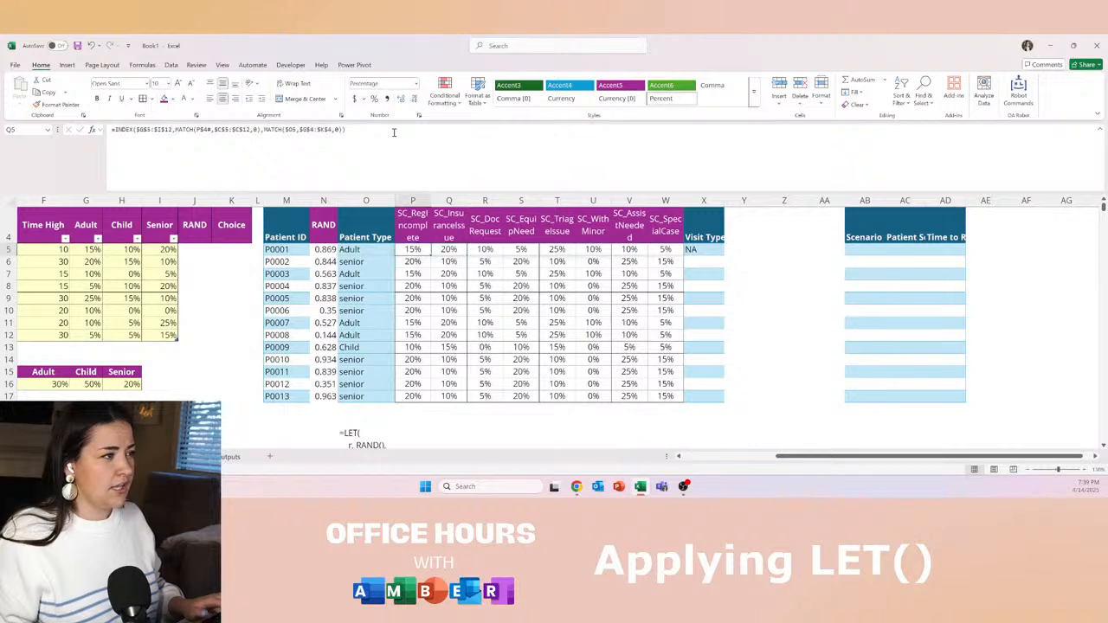
{"action": "left_click", "coordinate": [383, 148]}
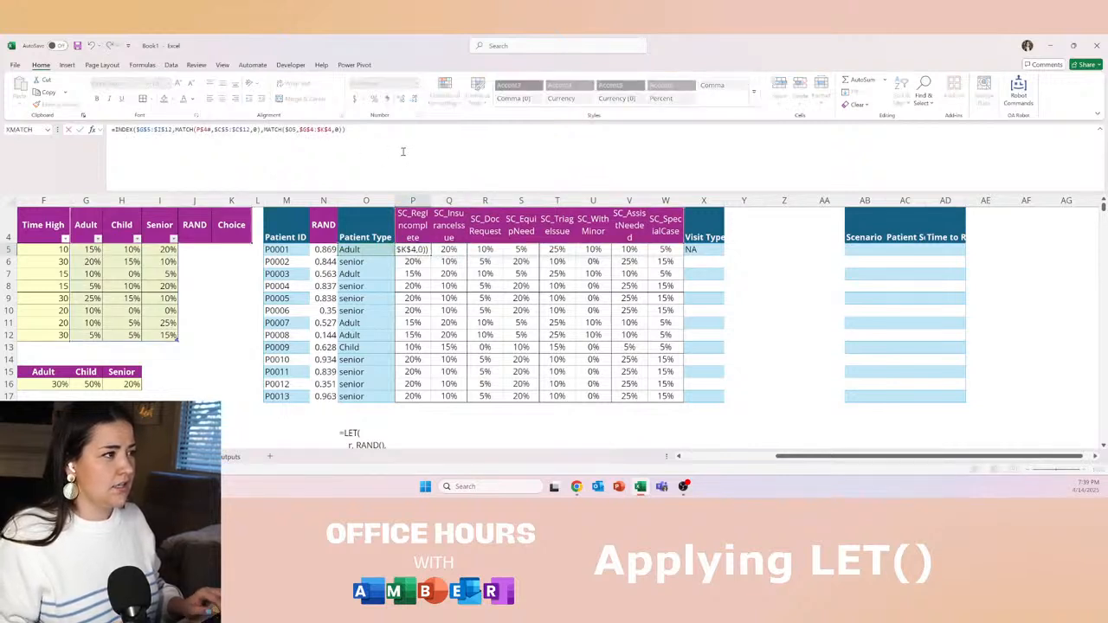
{"action": "type", "text": "+"}
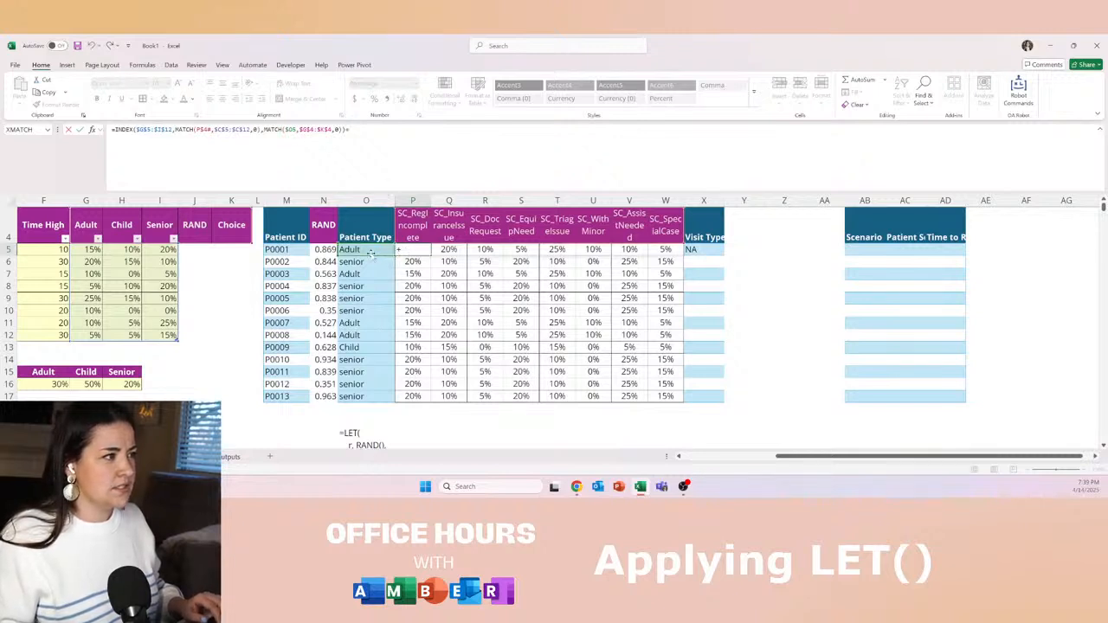
{"action": "key", "text": "Escape"}
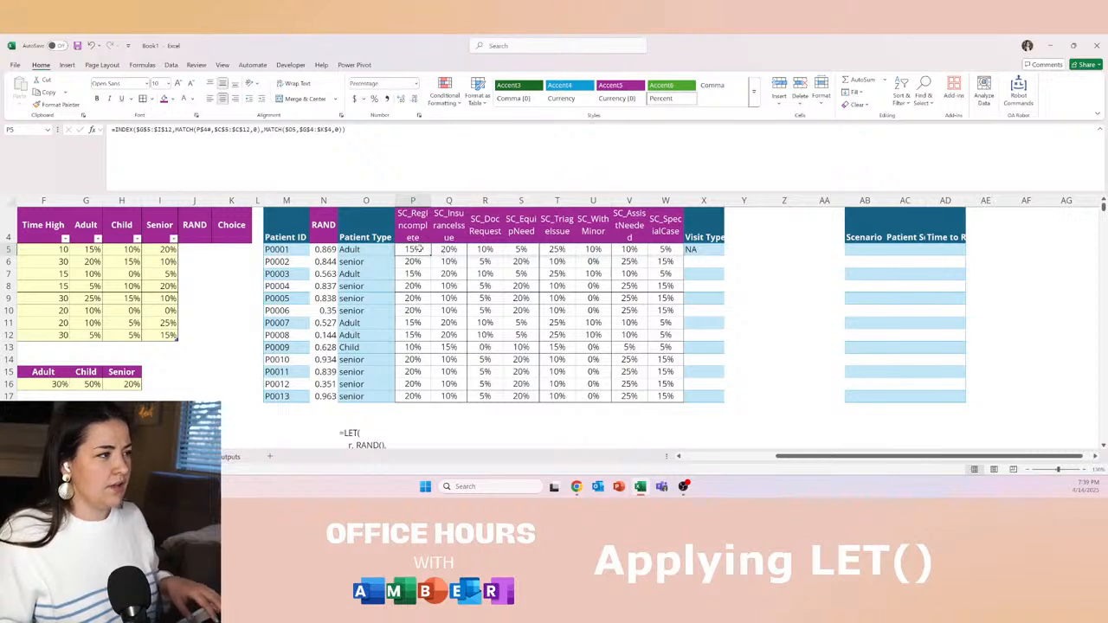
{"action": "left_click", "coordinate": [412, 397], "text": "shift"}
{"action": "key", "text": "ctrl+c"}
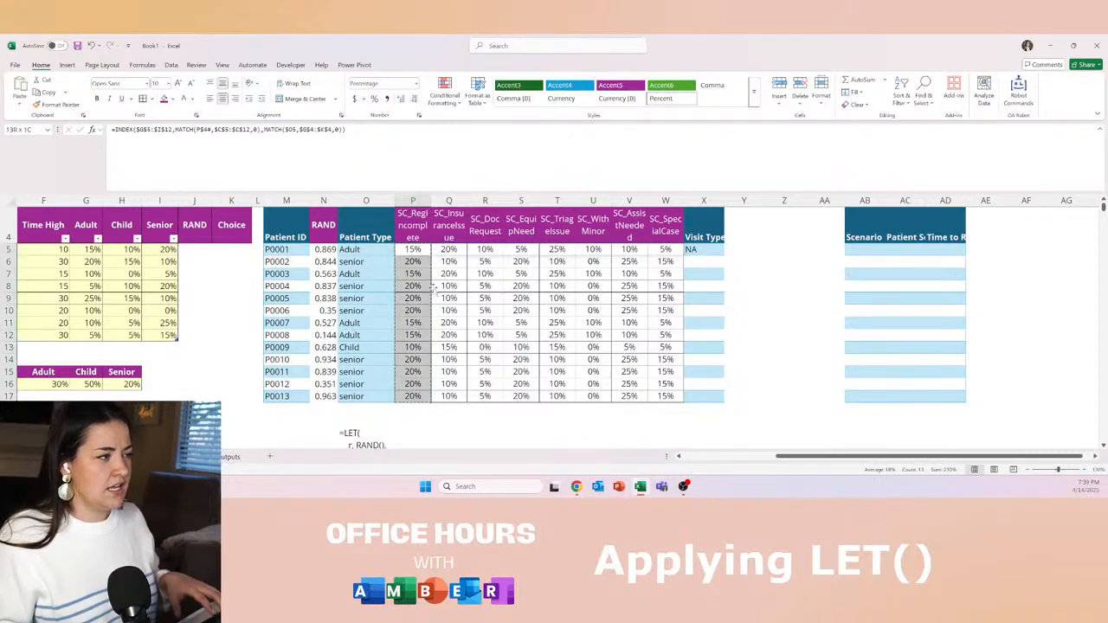
{"action": "left_click", "coordinate": [439, 249]}
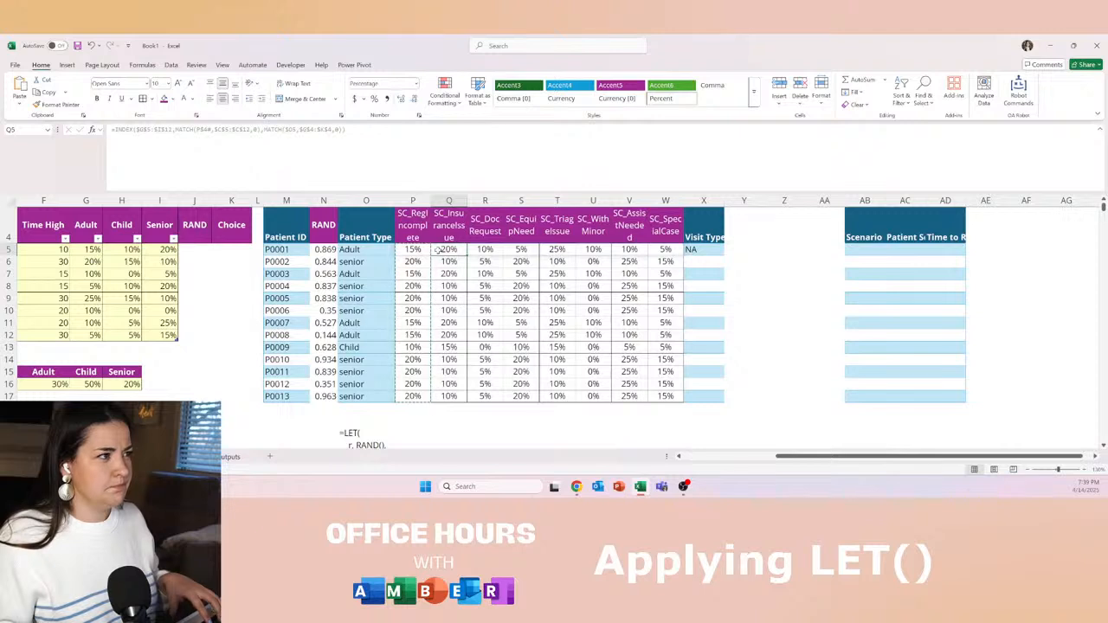
{"action": "left_click", "coordinate": [421, 231]}
{"action": "left_click", "coordinate": [442, 231]}
{"action": "left_click", "coordinate": [443, 250]}
{"action": "left_click", "coordinate": [420, 250]}
{"action": "left_click", "coordinate": [454, 250]}
{"action": "left_click", "coordinate": [577, 487]}
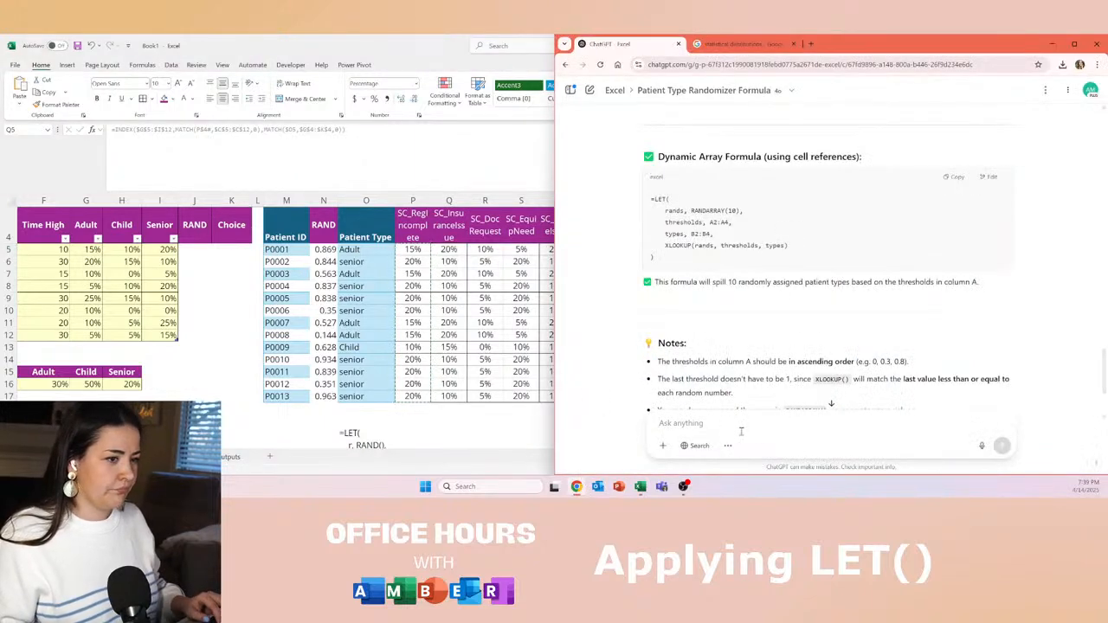
{"action": "type", "text": "how to"}
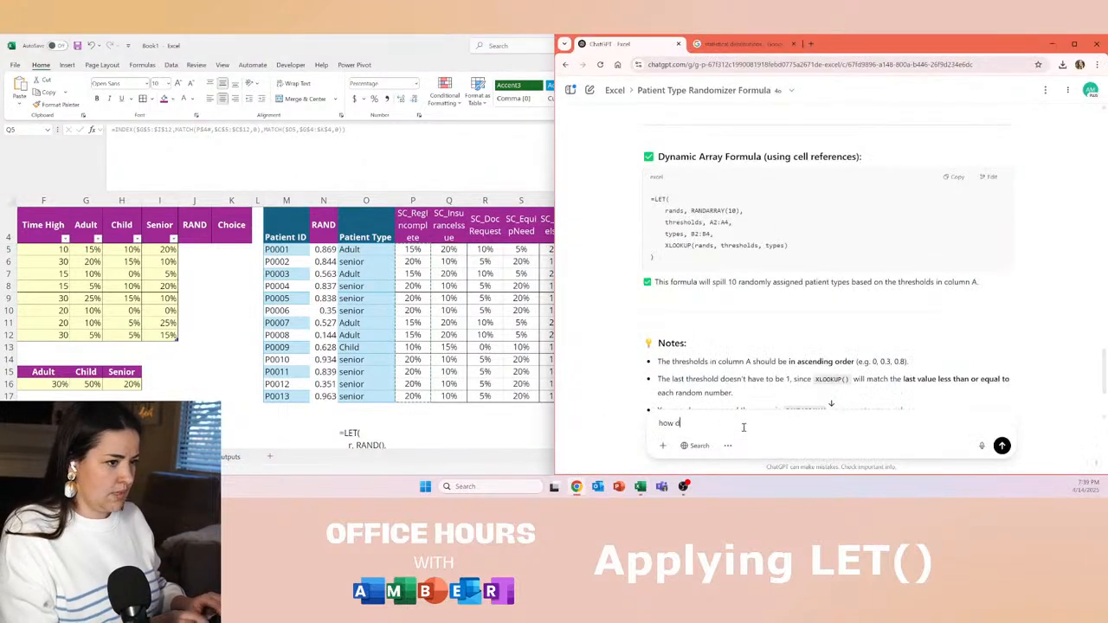
{"action": "type", "text": " do a "}
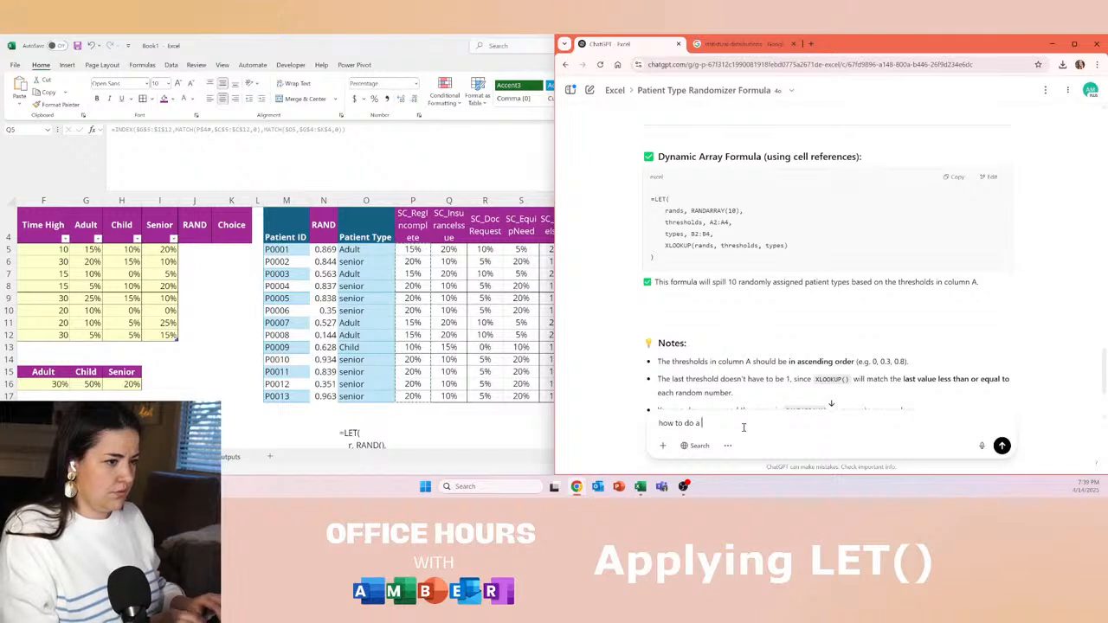
{"action": "type", "text": "cum"}
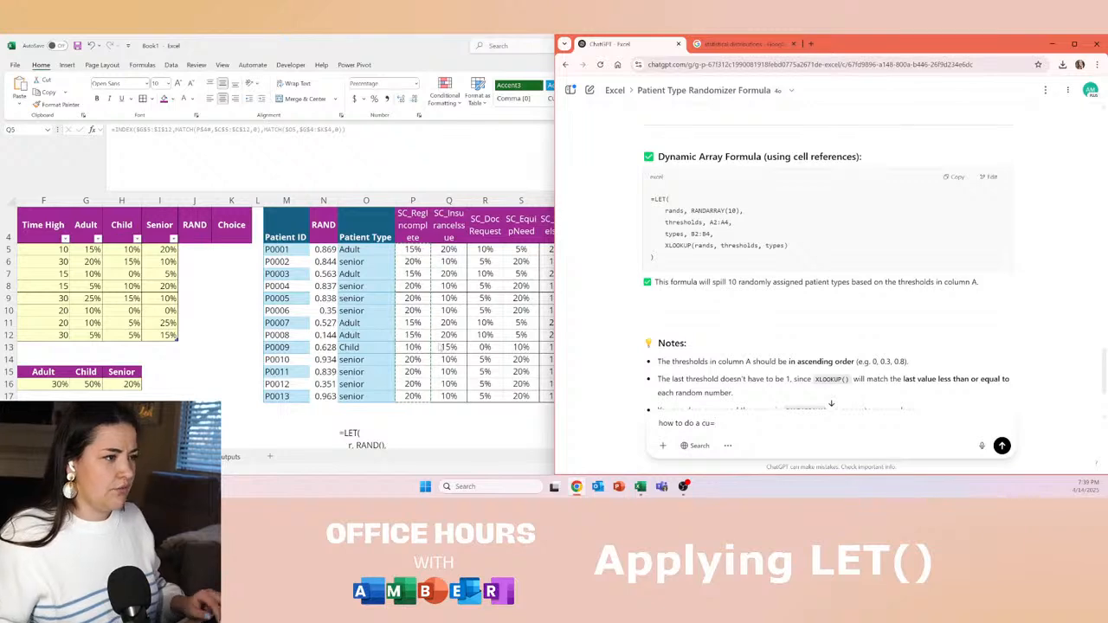
- Replace the Adult probabilities in G6:G12 with cumulative thresholds of 35%, 45%, 50%, 75%, 85%, 95% and 100%
{"action": "left_click", "coordinate": [441, 347]}
{"action": "scroll", "coordinate": [424, 325], "scroll_direction": "left", "scroll_amount": 3}
{"action": "left_click", "coordinate": [309, 251]}
{"action": "key", "text": "Right"}
{"action": "key", "text": "Right"}
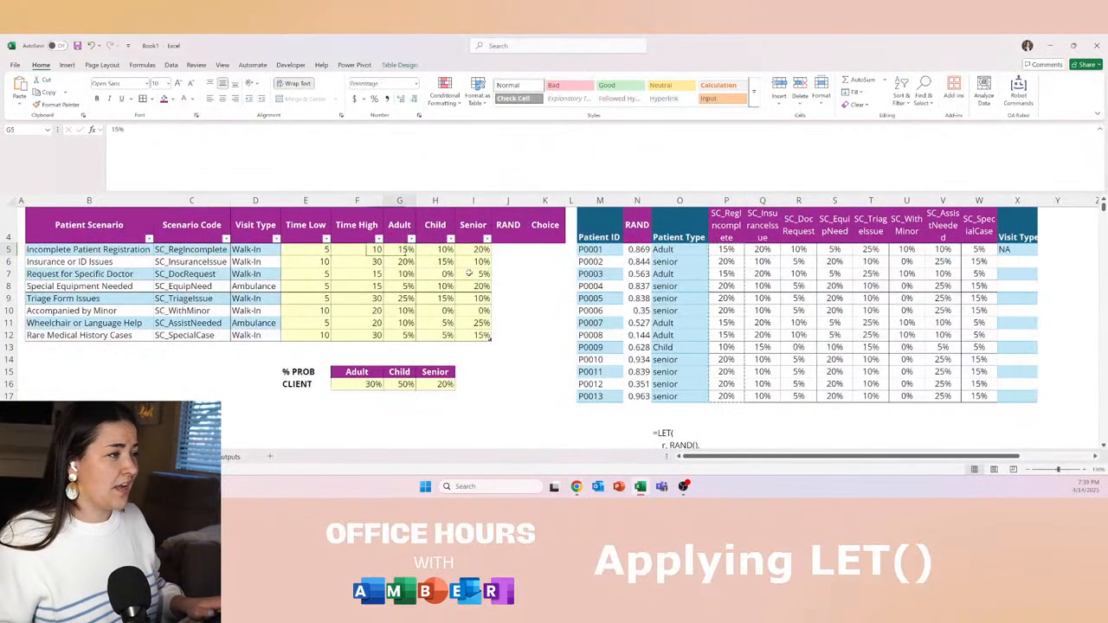
{"action": "key", "text": "Down"}
{"action": "type", "text": "35"}
{"action": "key", "text": "Return"}
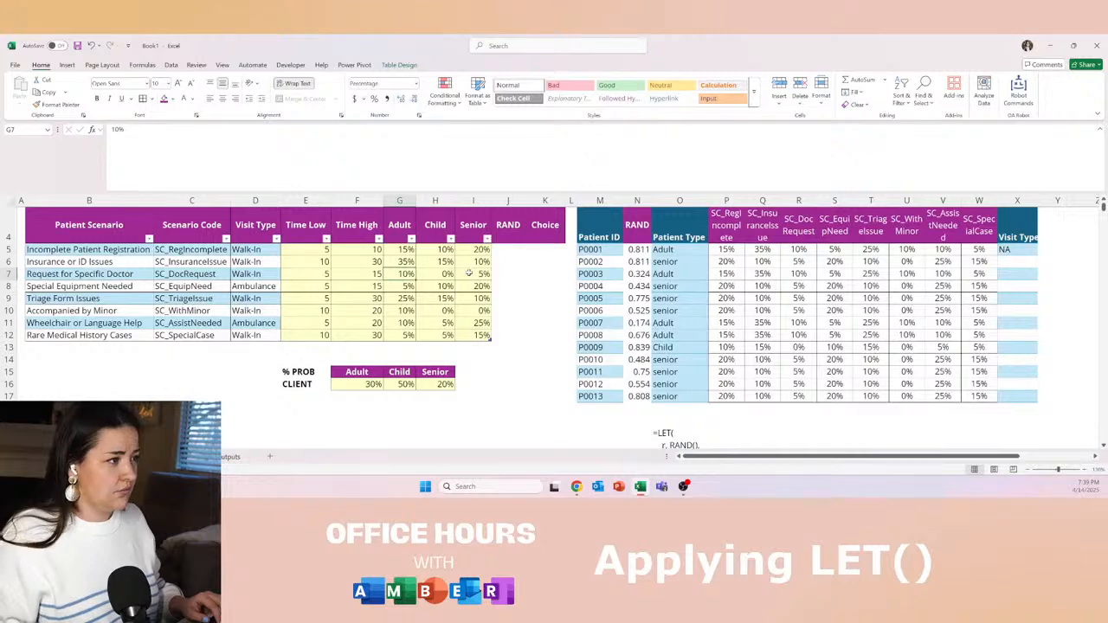
{"action": "type", "text": "45"}
{"action": "key", "text": "Return"}
{"action": "type", "text": "50"}
{"action": "key", "text": "Return"}
{"action": "type", "text": "75"}
{"action": "key", "text": "Return"}
{"action": "type", "text": "85"}
{"action": "key", "text": "Return"}
{"action": "type", "text": "90"}
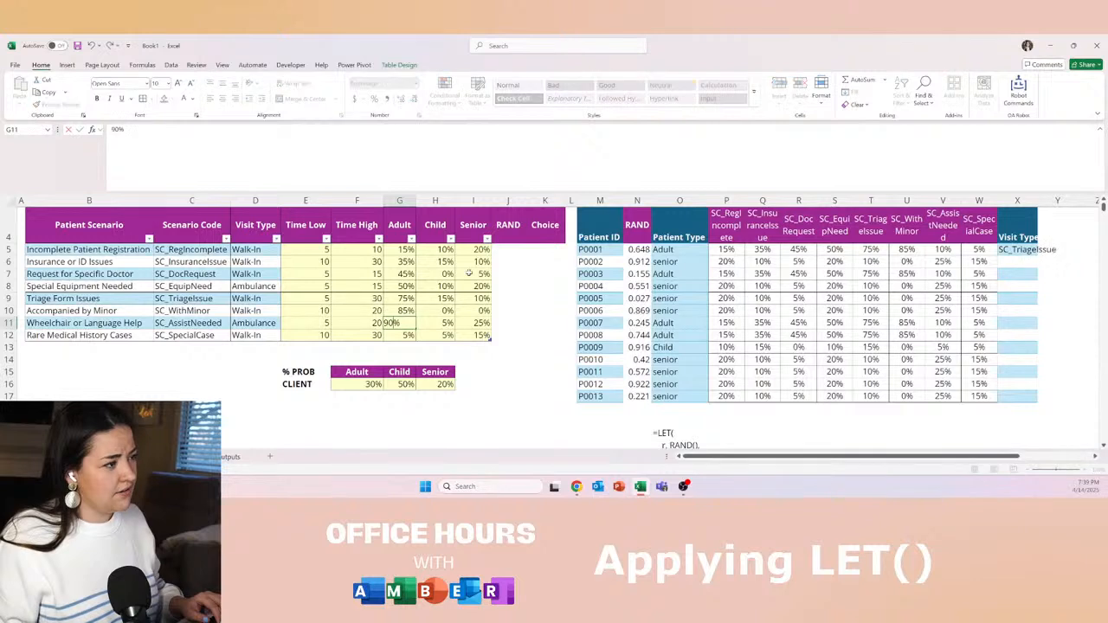
{"action": "type", "text": "5"}
{"action": "key", "text": "Return"}
{"action": "type", "text": "100"}
{"action": "key", "text": "Return"}
- Set the Child threshold for Insurance or ID Issues in H6 to 25%
{"action": "key", "text": "Up"}
{"action": "key", "text": "Right"}
{"action": "key", "text": "Up"}
{"action": "key", "text": "Up"}
{"action": "key", "text": "Up"}
{"action": "key", "text": "Up"}
{"action": "key", "text": "Up"}
{"action": "key", "text": "Up"}
{"action": "key", "text": "Up"}
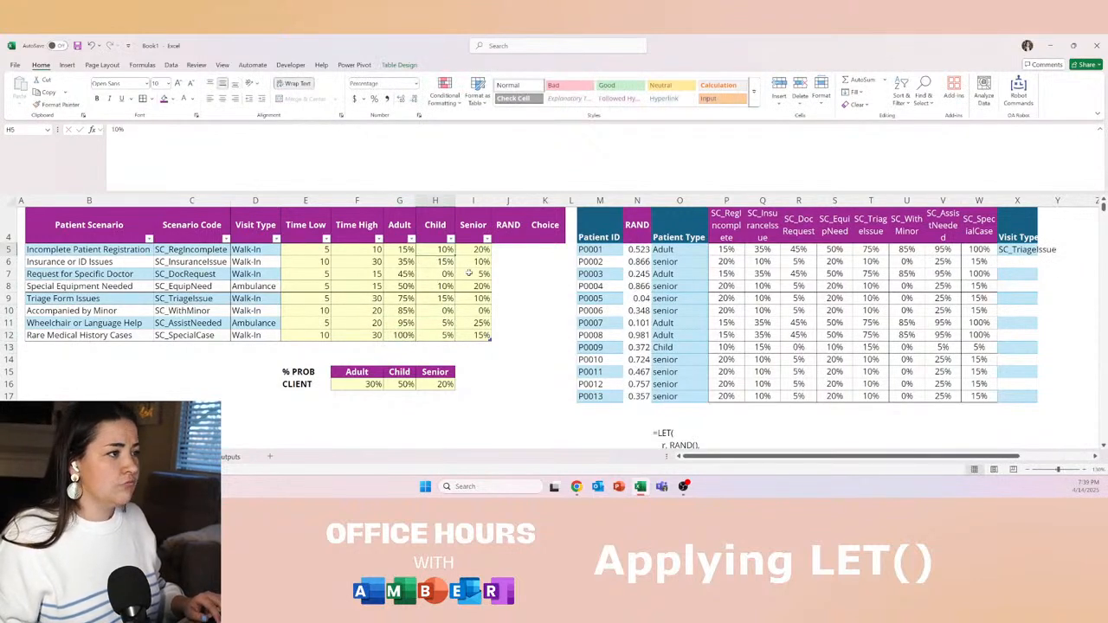
{"action": "key", "text": "Down"}
{"action": "type", "text": "25"}
{"action": "key", "text": "Return"}
- Try 25% as the Child threshold for Request for Specific Doctor in H7 and return it to 0%
{"action": "type", "text": "252"}
{"action": "key", "text": "Escape"}
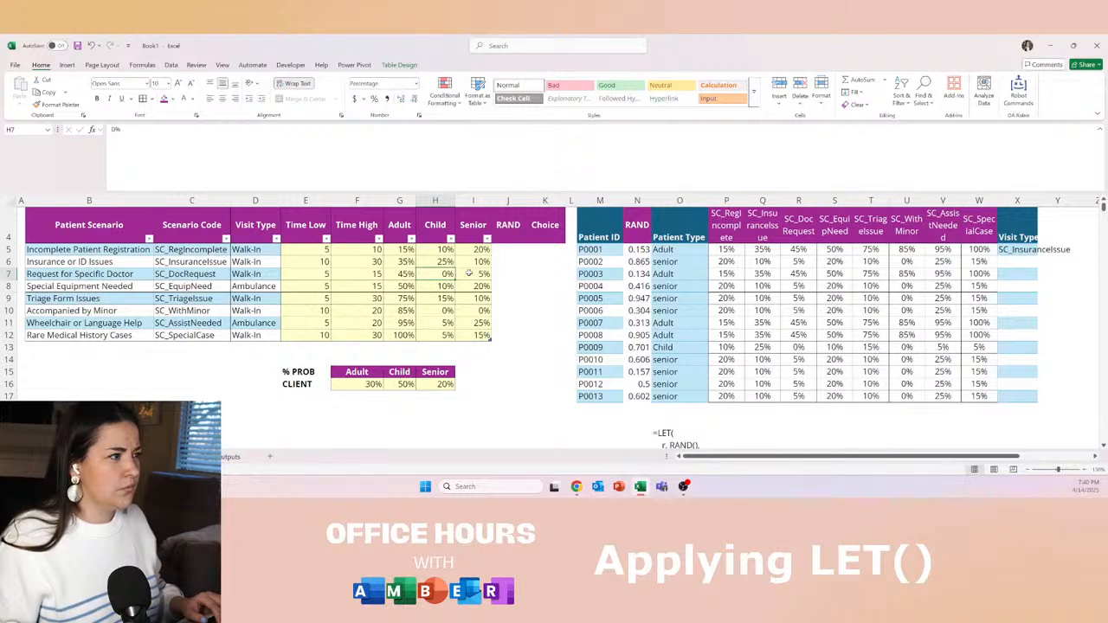
{"action": "type", "text": "25"}
{"action": "key", "text": "Return"}
{"action": "key", "text": "Up"}
{"action": "key", "text": "Up"}
{"action": "key", "text": "shift+Down"}
{"action": "key", "text": "Down"}
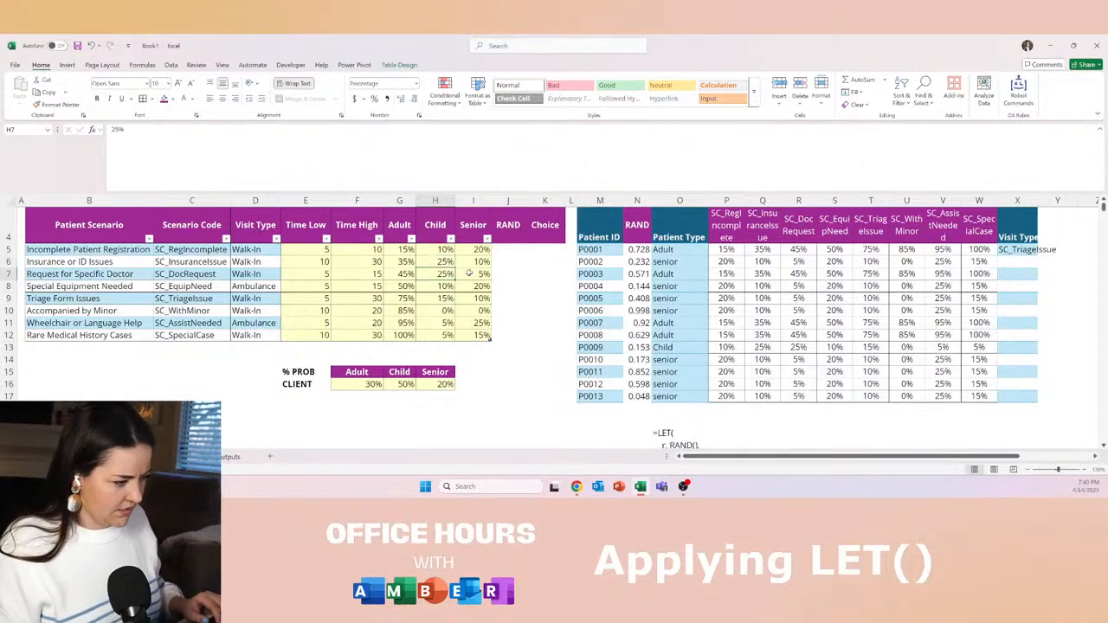
{"action": "type", "text": "0"}
{"action": "key", "text": "Return"}
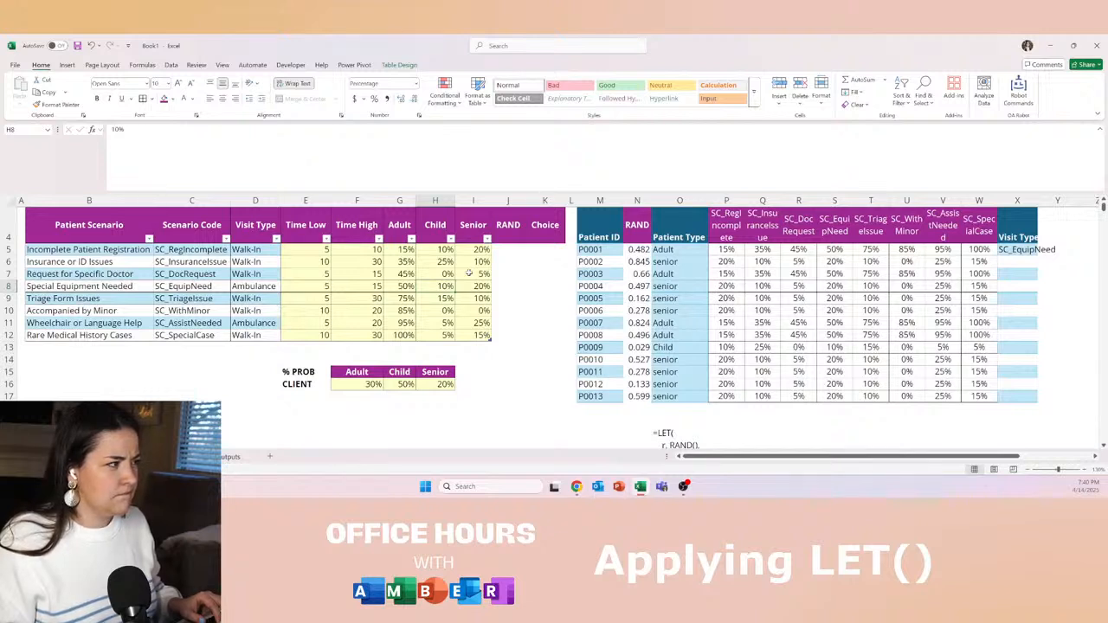
- Set the Child thresholds for Special Equipment Needed to 35% and Triage Form Issues to 50%, skipping Accompanied by Minor
{"action": "type", "text": "35"}
{"action": "key", "text": "Return"}
{"action": "type", "text": "50"}
{"action": "key", "text": "Return"}
{"action": "key", "text": "Return"}
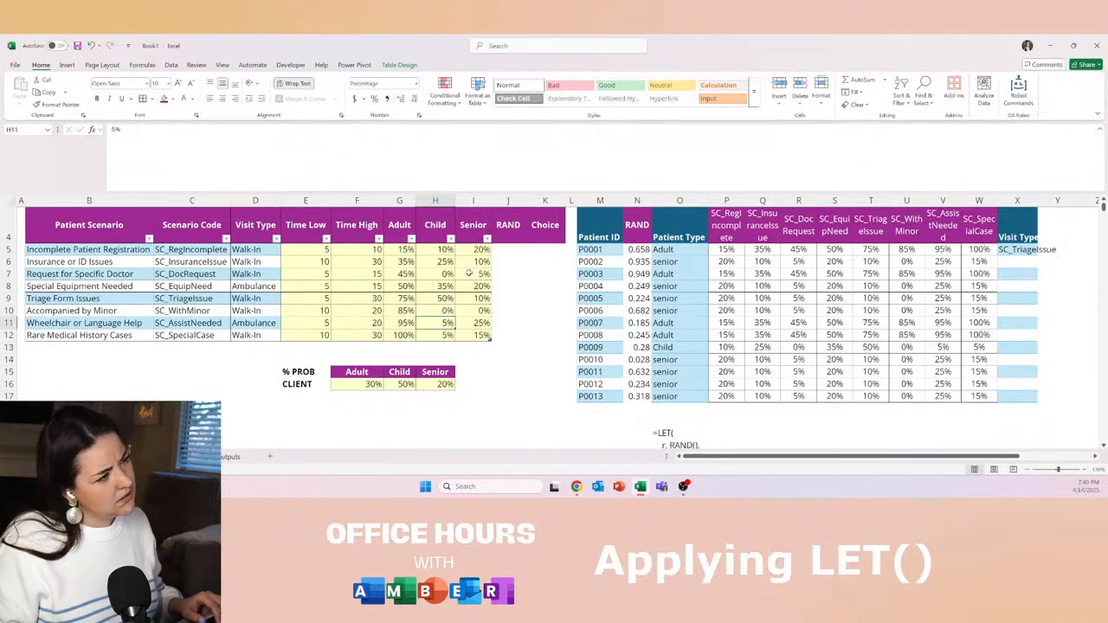
- Set the Child thresholds for Wheelchair or Language Help to 55% and Rare Medical History Cases to 60%
{"action": "type", "text": "55"}
{"action": "key", "text": "Return"}
{"action": "type", "text": "60"}
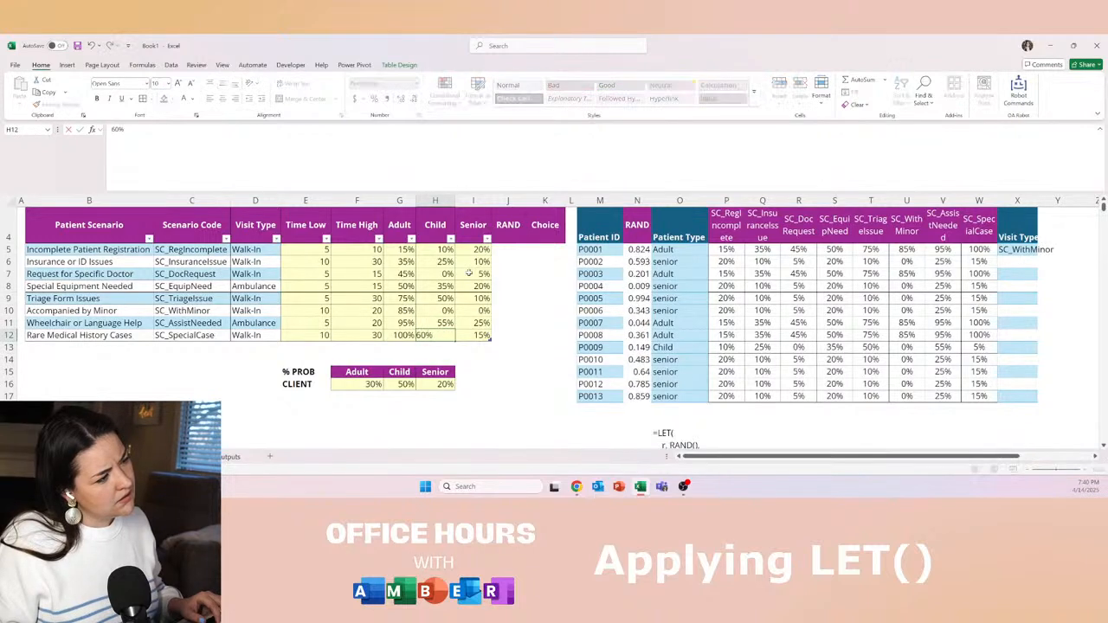
{"action": "key", "text": "Return"}
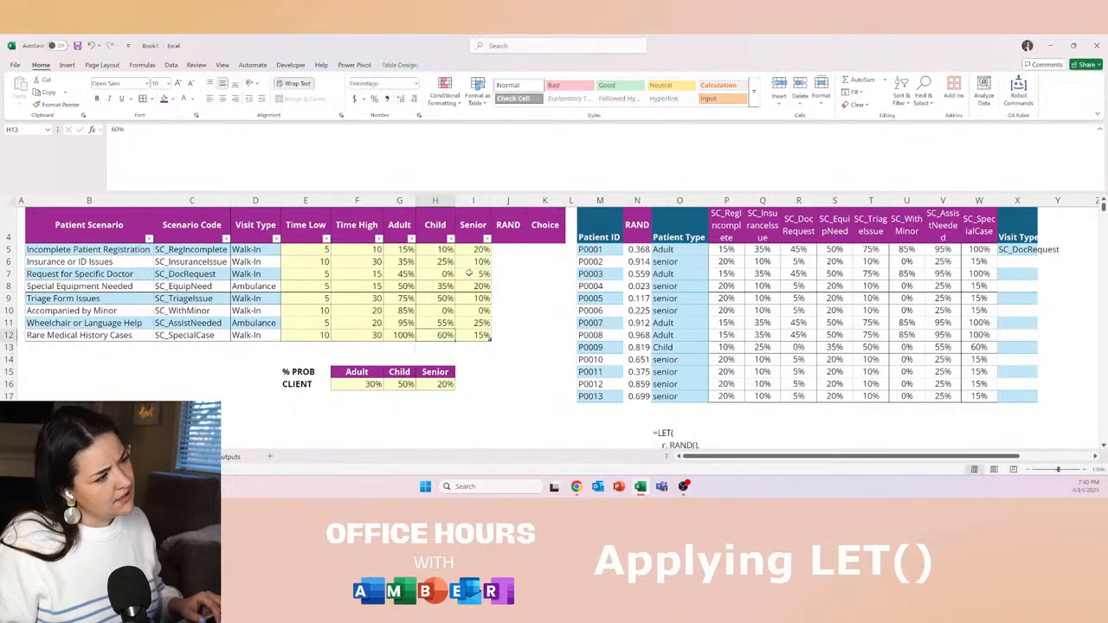
- Set the Child thresholds for Wheelchair or Language Help to 75% and Rare Medical History Cases to 100%
{"action": "key", "text": "Up"}
{"action": "key", "text": "Up"}
{"action": "key", "text": "Up"}
{"action": "key", "text": "Up"}
{"action": "key", "text": "Up"}
{"action": "key", "text": "Up"}
{"action": "key", "text": "Down"}
{"action": "key", "text": "Down"}
{"action": "key", "text": "Down"}
{"action": "key", "text": "Down"}
{"action": "key", "text": "Down"}
{"action": "type", "text": "75"}
{"action": "key", "text": "Return"}
{"action": "type", "text": "100"}
{"action": "key", "text": "Tab"}
- Replace the Senior probabilities in I6:I12 with thresholds of 30%, 35%, 55%, 65%, 0%, 85% and 100%
{"action": "key", "text": "Up"}
{"action": "key", "text": "Up"}
{"action": "key", "text": "Up"}
{"action": "key", "text": "Up"}
{"action": "key", "text": "Up"}
{"action": "key", "text": "Up"}
{"action": "key", "text": "Up"}
{"action": "key", "text": "Down"}
{"action": "type", "text": "30"}
{"action": "key", "text": "Return"}
{"action": "type", "text": "35"}
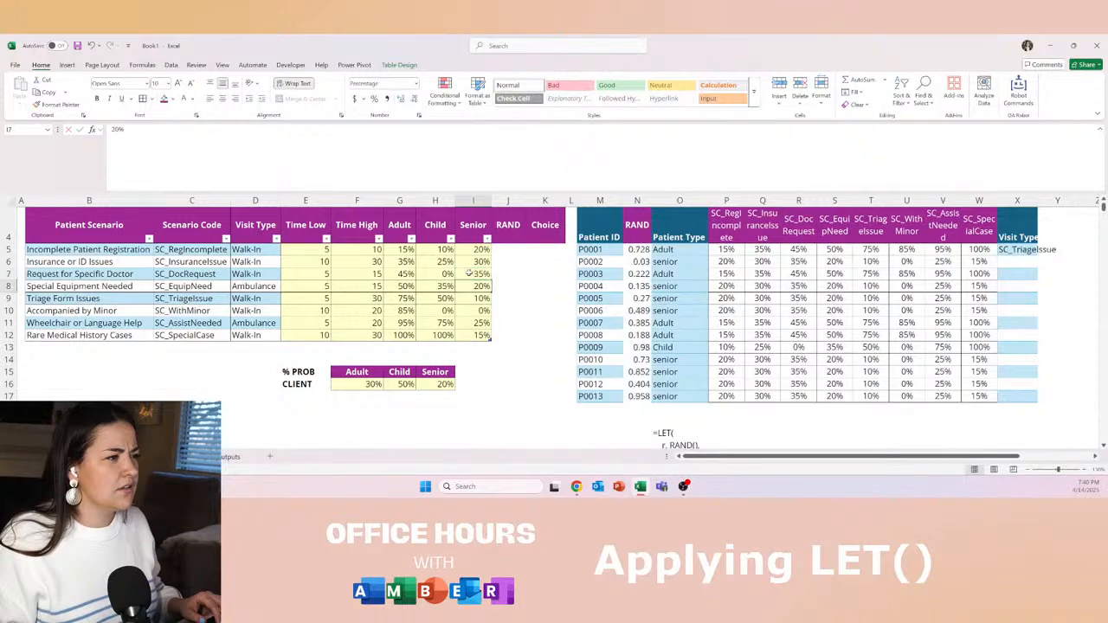
{"action": "type", "text": "55"}
{"action": "key", "text": "Return"}
{"action": "type", "text": "65"}
{"action": "key", "text": "Return"}
{"action": "type", "text": "0"}
{"action": "key", "text": "Return"}
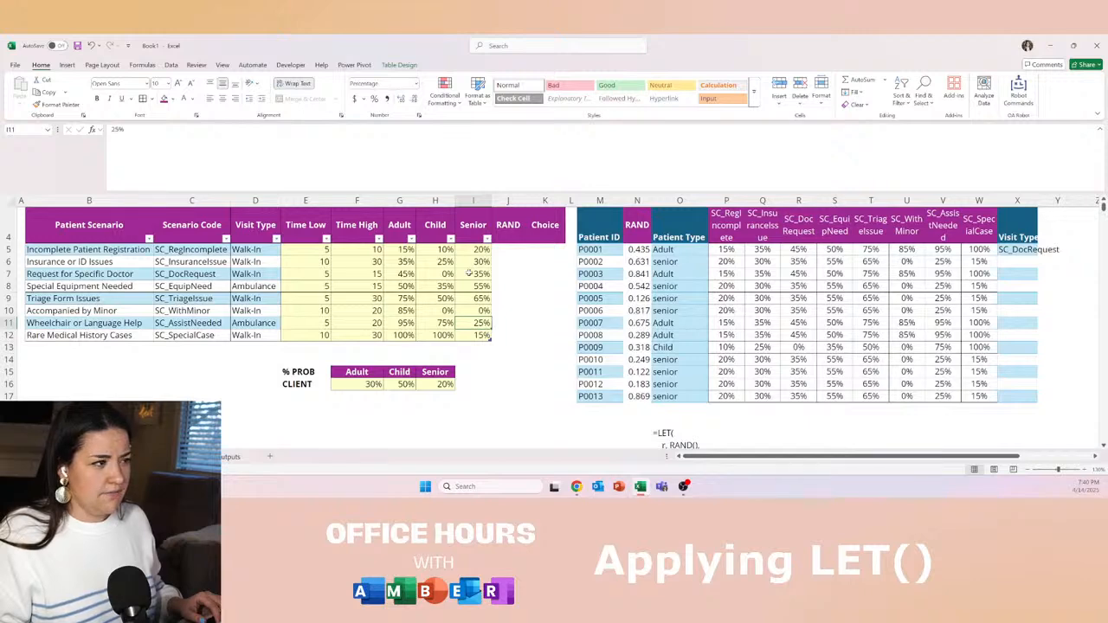
{"action": "type", "text": "85"}
{"action": "key", "text": "Return"}
{"action": "type", "text": "10"}
{"action": "type", "text": "0"}
{"action": "key", "text": "Return"}
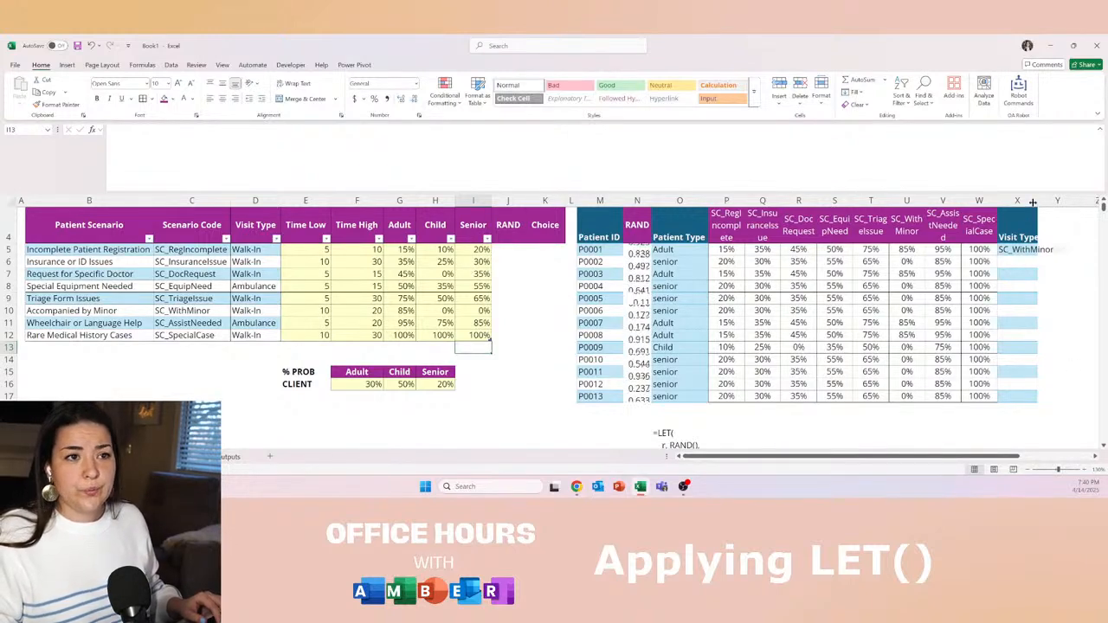
- Try to fill the LET formula from X5 down the Visit Type column, and undo the fill
{"action": "scroll", "coordinate": [943, 293], "scroll_direction": "right", "scroll_amount": 3}
{"action": "scroll", "coordinate": [943, 293], "scroll_direction": "right", "scroll_amount": 2}
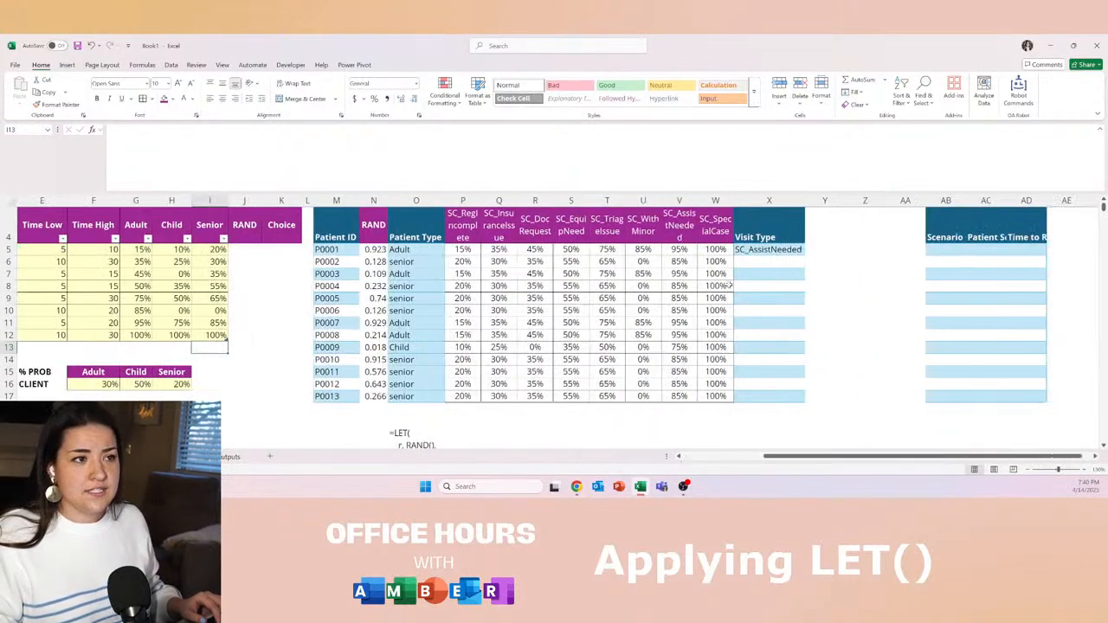
{"action": "left_click", "coordinate": [771, 250]}
{"action": "double_click", "coordinate": [804, 255]}
{"action": "key", "text": "ctrl+z"}
- Make the reason range in the X5 LET formula an absolute reference, $P$4#
{"action": "left_click", "coordinate": [163, 137]}
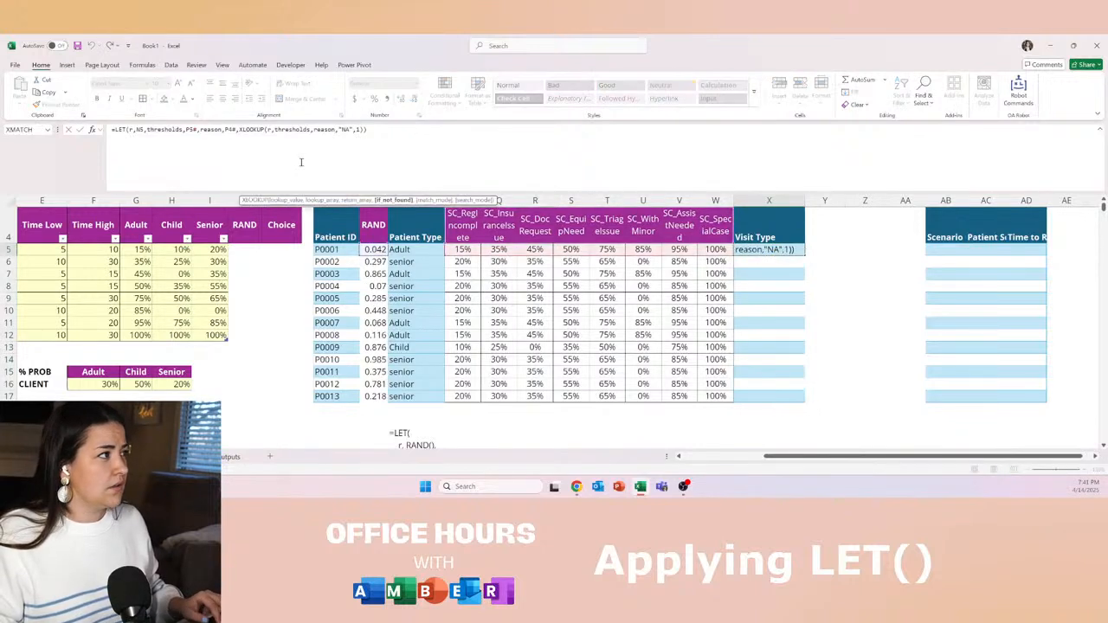
{"action": "left_click", "coordinate": [237, 129]}
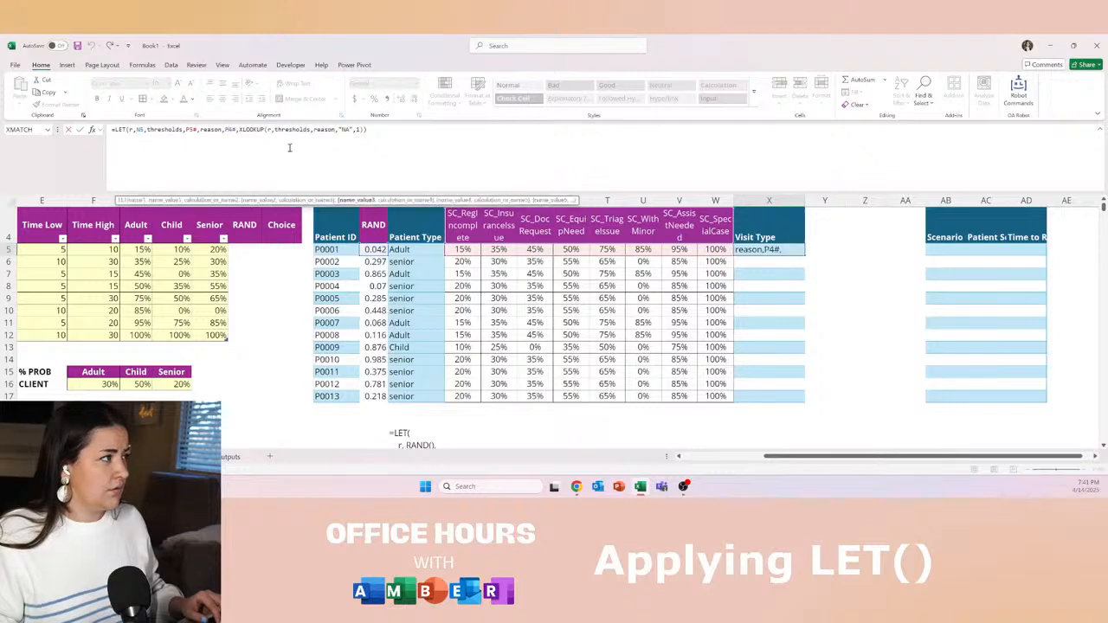
{"action": "key", "text": "F4"}
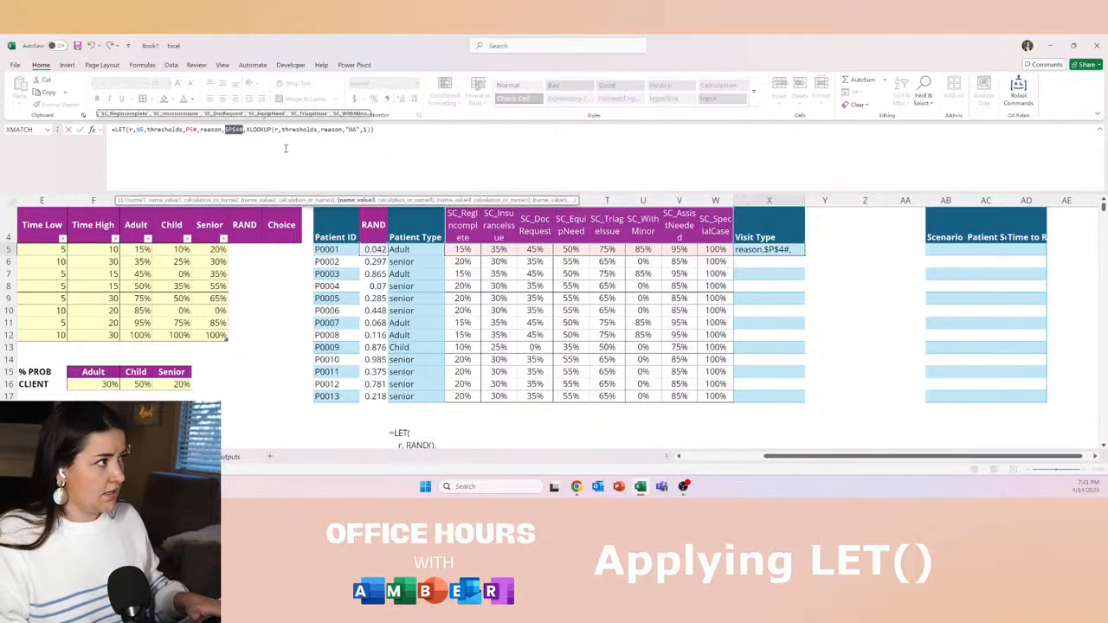
{"action": "key", "text": "ctrl+Return"}
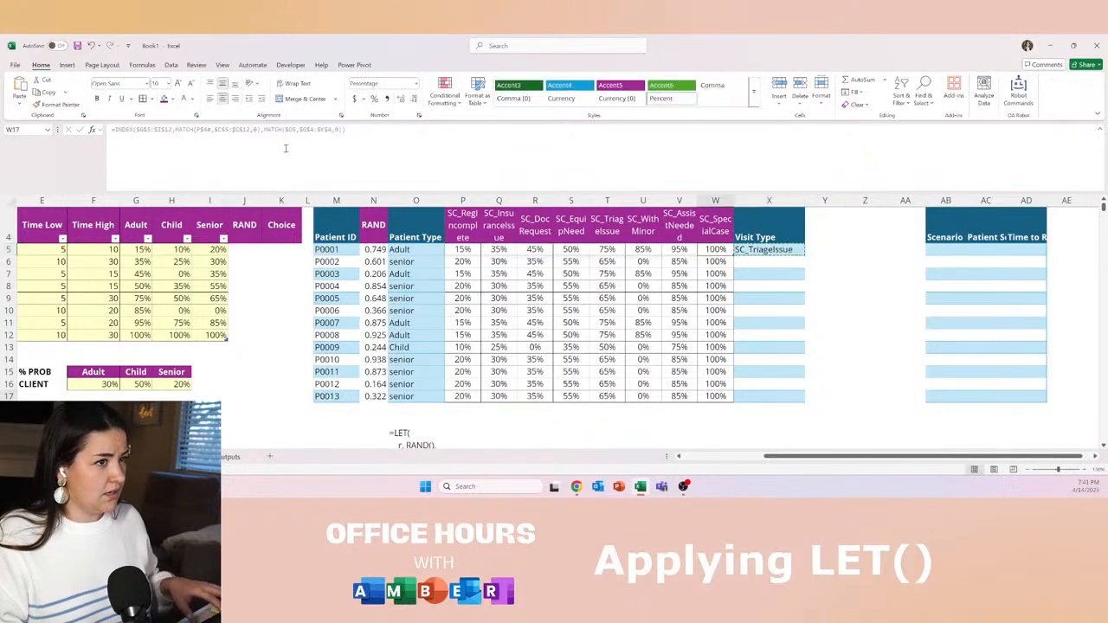
- Fill the corrected LET formula down the Visit Type column through X17 and check the copy in X6
{"action": "key", "text": "ctrl+shift+Down"}
{"action": "key", "text": "ctrl+d"}
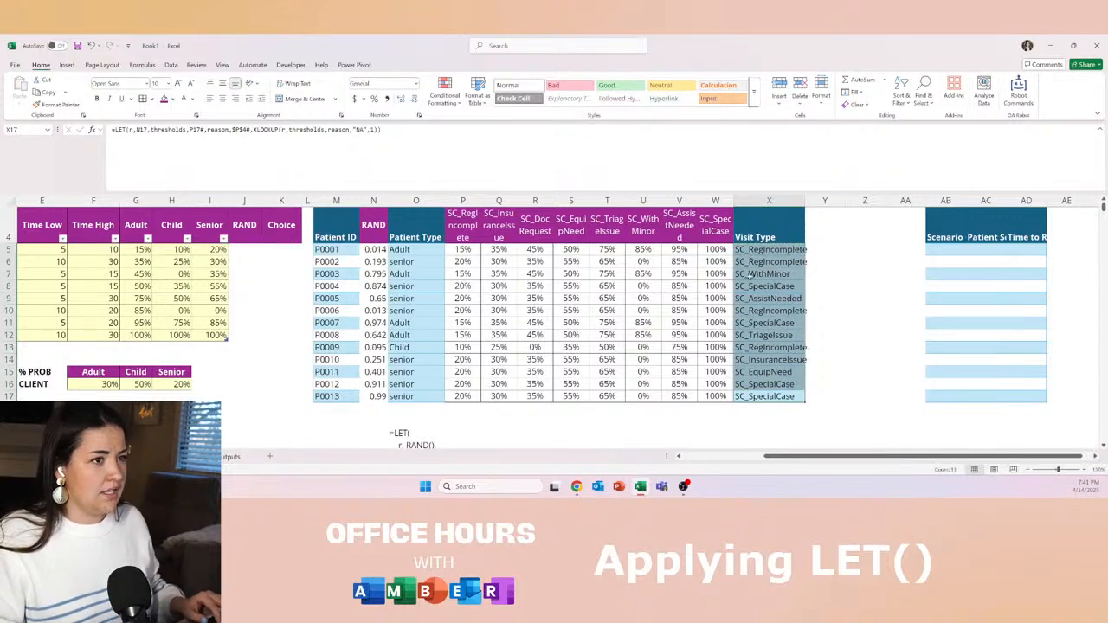
{"action": "left_click", "coordinate": [765, 257]}
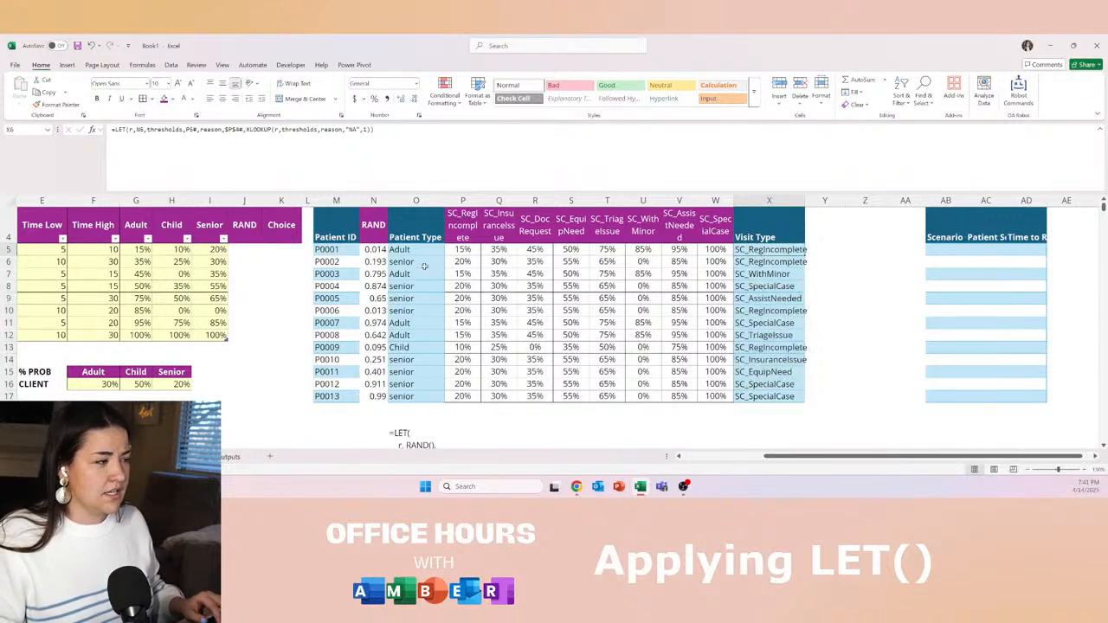
- Format the patients' random numbers in N5:N17 as percentages
{"action": "left_click_drag", "start_coordinate": [384, 253], "coordinate": [376, 400]}
{"action": "left_click", "coordinate": [376, 98]}
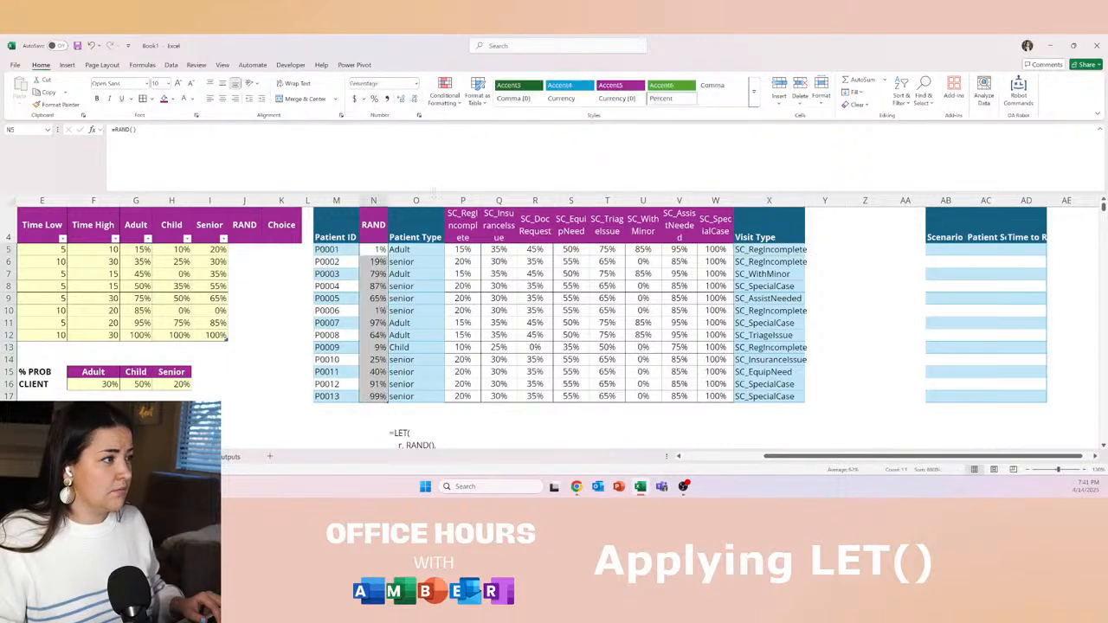
- Compare the random numbers of patients P0001 and P0002 with their thresholds and assigned visit types
{"action": "left_click", "coordinate": [739, 250]}
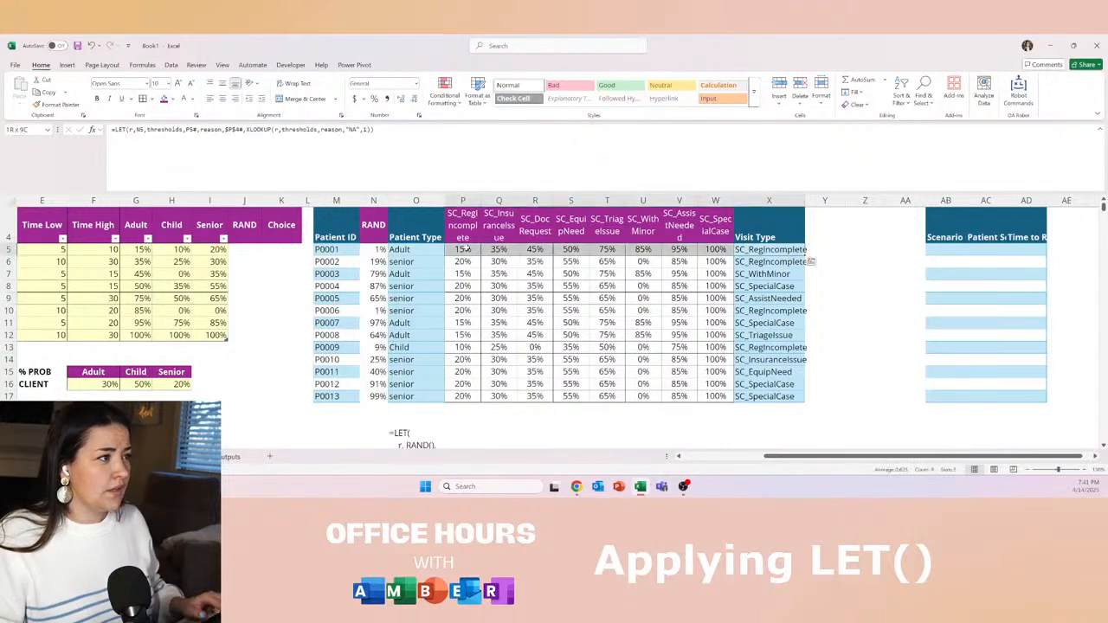
{"action": "left_click", "coordinate": [372, 261]}
{"action": "left_click", "coordinate": [750, 262], "text": "shift"}
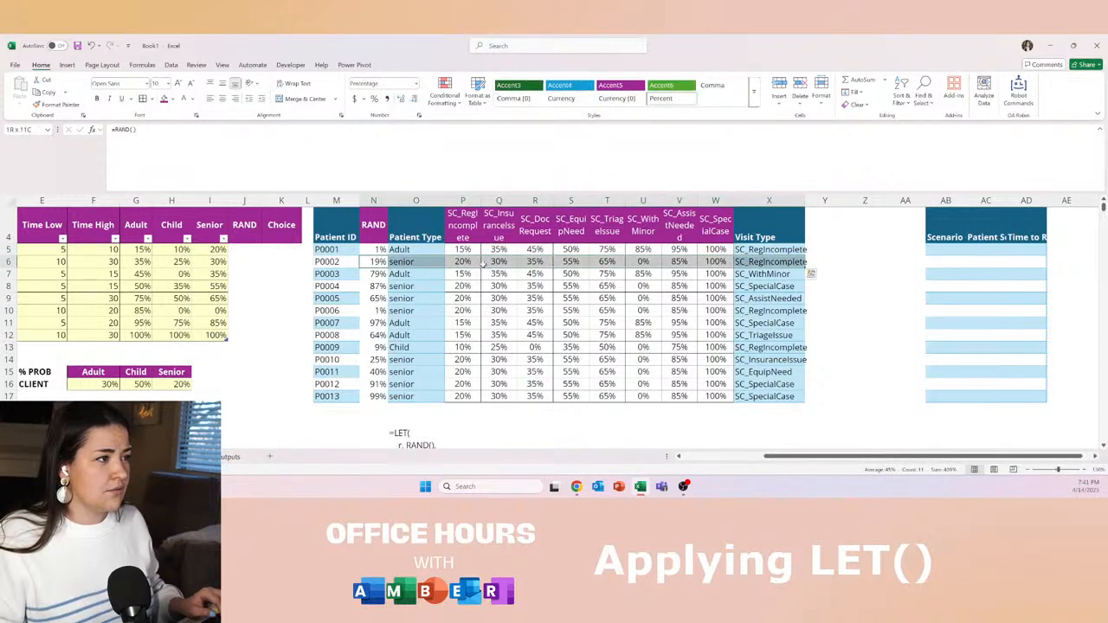
- Compare patient P0003's random number with its thresholds and assigned visit type
{"action": "left_click", "coordinate": [382, 273]}
{"action": "left_click", "coordinate": [770, 275], "text": "shift"}
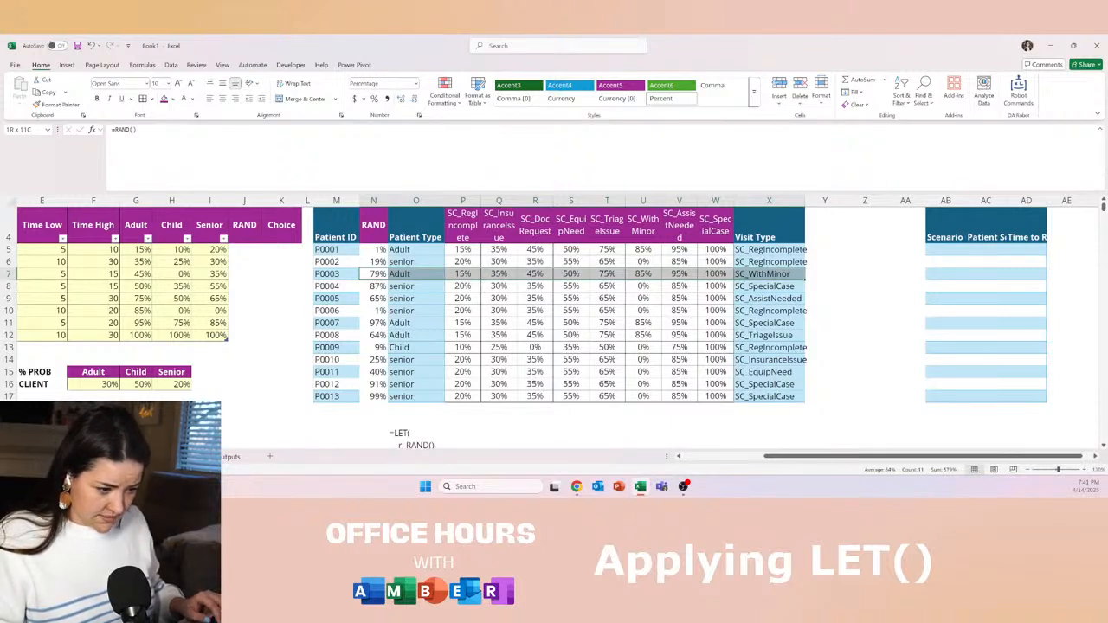
{"action": "key", "text": "alt+Tab"}
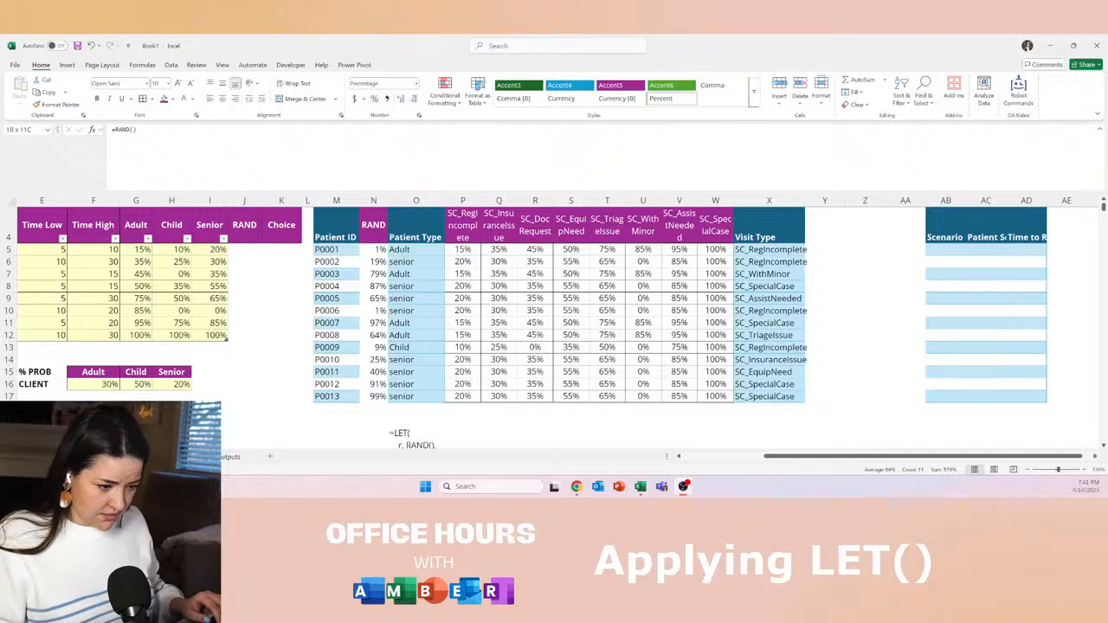
- Enter =SCAN(0,P5#,LAMBDA(a,v,a+v)) in F18 to build a running total of patient P0001's threshold row
{"action": "scroll", "coordinate": [745, 391], "scroll_direction": "left", "scroll_amount": 3}
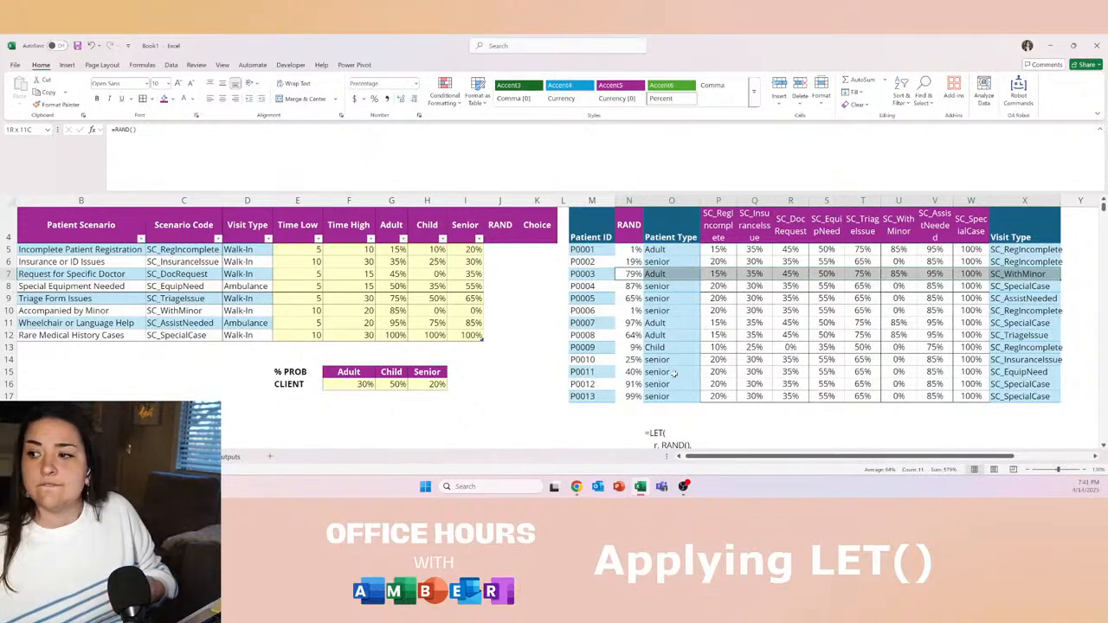
{"action": "left_click", "coordinate": [506, 286]}
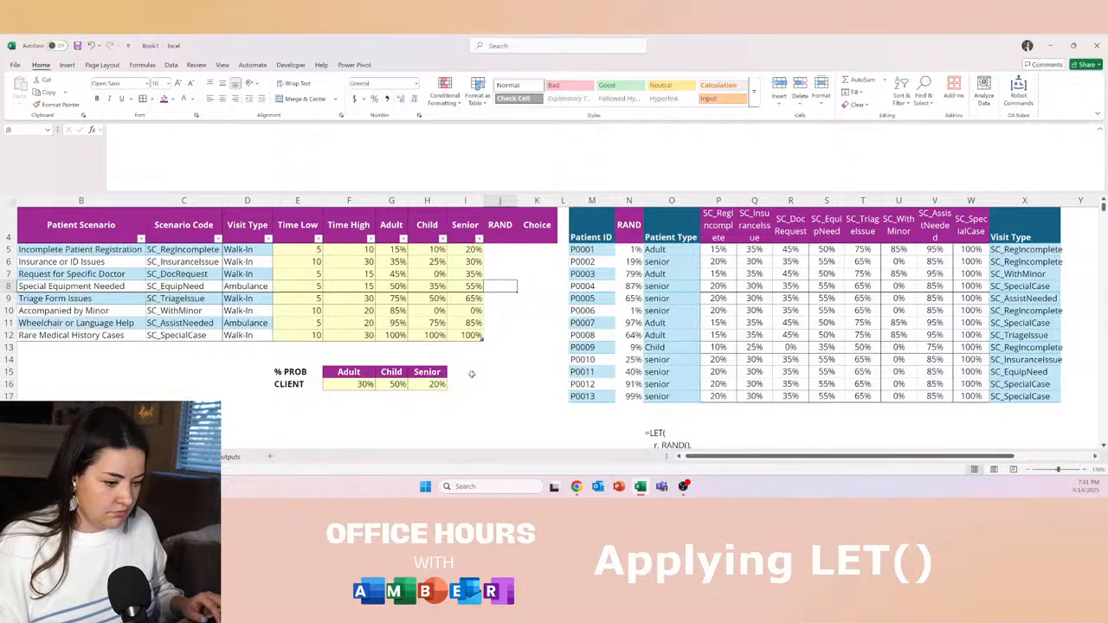
{"action": "left_click", "coordinate": [335, 412]}
{"action": "type", "text": "=sca"}
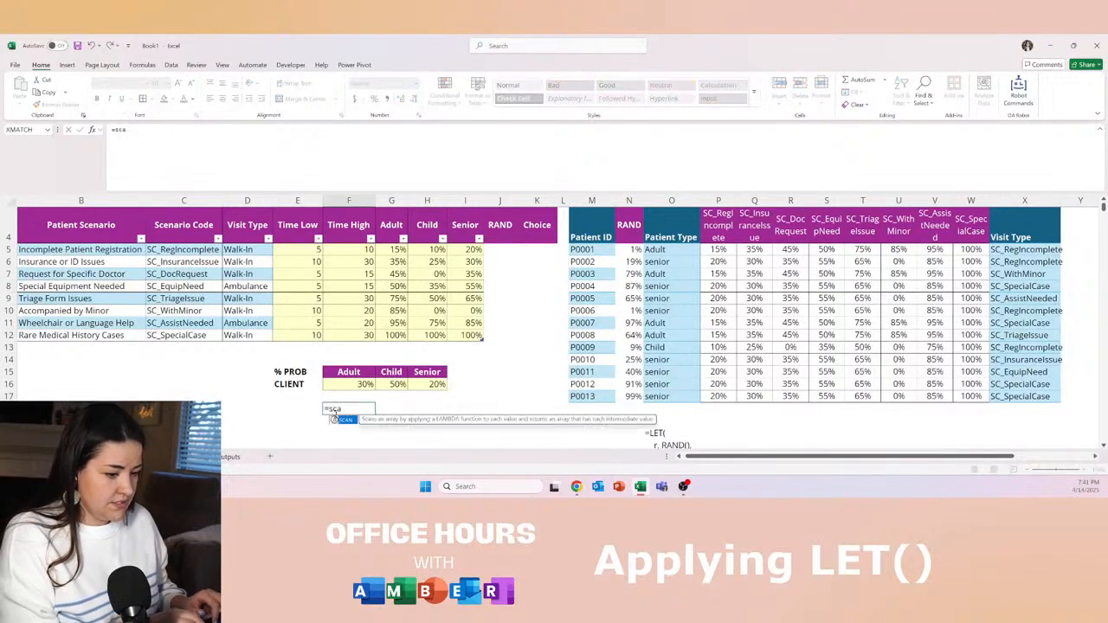
{"action": "type", "text": "n(0,"}
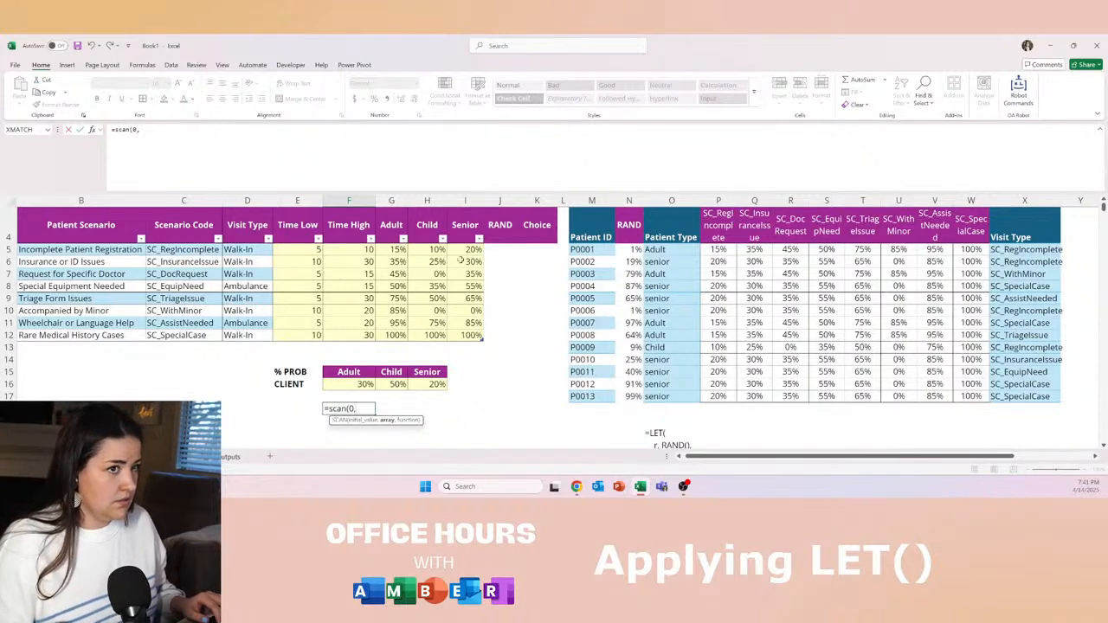
{"action": "left_click_drag", "start_coordinate": [719, 249], "coordinate": [985, 246]}
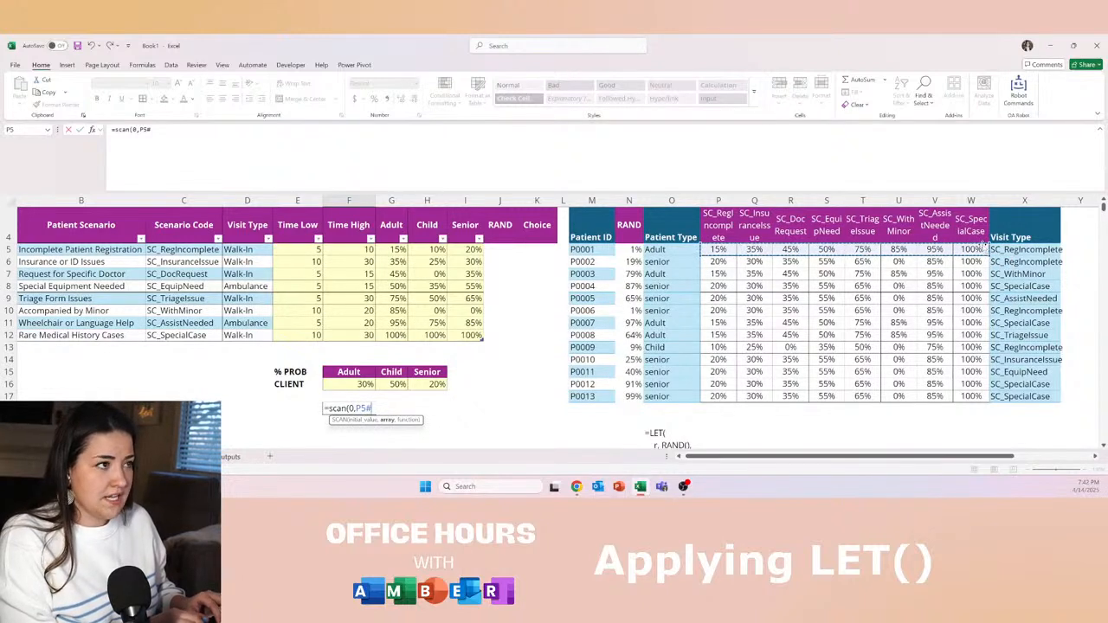
{"action": "type", "text": ",lambd"}
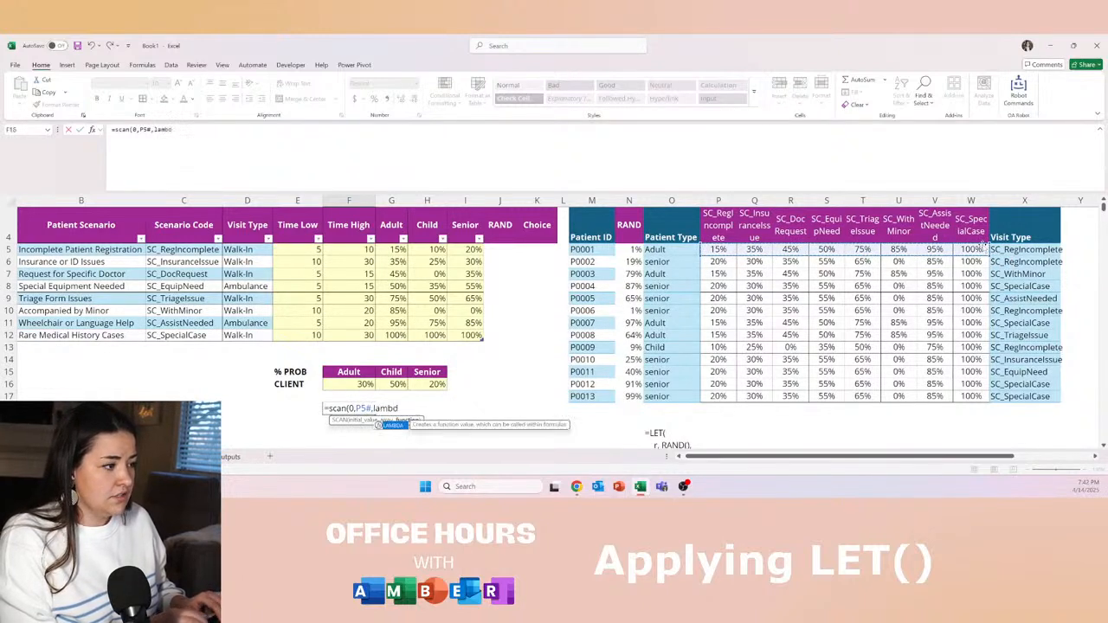
{"action": "type", "text": "a(a,v,a"}
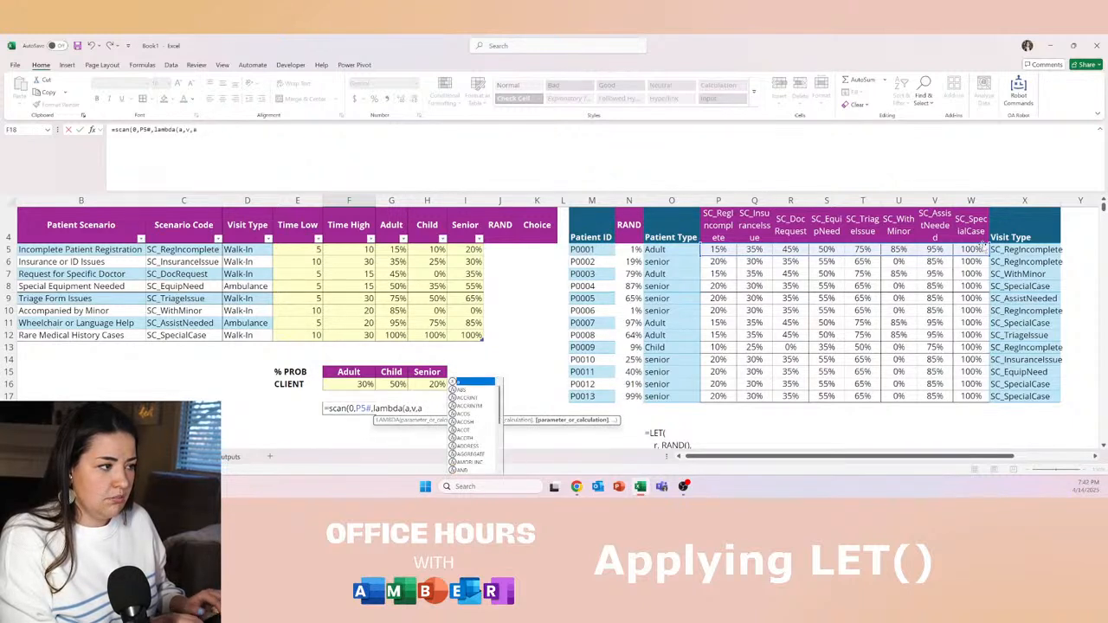
{"action": "type", "text": "+v)"}
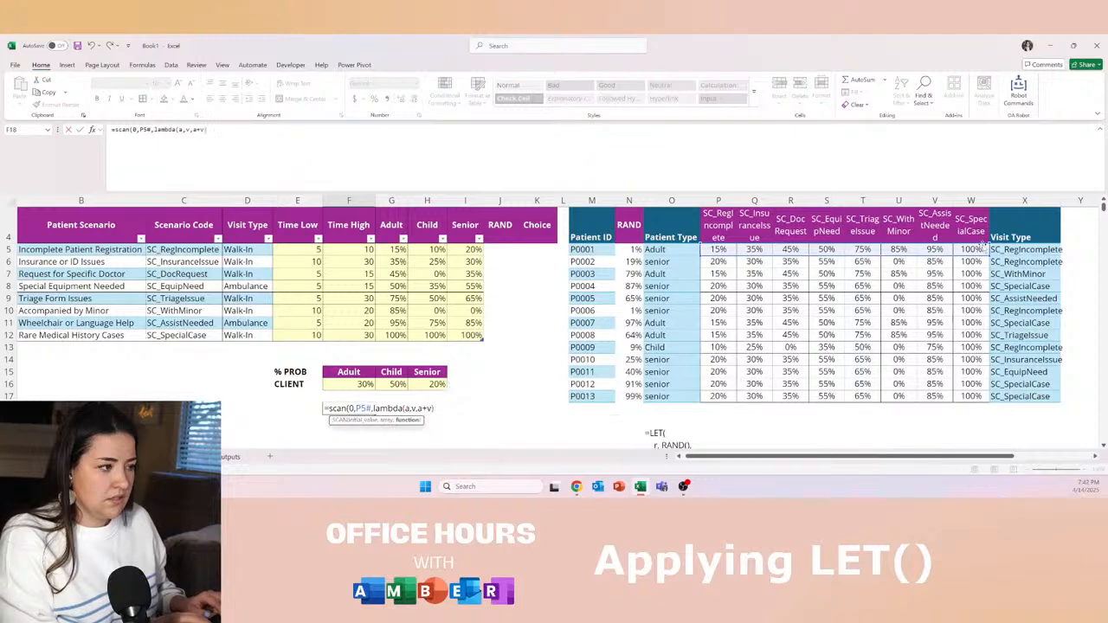
{"action": "key", "text": "Return"}
{"action": "key", "text": "Return"}
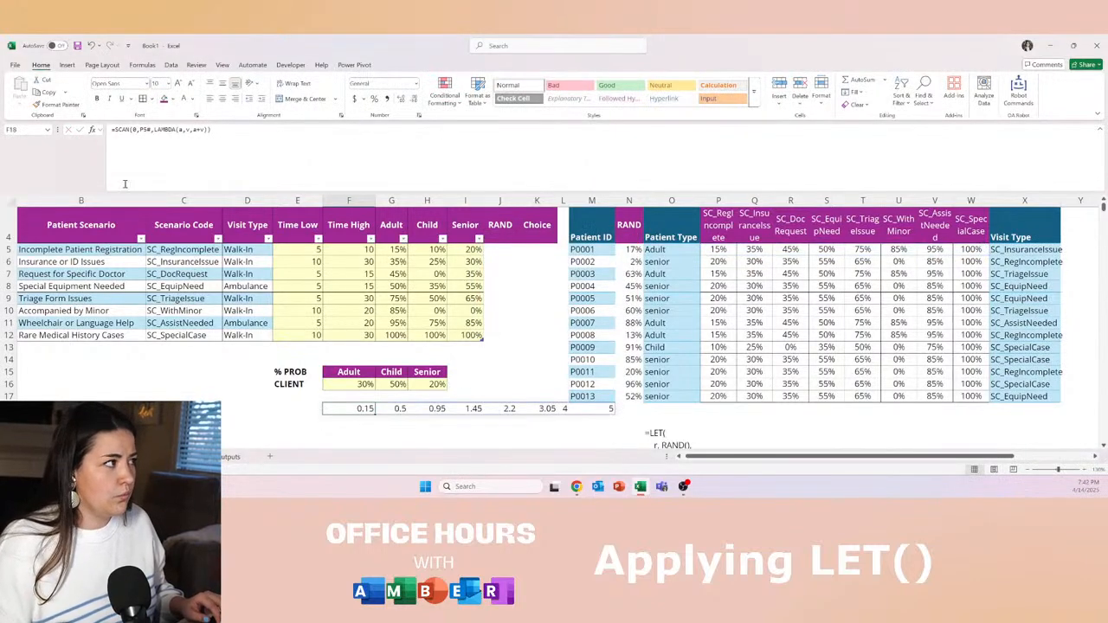
- Review the array and LAMBDA arguments of the SCAN formula in F18 and clear the formula from the cell
{"action": "left_click", "coordinate": [199, 129]}
{"action": "left_click", "coordinate": [185, 130]}
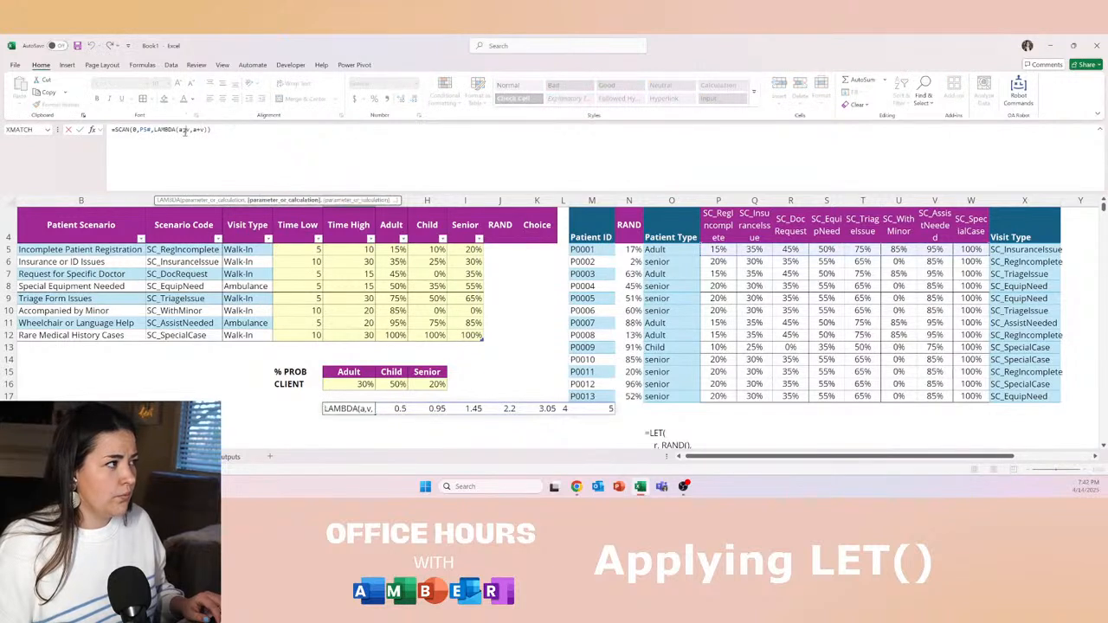
{"action": "left_click", "coordinate": [198, 129]}
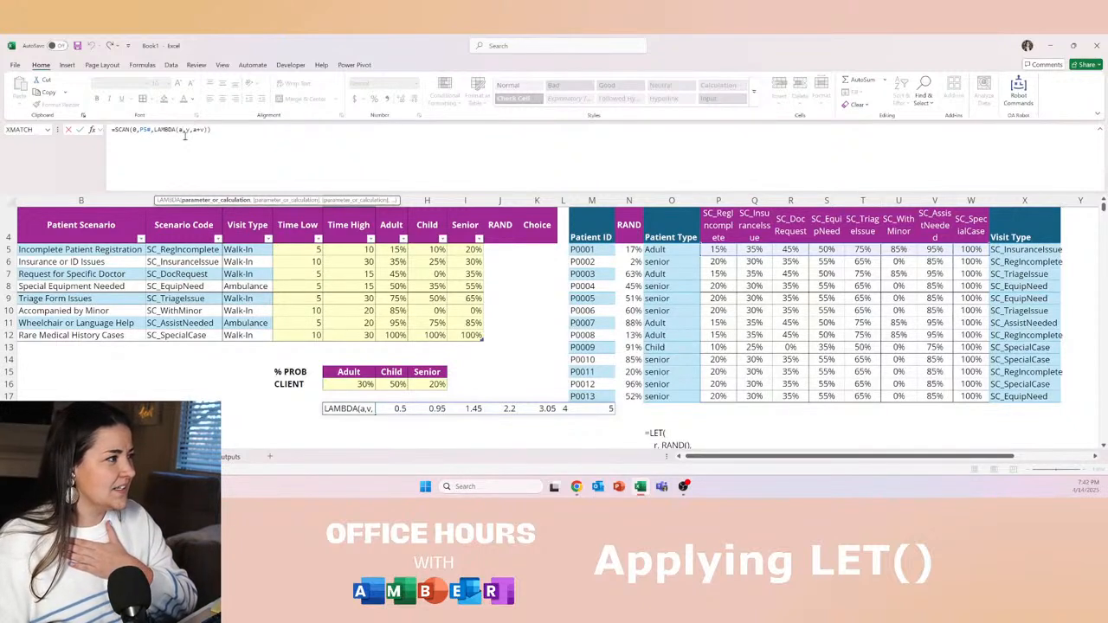
{"action": "left_click", "coordinate": [144, 129]}
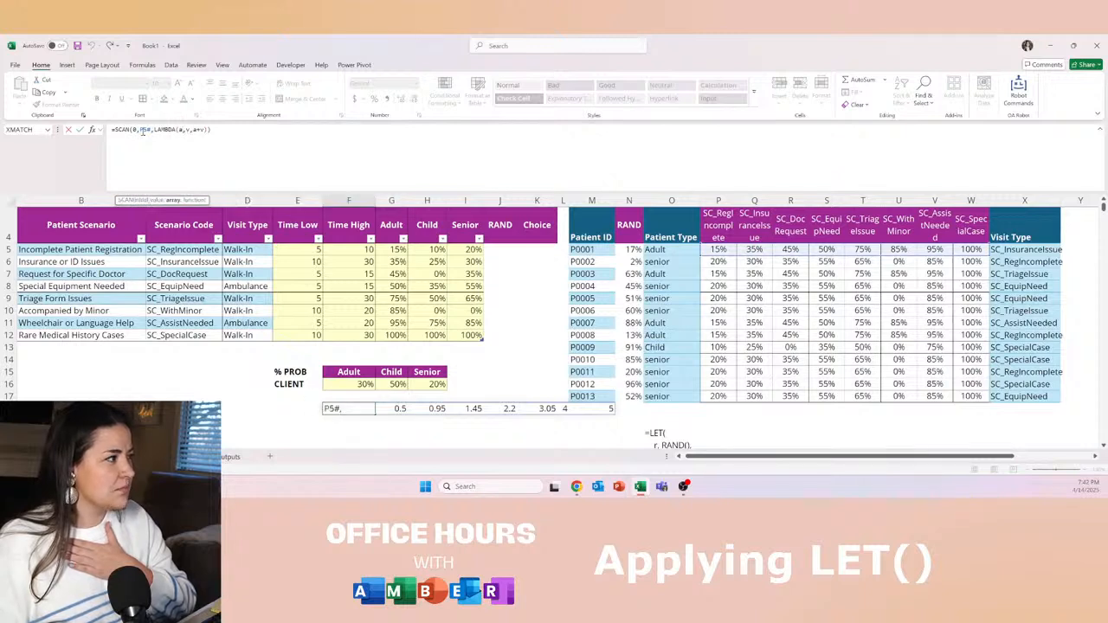
{"action": "left_click", "coordinate": [176, 128]}
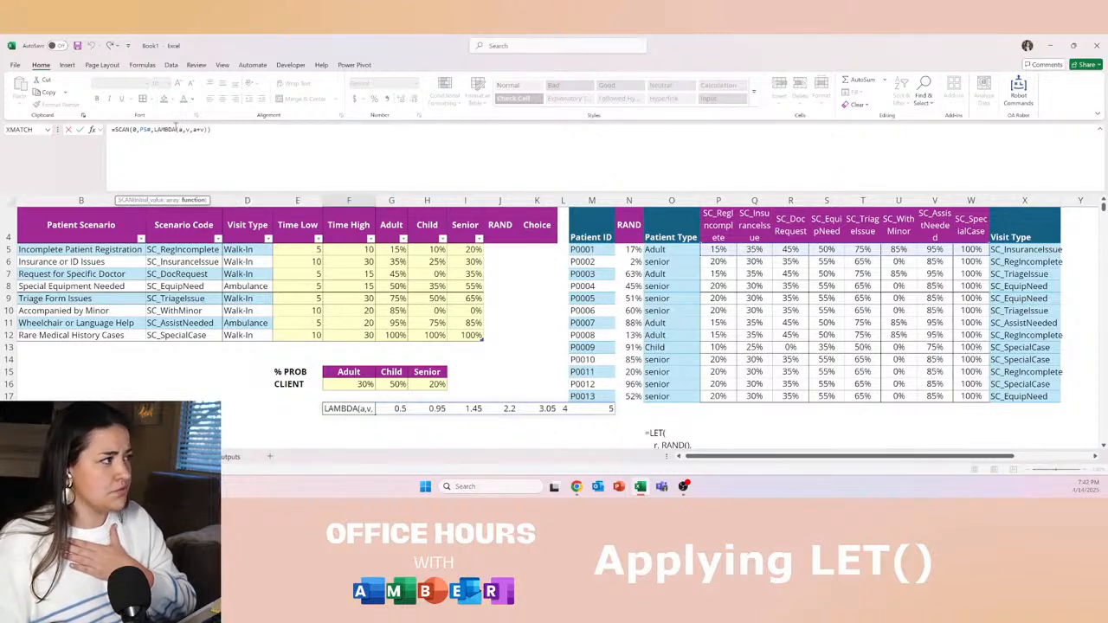
{"action": "left_click", "coordinate": [179, 129]}
{"action": "left_click", "coordinate": [186, 130]}
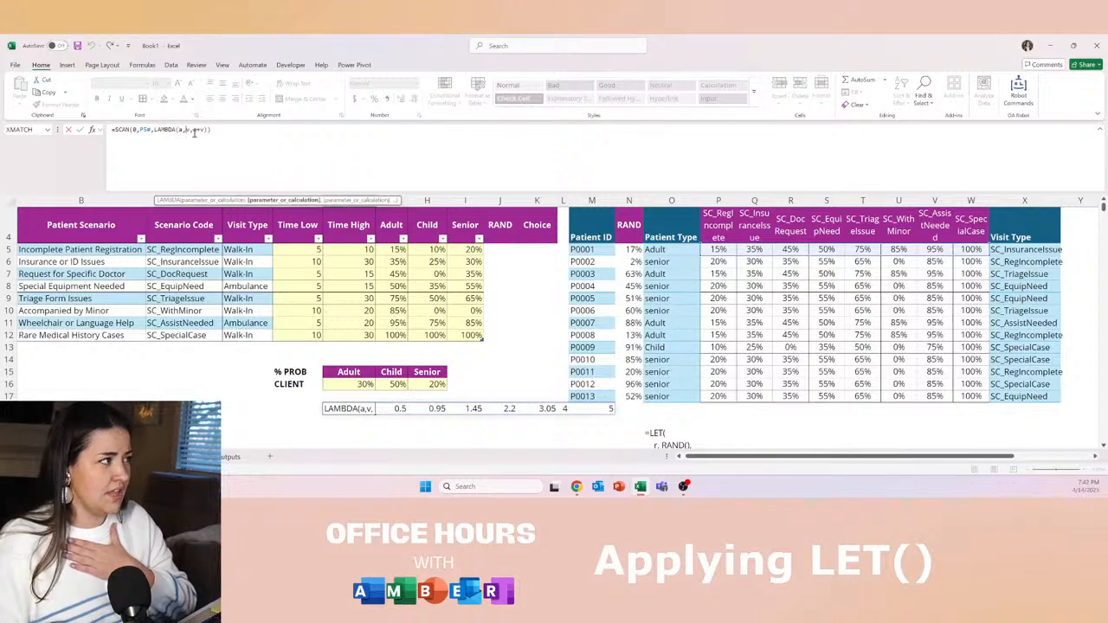
{"action": "left_click", "coordinate": [201, 129]}
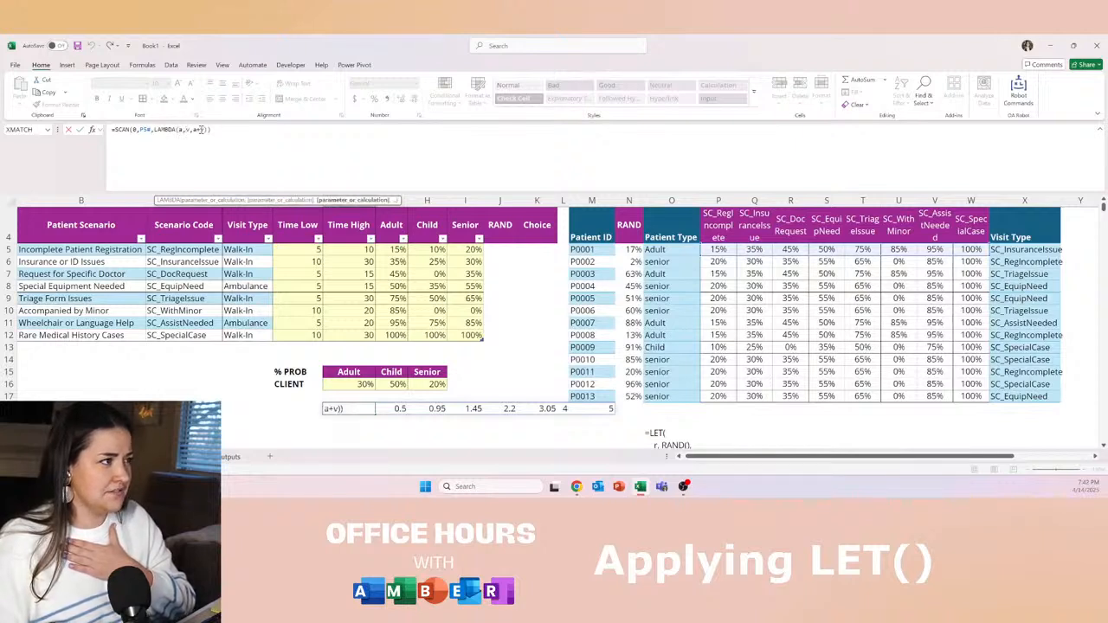
{"action": "key", "text": "Return"}
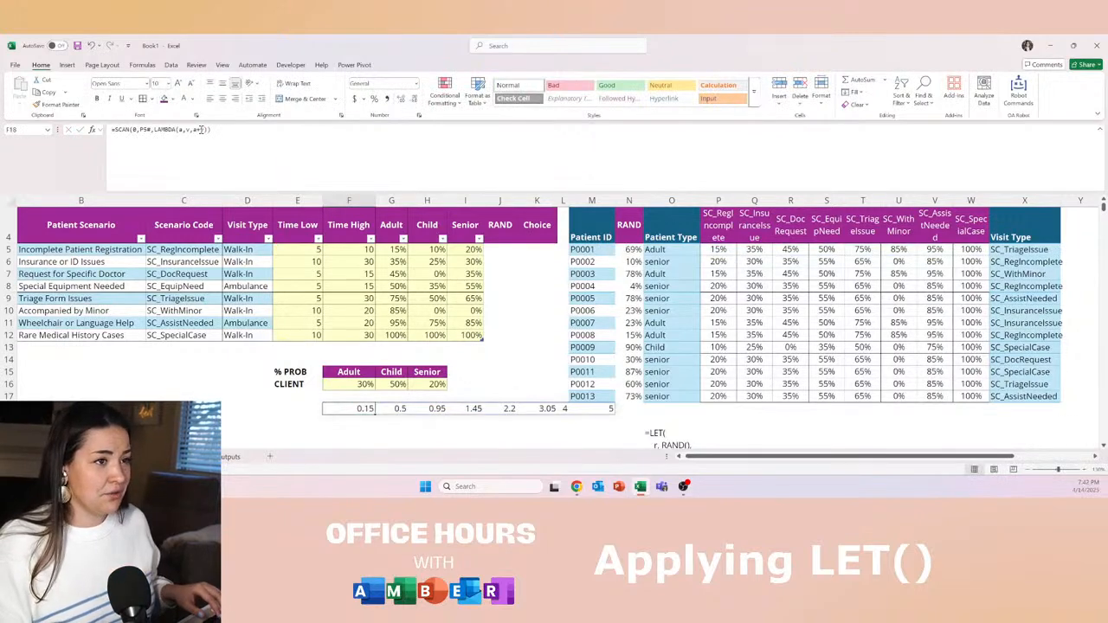
{"action": "key", "text": "Delete"}
{"action": "key", "text": "Right"}
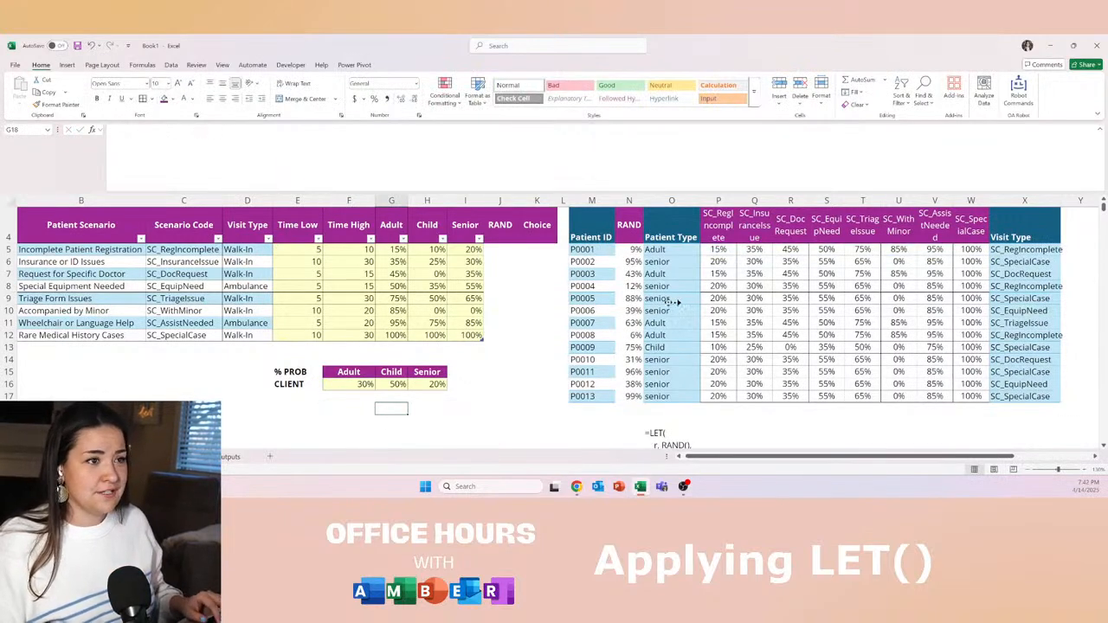
- Replace the Visit Type formulas in X4:X17 with their static values
{"action": "scroll", "coordinate": [669, 302], "scroll_direction": "right", "scroll_amount": 6}
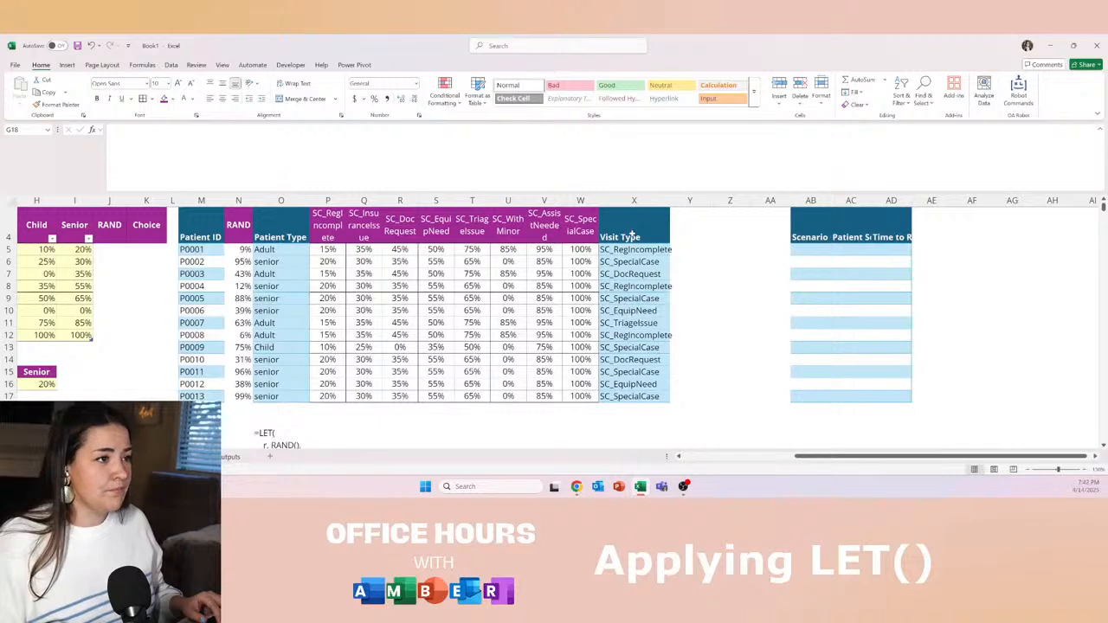
{"action": "left_click", "coordinate": [620, 230]}
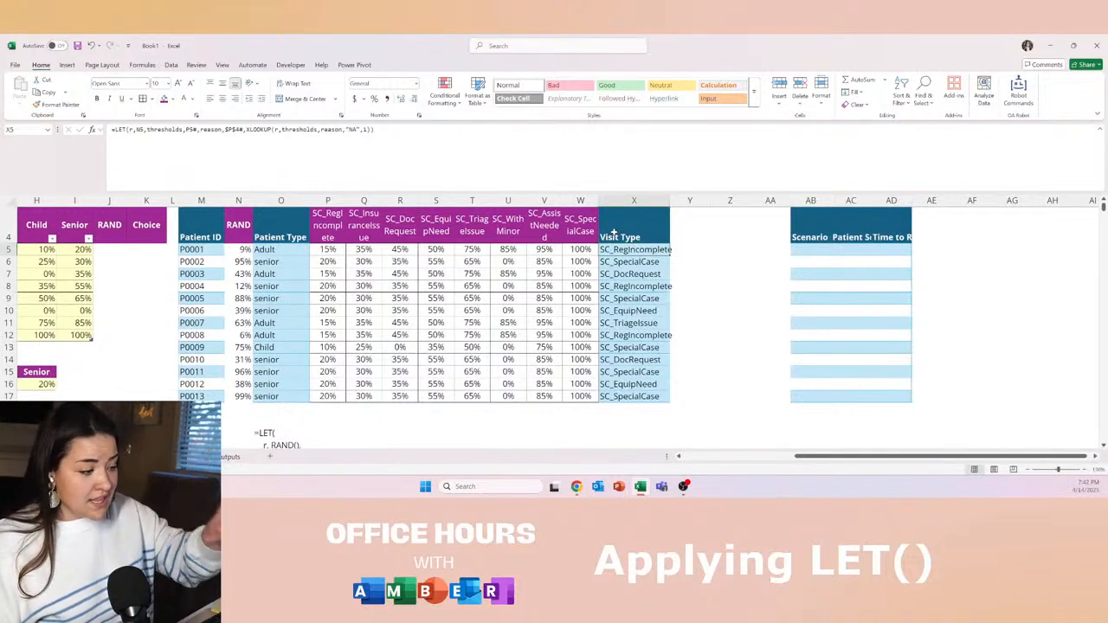
{"action": "left_click_drag", "start_coordinate": [327, 222], "coordinate": [594, 392]}
{"action": "left_click_drag", "start_coordinate": [633, 217], "coordinate": [641, 395]}
{"action": "key", "text": "ctrl+c"}
{"action": "key", "text": "ctrl+shift+v"}
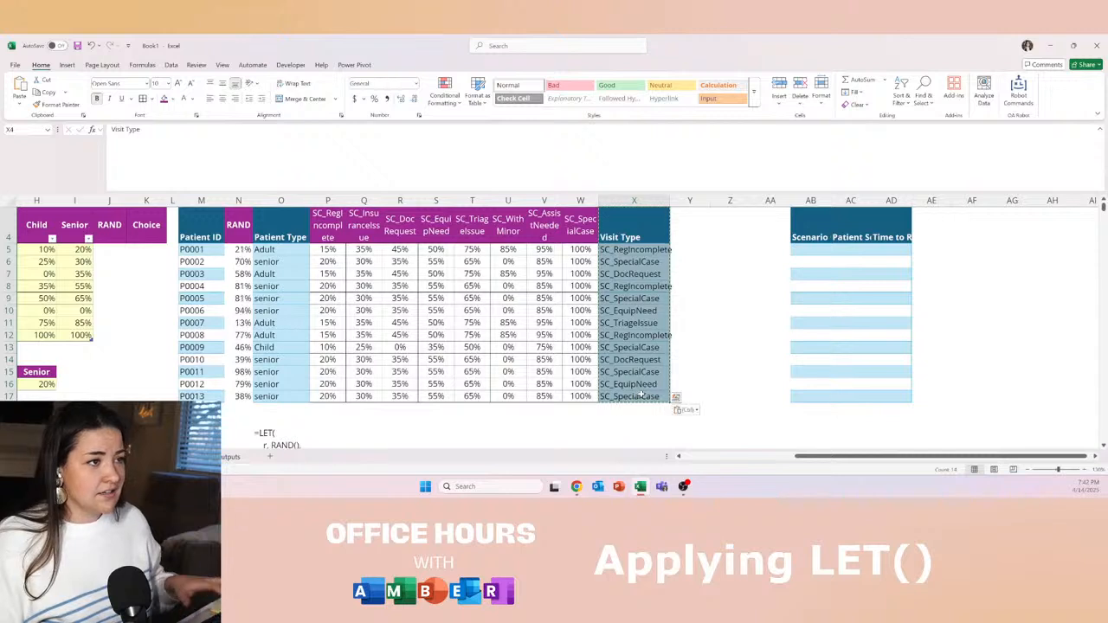
- Try to delete the scenario threshold columns P through W
{"action": "left_click_drag", "start_coordinate": [581, 200], "coordinate": [544, 200]}
{"action": "mouse_move", "coordinate": [308, 264]}
{"action": "left_mouse_down"}
{"action": "mouse_move", "coordinate": [295, 265]}
{"action": "mouse_move", "coordinate": [326, 268]}
{"action": "left_mouse_up"}
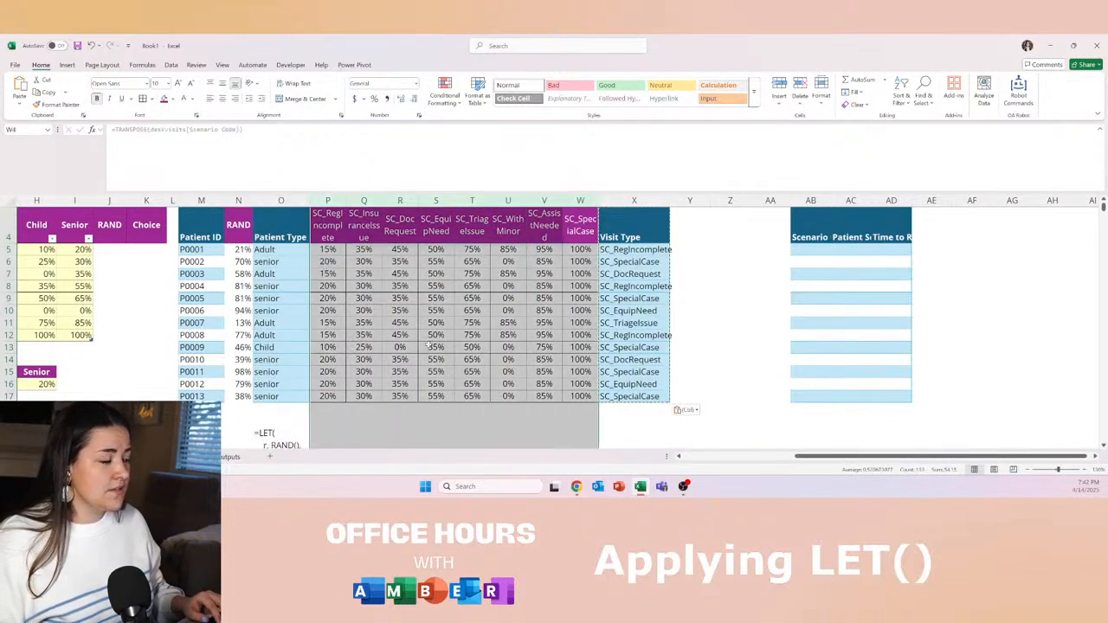
{"action": "right_click", "coordinate": [329, 270]}
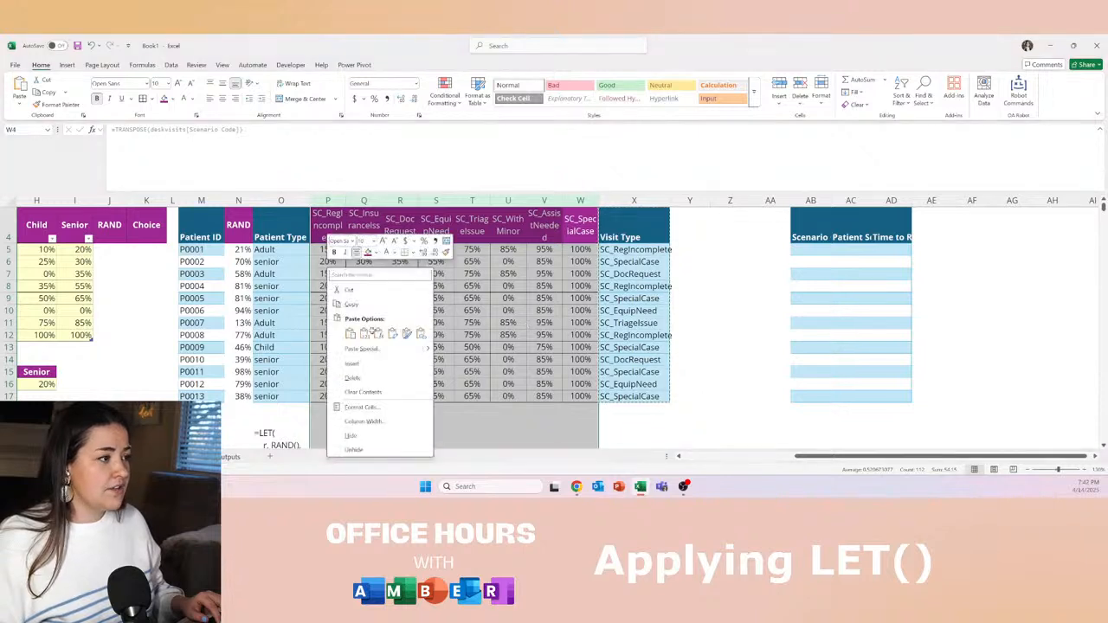
{"action": "left_click", "coordinate": [360, 376]}
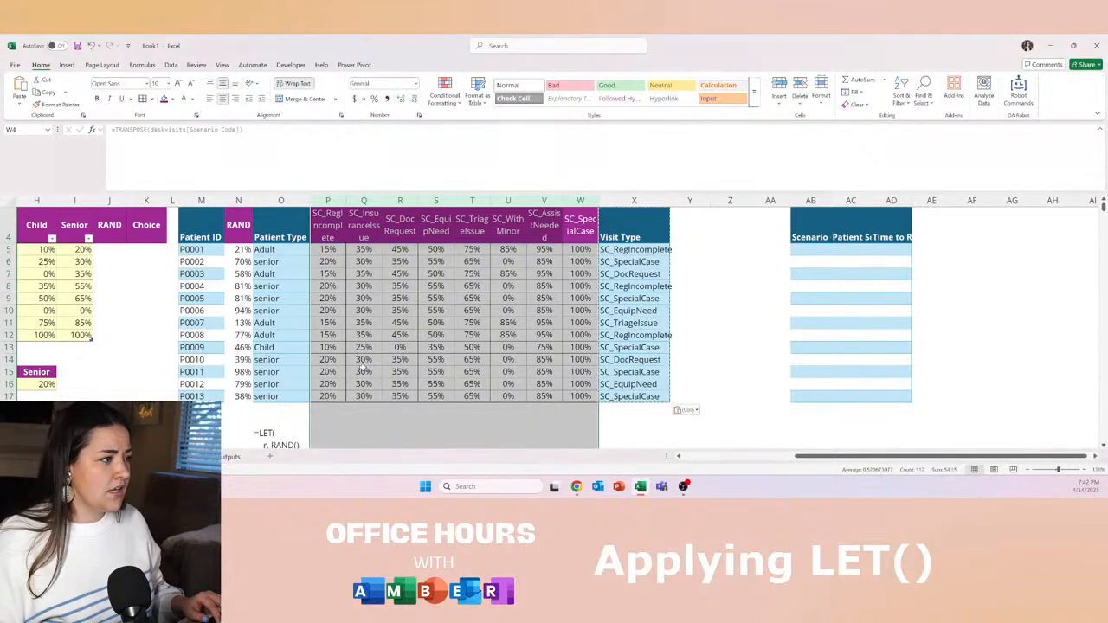
{"action": "right_click", "coordinate": [389, 288]}
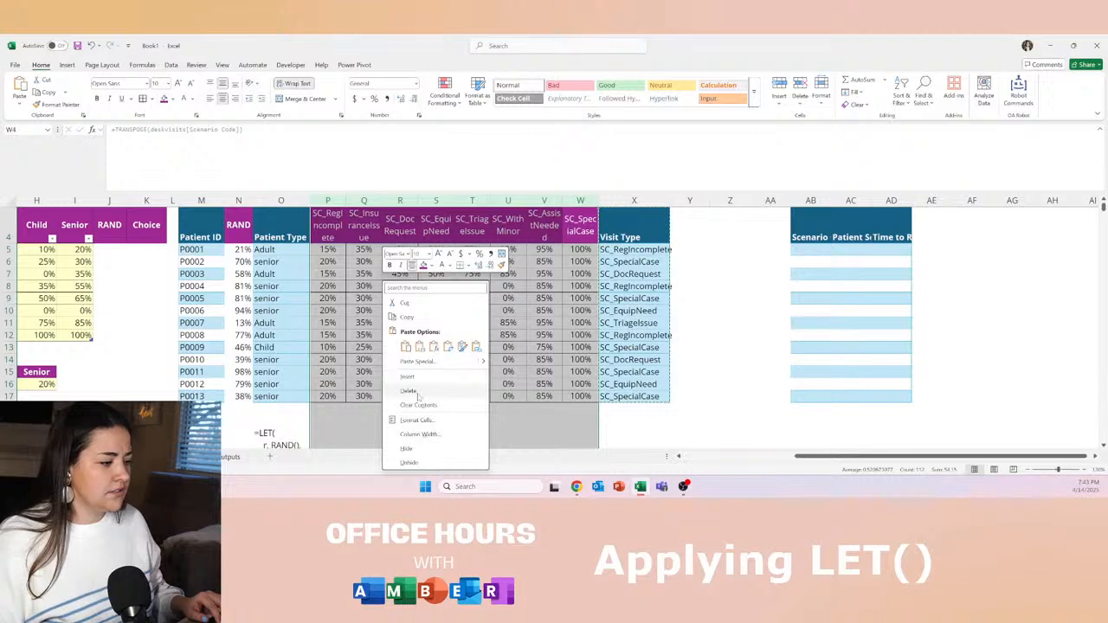
{"action": "key", "text": "Escape"}
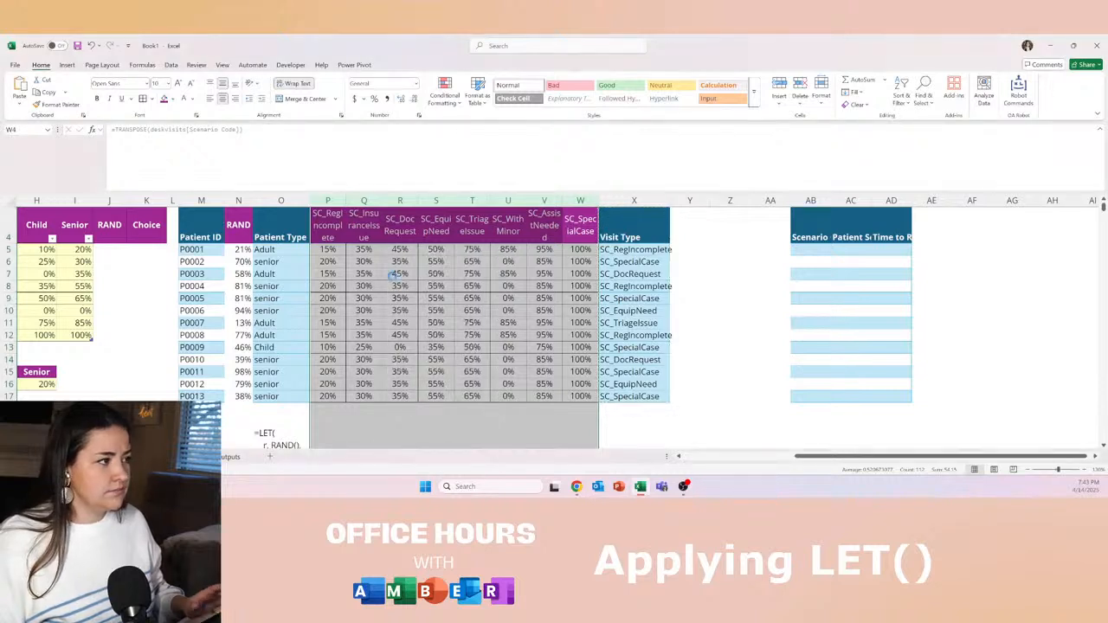
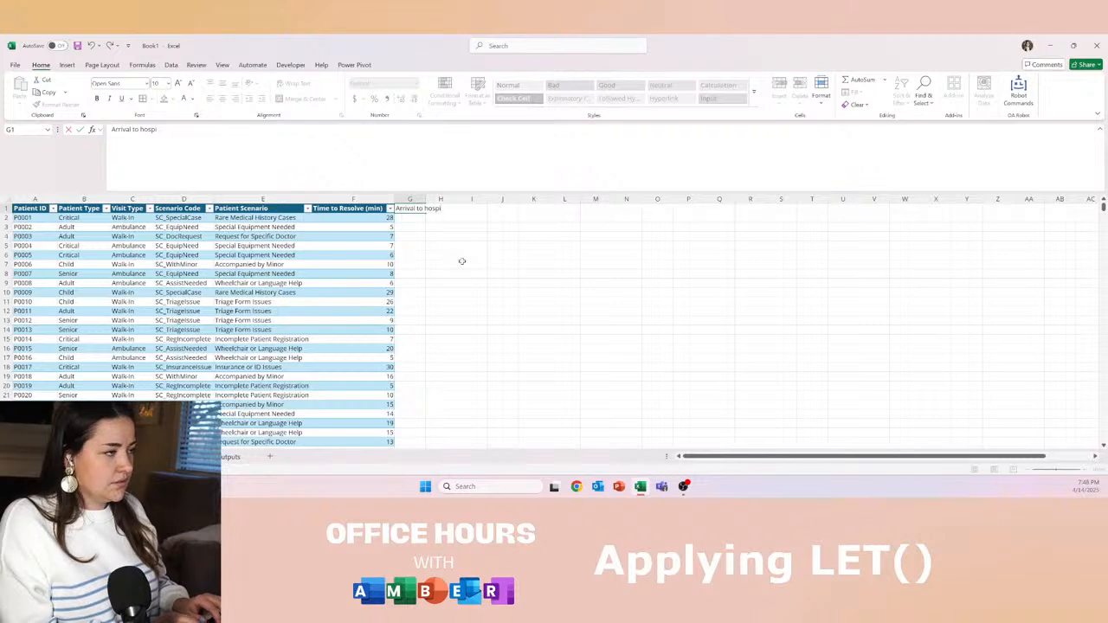
- Add a column headed "Arrival to lobby" to the patient table in G1
{"action": "type", "text": "obby"}
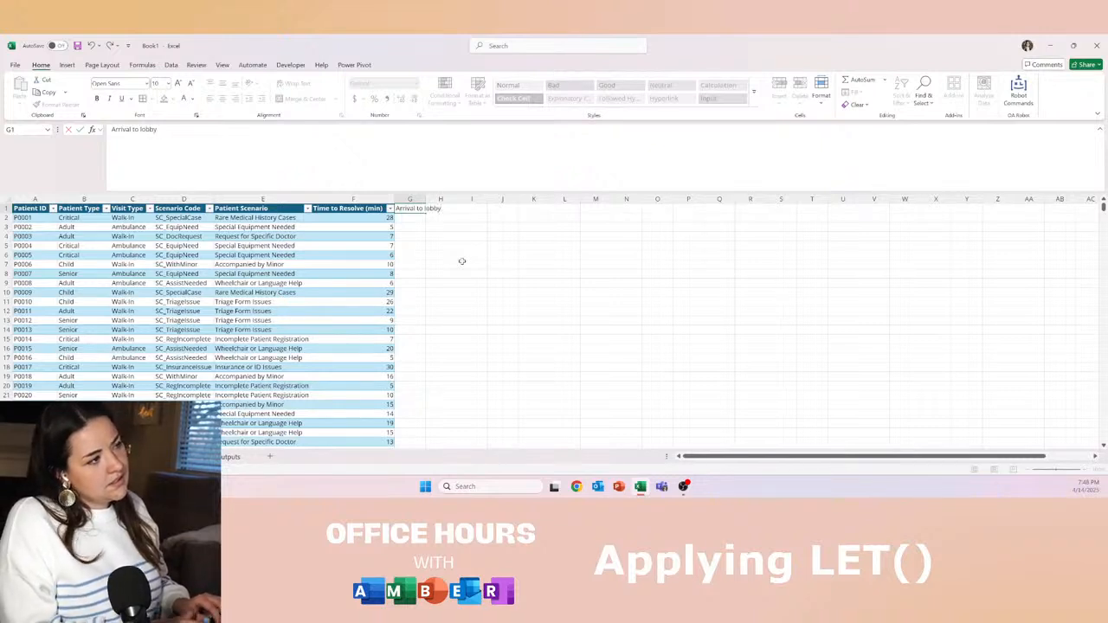
{"action": "key", "text": "Return"}
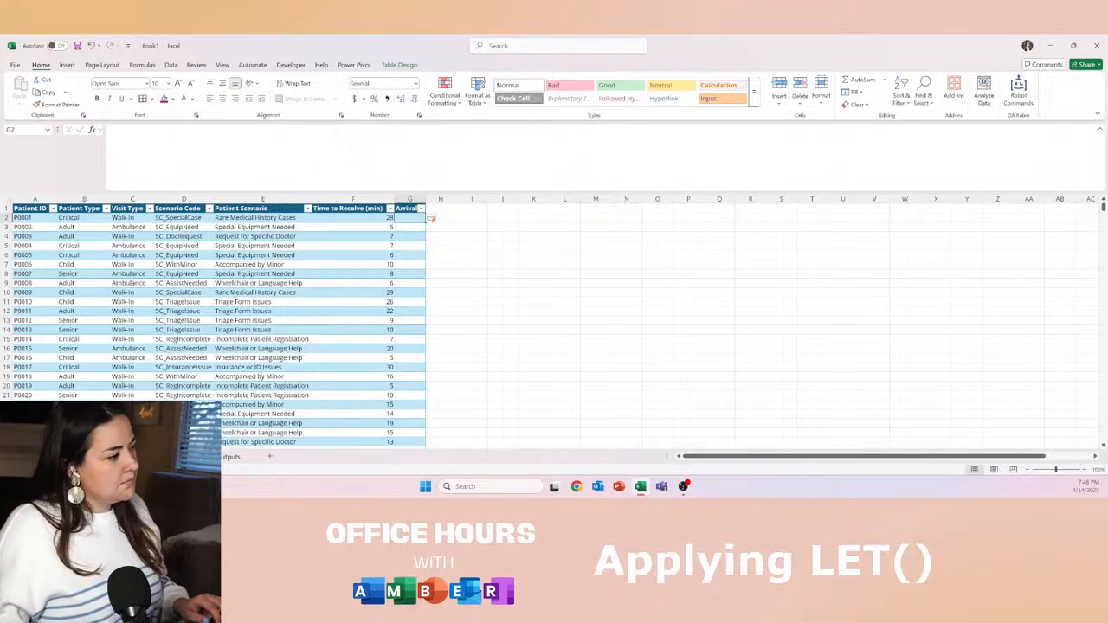
{"action": "type", "text": "=rand"}
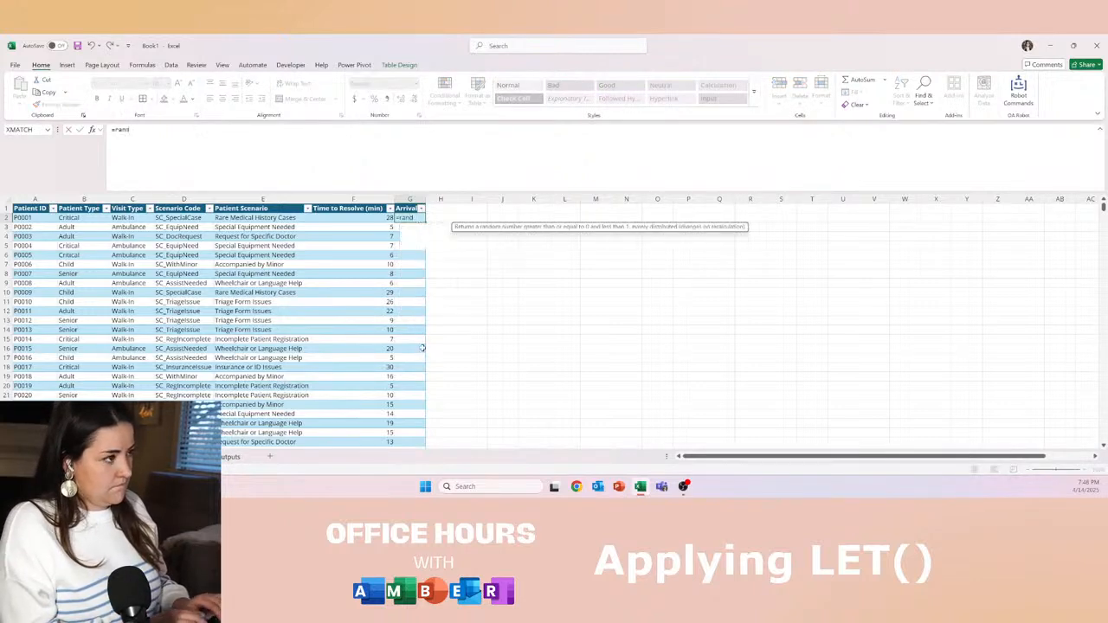
{"action": "type", "text": "betweee"}
{"action": "key", "text": "BackSpace"}
{"action": "type", "text": "n("}
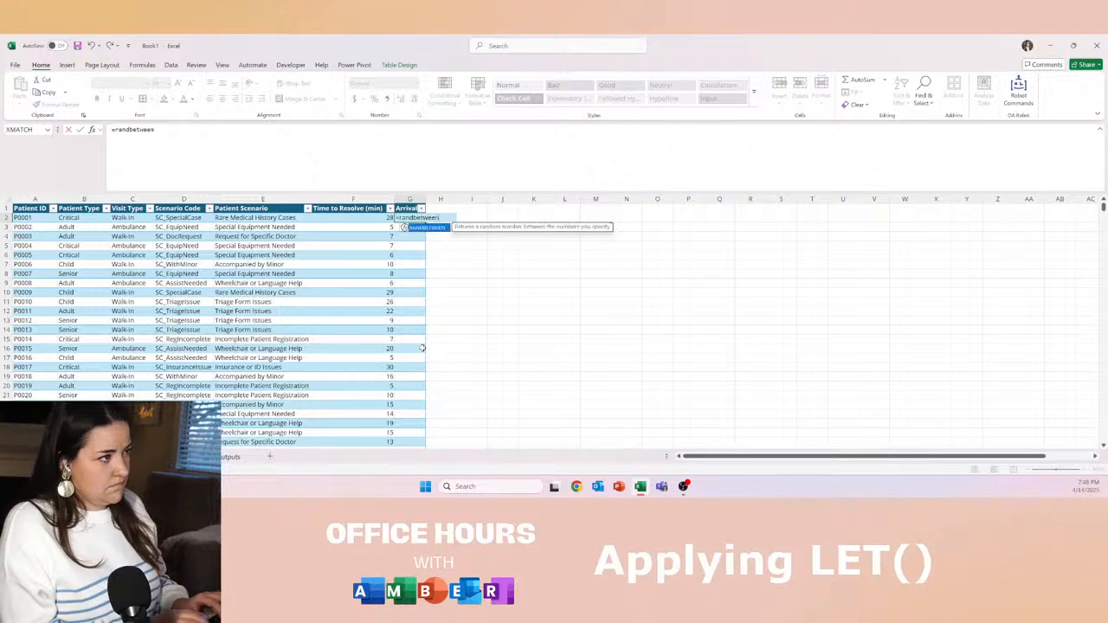
{"action": "key", "text": "Escape"}
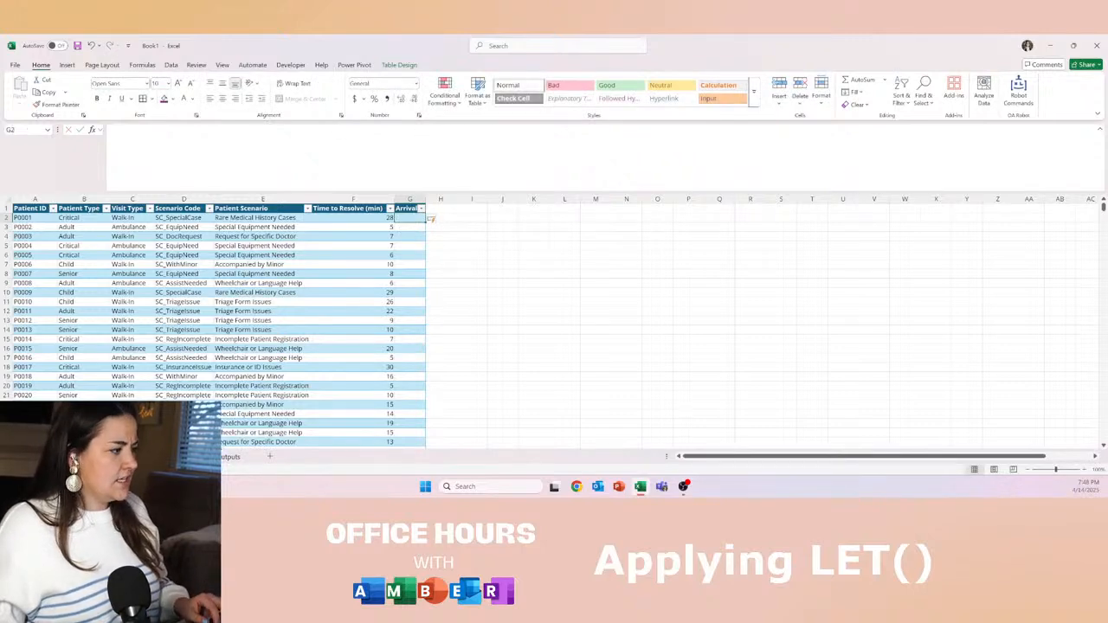
- Switch to the Minute of Day schedule sheet and check its time and patient arrival columns
{"action": "left_click", "coordinate": [139, 457]}
{"action": "scroll", "coordinate": [77, 263], "scroll_direction": "up", "scroll_amount": 3}
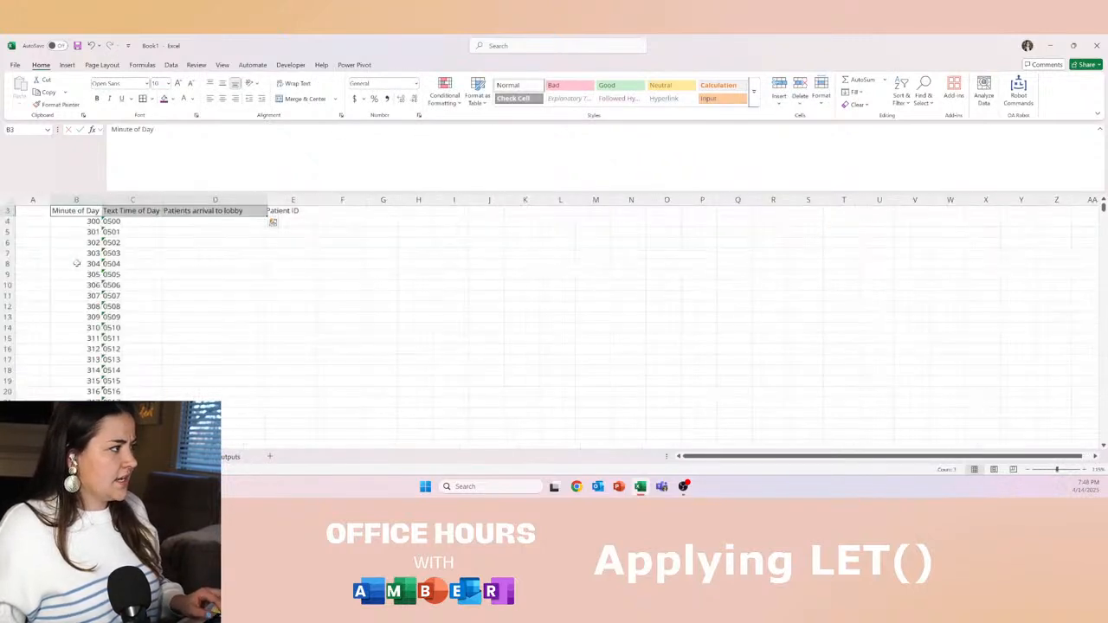
{"action": "left_click", "coordinate": [106, 228]}
{"action": "left_click", "coordinate": [202, 329]}
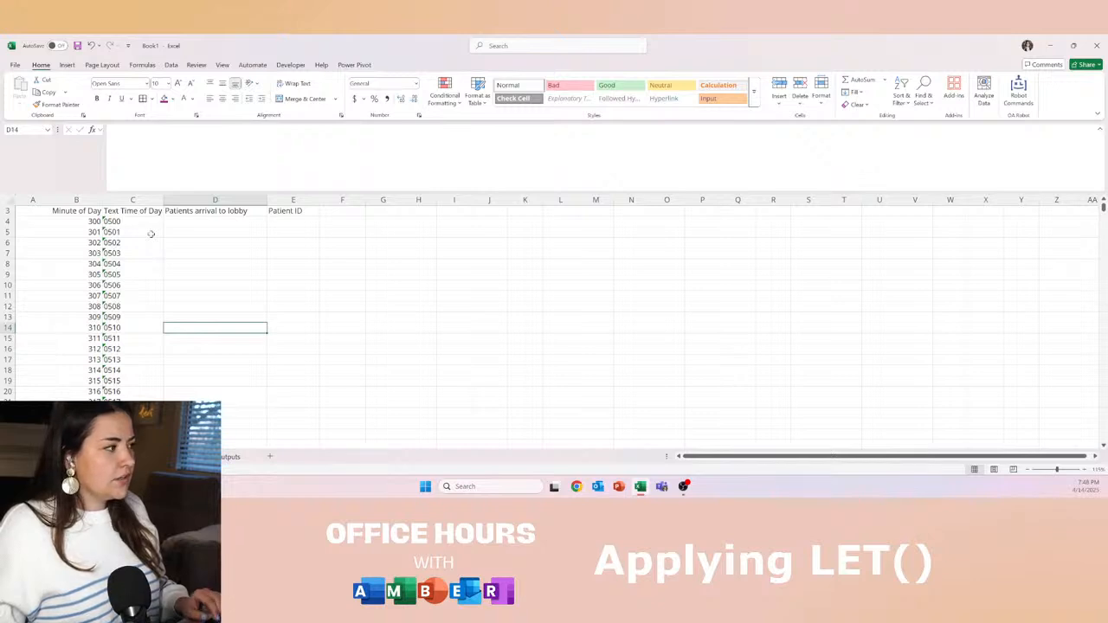
- Examine the Text Time of Day values and how they roll over at the hour, along with the matching Minute of Day column
{"action": "left_click_drag", "start_coordinate": [124, 221], "coordinate": [130, 379]}
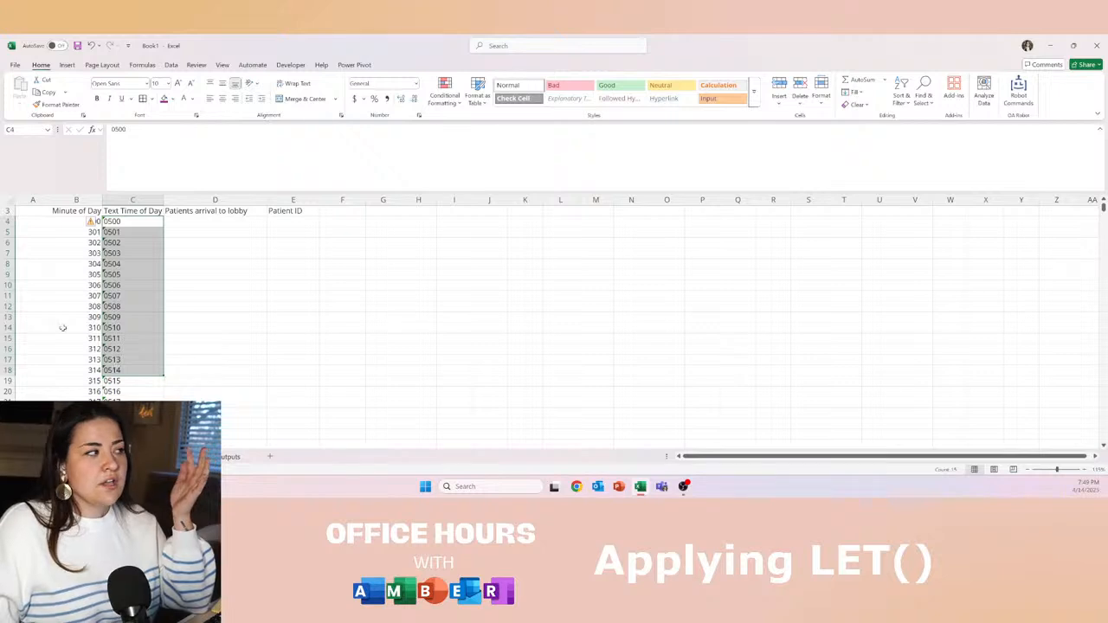
{"action": "left_click_drag", "start_coordinate": [158, 222], "coordinate": [152, 385]}
{"action": "left_click", "coordinate": [126, 265]}
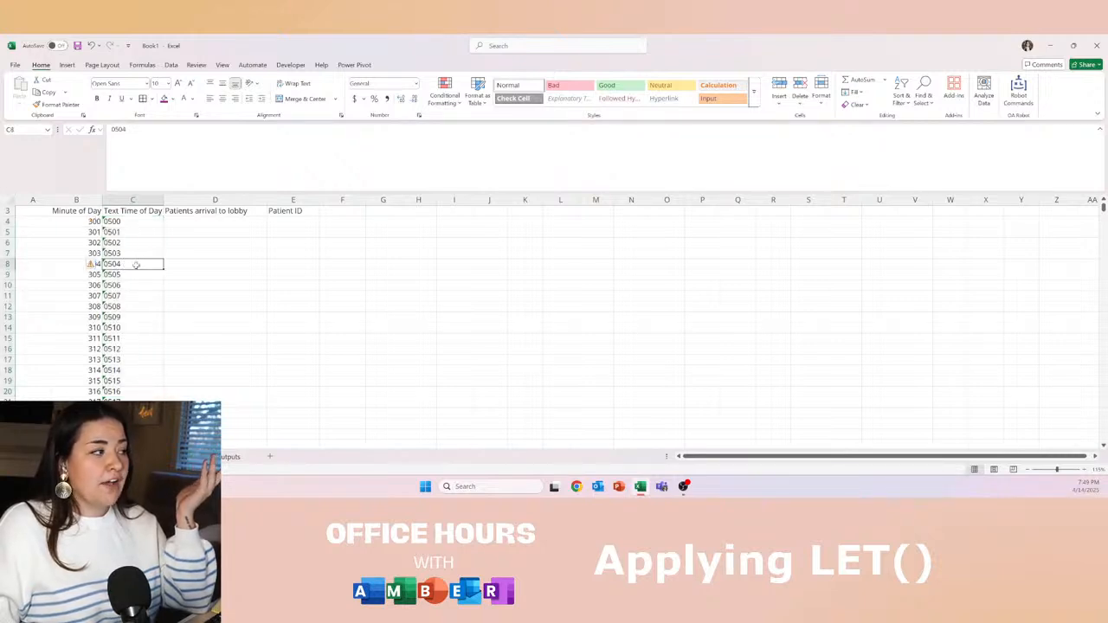
{"action": "scroll", "coordinate": [134, 268], "scroll_direction": "down", "scroll_amount": 10}
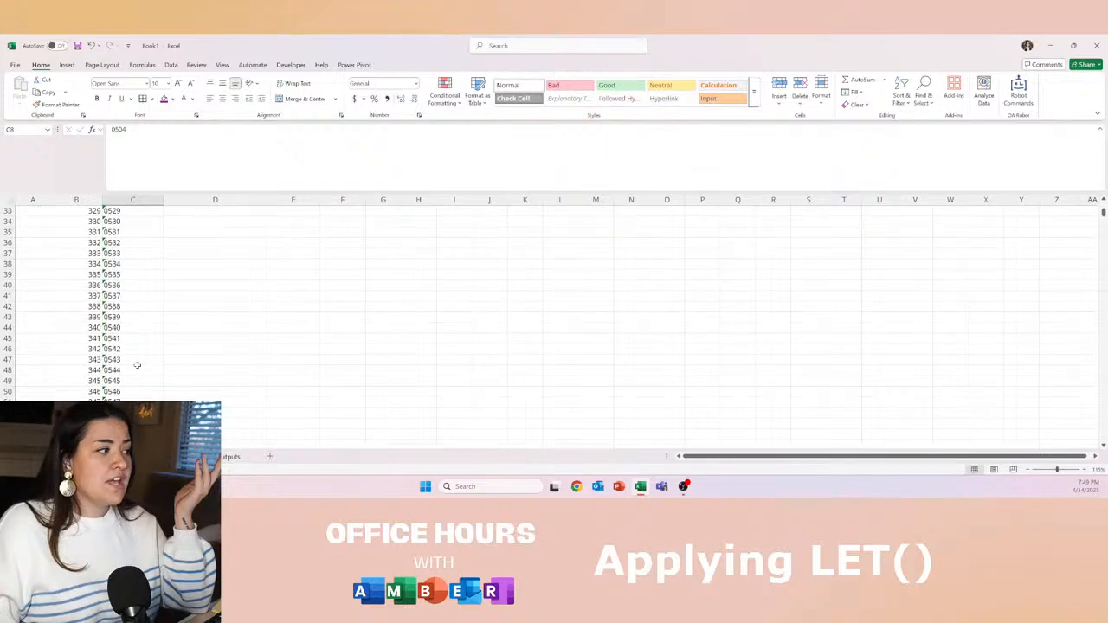
{"action": "scroll", "coordinate": [137, 365], "scroll_direction": "down", "scroll_amount": 7}
{"action": "left_click", "coordinate": [124, 307]}
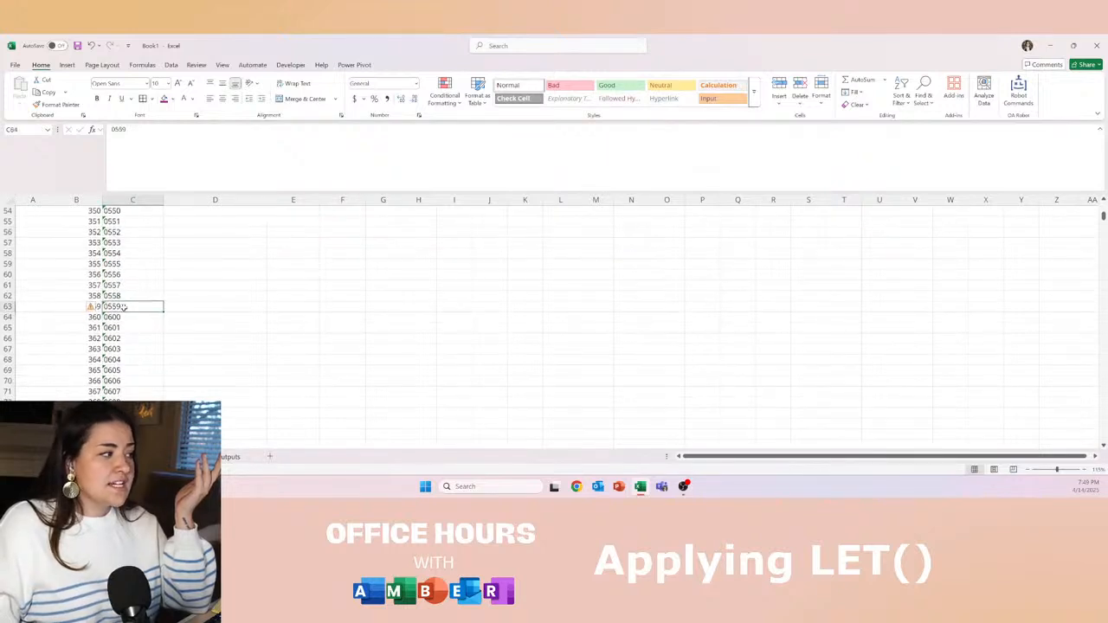
{"action": "left_click", "coordinate": [123, 317]}
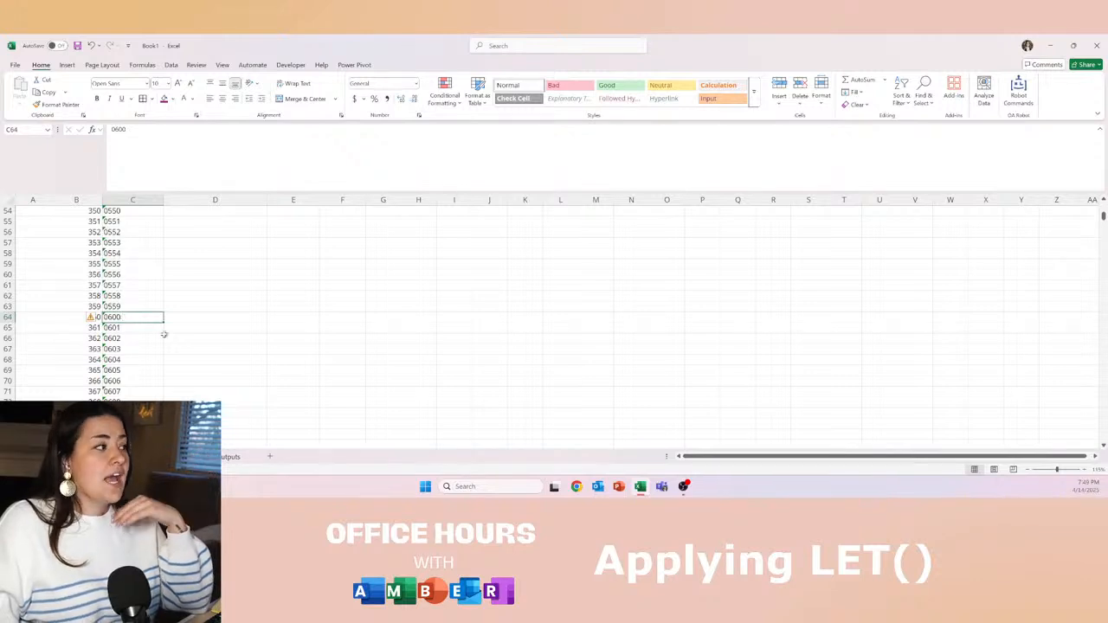
{"action": "scroll", "coordinate": [139, 333], "scroll_direction": "up", "scroll_amount": 8}
{"action": "scroll", "coordinate": [111, 328], "scroll_direction": "up", "scroll_amount": 10}
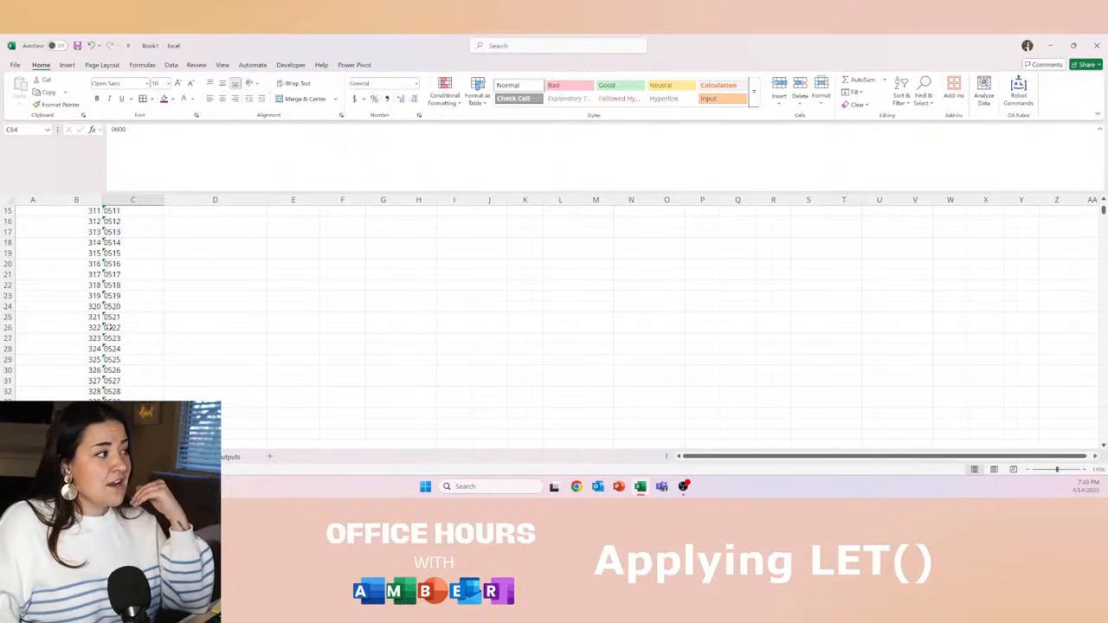
{"action": "left_click", "coordinate": [84, 245]}
{"action": "left_click_drag", "start_coordinate": [89, 243], "coordinate": [86, 403]}
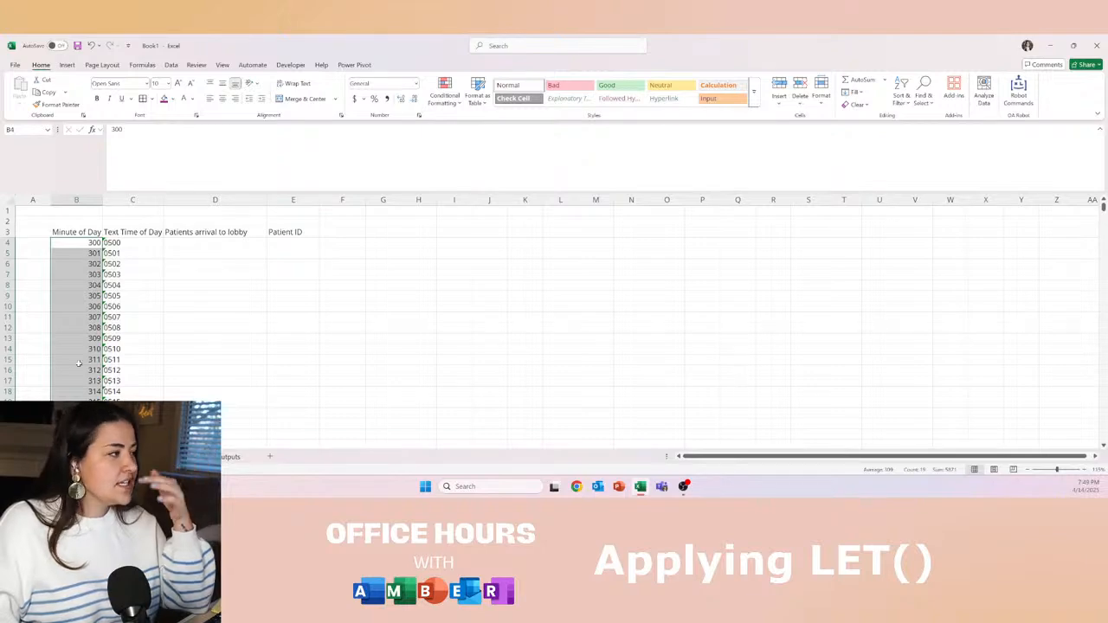
- Snap the workbook window to one half of the screen and widen it so its sheet tabs are clear of the webcam
{"action": "left_click_drag", "start_coordinate": [297, 40], "coordinate": [1107, 130]}
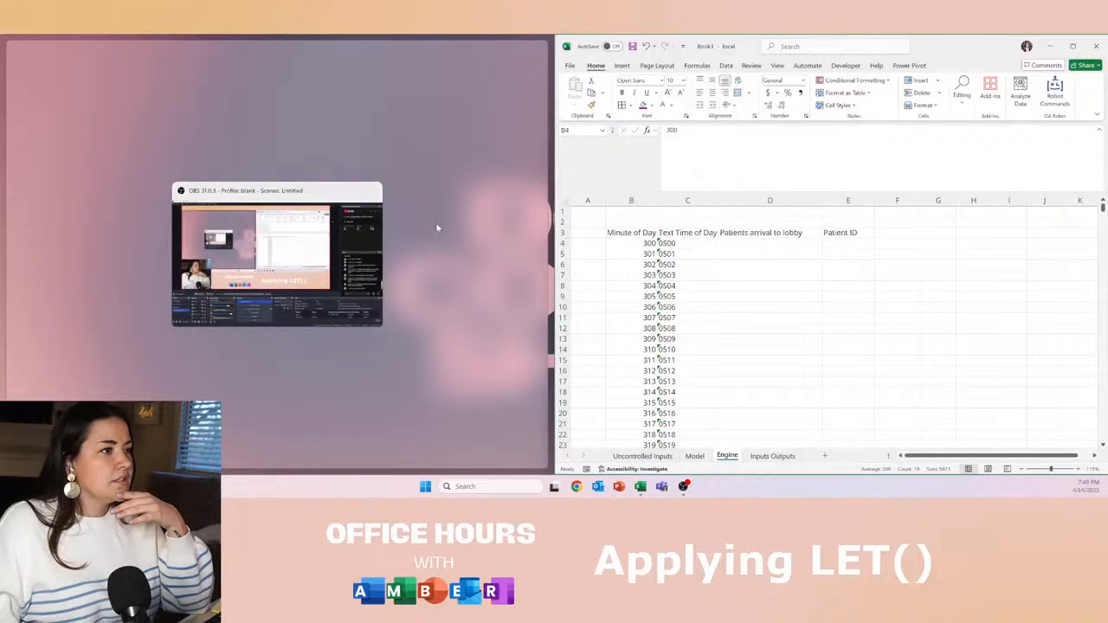
{"action": "left_click", "coordinate": [444, 228]}
{"action": "left_click", "coordinate": [891, 339]}
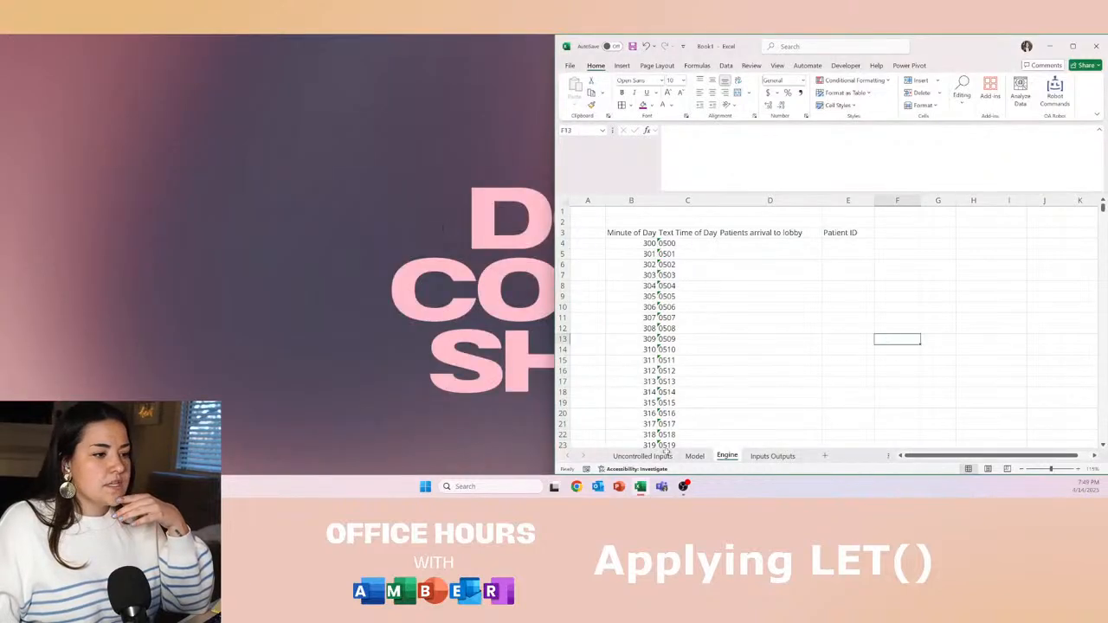
{"action": "left_click_drag", "start_coordinate": [563, 302], "coordinate": [216, 296]}
{"action": "left_click", "coordinate": [818, 211]}
{"action": "left_click", "coordinate": [534, 285]}
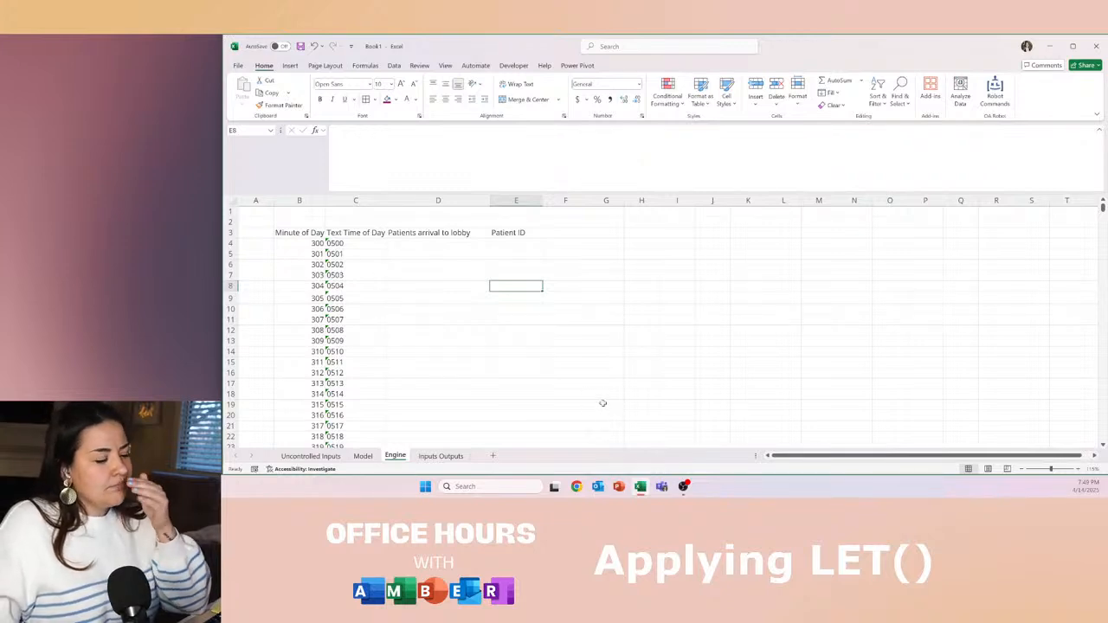
- Copy all Text Time of Day values from C4 down on the Engine sheet into the Model sheet starting at K2
{"action": "left_click", "coordinate": [350, 243]}
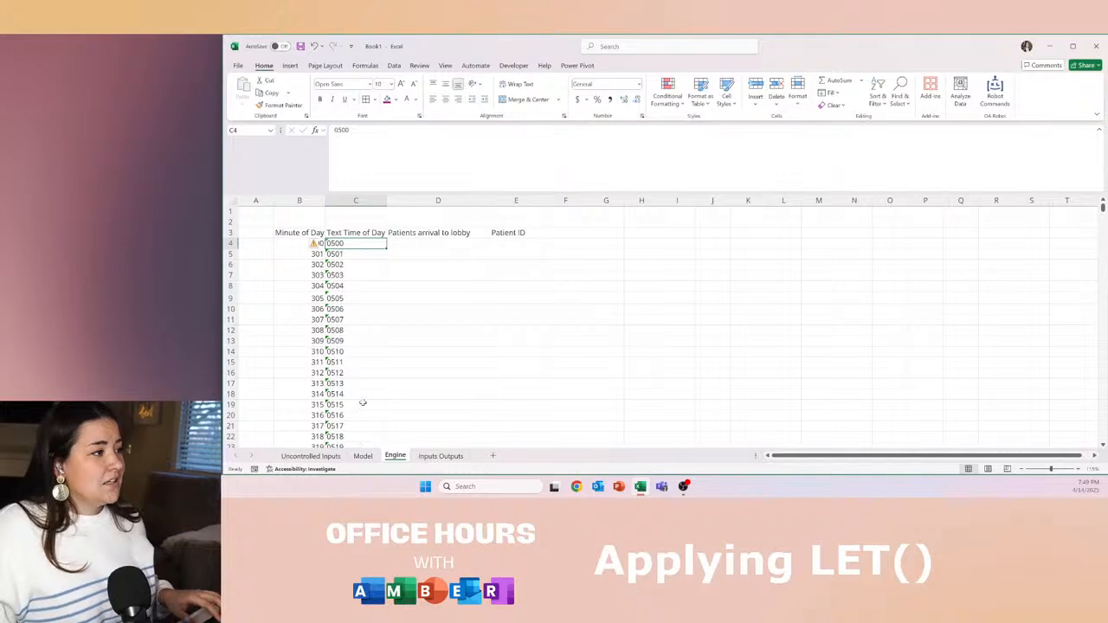
{"action": "key", "text": "ctrl+shift+Down"}
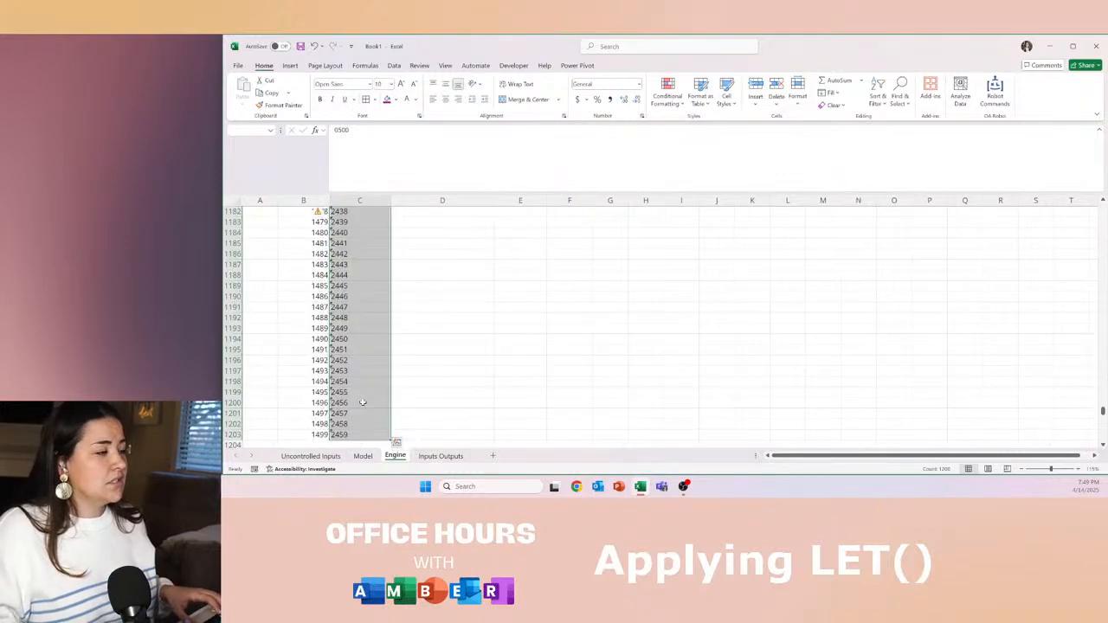
{"action": "key", "text": "ctrl+c"}
{"action": "left_click", "coordinate": [362, 456]}
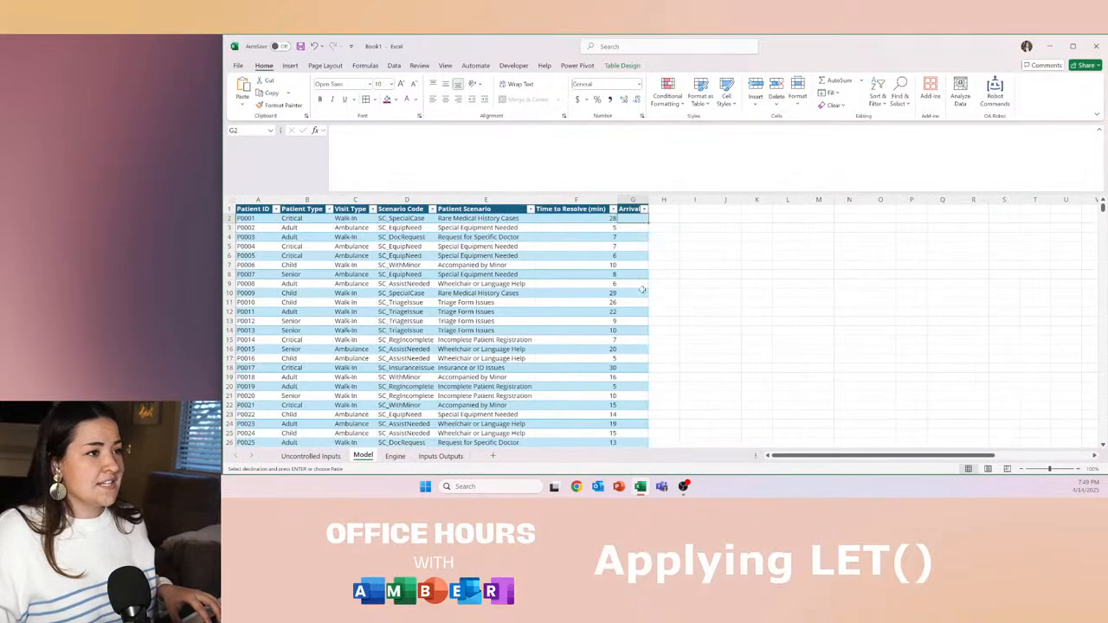
{"action": "left_click", "coordinate": [747, 218]}
{"action": "key", "text": "ctrl+v"}
- Copy the time 0504 from K6 into the arrival cells of P0002, P0023 and another patient further down
{"action": "left_click", "coordinate": [747, 256]}
{"action": "left_click", "coordinate": [627, 225]}
{"action": "key", "text": "ctrl+v"}
{"action": "scroll", "coordinate": [629, 272], "scroll_direction": "down", "scroll_amount": 5}
{"action": "left_click", "coordinate": [631, 284]}
{"action": "key", "text": "ctrl+v"}
{"action": "left_click", "coordinate": [637, 351]}
{"action": "key", "text": "ctrl+v"}
{"action": "left_click", "coordinate": [734, 352]}
{"action": "scroll", "coordinate": [733, 353], "scroll_direction": "up", "scroll_amount": 5}
{"action": "left_click", "coordinate": [633, 218]}
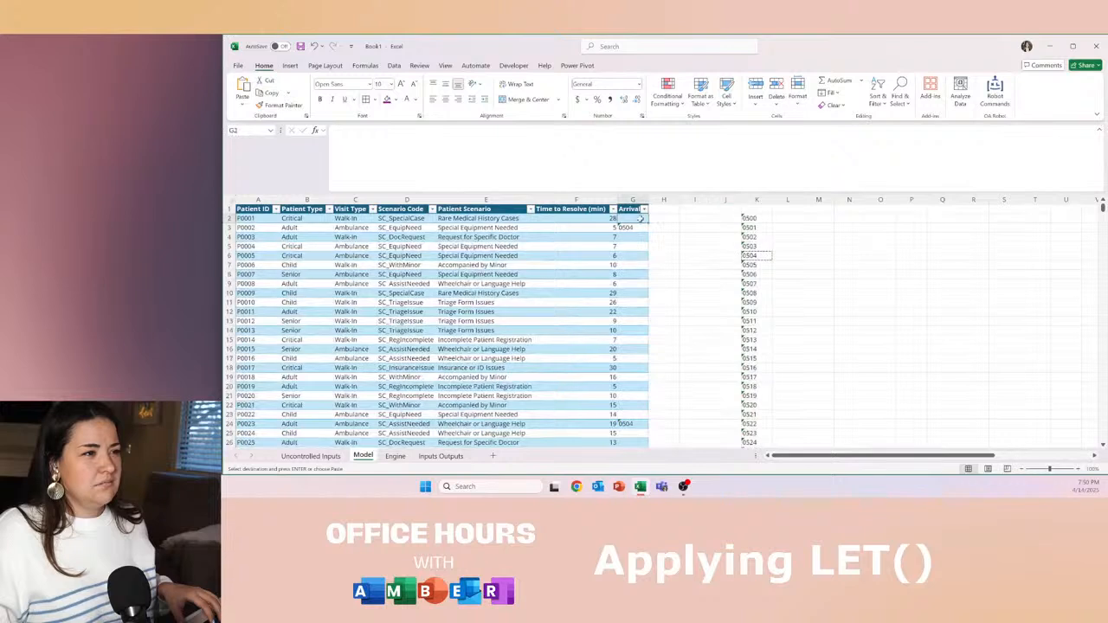
{"action": "key", "text": "Escape"}
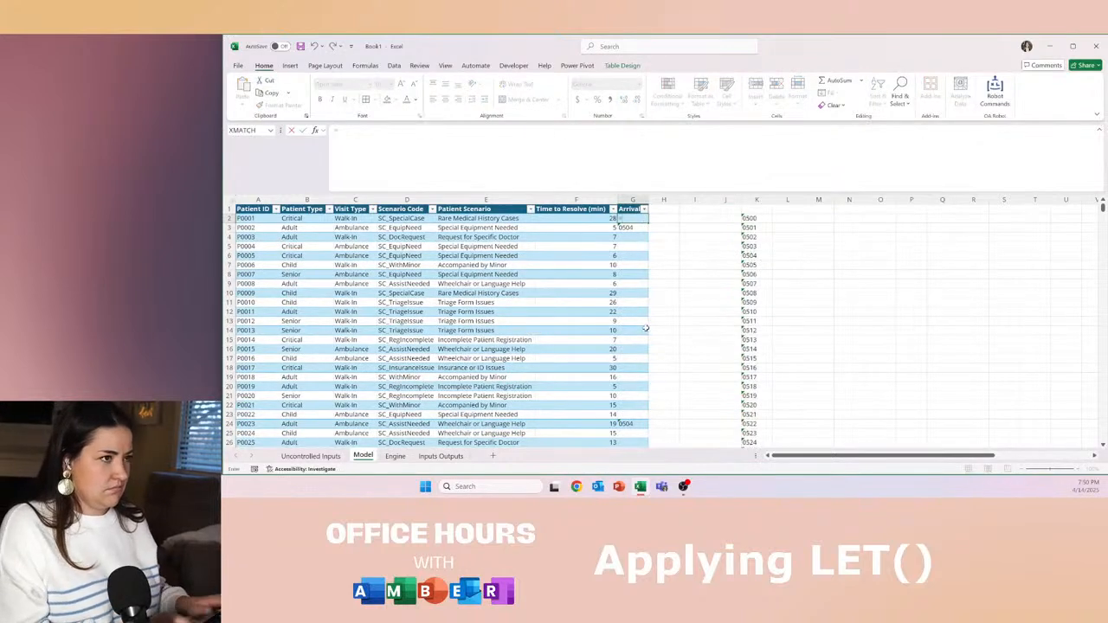
{"action": "type", "text": "="}
{"action": "key", "text": "Escape"}
{"action": "key", "text": "alt+space"}
{"action": "key", "text": "super"}
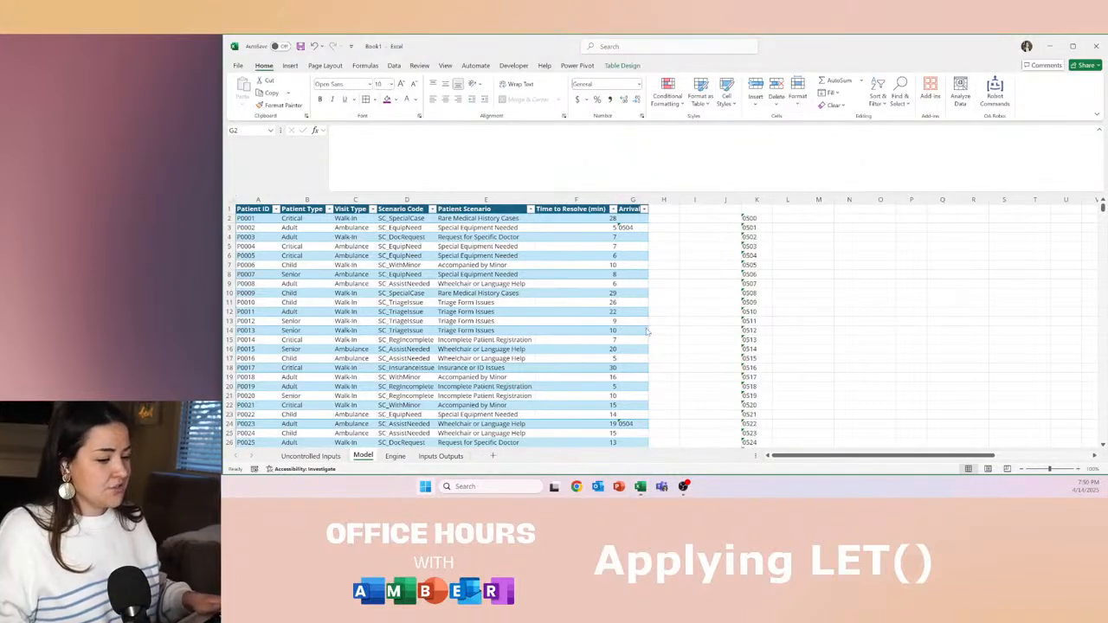
- Add a random number column to the patient table in column H with the formula =RAND()
{"action": "left_click", "coordinate": [664, 218]}
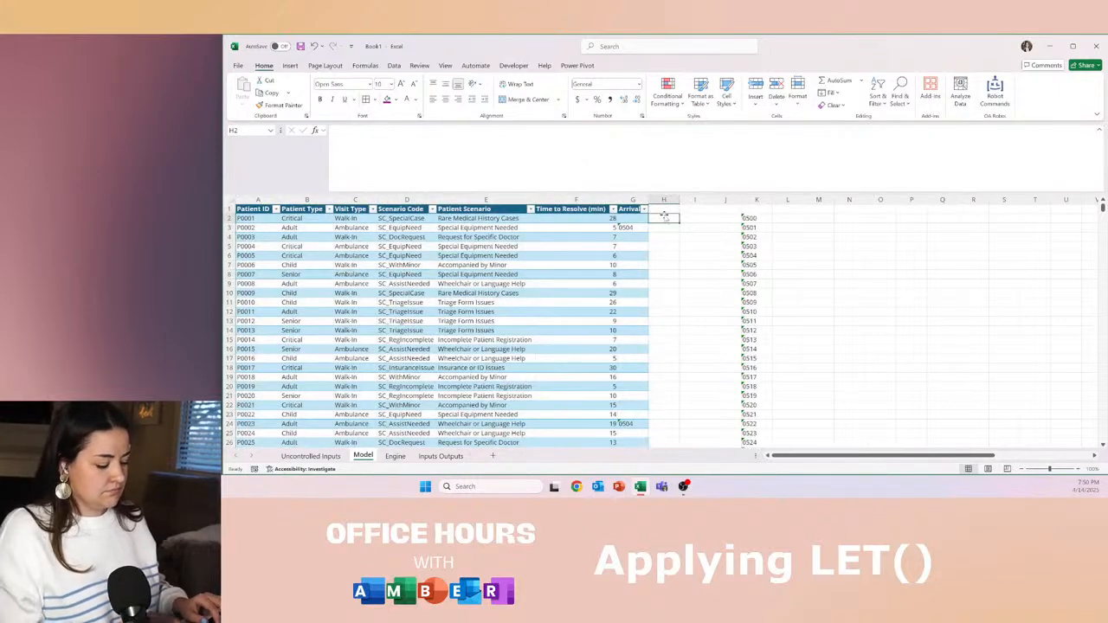
{"action": "type", "text": "=rand()"}
{"action": "key", "text": "Return"}
{"action": "key", "text": "Up"}
{"action": "key", "text": "Left"}
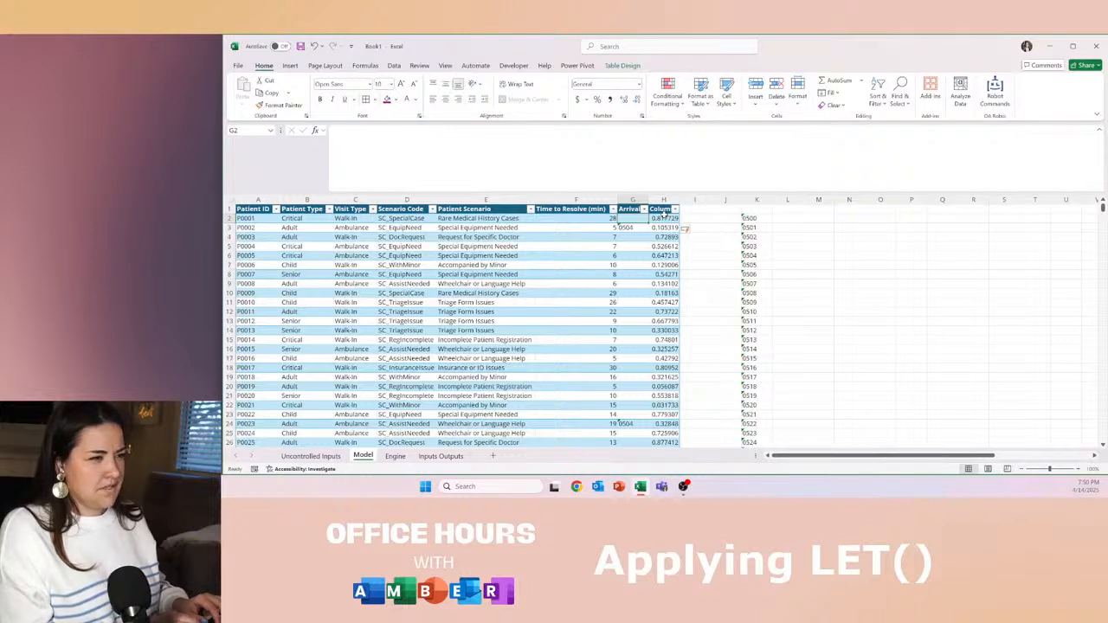
- Try to number the time list by entering 1 in L2 and starting an increment formula in L3
{"action": "key", "text": "Right"}
{"action": "key", "text": "Right"}
{"action": "key", "text": "Right"}
{"action": "key", "text": "Right"}
{"action": "key", "text": "Right"}
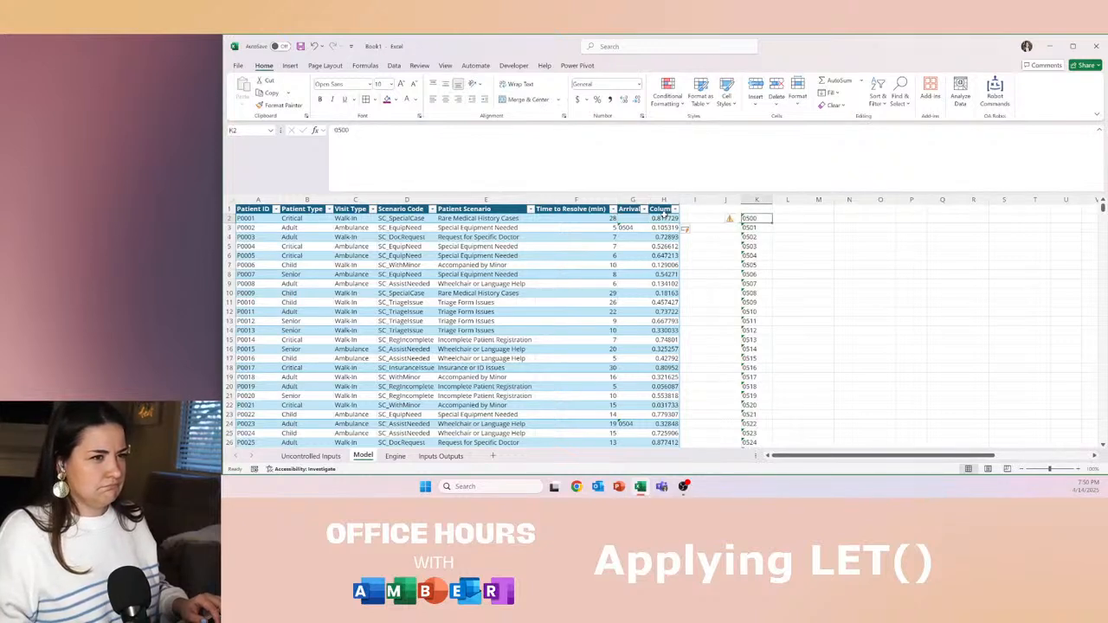
{"action": "type", "text": "="}
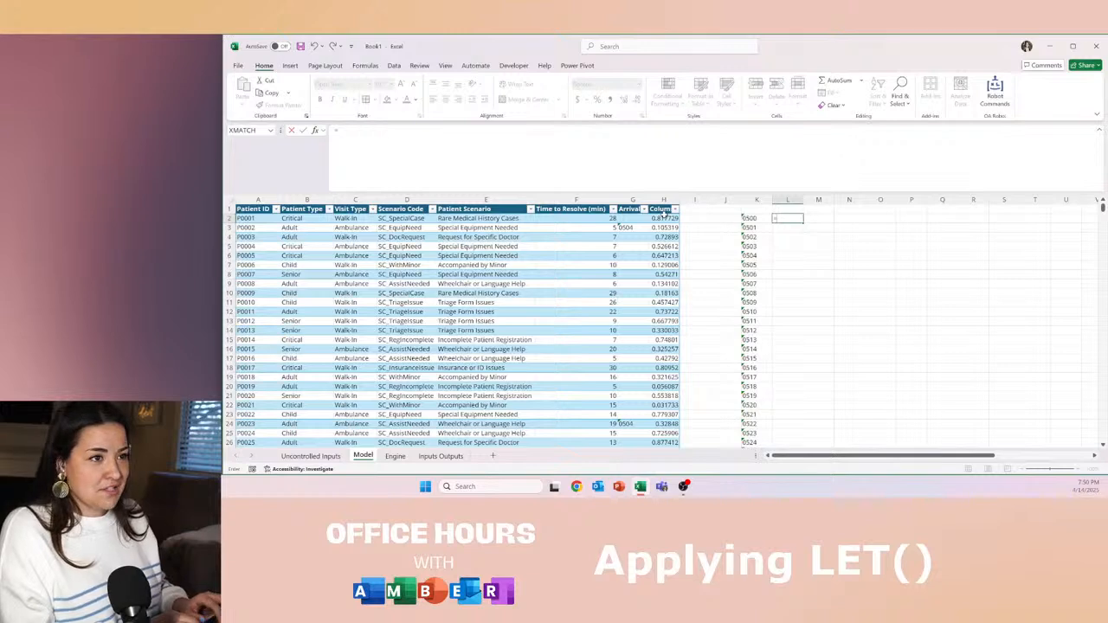
{"action": "key", "text": "Escape"}
{"action": "type", "text": "1"}
{"action": "key", "text": "Return"}
{"action": "type", "text": "="}
{"action": "key", "text": "Up"}
{"action": "type", "text": "+"}
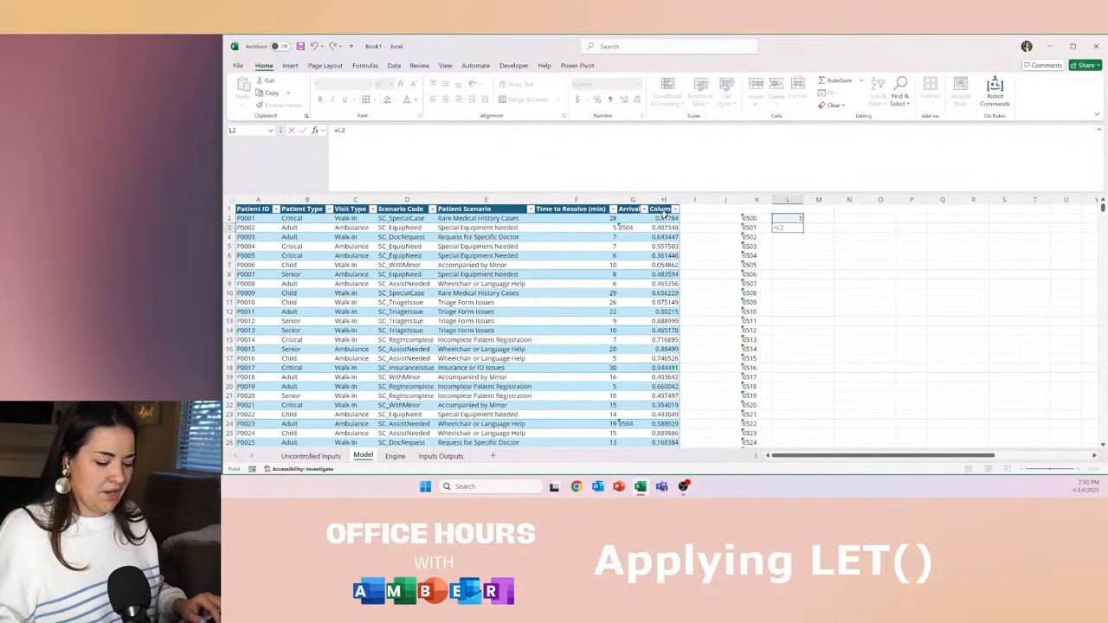
{"action": "key", "text": "Escape"}
{"action": "key", "text": "Up"}
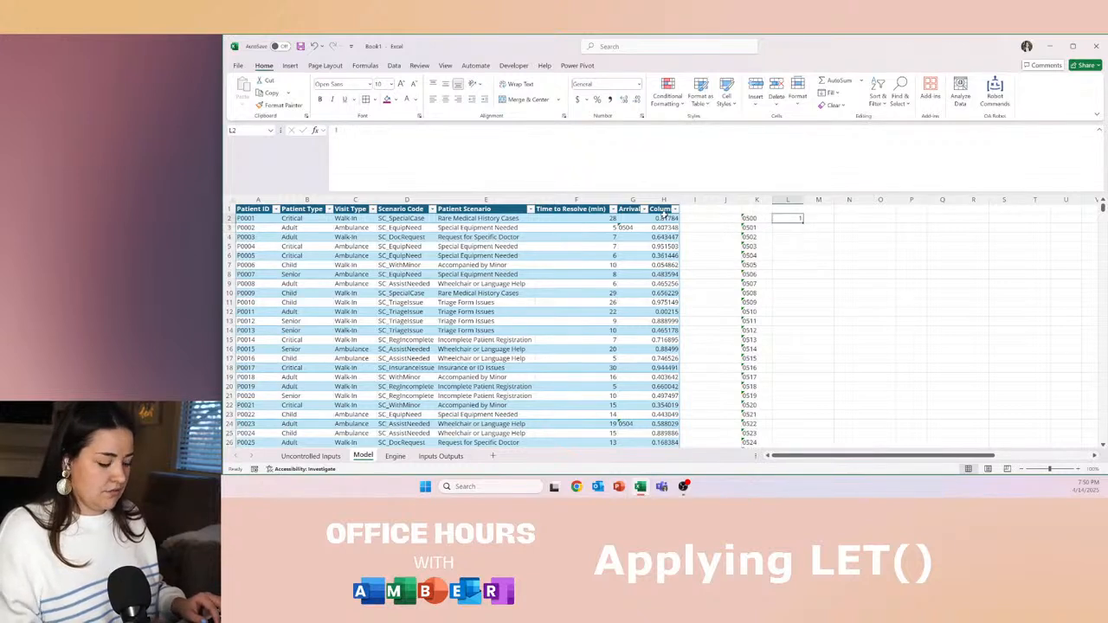
- Enter =SEQUENCE(COUNT(K2:K1201),M1,1,1) in L2 to number the list of times
{"action": "type", "text": "=sequence("}
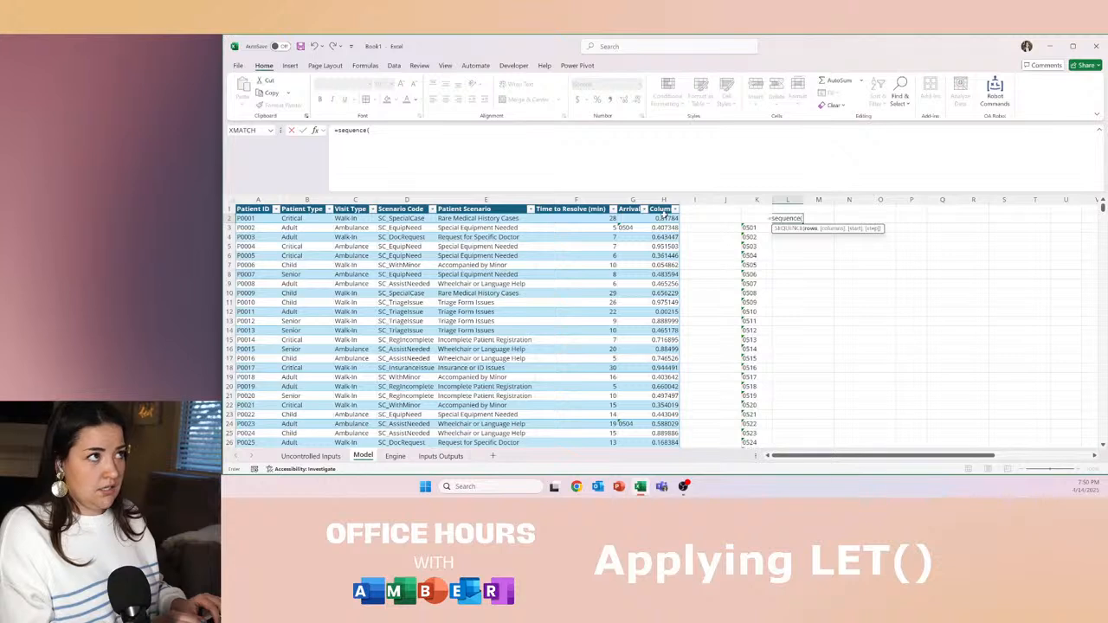
{"action": "type", "text": " co"}
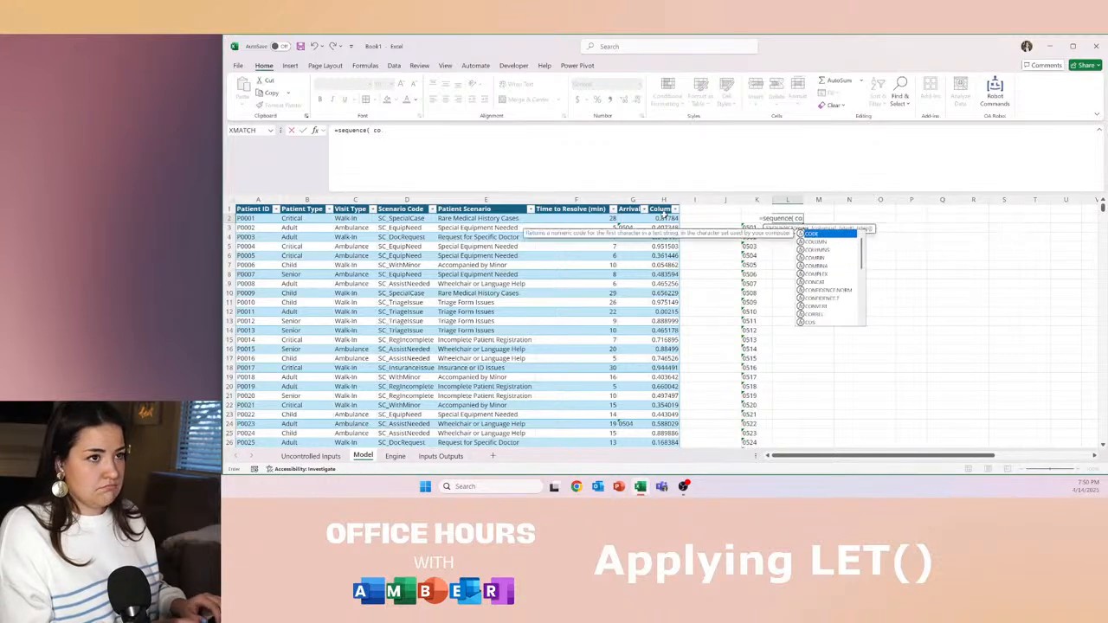
{"action": "type", "text": "unt("}
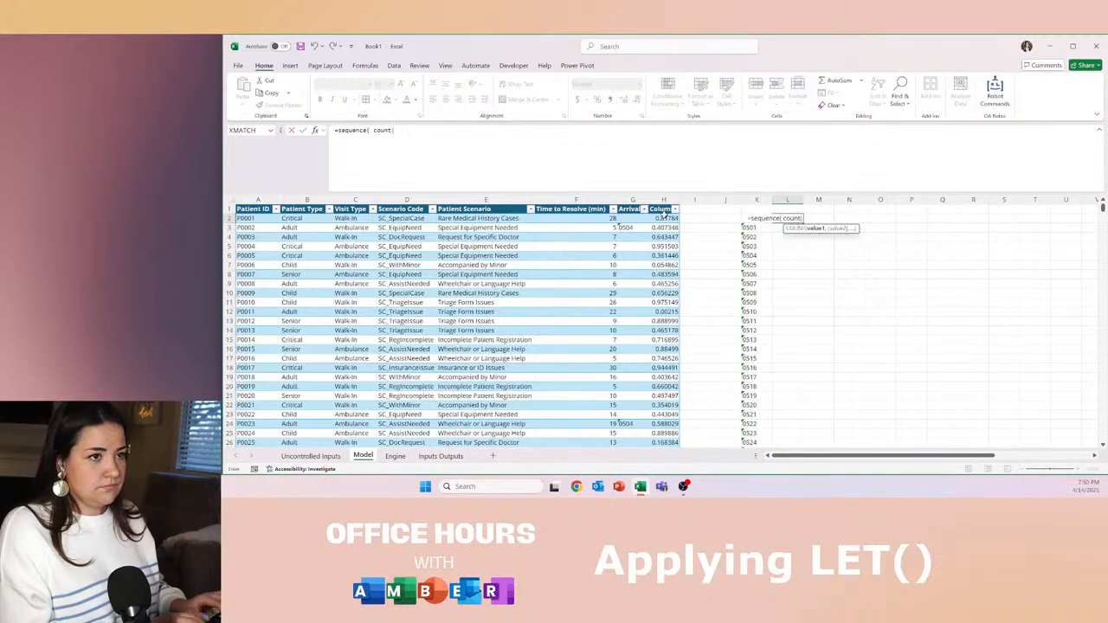
{"action": "key", "text": "Left"}
{"action": "key", "text": "ctrl+shift+Down"}
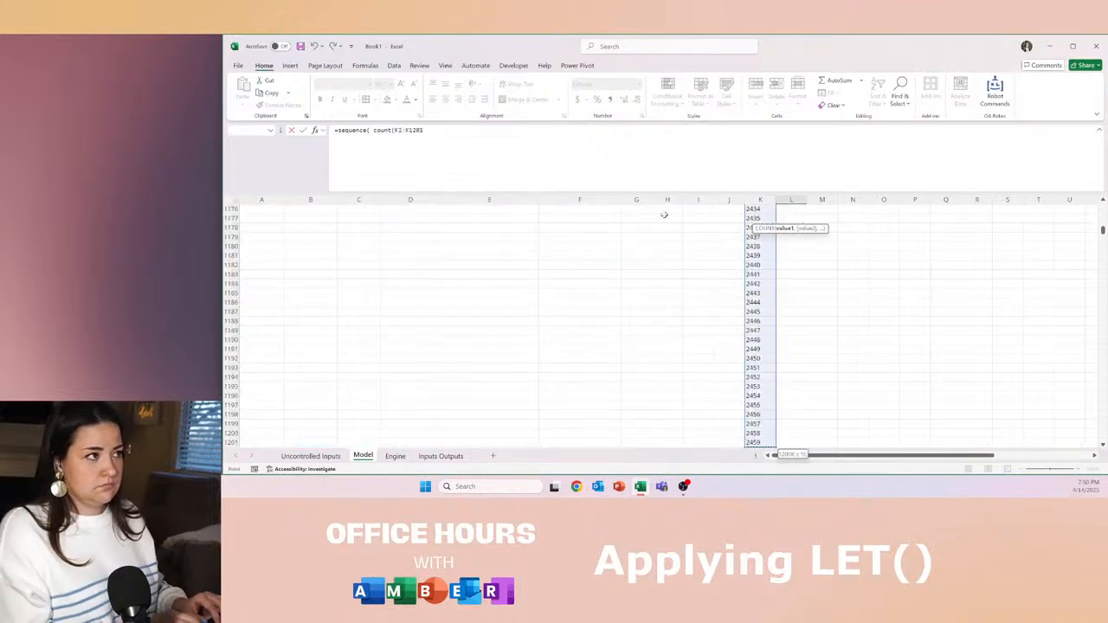
{"action": "type", "text": "),m"}
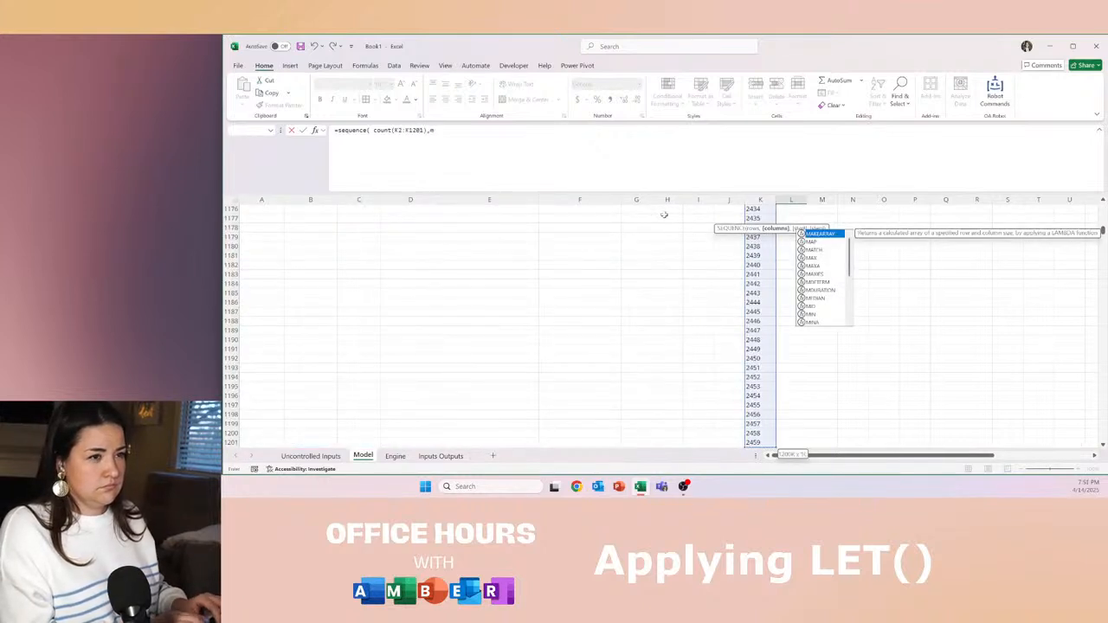
{"action": "type", "text": "1,1,1)"}
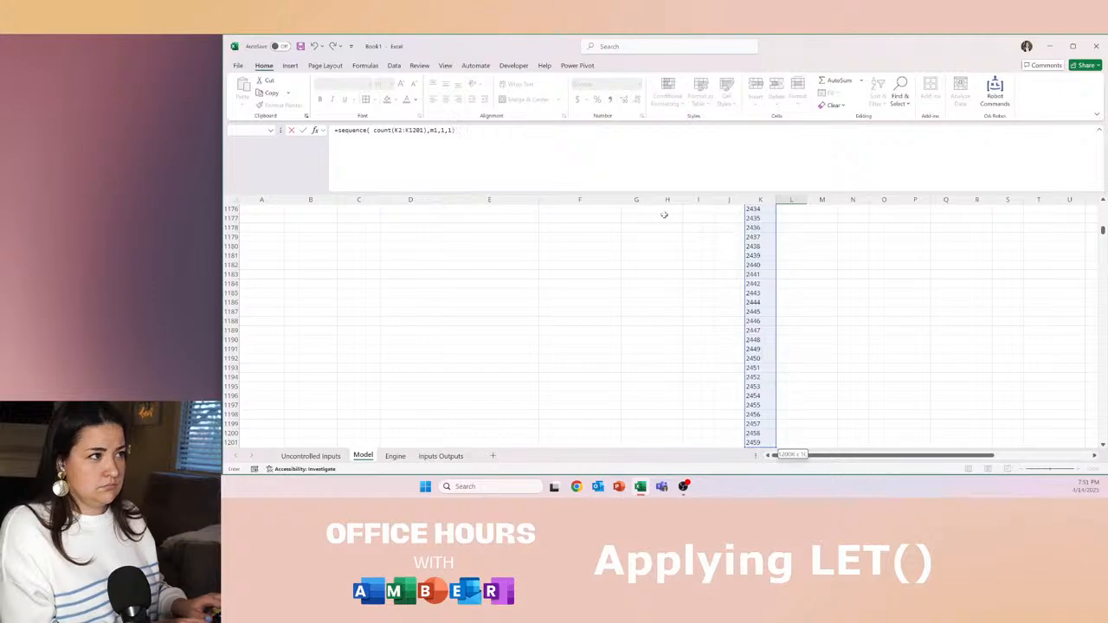
{"action": "key", "text": "Return"}
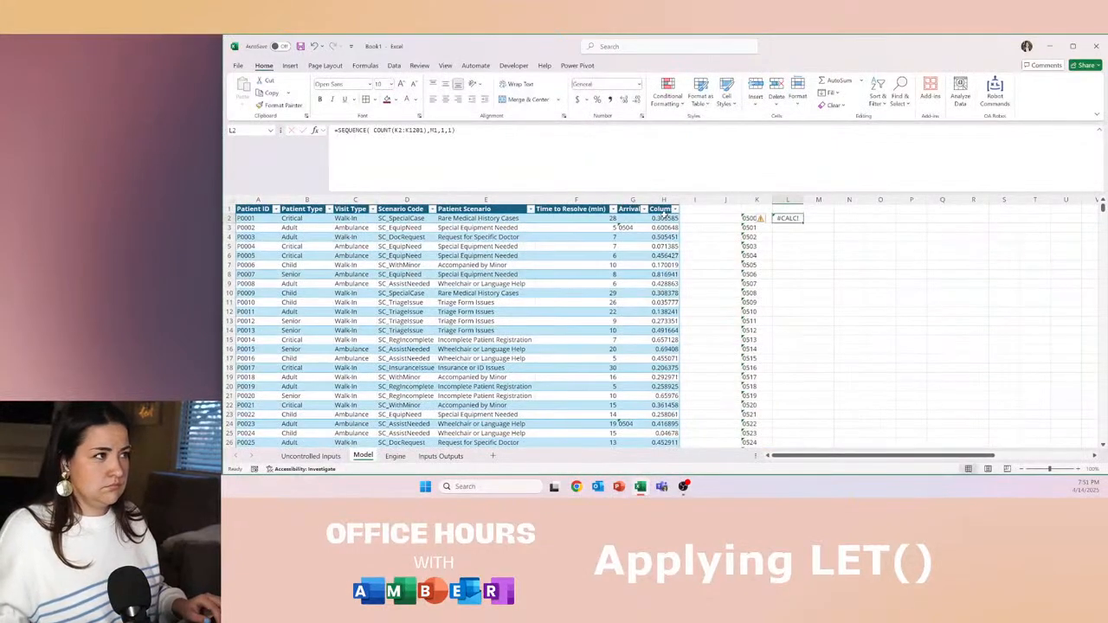
- Correct the numbering formula in L2 to =SEQUENCE(COUNTA(K2:K1201),1,1,1)
{"action": "left_click", "coordinate": [437, 131]}
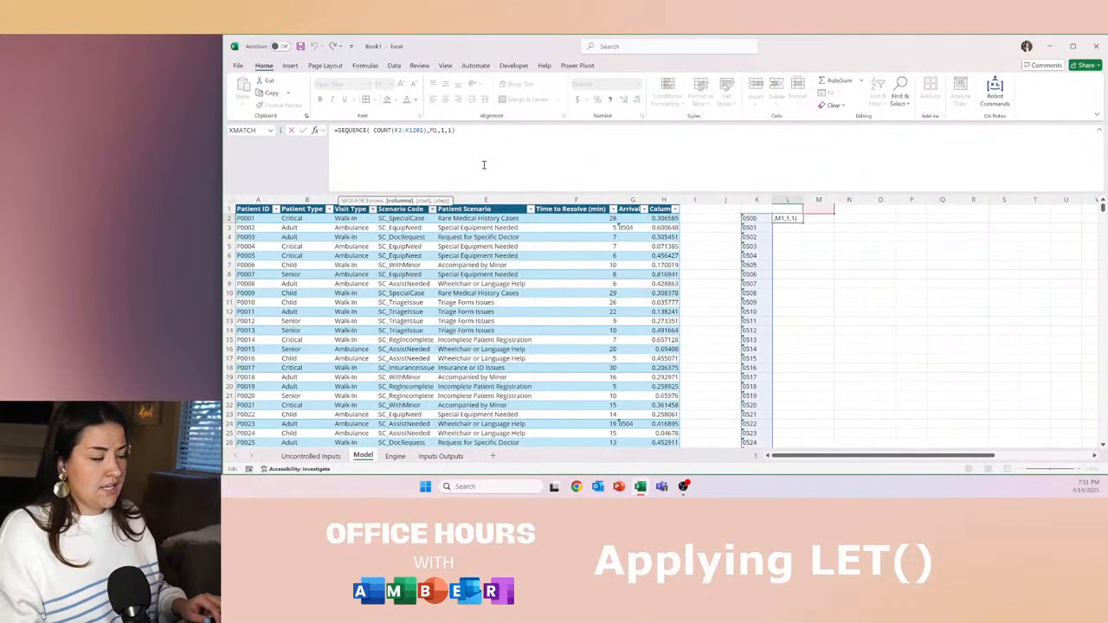
{"action": "key", "text": "ctrl+Return"}
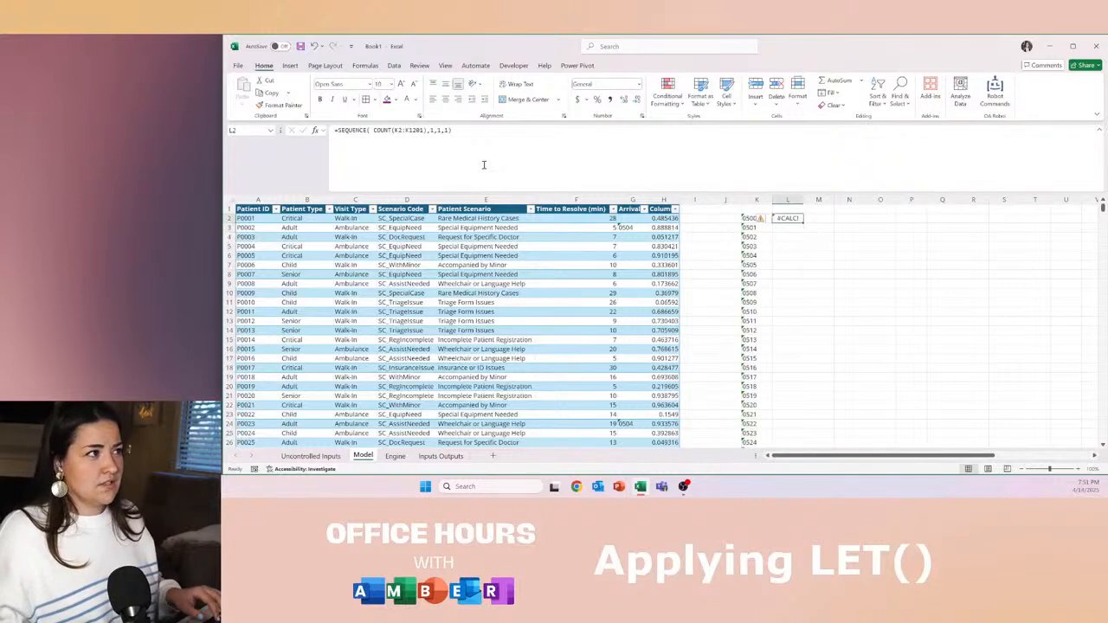
{"action": "left_click", "coordinate": [378, 129]}
{"action": "key", "text": "BackSpace"}
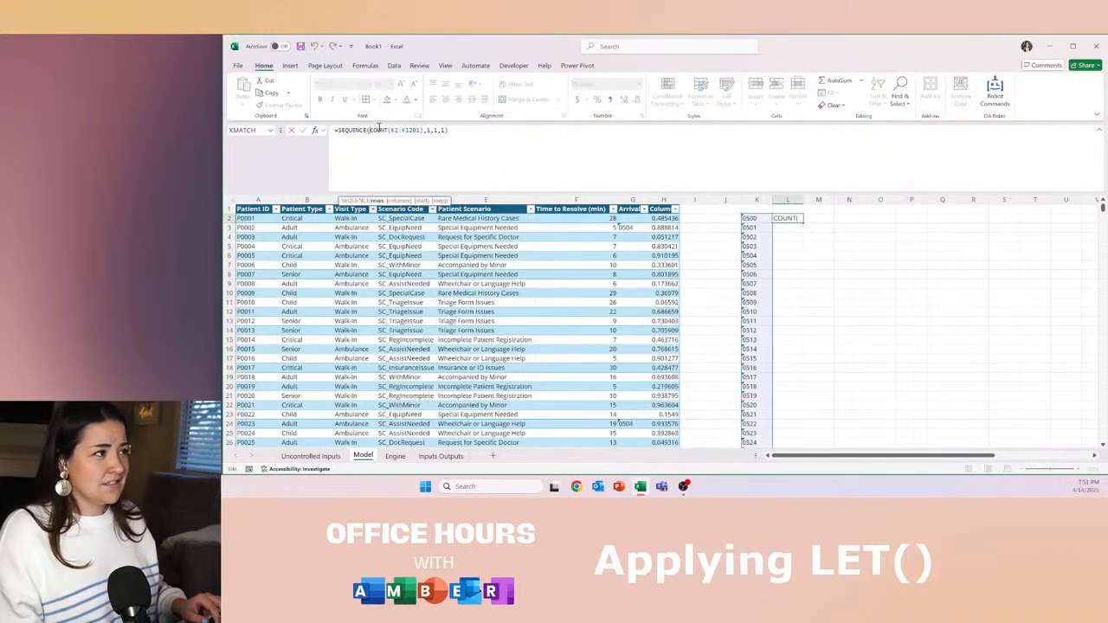
{"action": "type", "text": "A"}
{"action": "key", "text": "ctrl+Return"}
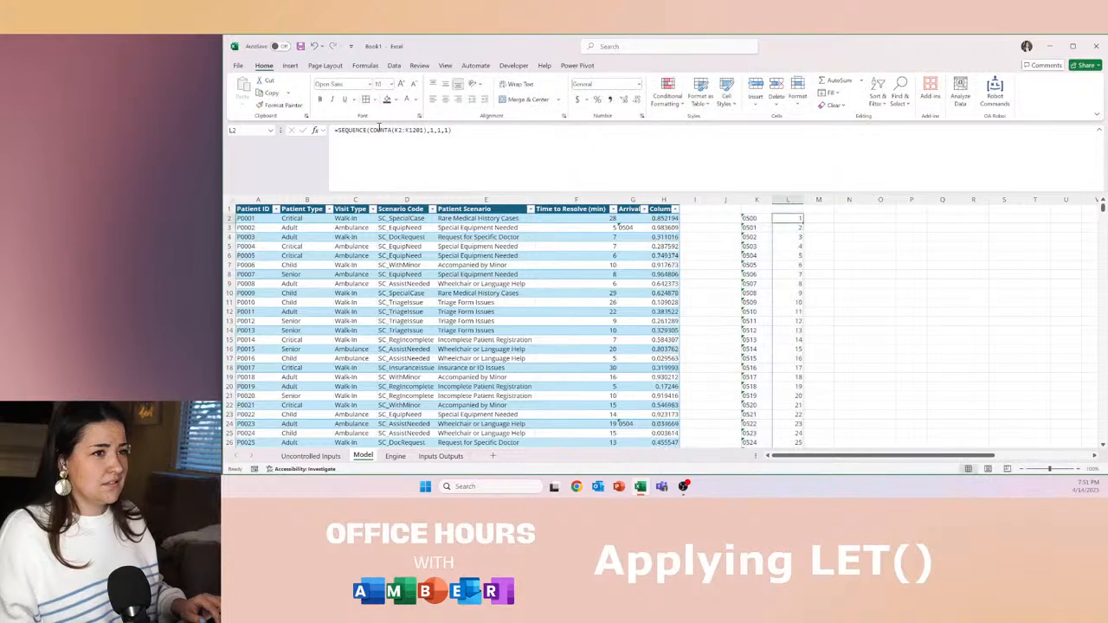
- Replace the spilled sequence in column L with its static values
{"action": "key", "text": "ctrl+c"}
{"action": "key", "text": "ctrl+shift+Down"}
{"action": "key", "text": "ctrl+c"}
{"action": "key", "text": "ctrl+shift+v"}
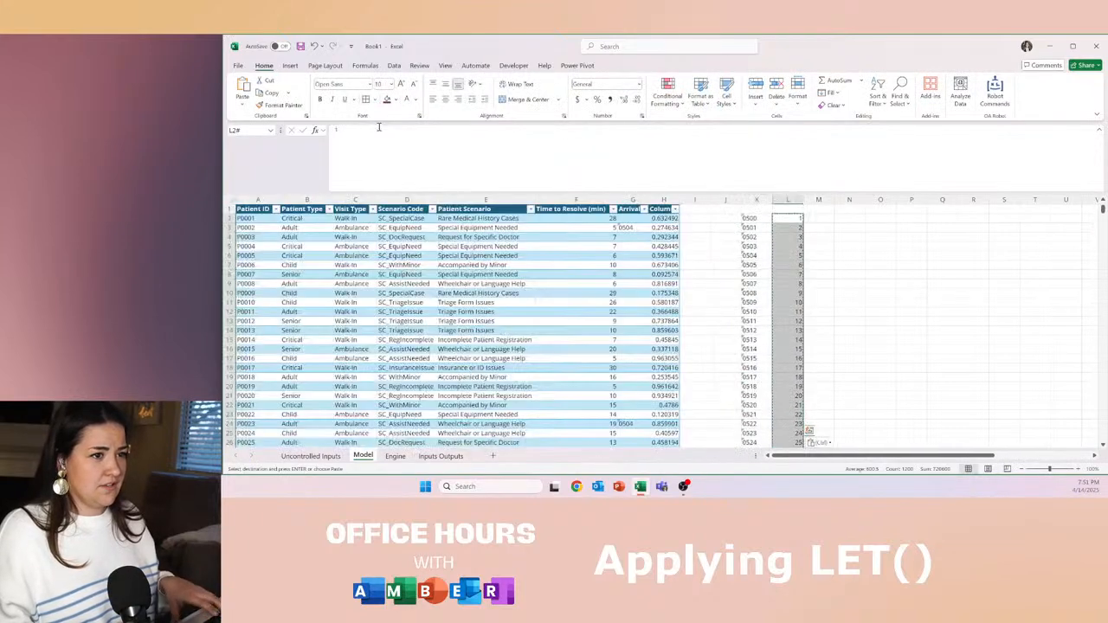
{"action": "key", "text": "ctrl+shift+Up"}
{"action": "key", "text": "Escape"}
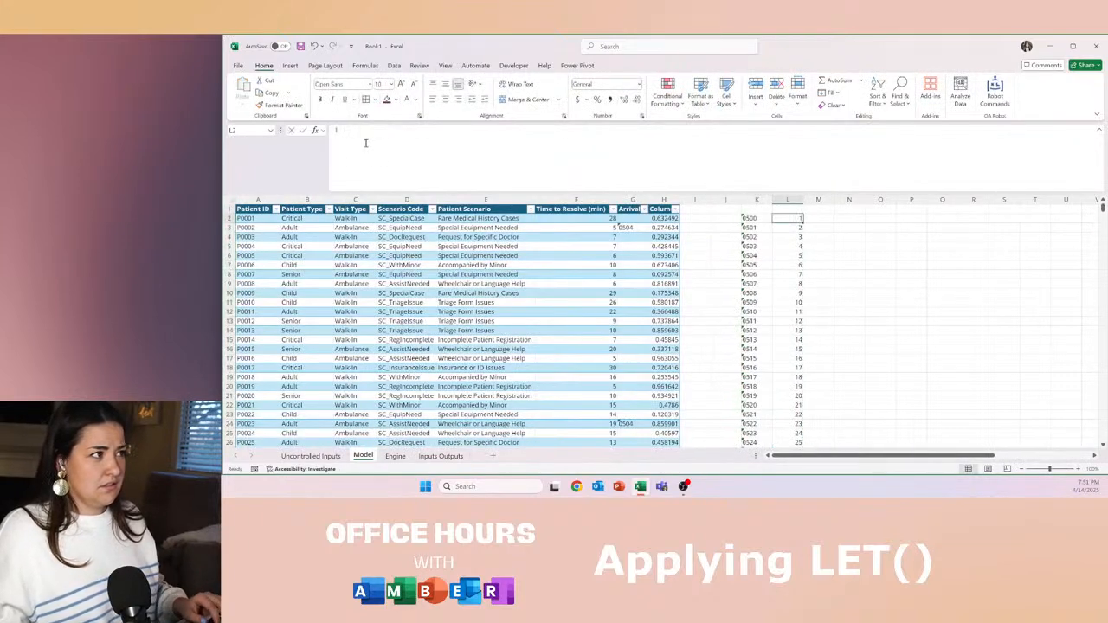
{"action": "left_click", "coordinate": [998, 247]}
{"action": "left_click", "coordinate": [815, 221]}
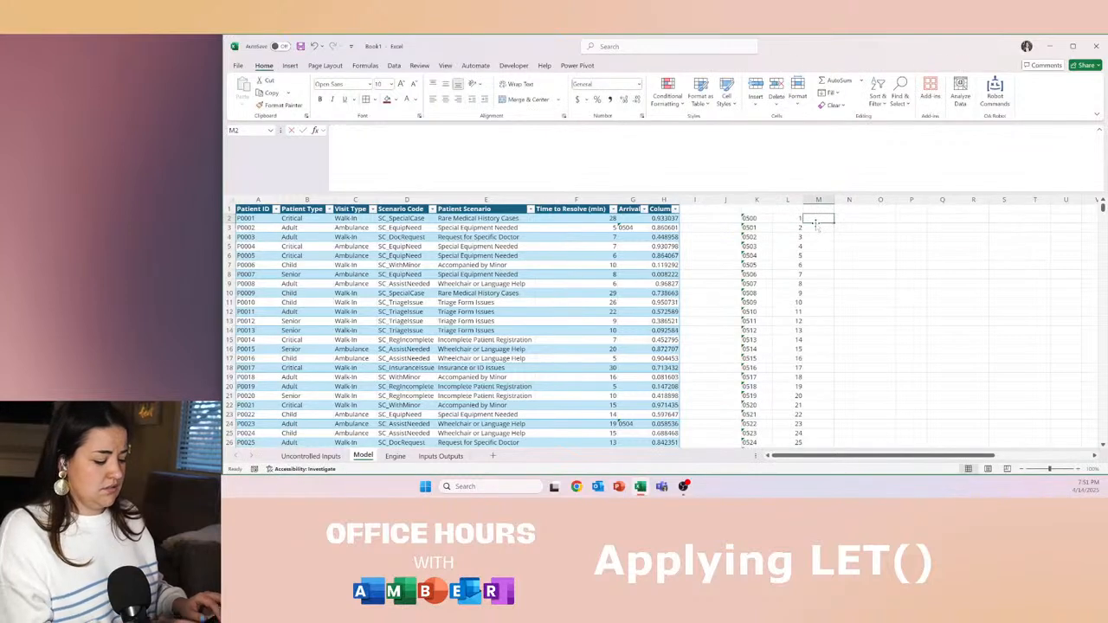
{"action": "type", "text": "=max("}
{"action": "key", "text": "Left"}
{"action": "key", "text": "ctrl+Down"}
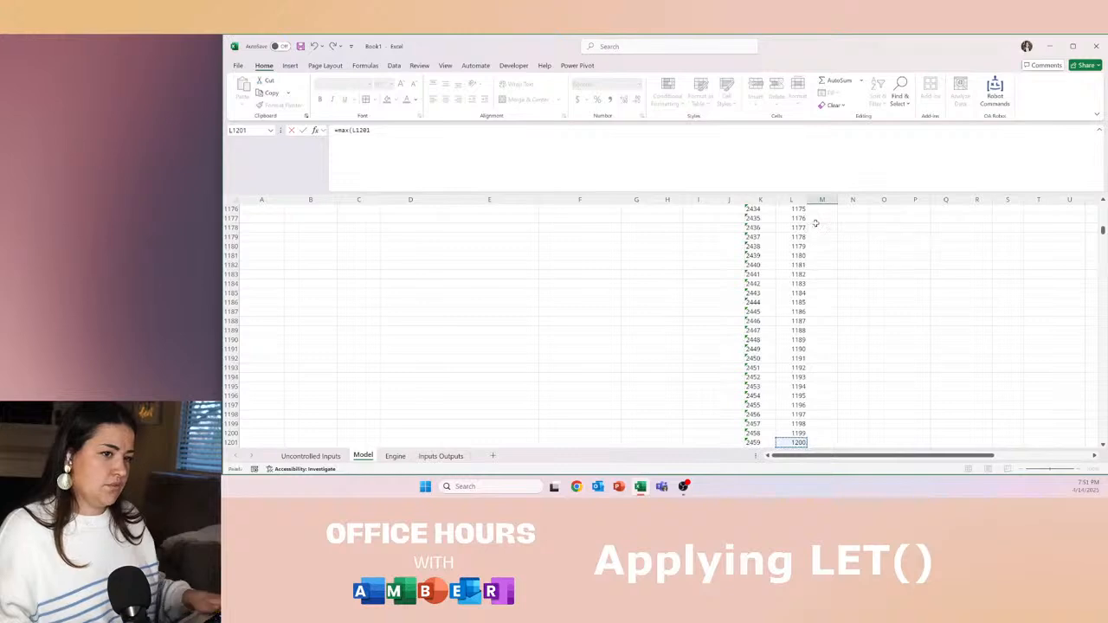
{"action": "key", "text": "Escape"}
{"action": "left_click", "coordinate": [815, 219]}
{"action": "type", "text": "="}
{"action": "key", "text": "Left"}
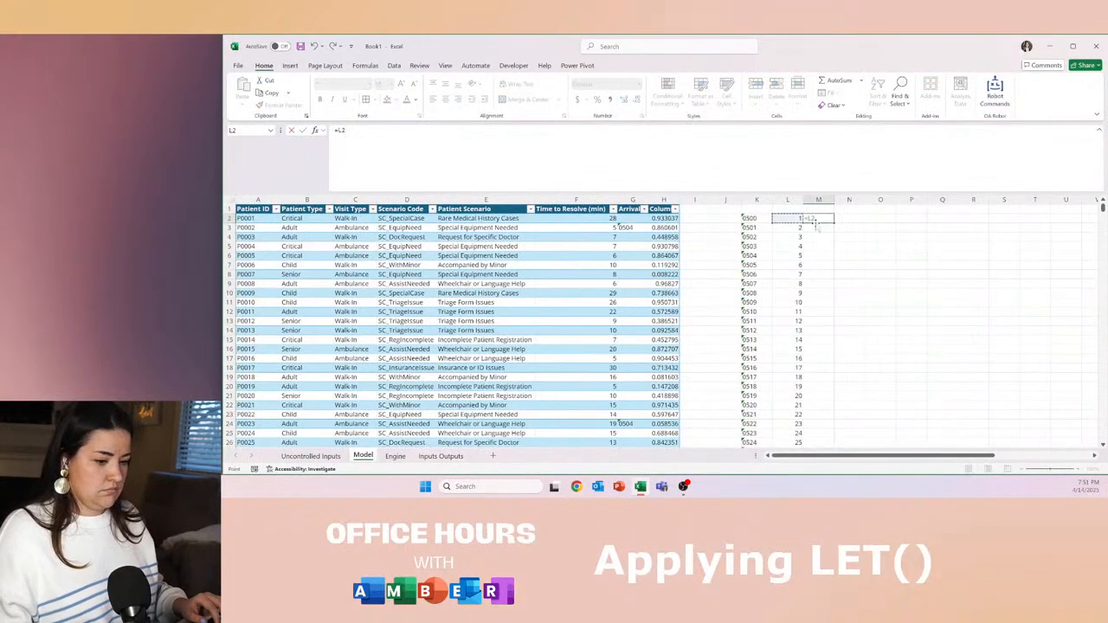
{"action": "key", "text": "Escape"}
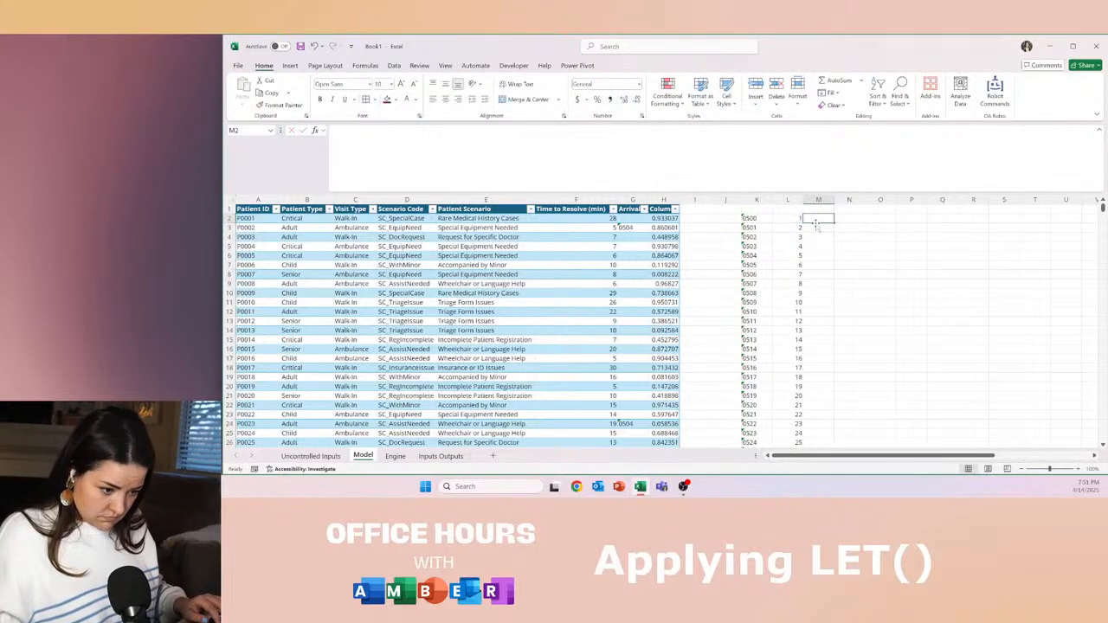
{"action": "type", "text": "="}
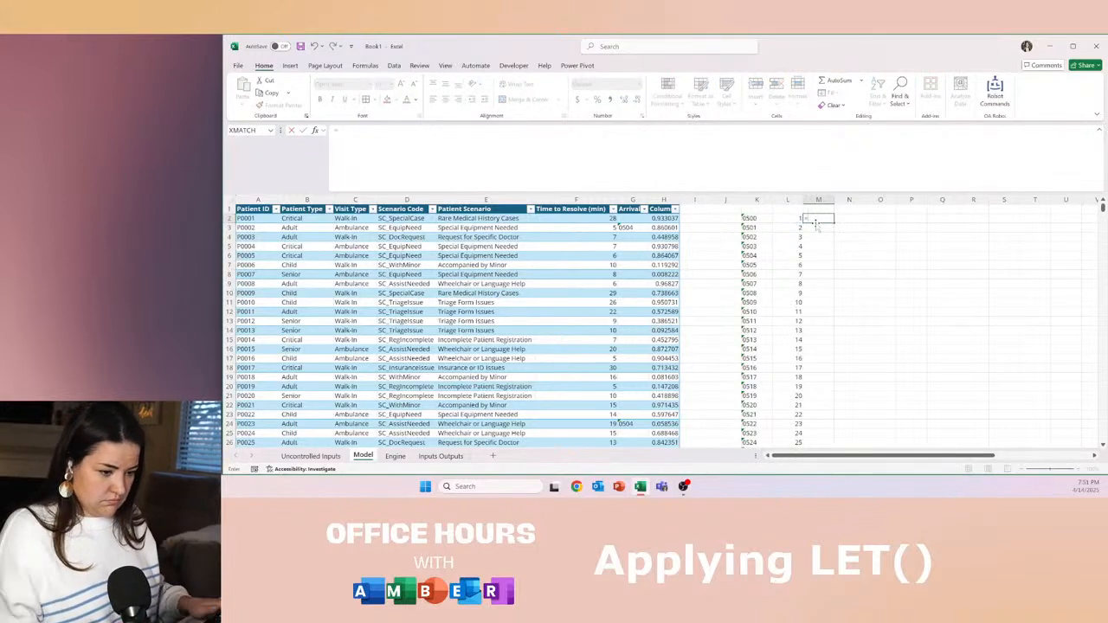
{"action": "key", "text": "Escape"}
- Enter =INDEX(K2:K1201,RANDBETWEEN(1,COUNTA(K2:K1201))) in H2 to give each patient a random arrival time
{"action": "left_click", "coordinate": [664, 219]}
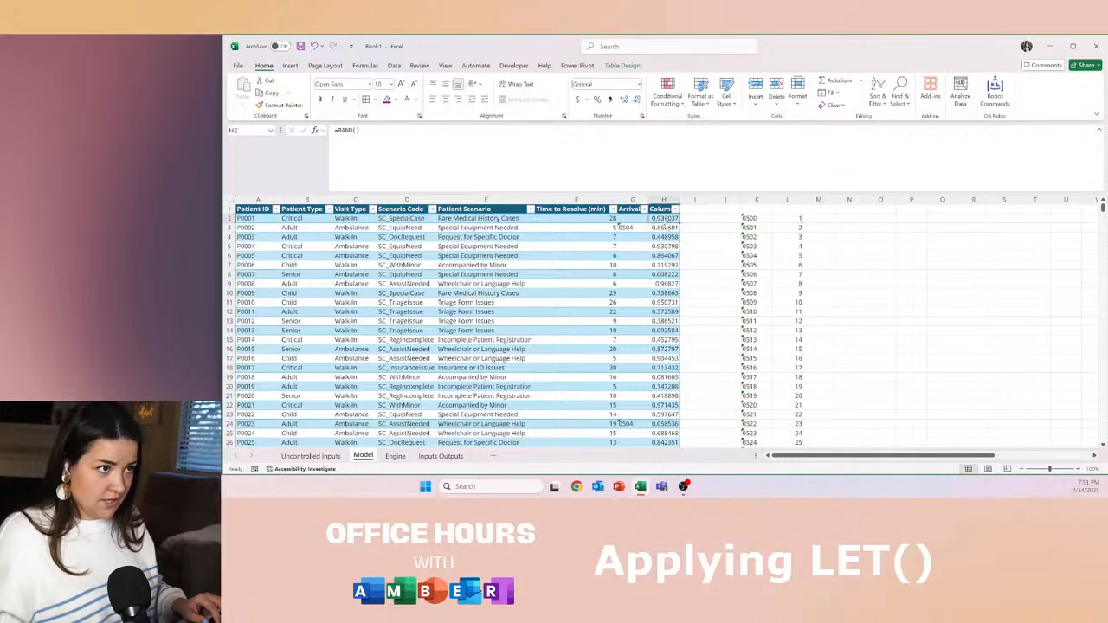
{"action": "type", "text": "=index("}
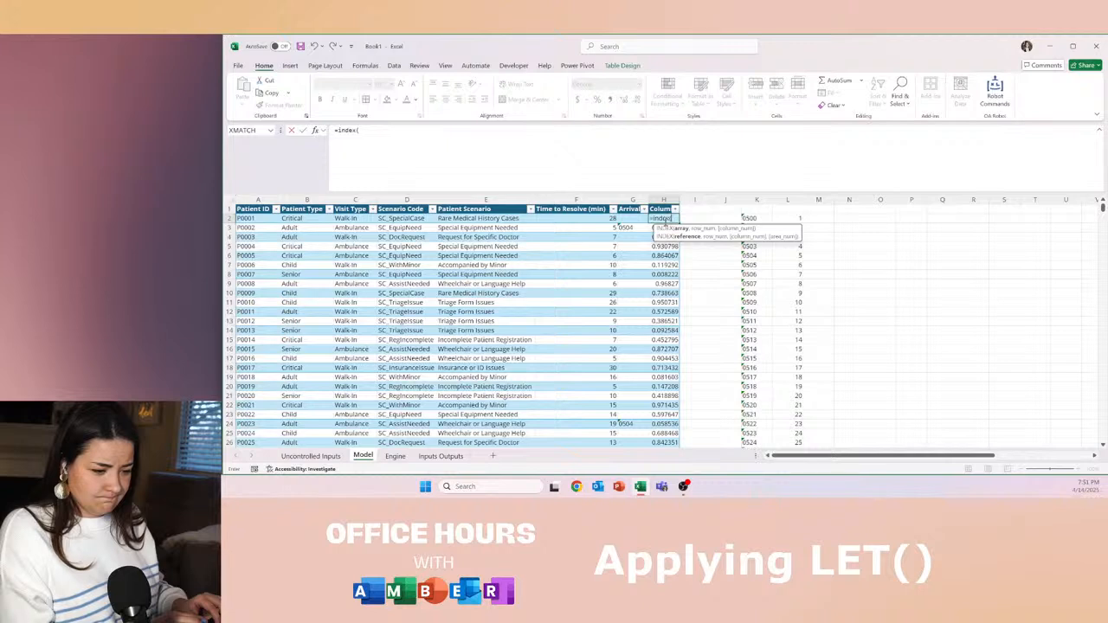
{"action": "left_click", "coordinate": [754, 219]}
{"action": "key", "text": "ctrl+shift+Down"}
{"action": "type", "text": ",r"}
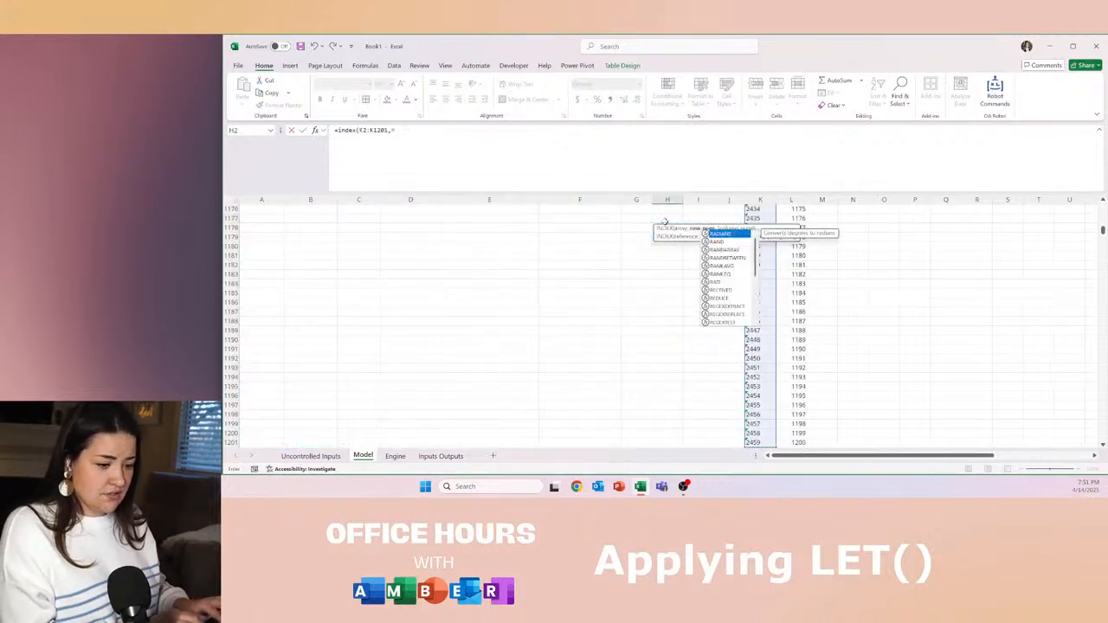
{"action": "type", "text": "andbetween(1"}
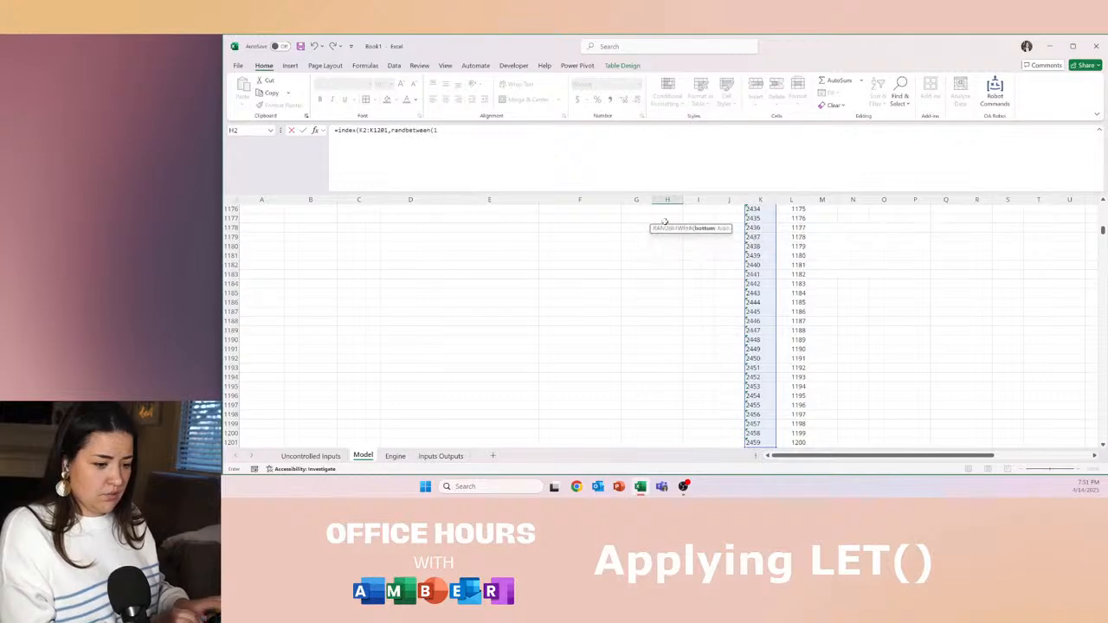
{"action": "type", "text": ",counta("}
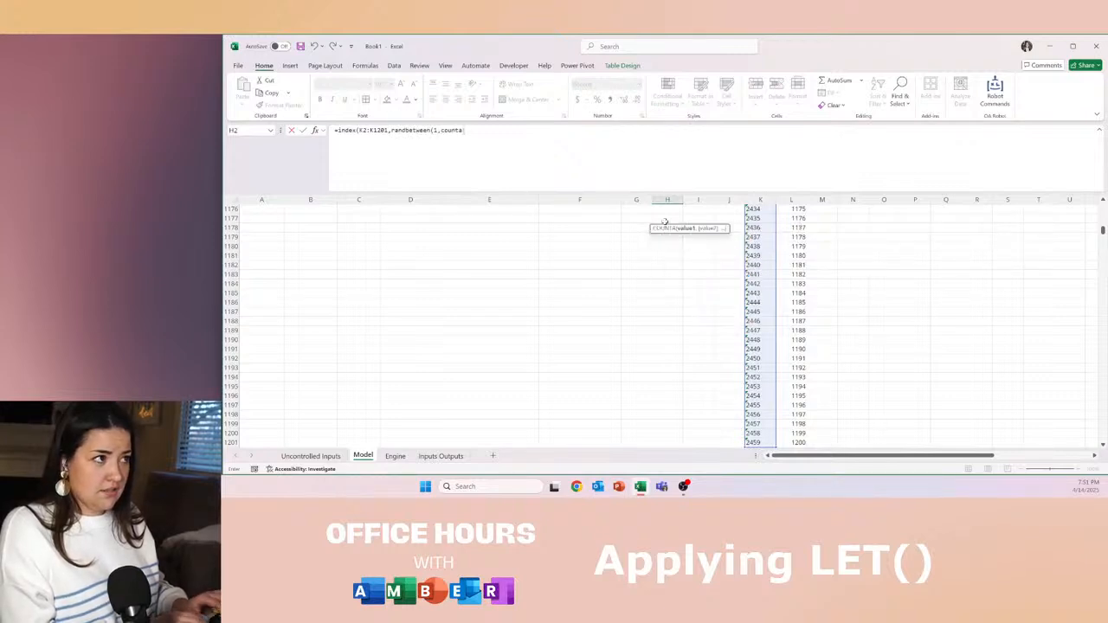
{"action": "key", "text": "Right"}
{"action": "key", "text": "Right"}
{"action": "key", "text": "Right"}
{"action": "key", "text": "ctrl+shift+Down"}
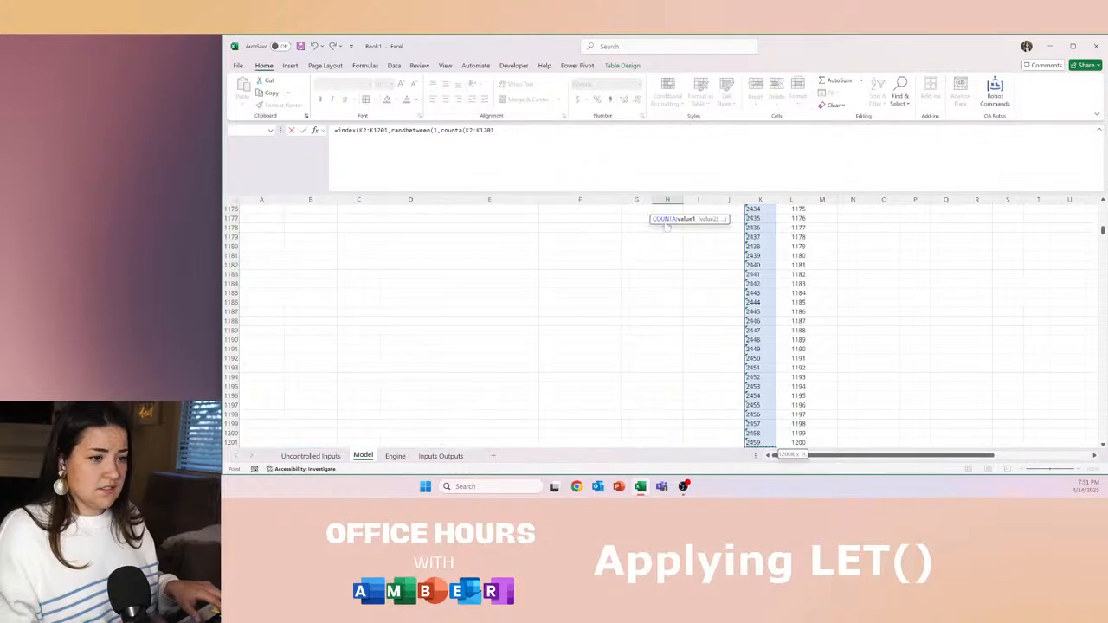
{"action": "key", "text": "Escape"}
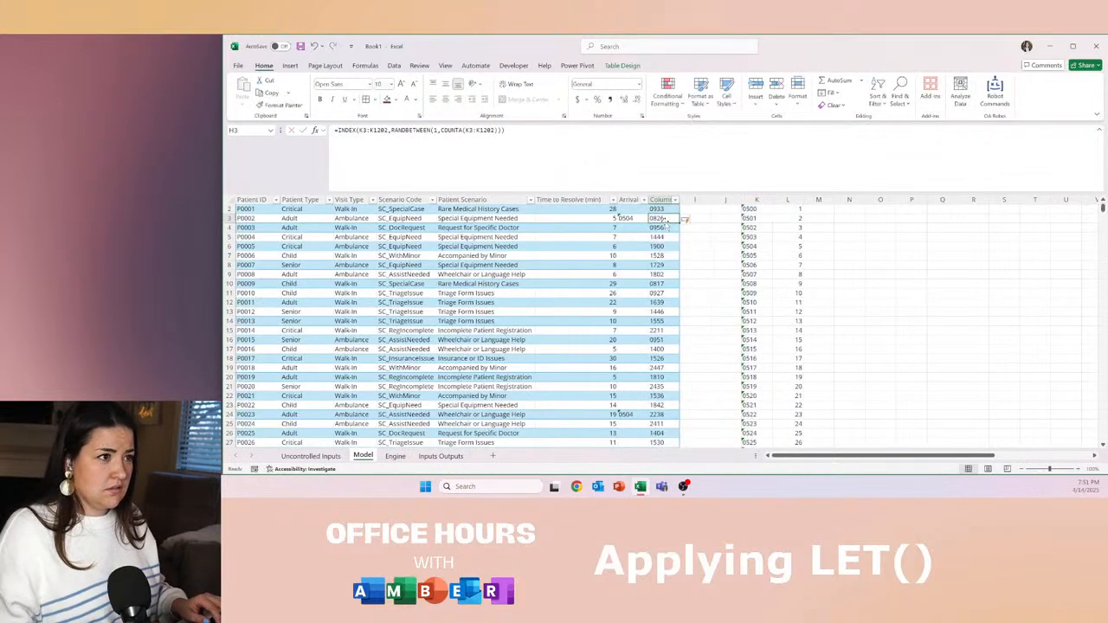
- Replace the random time formulas in table column H with their static values
{"action": "left_click", "coordinate": [664, 219]}
{"action": "key", "text": "ctrl+c"}
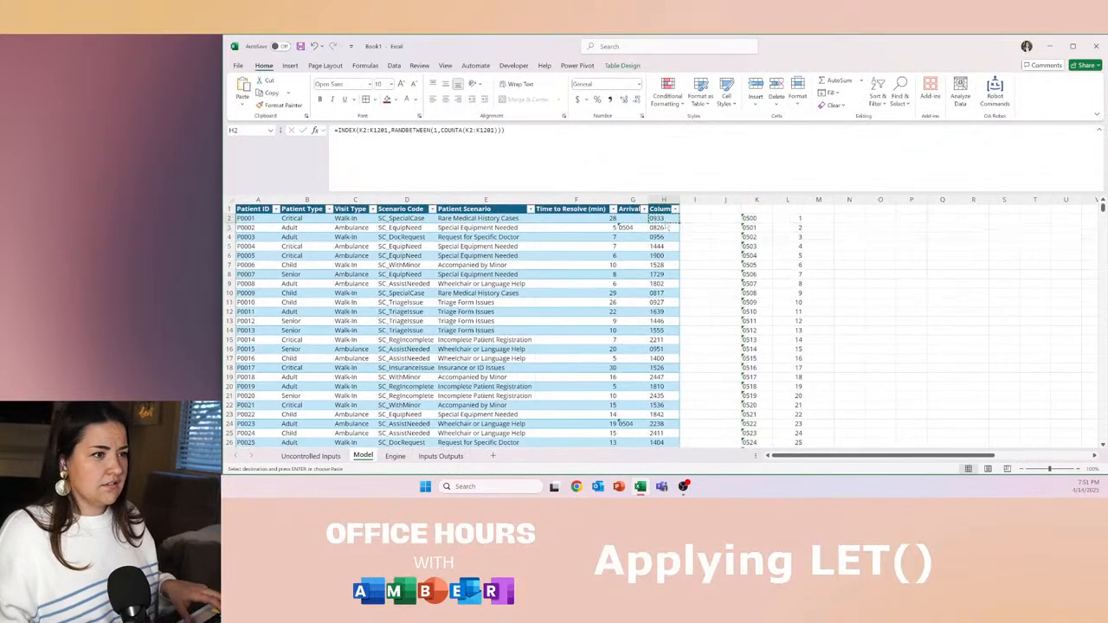
{"action": "key", "text": "ctrl+shift+Down"}
{"action": "key", "text": "ctrl+shift+v"}
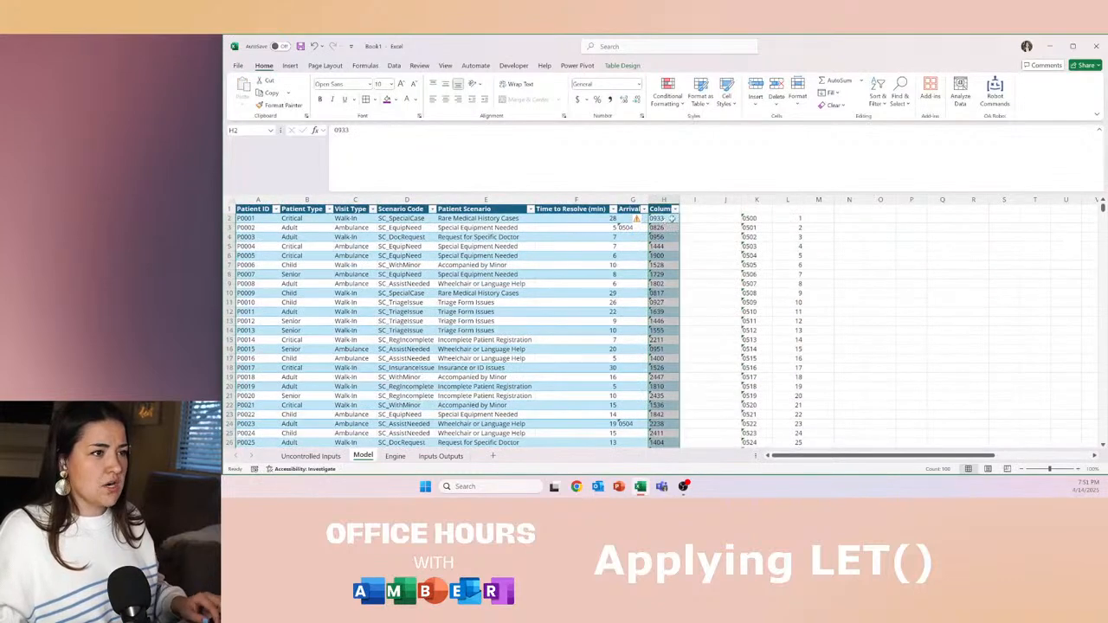
- Delete the helper time list and its numbering in columns K and L
{"action": "left_click", "coordinate": [665, 227]}
{"action": "left_click", "coordinate": [757, 200]}
{"action": "right_click", "coordinate": [781, 231]}
{"action": "left_click", "coordinate": [827, 342]}
- Copy the "Arrival to lobby" header from G1 onto the random times column header in H1
{"action": "left_click", "coordinate": [631, 218]}
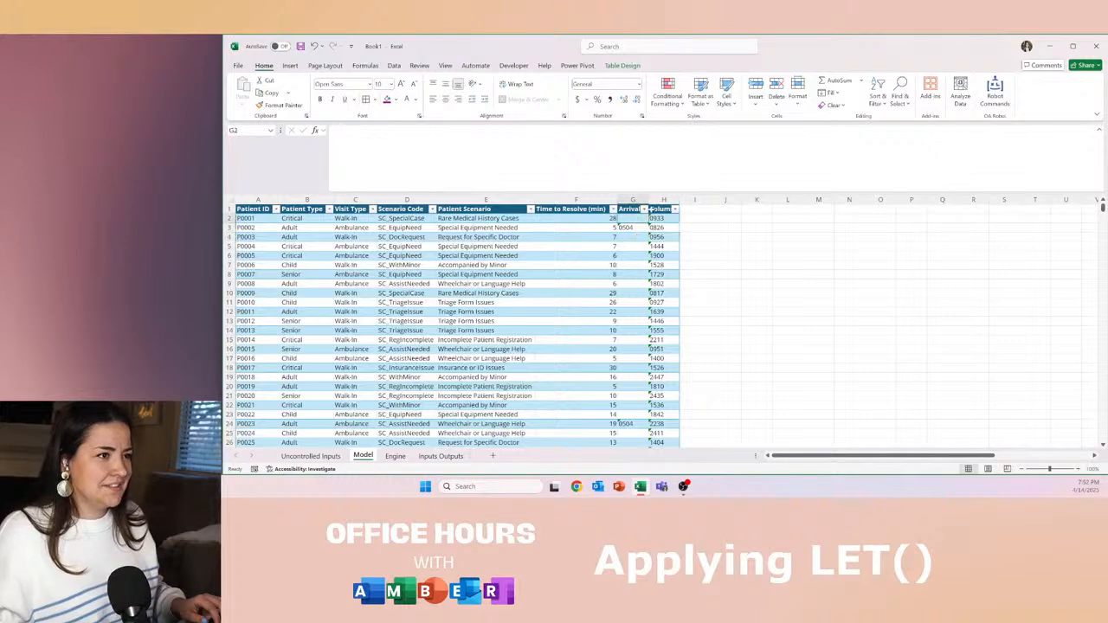
{"action": "left_click", "coordinate": [632, 206]}
{"action": "left_click", "coordinate": [633, 206]}
{"action": "left_click", "coordinate": [632, 209]}
{"action": "key", "text": "ctrl+c"}
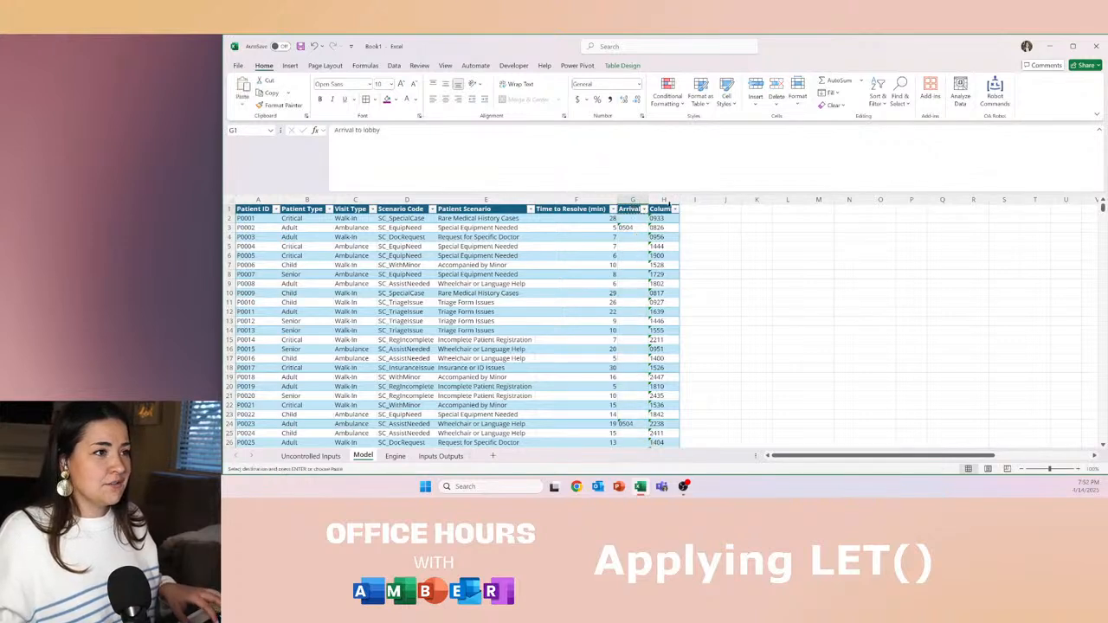
{"action": "left_click", "coordinate": [658, 207]}
{"action": "key", "text": "ctrl+v"}
{"action": "key", "text": "ctrl+z"}
{"action": "left_click", "coordinate": [658, 208]}
{"action": "key", "text": "ctrl+v"}
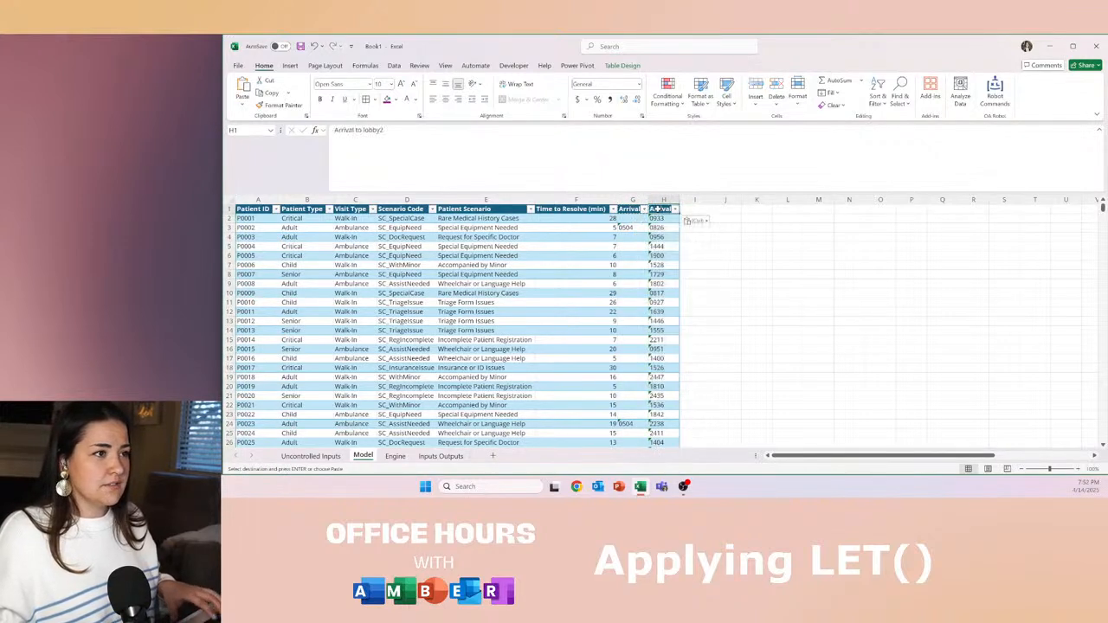
- Delete the old, mostly empty arrival column G from the patient table
{"action": "left_click", "coordinate": [633, 200]}
{"action": "right_click", "coordinate": [632, 199]}
{"action": "left_click", "coordinate": [675, 296]}
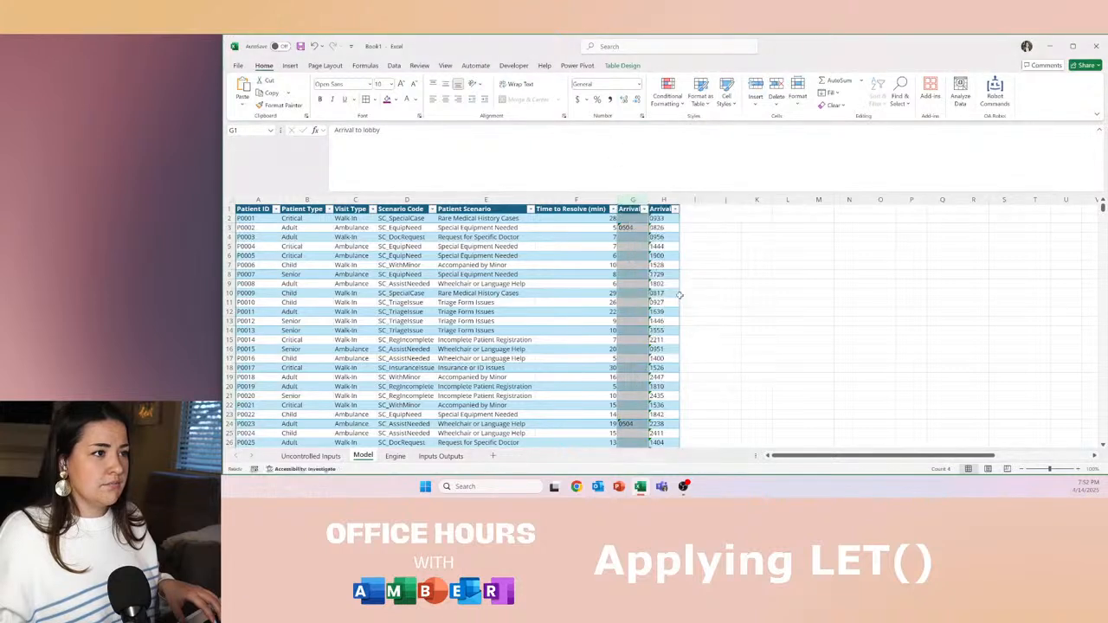
{"action": "left_click", "coordinate": [663, 263]}
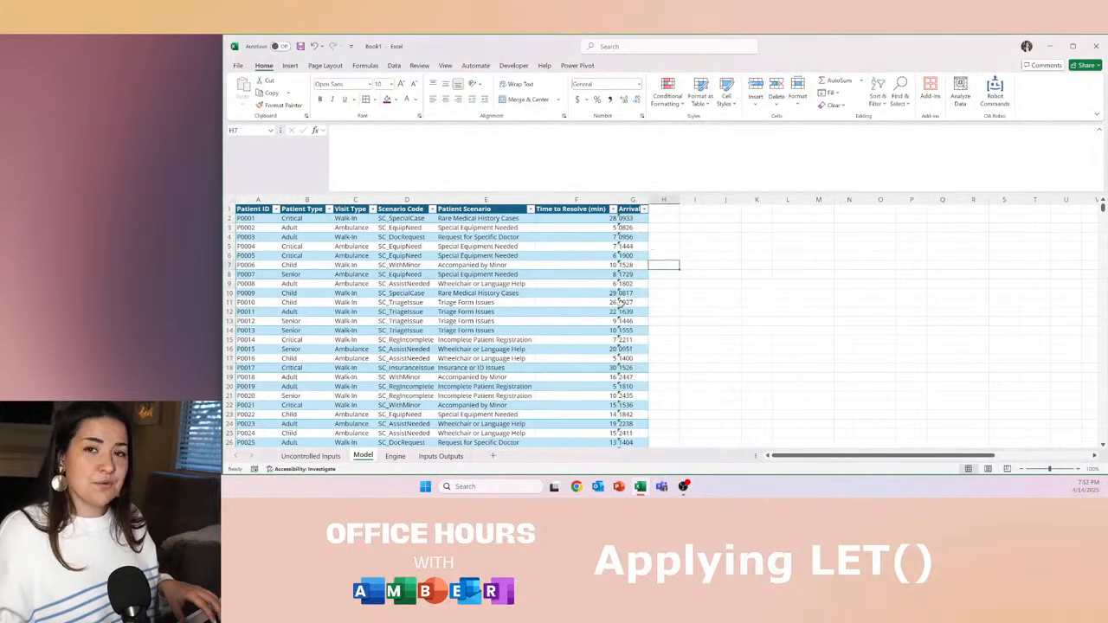
{"action": "left_click", "coordinate": [632, 256]}
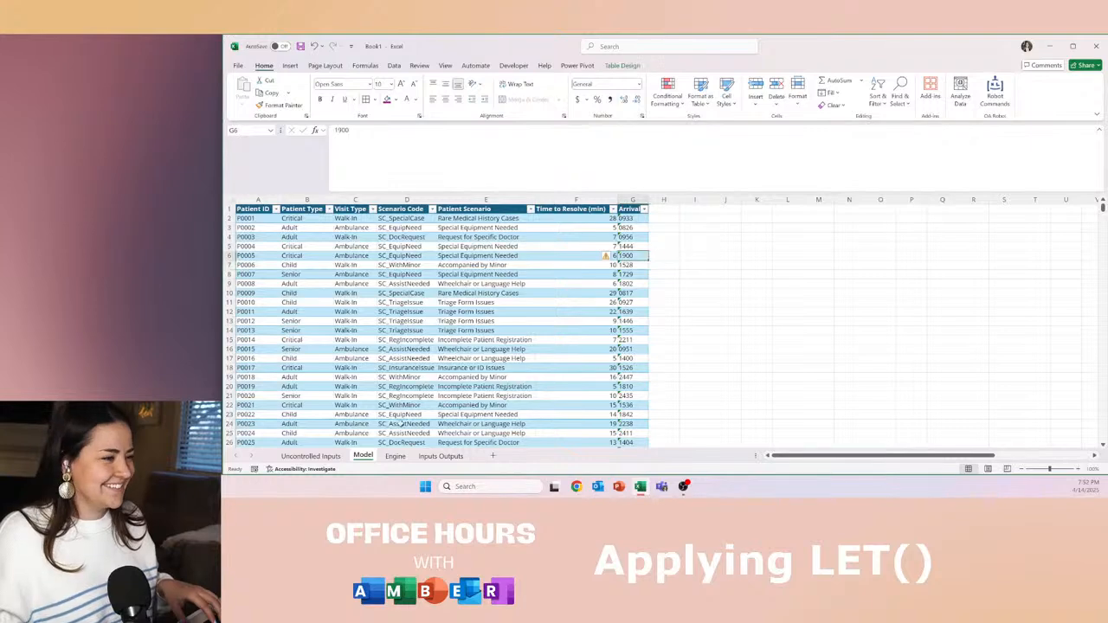
- Format the Engine sheet's header row B3:L3 with a purple fill, bold white text and centred alignment
{"action": "left_click", "coordinate": [395, 457]}
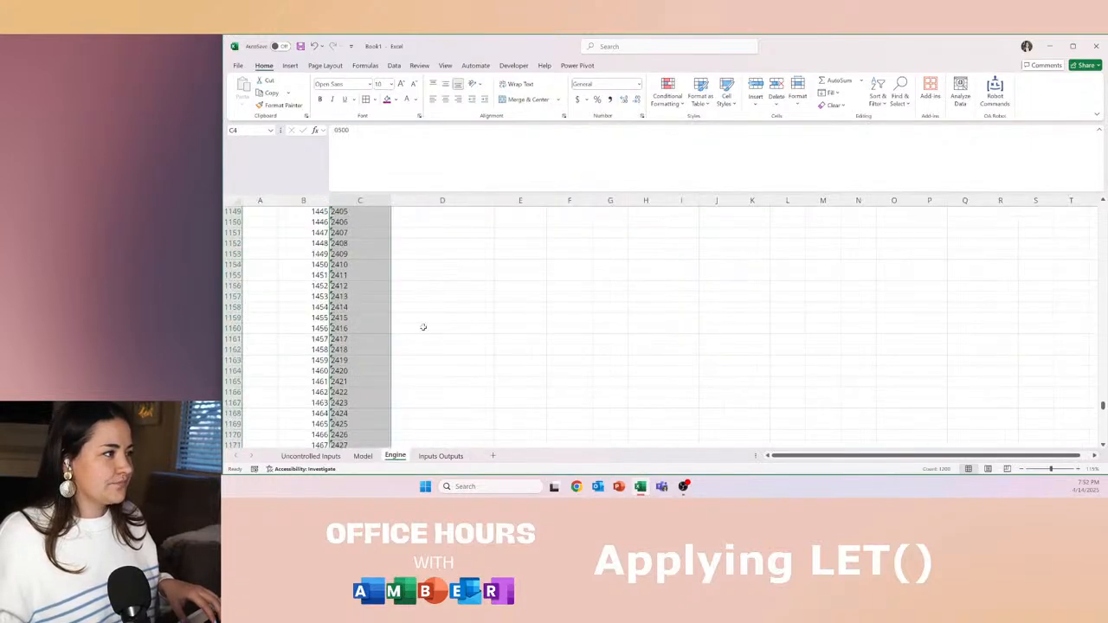
{"action": "left_click_drag", "start_coordinate": [421, 307], "coordinate": [414, 293]}
{"action": "key", "text": "ctrl+Up"}
{"action": "scroll", "coordinate": [414, 289], "scroll_direction": "up", "scroll_amount": 1}
{"action": "key", "text": "Left"}
{"action": "key", "text": "Left"}
{"action": "key", "text": "ctrl+shift+Right"}
{"action": "key", "text": "shift+Right"}
{"action": "key", "text": "shift+Right"}
{"action": "key", "text": "shift+Right"}
{"action": "key", "text": "shift+Right"}
{"action": "key", "text": "shift+Right"}
{"action": "key", "text": "shift+Right"}
{"action": "key", "text": "shift+Right"}
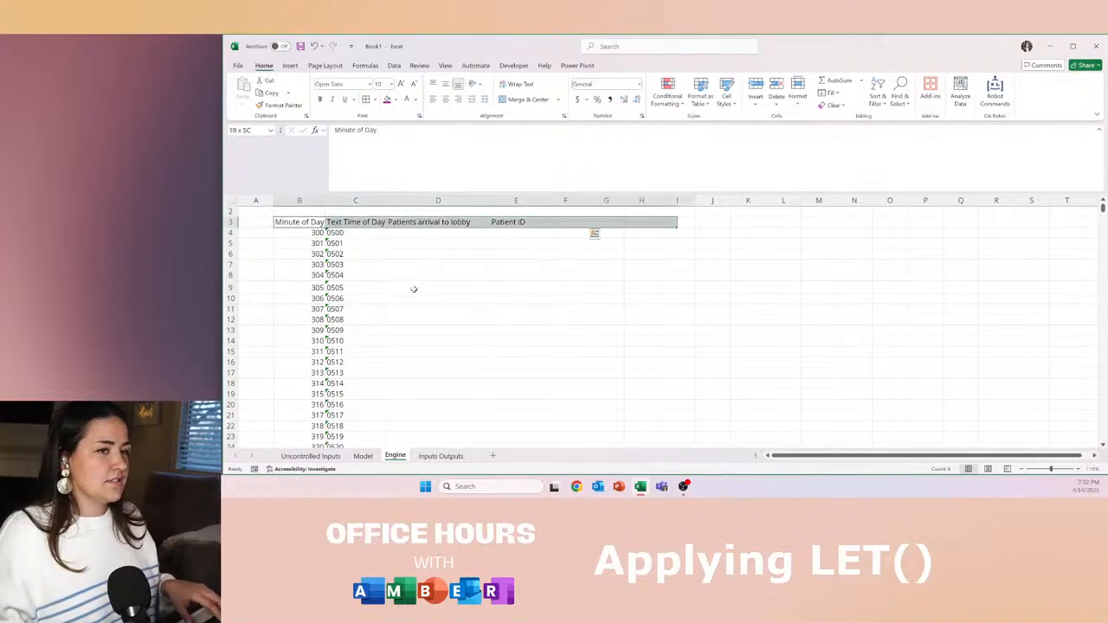
{"action": "left_click", "coordinate": [387, 99]}
{"action": "left_click", "coordinate": [407, 98]}
{"action": "key", "text": "ctrl+b"}
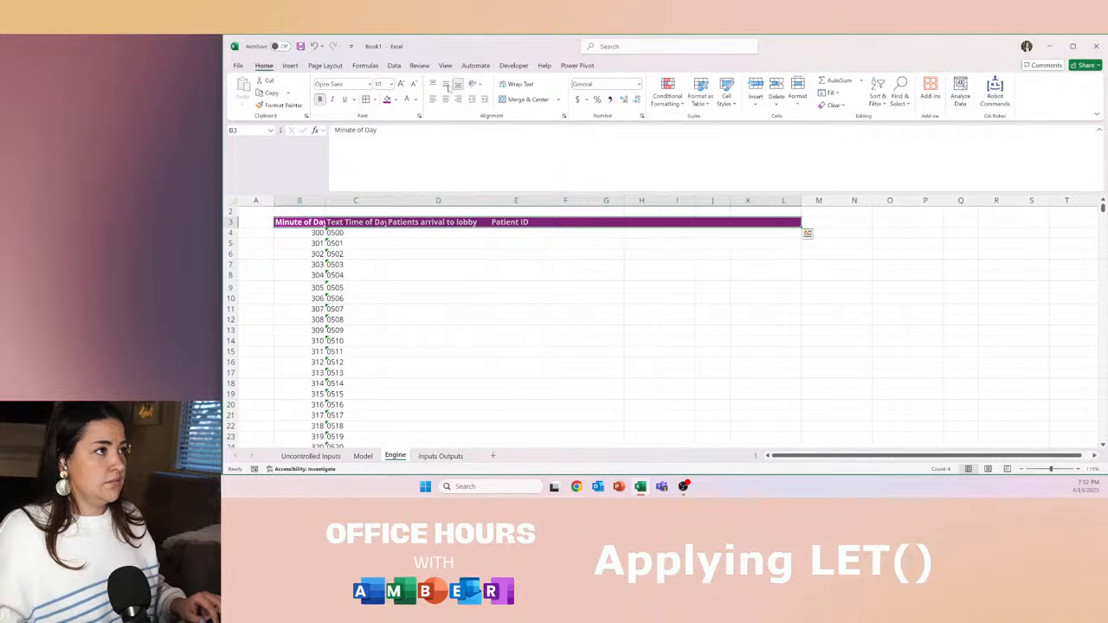
{"action": "left_click", "coordinate": [445, 98]}
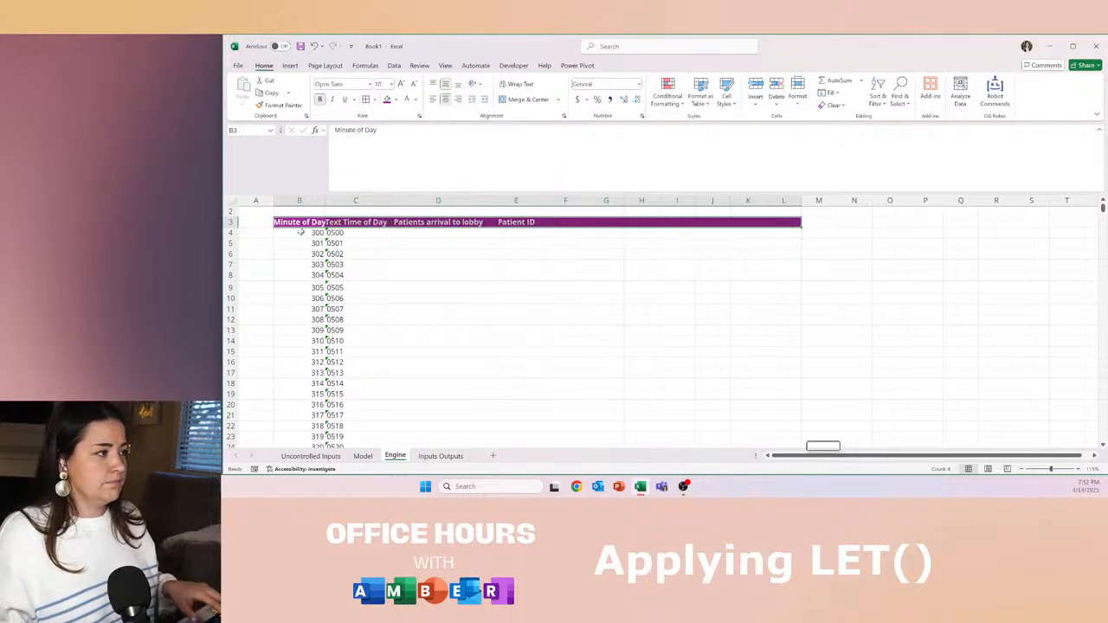
- Add borders to the Engine table in columns B:L and centre the Minute of Day and Text Time of Day columns
{"action": "key", "text": "ctrl+shift+Down"}
{"action": "key", "text": "ctrl+BackSpace"}
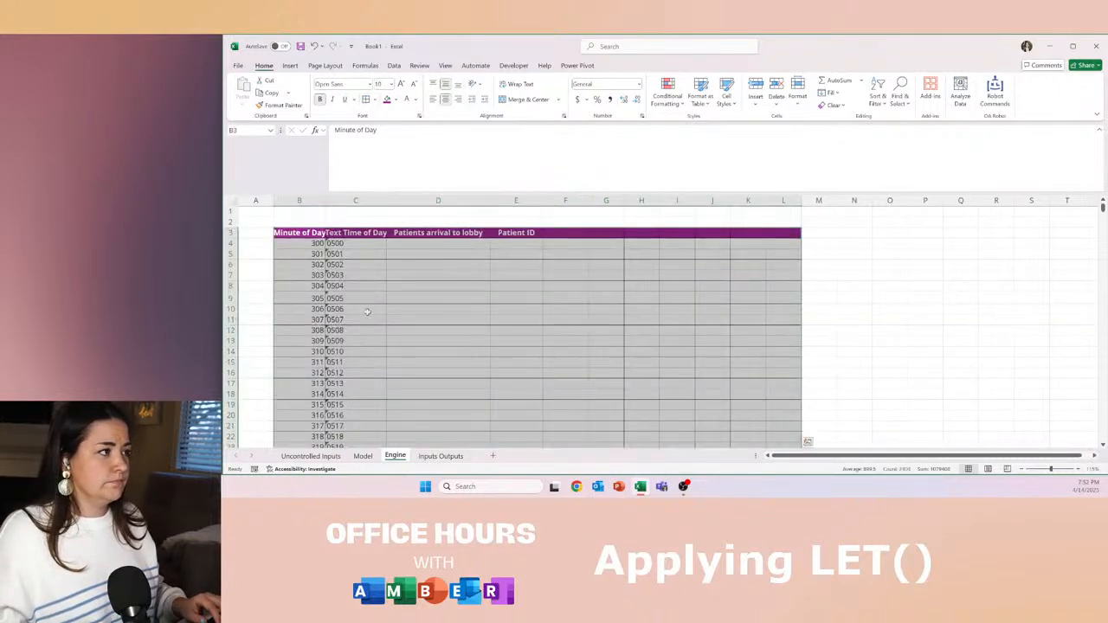
{"action": "left_click_drag", "start_coordinate": [307, 199], "coordinate": [359, 200]}
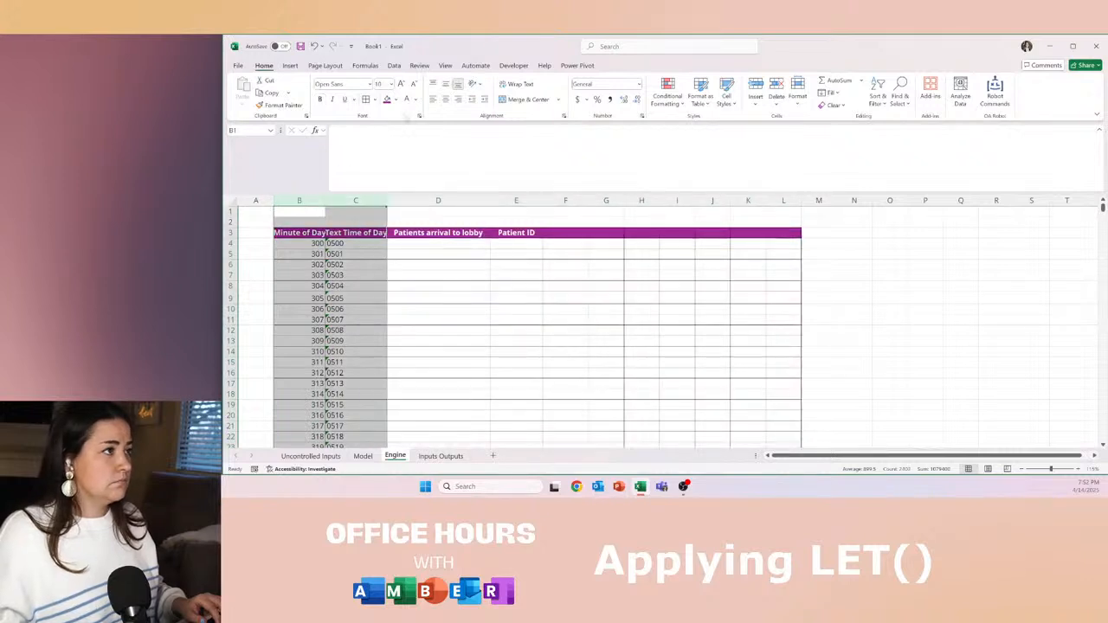
{"action": "left_click", "coordinate": [445, 100]}
{"action": "left_click", "coordinate": [438, 243]}
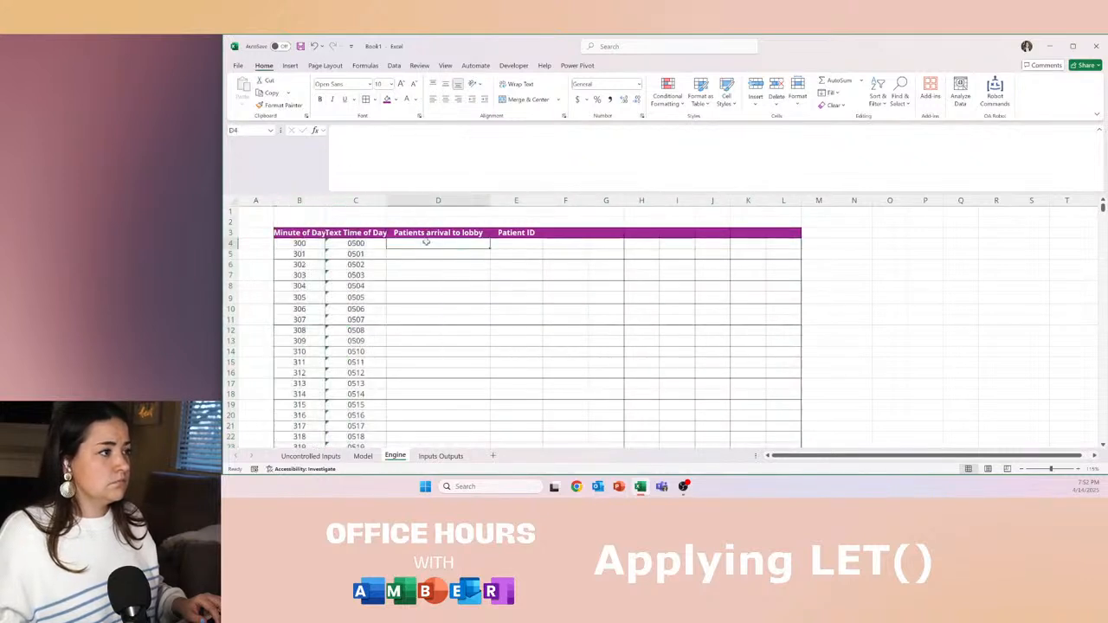
{"action": "type", "text": "="}
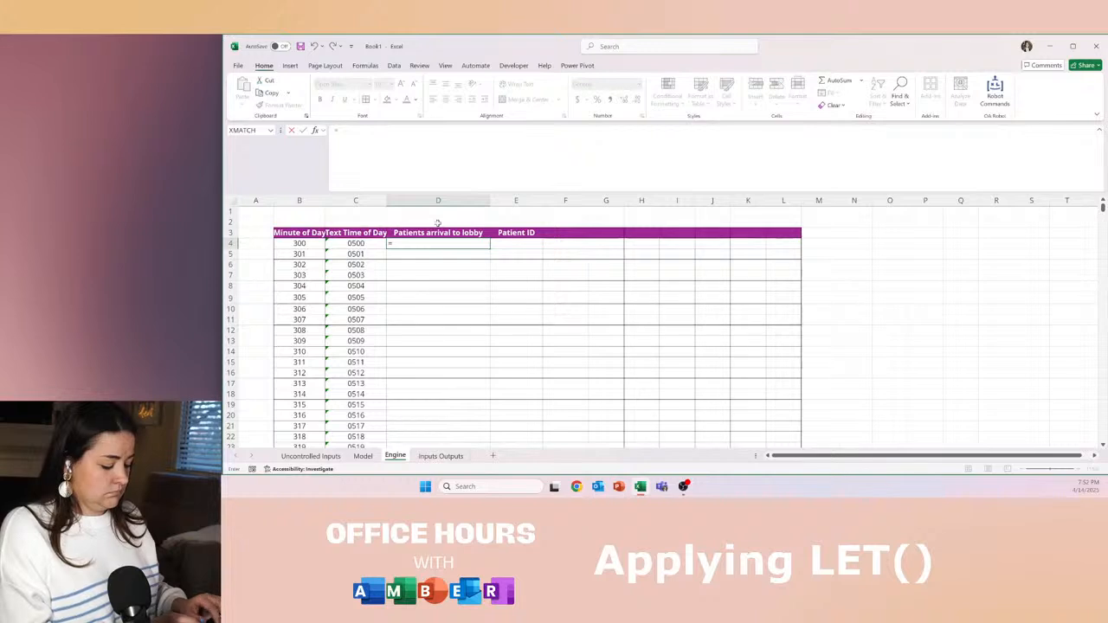
{"action": "type", "text": "countifs("}
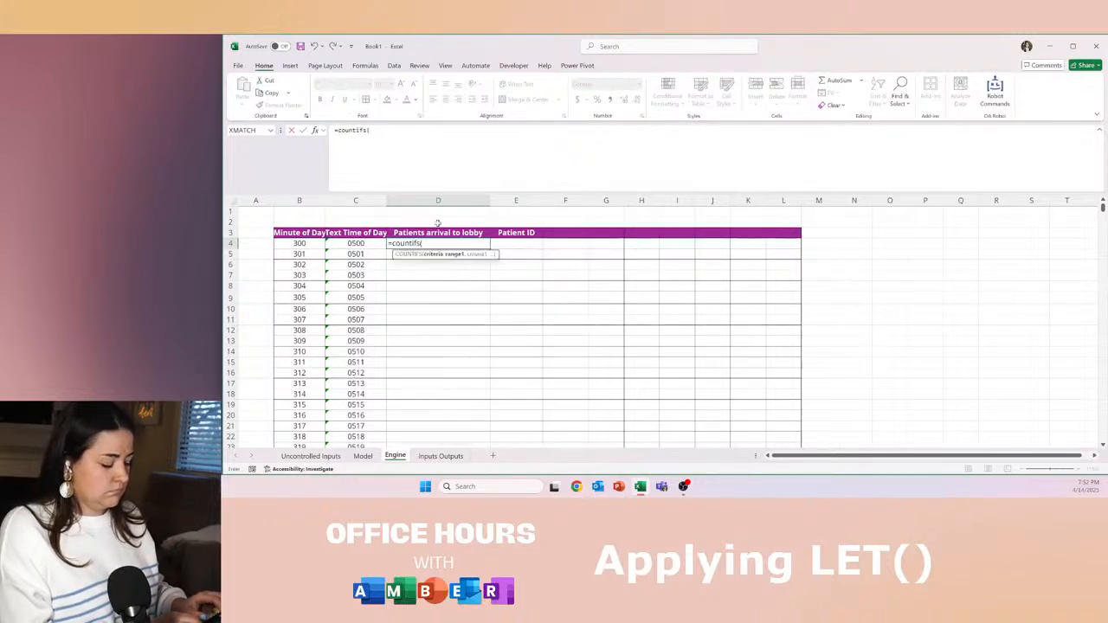
{"action": "key", "text": "Escape"}
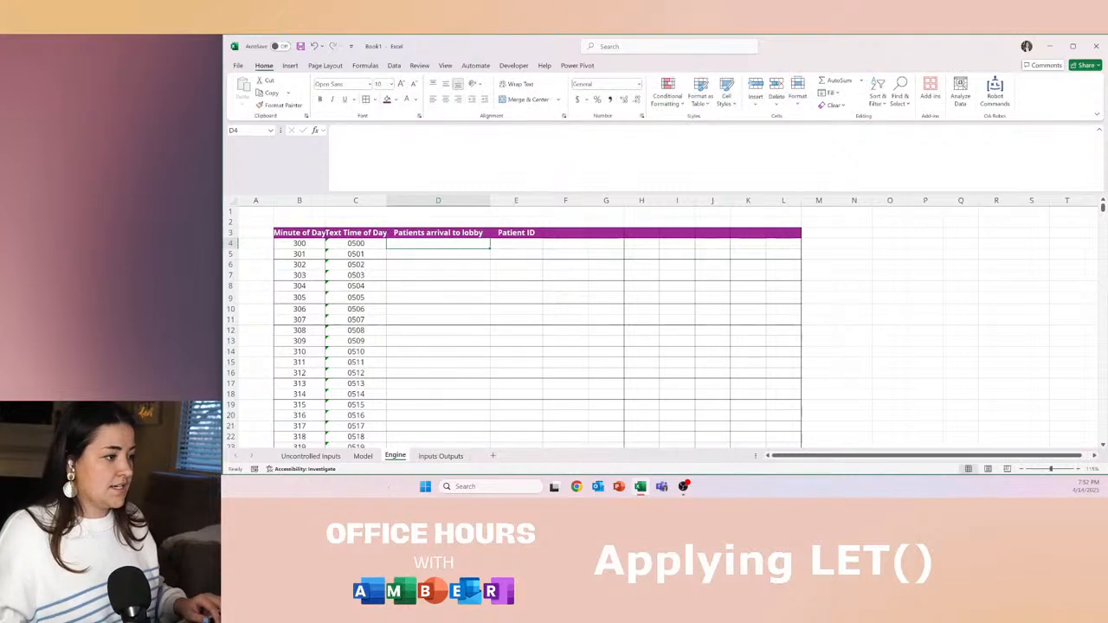
- Name the patient table on the Model sheet "model"
{"action": "left_click", "coordinate": [363, 457]}
{"action": "left_click", "coordinate": [624, 65]}
{"action": "left_click", "coordinate": [260, 92]}
{"action": "type", "text": "model"}
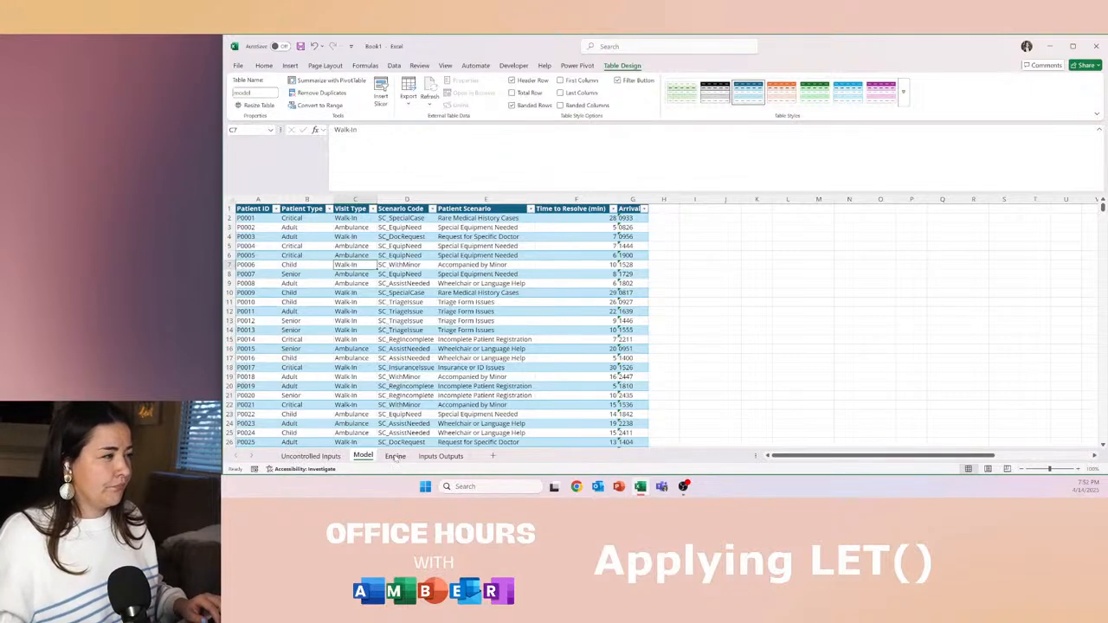
{"action": "left_click", "coordinate": [395, 457]}
{"action": "type", "text": "=countifs(model[Arr"}
{"action": "key", "text": "Tab"}
{"action": "key", "text": "Escape"}
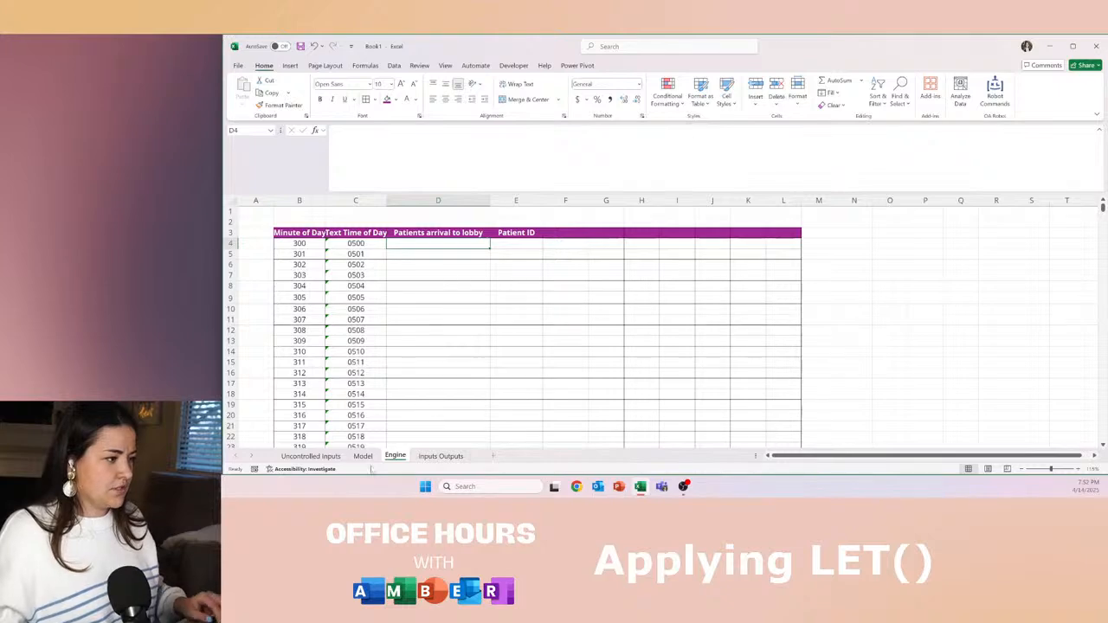
- Rename the header in G1 on the Model sheet to "Arrival to lobby" and return to the Engine sheet
{"action": "left_click", "coordinate": [363, 456]}
{"action": "left_click", "coordinate": [624, 209]}
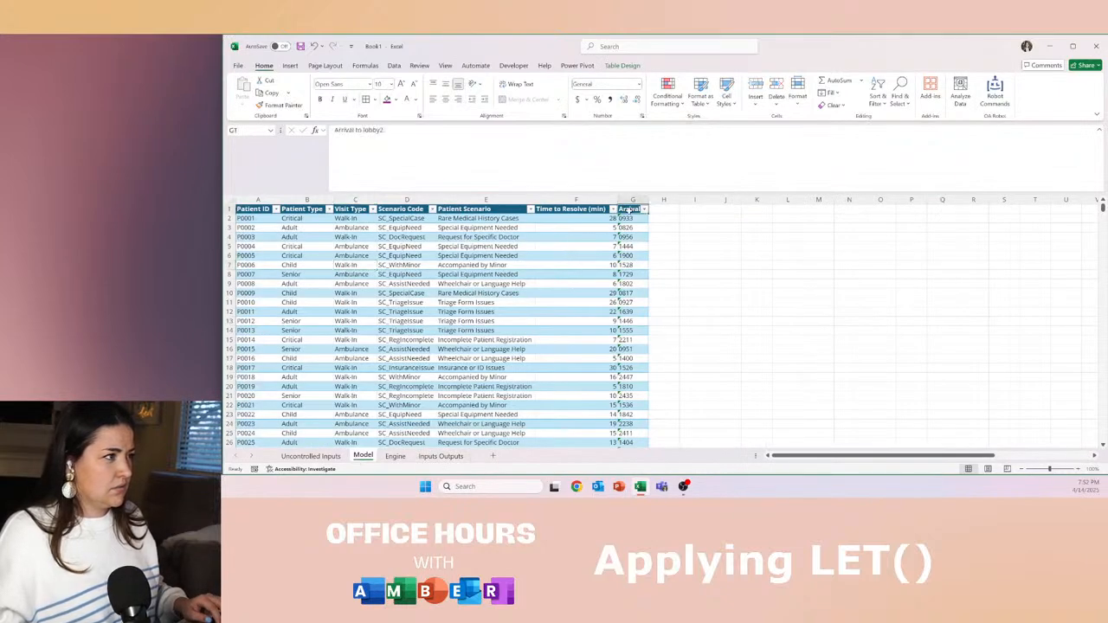
{"action": "left_click", "coordinate": [538, 168]}
{"action": "key", "text": "BackSpace"}
{"action": "key", "text": "Return"}
{"action": "key", "text": "Up"}
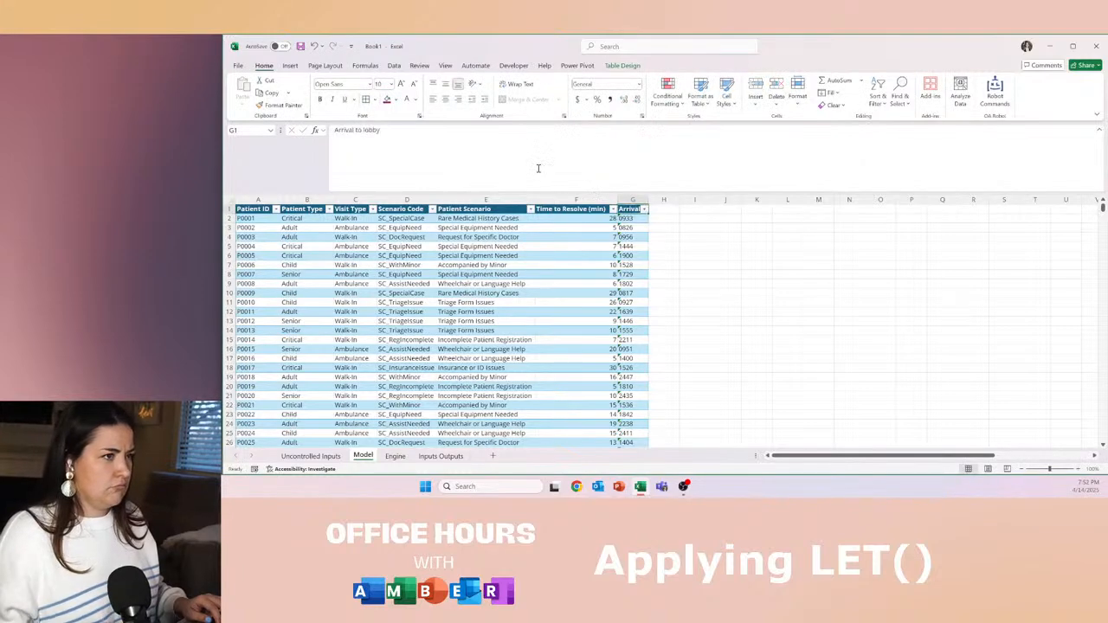
{"action": "left_click", "coordinate": [395, 456]}
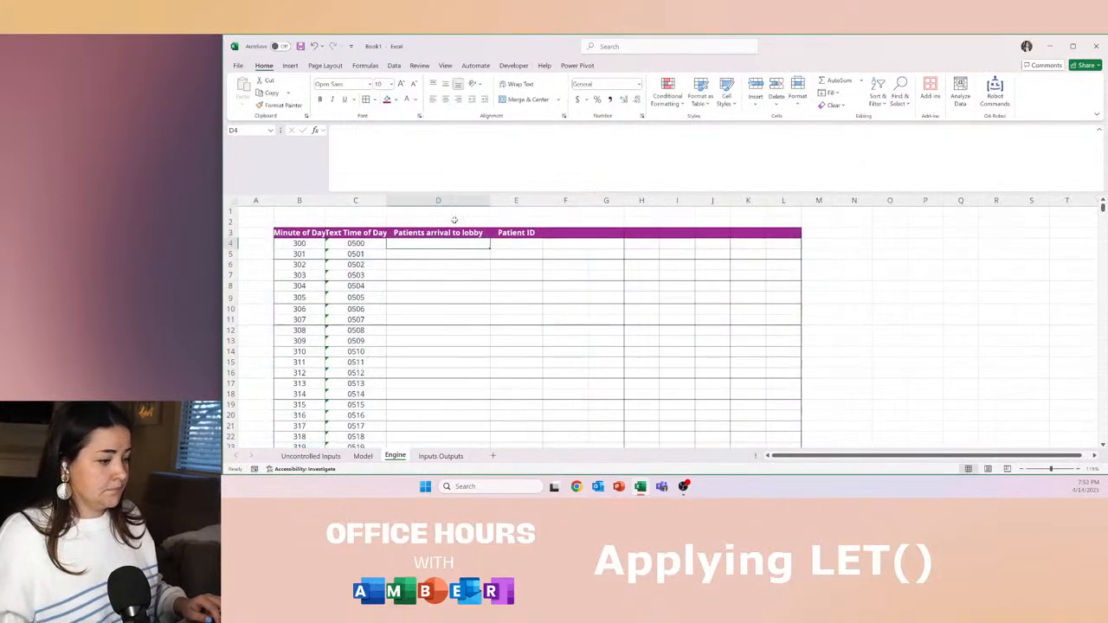
- Enter =COUNTIFS(model[Arrival to lobby],C4) in cell D4 of the Engine sheet
{"action": "type", "text": "=countifs(ar"}
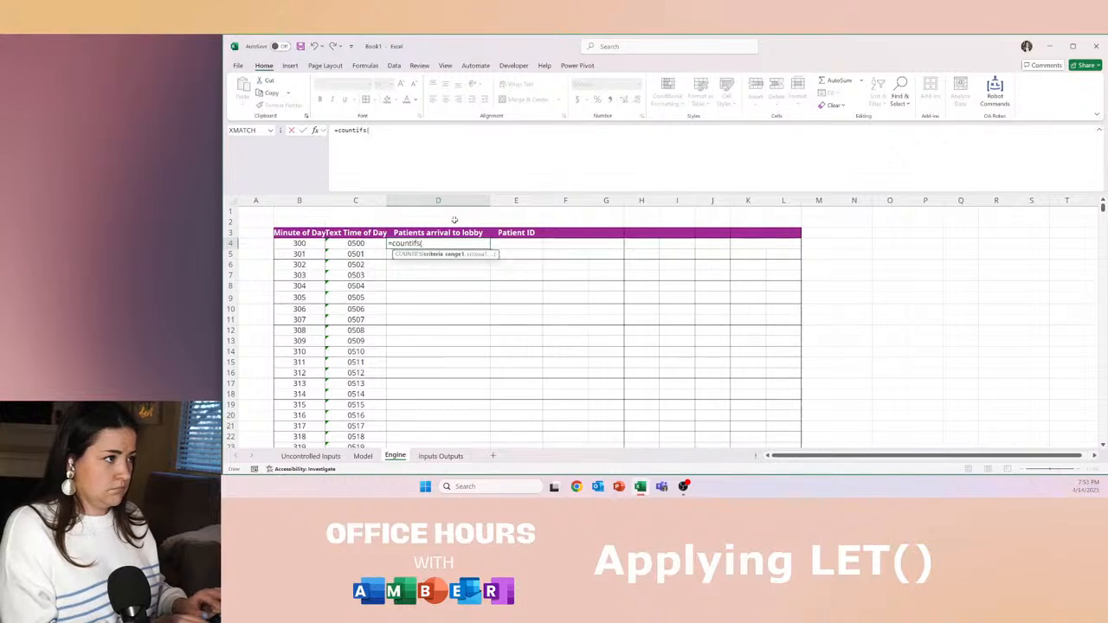
{"action": "key", "text": "BackSpace"}
{"action": "key", "text": "BackSpace"}
{"action": "key", "text": "BackSpace"}
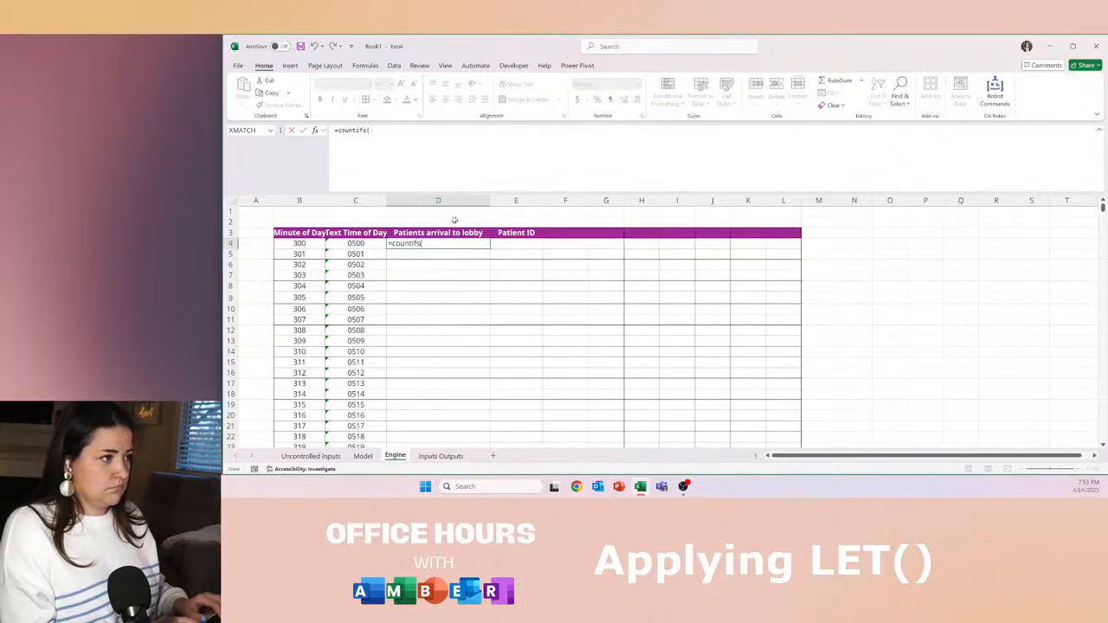
{"action": "type", "text": "("}
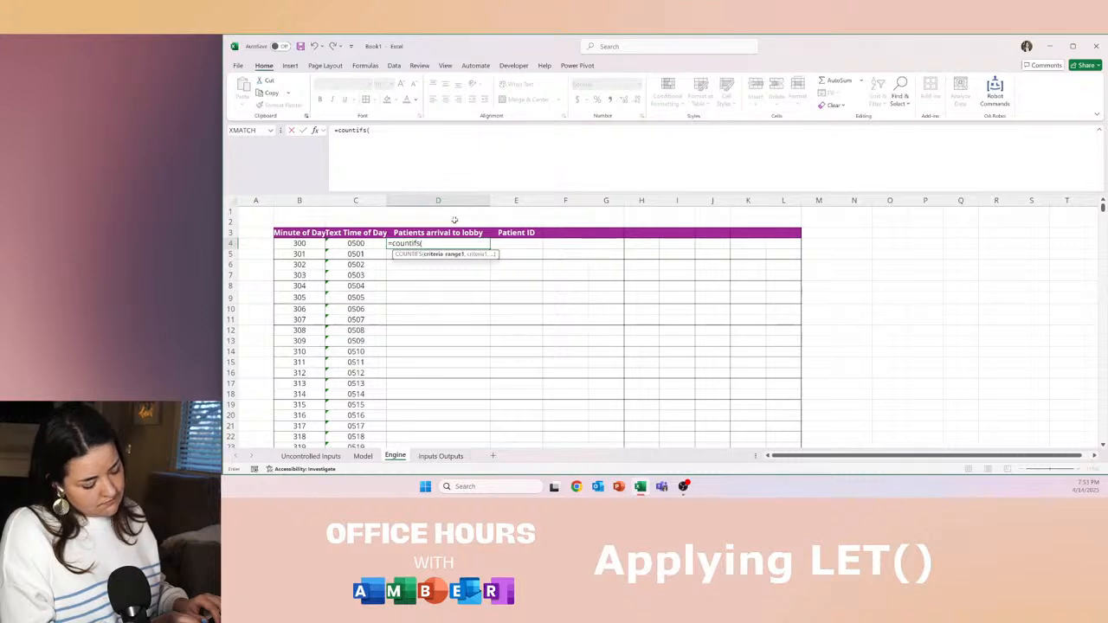
{"action": "type", "text": "model[arr"}
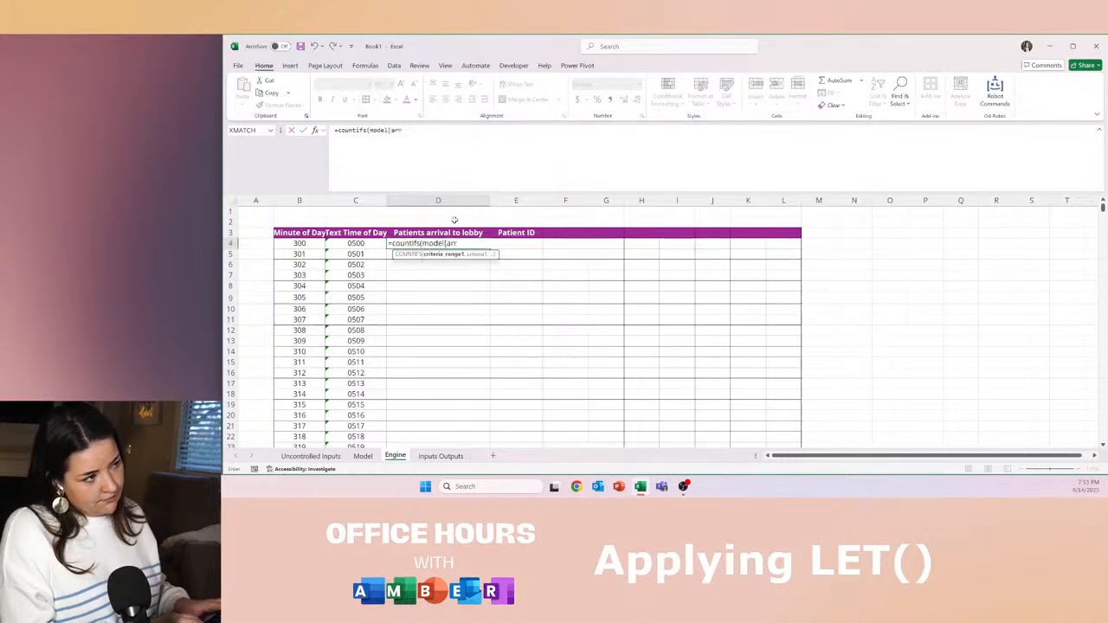
{"action": "key", "text": "Tab"}
{"action": "type", "text": "],"}
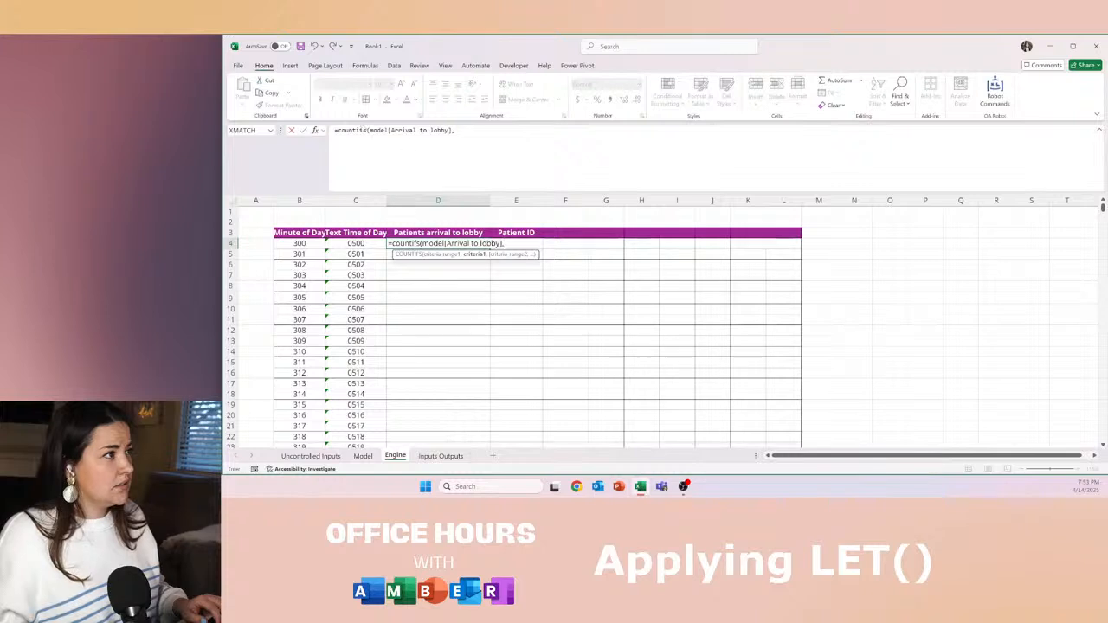
{"action": "left_click", "coordinate": [372, 130]}
{"action": "left_click", "coordinate": [459, 130]}
{"action": "left_click", "coordinate": [374, 246]}
{"action": "key", "text": "ctrl+Return"}
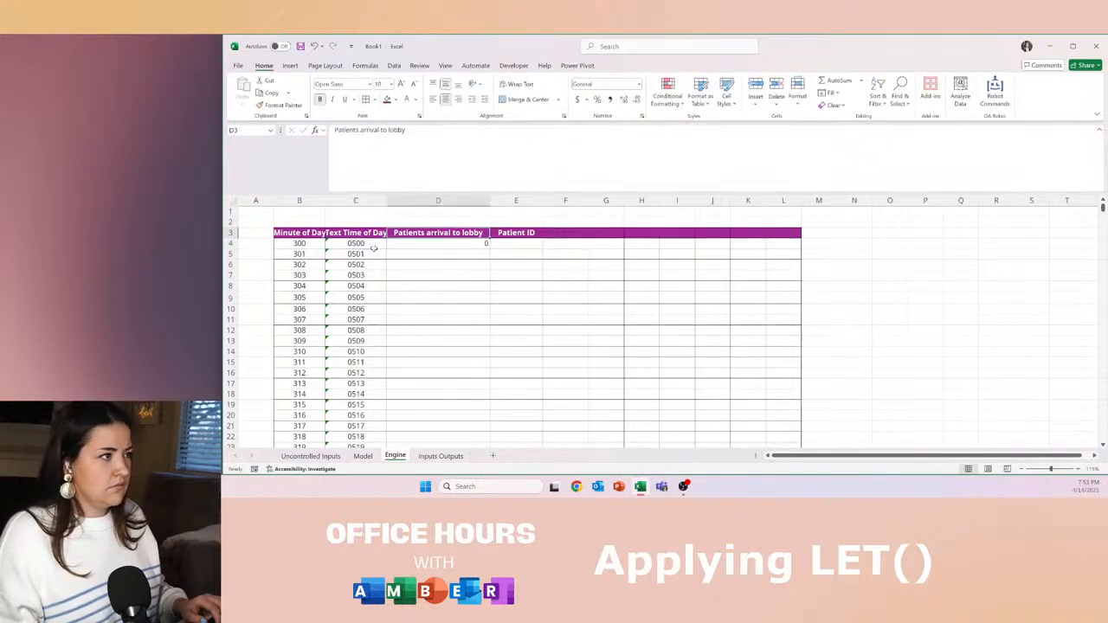
- Try to copy the COUNTIFS formula in D4 down the Patients arrival to lobby column and undo it
{"action": "left_click", "coordinate": [374, 246]}
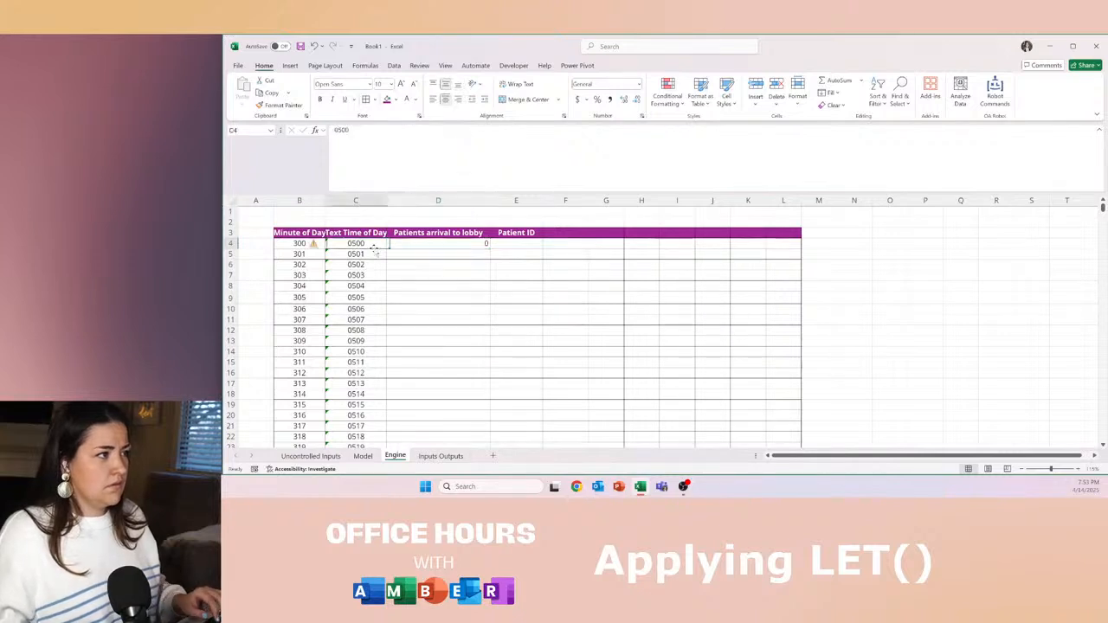
{"action": "left_click", "coordinate": [423, 240]}
{"action": "key", "text": "ctrl+c"}
{"action": "key", "text": "Left"}
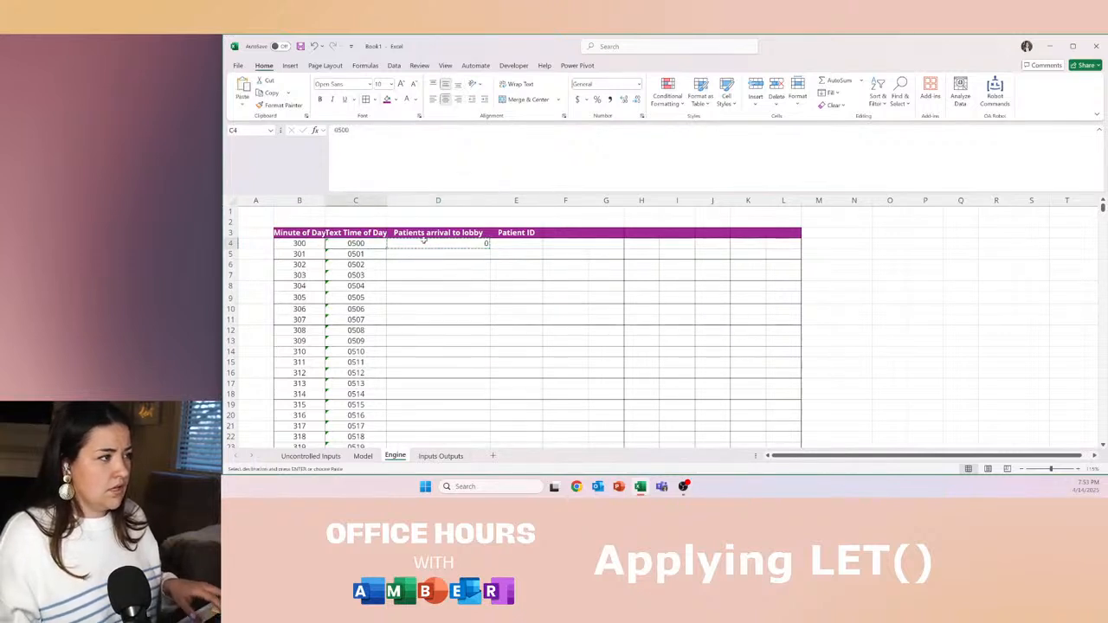
{"action": "key", "text": "ctrl+Down"}
{"action": "key", "text": "Right"}
{"action": "key", "text": "ctrl+shift+Up"}
{"action": "key", "text": "ctrl+v"}
{"action": "key", "text": "ctrl+Up"}
{"action": "key", "text": "ctrl+Down"}
{"action": "key", "text": "ctrl+z"}
- Replace the value in B5 of the Minute of Day column with a formula referencing B4
{"action": "key", "text": "ctrl+Up"}
{"action": "key", "text": "Left"}
{"action": "key", "text": "Down"}
{"action": "key", "text": "ctrl+Home"}
{"action": "key", "text": "Down"}
{"action": "key", "text": "Down"}
{"action": "key", "text": "Right"}
{"action": "key", "text": "Down"}
{"action": "key", "text": "Down"}
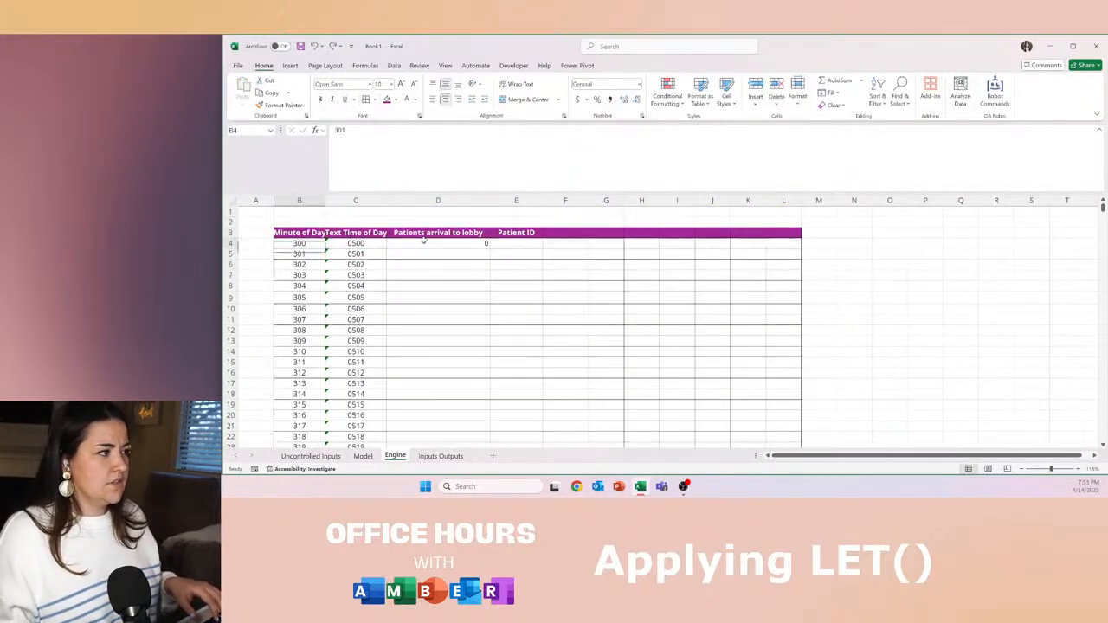
{"action": "type", "text": "=B4+"}
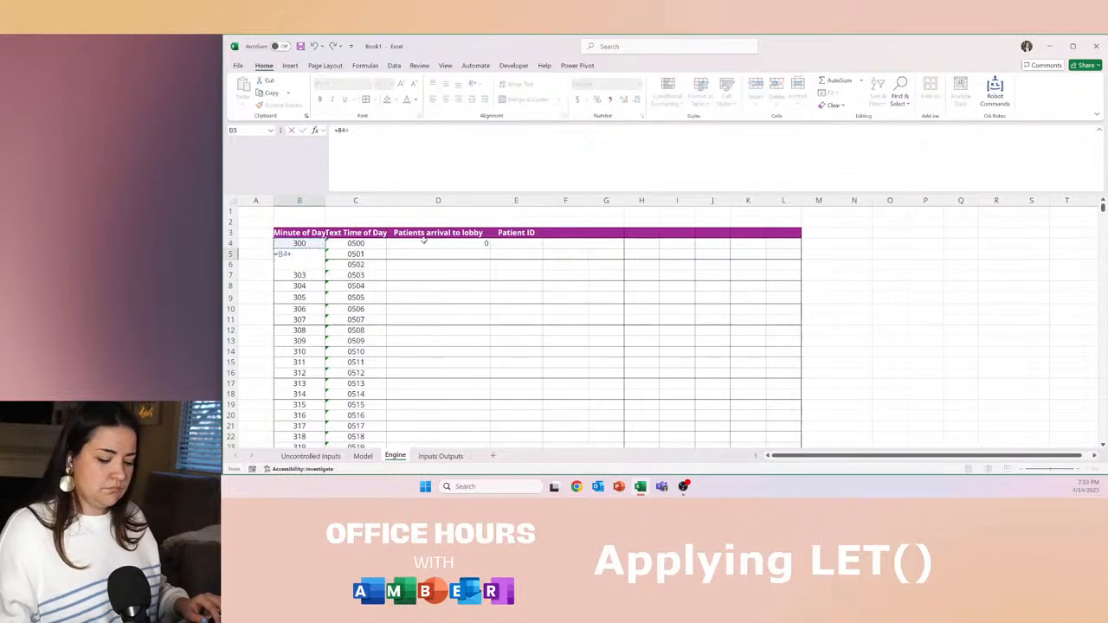
{"action": "key", "text": "Return"}
{"action": "key", "text": "Return"}
{"action": "key", "text": "Up"}
{"action": "type", "text": "=sequn"}
{"action": "key", "text": "BackSpace"}
{"action": "type", "text": "ence("}
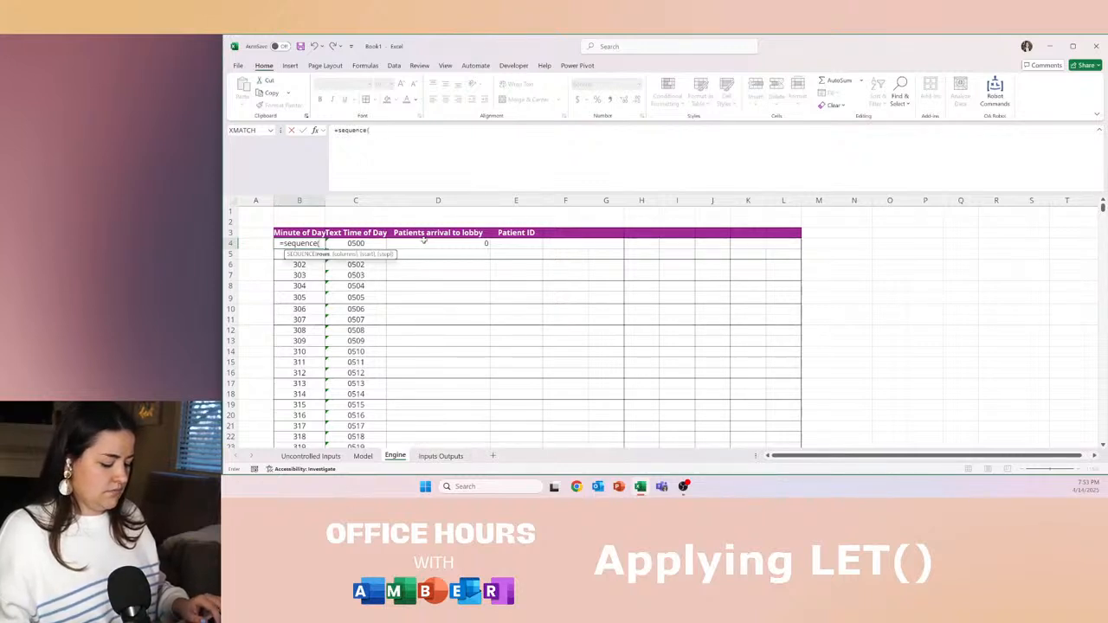
{"action": "key", "text": "ctrl+Down"}
{"action": "key", "text": "Escape"}
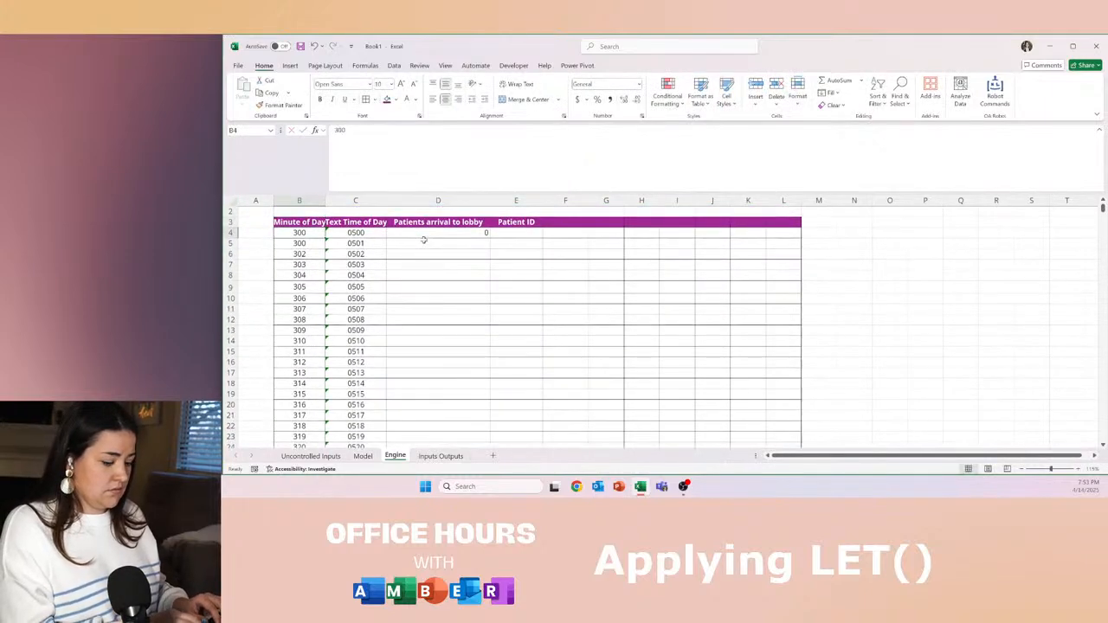
{"action": "type", "text": "=sequence("}
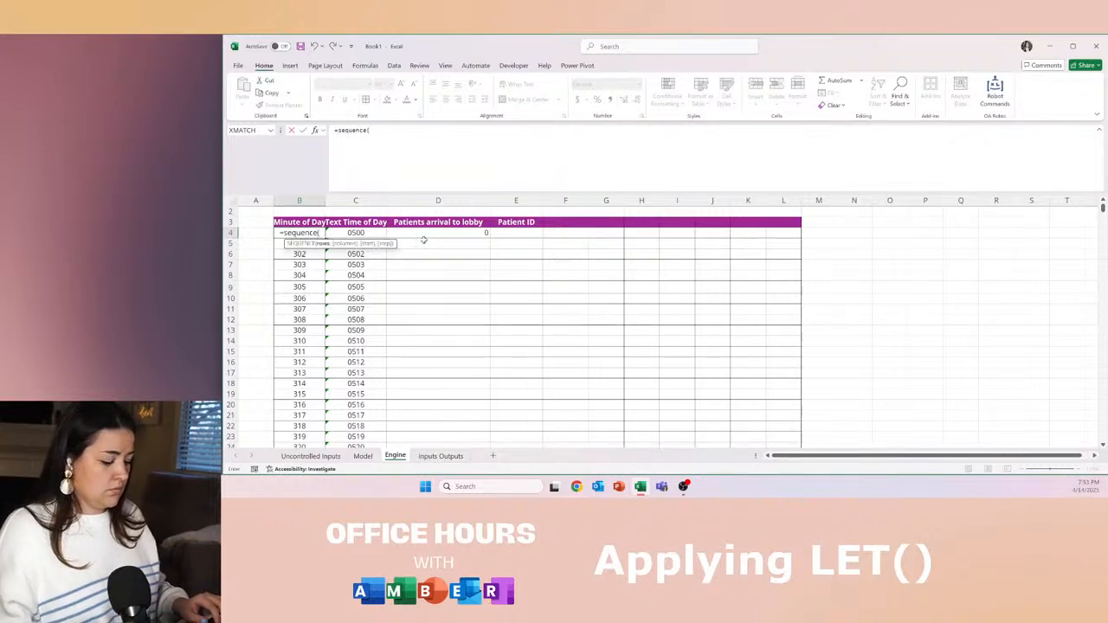
{"action": "key", "text": "Escape"}
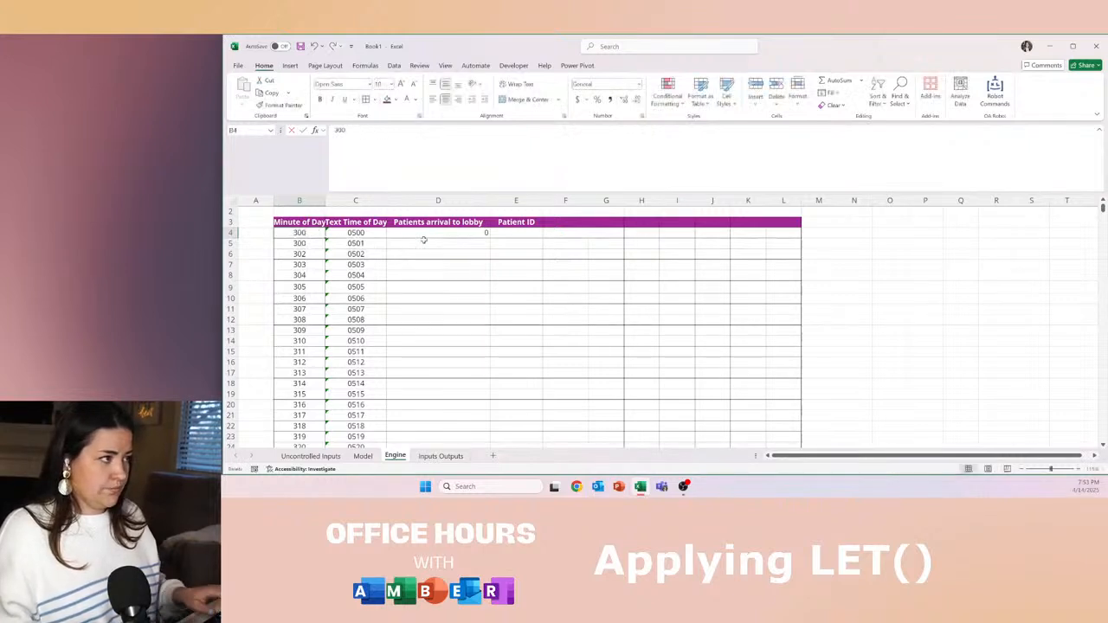
{"action": "key", "text": "ctrl+shift+Down"}
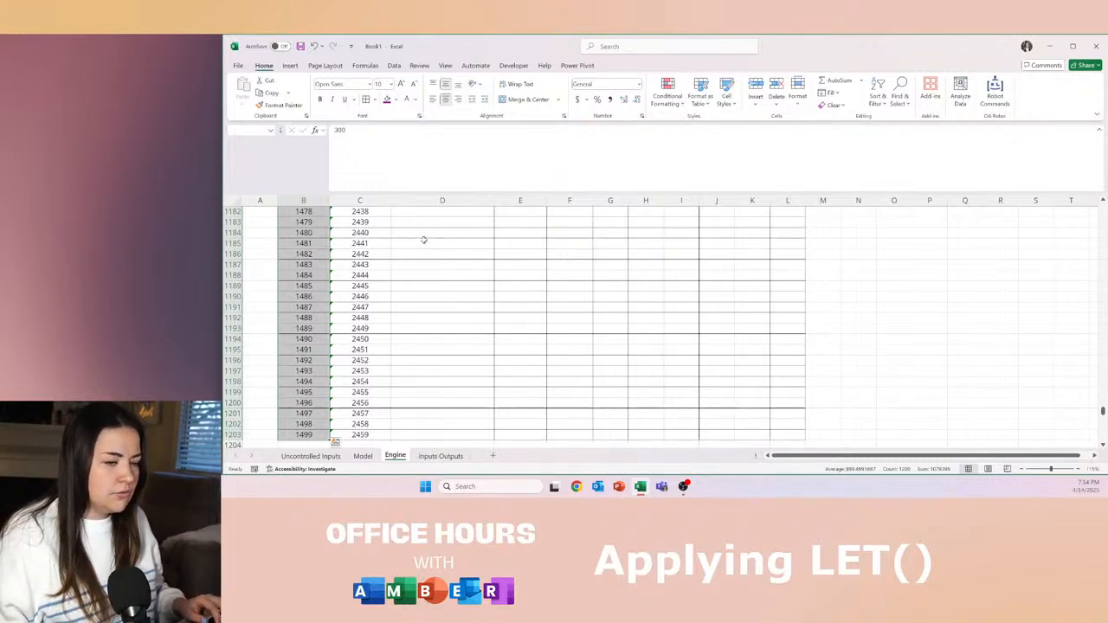
{"action": "type", "text": "=Sequence("}
{"action": "key", "text": "End"}
{"action": "key", "text": "Down"}
{"action": "type", "text": ","}
{"action": "key", "text": "Escape"}
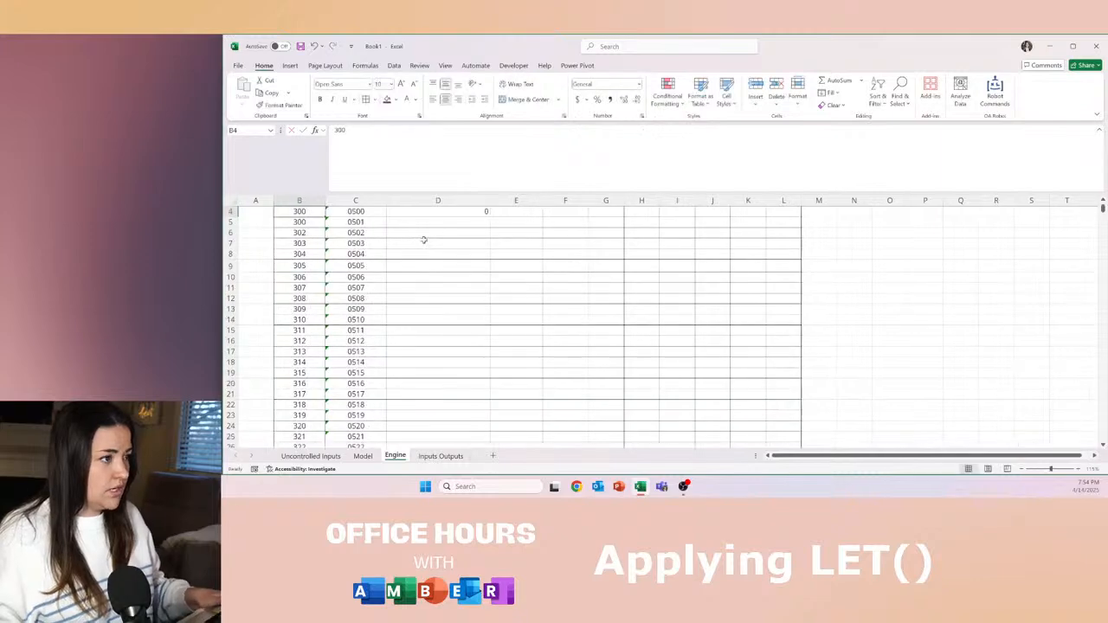
- Enter =SEQUENCE(1200,1,300,1) in cell B4 to generate the Minute of Day values
{"action": "scroll", "coordinate": [423, 240], "scroll_direction": "up", "scroll_amount": 1}
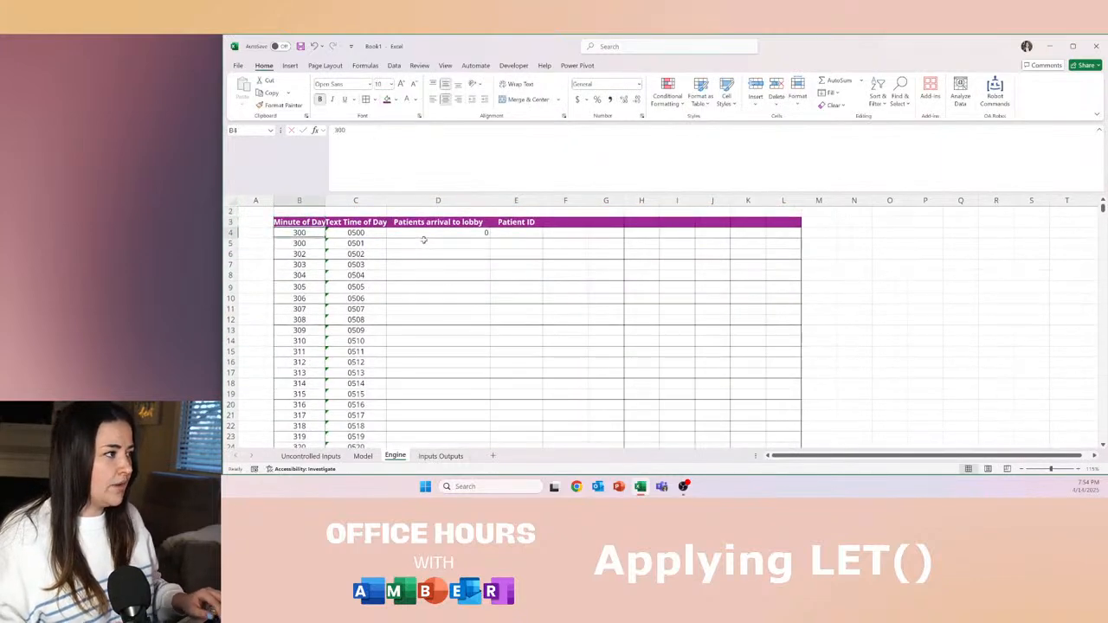
{"action": "type", "text": "="}
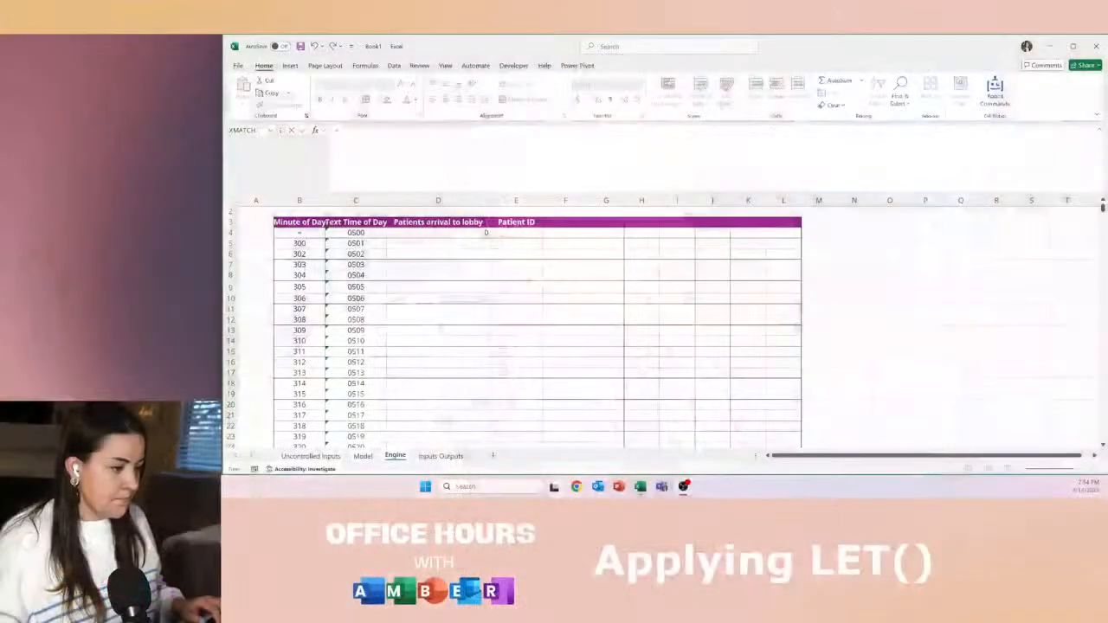
{"action": "type", "text": "="}
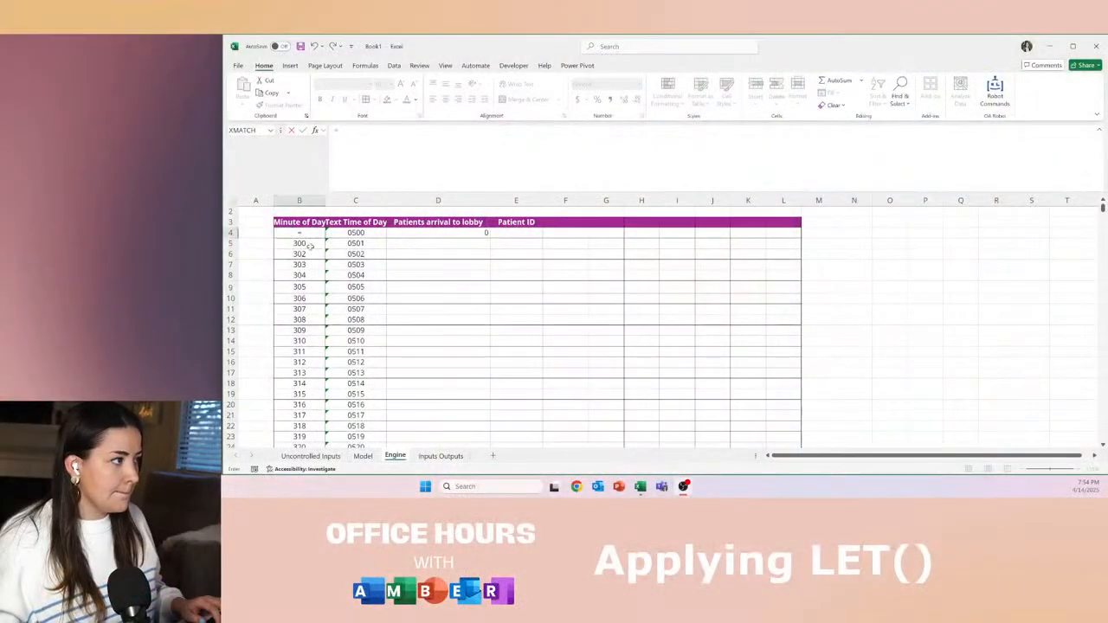
{"action": "type", "text": "sequen"}
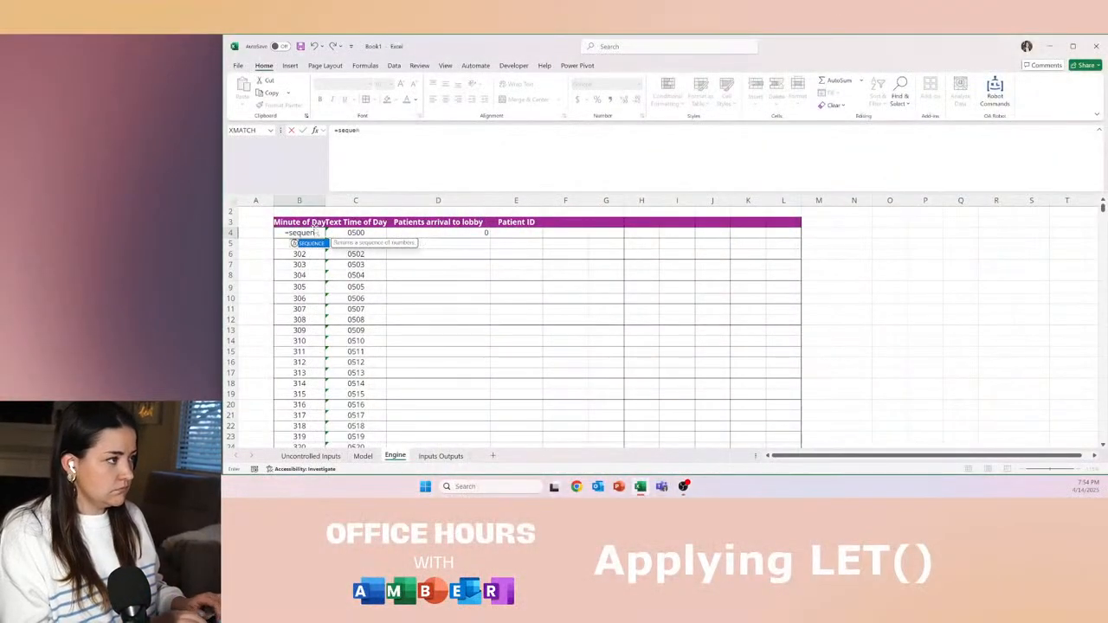
{"action": "type", "text": "ce(1200"}
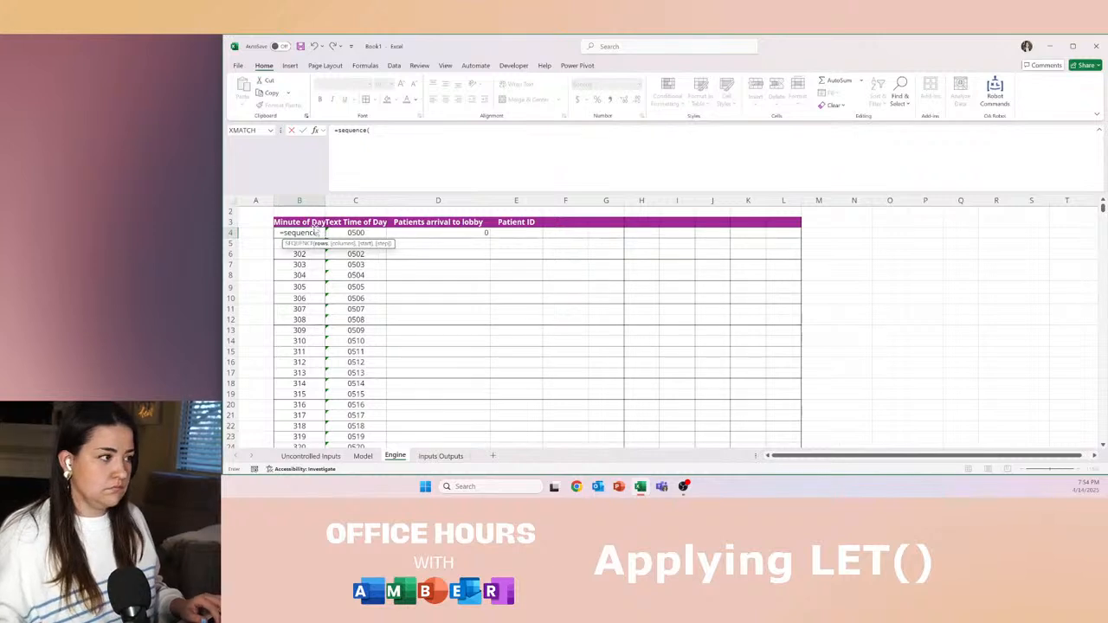
{"action": "type", "text": ","}
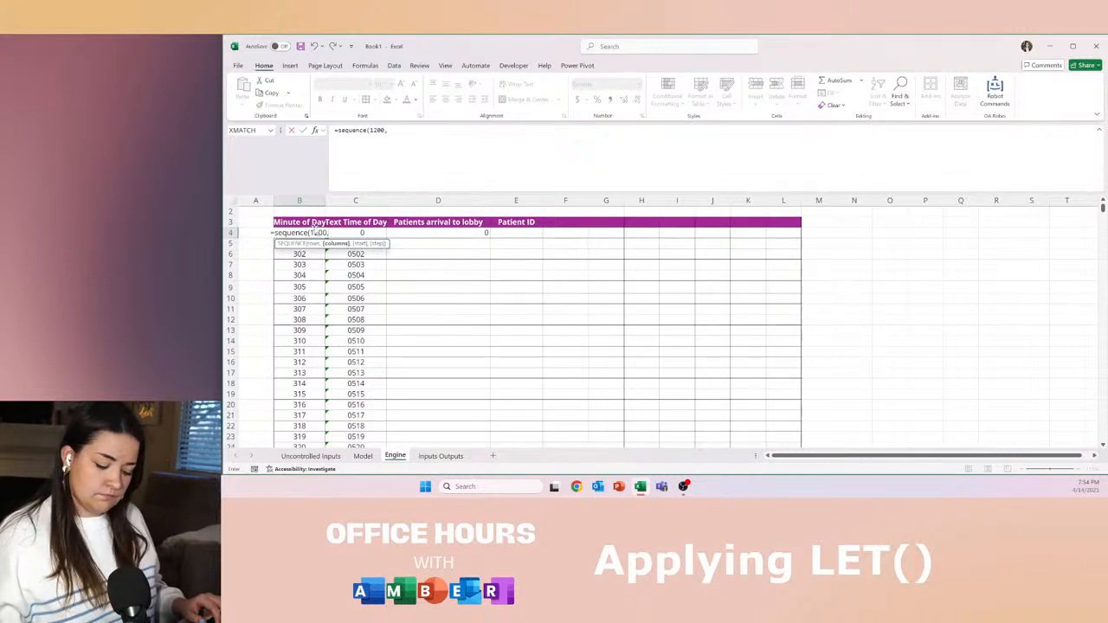
{"action": "type", "text": "1"}
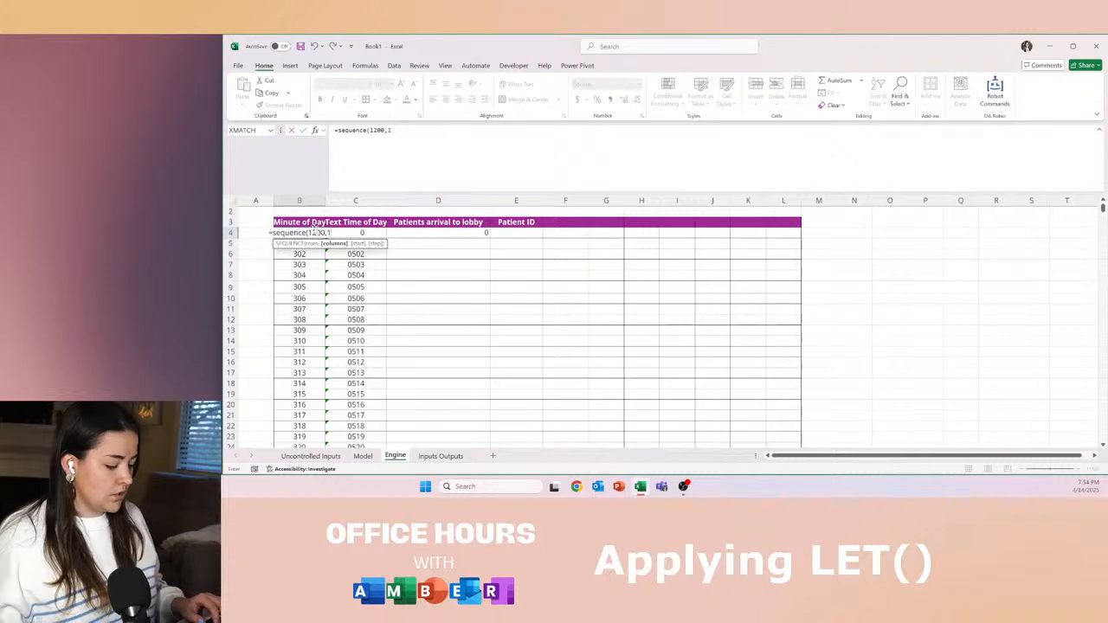
{"action": "type", "text": ",300,1"}
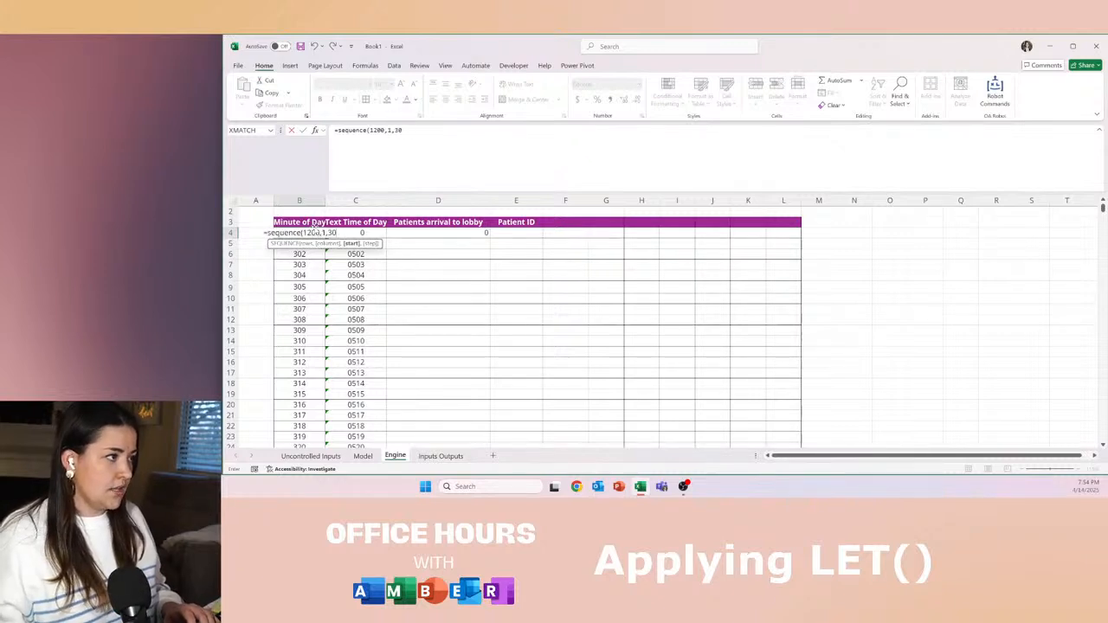
{"action": "key", "text": "Return"}
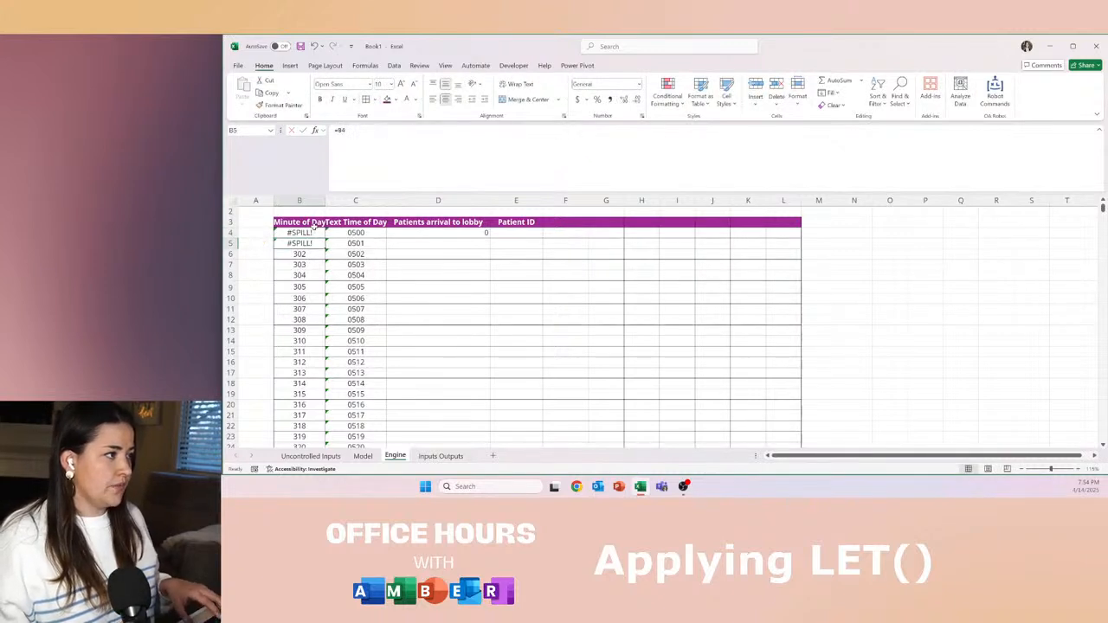
- Clear the old Minute of Day entries from B5 downward and return to the COUNTIFS formula in D4
{"action": "key", "text": "ctrl+shift+Down"}
{"action": "key", "text": "Delete"}
{"action": "key", "text": "Up"}
{"action": "key", "text": "Down"}
{"action": "key", "text": "Up"}
{"action": "key", "text": "Right"}
{"action": "key", "text": "Right"}
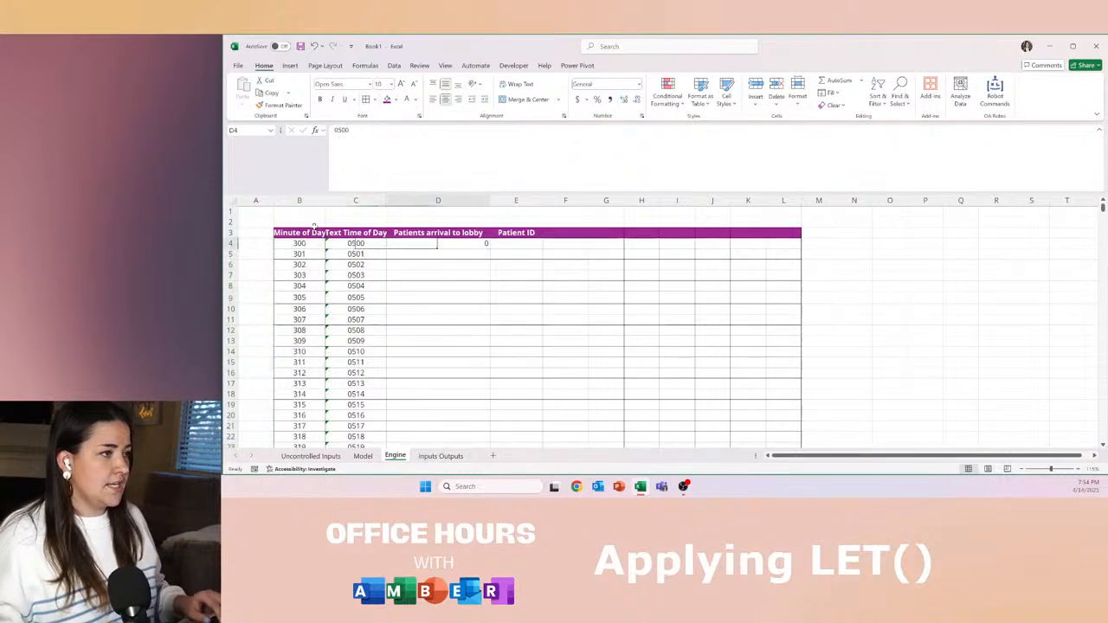
{"action": "left_click", "coordinate": [452, 129]}
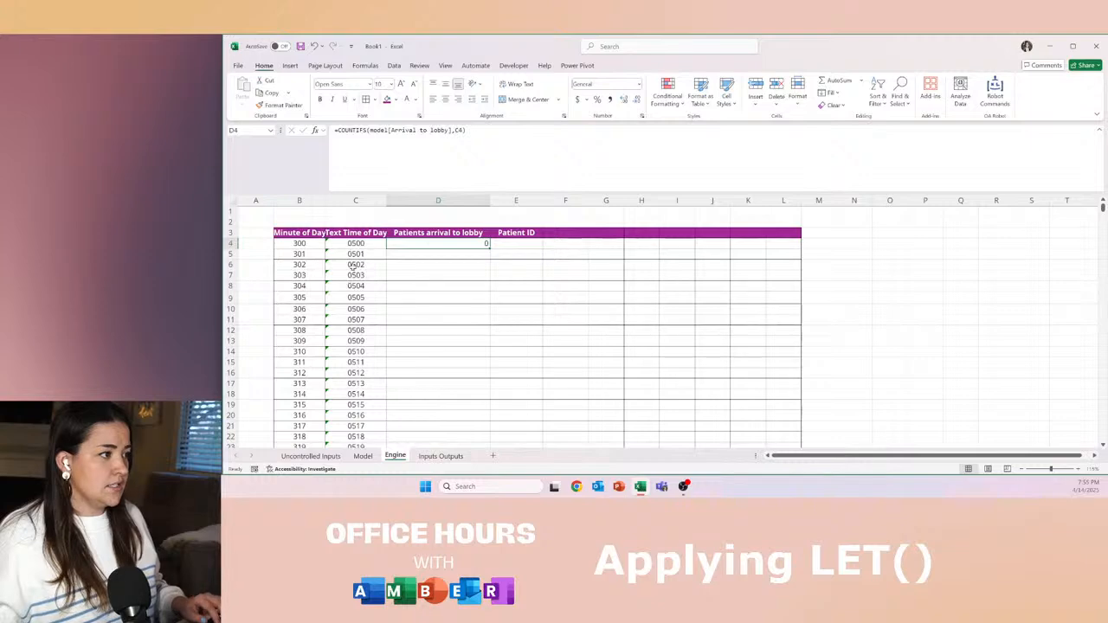
- Add a second Arrival column to the patient table on the Model sheet with a header in H1
{"action": "left_click", "coordinate": [363, 455]}
{"action": "left_click", "coordinate": [680, 211]}
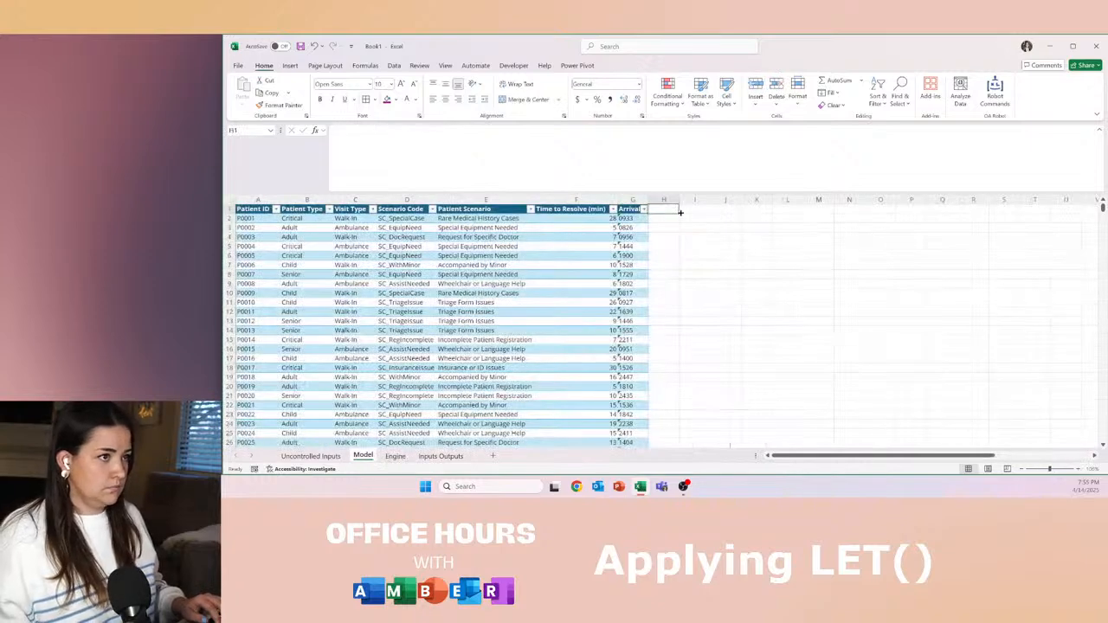
{"action": "type", "text": "M"}
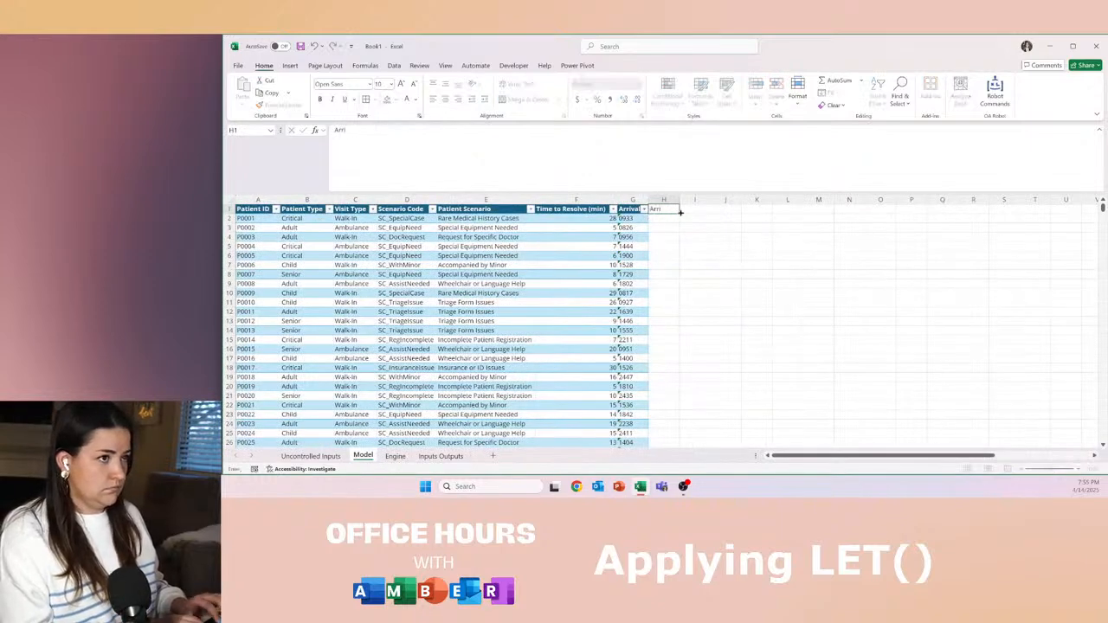
{"action": "key", "text": "Return"}
- Start an XLOOKUP in H2 that looks up [@[Arrival to lobby]] in Engine!$C$4:$C$1203
{"action": "type", "text": "=xlookup("}
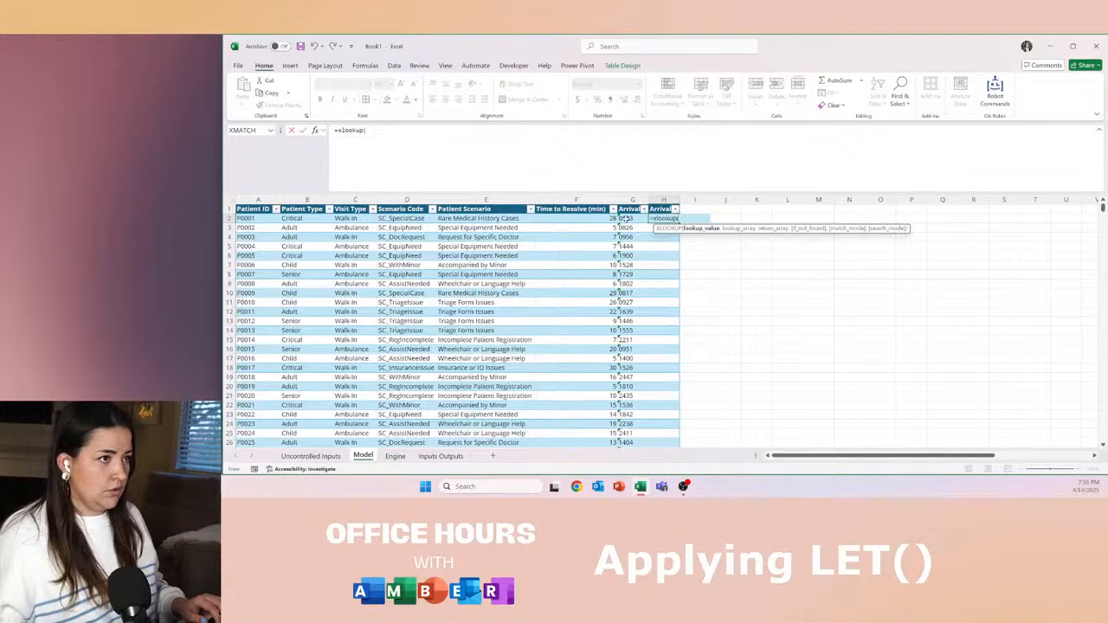
{"action": "left_click", "coordinate": [625, 219]}
{"action": "type", "text": ","}
{"action": "left_click", "coordinate": [395, 456]}
{"action": "left_click", "coordinate": [353, 243]}
{"action": "key", "text": "ctrl+shift+Down"}
{"action": "key", "text": "ctrl+shift+Left"}
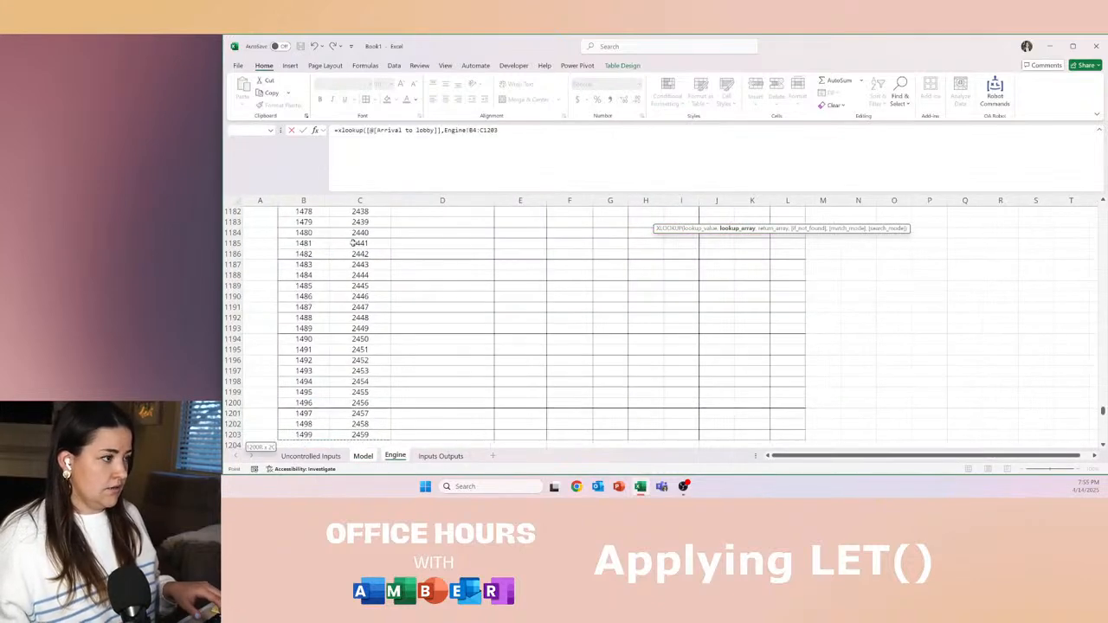
{"action": "key", "text": "ctrl+Up"}
{"action": "key", "text": "Right"}
{"action": "key", "text": "Down"}
{"action": "key", "text": "ctrl+shift+Down"}
{"action": "key", "text": "F4"}
- Complete the XLOOKUP with return array Engine!B4#, "NA" if not found and match mode 0
{"action": "type", "text": ","}
{"action": "key", "text": "Up"}
{"action": "key", "text": "Right"}
{"action": "key", "text": "ctrl+Up"}
{"action": "key", "text": "Down"}
{"action": "key", "text": "ctrl+shift+Down"}
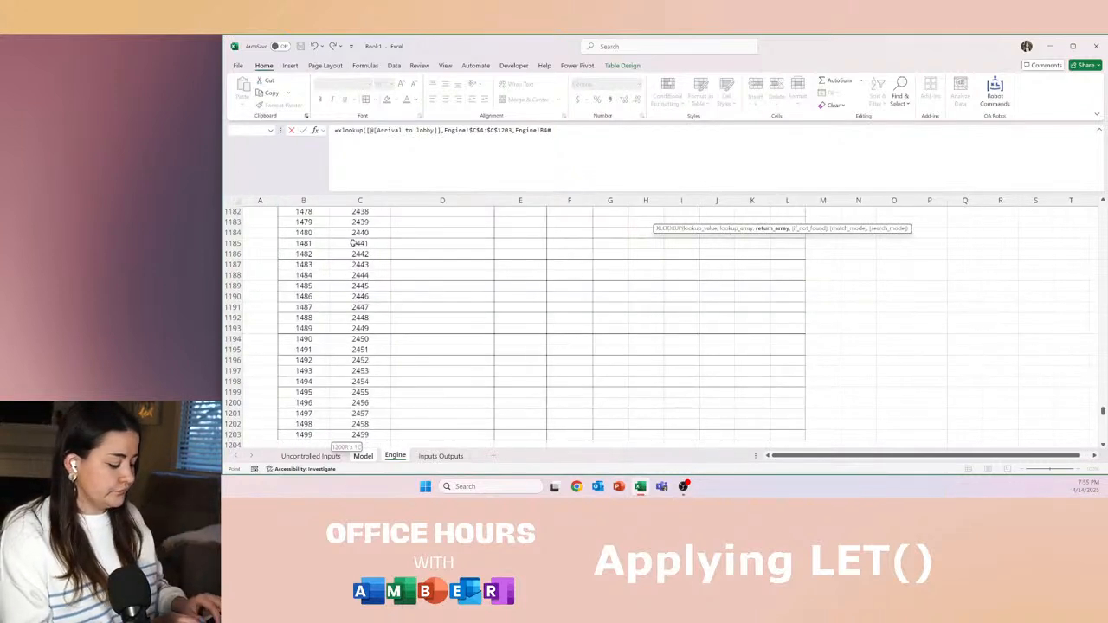
{"action": "type", "text": ",\"NA\",0)"}
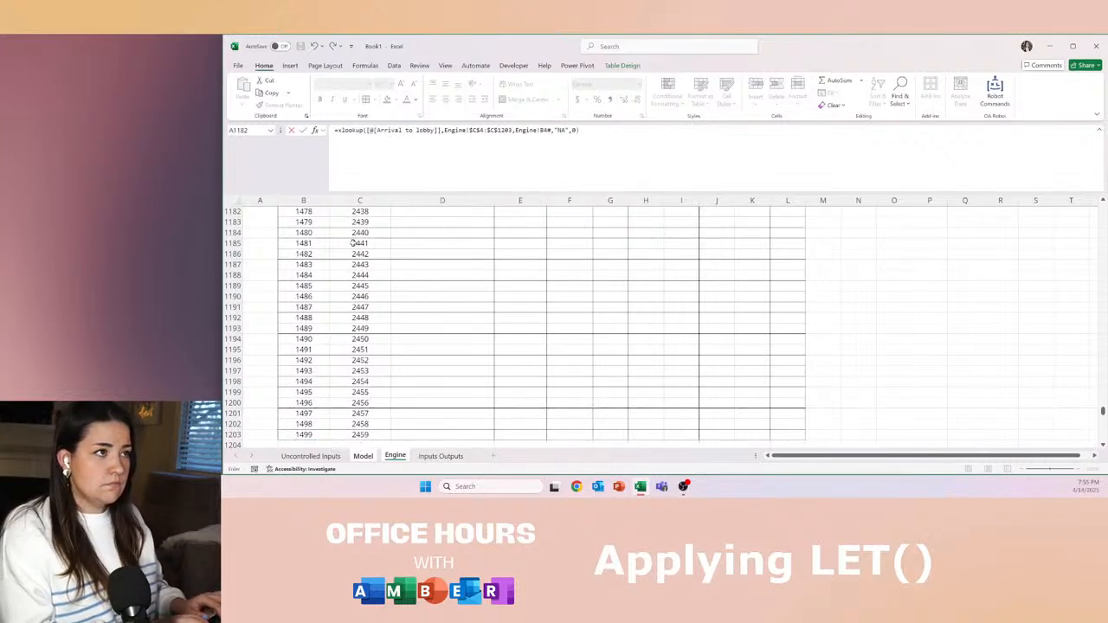
{"action": "key", "text": "Return"}
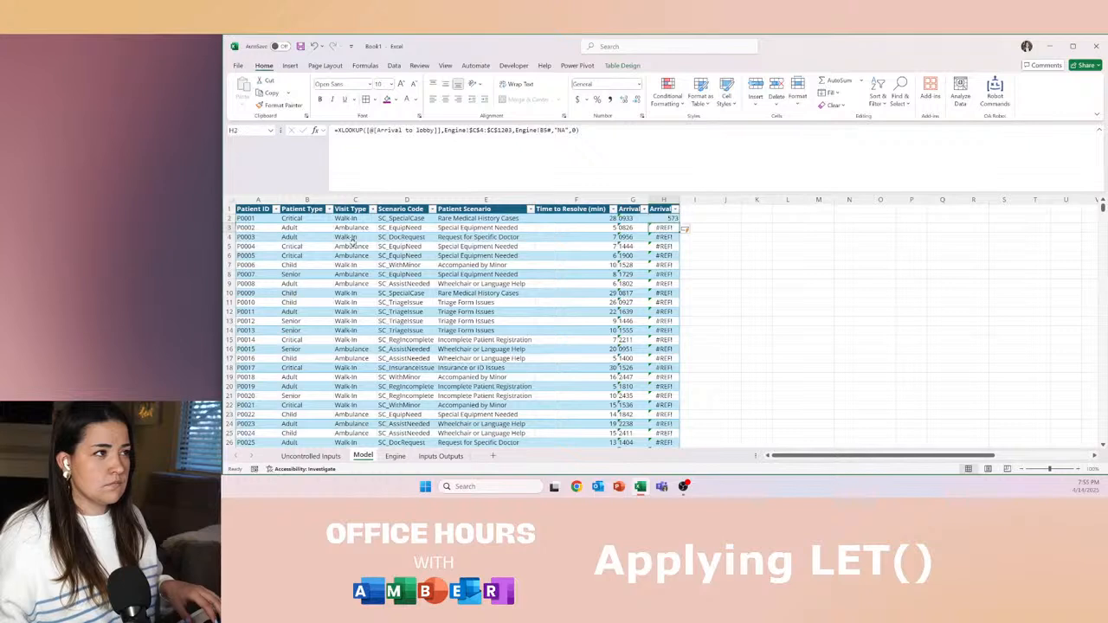
- Lock the XLOOKUP's return array reference Engine!B4# as absolute so the formula fills the whole minutes column of the patient table
{"action": "left_click", "coordinate": [546, 130]}
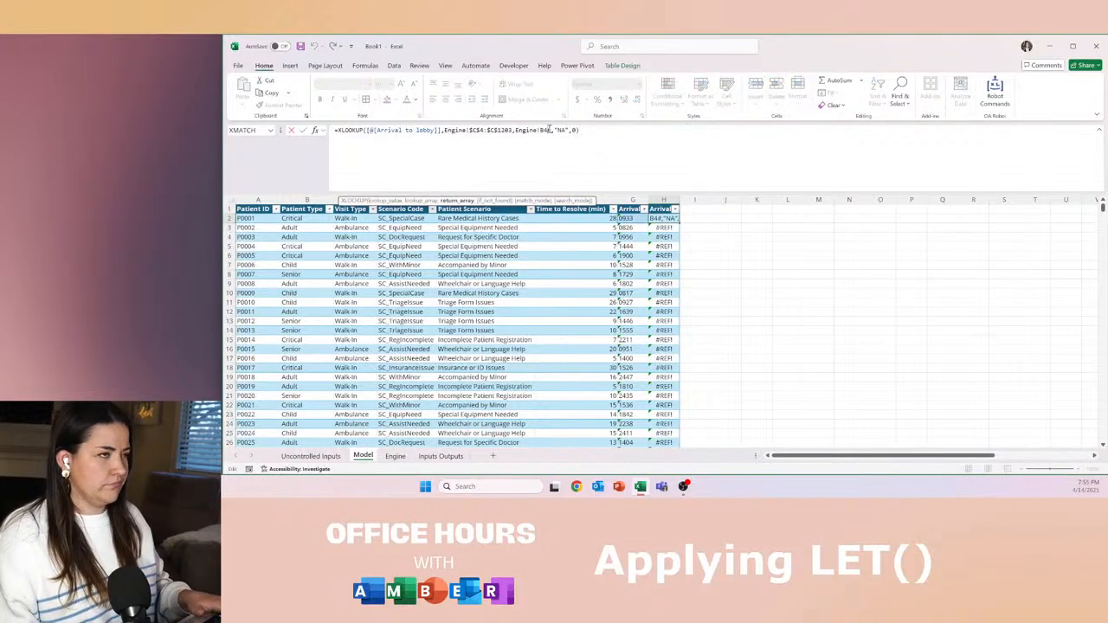
{"action": "key", "text": "Tab"}
{"action": "key", "text": "Left"}
{"action": "left_click", "coordinate": [548, 130]}
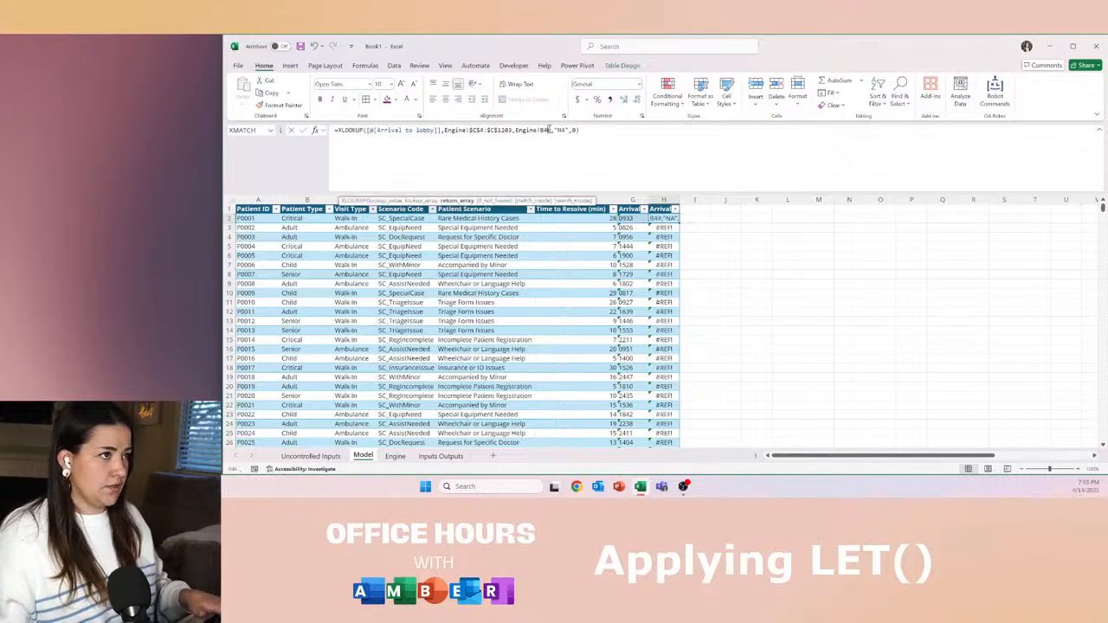
{"action": "key", "text": "F4"}
{"action": "key", "text": "Tab"}
{"action": "key", "text": "Left"}
{"action": "key", "text": "Right"}
{"action": "key", "text": "Up"}
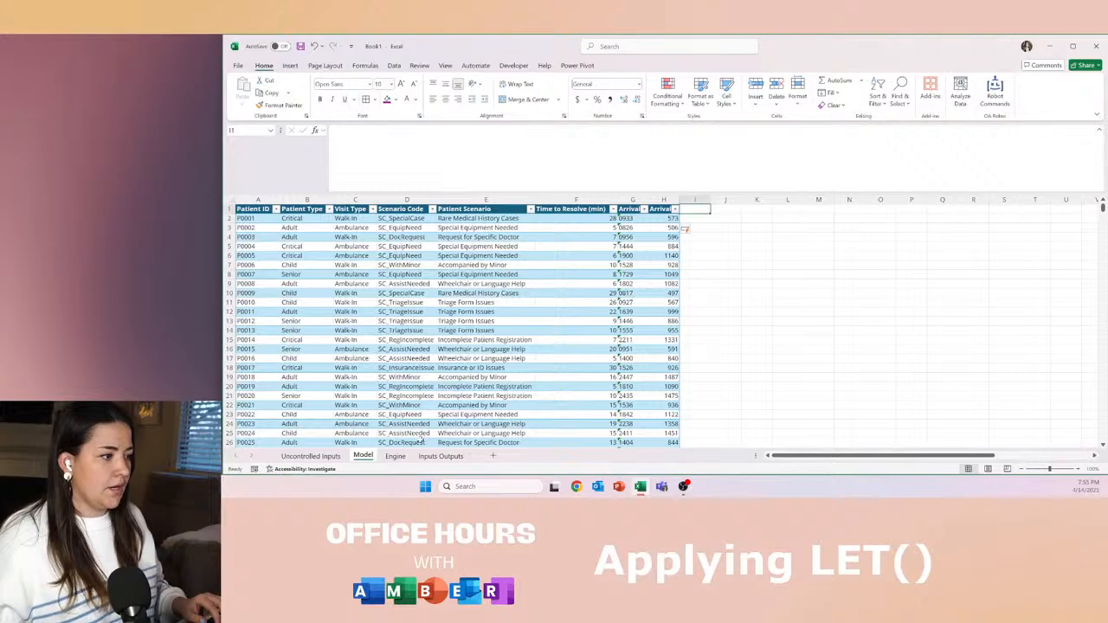
- Change the COUNTIFS formula in D4 on the Engine sheet to count model[Arrival (mins)] against the spilled range B4#
{"action": "left_click", "coordinate": [395, 455]}
{"action": "left_click", "coordinate": [441, 456]}
{"action": "left_click", "coordinate": [395, 455]}
{"action": "left_click", "coordinate": [451, 371]}
{"action": "key", "text": "ctrl+Up"}
{"action": "key", "text": "ctrl+Right"}
{"action": "key", "text": "Down"}
{"action": "key", "text": "Up"}
{"action": "key", "text": "ctrl+Left"}
{"action": "key", "text": "ctrl+Left"}
{"action": "key", "text": "ctrl+Left"}
{"action": "key", "text": "ctrl+Up"}
{"action": "key", "text": "Right"}
{"action": "key", "text": "Down"}
{"action": "key", "text": "Down"}
{"action": "key", "text": "Down"}
{"action": "key", "text": "Right"}
{"action": "key", "text": "Right"}
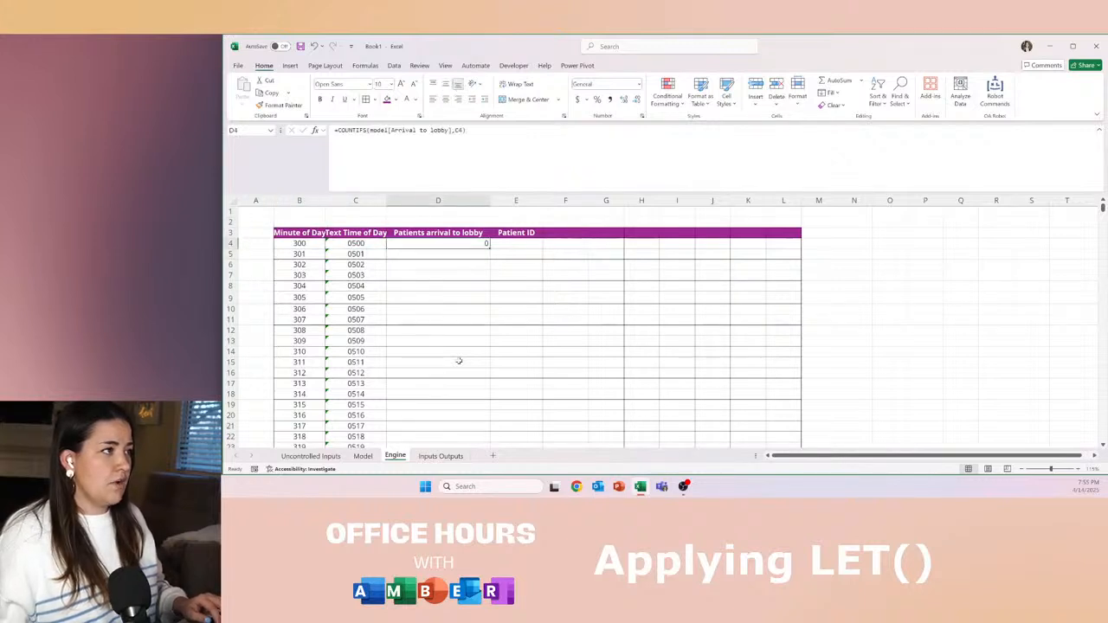
{"action": "left_click", "coordinate": [461, 131]}
{"action": "left_click_drag", "start_coordinate": [364, 249], "coordinate": [327, 249]}
{"action": "left_click_drag", "start_coordinate": [450, 130], "coordinate": [419, 130]}
{"action": "key", "text": "BackSpace"}
{"action": "key", "text": "Tab"}
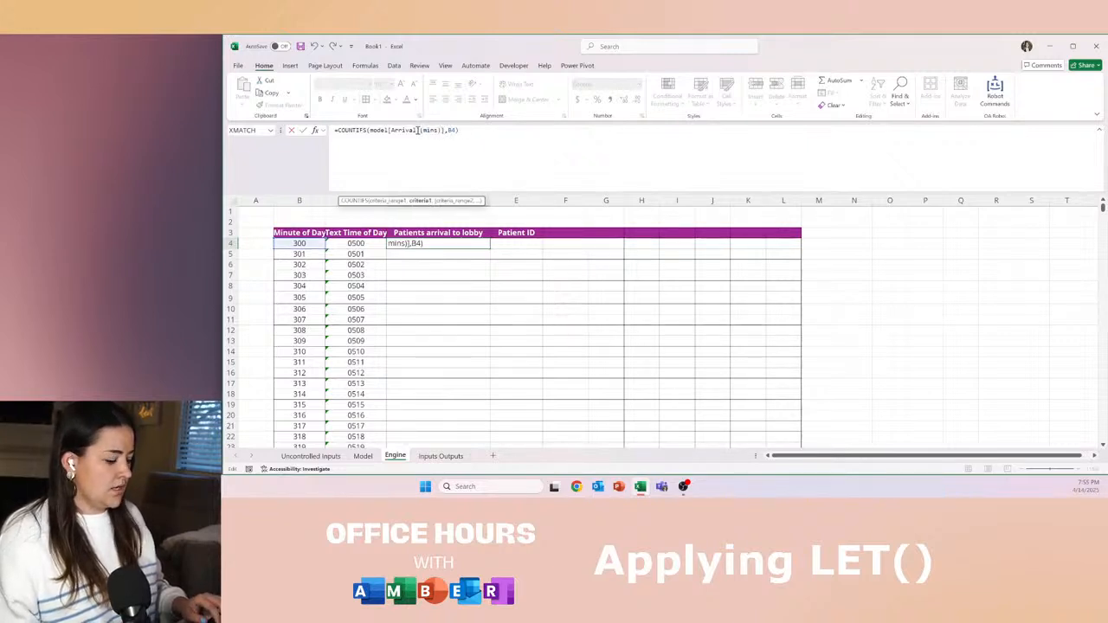
{"action": "type", "text": "#"}
{"action": "key", "text": "ctrl+Return"}
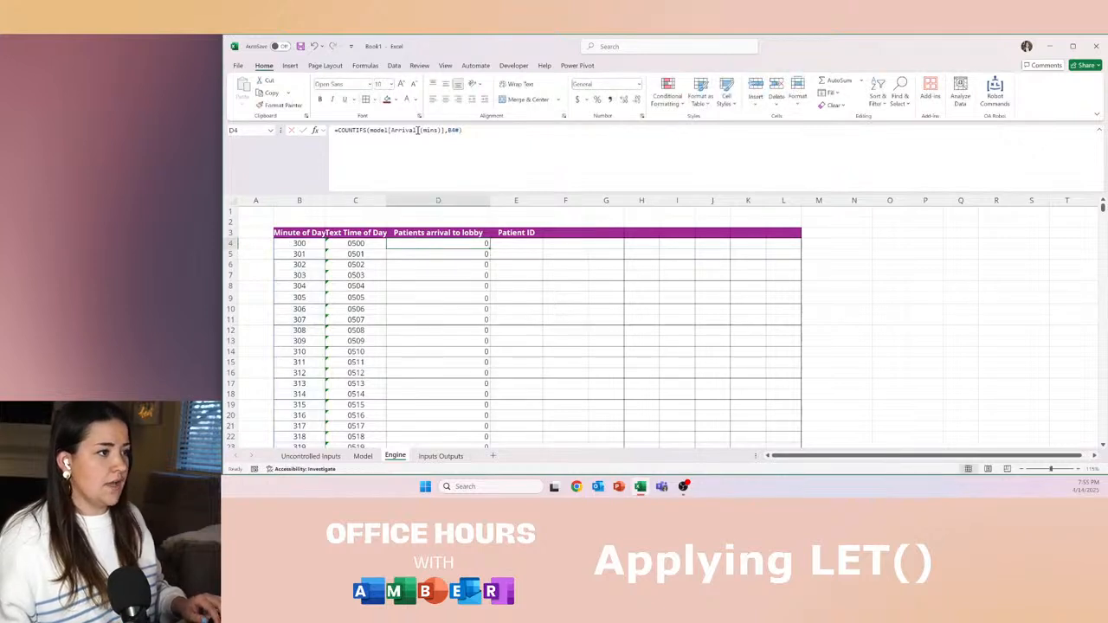
- Review the spilled arrival counts per minute around row 79 and look at the patient table on the Model sheet
{"action": "scroll", "coordinate": [523, 368], "scroll_direction": "down", "scroll_amount": 20}
{"action": "scroll", "coordinate": [486, 344], "scroll_direction": "up", "scroll_amount": 5}
{"action": "scroll", "coordinate": [505, 320], "scroll_direction": "down", "scroll_amount": 3}
{"action": "left_click_drag", "start_coordinate": [483, 310], "coordinate": [310, 310]}
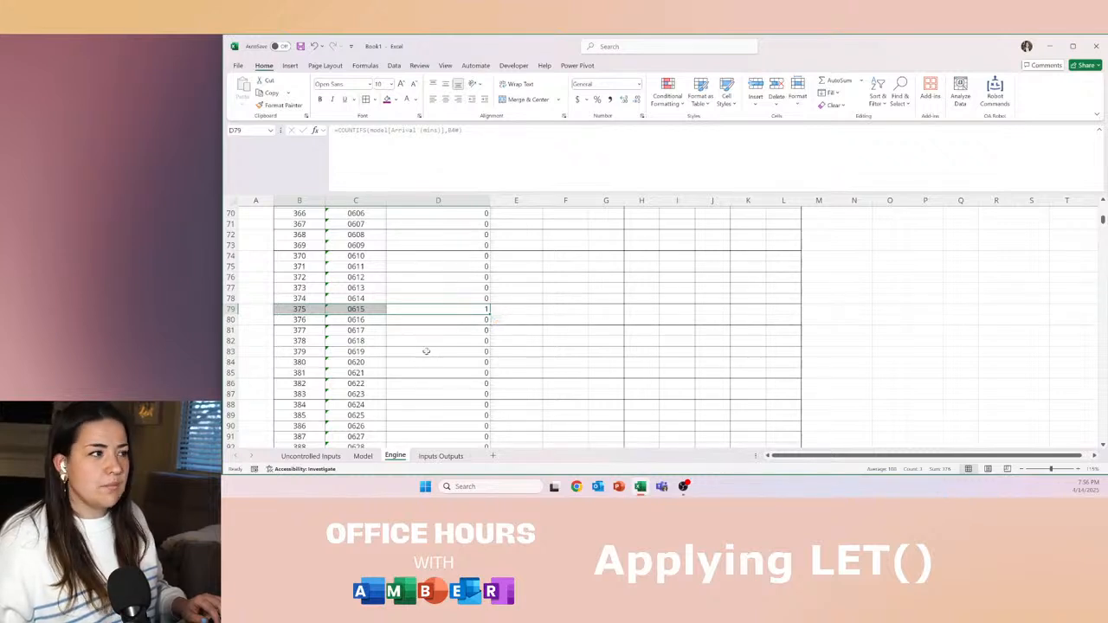
{"action": "left_click", "coordinate": [363, 457]}
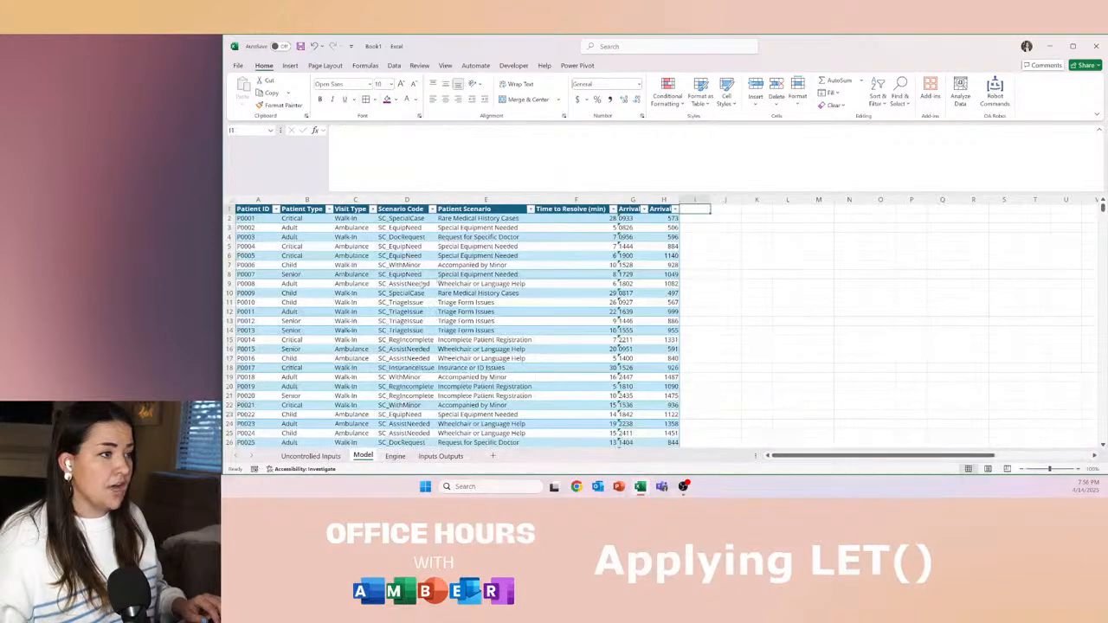
{"action": "left_click", "coordinate": [395, 456]}
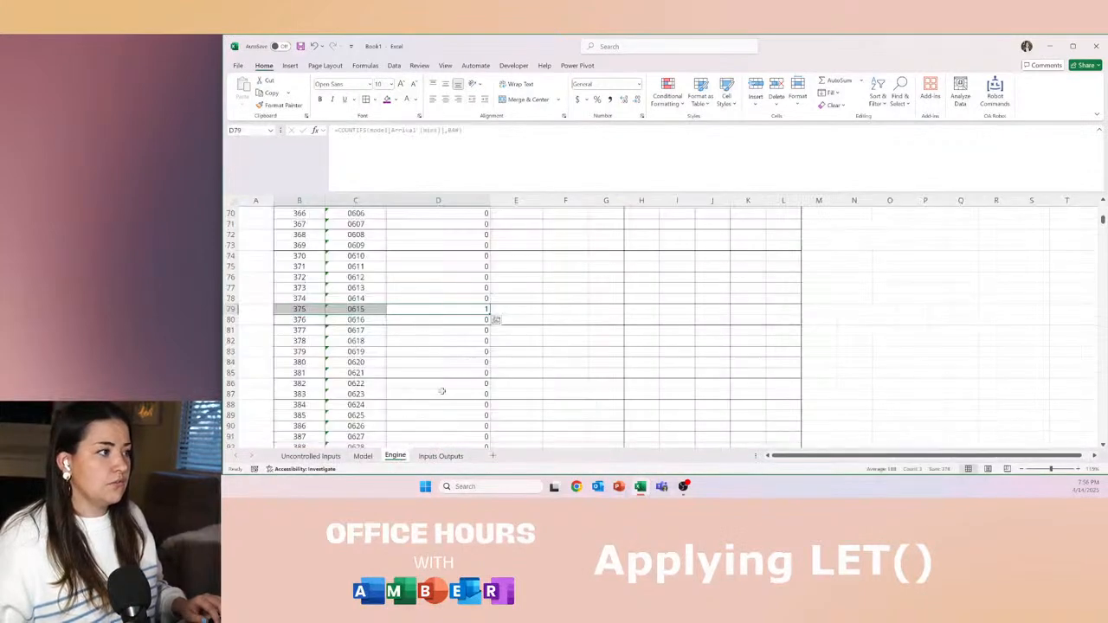
{"action": "left_click", "coordinate": [525, 320]}
{"action": "left_click_drag", "start_coordinate": [530, 299], "coordinate": [514, 316]}
{"action": "key", "text": "ctrl+z"}
{"action": "key", "text": "BackSpace"}
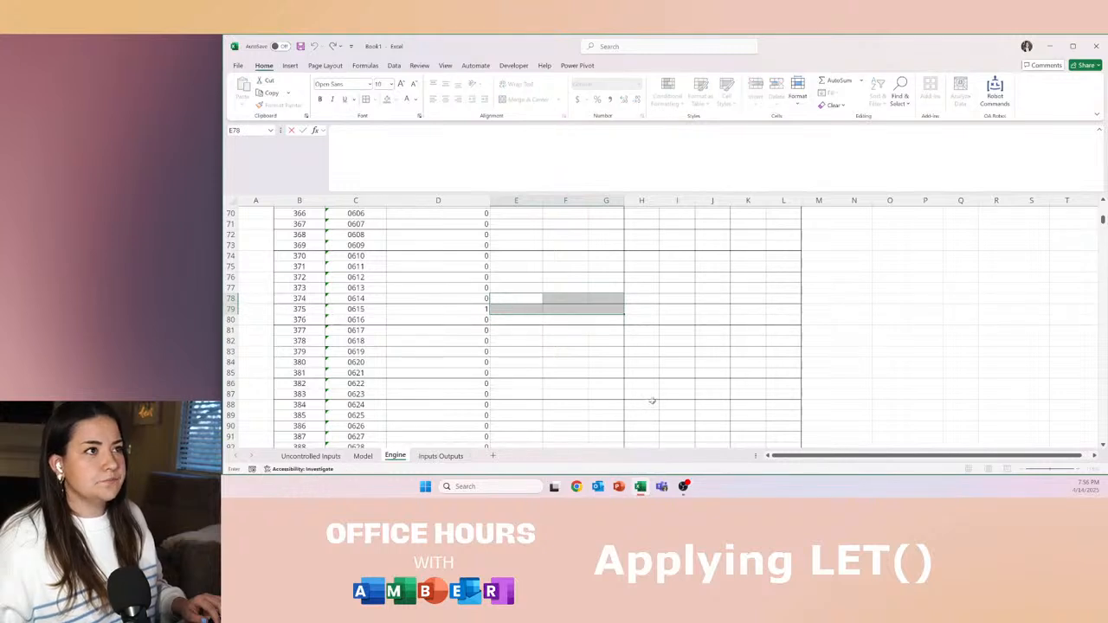
{"action": "key", "text": "Escape"}
{"action": "left_click", "coordinate": [509, 287]}
{"action": "left_click", "coordinate": [618, 349], "text": "shift"}
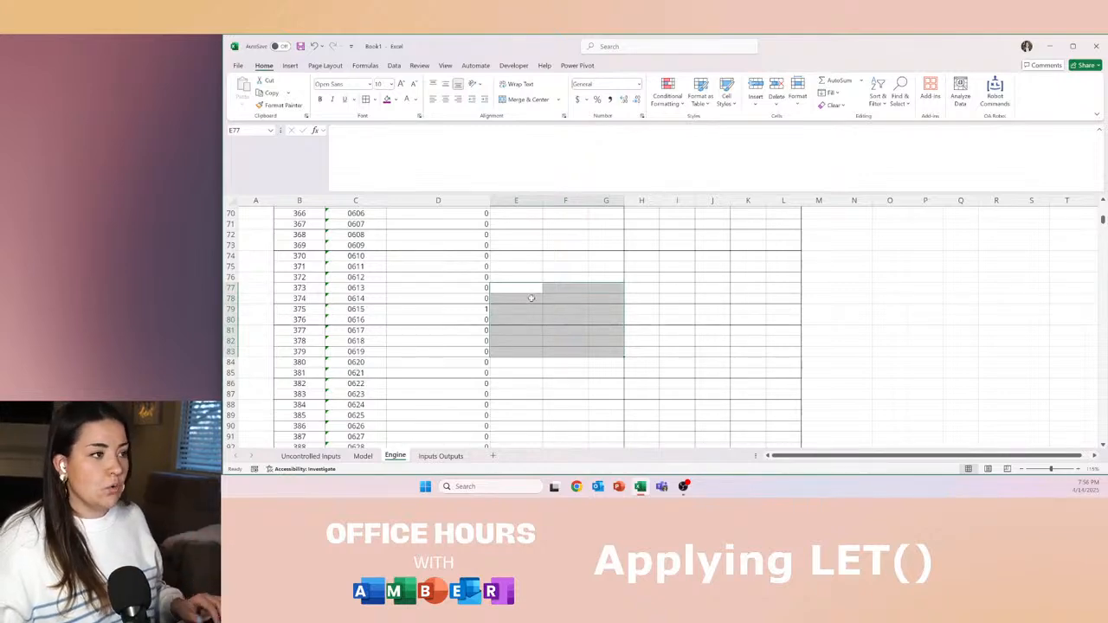
- Examine how the lobby arrival counts are spread over the morning minutes, marking a block of Minute of Day values up from row 390
{"action": "scroll", "coordinate": [549, 325], "scroll_direction": "down", "scroll_amount": 16}
{"action": "scroll", "coordinate": [512, 324], "scroll_direction": "down", "scroll_amount": 20}
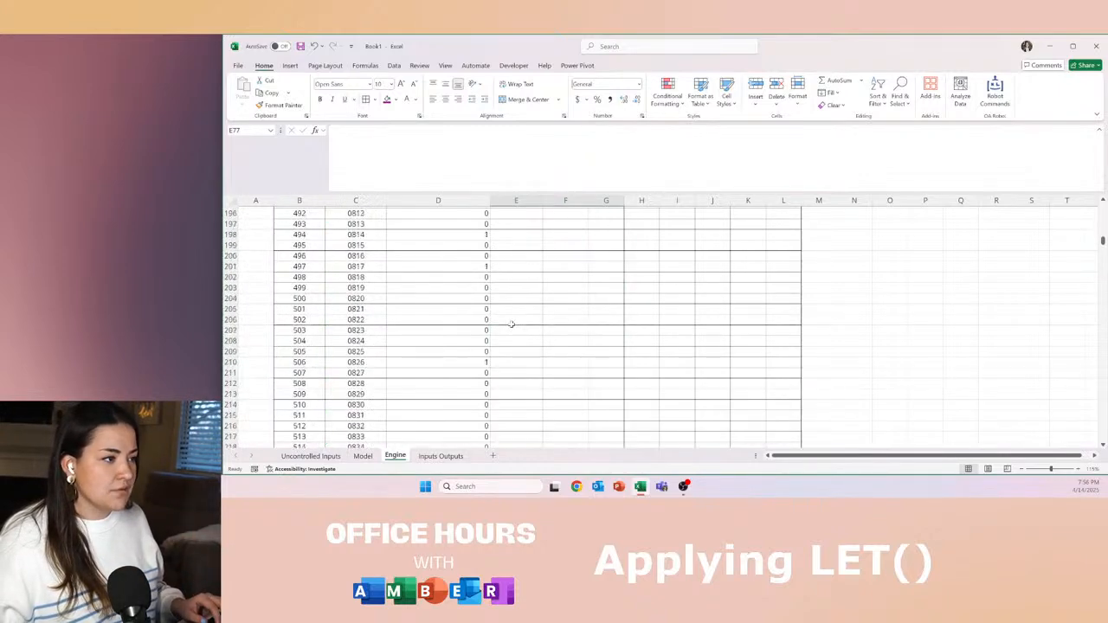
{"action": "scroll", "coordinate": [512, 323], "scroll_direction": "down", "scroll_amount": 20}
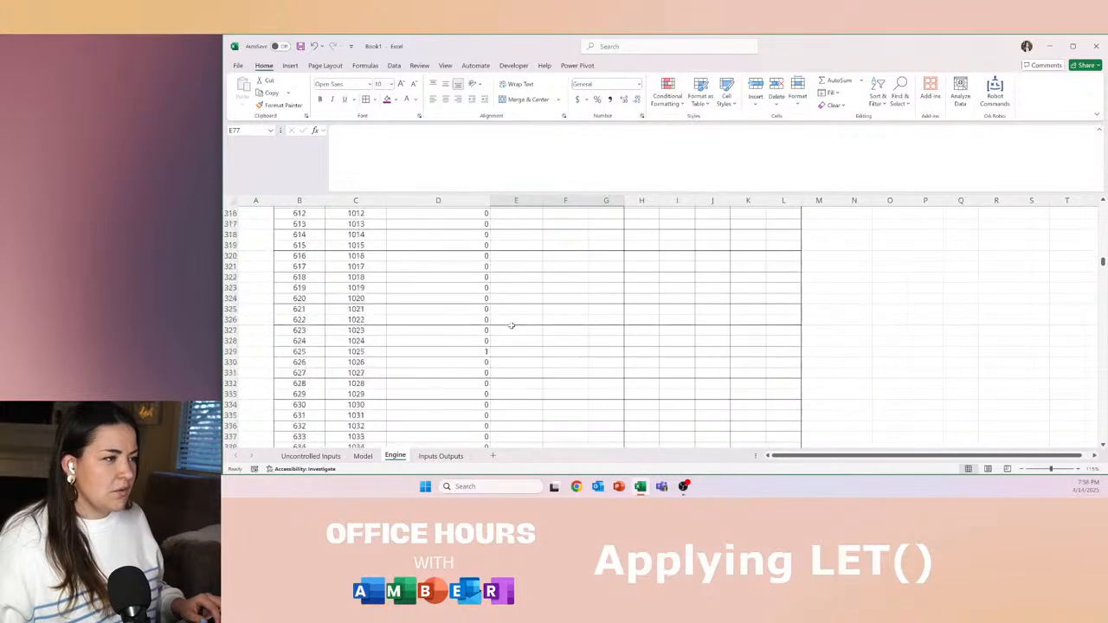
{"action": "scroll", "coordinate": [512, 326], "scroll_direction": "down", "scroll_amount": 13}
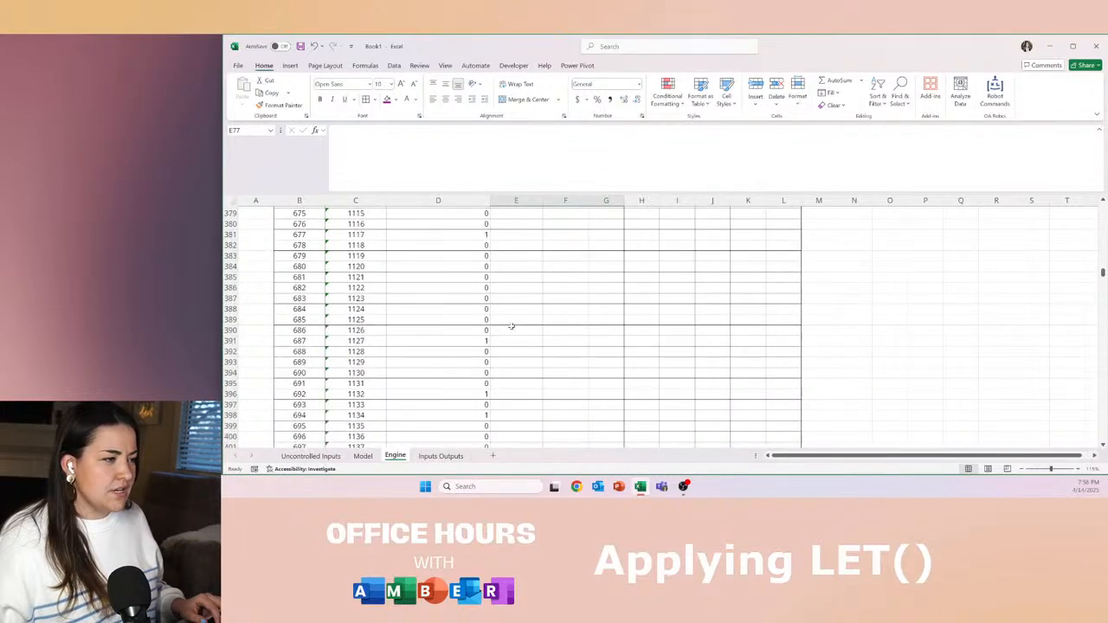
{"action": "left_click_drag", "start_coordinate": [316, 332], "coordinate": [307, 225]}
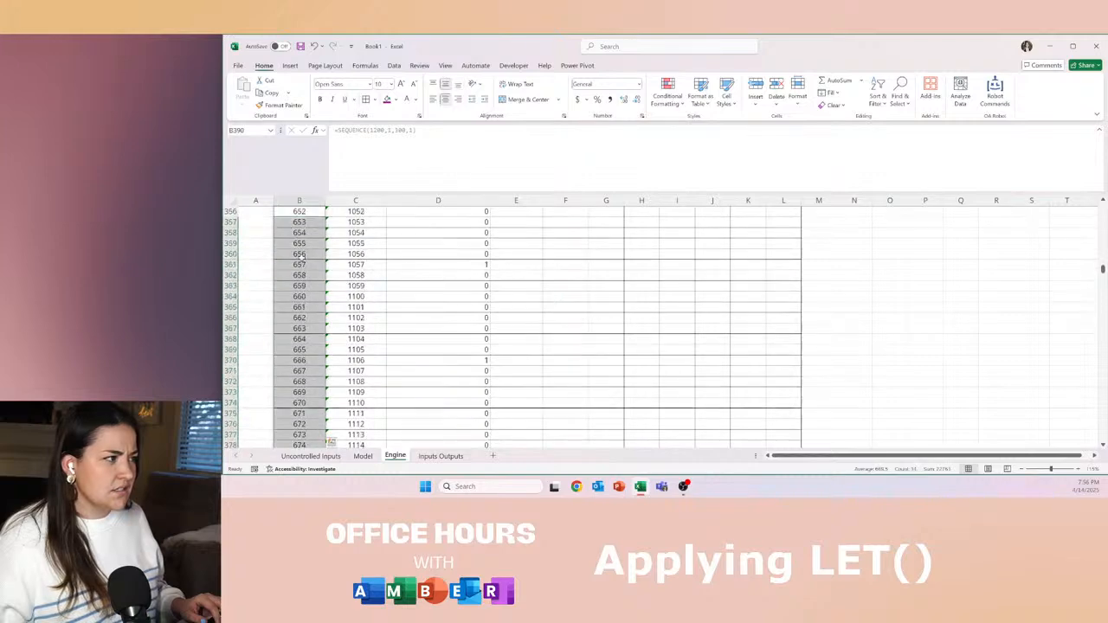
{"action": "scroll", "coordinate": [479, 317], "scroll_direction": "up", "scroll_amount": 1}
{"action": "scroll", "coordinate": [346, 299], "scroll_direction": "down", "scroll_amount": 2}
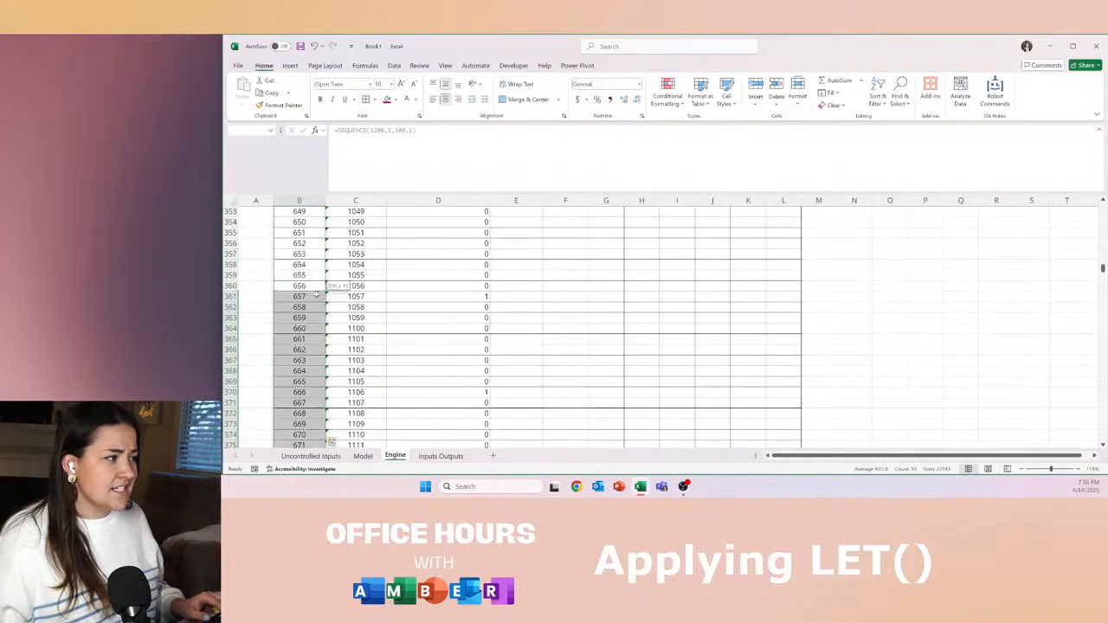